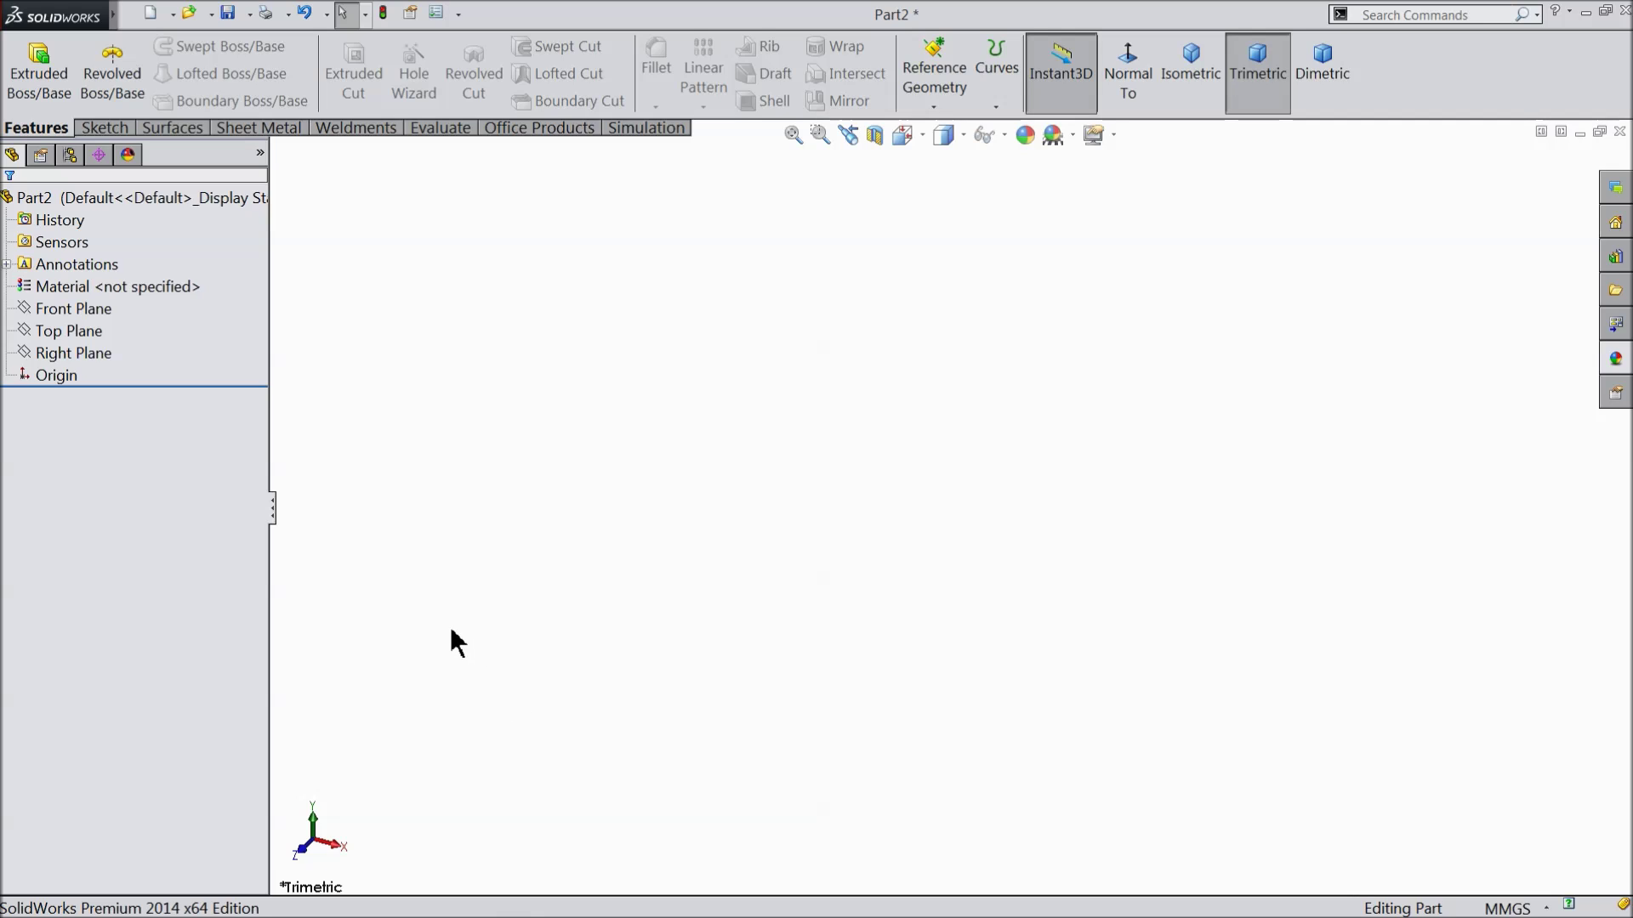
Start a sketch on the Front Plane and draw a circle centred at the origin
{"action": "left_click", "coordinate": [64, 309]}
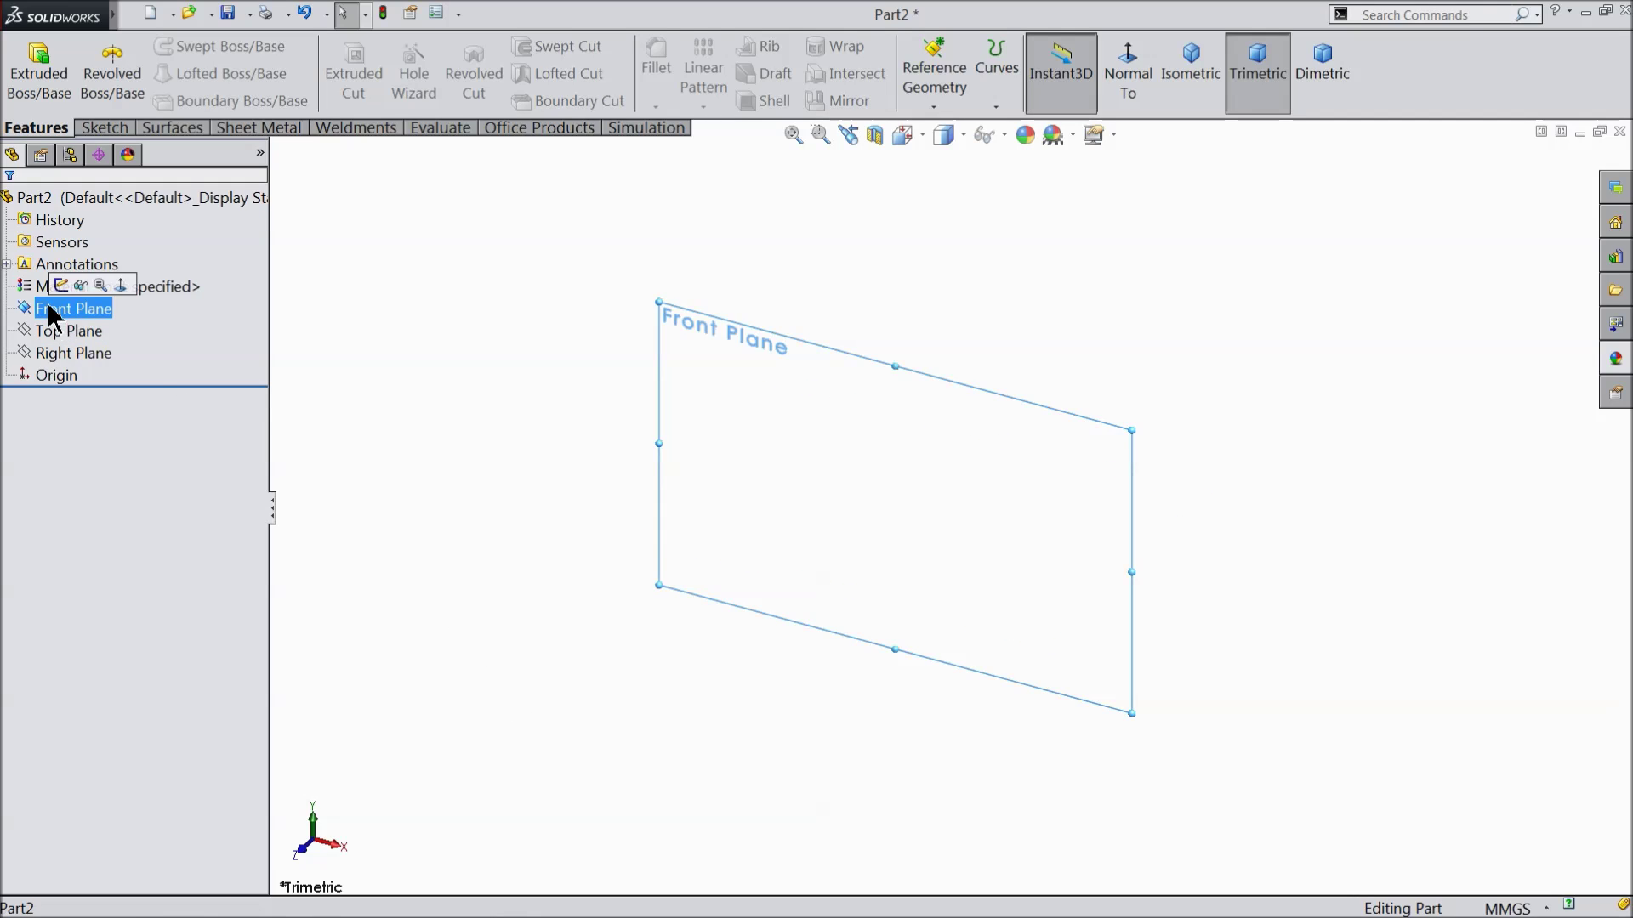
{"action": "left_click", "coordinate": [61, 286]}
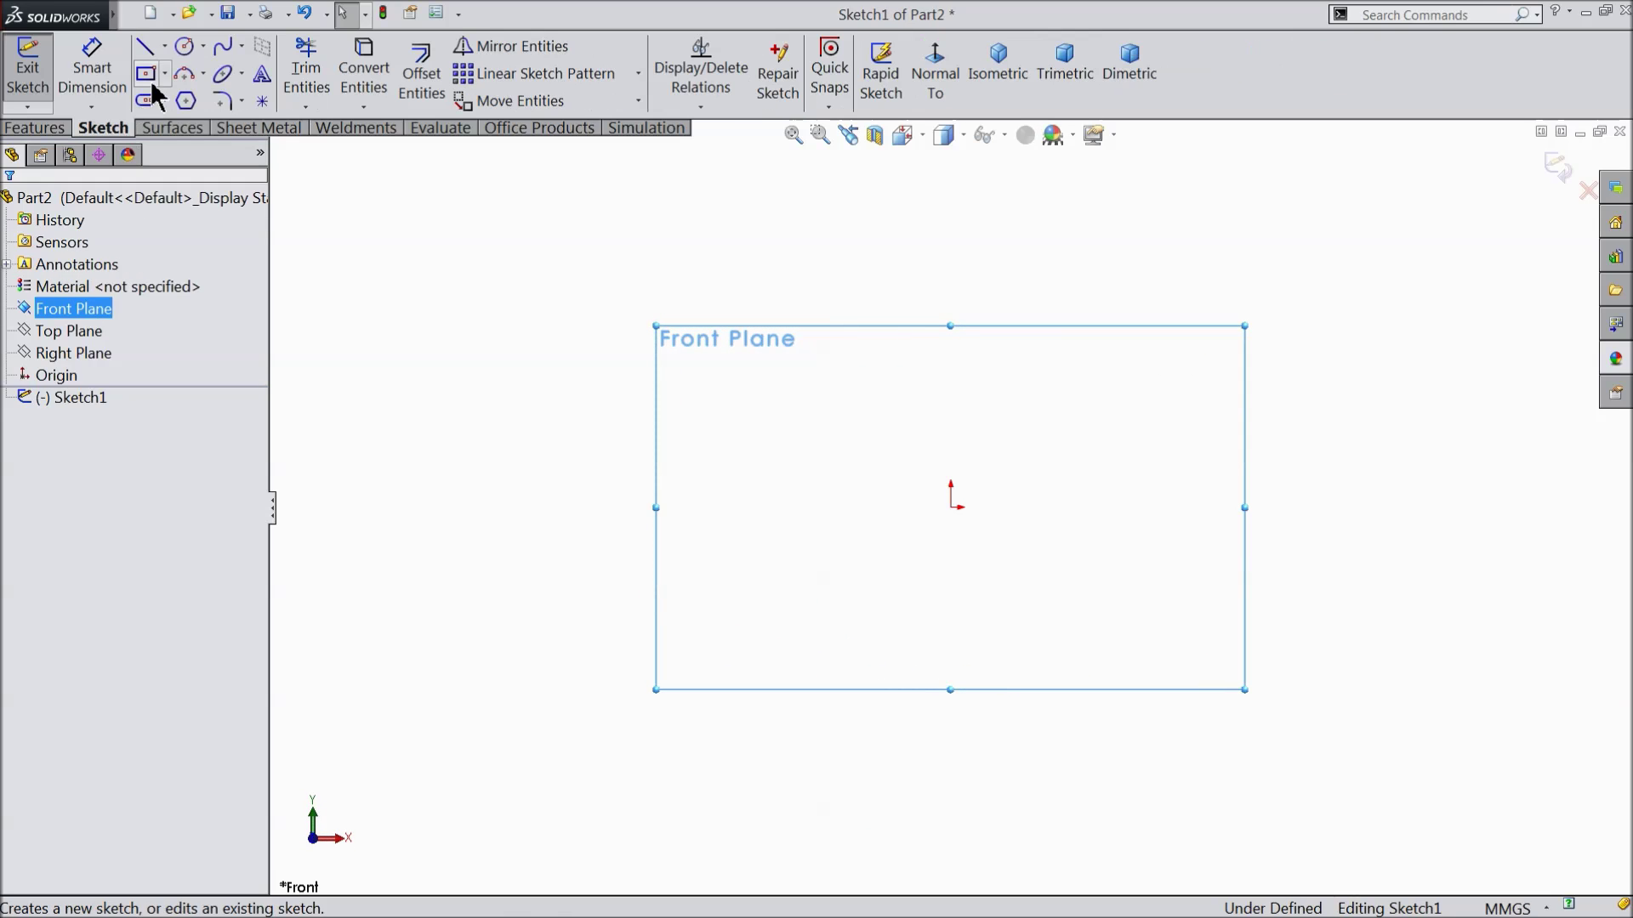
{"action": "left_click", "coordinate": [183, 48]}
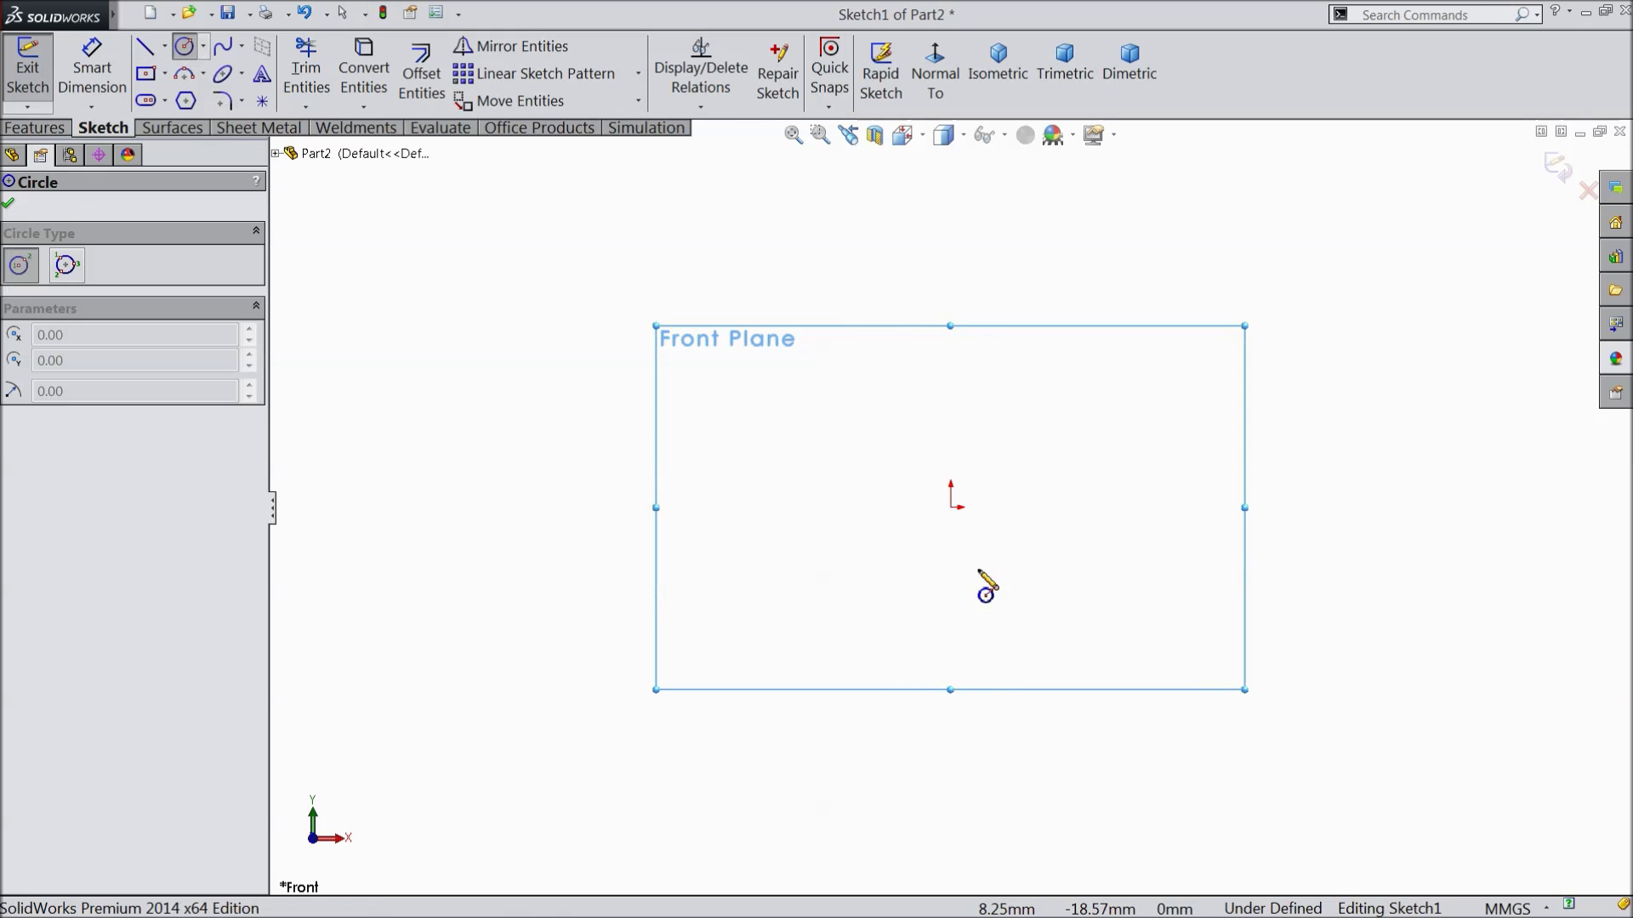
{"action": "left_click", "coordinate": [952, 508]}
{"action": "left_click", "coordinate": [743, 282]}
{"action": "right_click", "coordinate": [519, 213]}
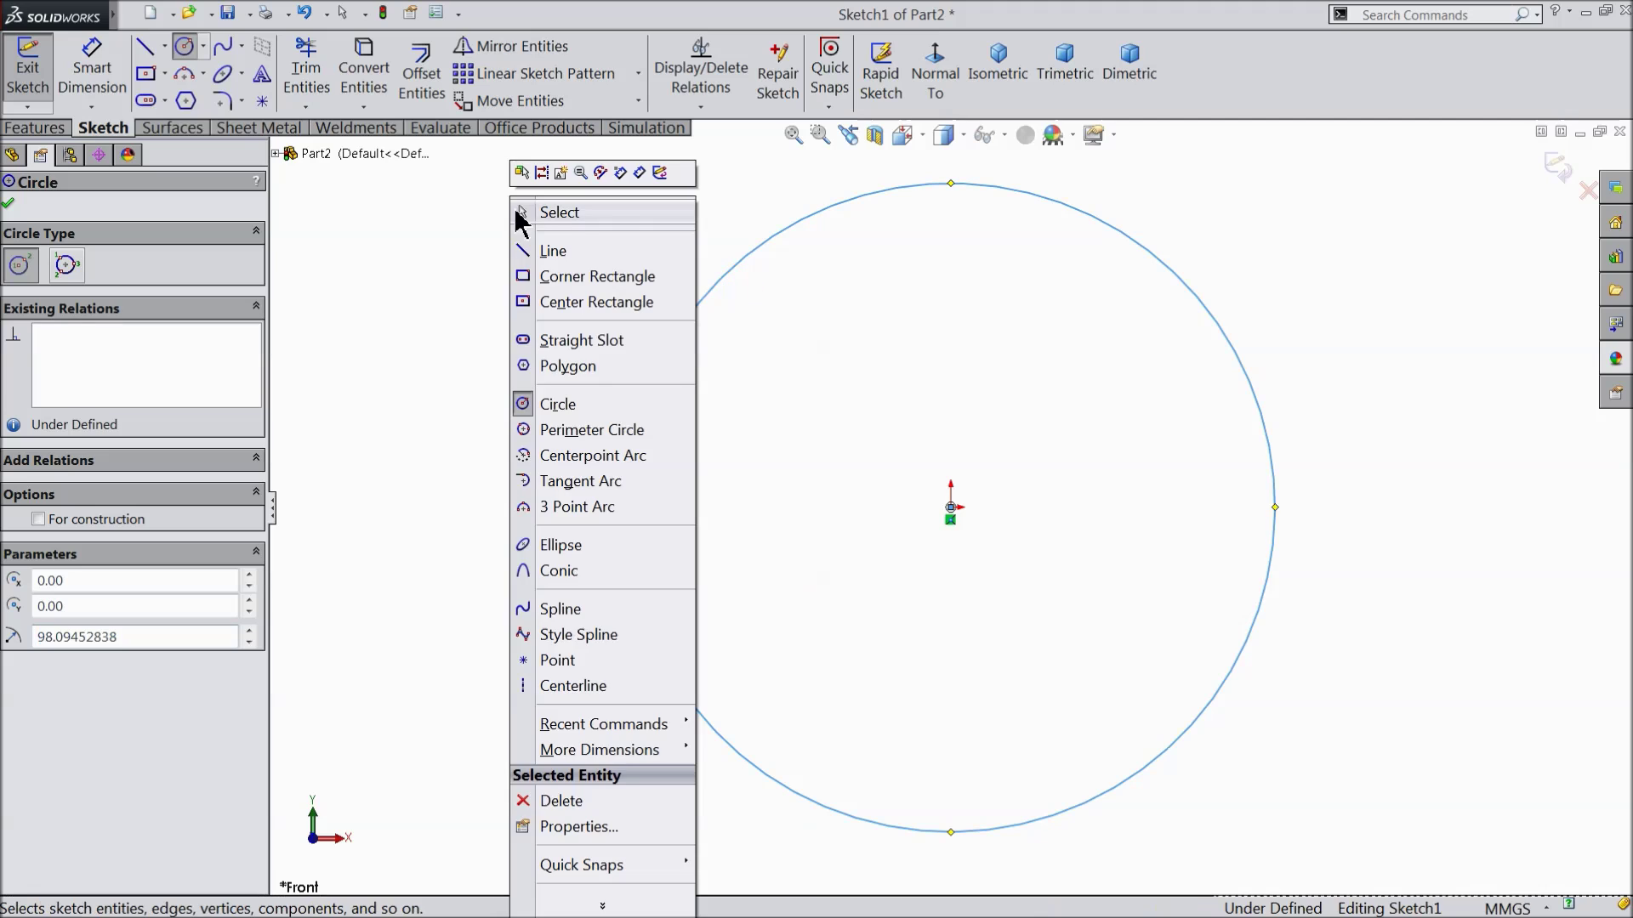
{"action": "left_click", "coordinate": [536, 212]}
Draw a vertical centerline from the circle's top quadrant to its bottom quadrant
{"action": "left_click", "coordinate": [165, 46]}
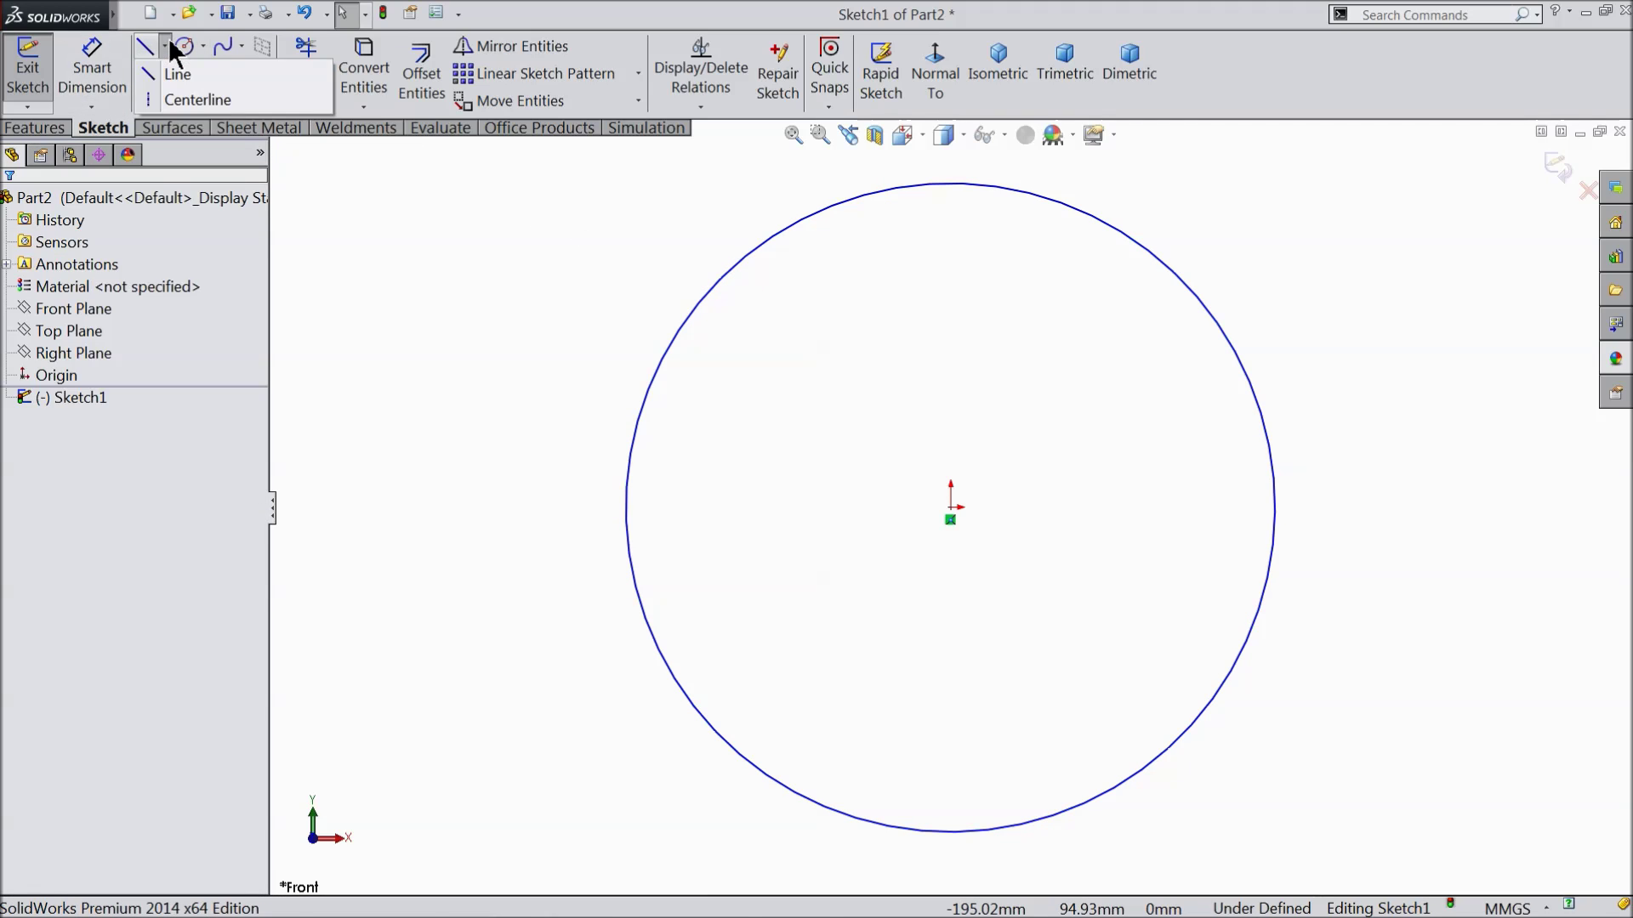
{"action": "left_click", "coordinate": [195, 101]}
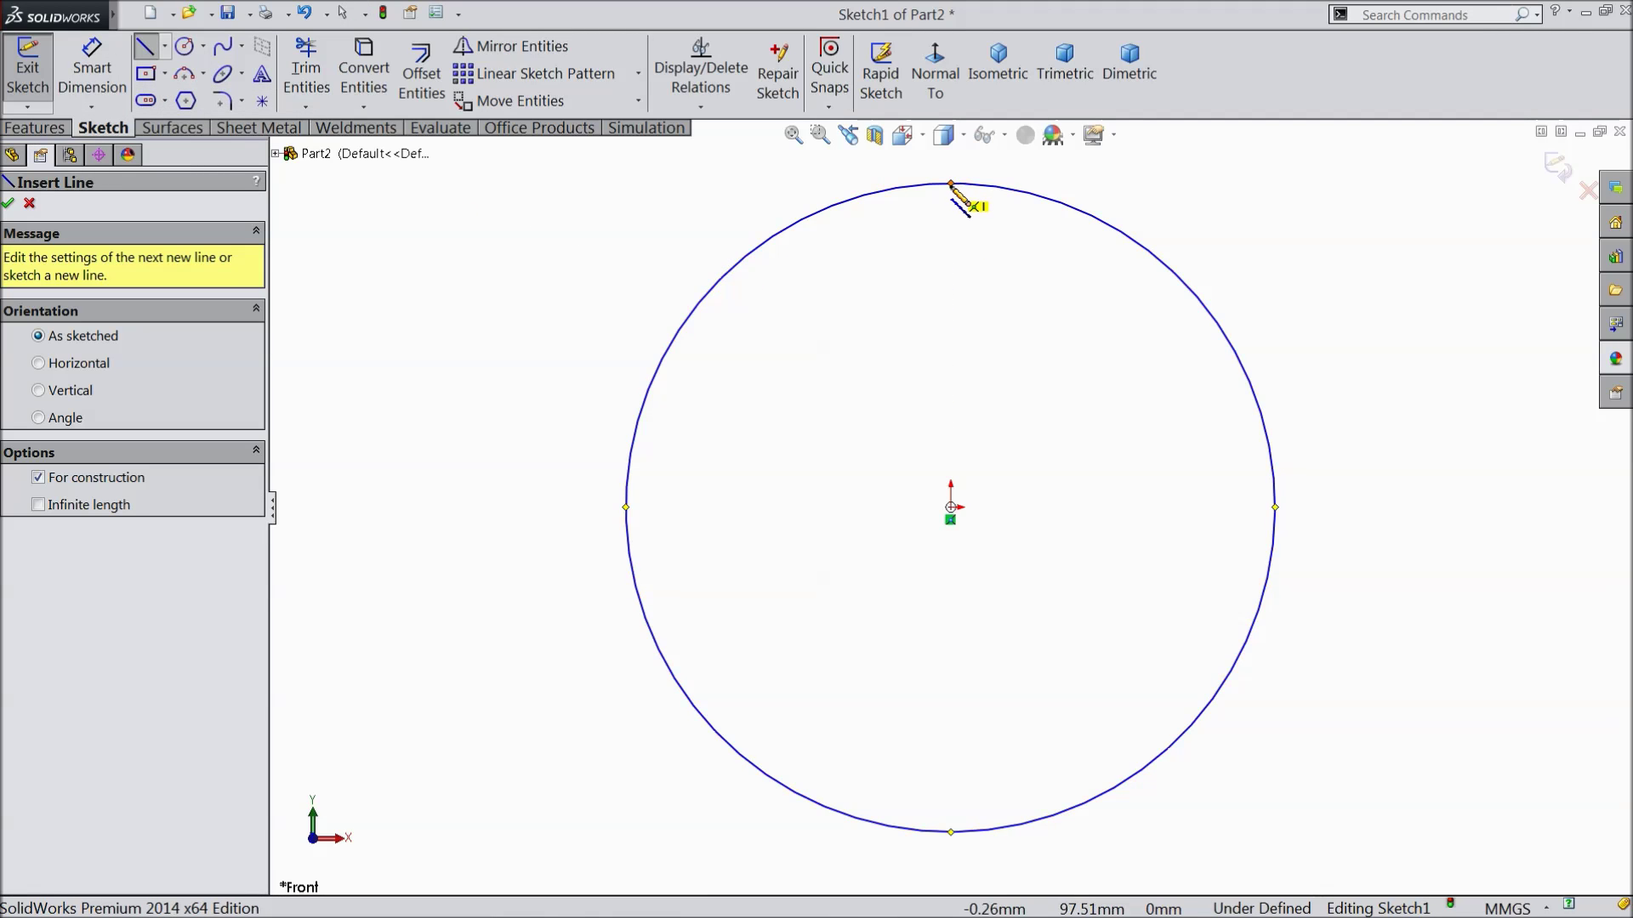
{"action": "left_click", "coordinate": [950, 184]}
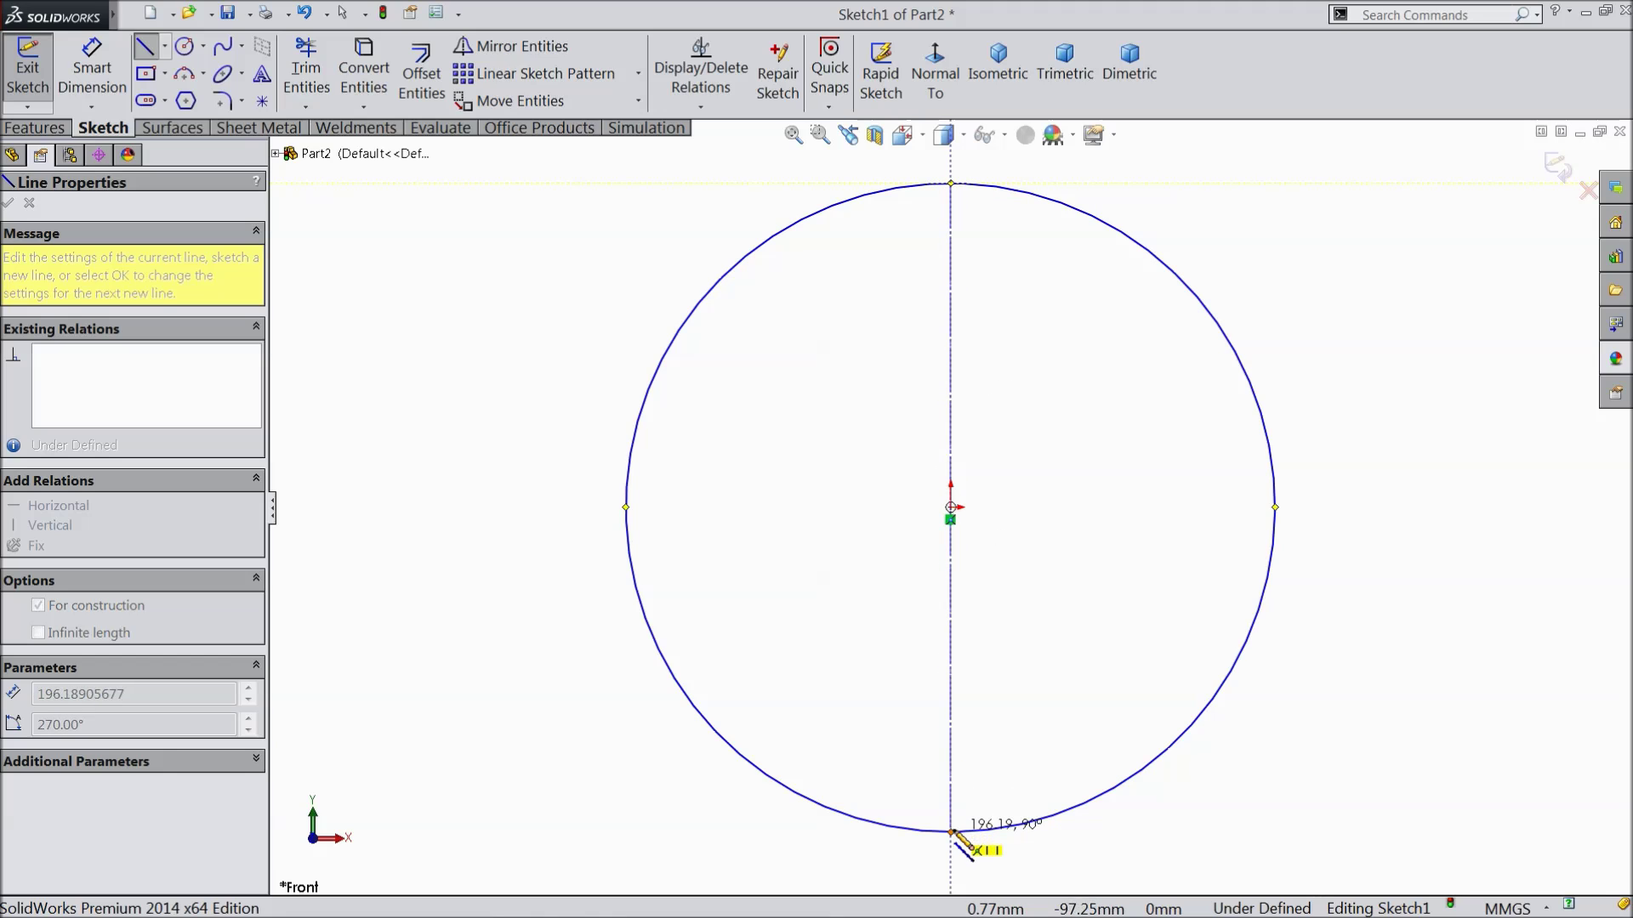
{"action": "left_click", "coordinate": [951, 831]}
{"action": "right_click", "coordinate": [841, 595]}
{"action": "left_click", "coordinate": [889, 166]}
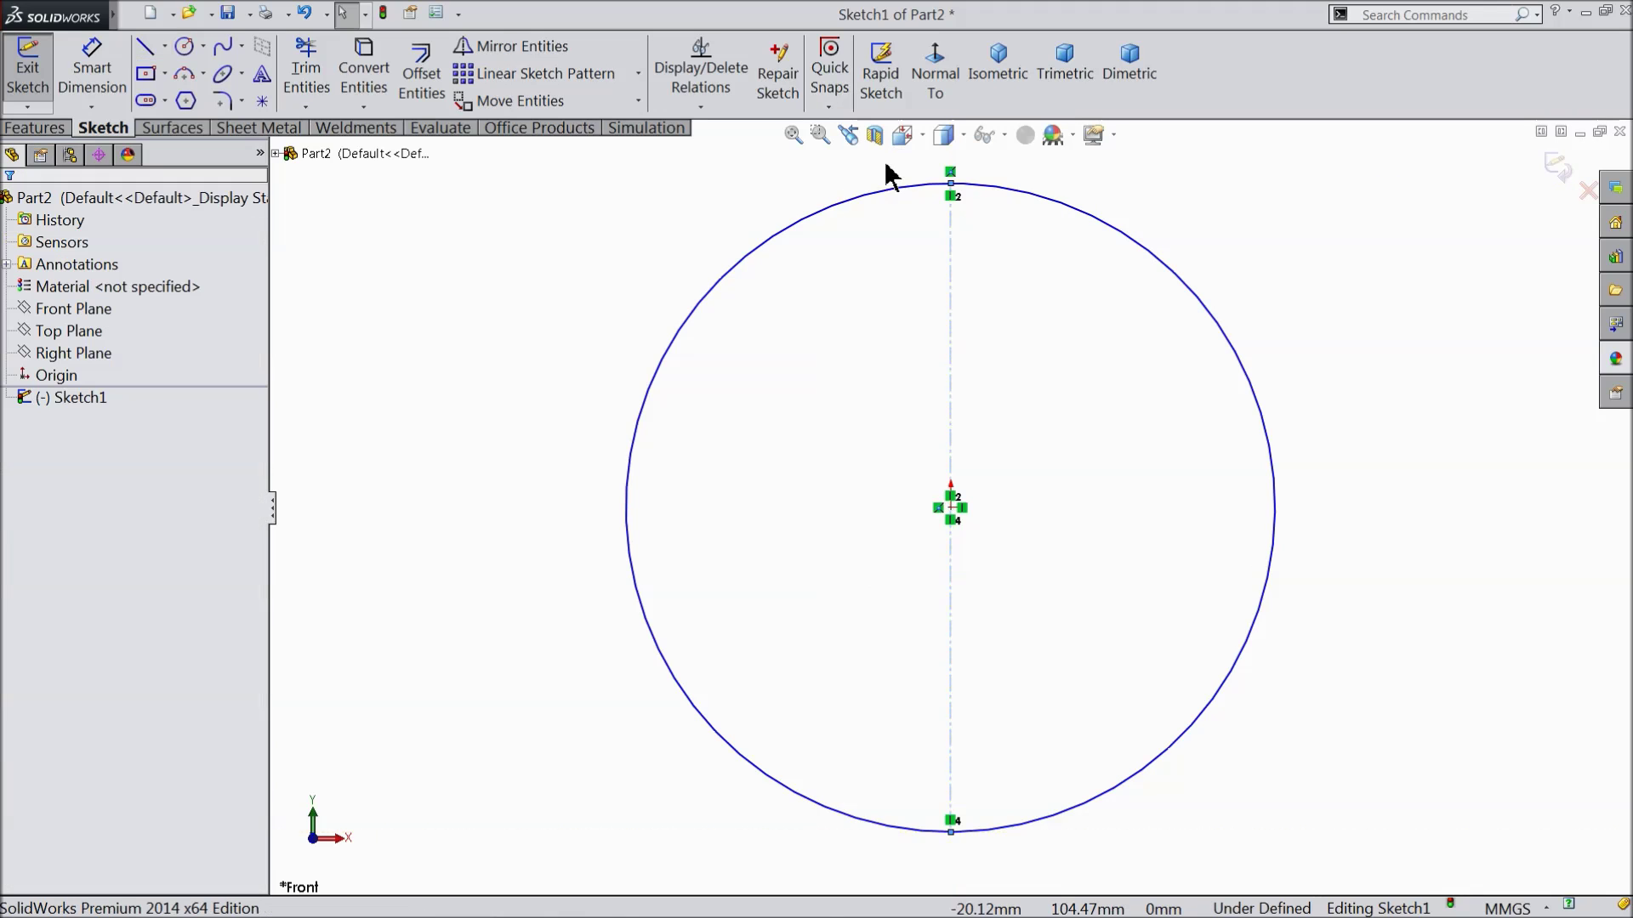
Dimension the circle's diameter as 150 mm
{"action": "left_click", "coordinate": [92, 68]}
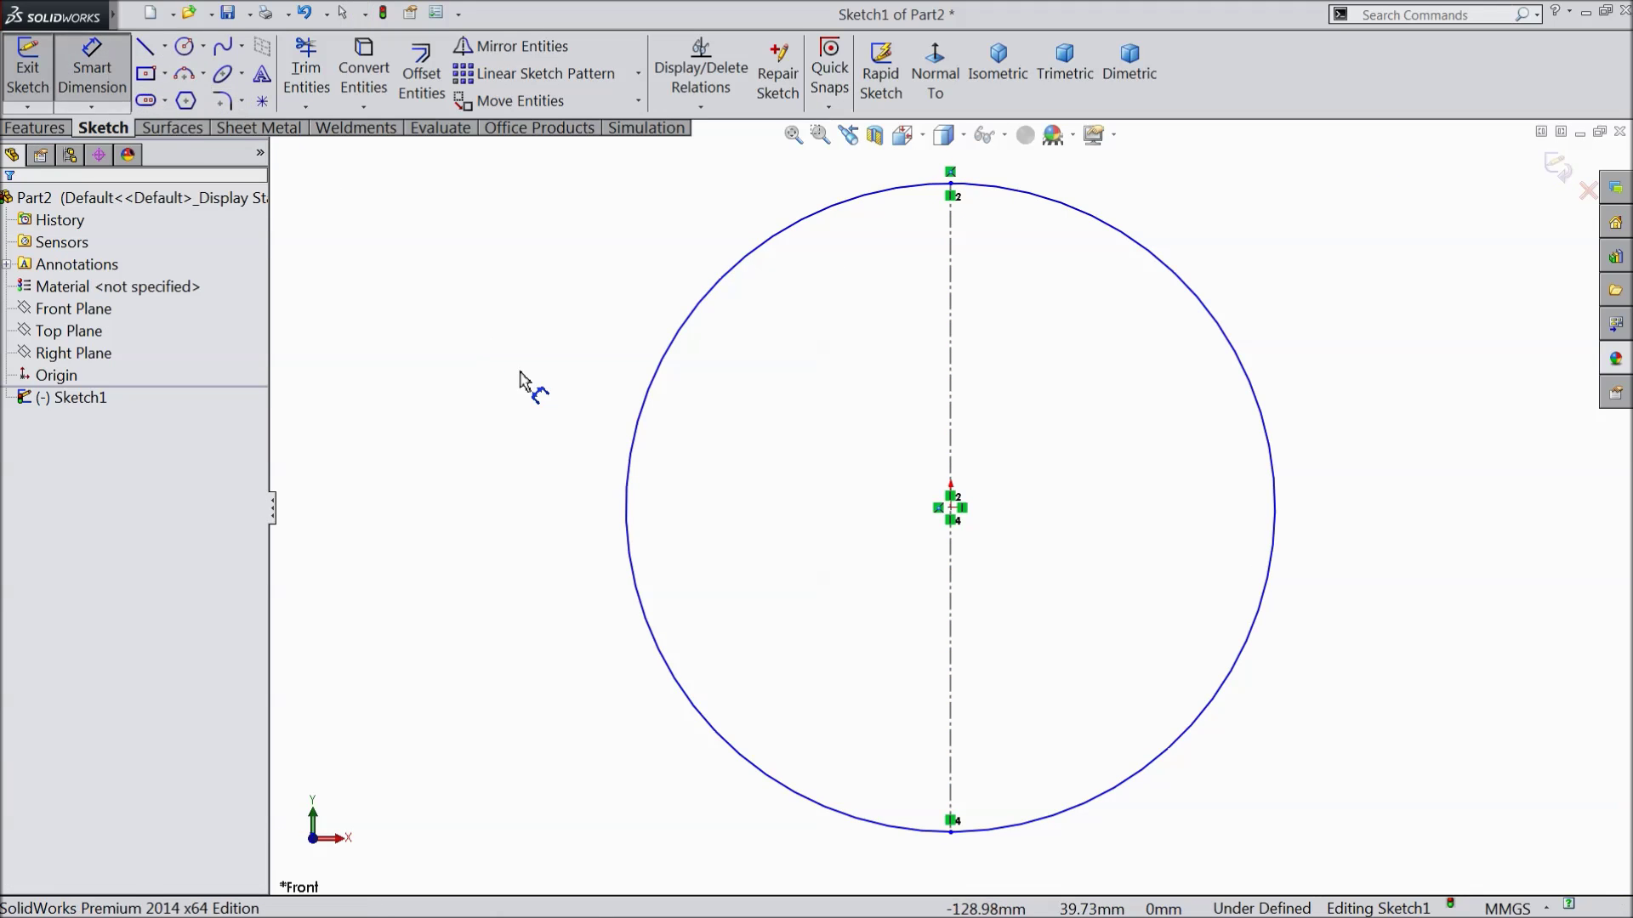
{"action": "left_click", "coordinate": [628, 489]}
{"action": "left_click", "coordinate": [545, 475]}
{"action": "type", "text": "1"}
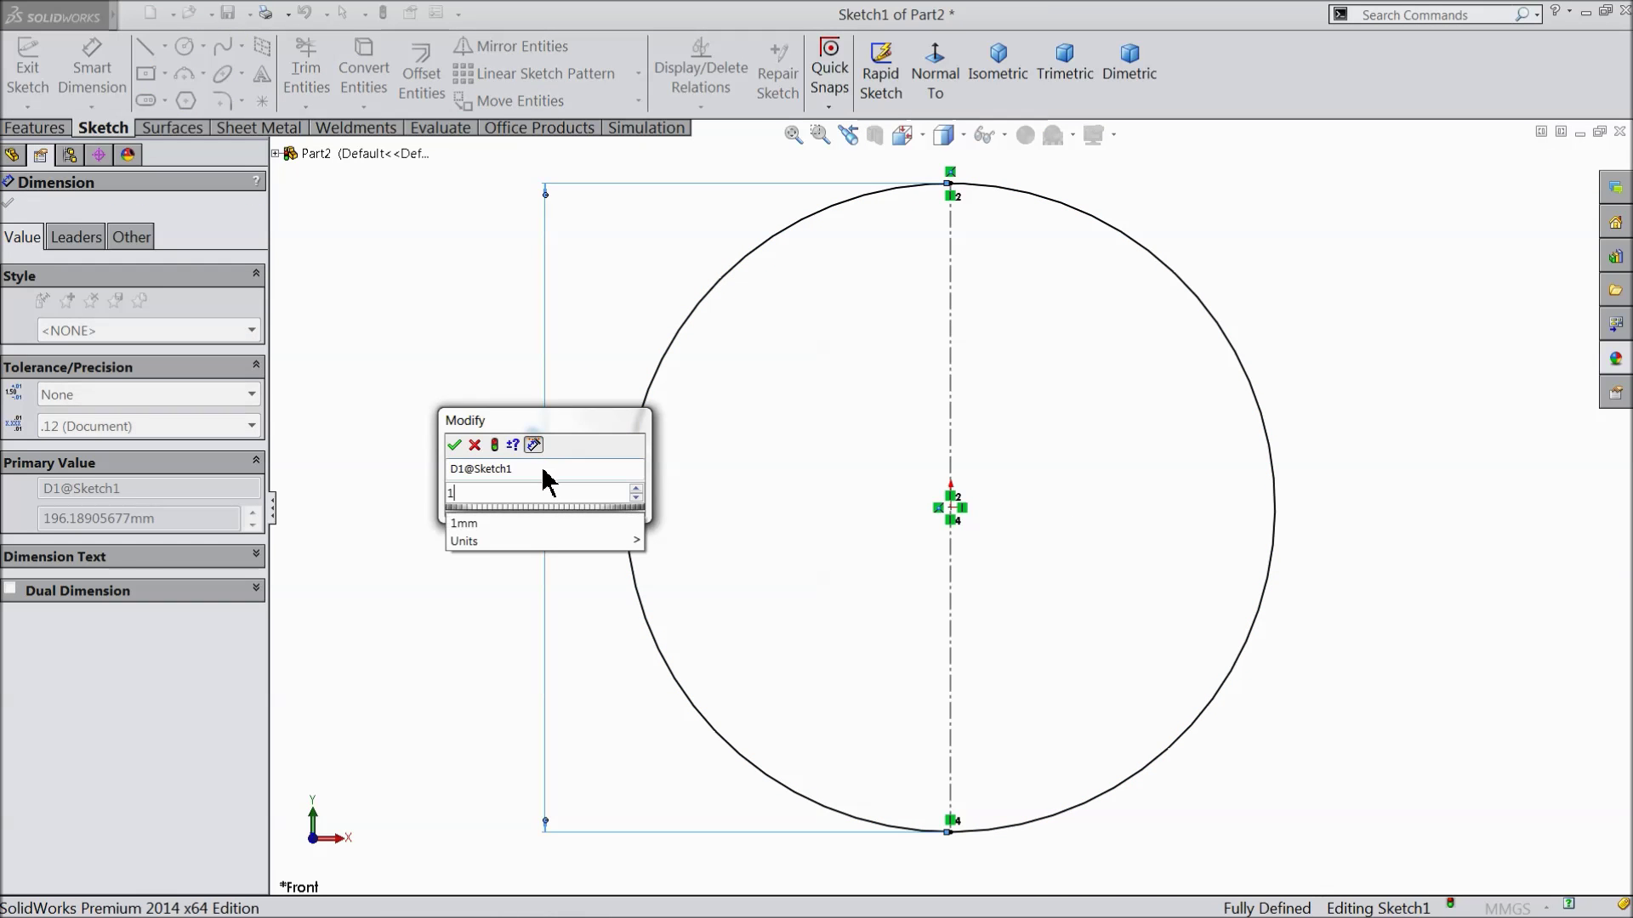
{"action": "type", "text": "50"}
{"action": "left_click", "coordinate": [454, 444]}
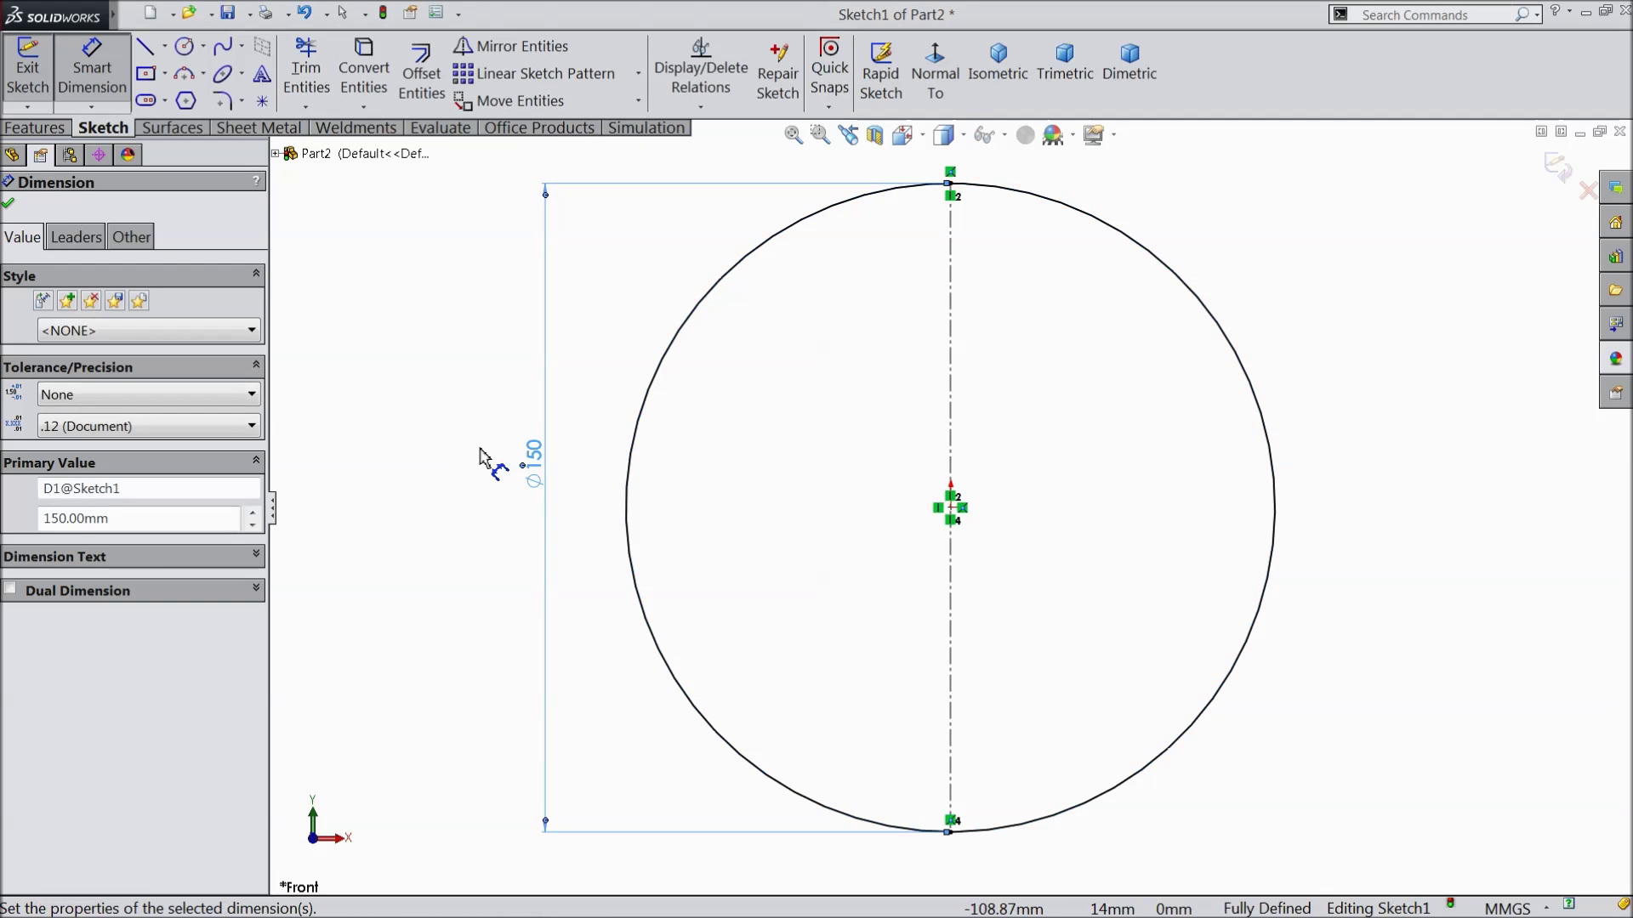
{"action": "left_click", "coordinate": [7, 205]}
Trim away the circle's right half, leaving a half-arc against the centerline
{"action": "left_click", "coordinate": [306, 76]}
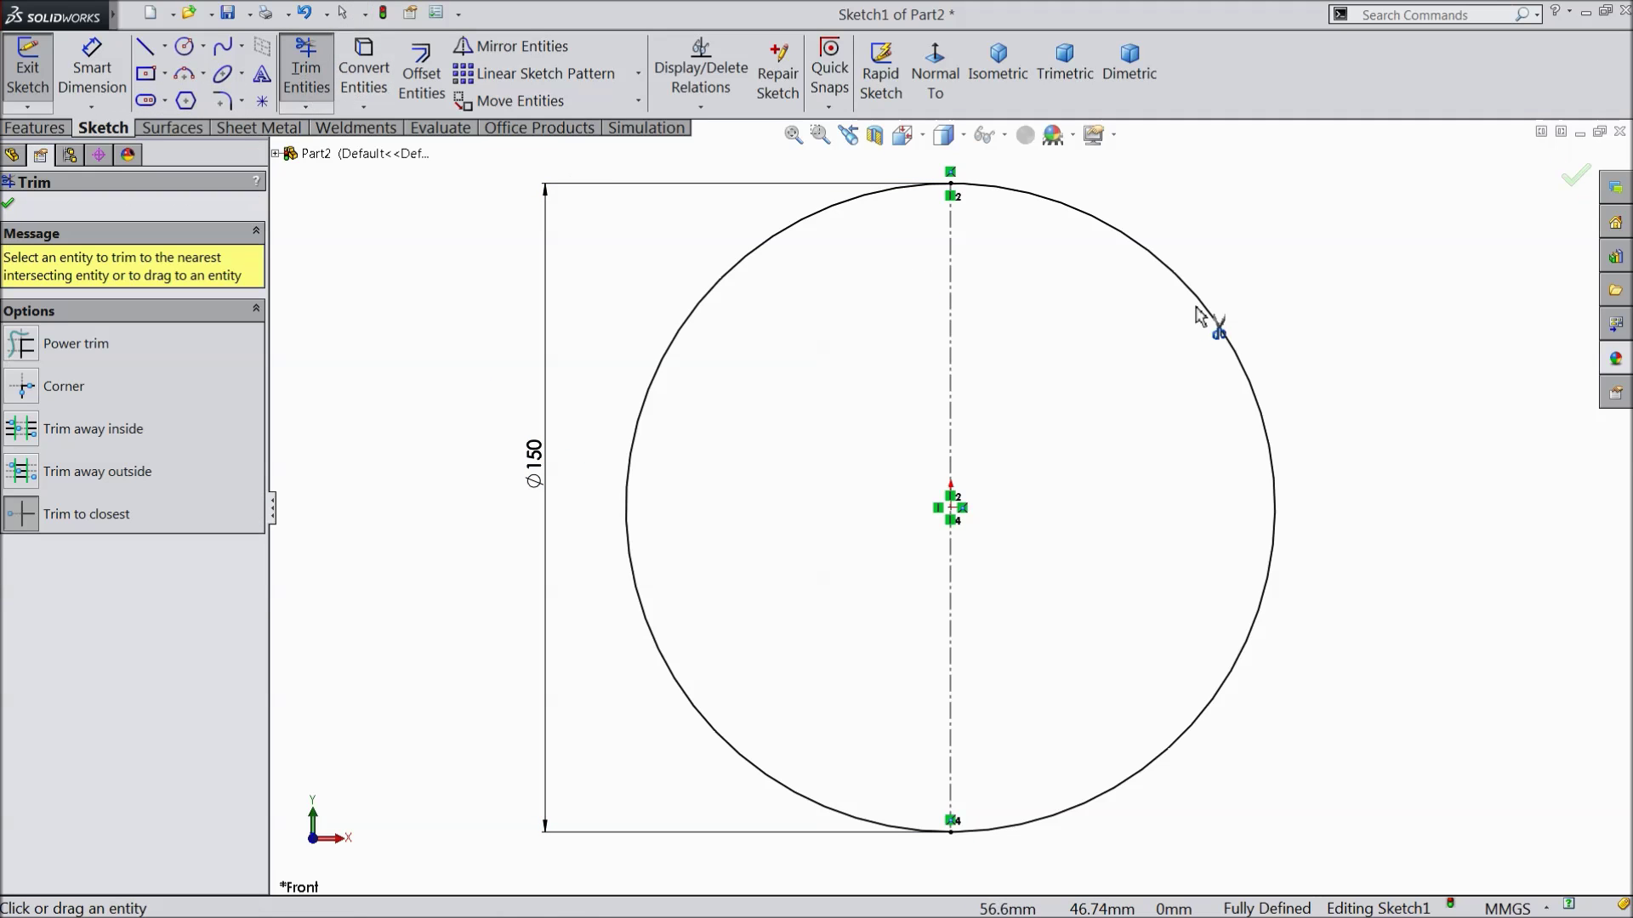
{"action": "left_click", "coordinate": [1223, 321]}
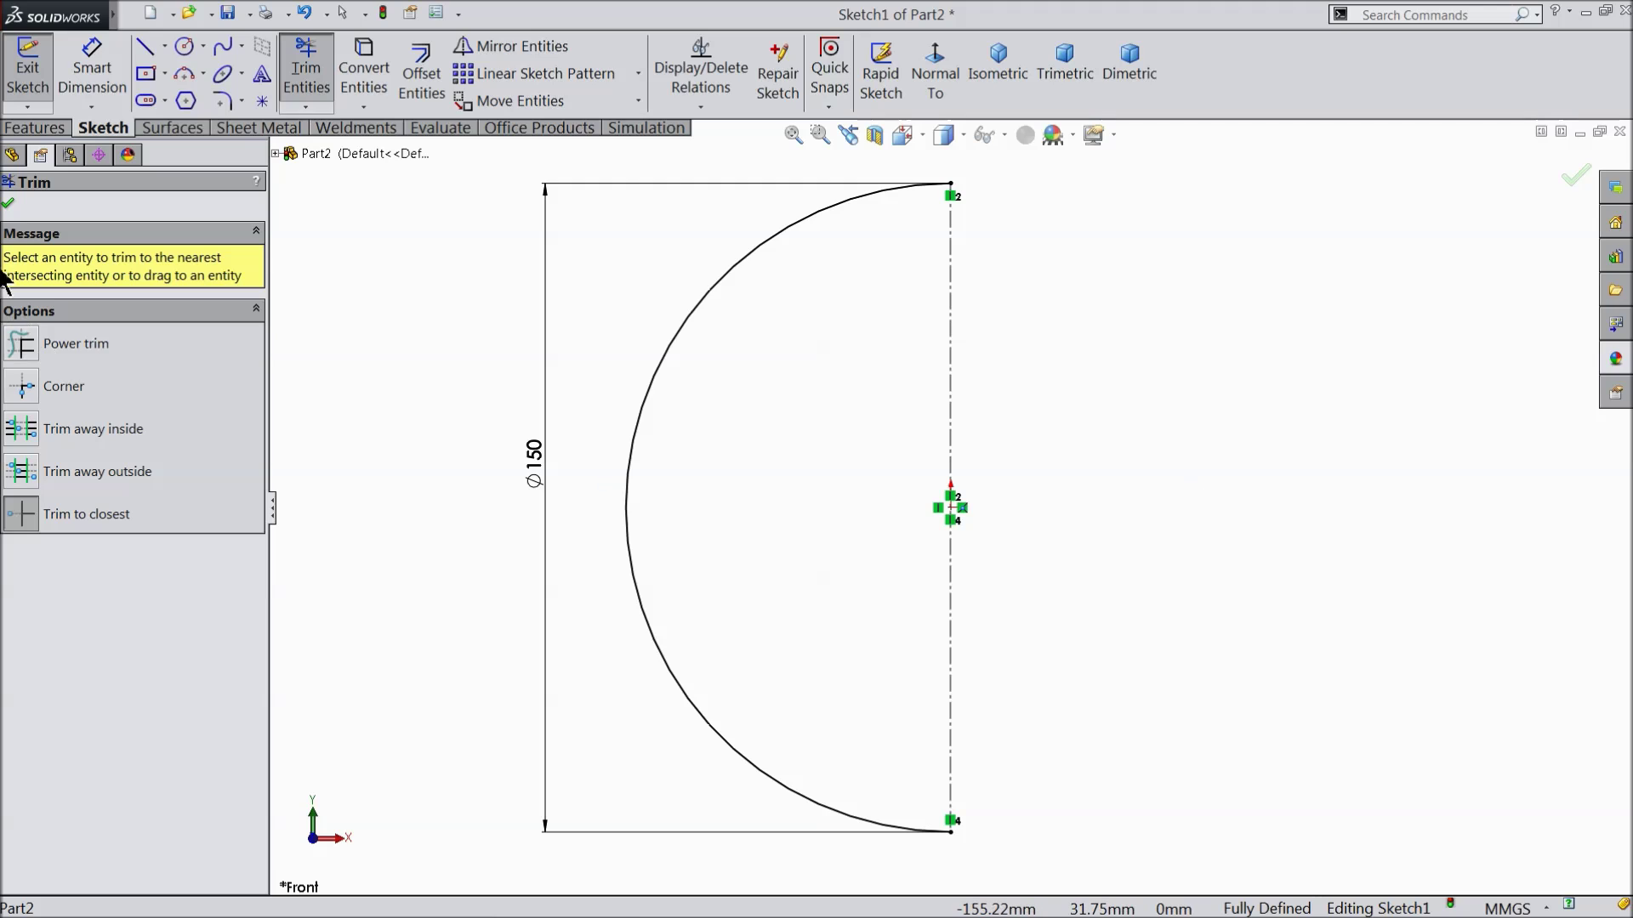
{"action": "left_click", "coordinate": [9, 205]}
{"action": "left_click", "coordinate": [185, 129]}
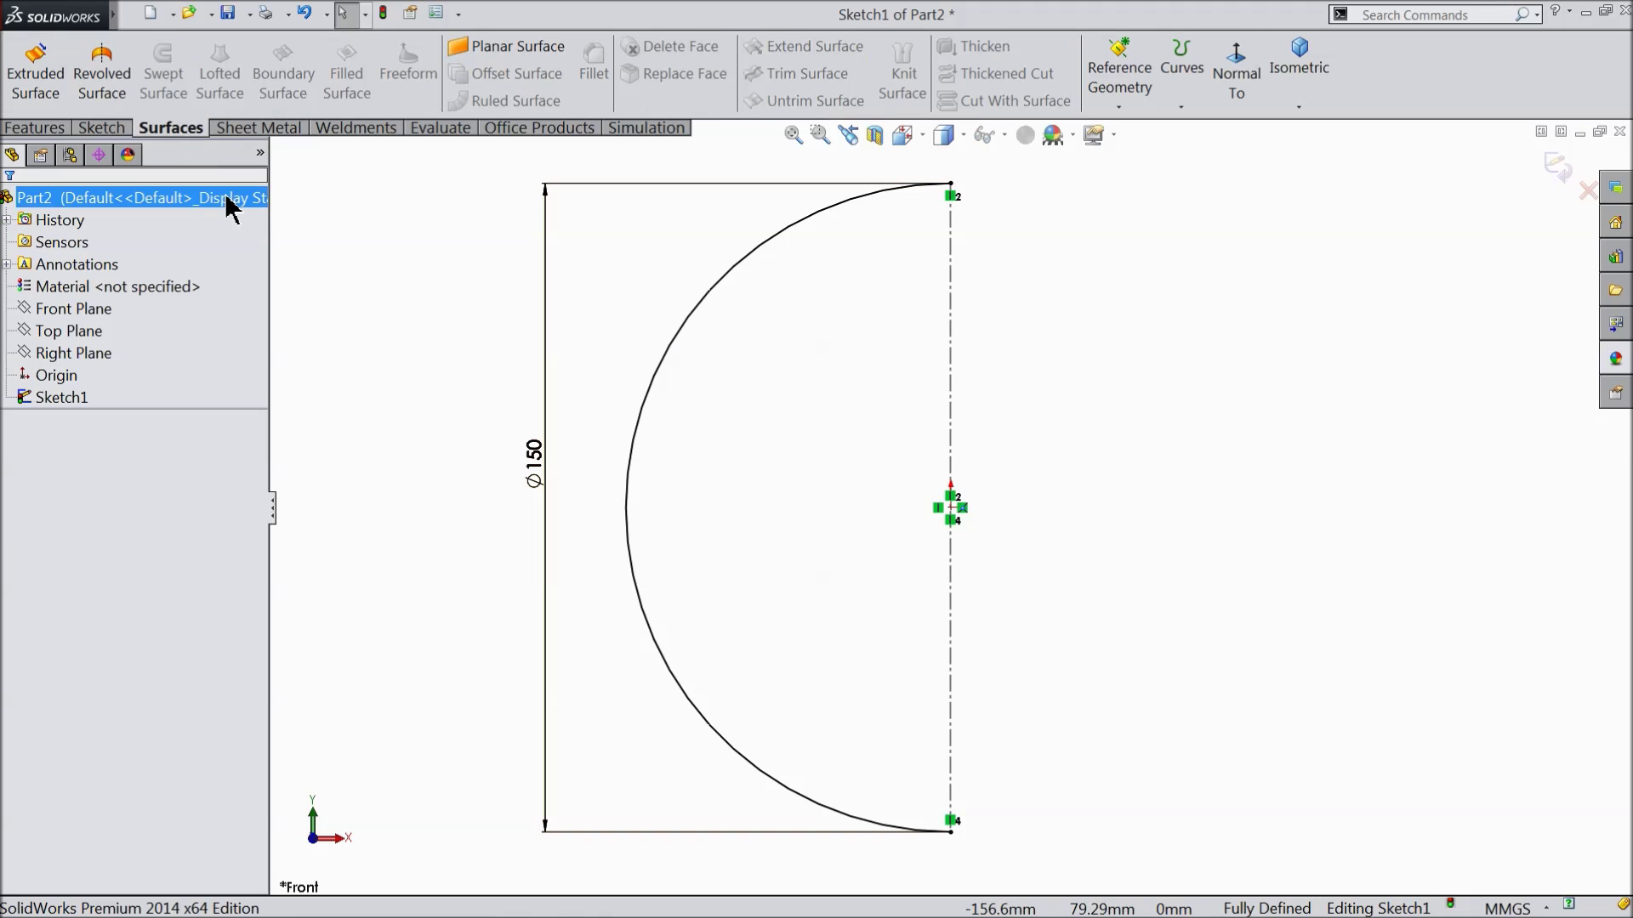
Revolve the half-arc 360° around Line1 into Surface-Revolve1, then orbit to inspect the sphere
{"action": "left_click", "coordinate": [102, 89]}
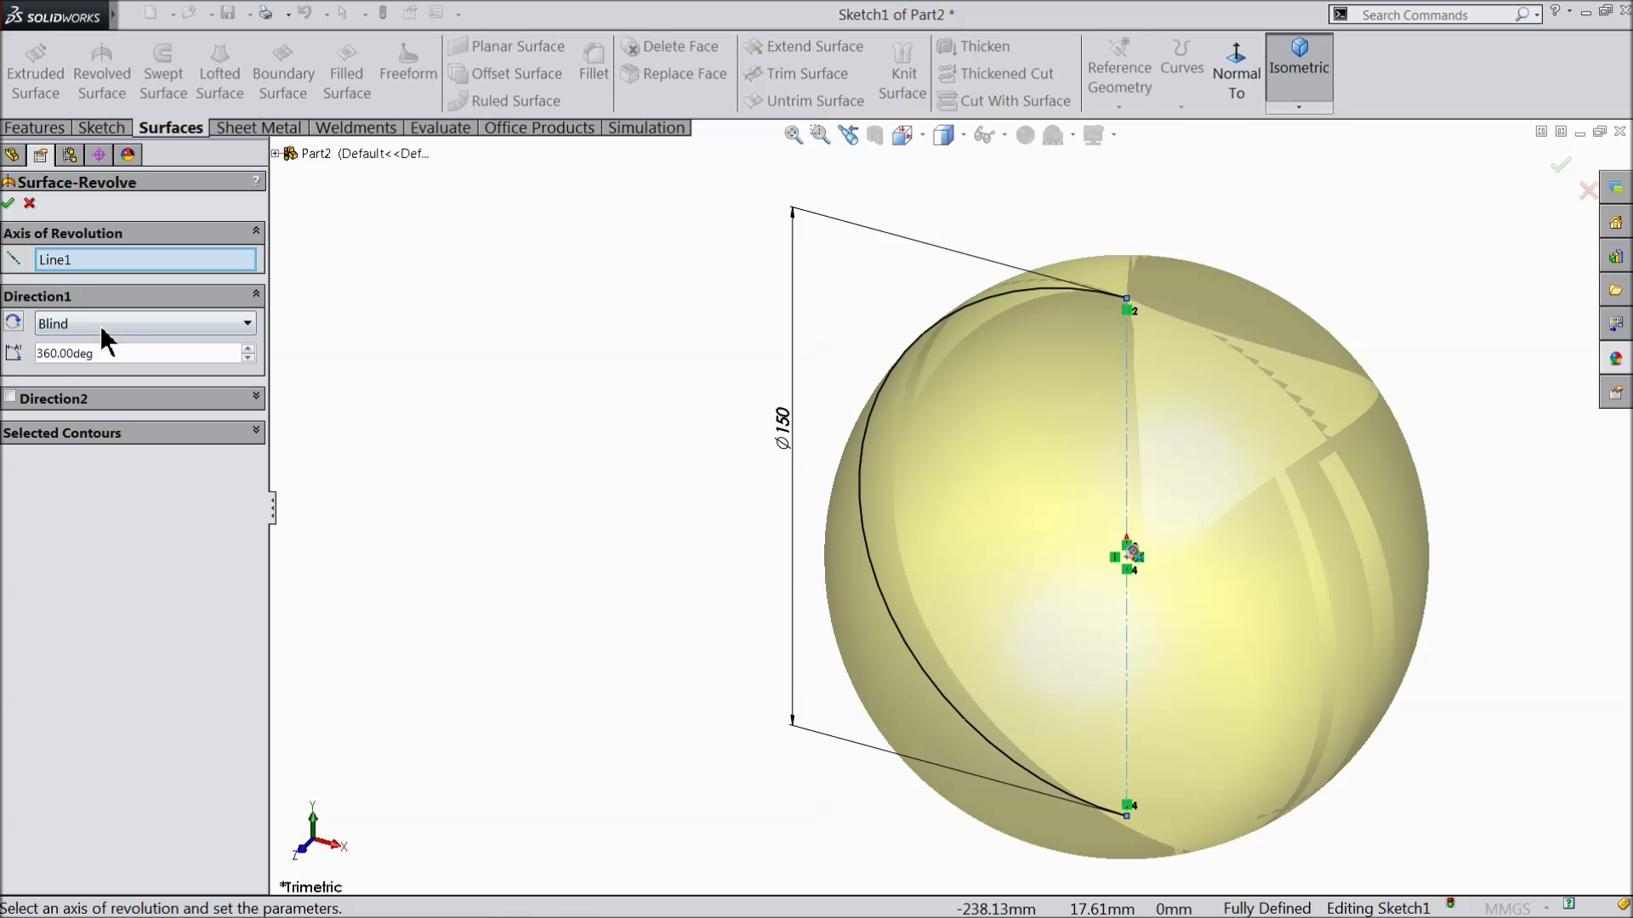
{"action": "left_click", "coordinate": [9, 203]}
{"action": "middle_click_drag", "start_coordinate": [565, 466], "coordinate": [1113, 542]}
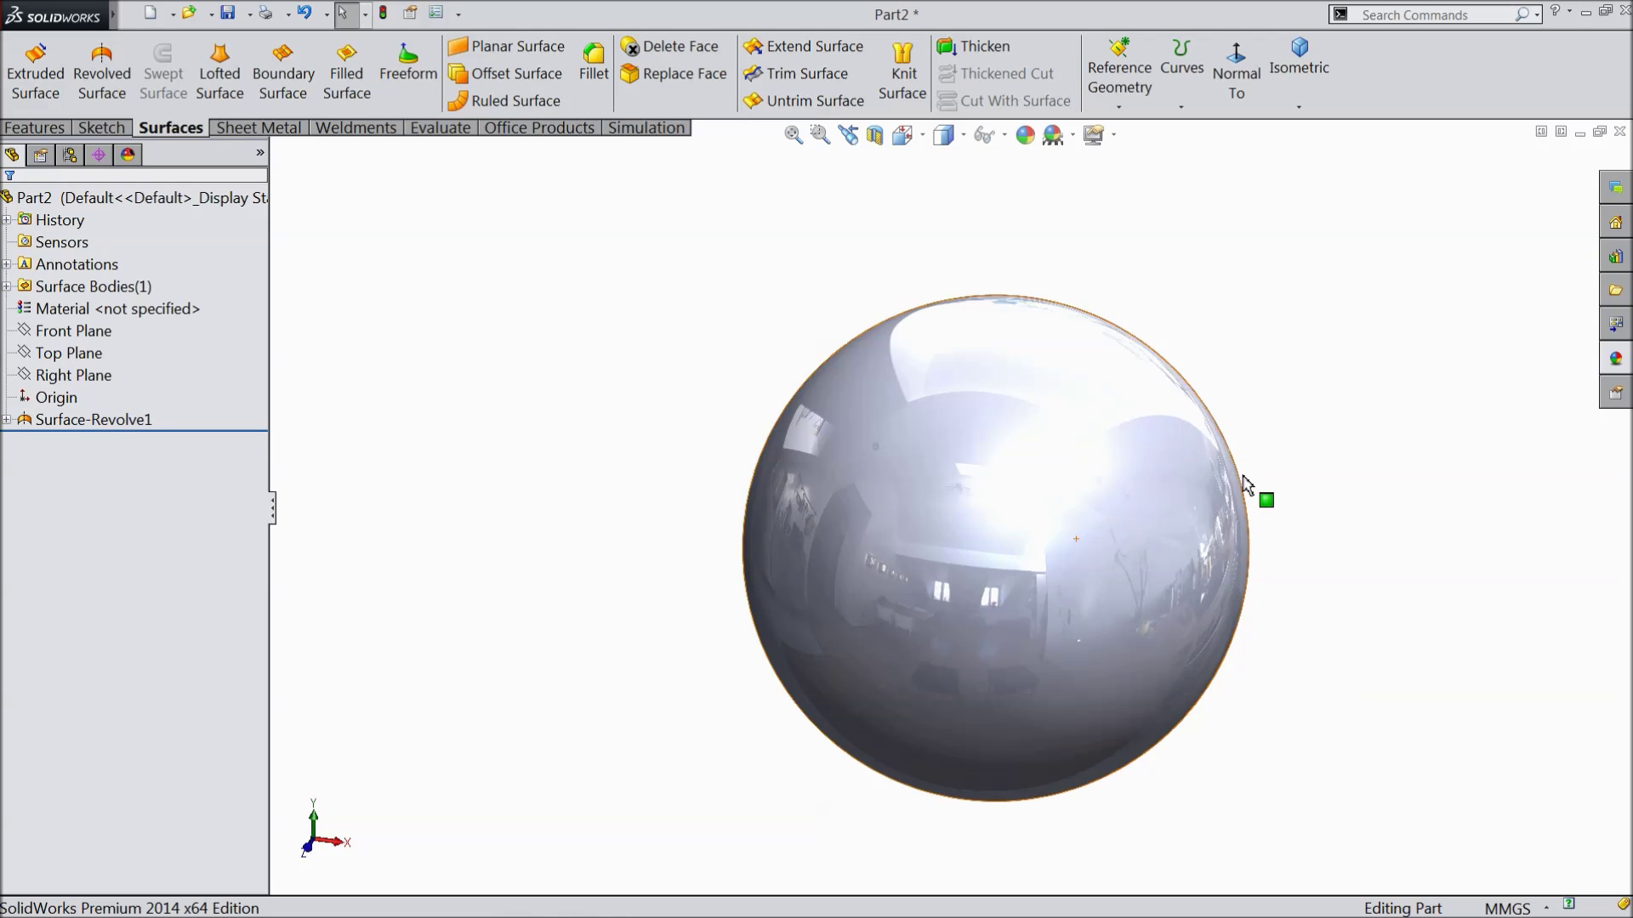
{"action": "middle_click_drag", "start_coordinate": [1250, 489], "coordinate": [1184, 573]}
{"action": "scroll", "coordinate": [1258, 541], "scroll_direction": "down", "scroll_amount": 3}
{"action": "scroll", "coordinate": [1078, 537], "scroll_direction": "up", "scroll_amount": 1}
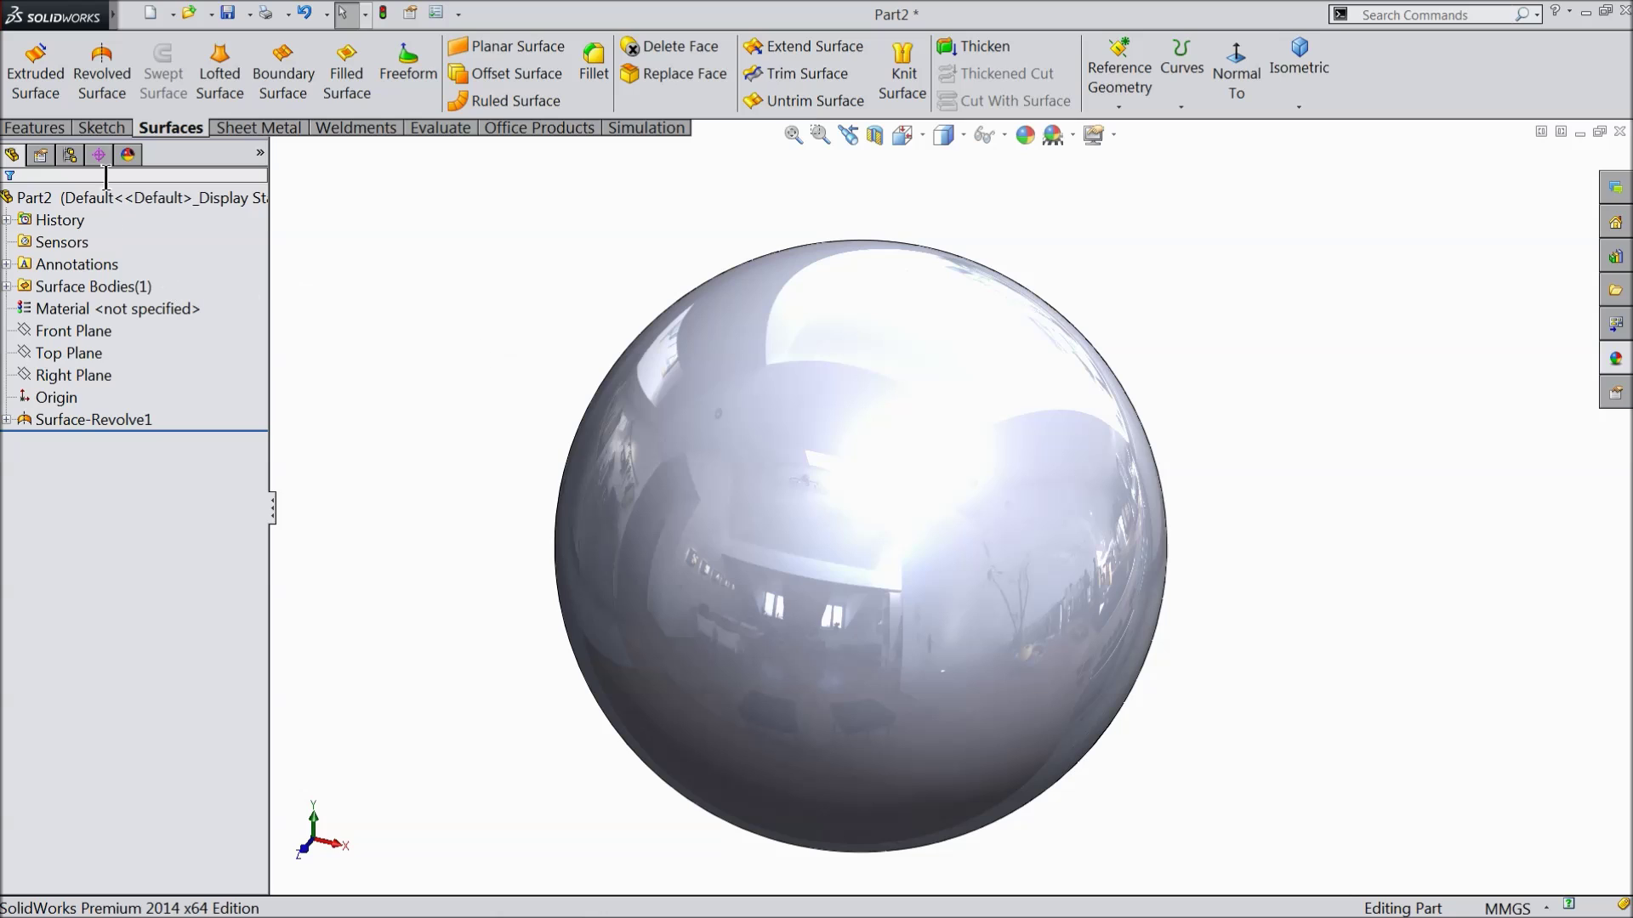
{"action": "left_click", "coordinate": [58, 127]}
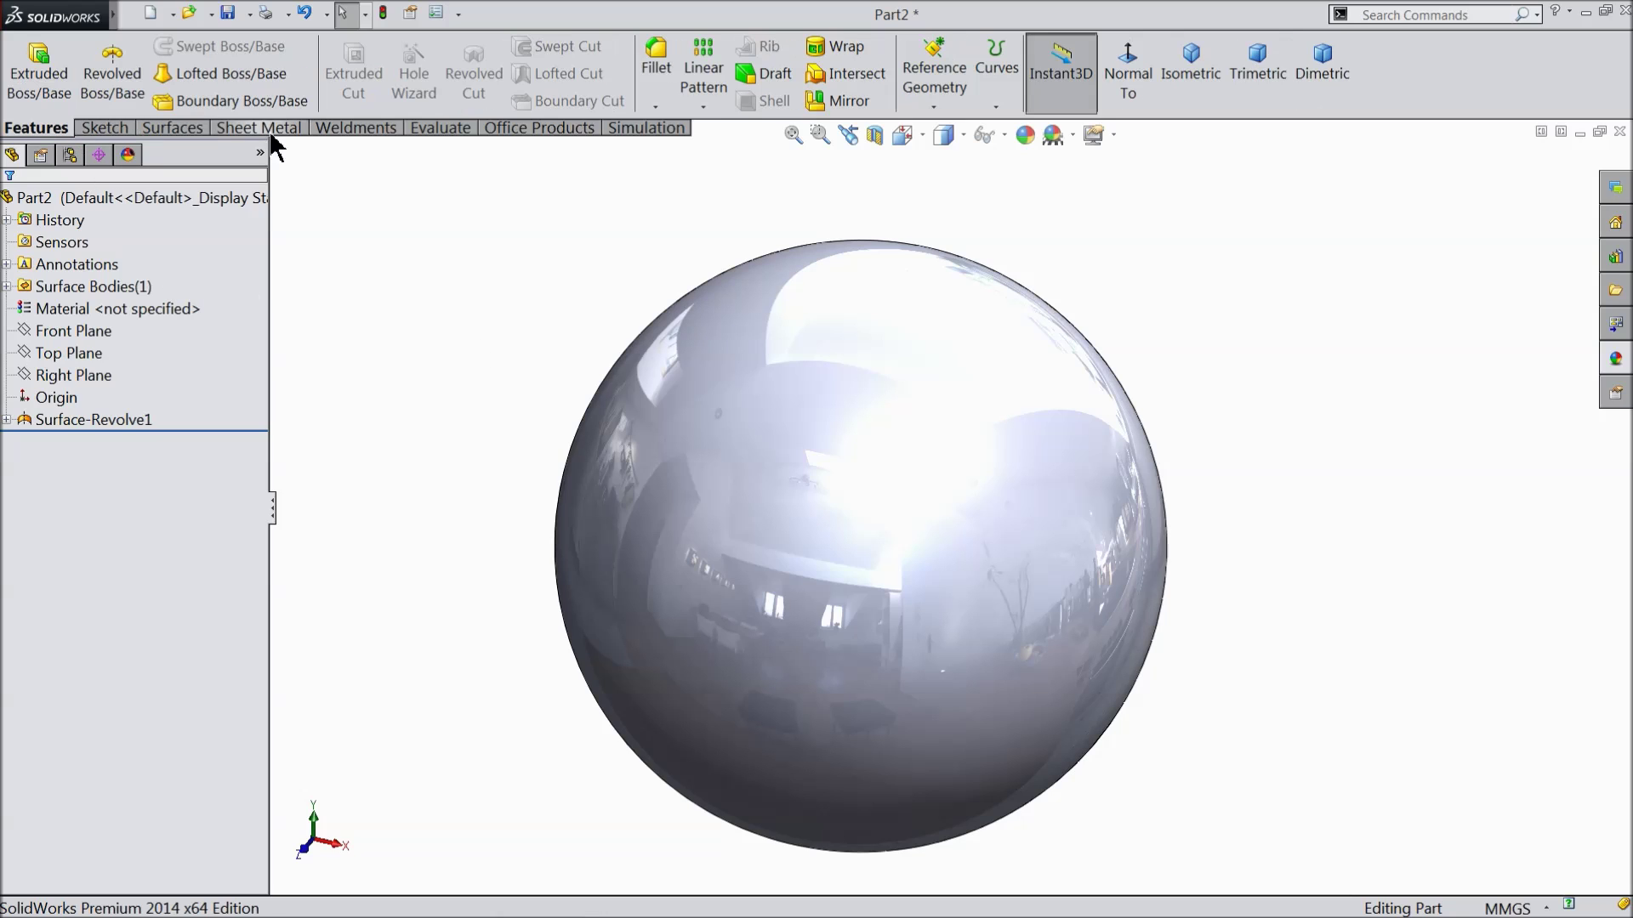
Create reference plane Plane1 offset 90 mm from the Front Plane
{"action": "left_click", "coordinate": [936, 109]}
{"action": "left_click", "coordinate": [946, 127]}
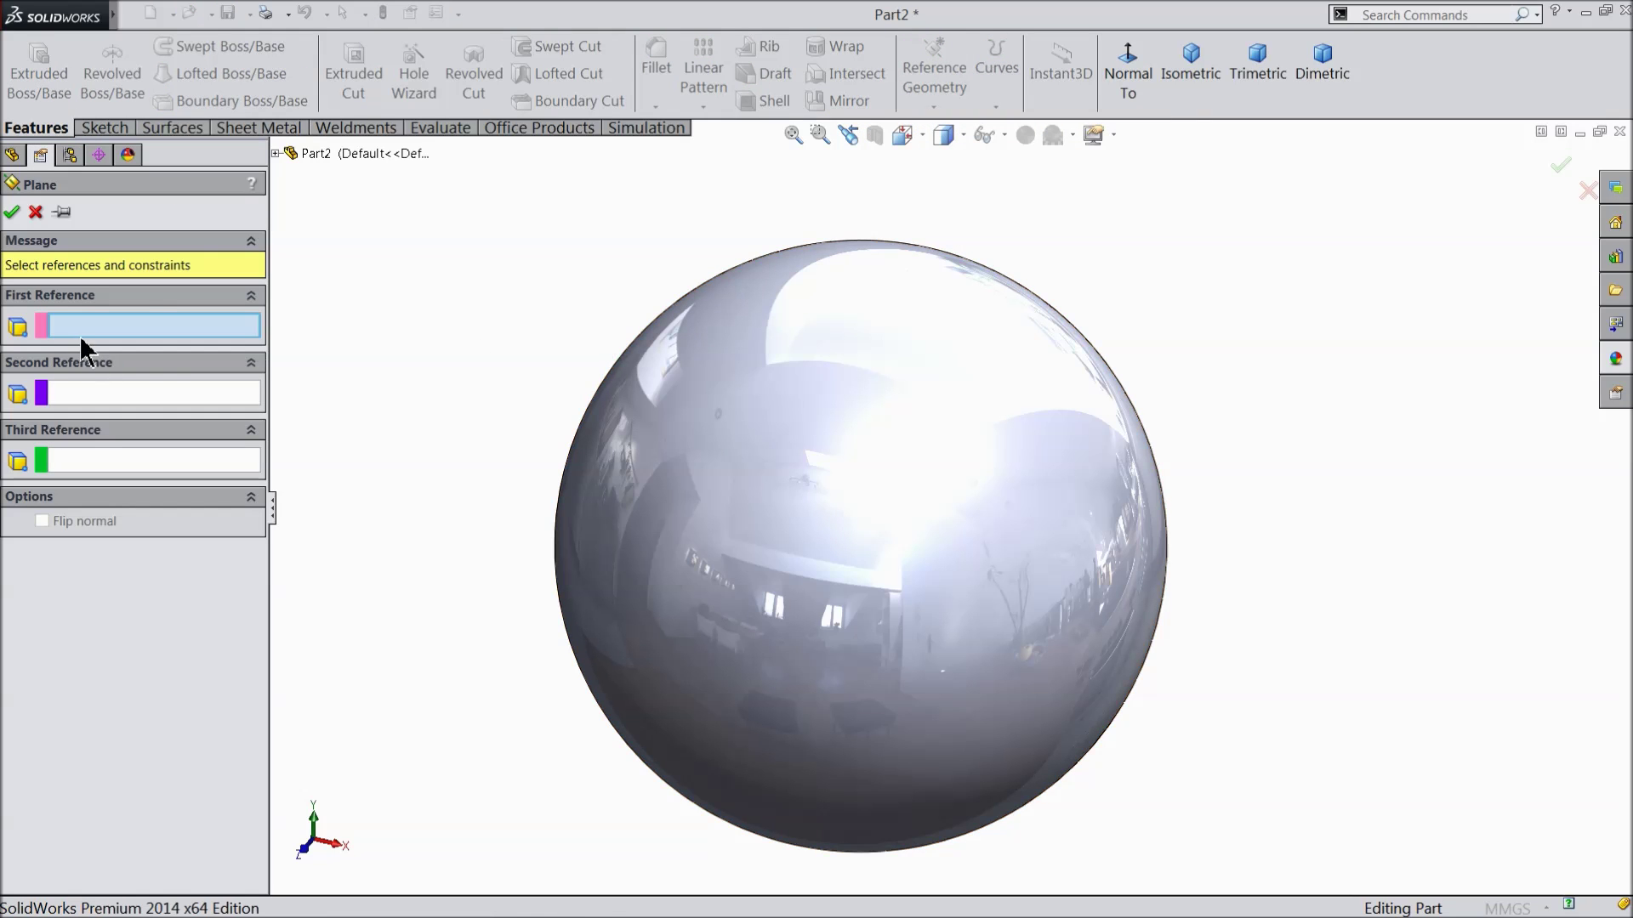
{"action": "left_click", "coordinate": [275, 154]}
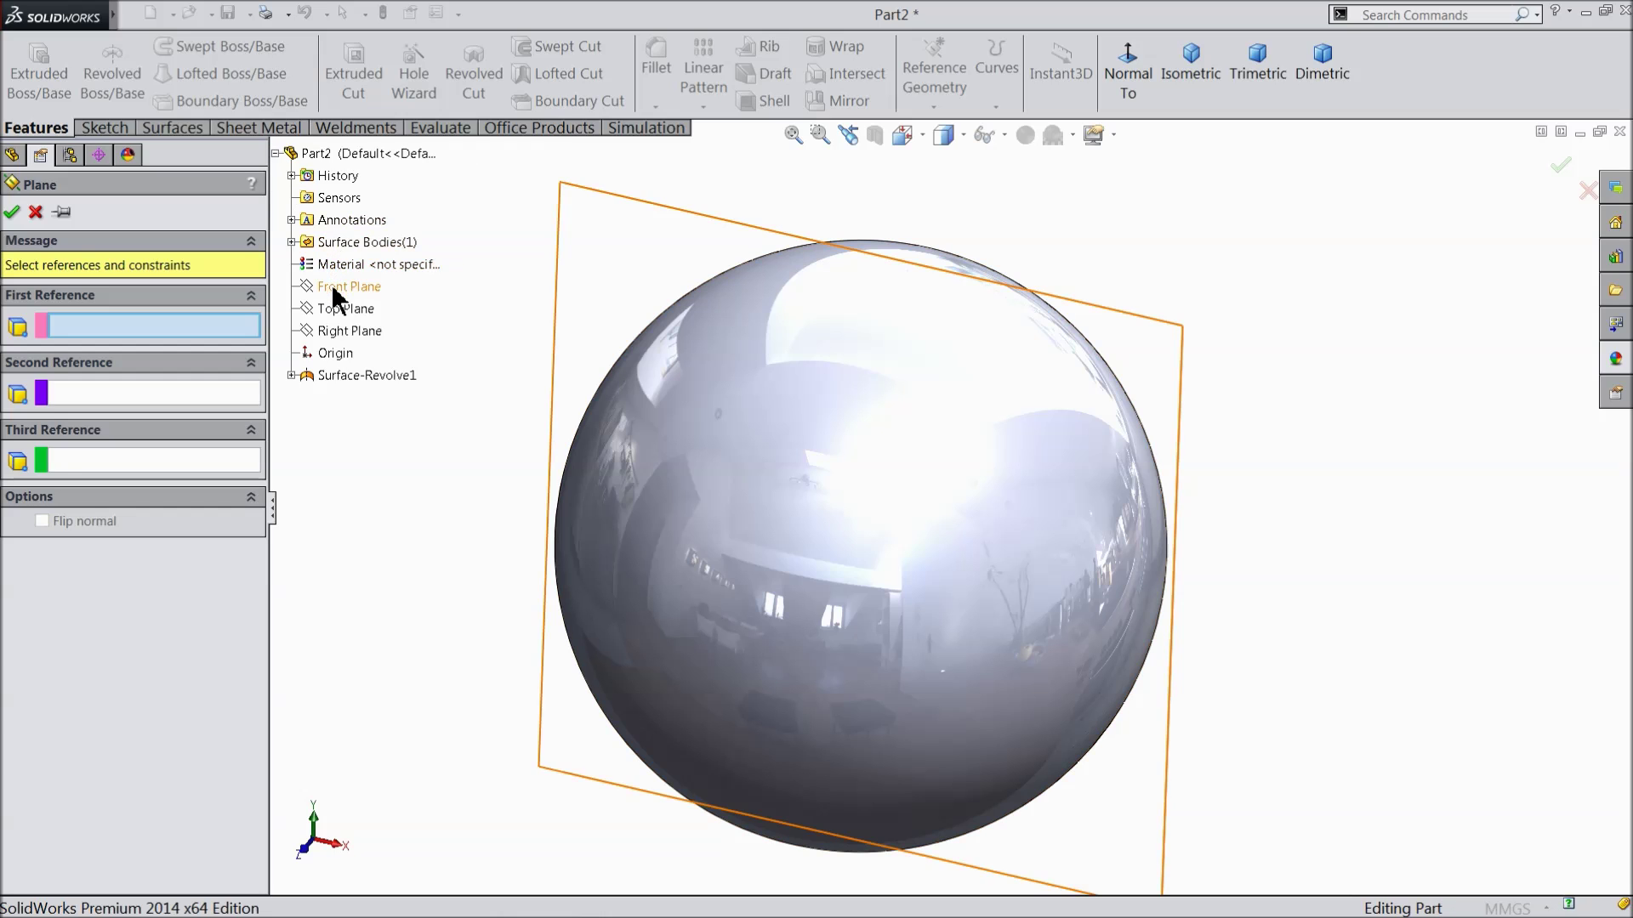
{"action": "left_click", "coordinate": [330, 284]}
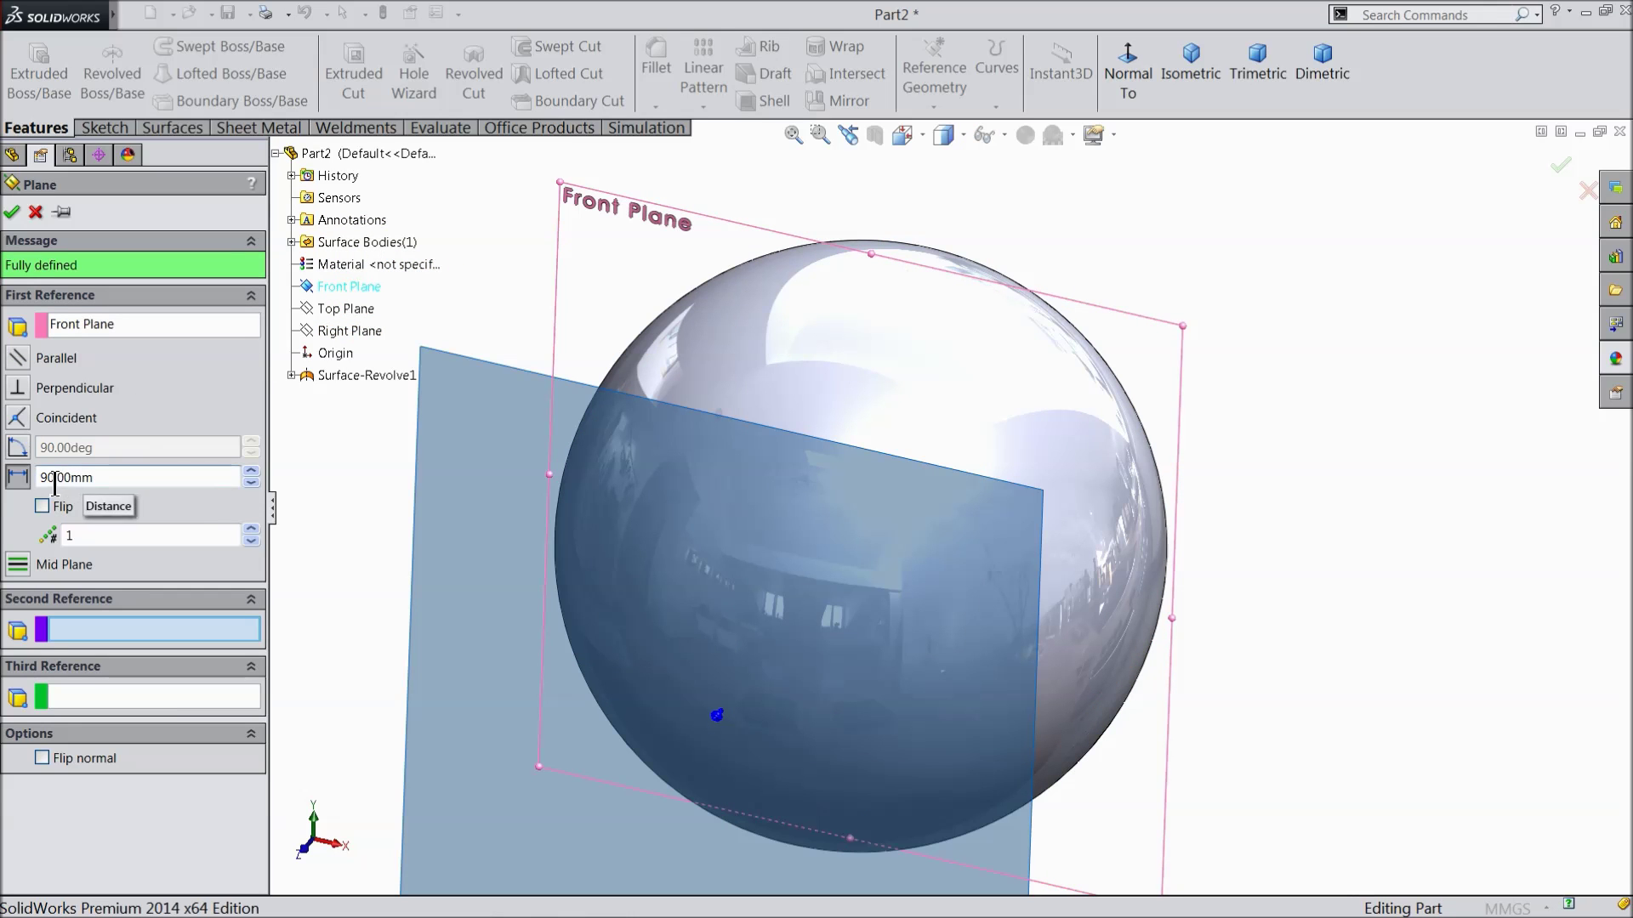
{"action": "scroll", "coordinate": [552, 566], "scroll_direction": "up", "scroll_amount": 5}
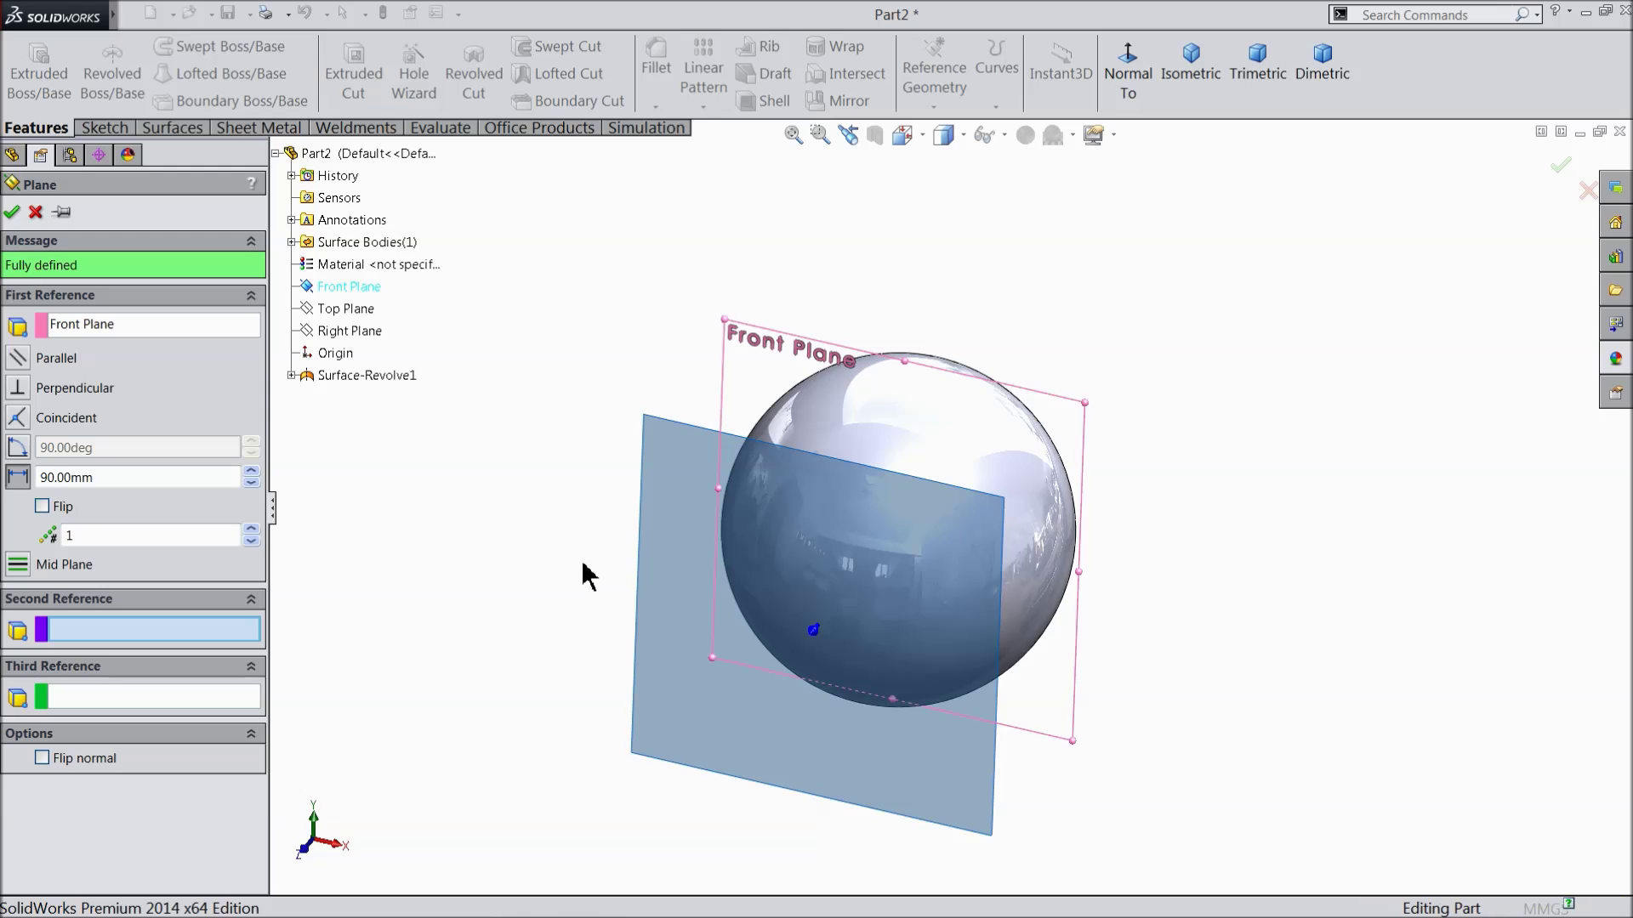
{"action": "scroll", "coordinate": [867, 676], "scroll_direction": "down", "scroll_amount": 2}
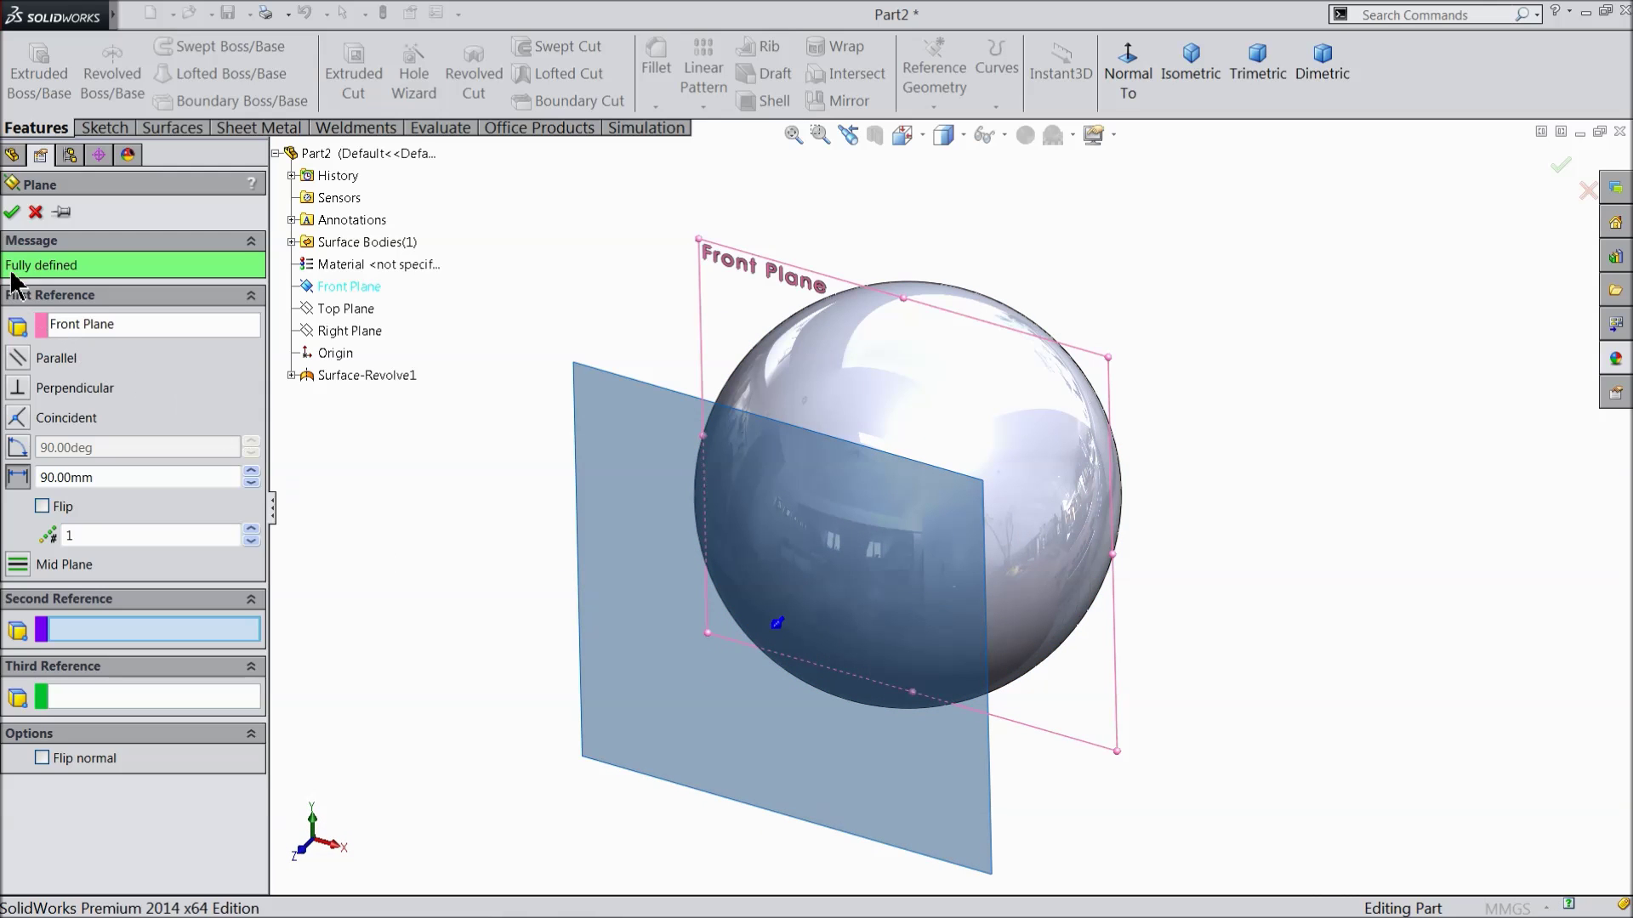
{"action": "left_click", "coordinate": [13, 213]}
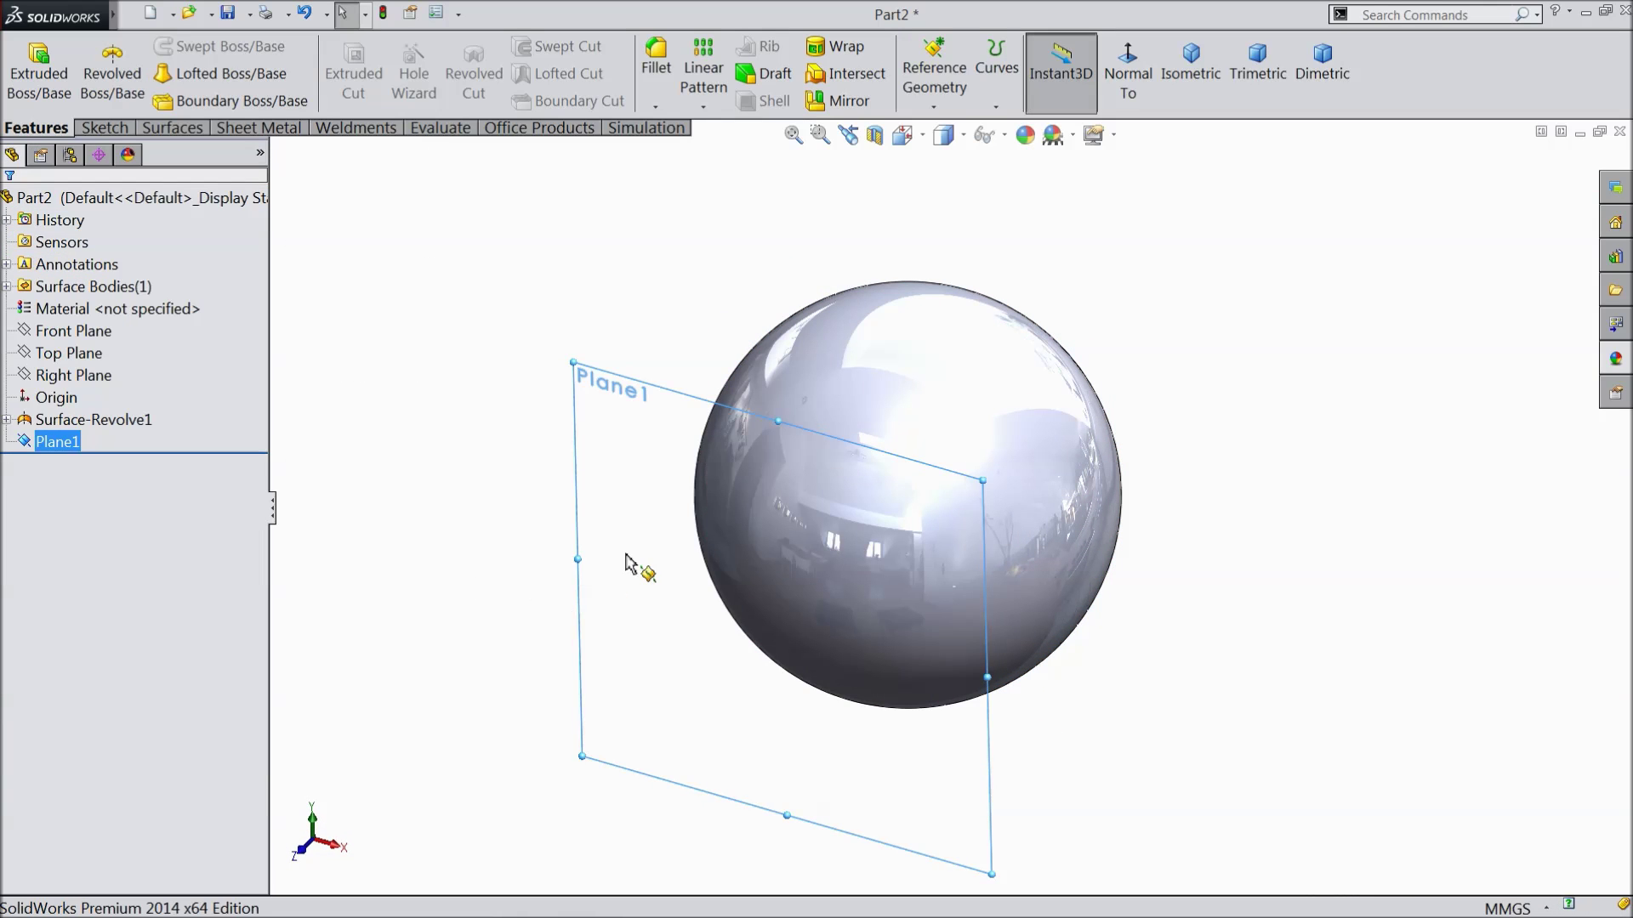
Start a sketch on Plane1, view it normal, and draw an origin-centred rectangle inside the sphere
{"action": "left_click", "coordinate": [102, 128]}
{"action": "left_click", "coordinate": [28, 68]}
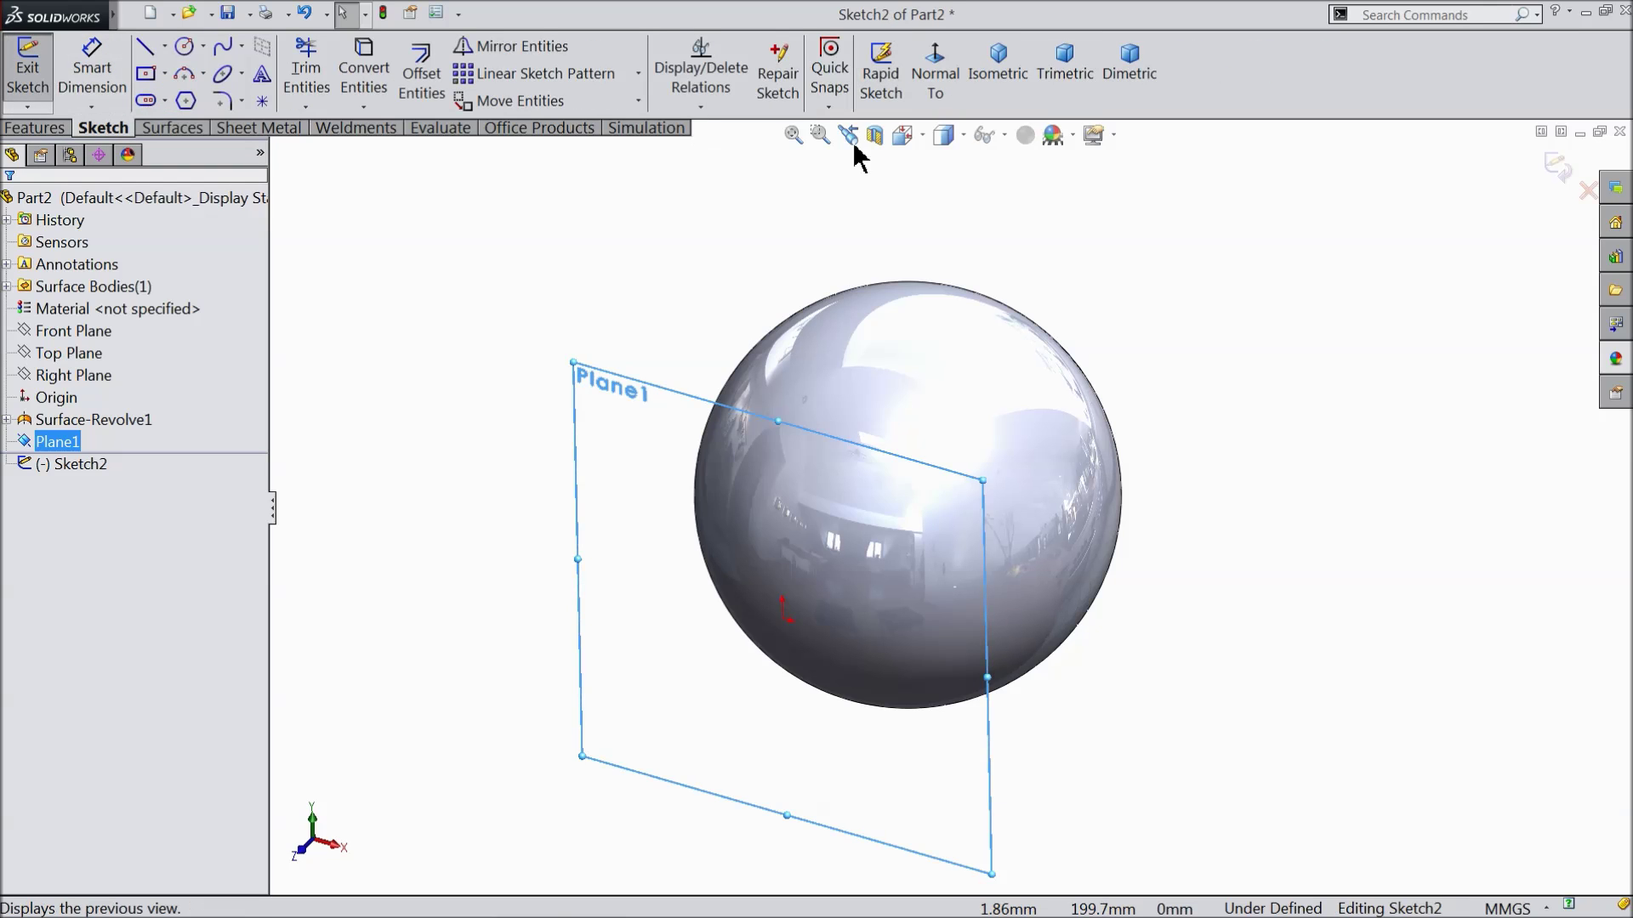
{"action": "left_click", "coordinate": [935, 70]}
{"action": "left_click", "coordinate": [165, 74]}
{"action": "left_click", "coordinate": [144, 127]}
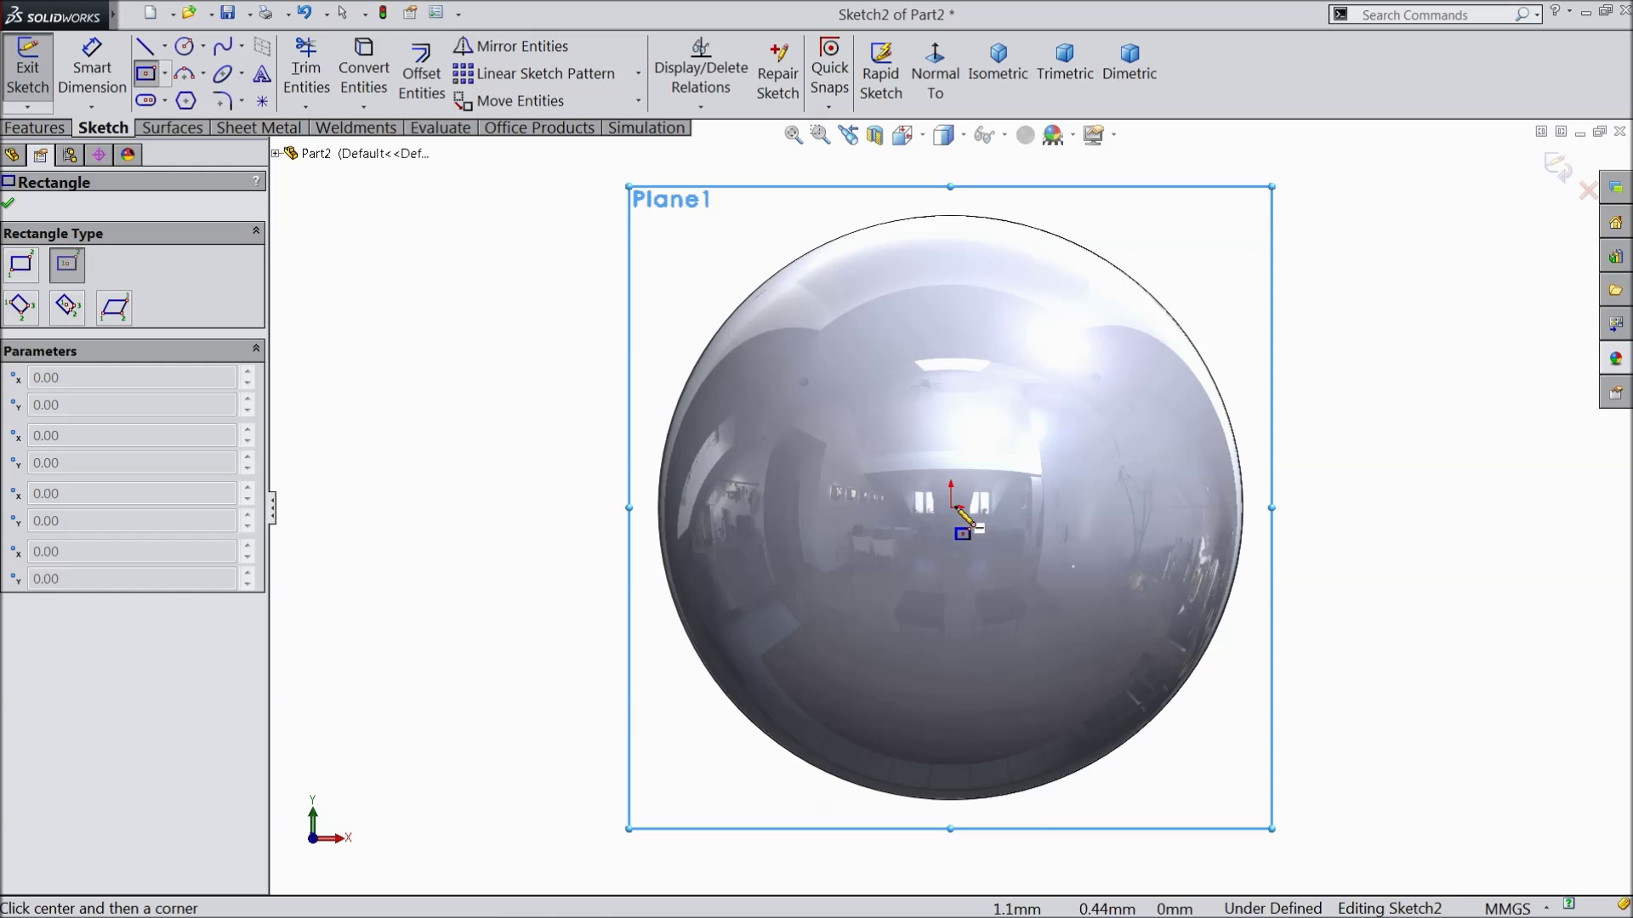
{"action": "left_click", "coordinate": [950, 507]}
{"action": "left_click", "coordinate": [752, 320]}
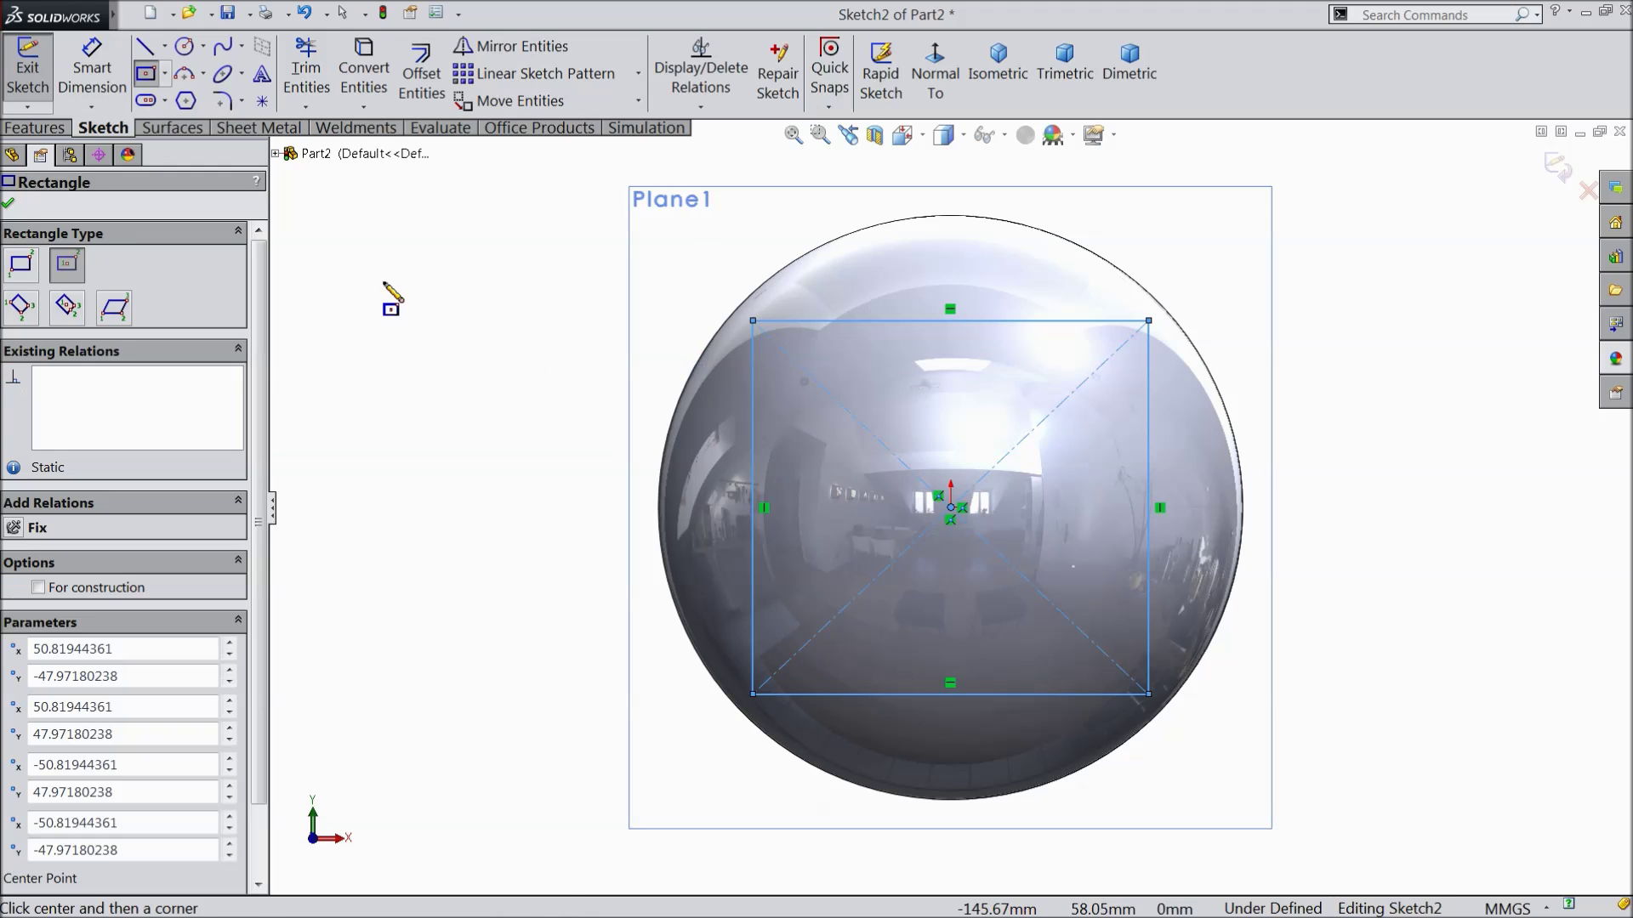
{"action": "right_click", "coordinate": [384, 285]}
{"action": "left_click", "coordinate": [432, 212]}
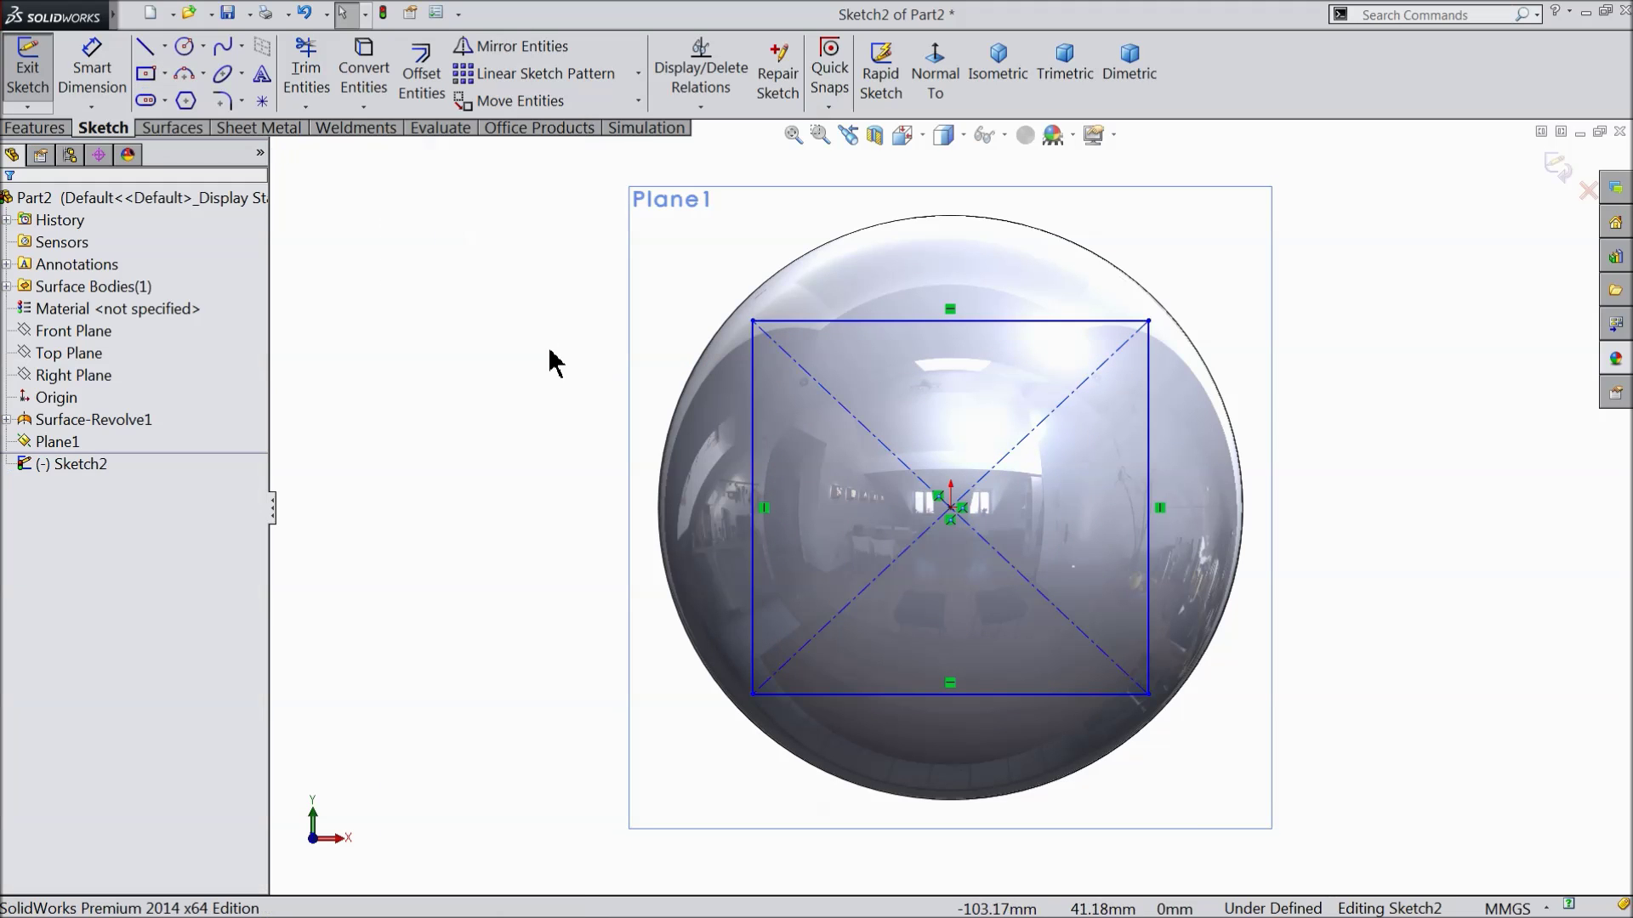
Make the rectangle's top and left sides equal to form a square
{"action": "left_click", "coordinate": [808, 322]}
{"action": "left_click", "coordinate": [754, 396], "text": "ctrl"}
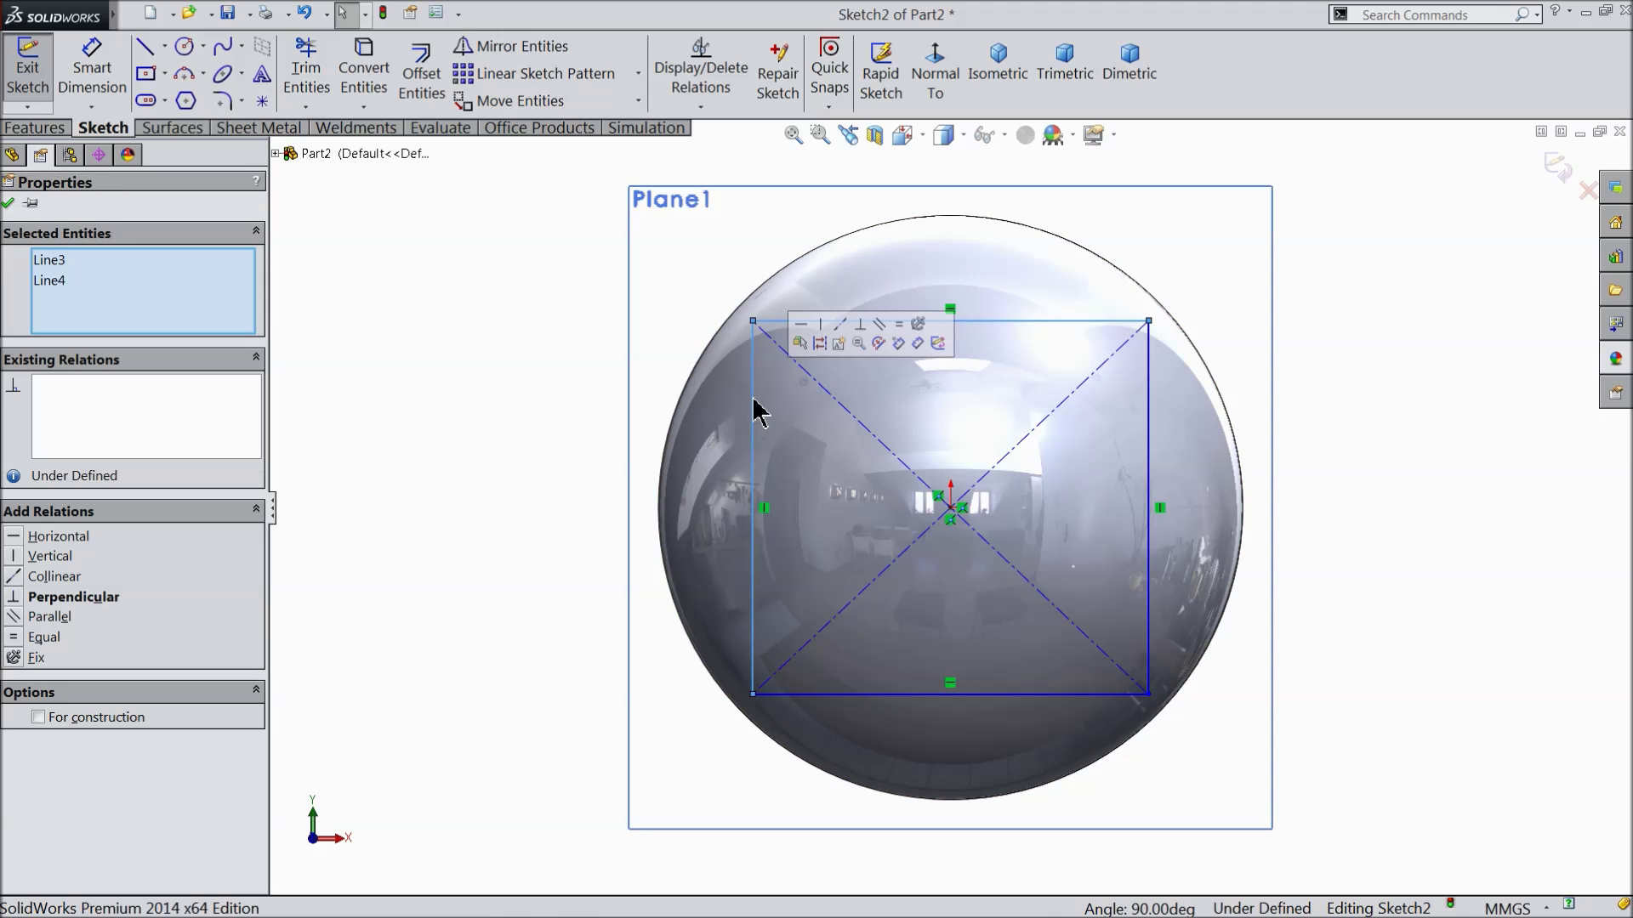
{"action": "left_click", "coordinate": [899, 324]}
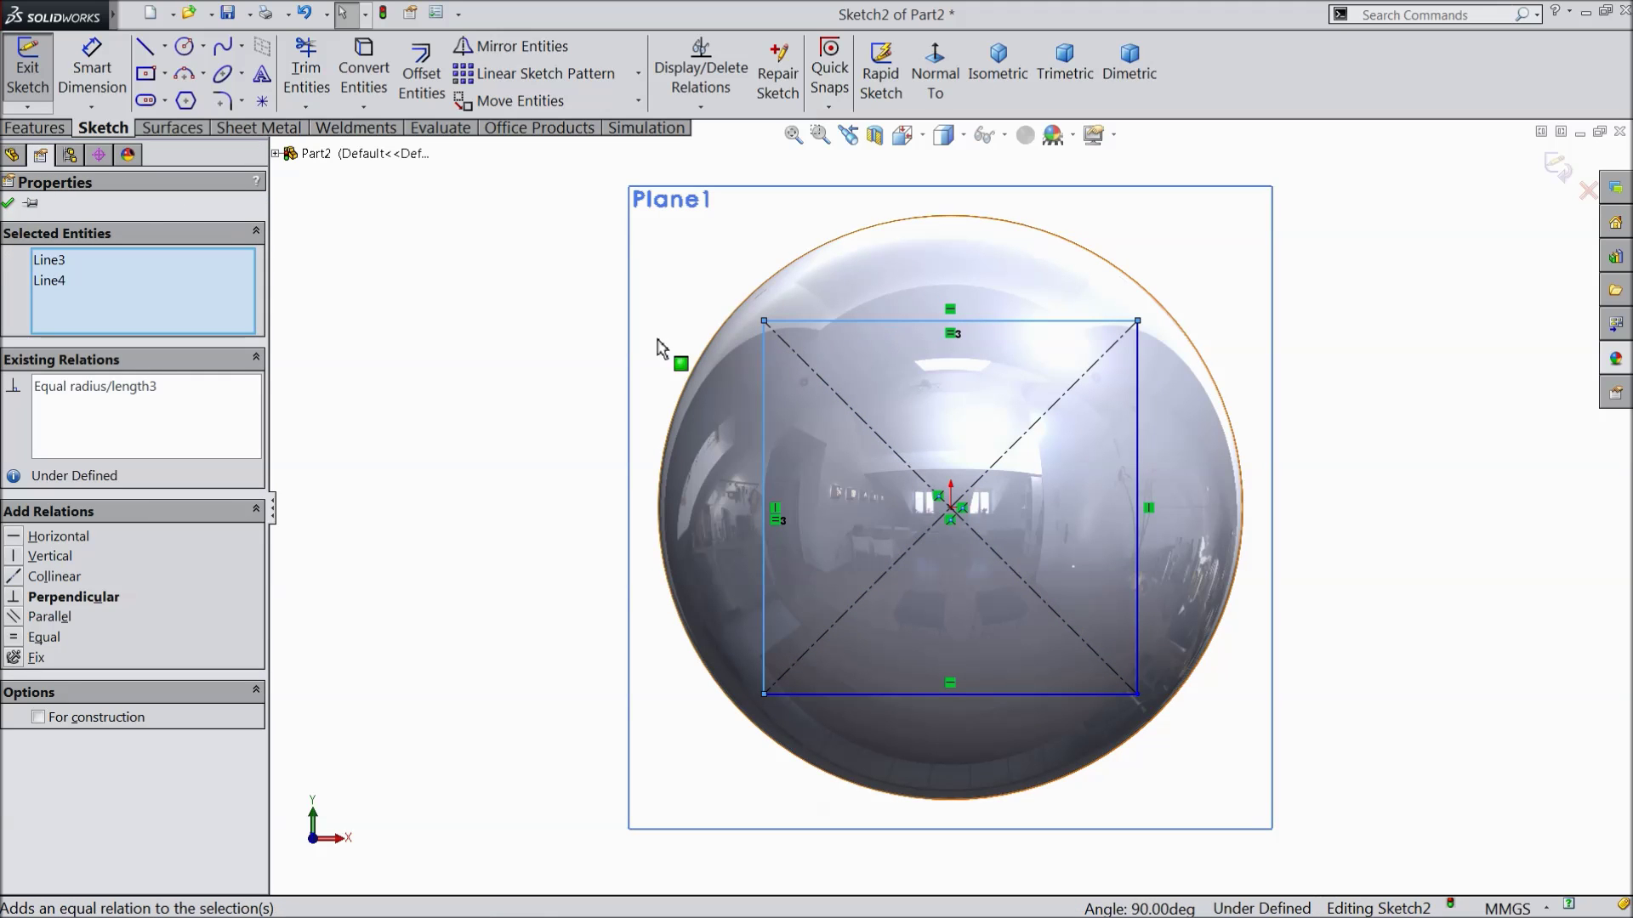
{"action": "left_click", "coordinate": [8, 203]}
Dimension the square's side as 86.60254038 mm
{"action": "left_click", "coordinate": [85, 56]}
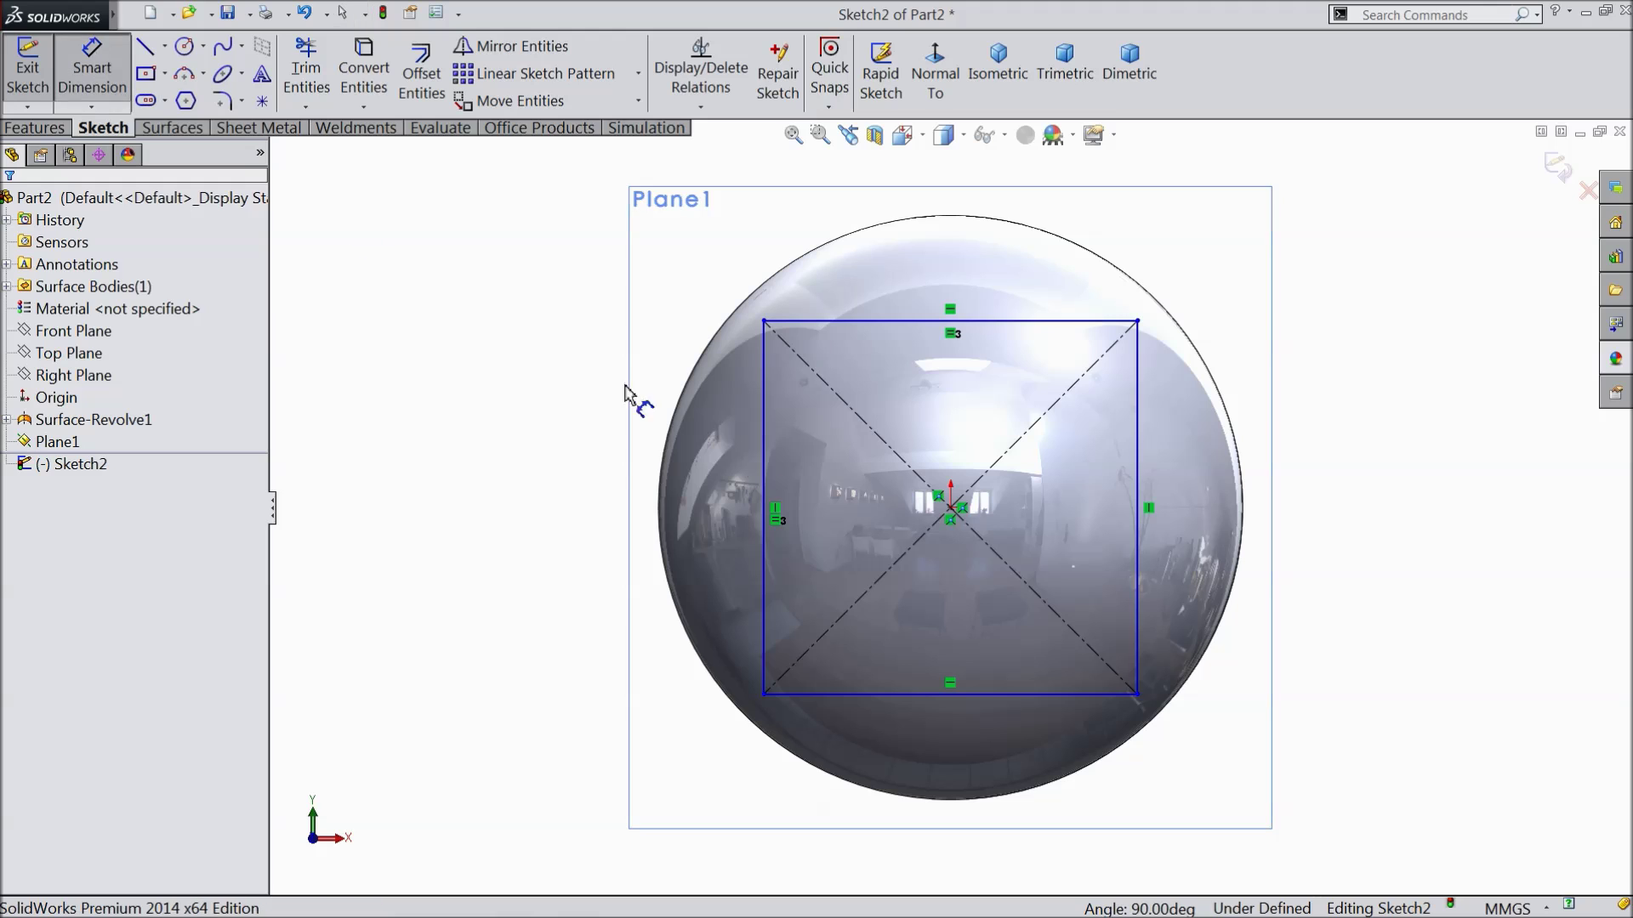
{"action": "left_click", "coordinate": [765, 476]}
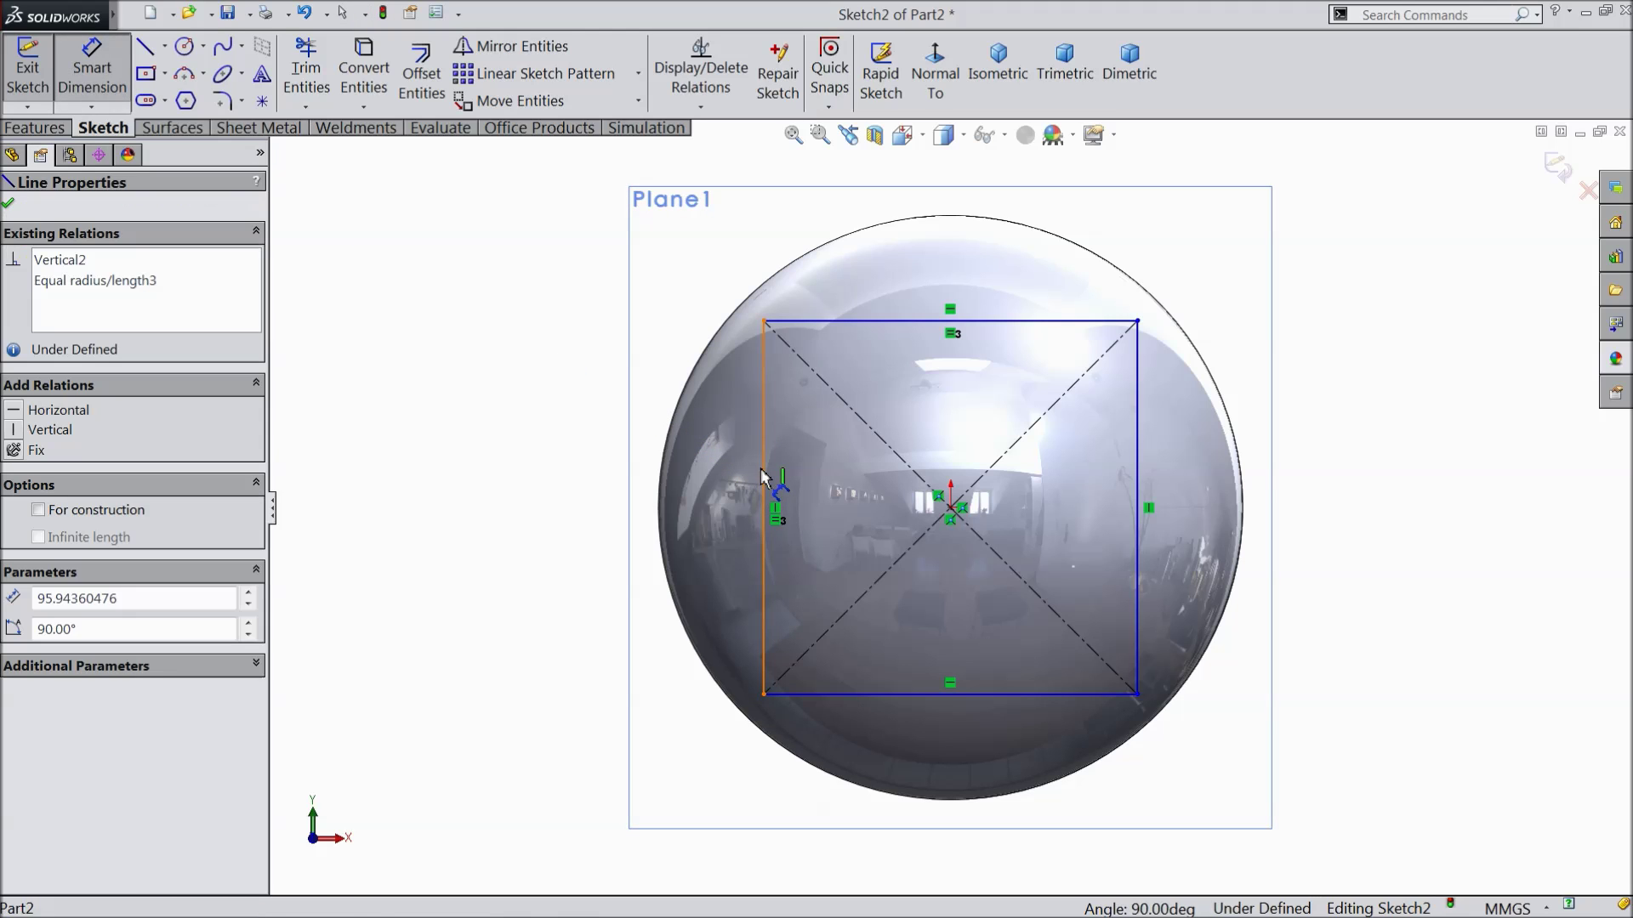
{"action": "left_click", "coordinate": [482, 460]}
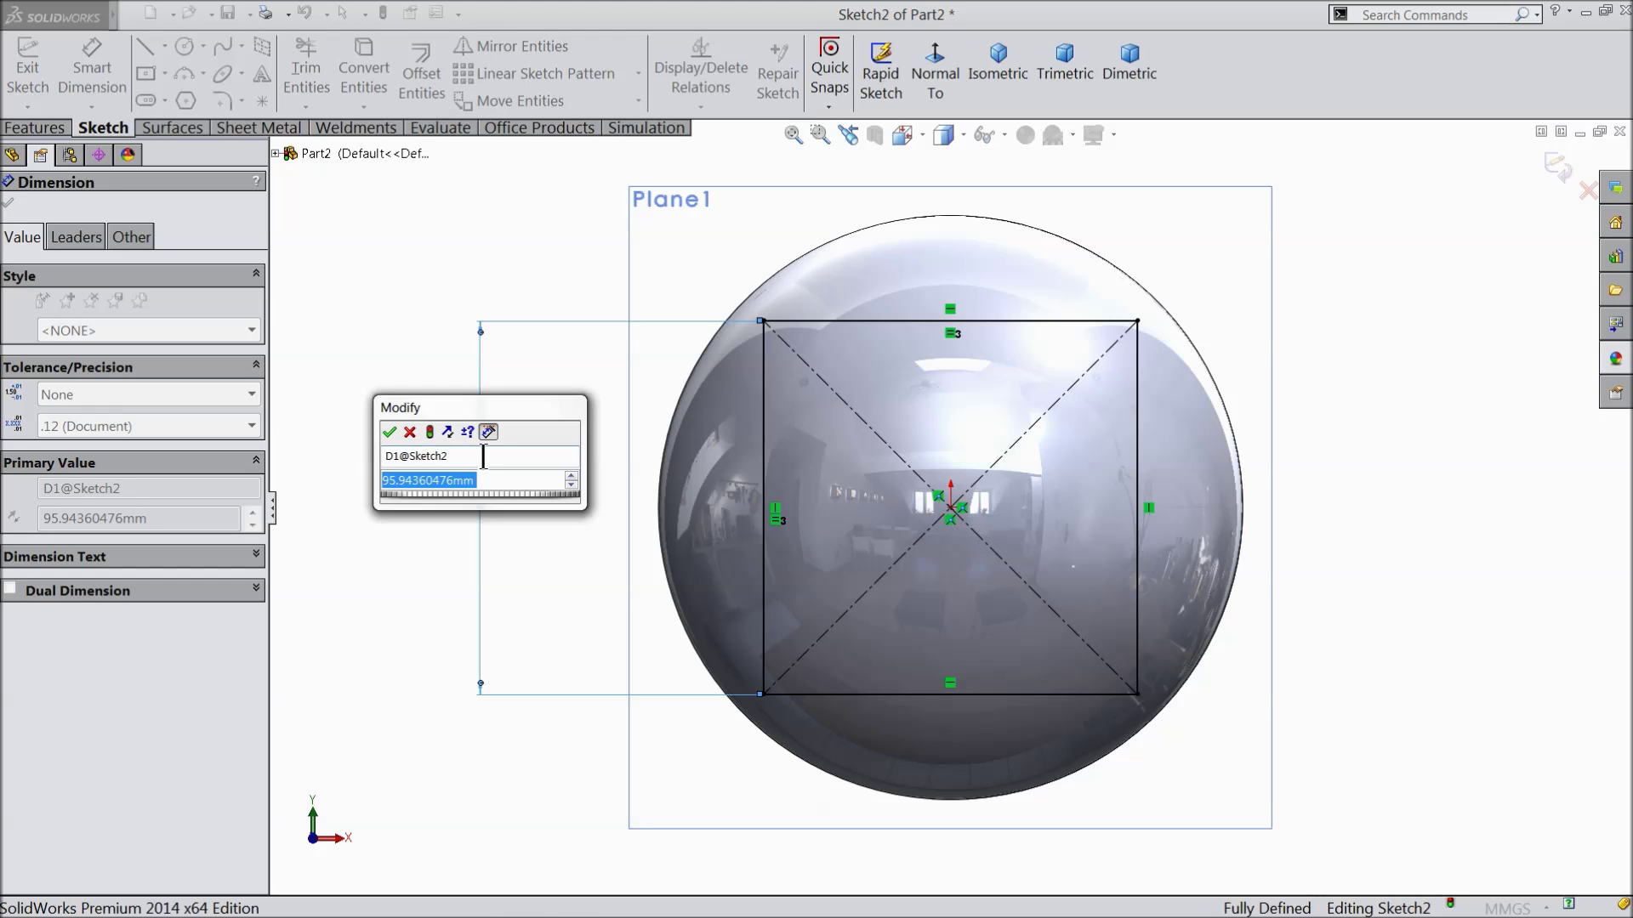
{"action": "type", "text": "86.60"}
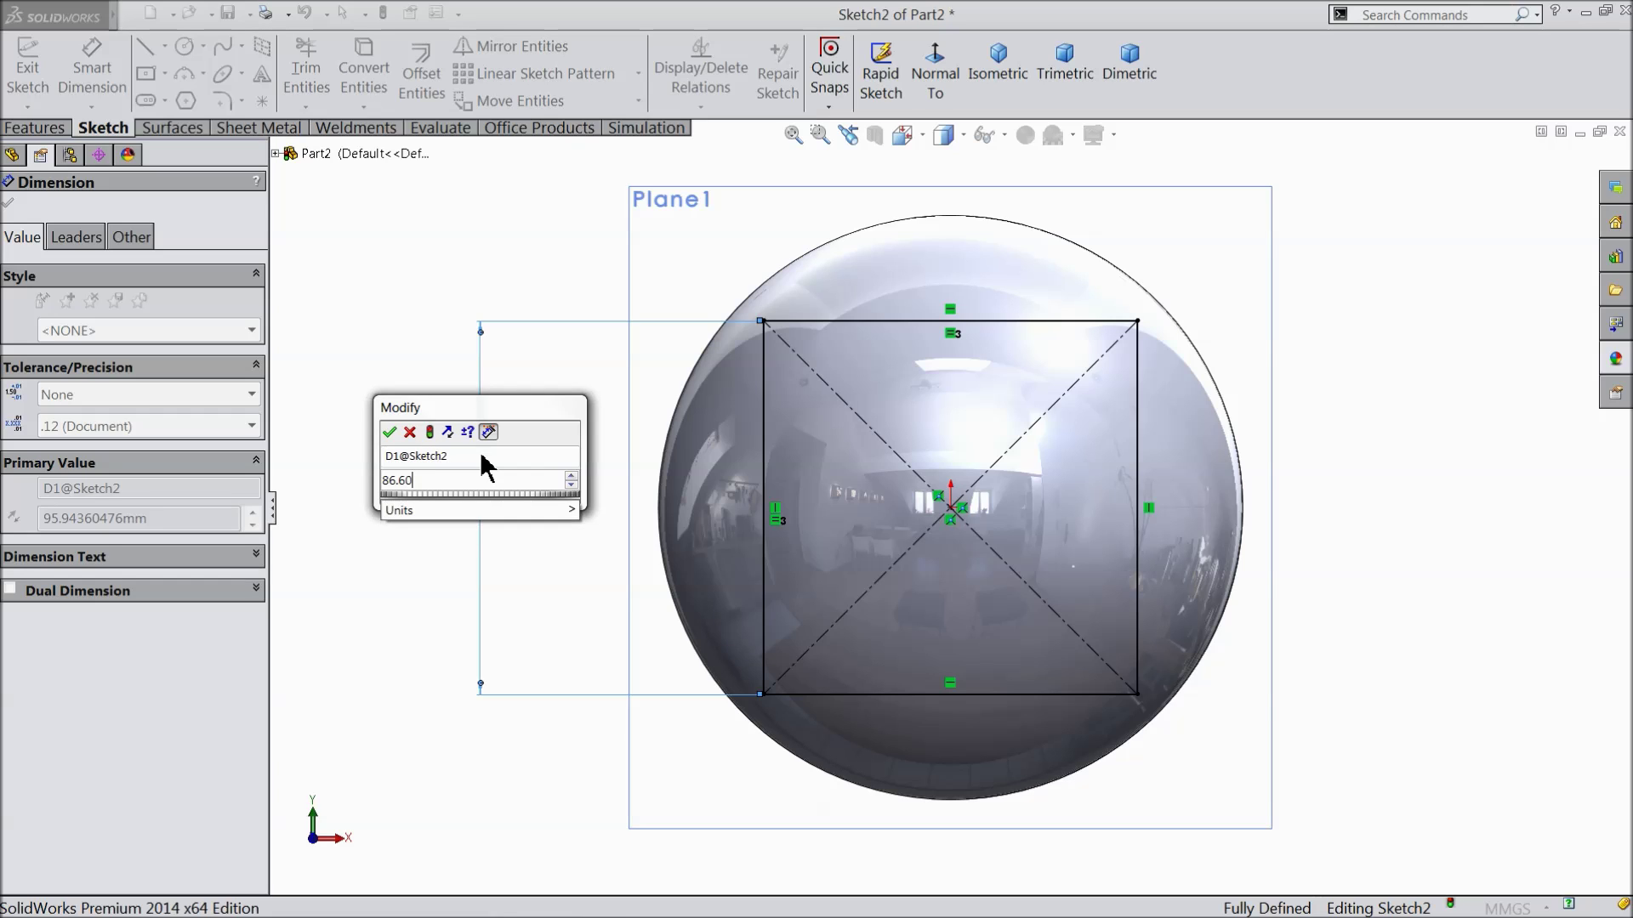
{"action": "type", "text": "38"}
{"action": "mouse_move", "coordinate": [433, 503]}
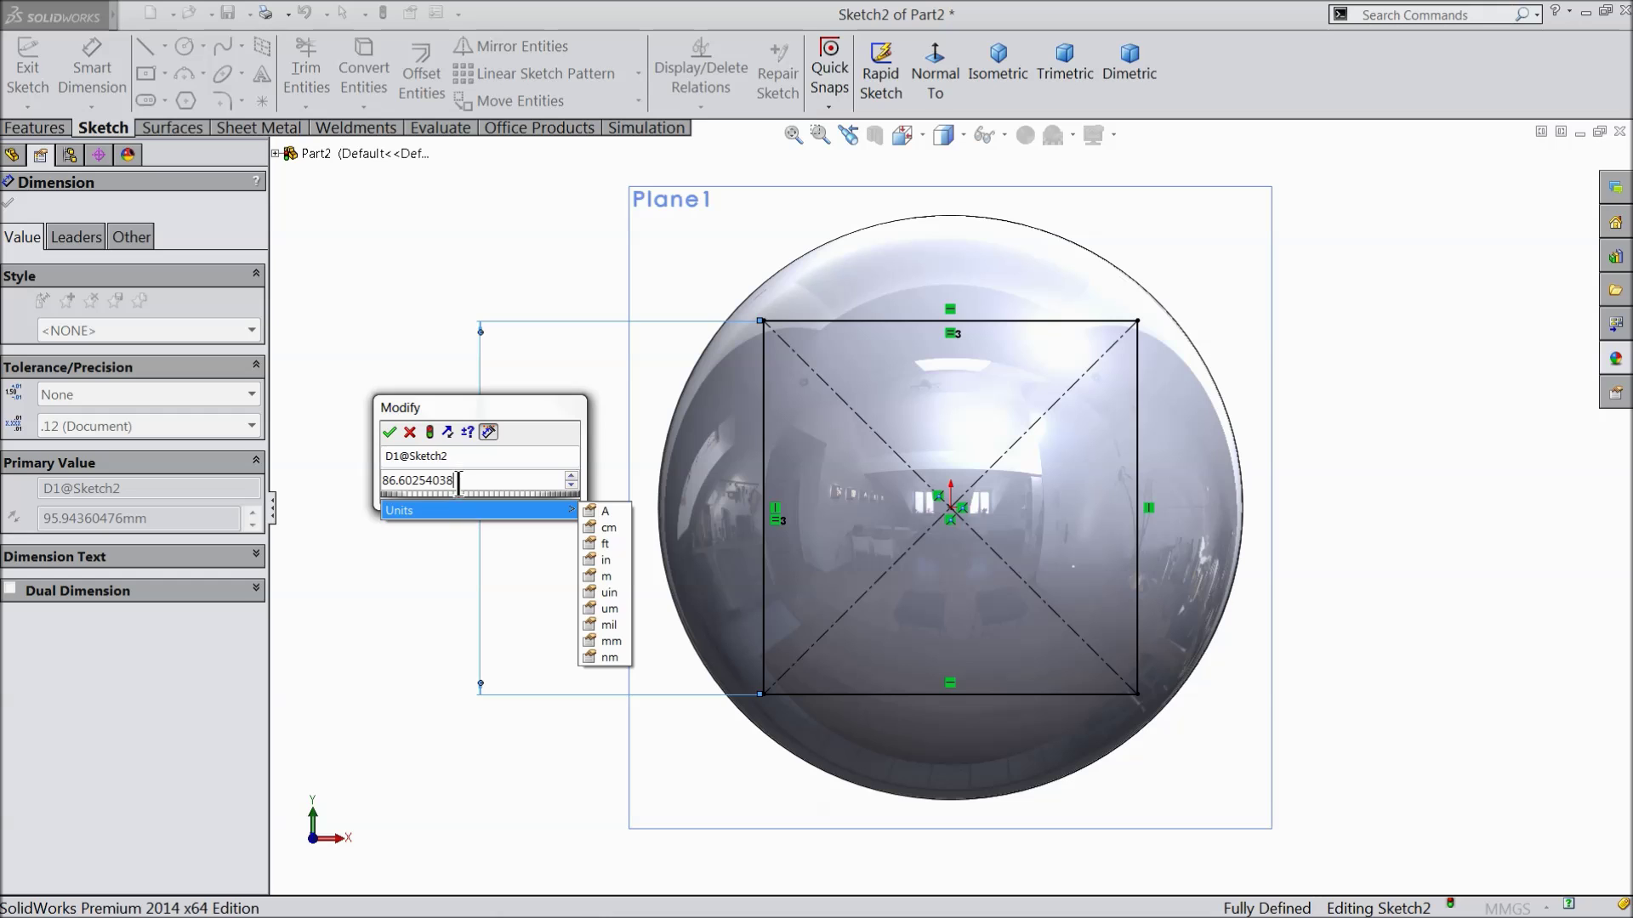
{"action": "left_click", "coordinate": [389, 432]}
{"action": "left_click", "coordinate": [389, 432]}
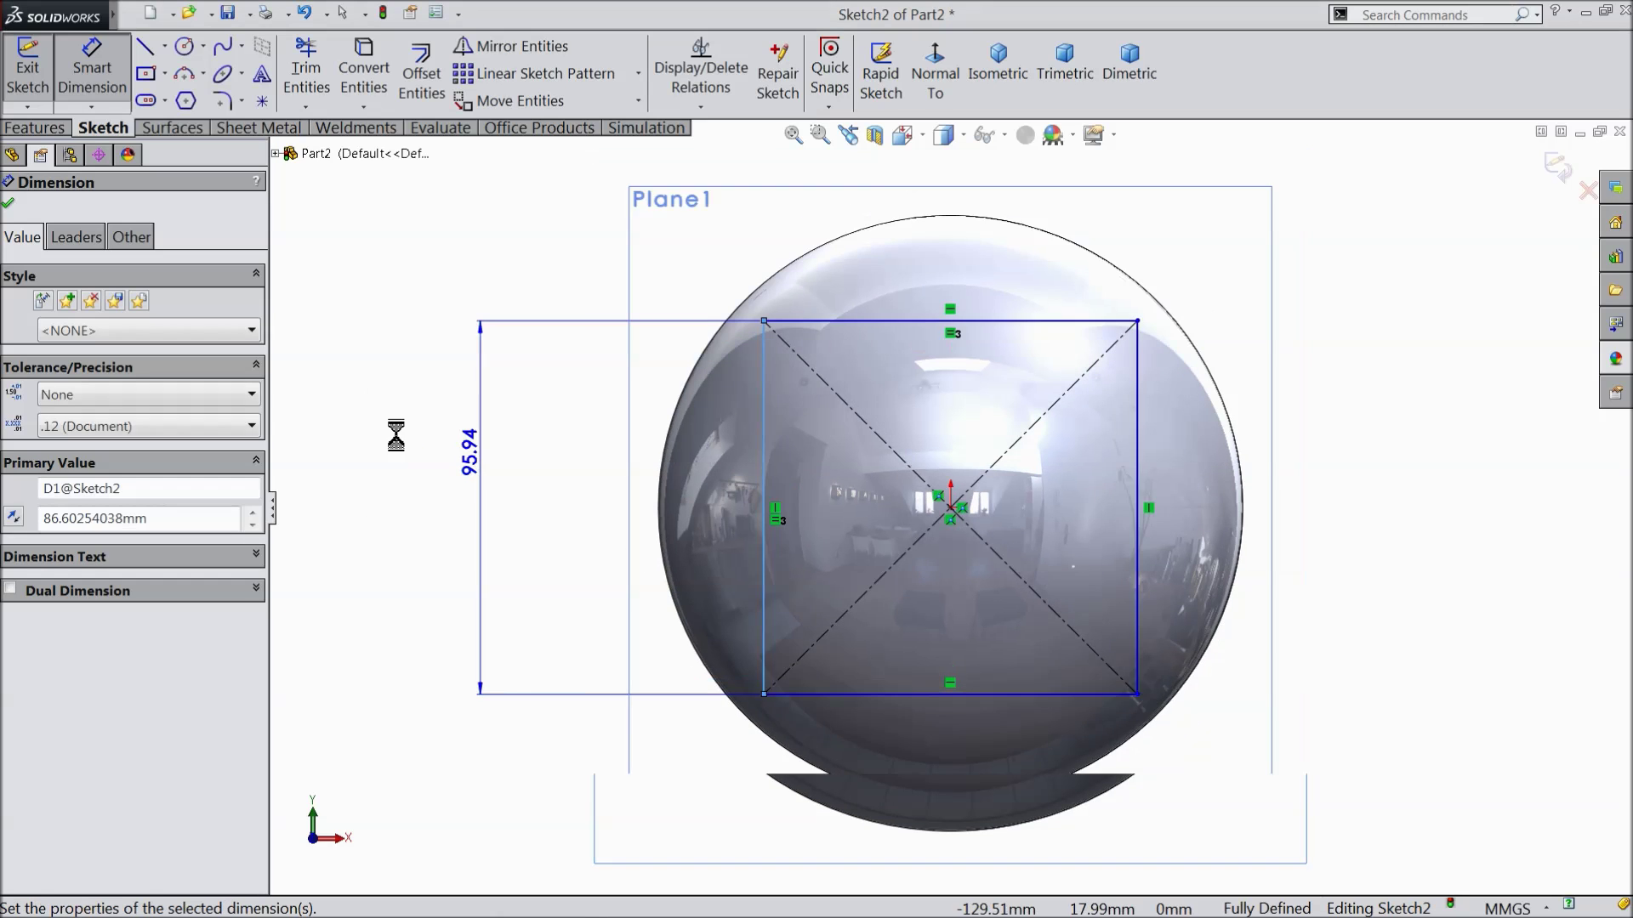
Delete the square's left and right sides, keeping only the top and bottom lines
{"action": "left_click", "coordinate": [7, 205]}
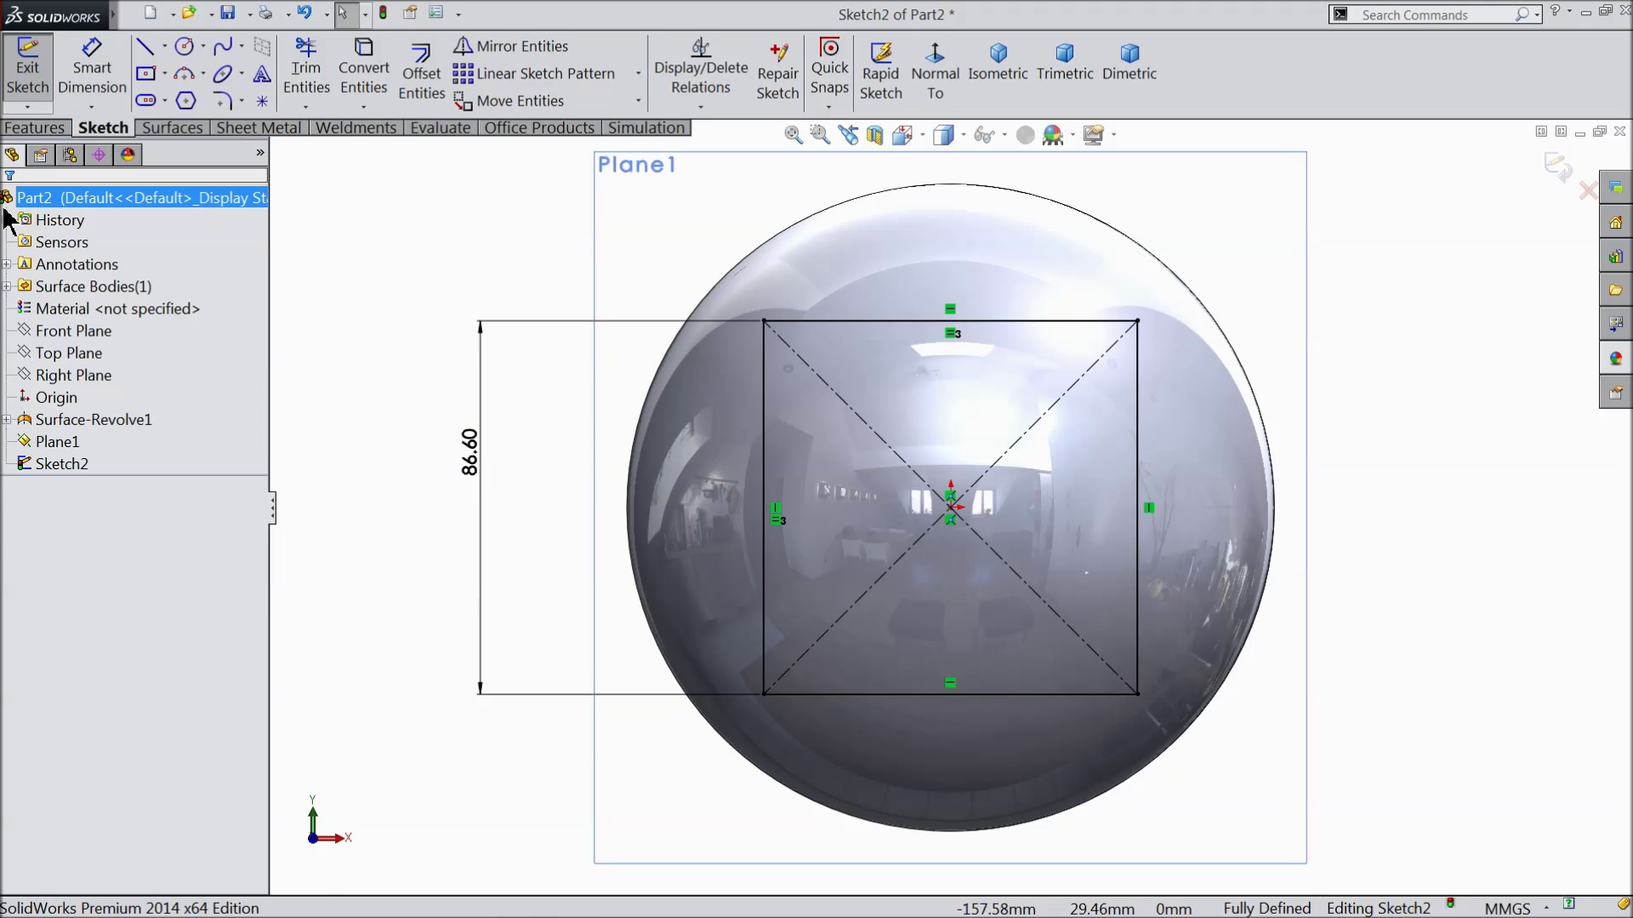
{"action": "left_click", "coordinate": [764, 415]}
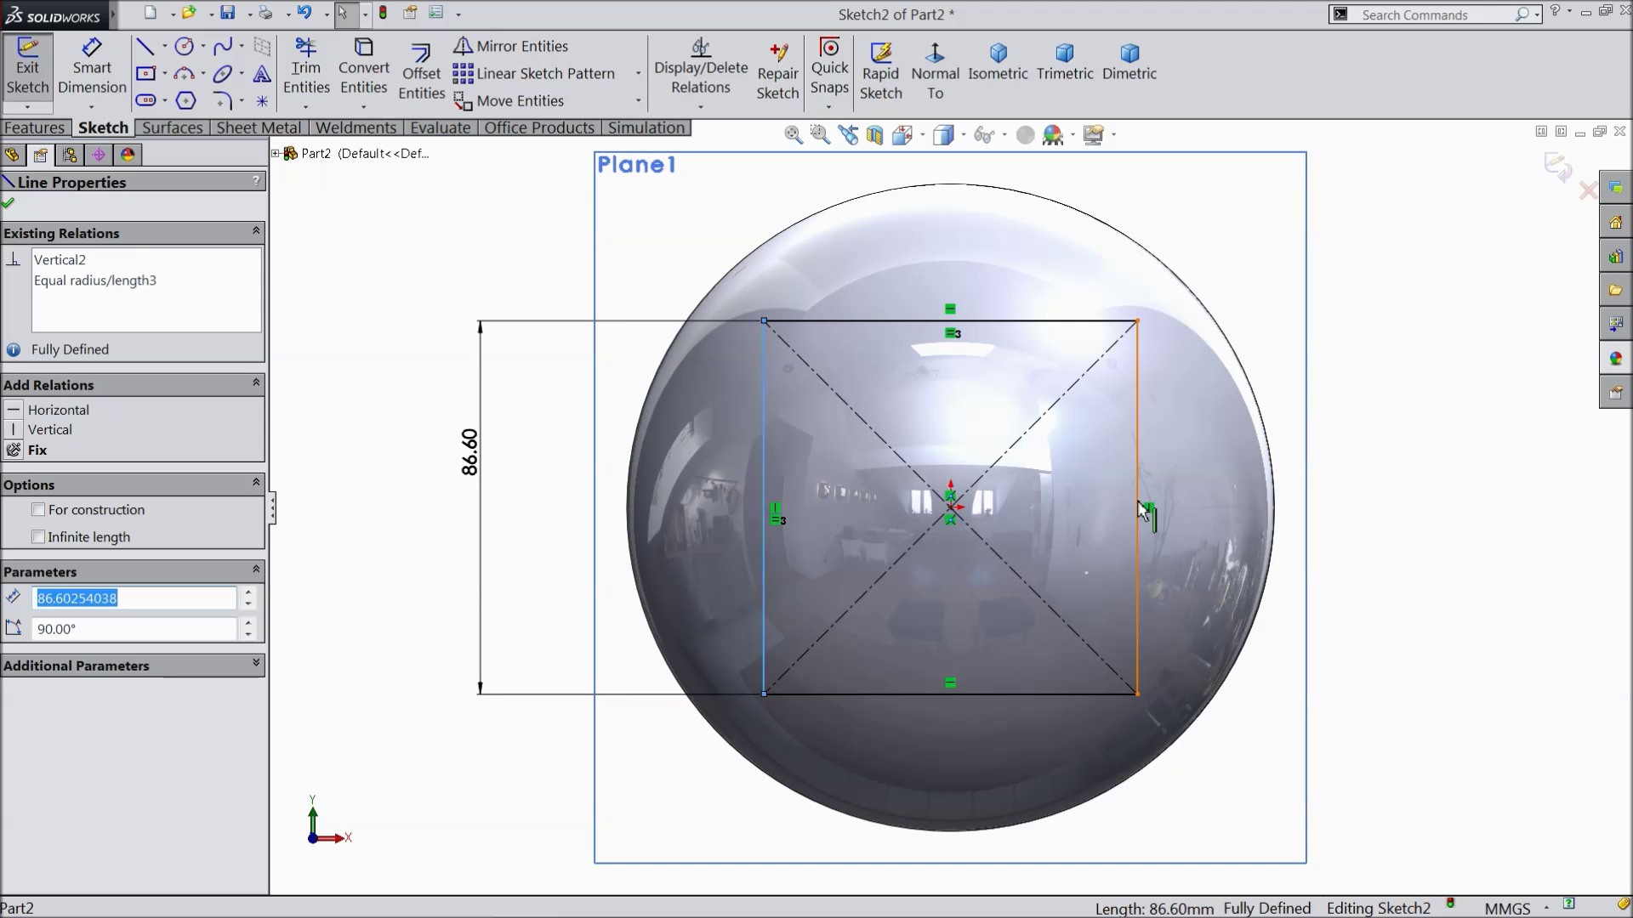
{"action": "left_click", "coordinate": [1137, 509], "text": "ctrl"}
{"action": "key", "text": "Delete"}
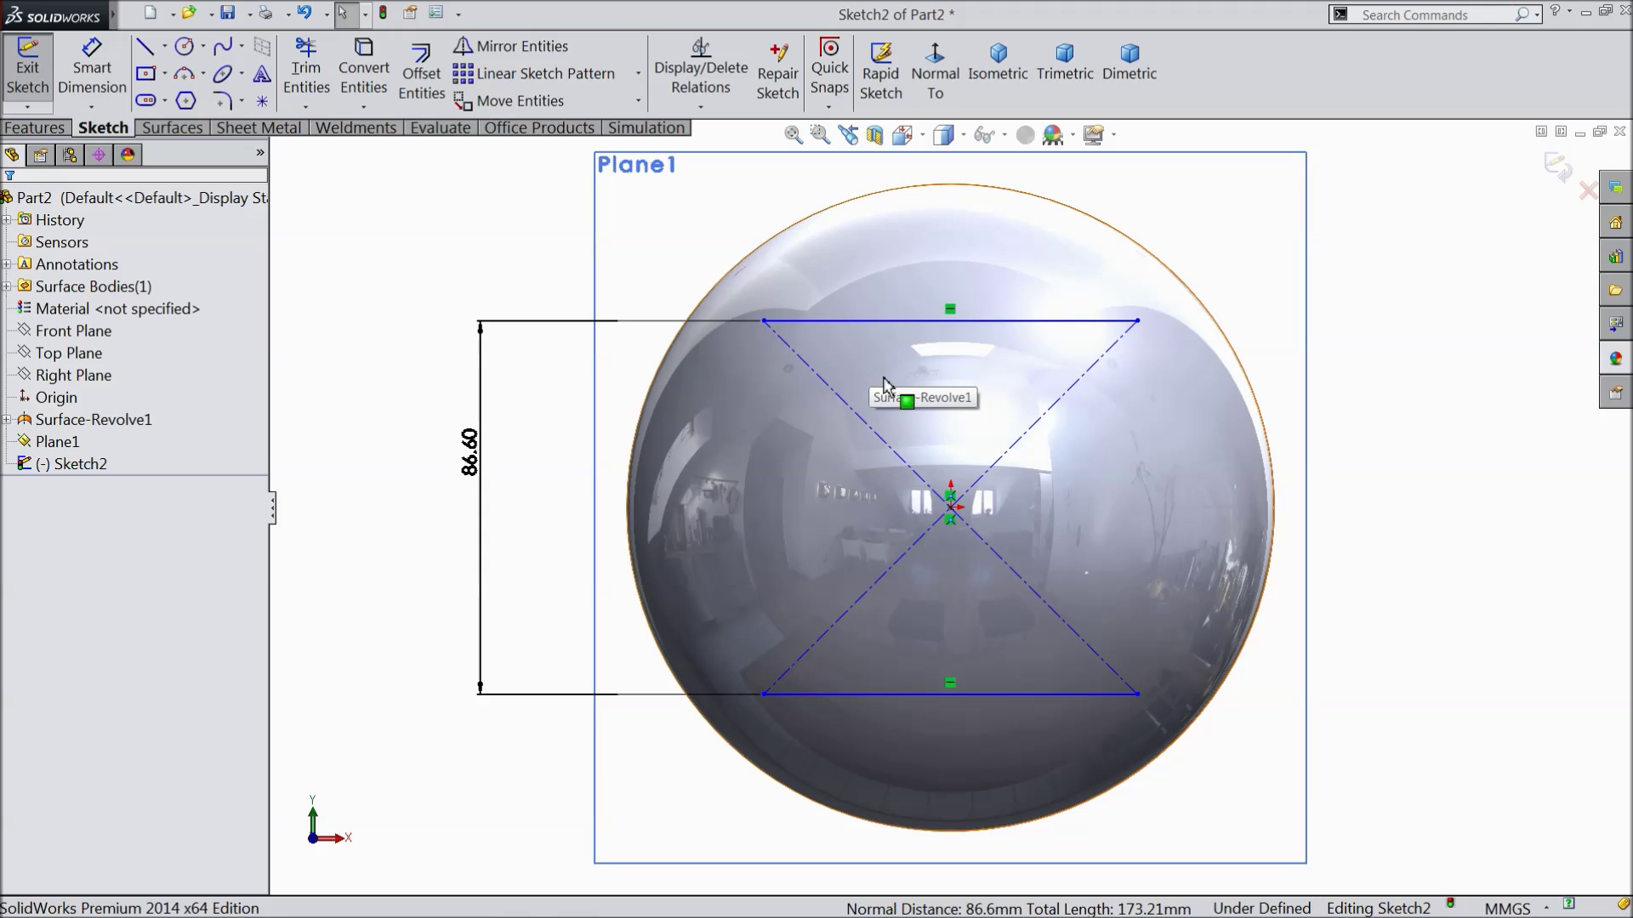
{"action": "left_click", "coordinate": [182, 130]}
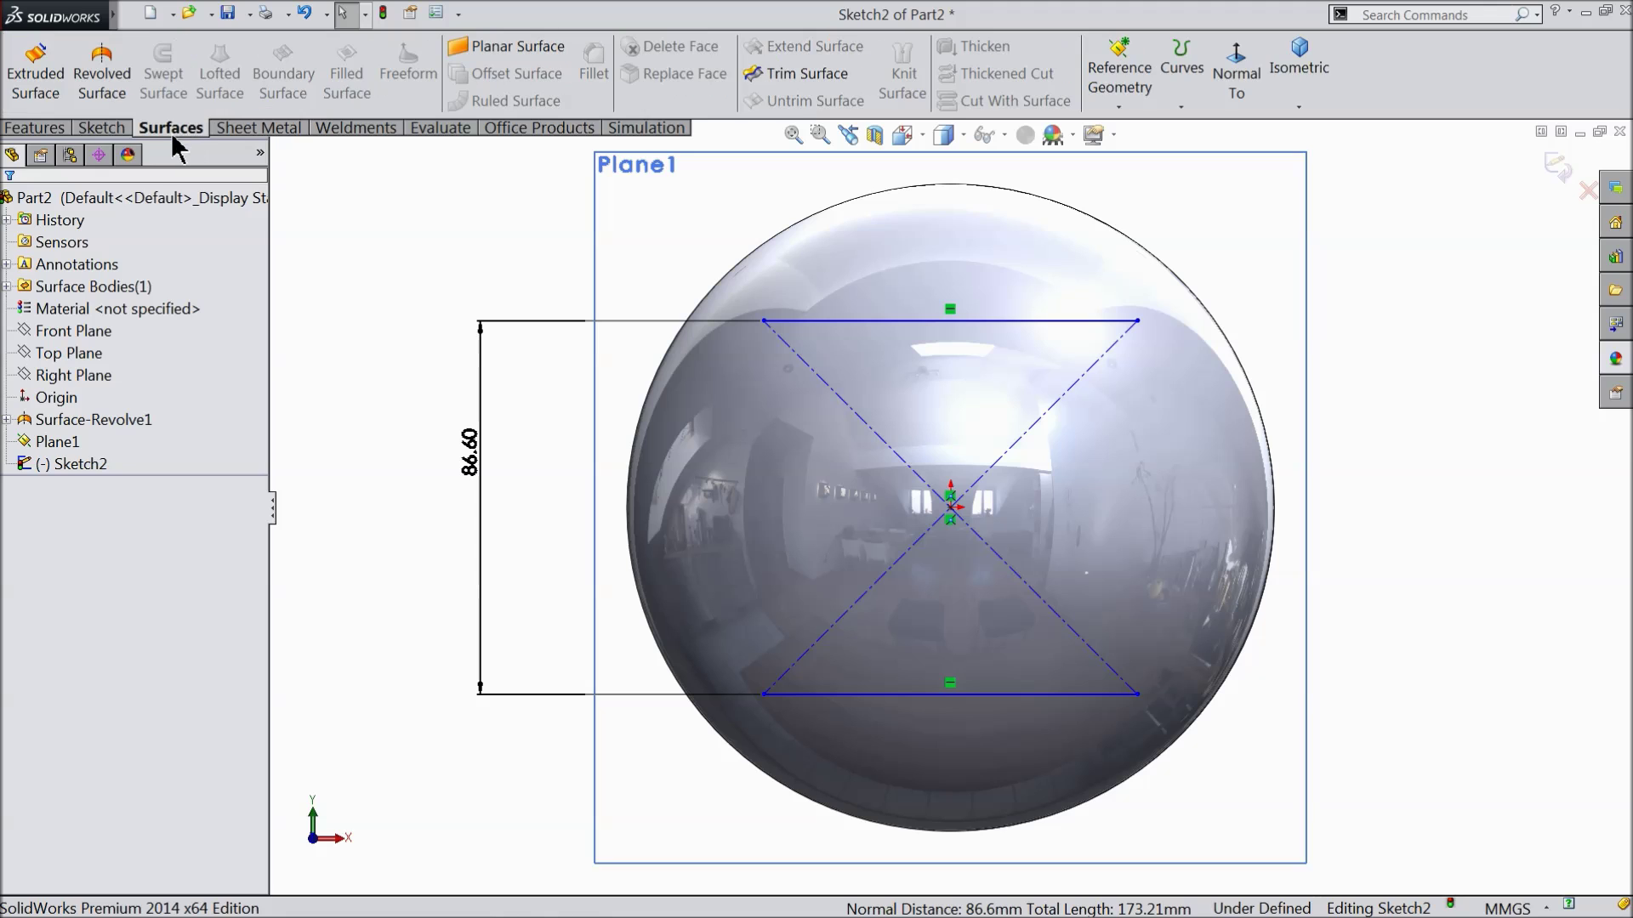
Extrude the two lines into a 210 mm surface in the reversed direction
{"action": "left_click", "coordinate": [31, 85]}
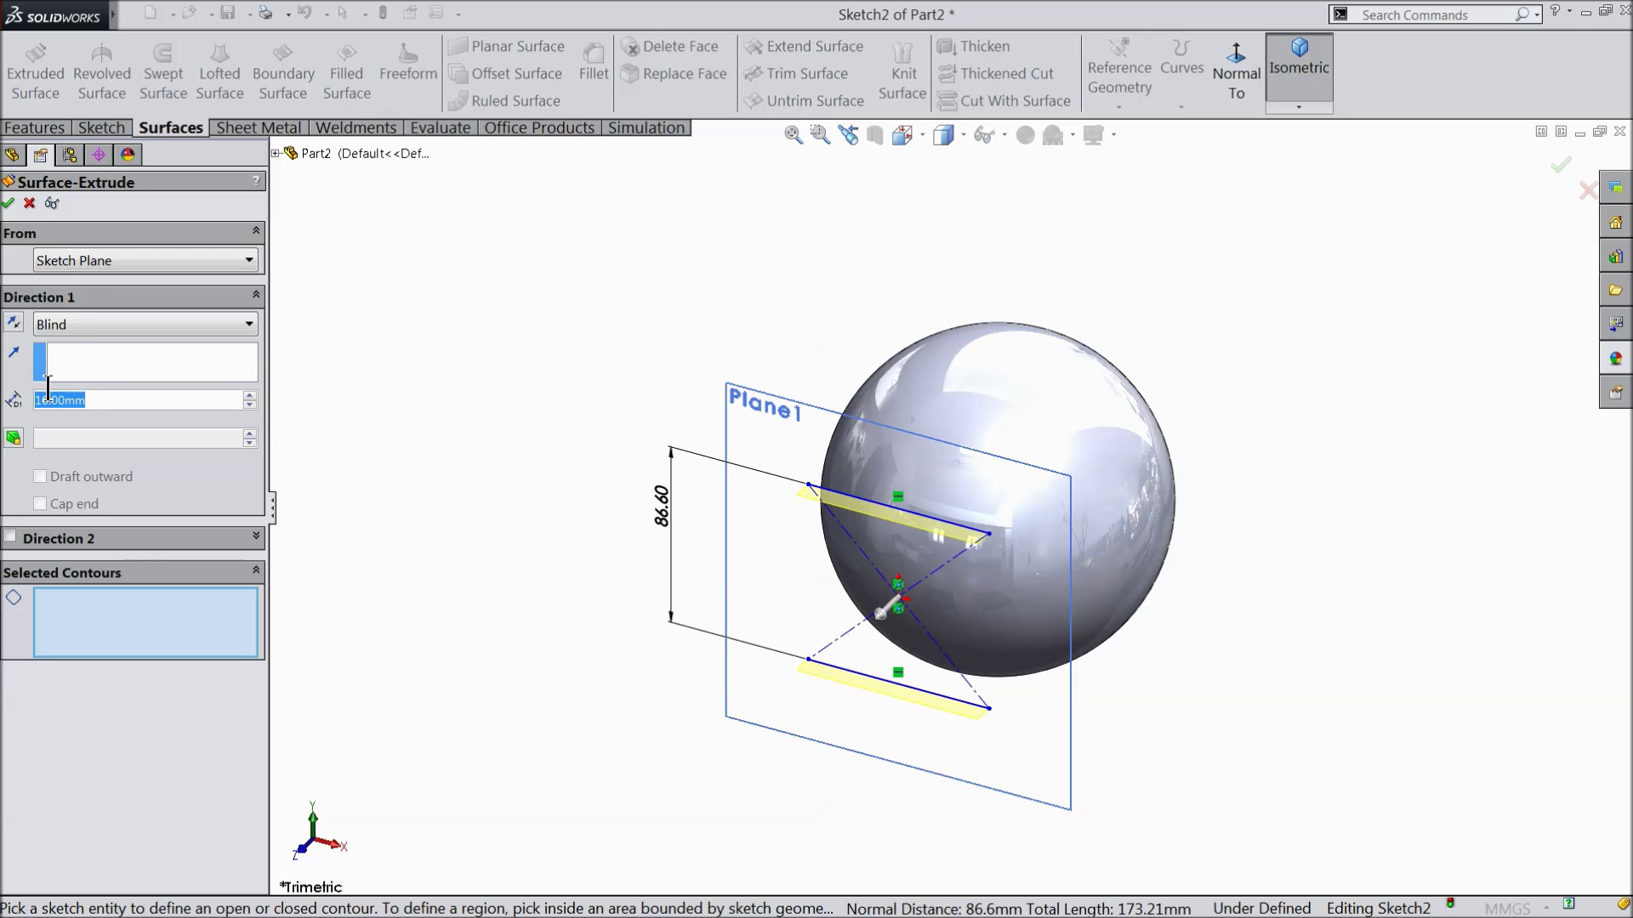
{"action": "type", "text": "210"}
{"action": "key", "text": "Return"}
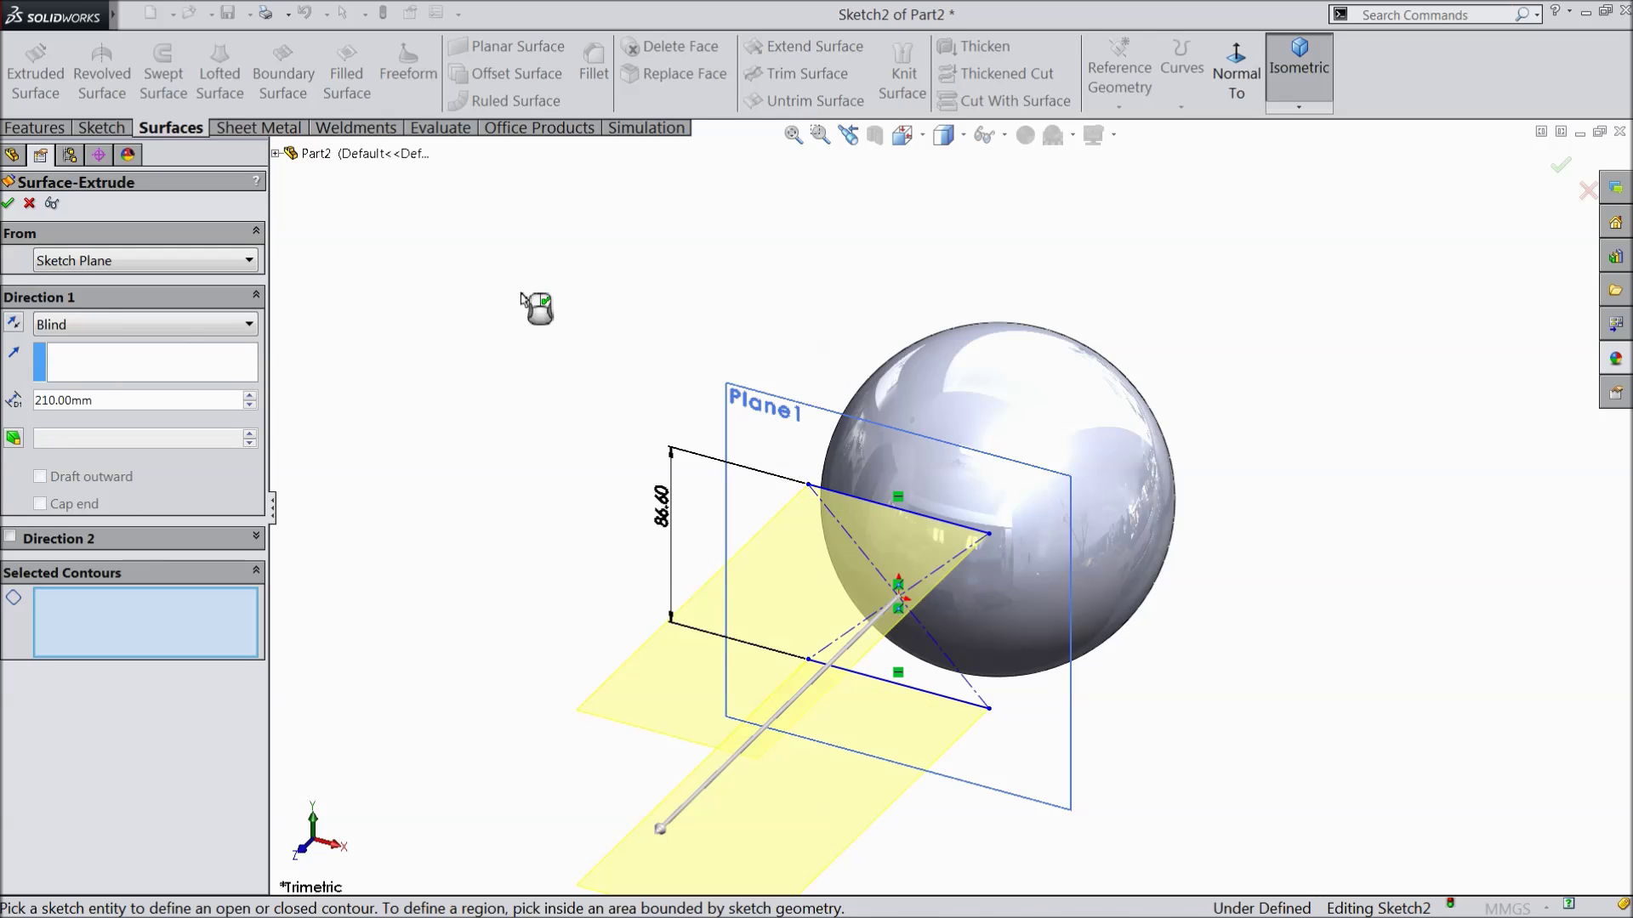
{"action": "left_click", "coordinate": [13, 324]}
{"action": "middle_click_drag", "start_coordinate": [419, 431], "coordinate": [415, 490]}
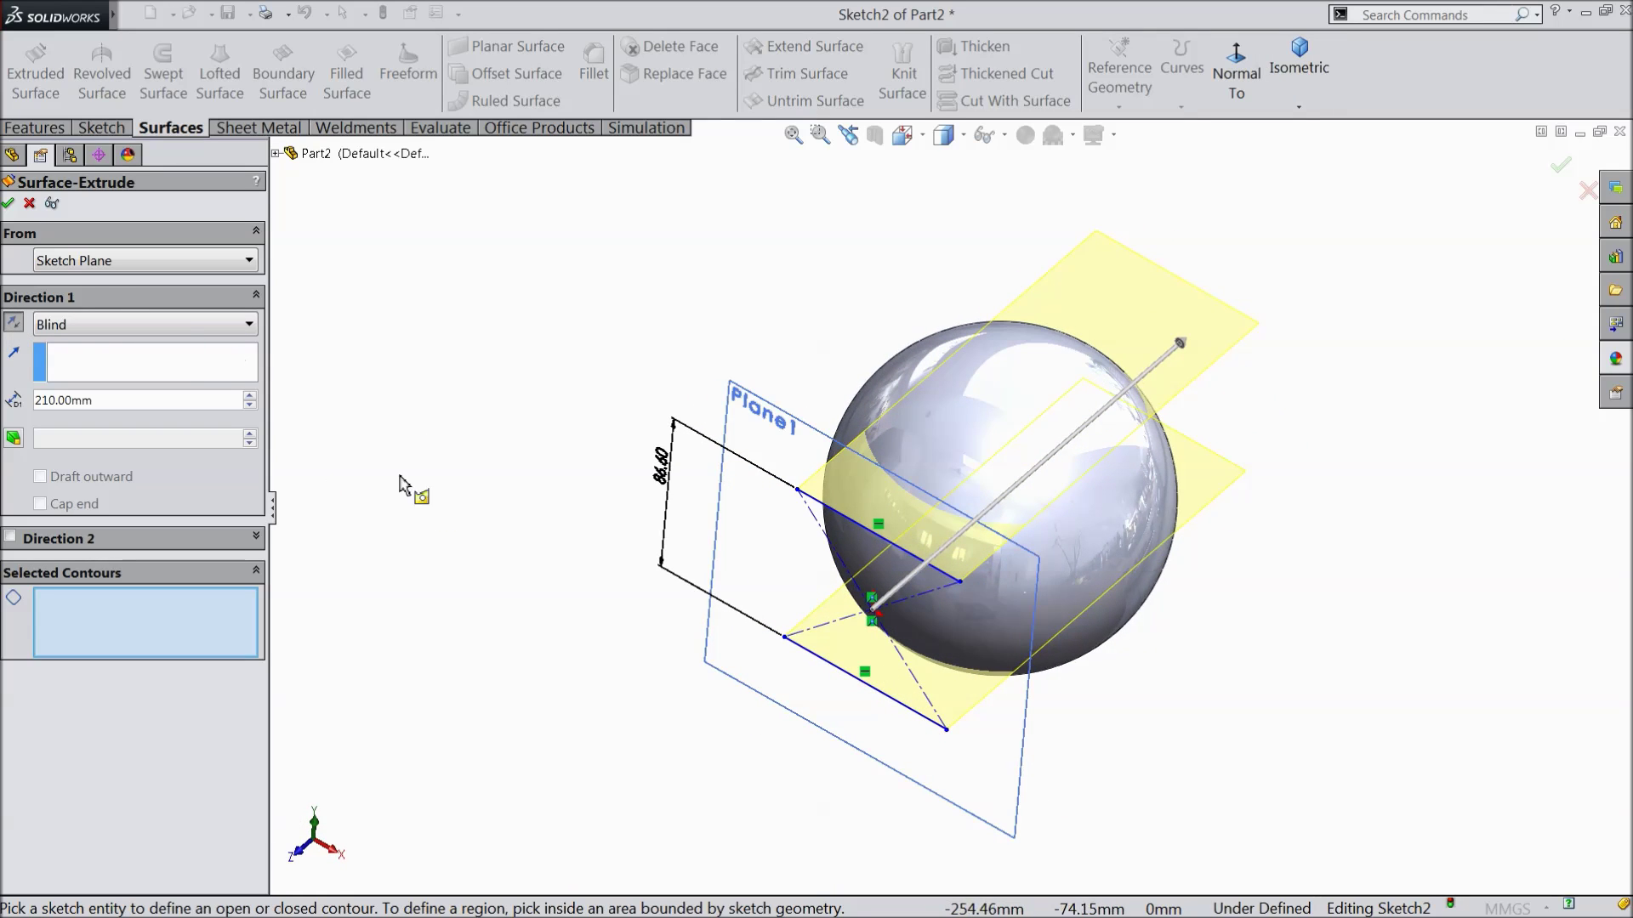
{"action": "left_click", "coordinate": [10, 204]}
{"action": "middle_click_drag", "start_coordinate": [488, 459], "coordinate": [483, 434]}
{"action": "key", "text": "Escape"}
Hide Plane1 and start a new sketch on the Top Plane
{"action": "left_click", "coordinate": [768, 407]}
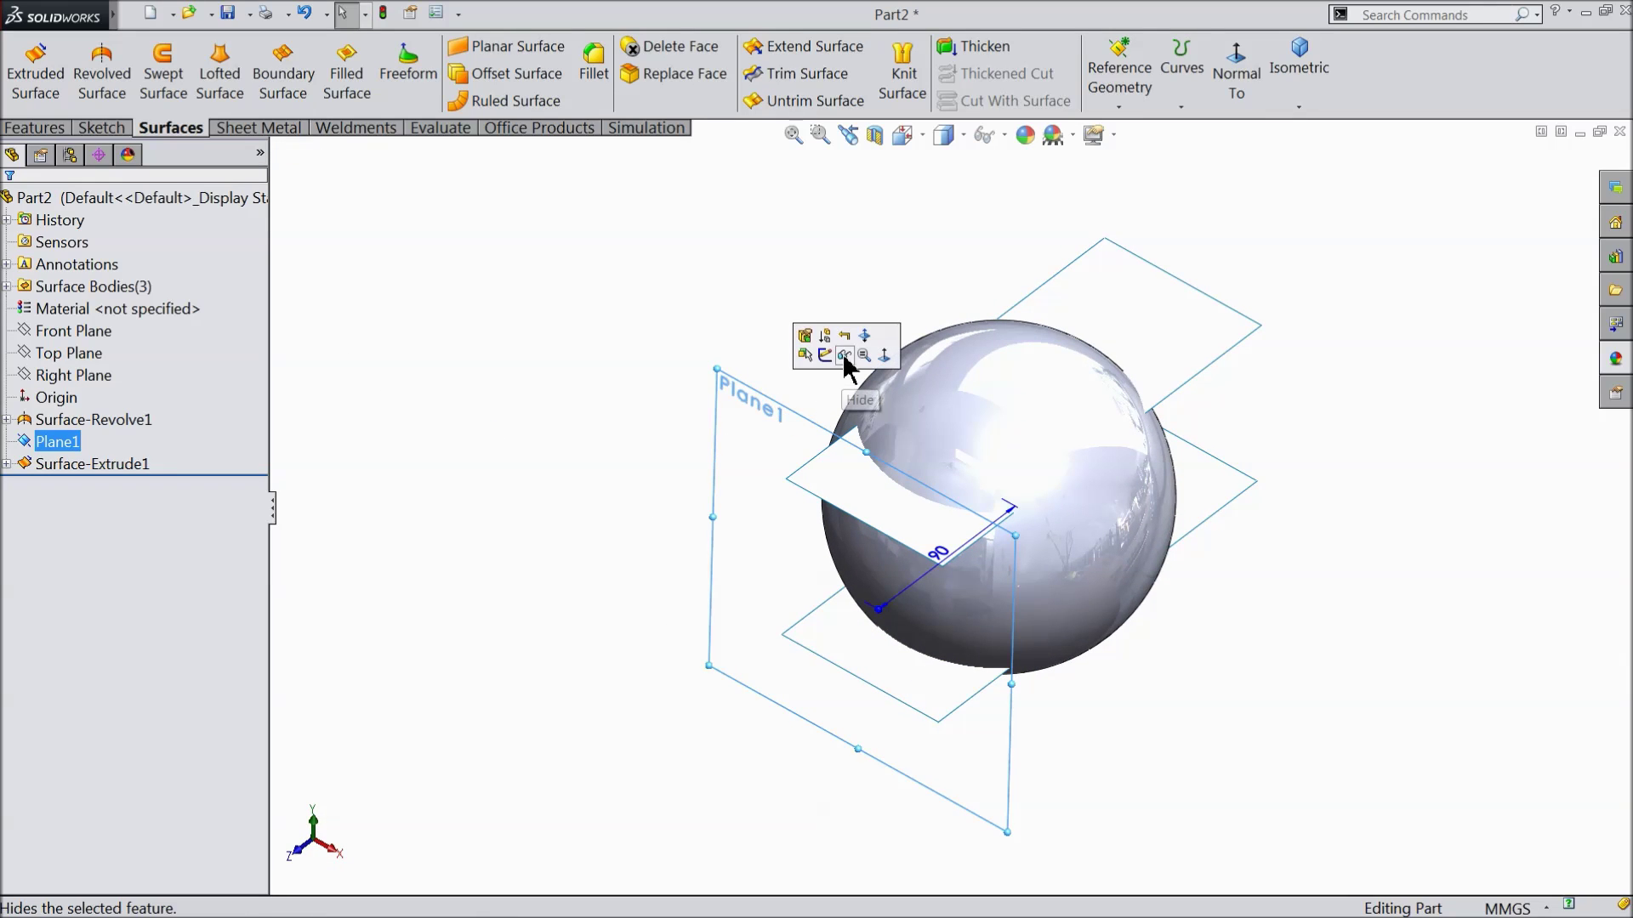
{"action": "left_click", "coordinate": [844, 356]}
{"action": "scroll", "coordinate": [1079, 544], "scroll_direction": "down", "scroll_amount": 3}
{"action": "left_click", "coordinate": [55, 400]}
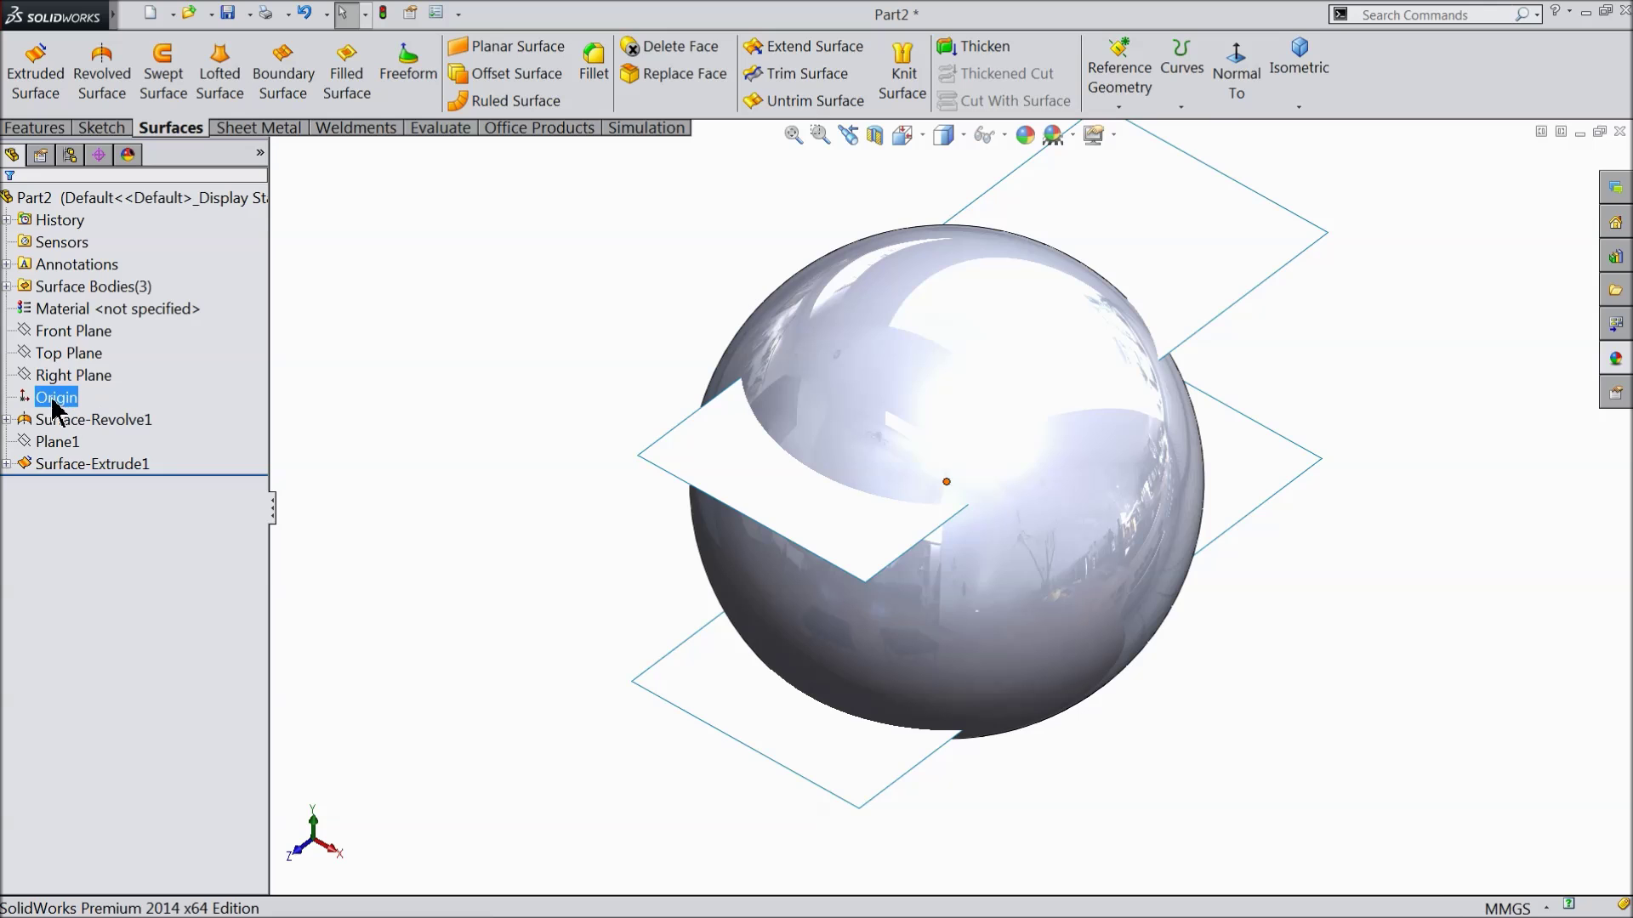
{"action": "left_click", "coordinate": [70, 353]}
{"action": "left_click", "coordinate": [56, 331]}
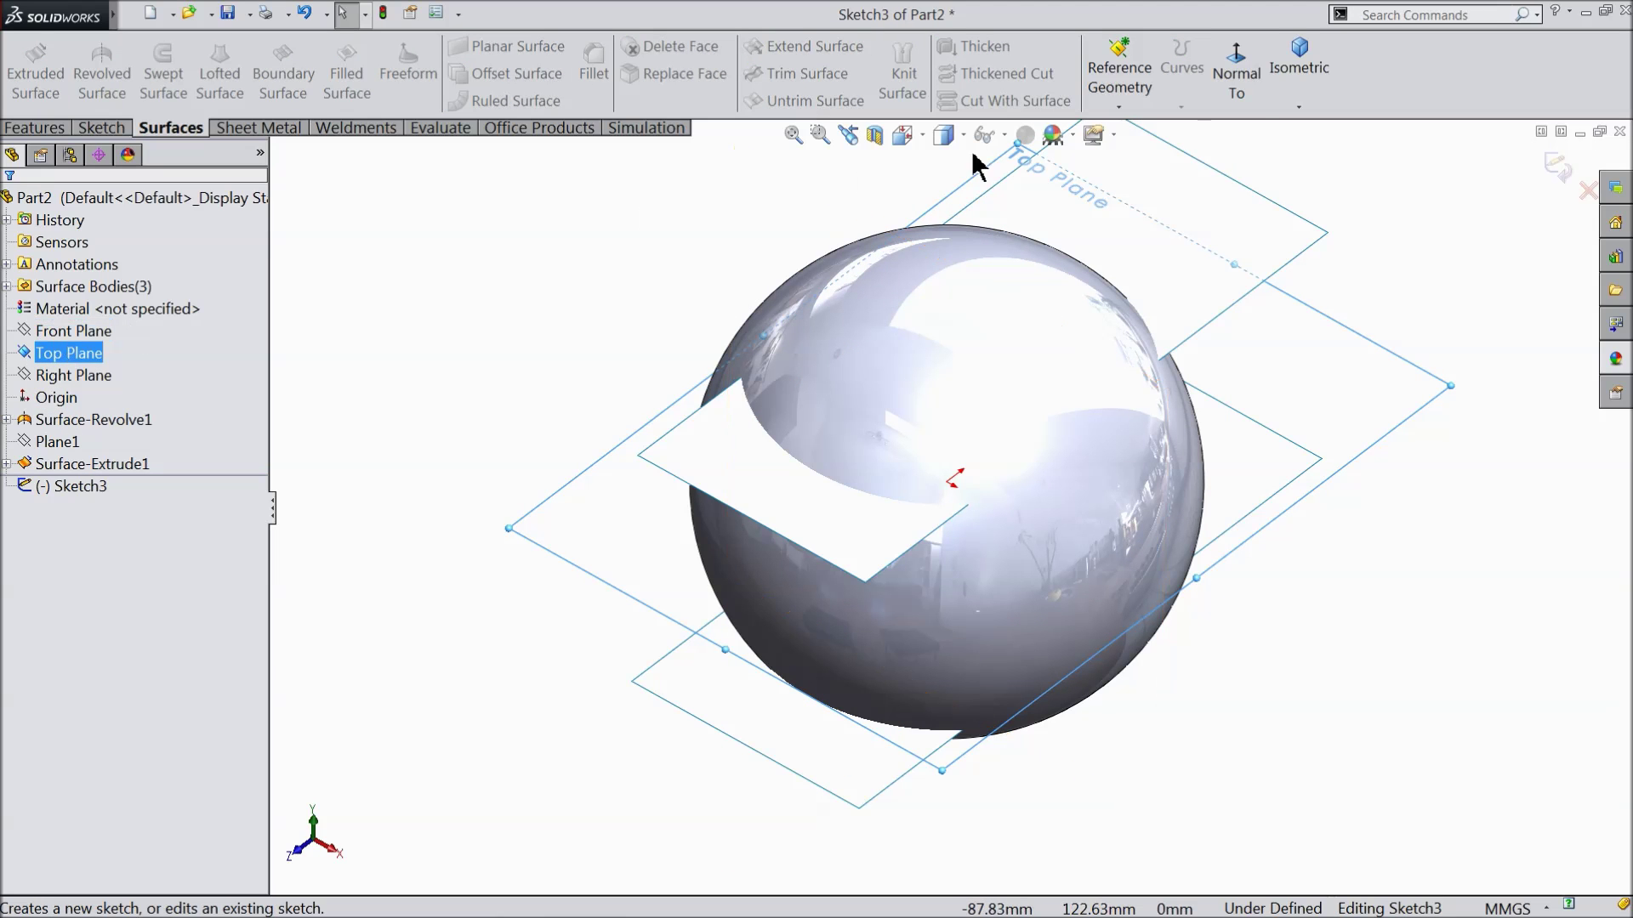
View the Top Plane normal and draw an origin-centred rectangle reaching the sphere
{"action": "left_click", "coordinate": [1236, 73]}
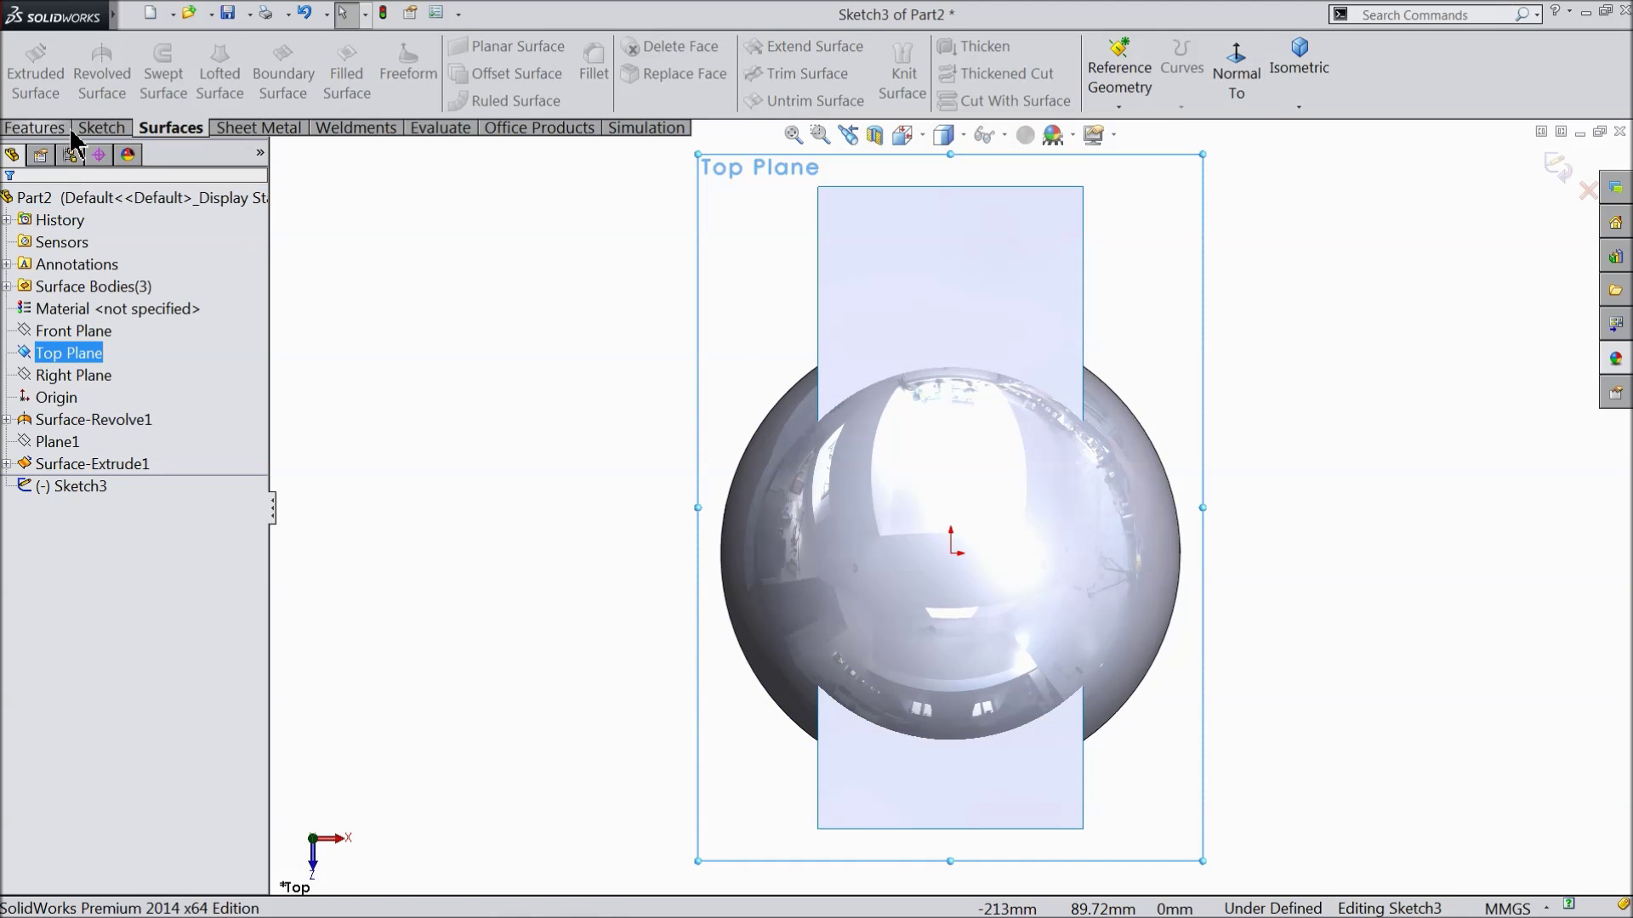
{"action": "left_click", "coordinate": [95, 127]}
{"action": "left_click", "coordinate": [150, 84]}
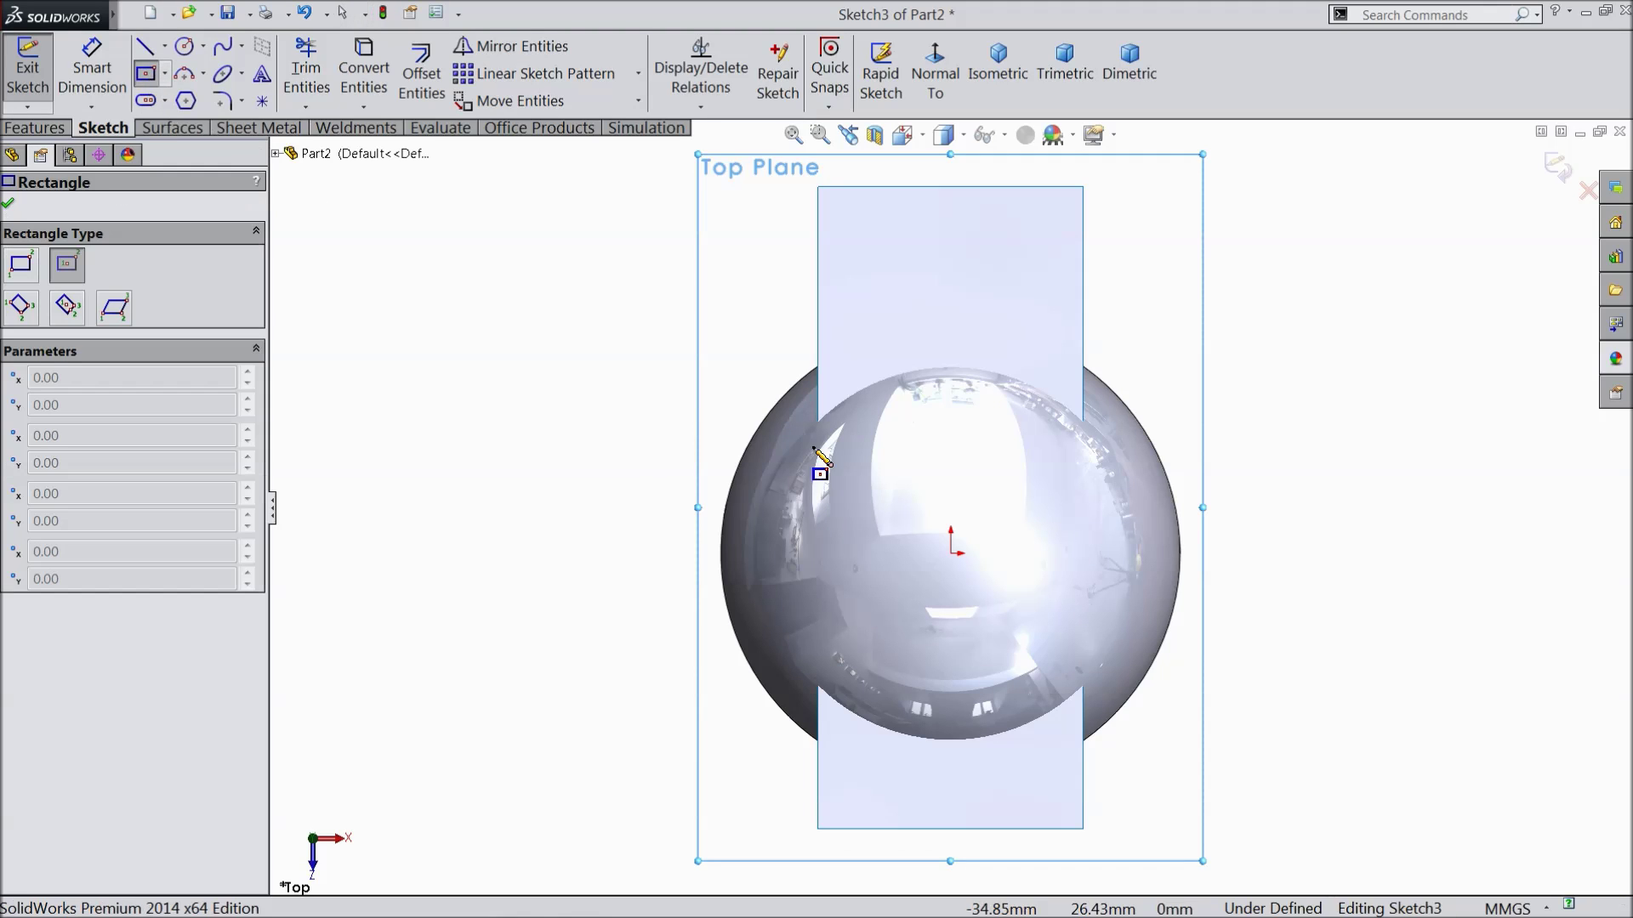
{"action": "left_click", "coordinate": [951, 553]}
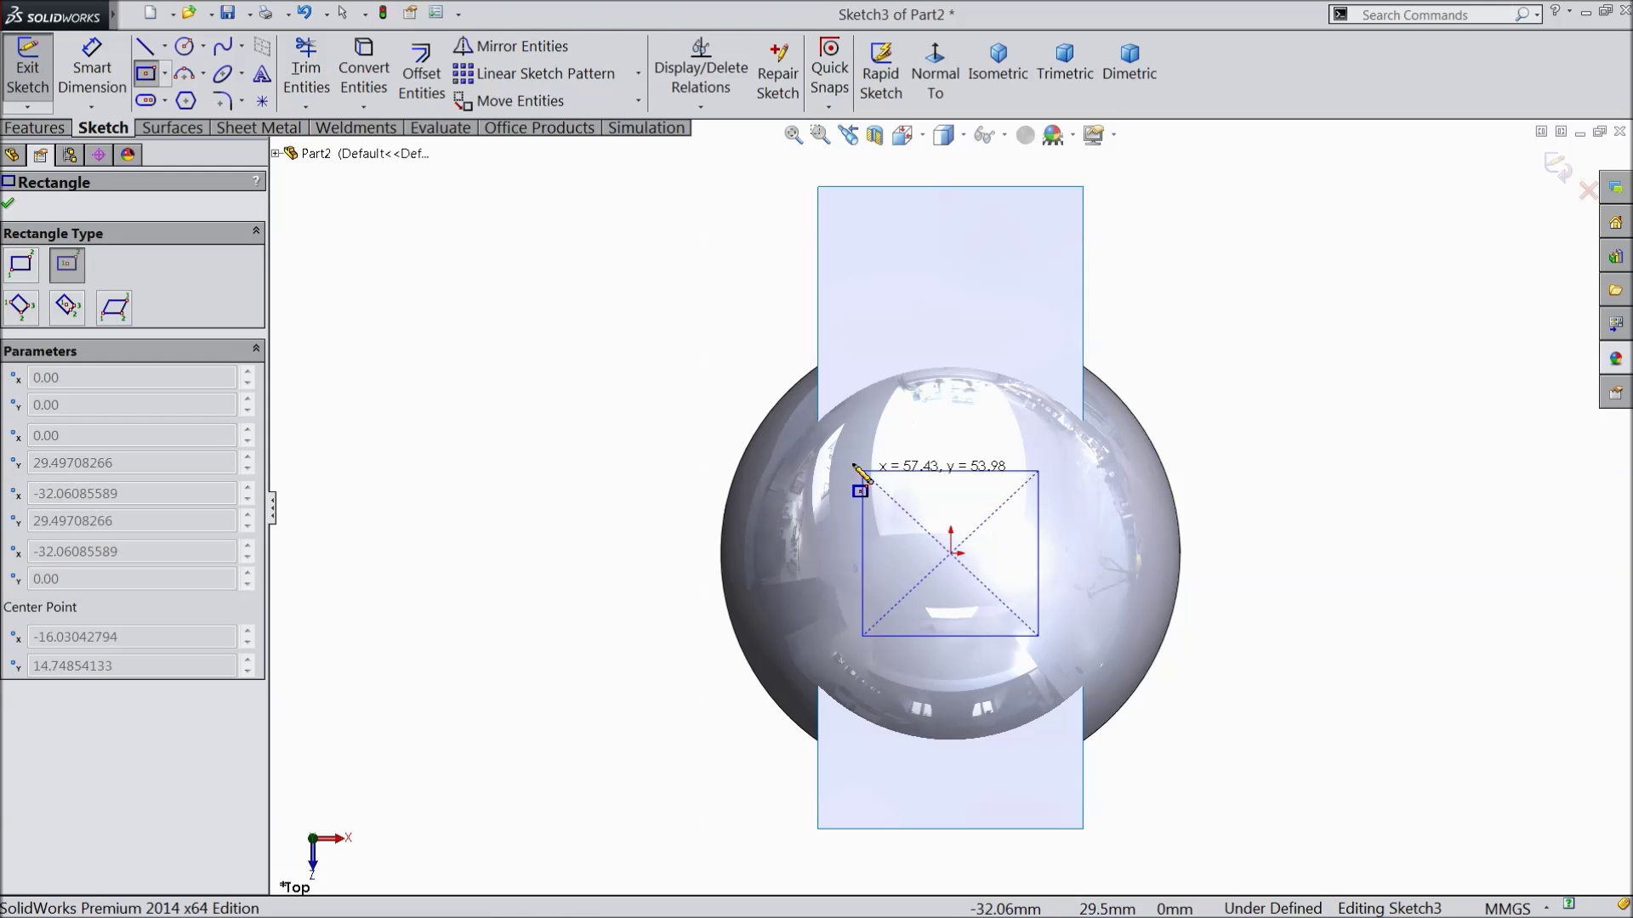
{"action": "left_click", "coordinate": [802, 419]}
{"action": "key", "text": "Escape"}
Dimension the rectangle's left side as 86.60 mm
{"action": "left_click", "coordinate": [79, 81]}
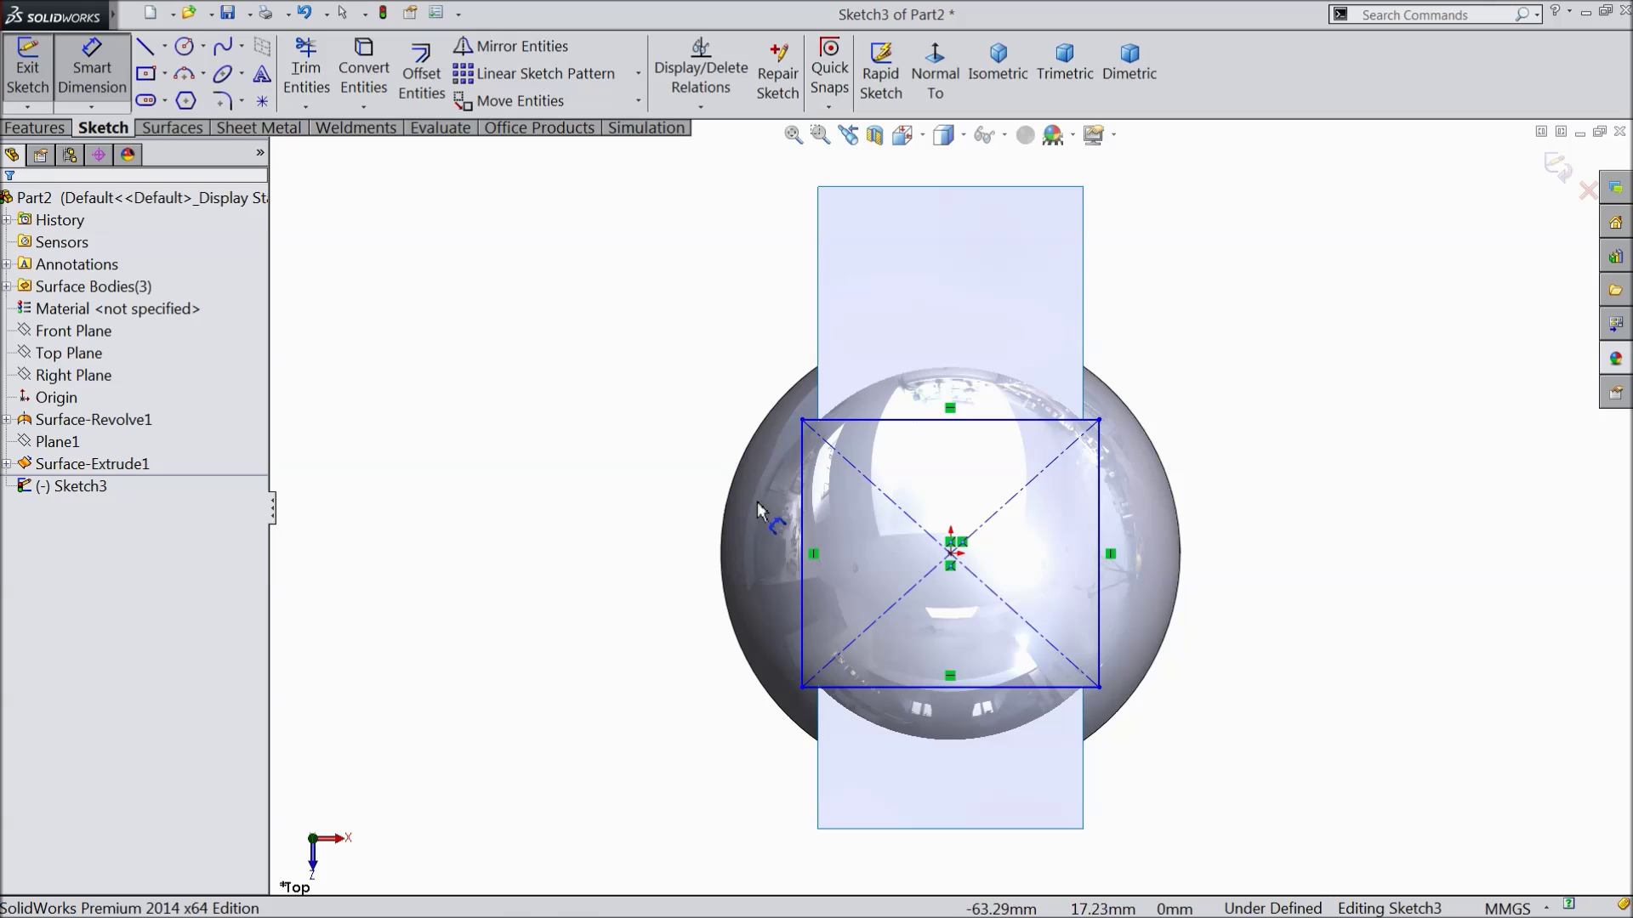
{"action": "left_click", "coordinate": [803, 519]}
{"action": "left_click", "coordinate": [605, 527]}
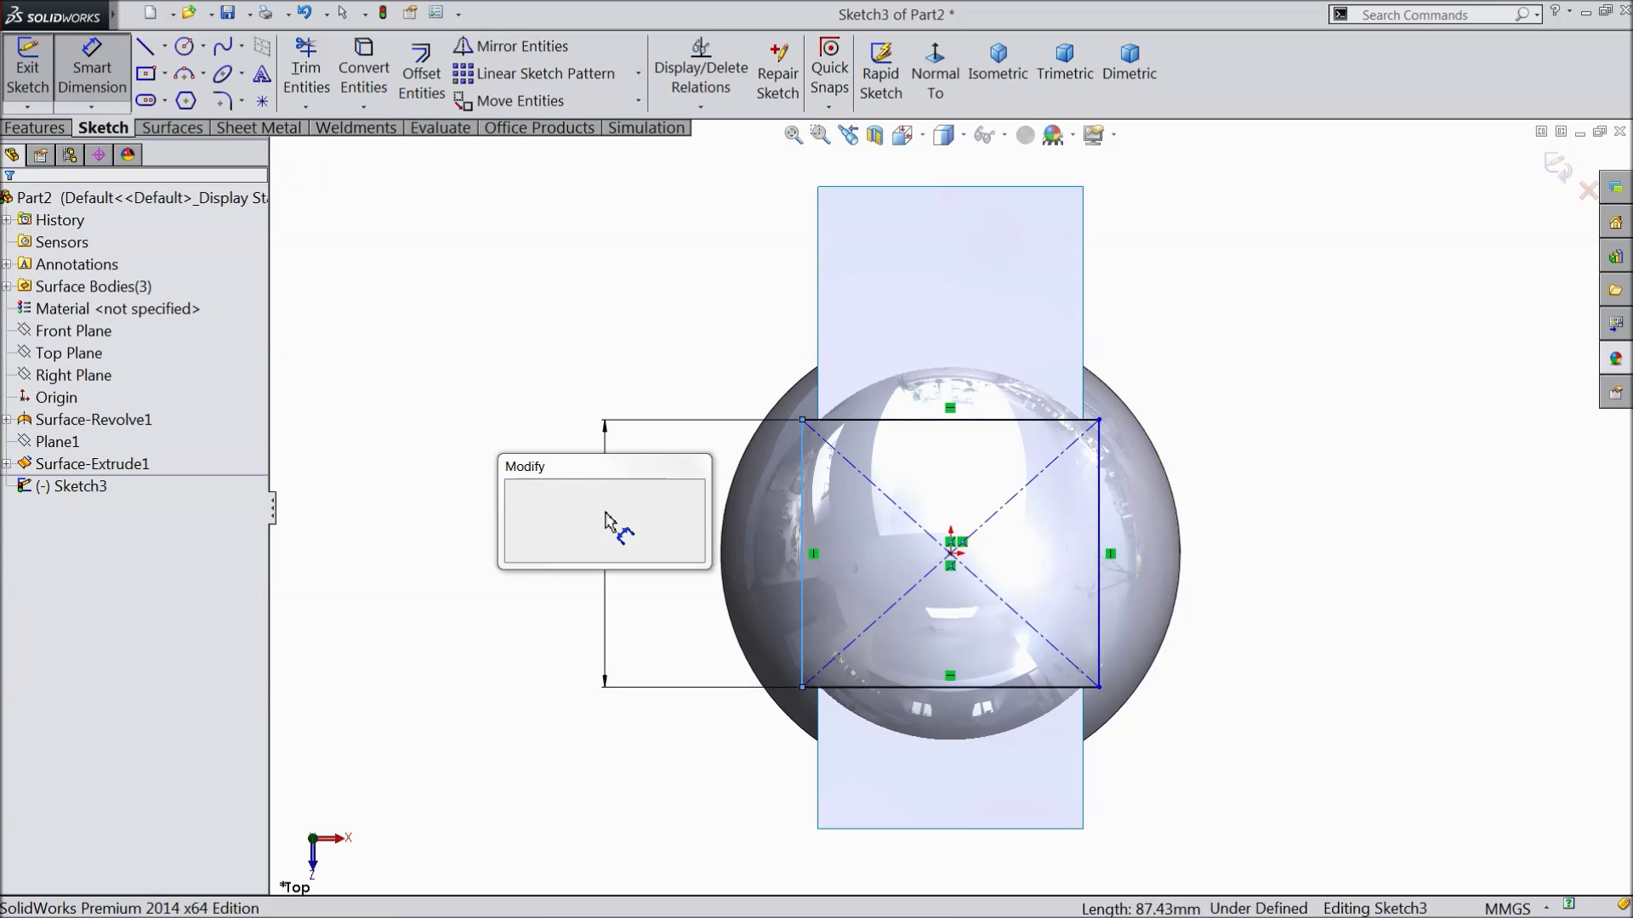
{"action": "type", "text": "86."}
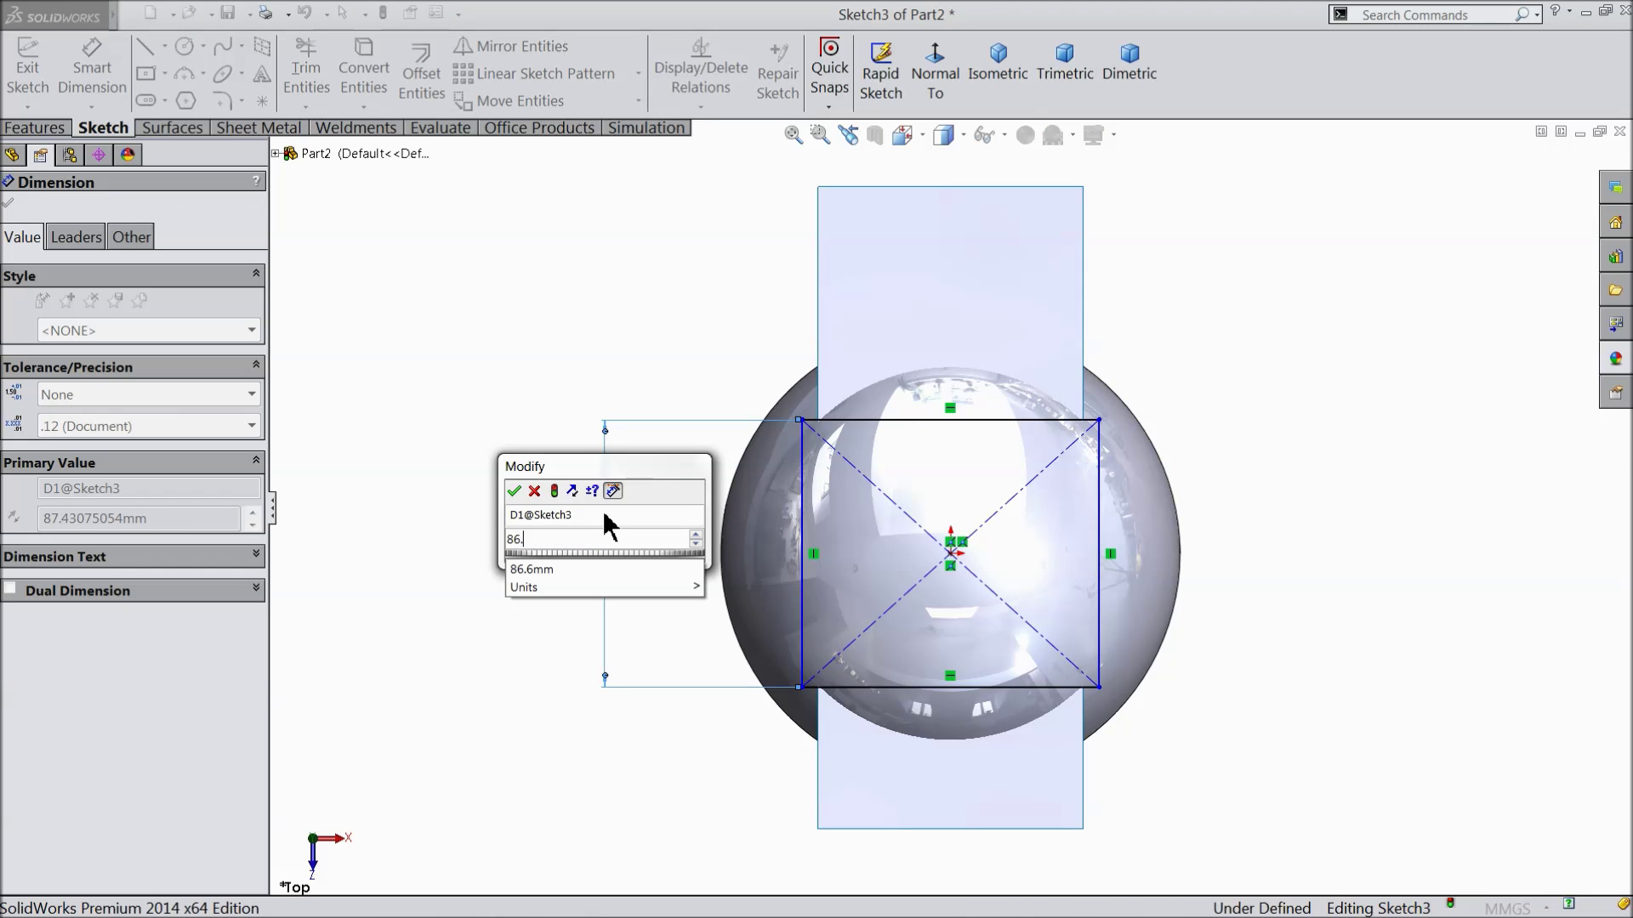
{"action": "type", "text": "60254038"}
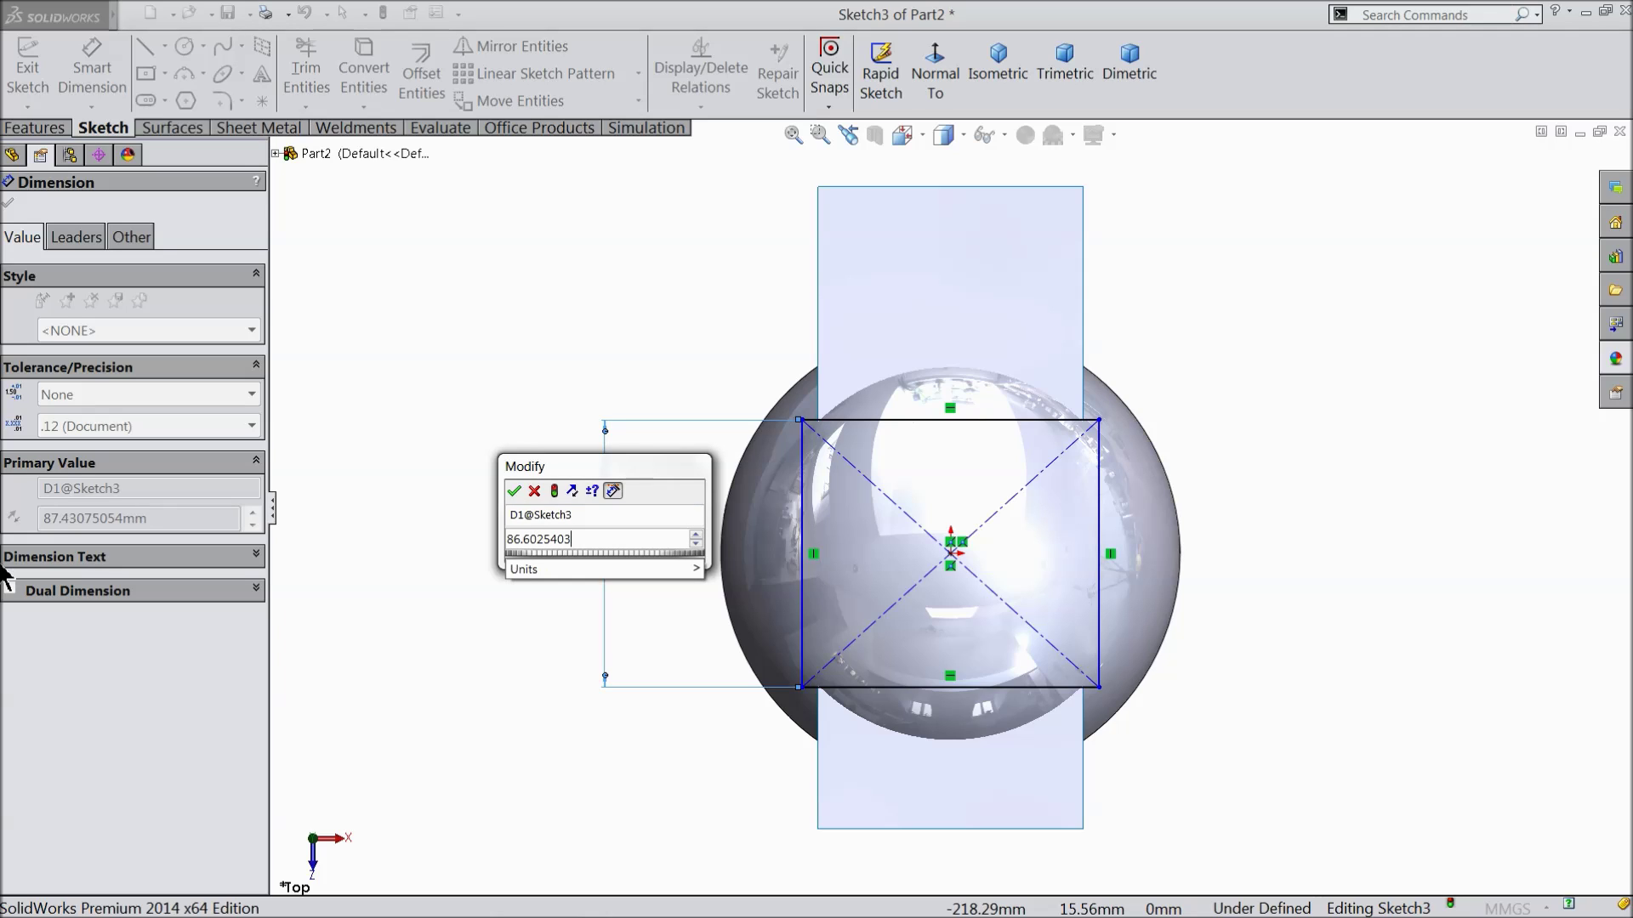
{"action": "left_click", "coordinate": [514, 491]}
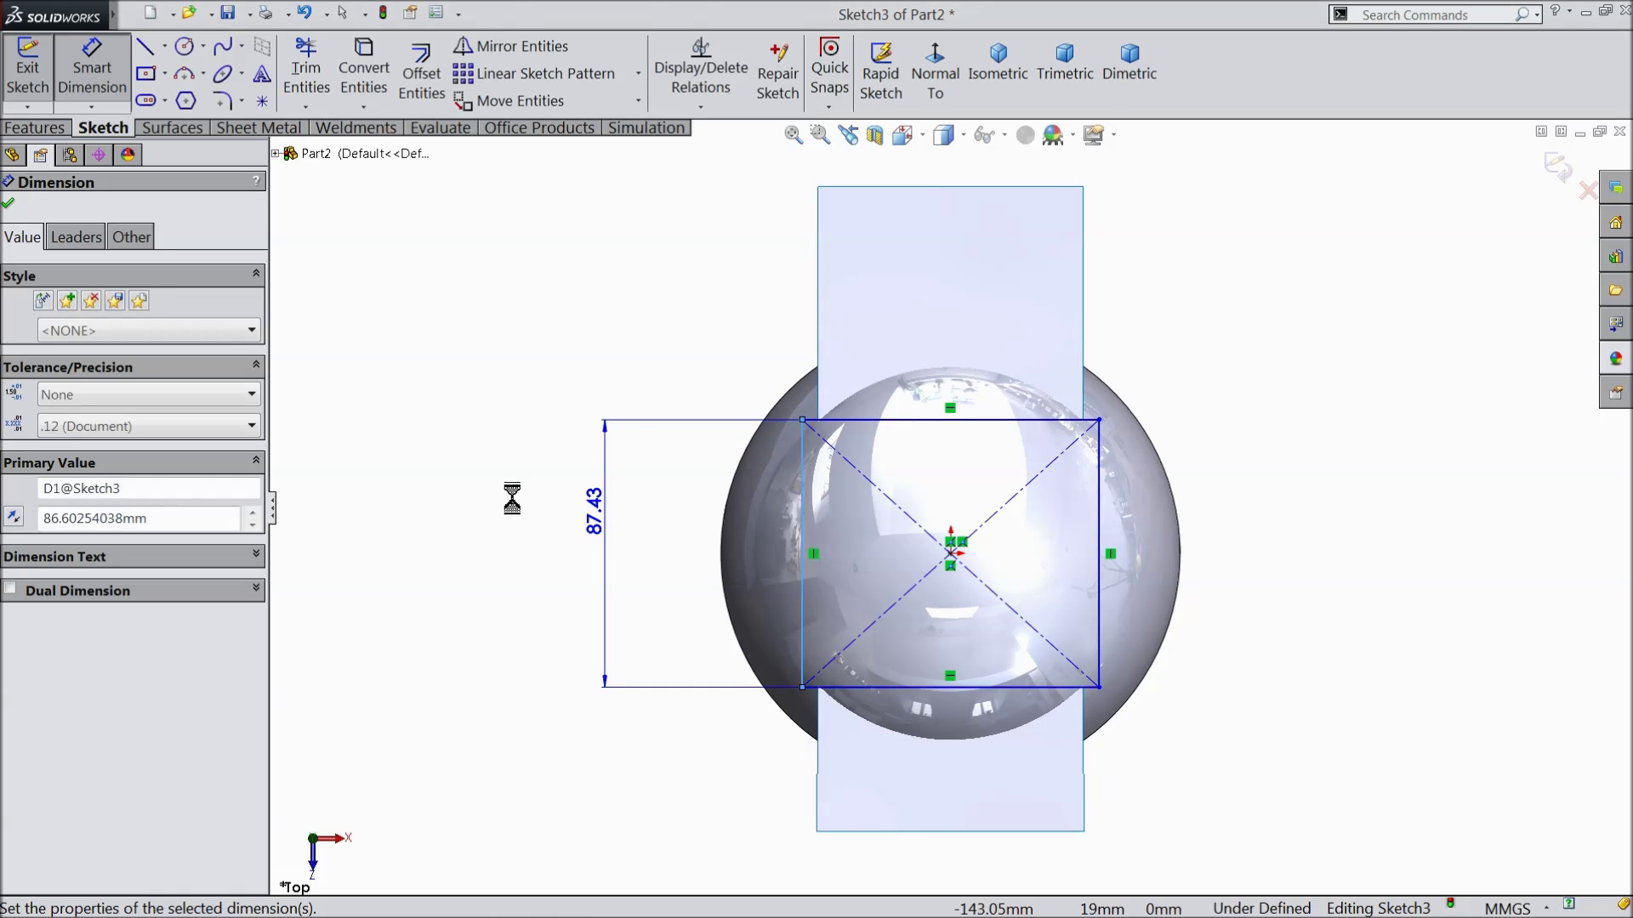
{"action": "left_click", "coordinate": [7, 204]}
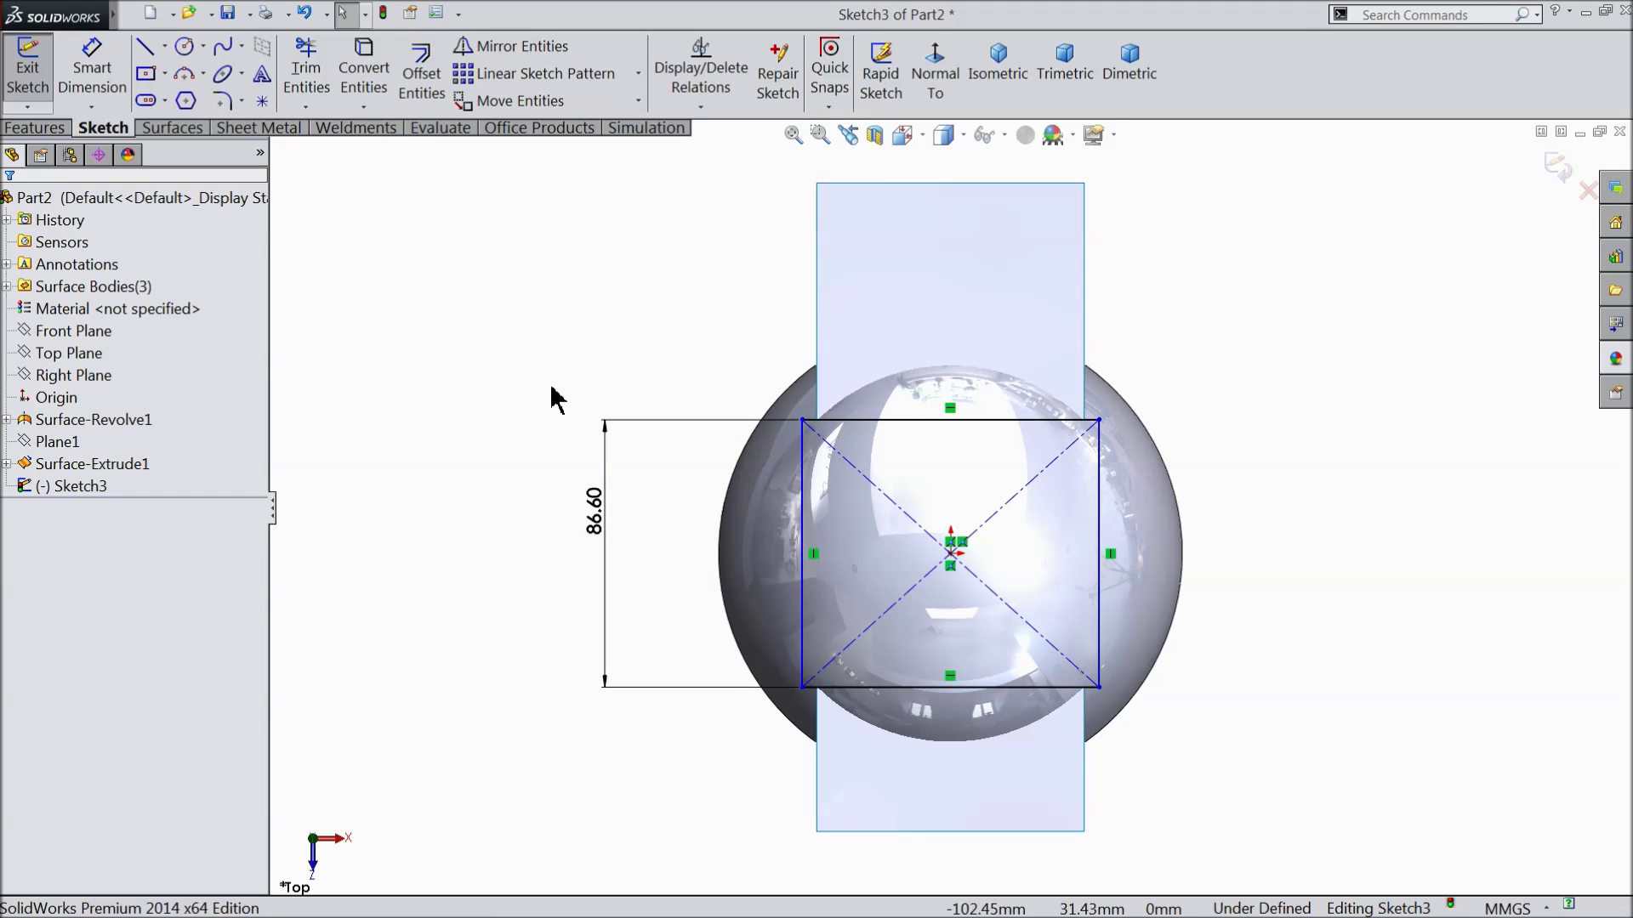
Make the rectangle's top and left sides equal to form a square
{"action": "left_click", "coordinate": [802, 518]}
{"action": "left_click", "coordinate": [911, 420], "text": "ctrl"}
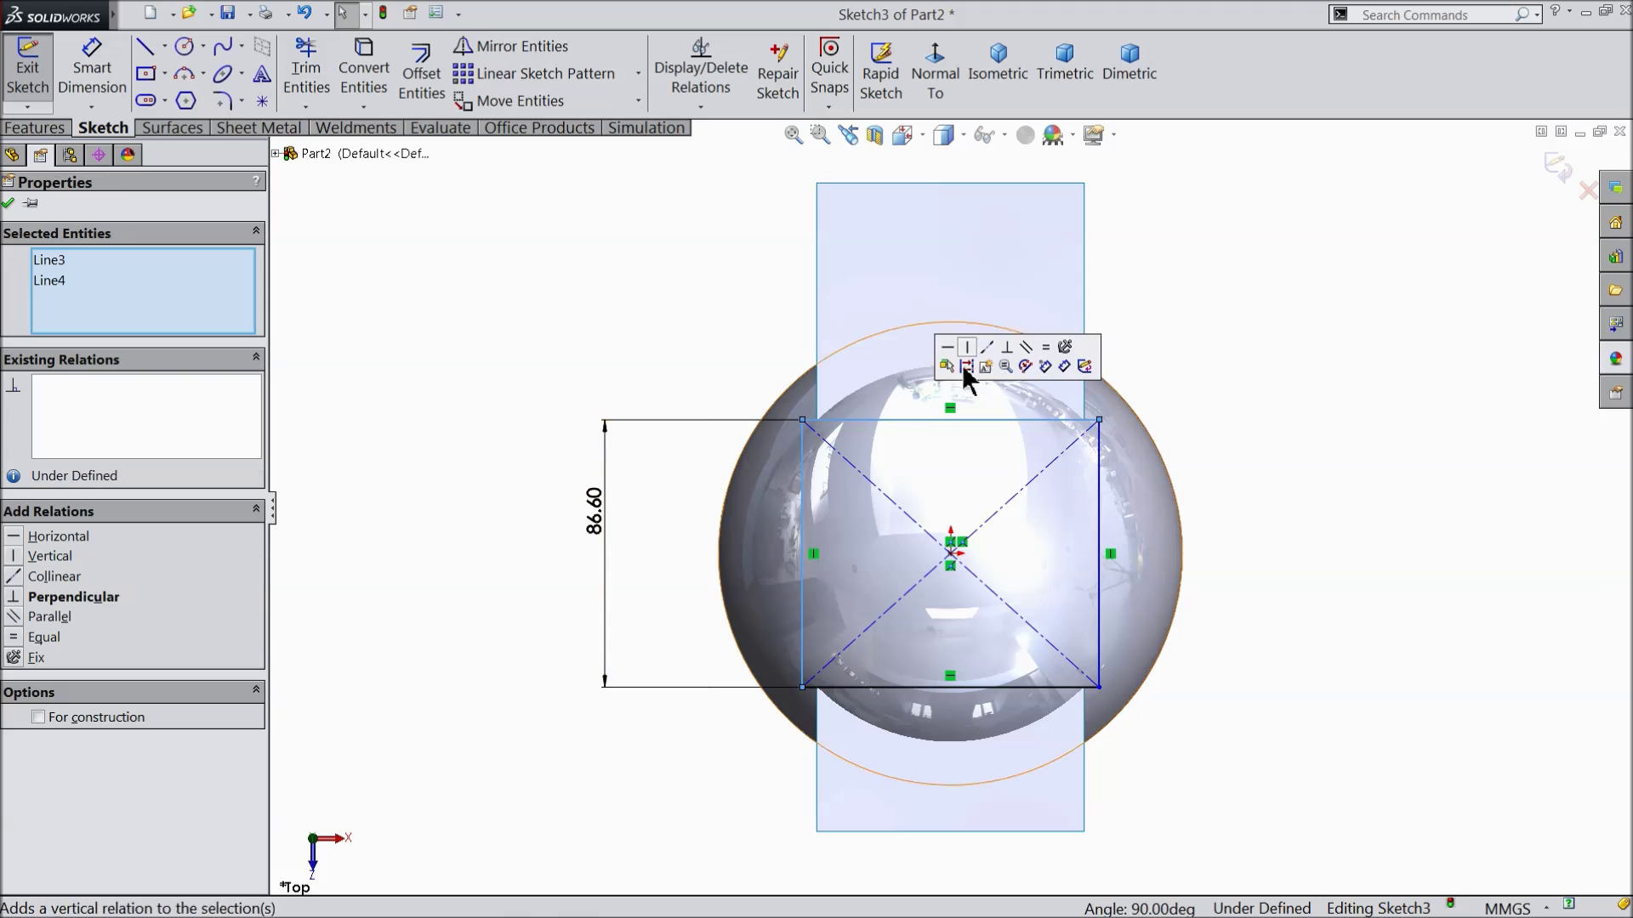
{"action": "left_click", "coordinate": [1046, 357]}
{"action": "left_click", "coordinate": [584, 344]}
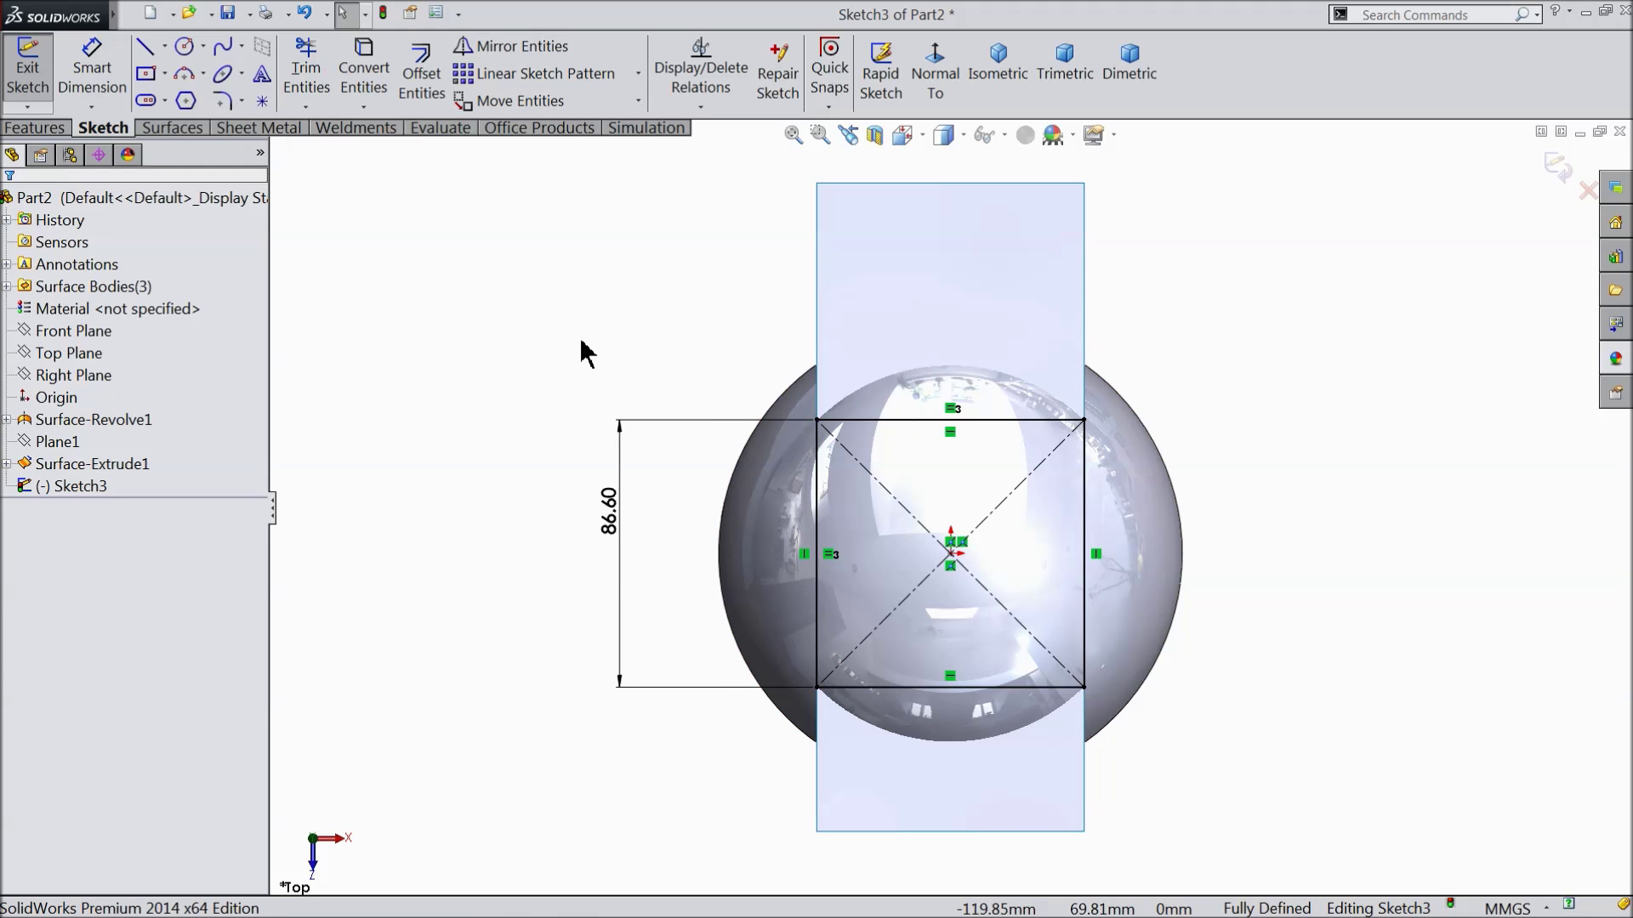
Delete the square's top and bottom lines, then fit and orbit the view to check it
{"action": "left_click", "coordinate": [909, 434]}
{"action": "left_click", "coordinate": [935, 687], "text": "ctrl"}
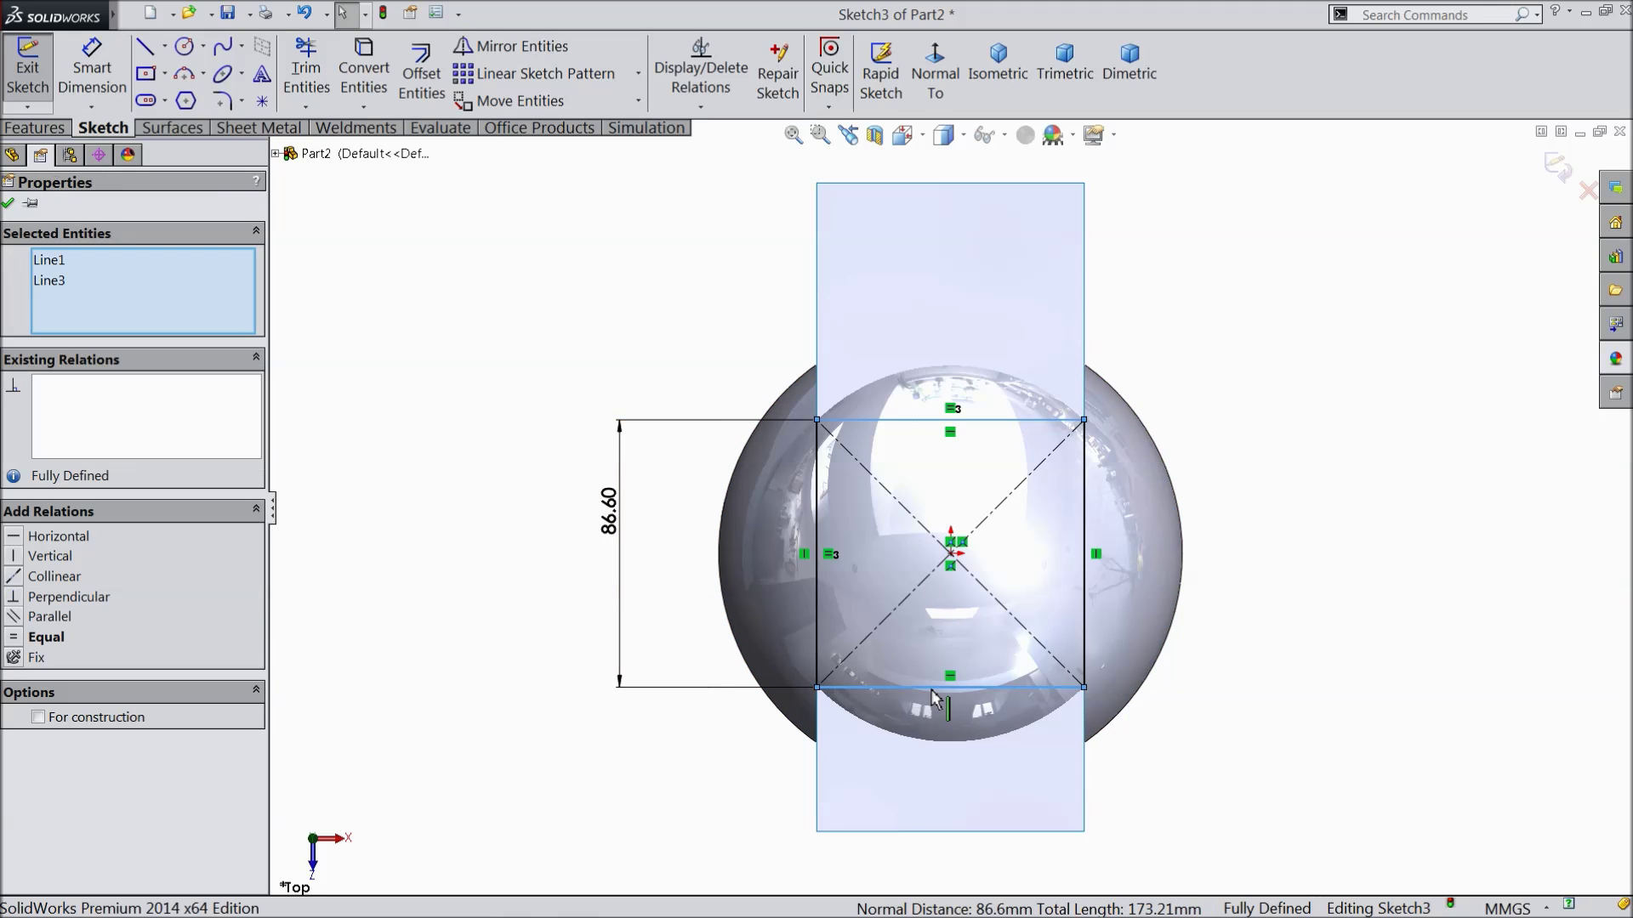
{"action": "key", "text": "Delete"}
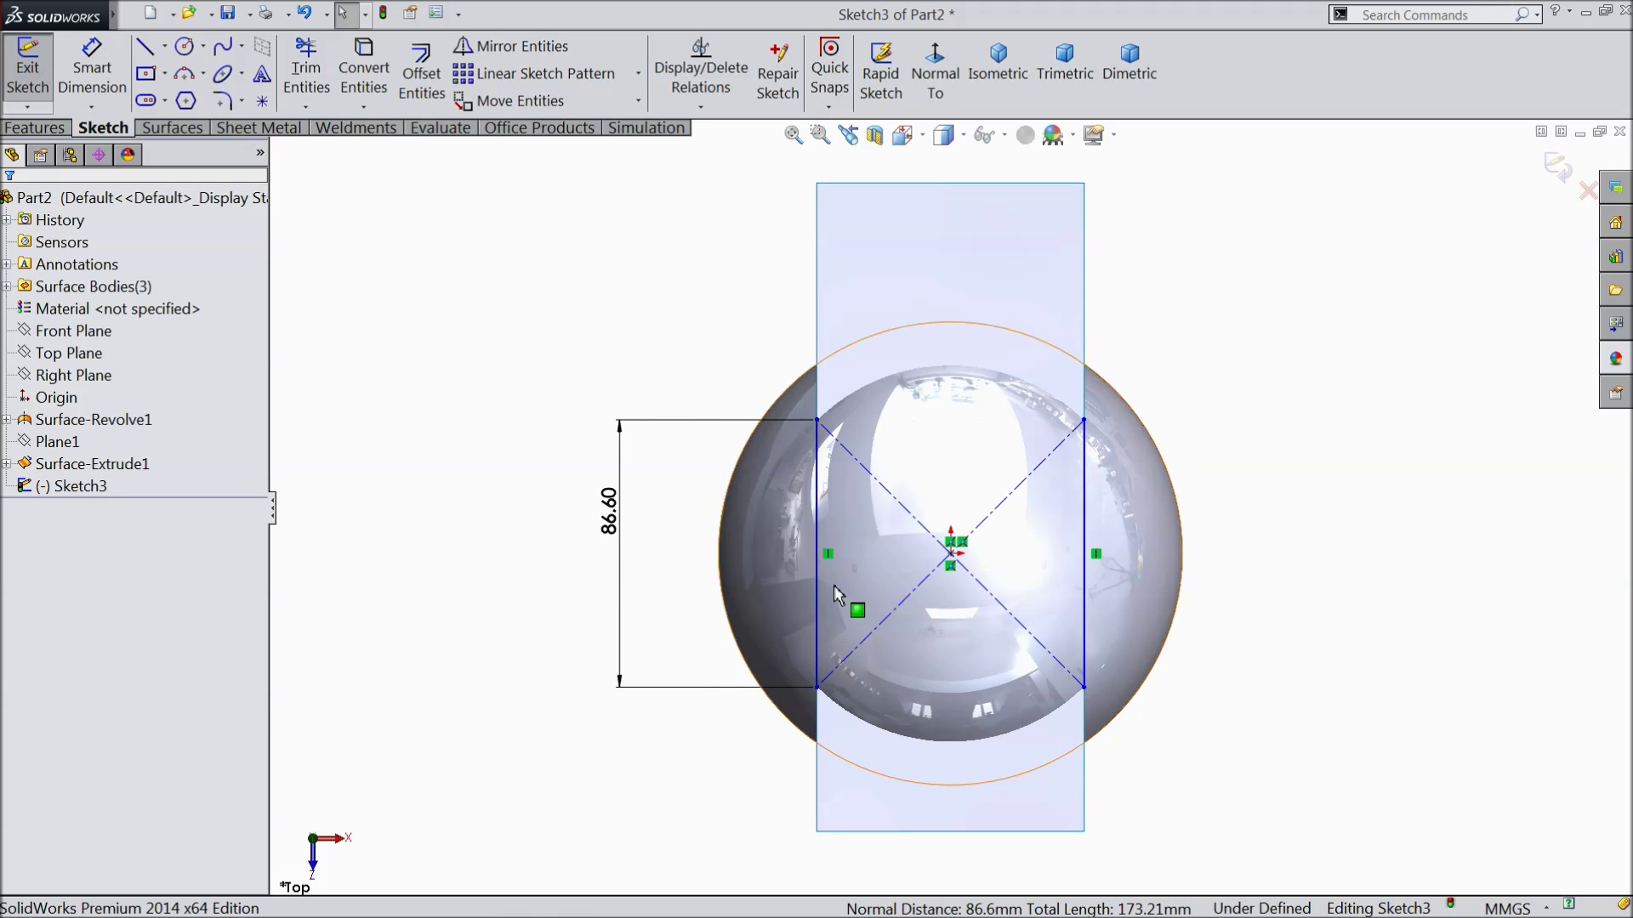
{"action": "key", "text": "f"}
{"action": "middle_click_drag", "start_coordinate": [1282, 476], "coordinate": [1207, 558]}
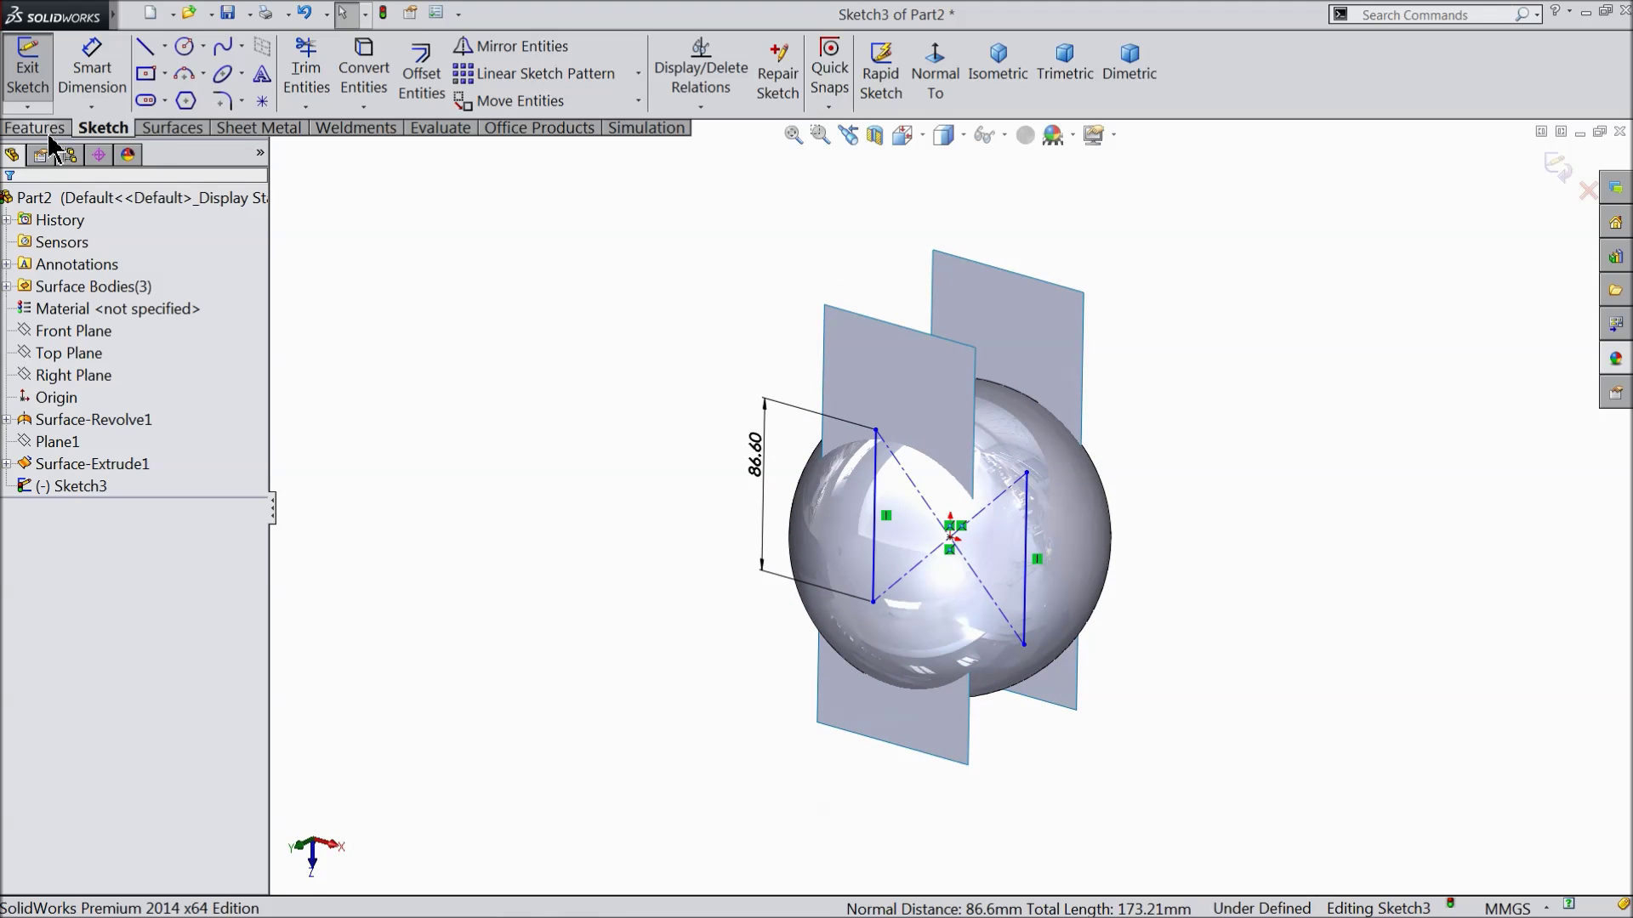
Extrude Sketch3's two lines into surfaces 129 mm in both directions
{"action": "left_click", "coordinate": [166, 128]}
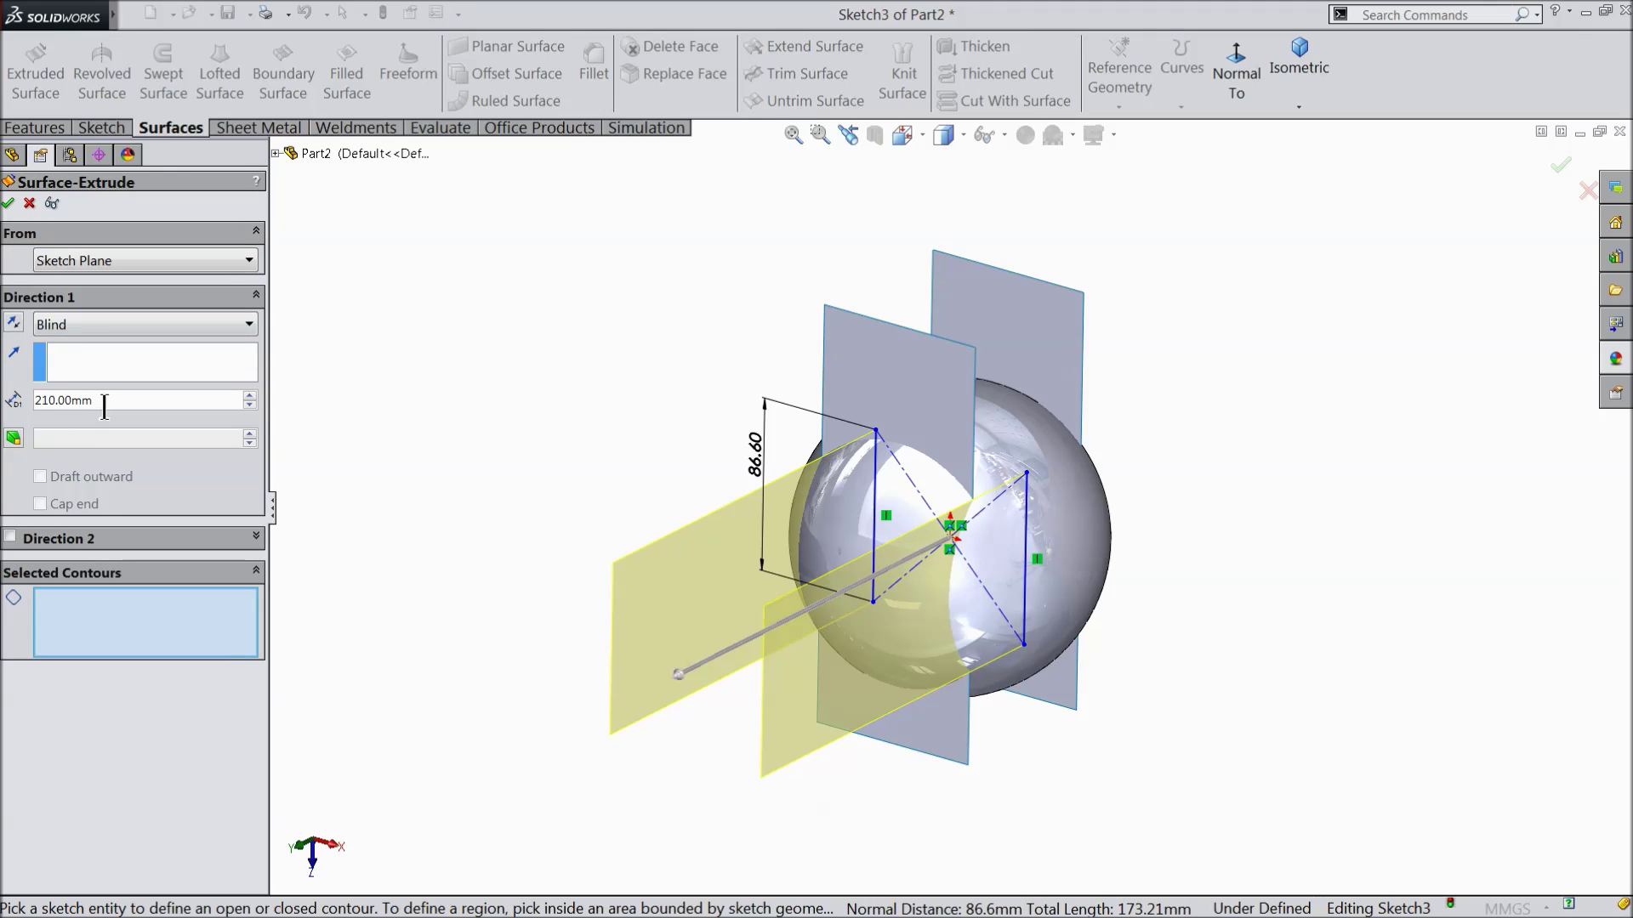
{"action": "type", "text": "129"}
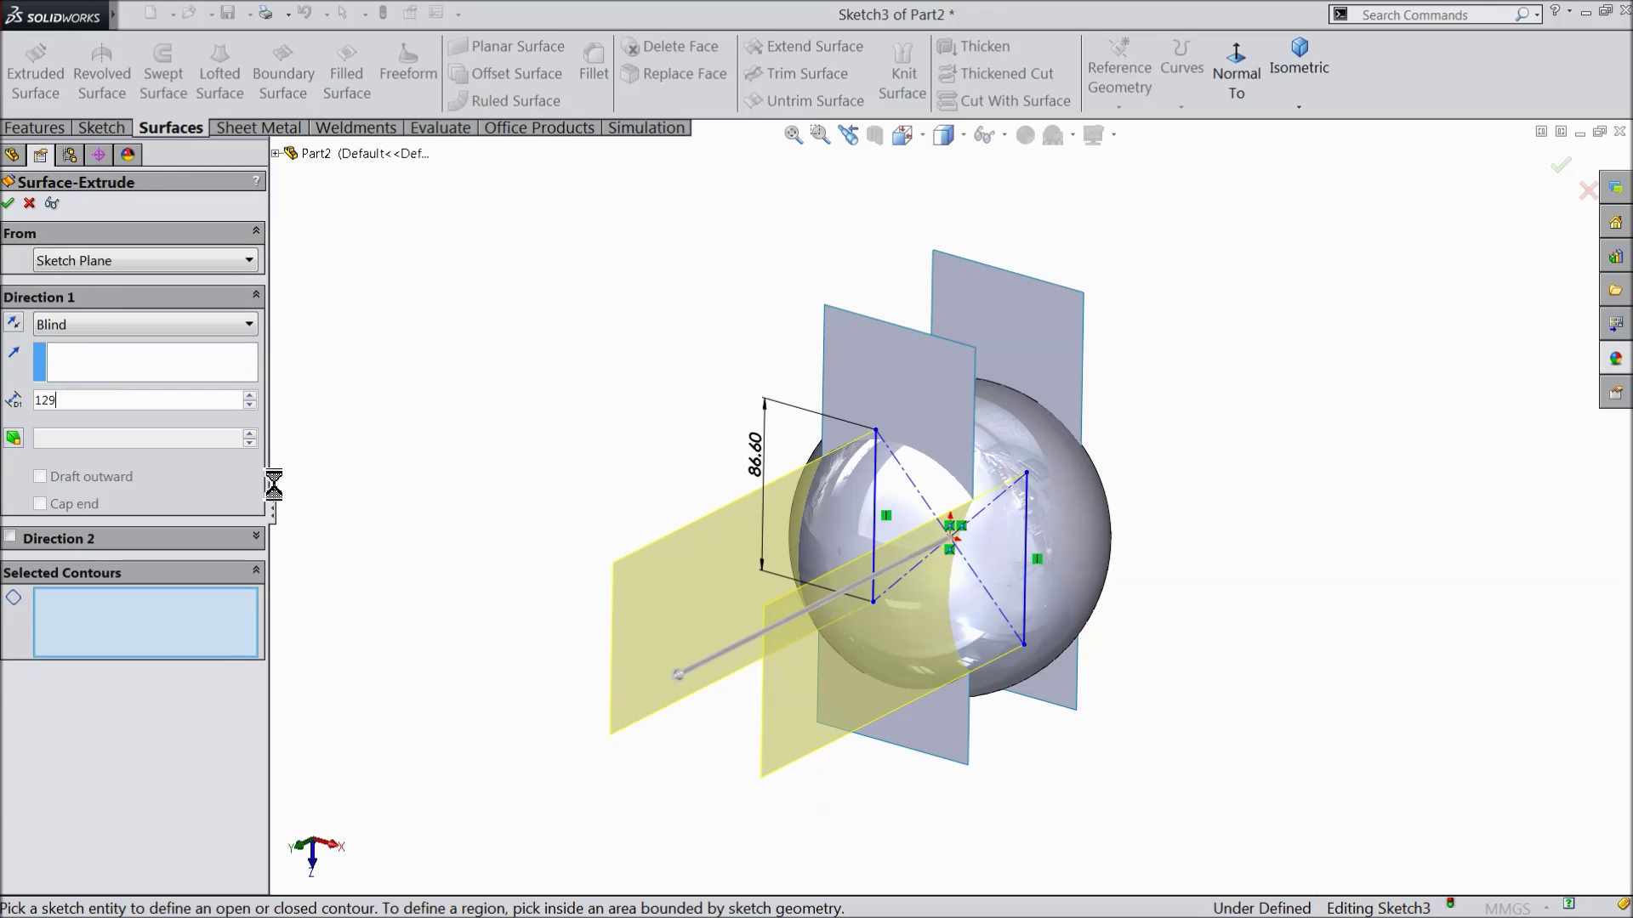
{"action": "key", "text": "Return"}
{"action": "left_click", "coordinate": [11, 536]}
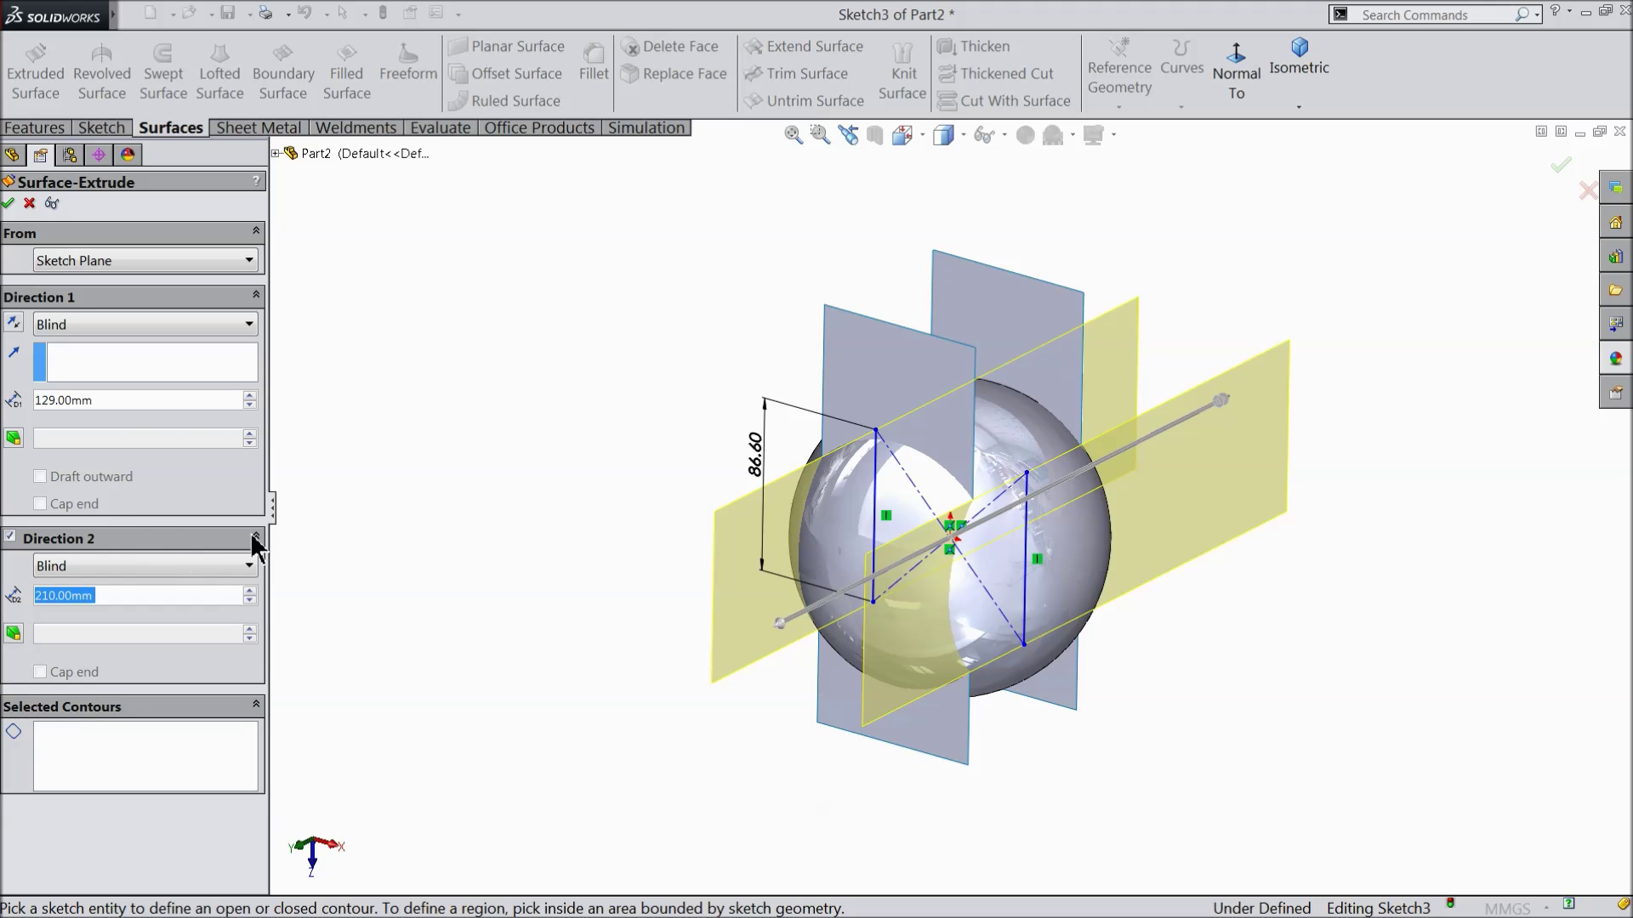
{"action": "type", "text": "129"}
{"action": "key", "text": "Return"}
{"action": "mouse_move", "coordinate": [619, 459]}
{"action": "middle_mouse_down"}
{"action": "mouse_move", "coordinate": [502, 430]}
{"action": "mouse_move", "coordinate": [572, 437]}
{"action": "mouse_move", "coordinate": [598, 490]}
{"action": "middle_mouse_up"}
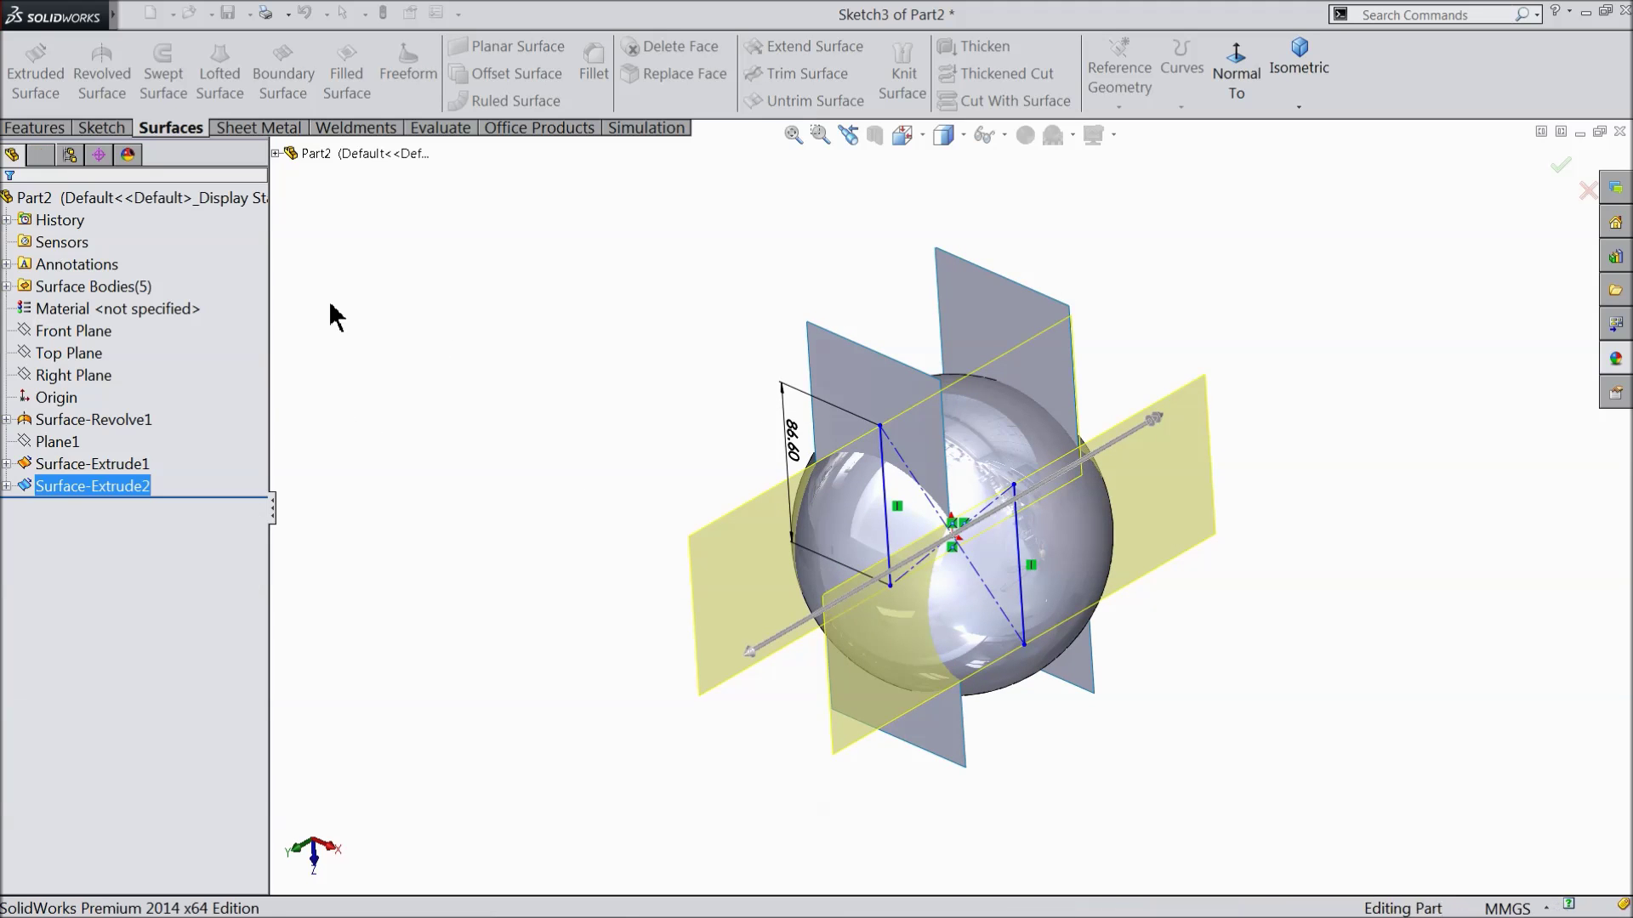
{"action": "left_click", "coordinate": [42, 377]}
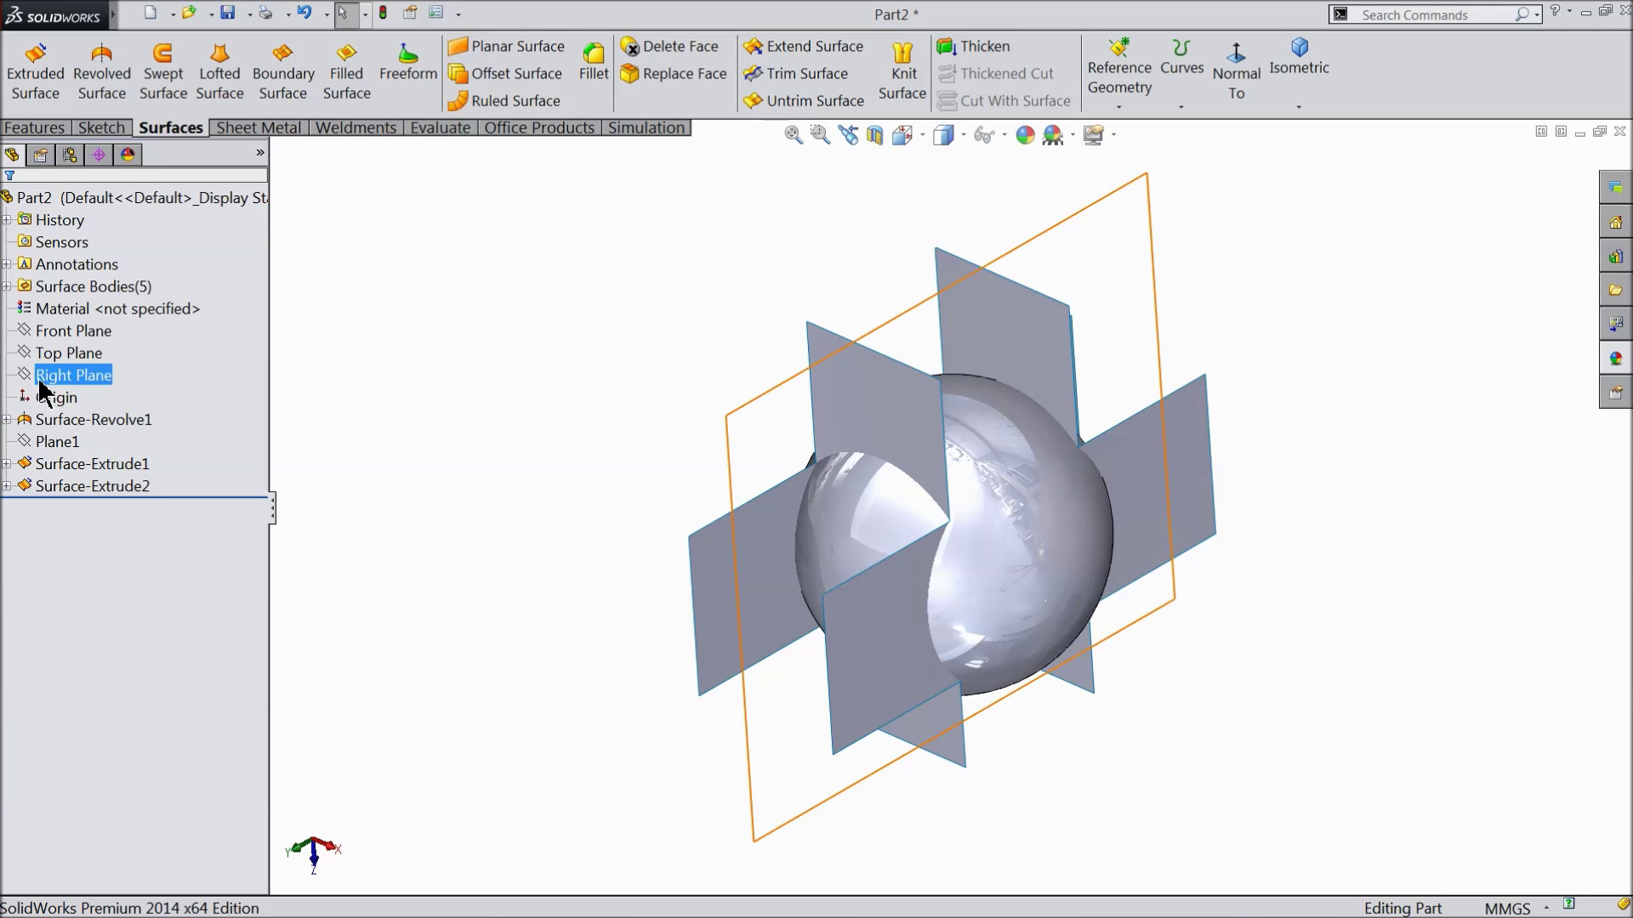
Start a sketch on the Right Plane, view it normal, and draw an origin-centred rectangle
{"action": "left_click", "coordinate": [56, 352]}
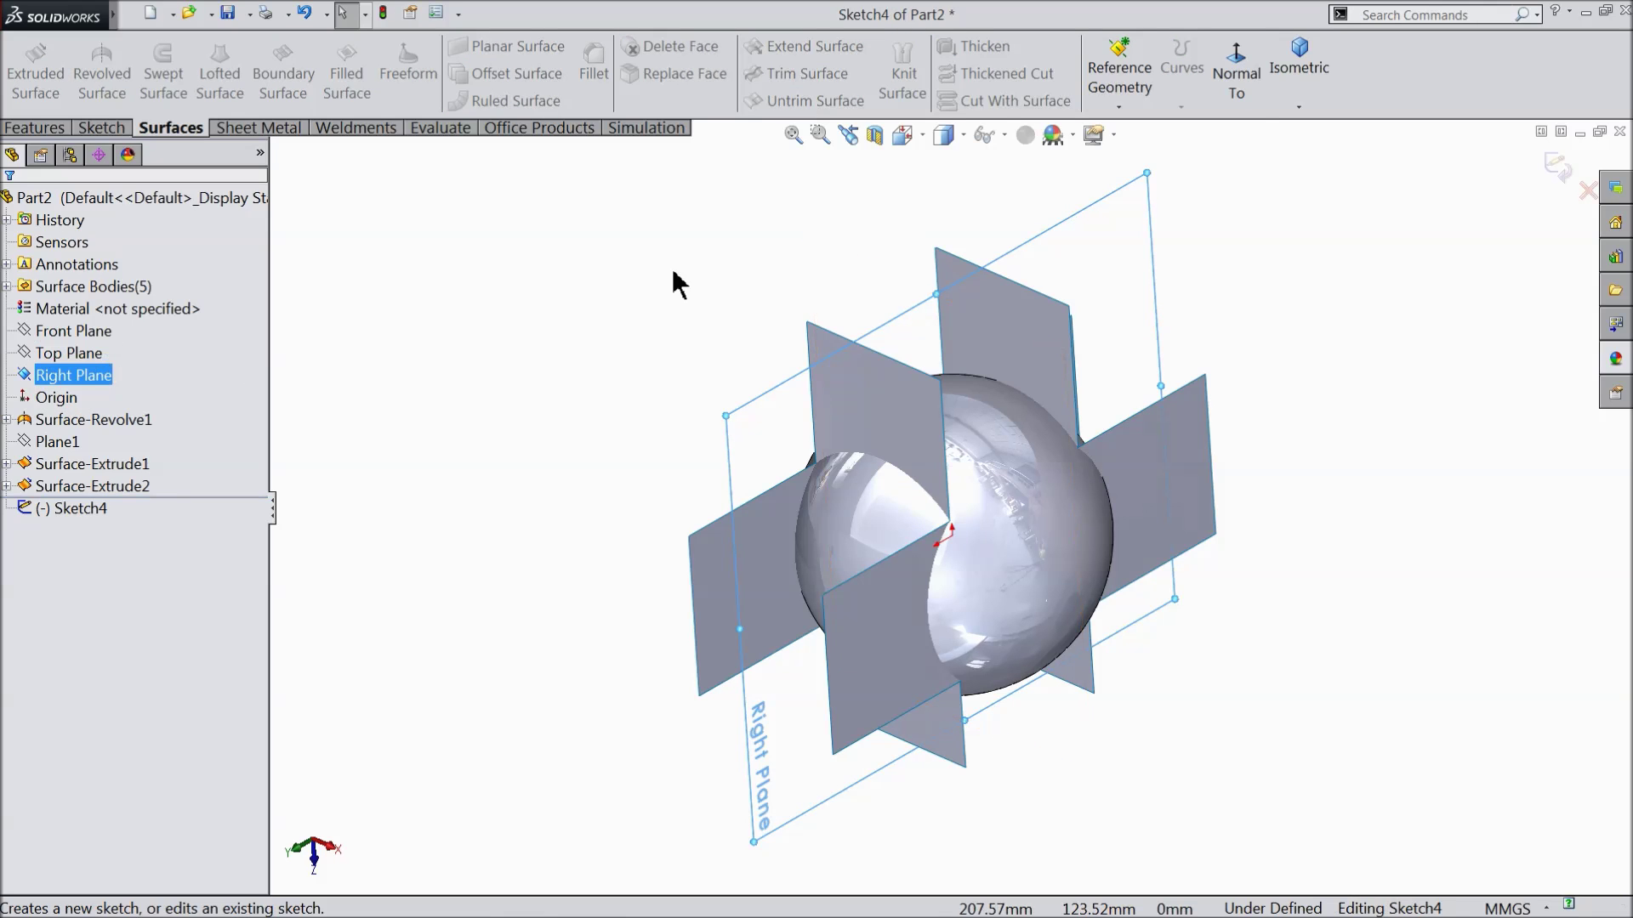
{"action": "left_click", "coordinate": [1235, 80]}
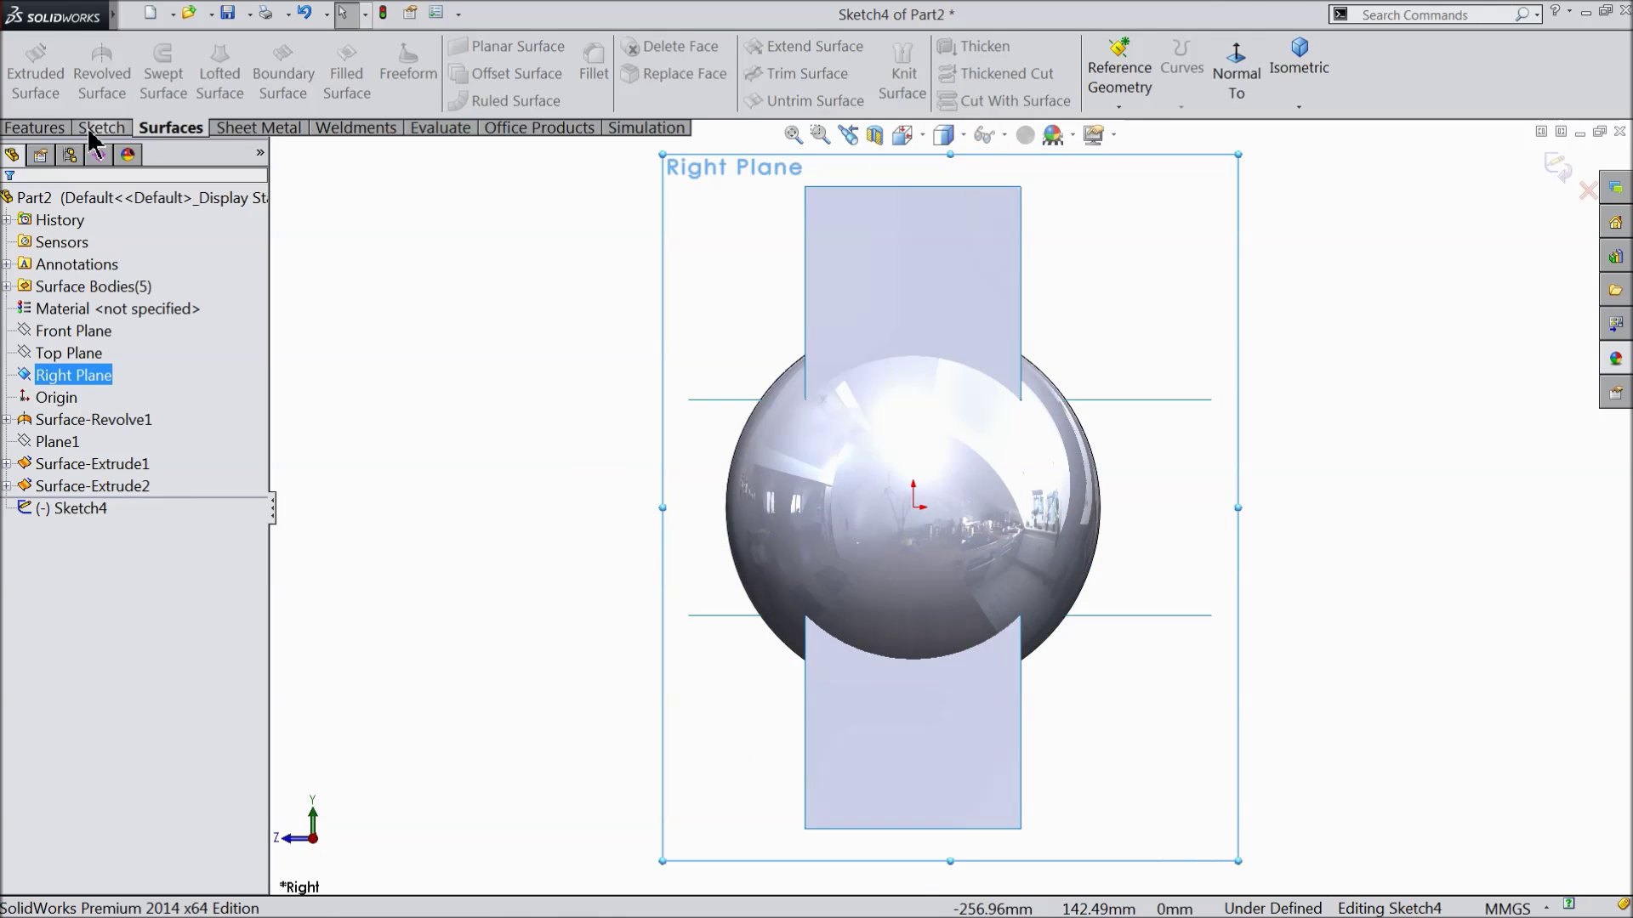
{"action": "left_click", "coordinate": [103, 127]}
{"action": "left_click", "coordinate": [151, 82]}
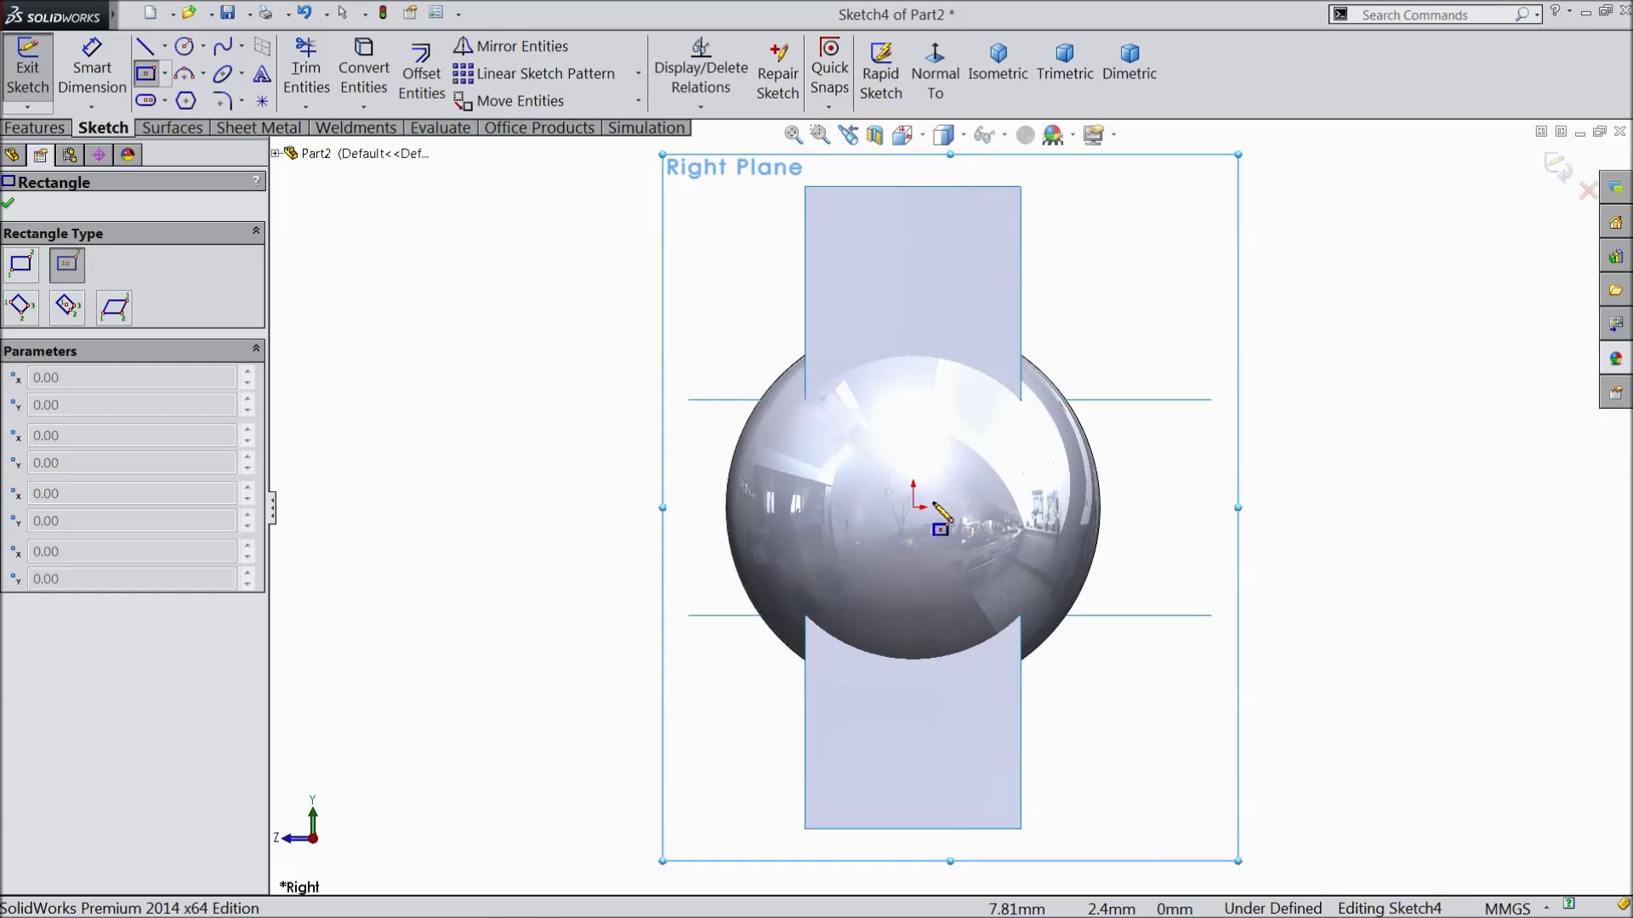
{"action": "left_click", "coordinate": [914, 508]}
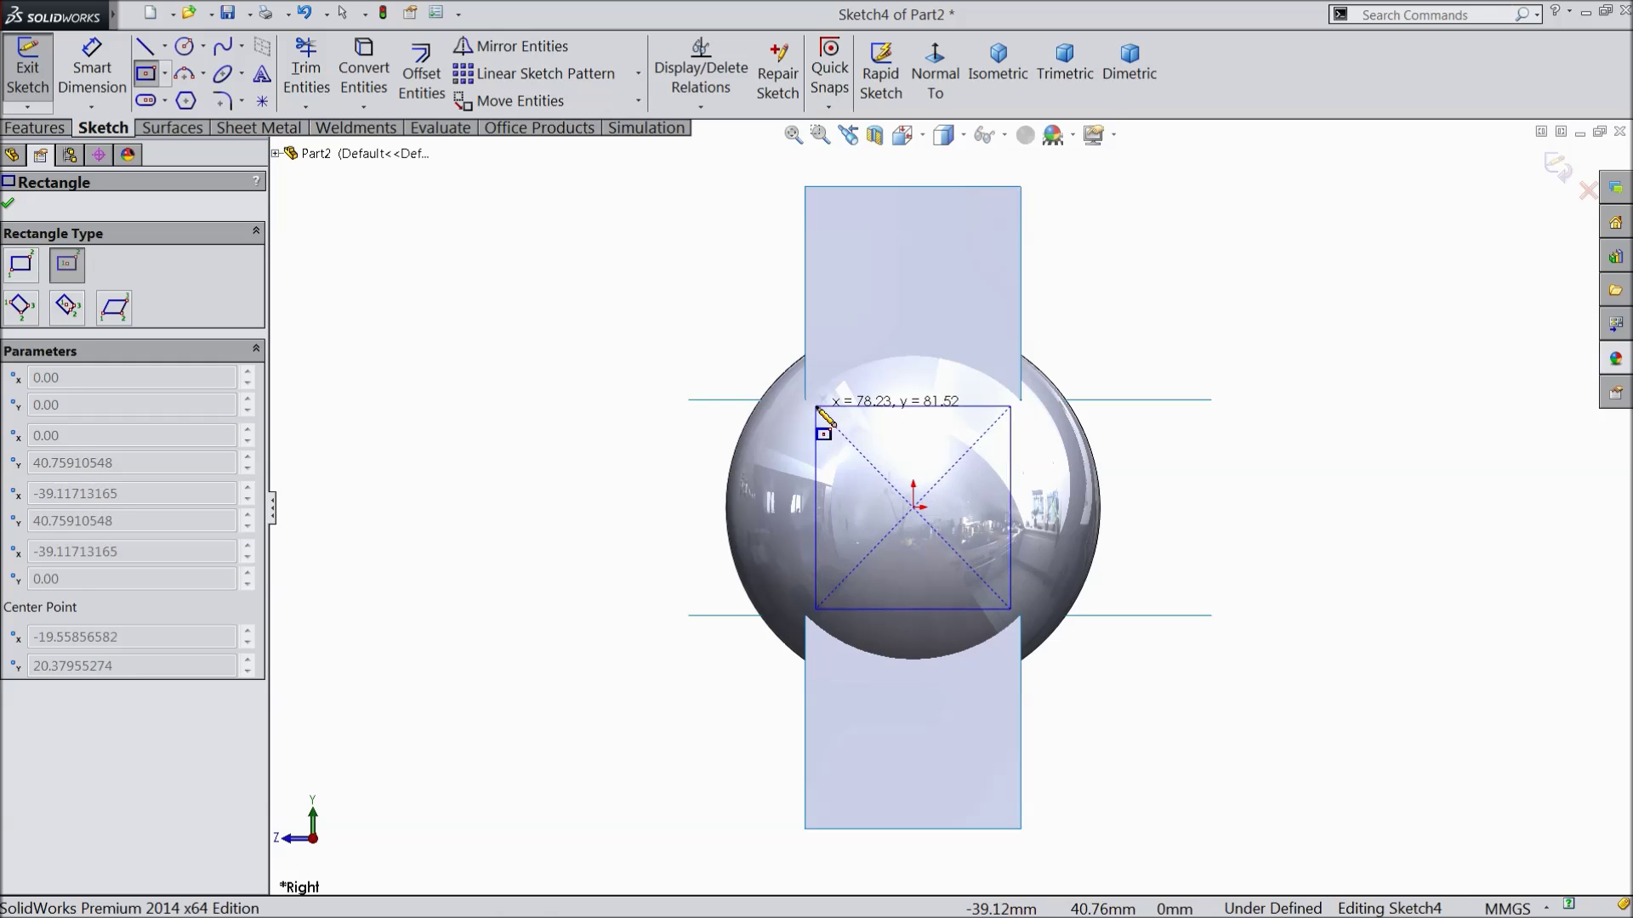
{"action": "left_click", "coordinate": [816, 406]}
Give the rectangle's left side an 86.60 mm dimension
{"action": "left_click", "coordinate": [92, 72]}
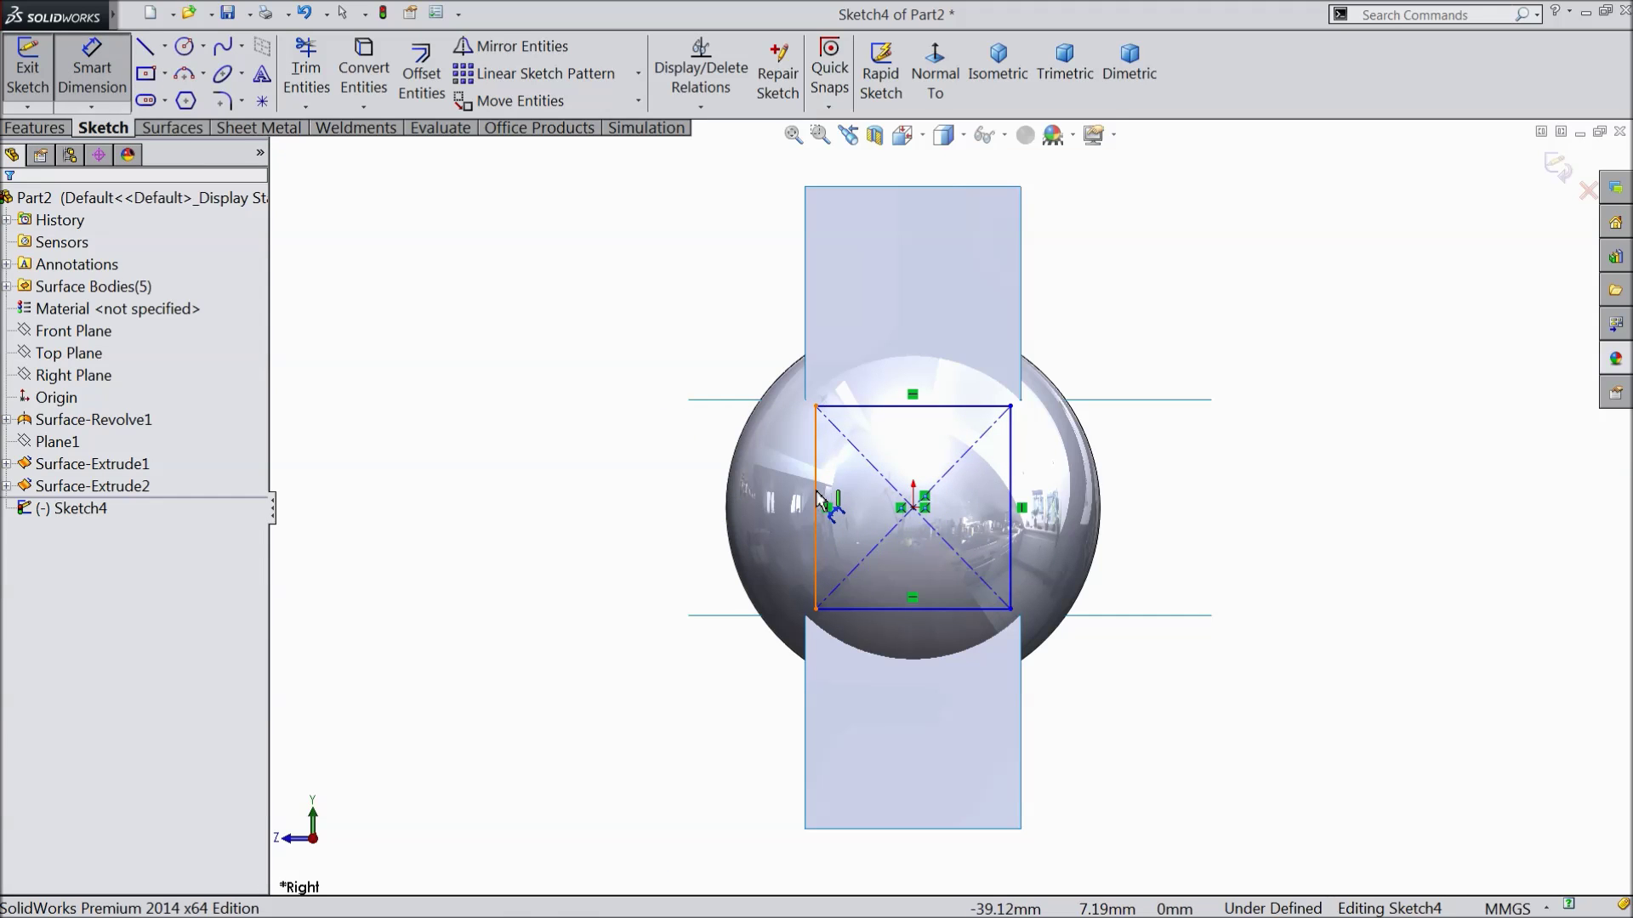
{"action": "left_click", "coordinate": [816, 527]}
{"action": "left_click", "coordinate": [625, 527]}
{"action": "type", "text": "86.60254038"}
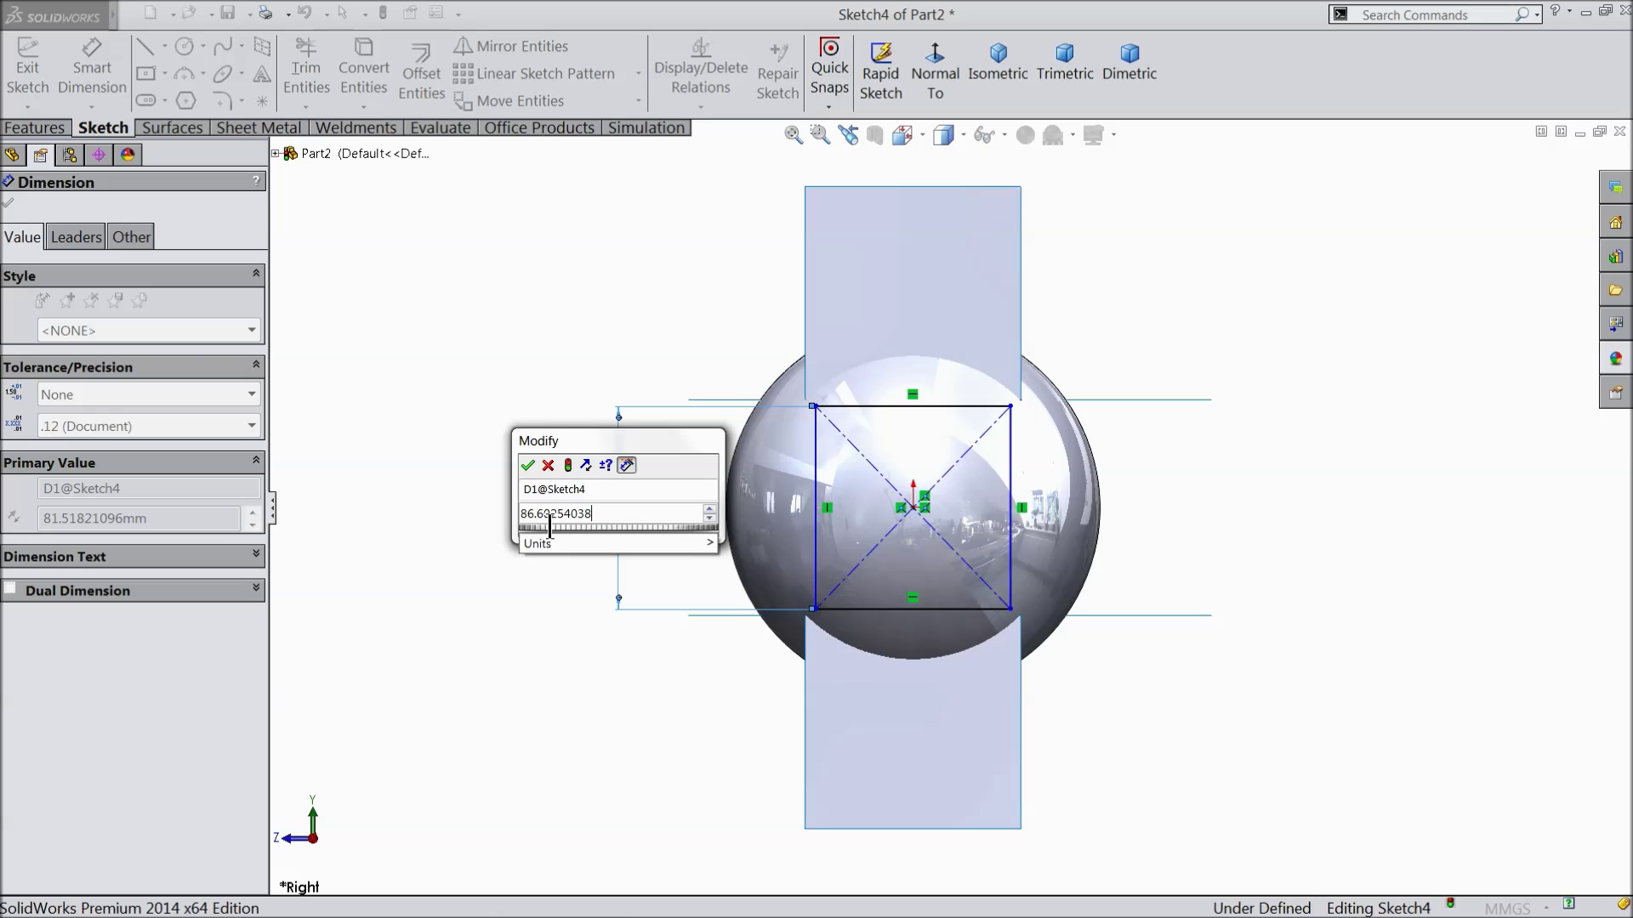
{"action": "mouse_move", "coordinate": [557, 545]}
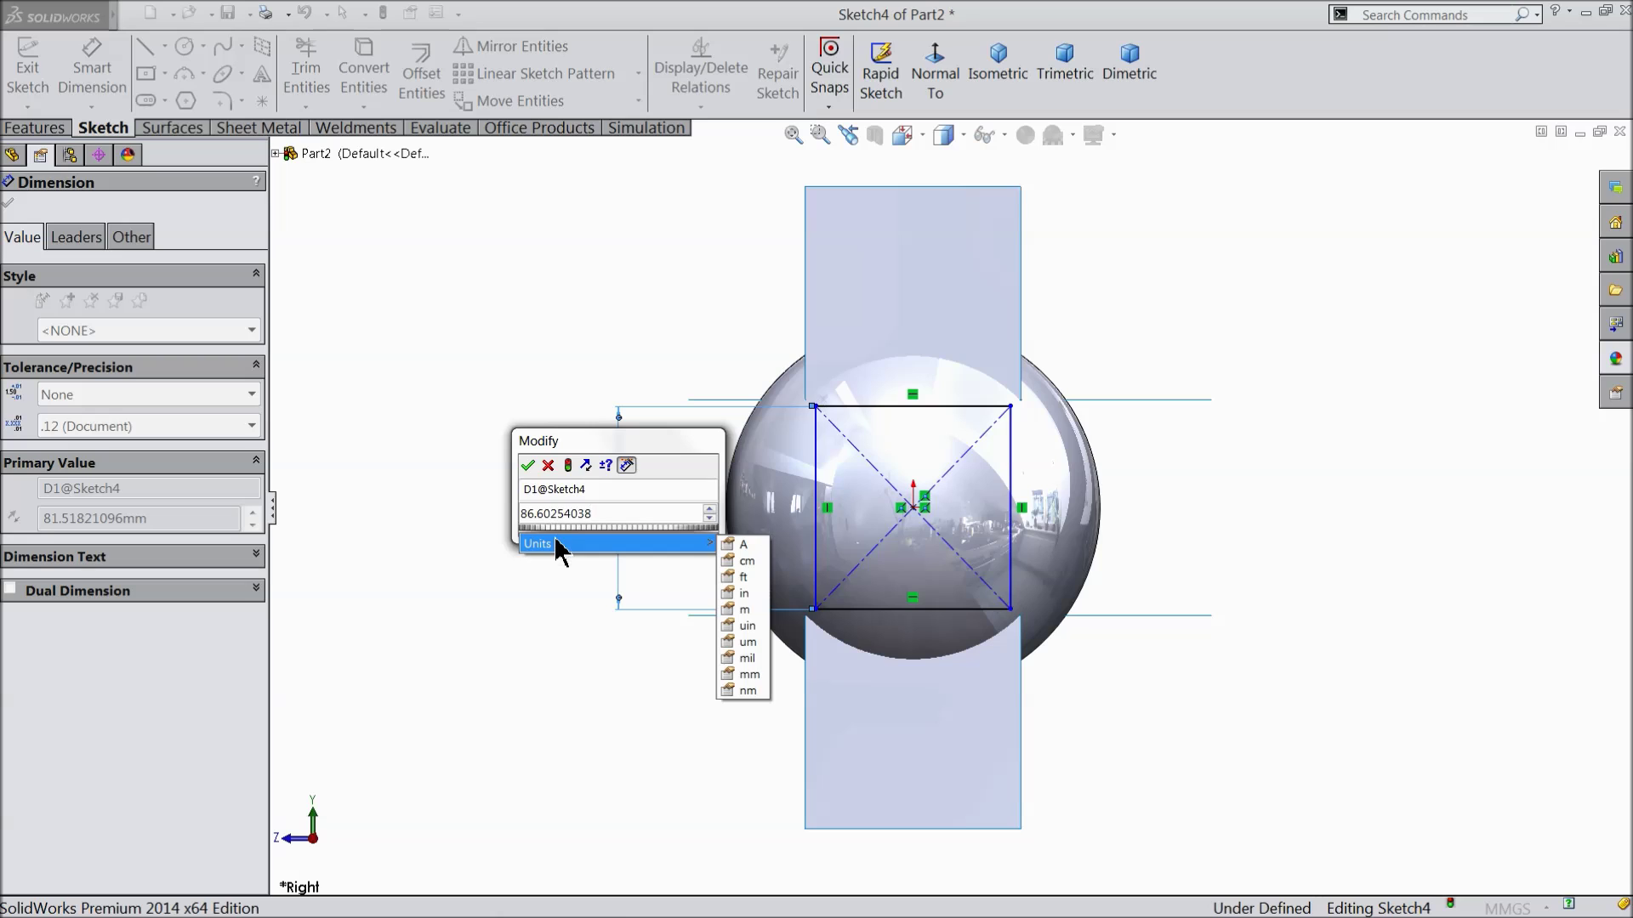
{"action": "left_click", "coordinate": [527, 465]}
Make the top line and a side equal so the rectangle becomes a square
{"action": "right_click", "coordinate": [485, 319]}
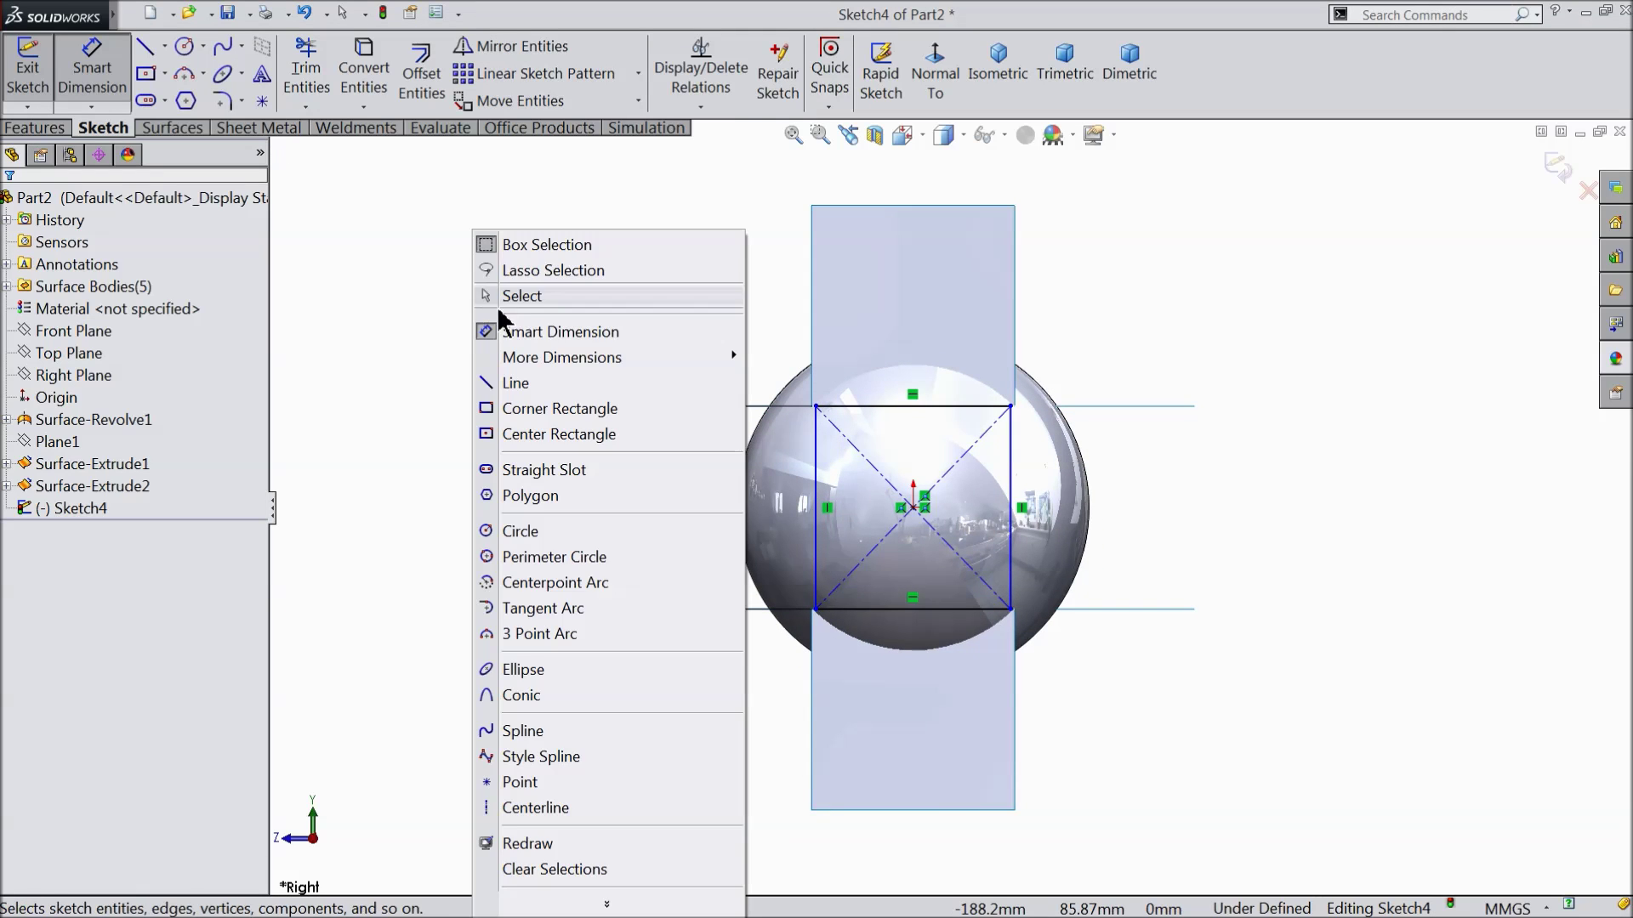
{"action": "left_click", "coordinate": [539, 295]}
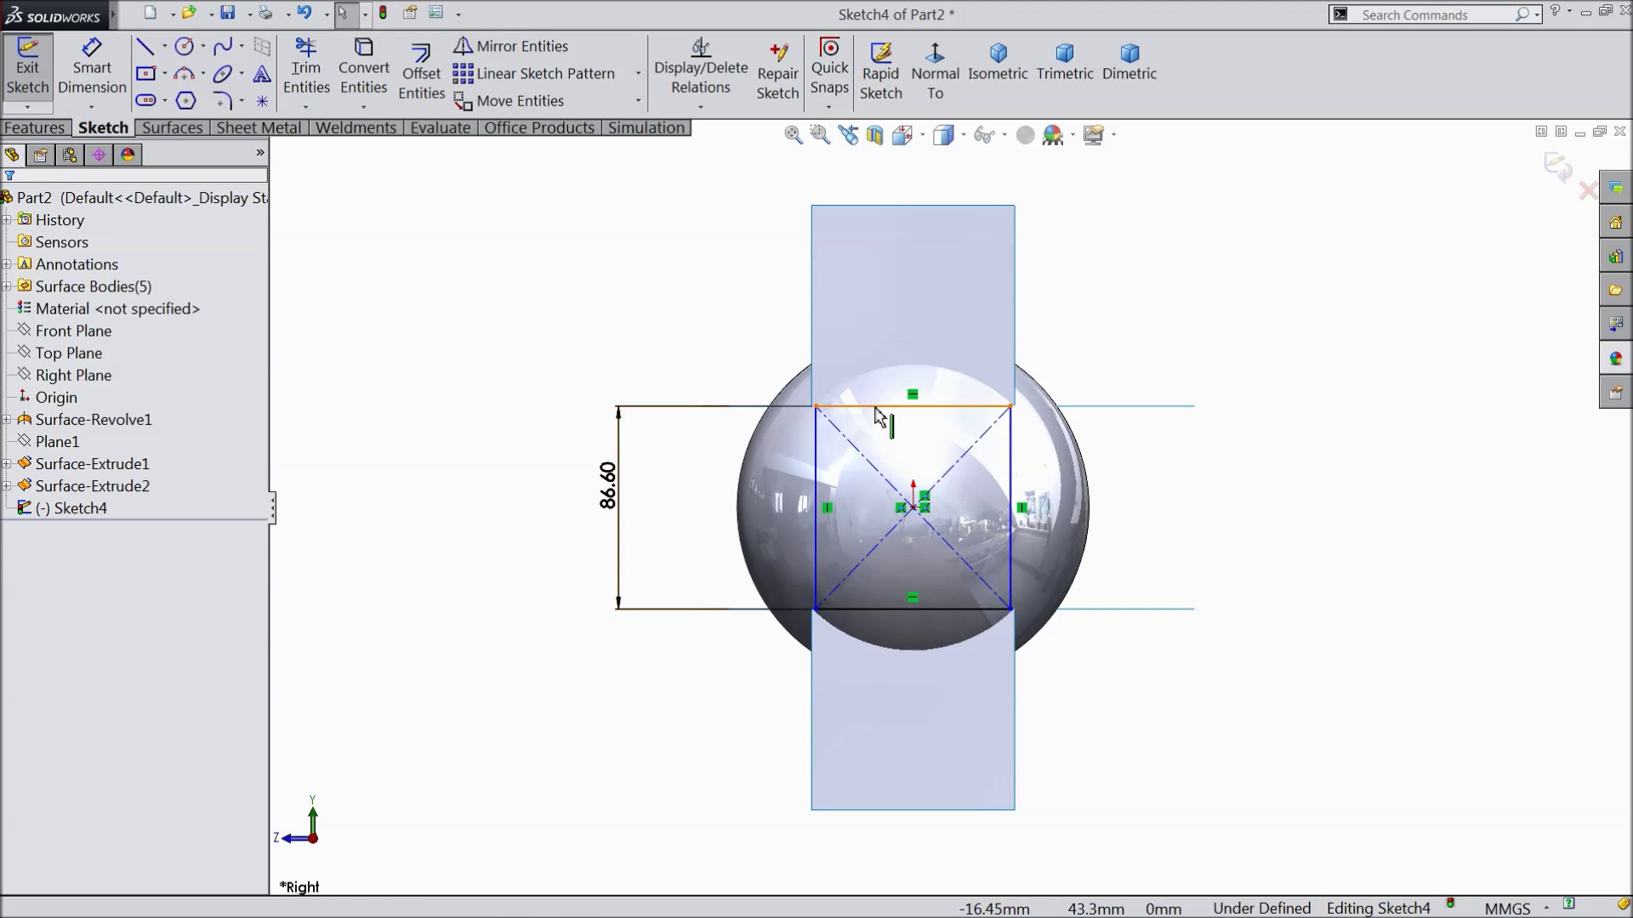
{"action": "left_click", "coordinate": [877, 408]}
{"action": "left_click", "coordinate": [816, 464], "text": "ctrl"}
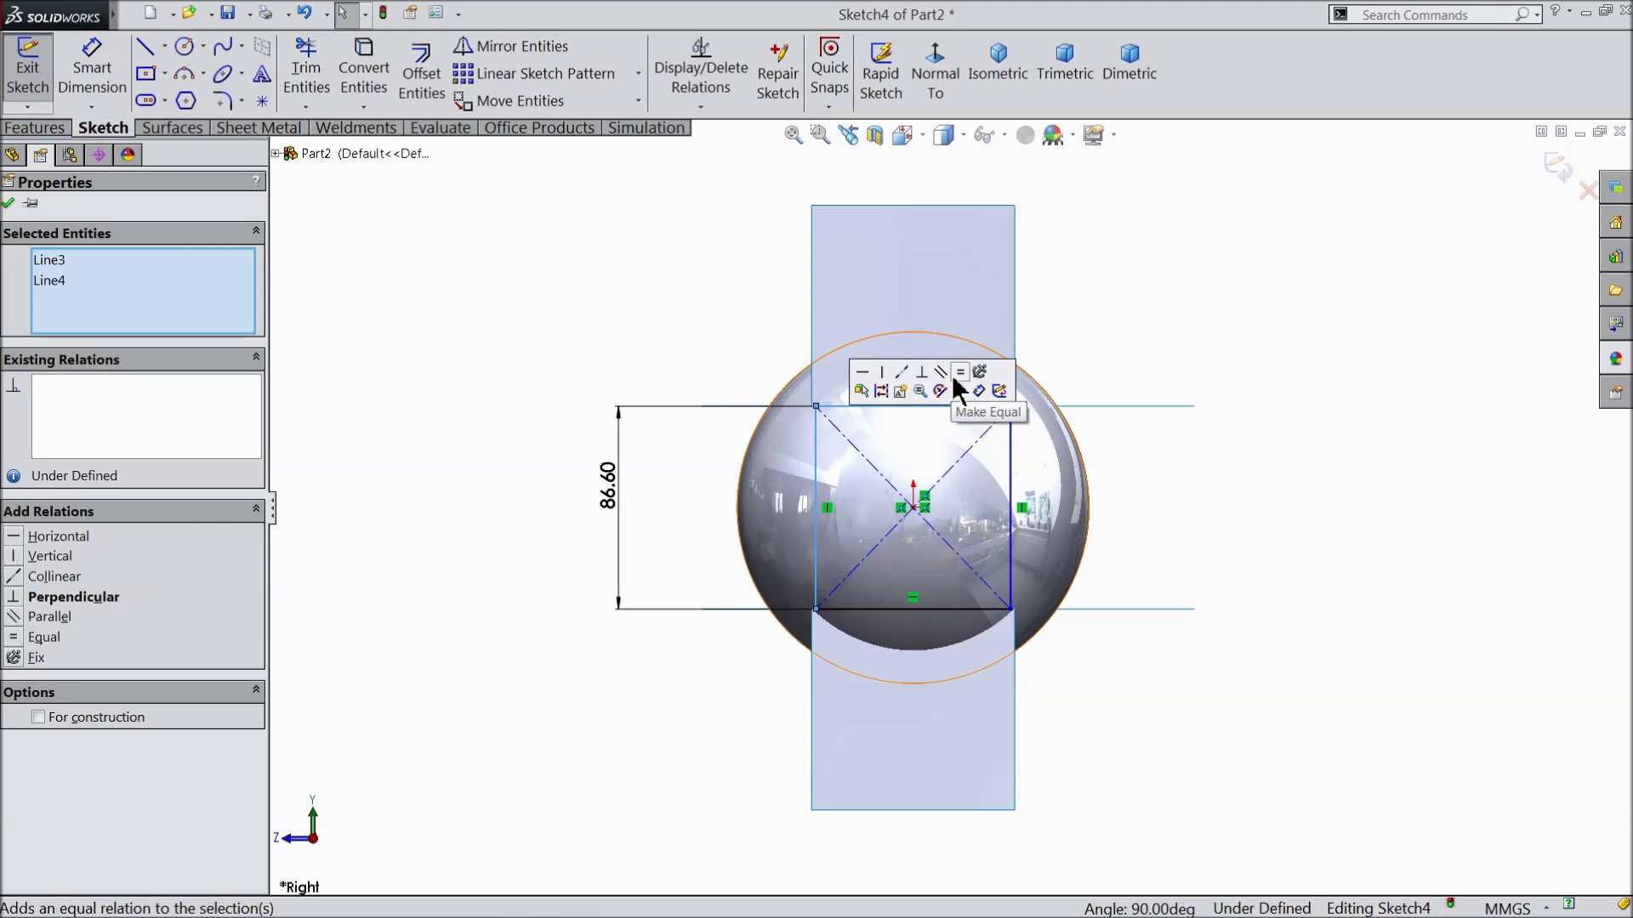
{"action": "left_click", "coordinate": [960, 374]}
{"action": "left_click", "coordinate": [368, 319]}
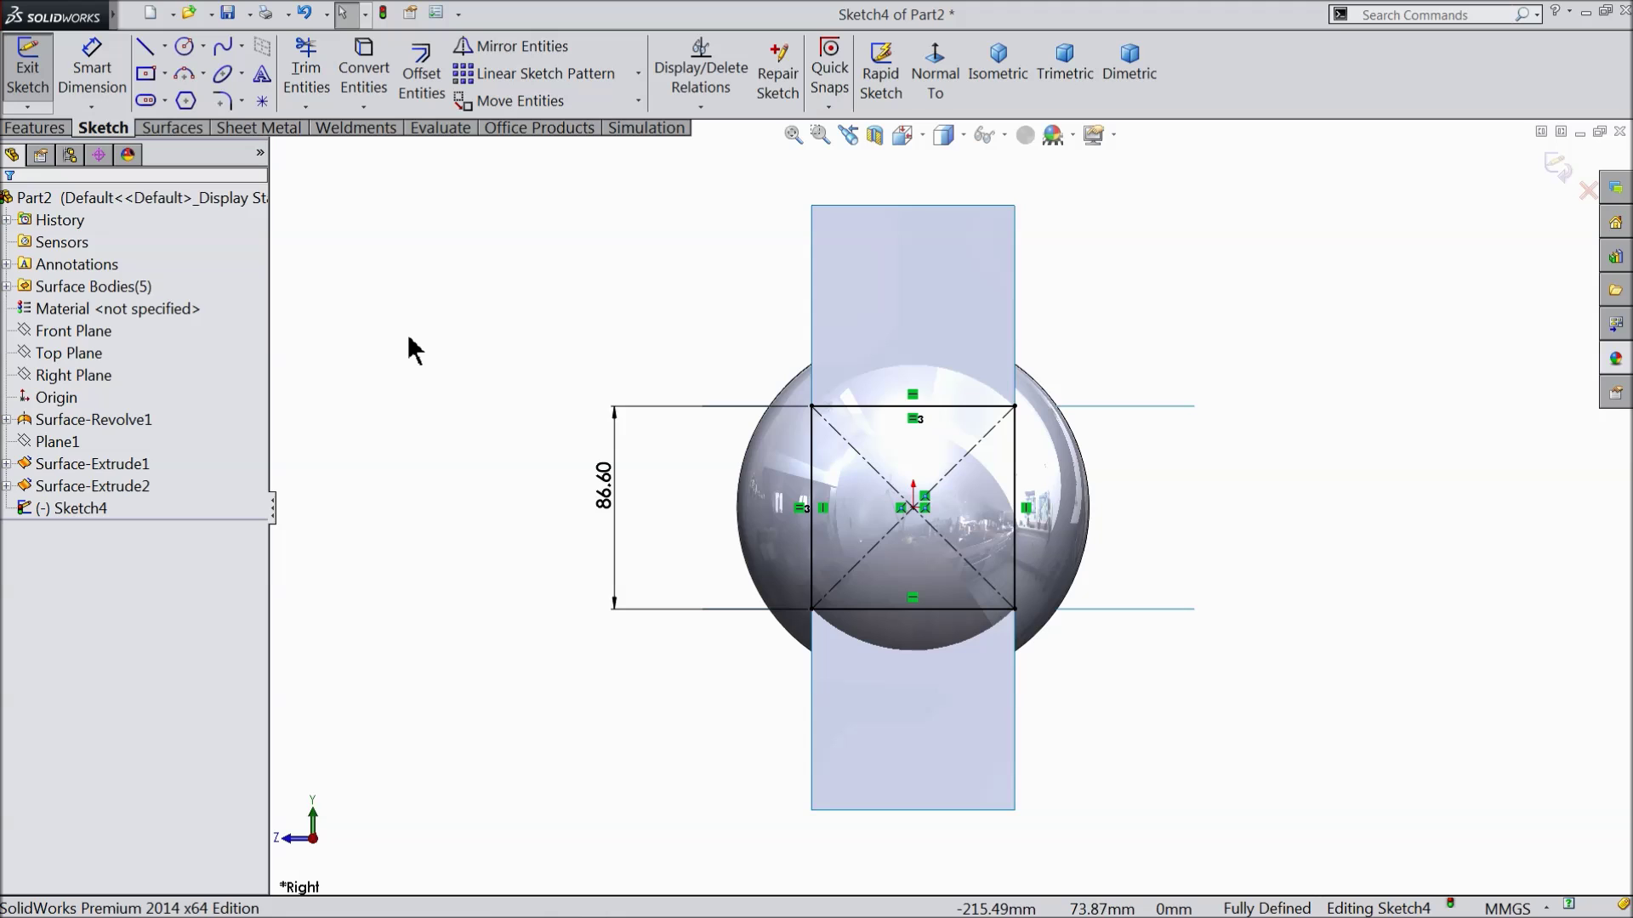
Delete the square's top and bottom lines, leaving the two vertical sides
{"action": "left_click", "coordinate": [867, 407]}
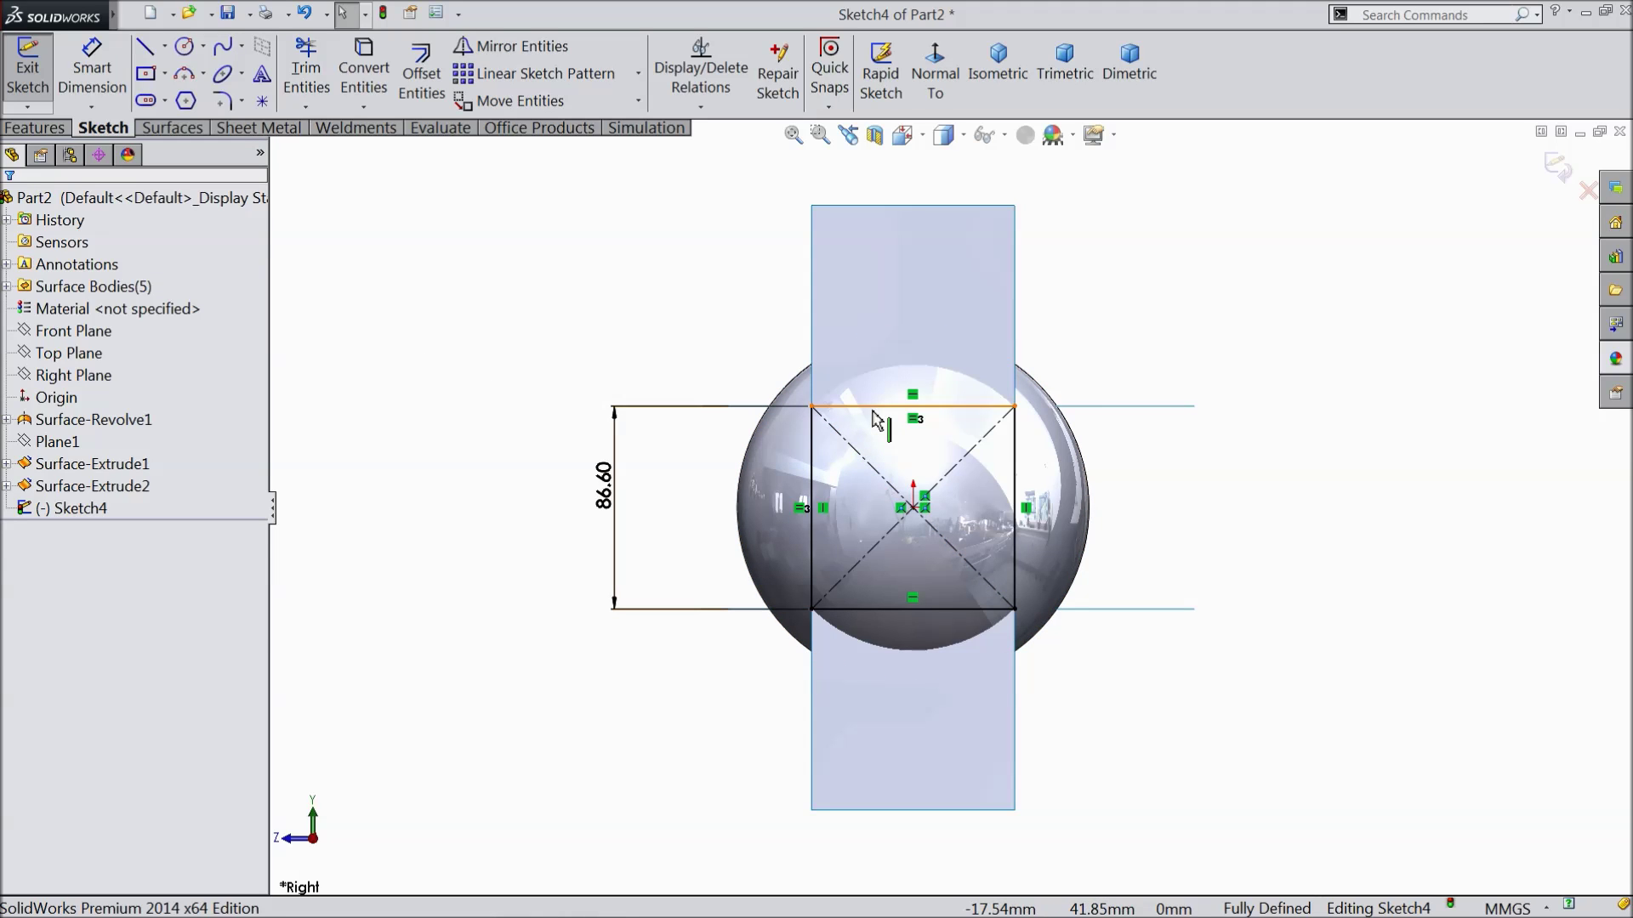
{"action": "left_click", "coordinate": [915, 609], "text": "ctrl"}
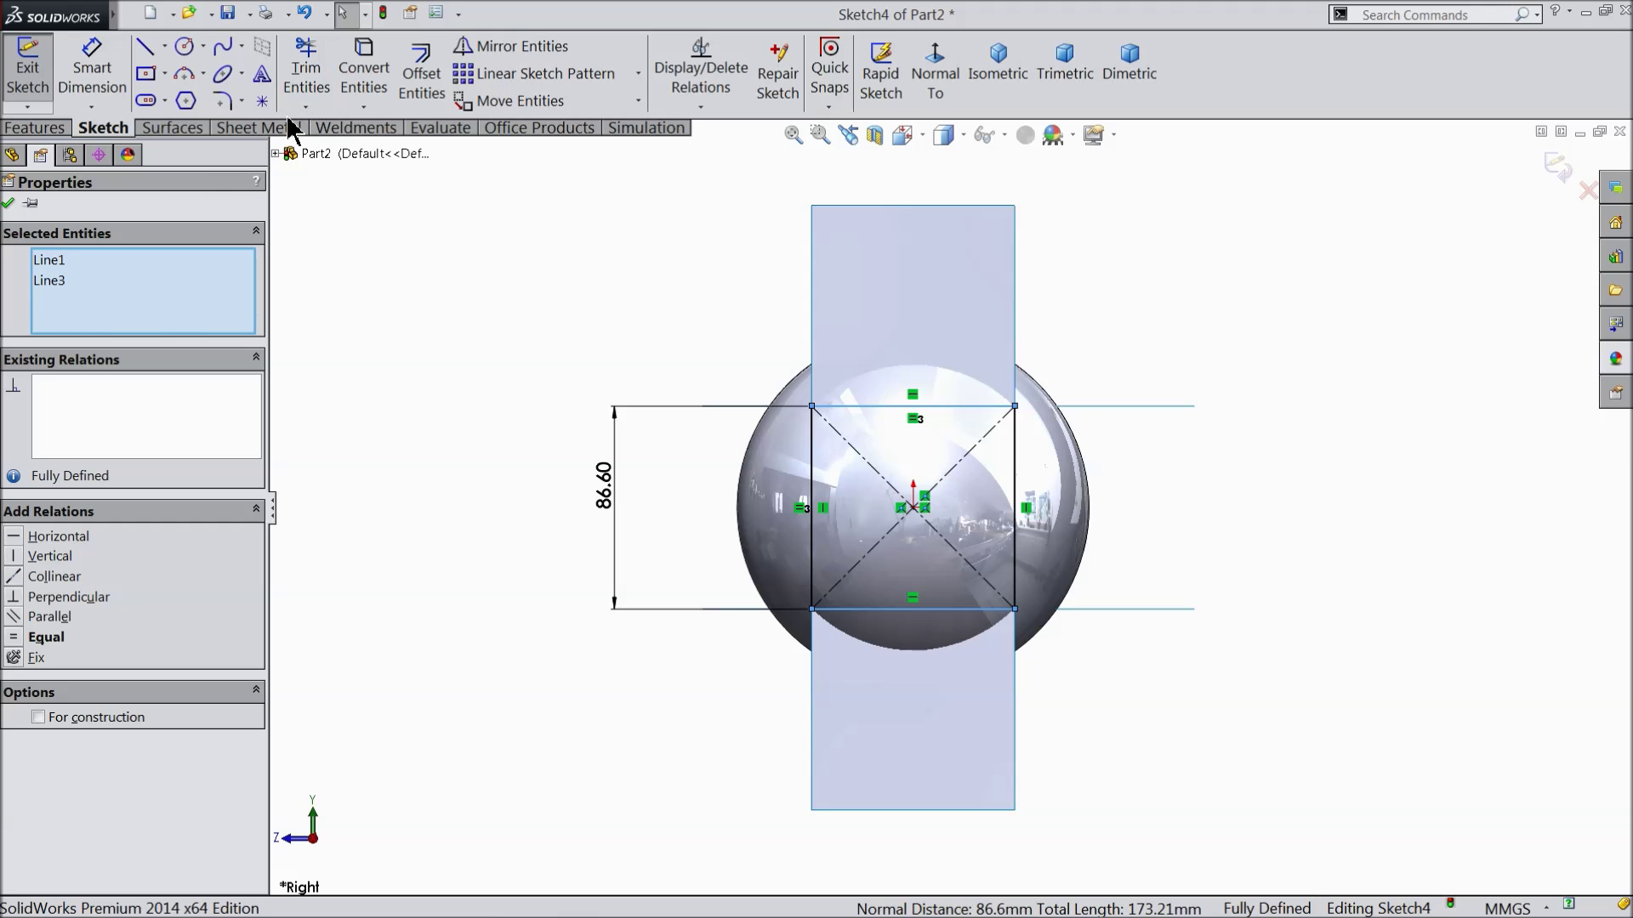
{"action": "key", "text": "Delete"}
{"action": "mouse_move", "coordinate": [538, 389]}
{"action": "middle_mouse_down"}
{"action": "mouse_move", "coordinate": [474, 394]}
{"action": "mouse_move", "coordinate": [460, 477]}
{"action": "mouse_move", "coordinate": [361, 422]}
{"action": "middle_mouse_up"}
Extrude Sketch4's lines into surfaces in both directions as Surface-Extrude3
{"action": "left_click", "coordinate": [185, 128]}
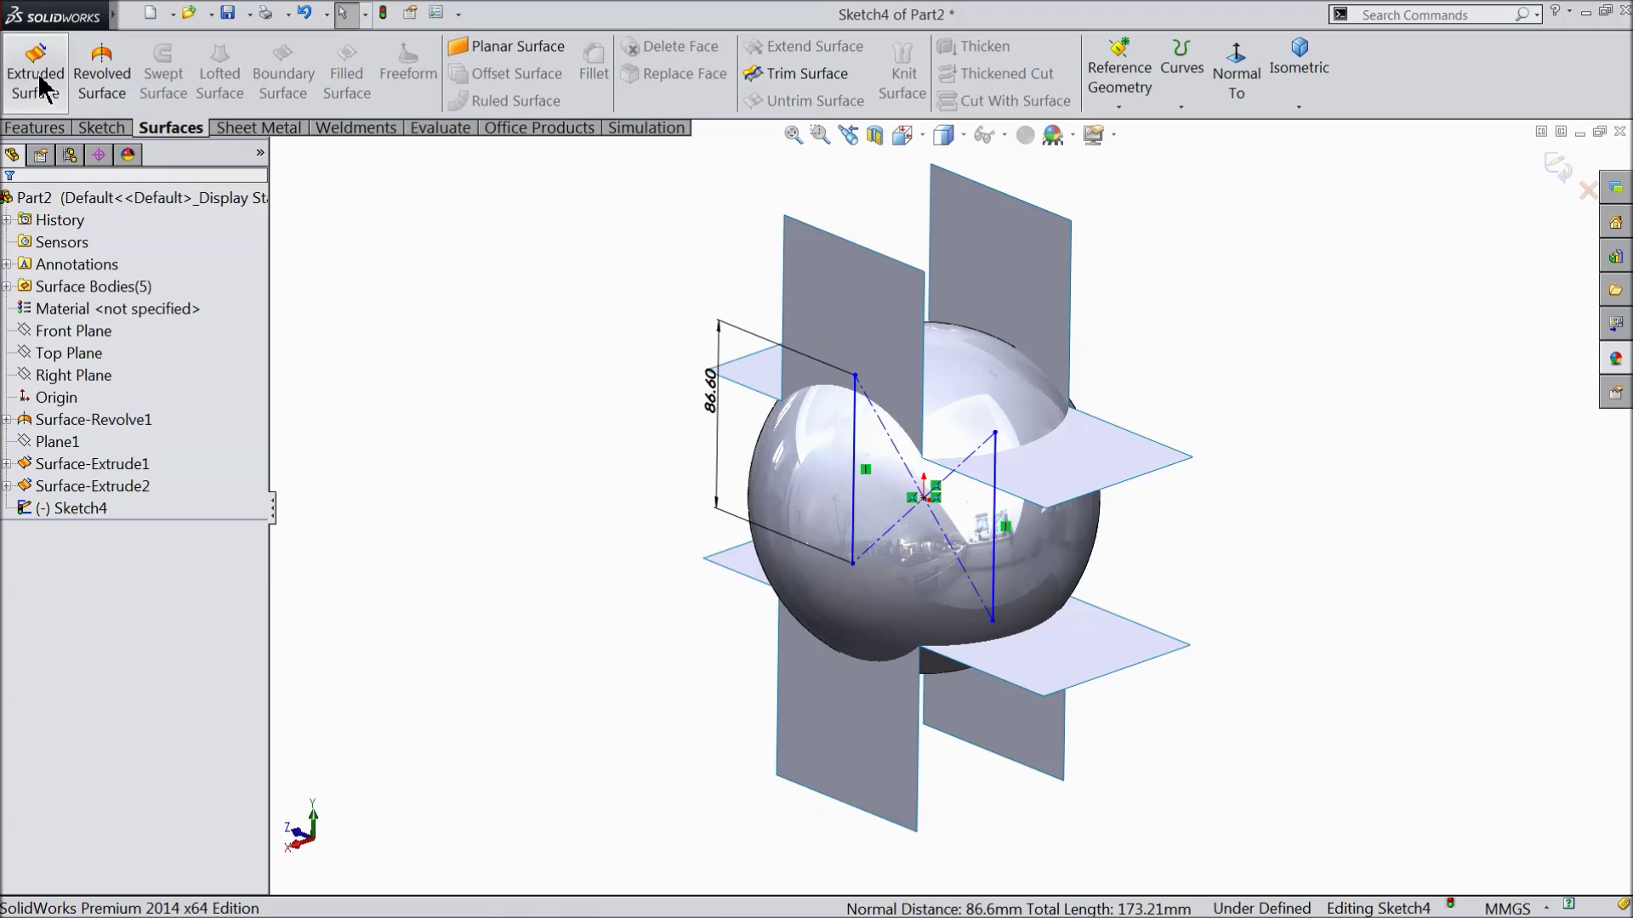
{"action": "left_click", "coordinate": [35, 75]}
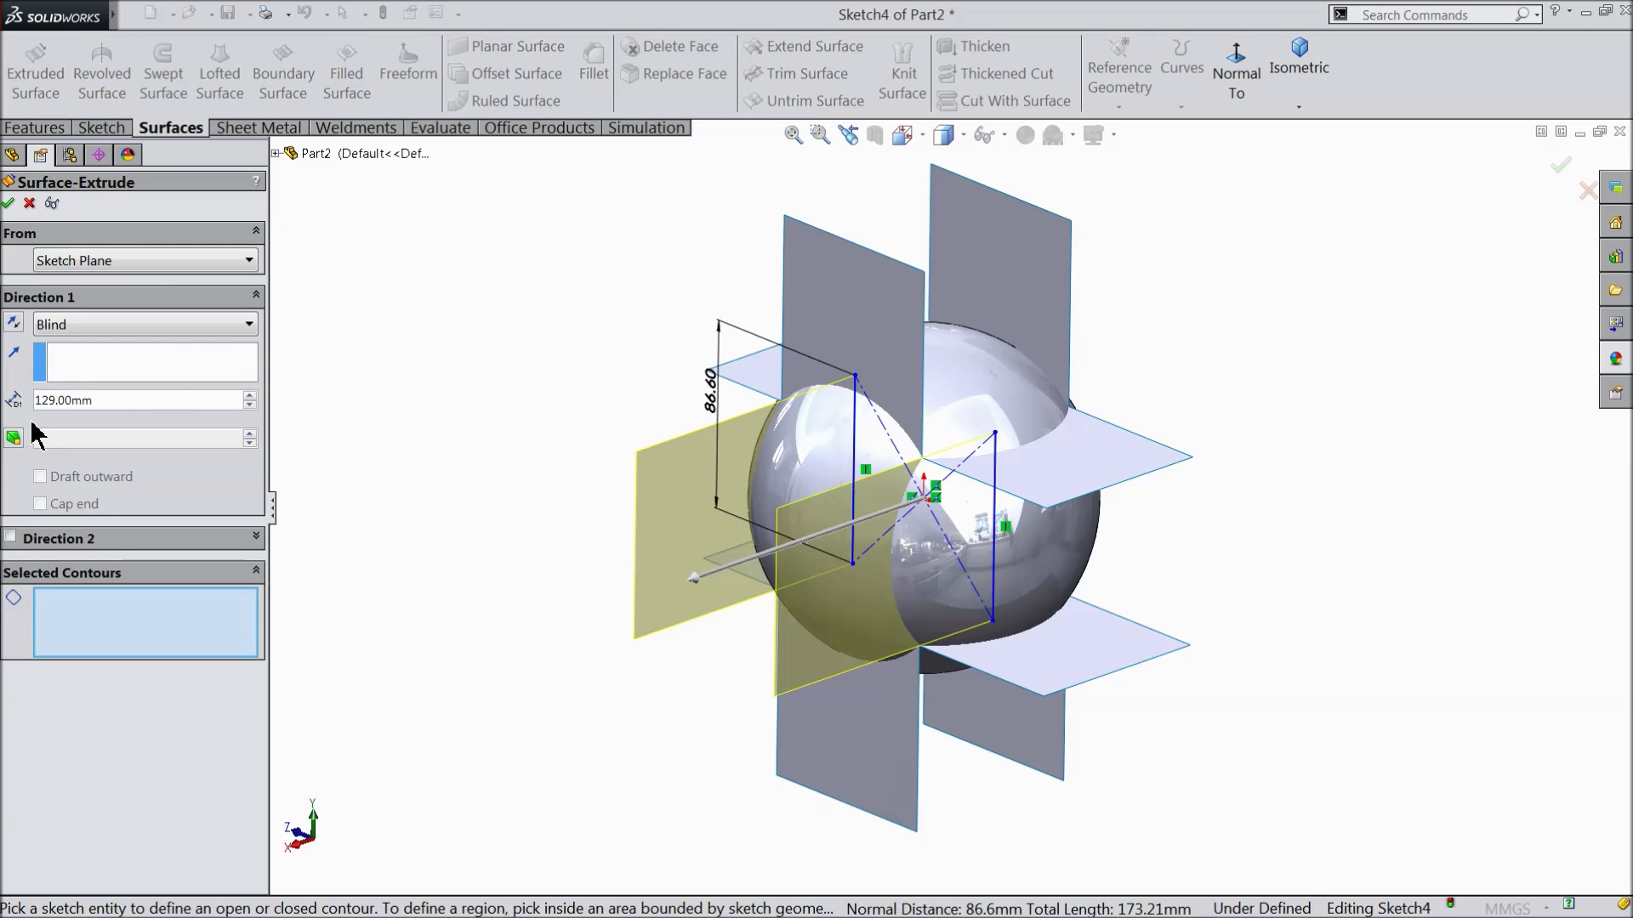
{"action": "left_click", "coordinate": [10, 536]}
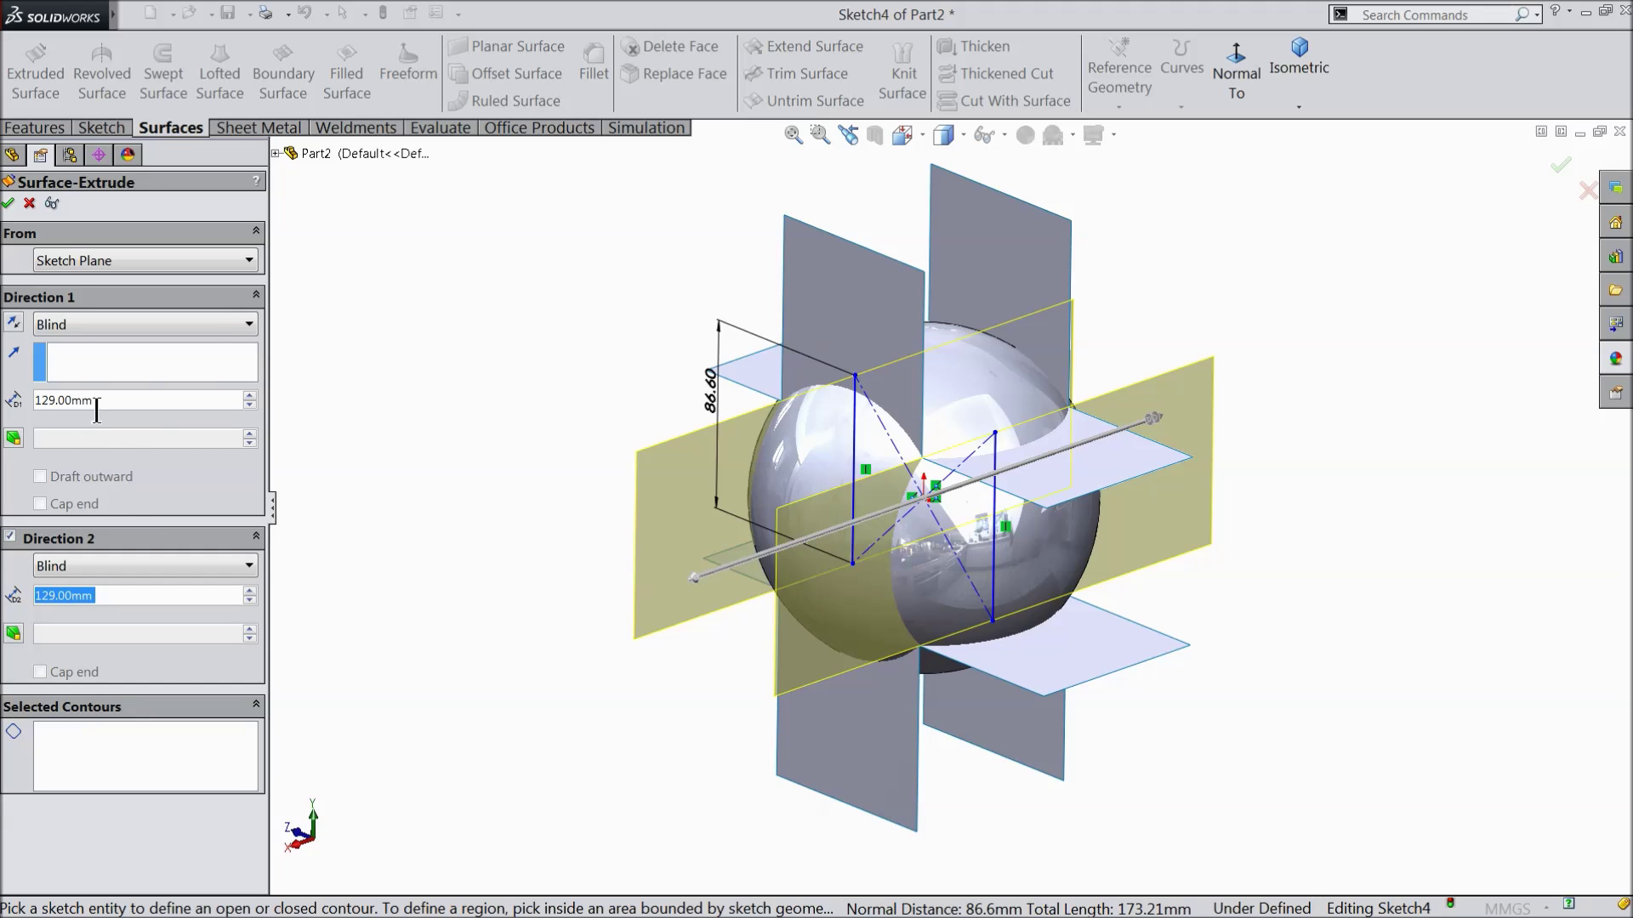
{"action": "left_click", "coordinate": [8, 204]}
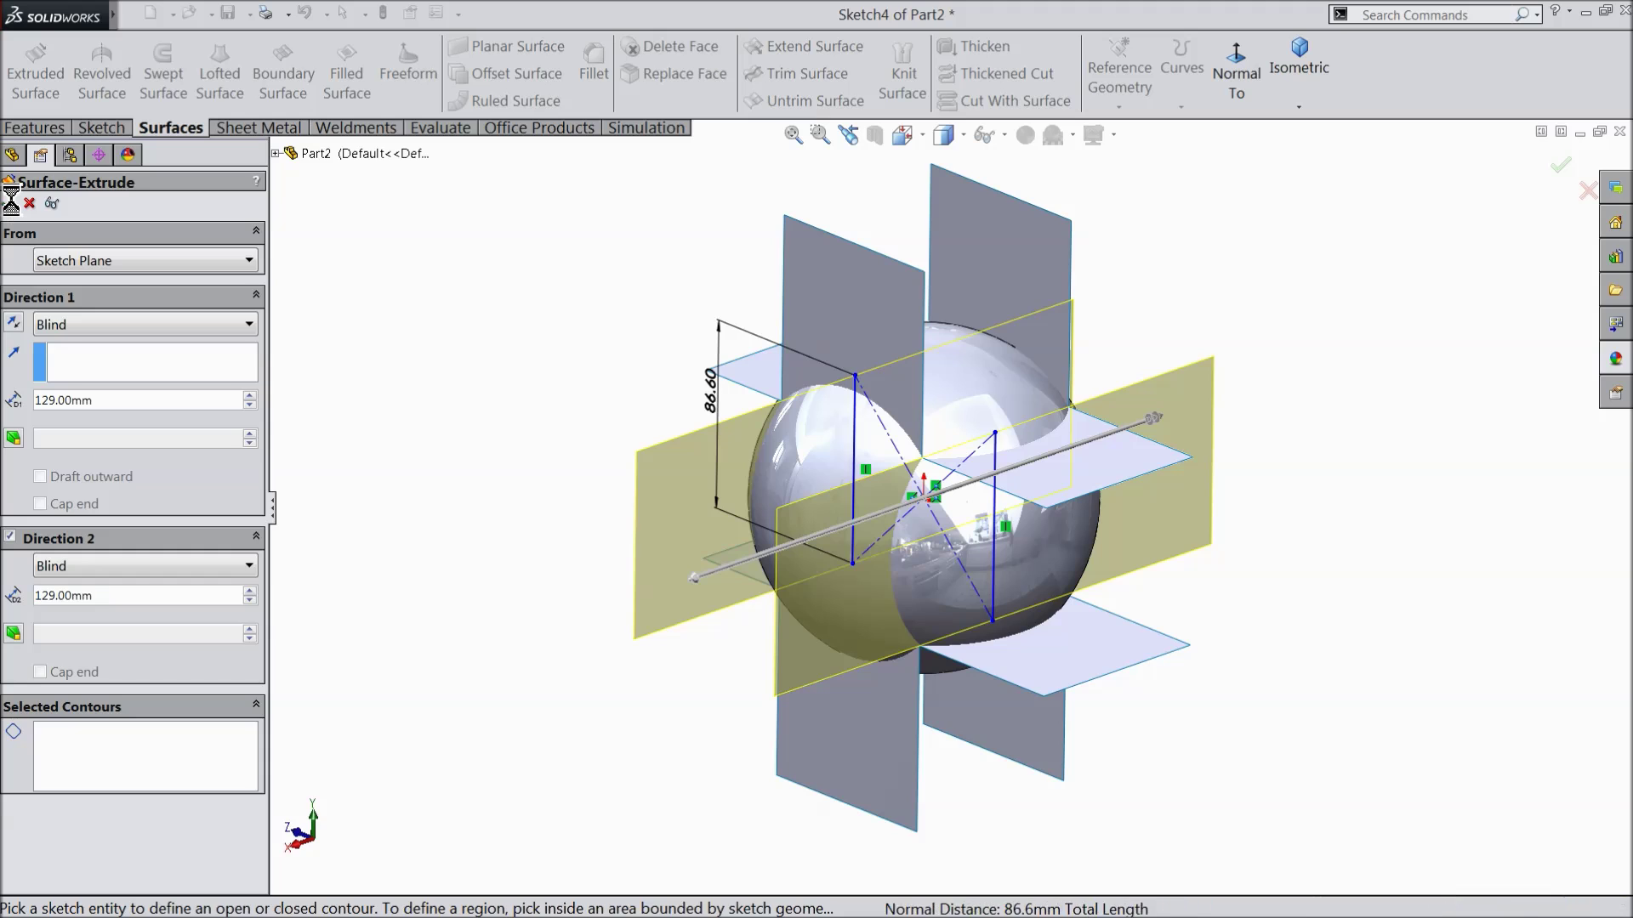
{"action": "middle_click_drag", "start_coordinate": [533, 491], "coordinate": [554, 518]}
{"action": "scroll", "coordinate": [822, 535], "scroll_direction": "down", "scroll_amount": 2}
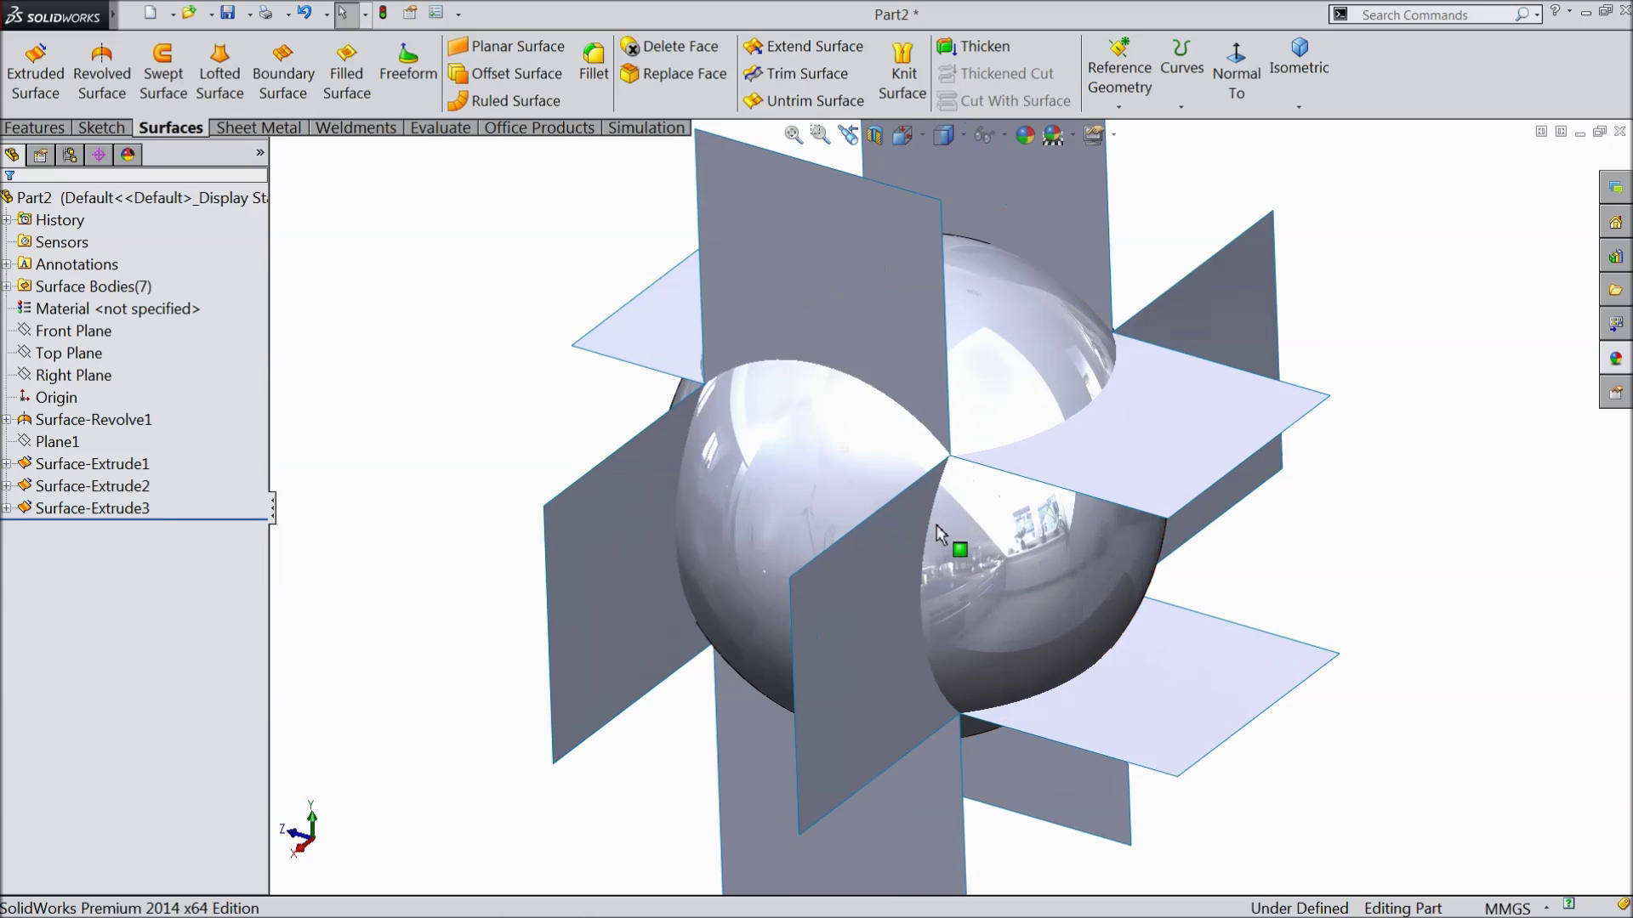
Switch to isometric, inspect the sphere, and show the Sketch / 3D Sketch choice
{"action": "left_click", "coordinate": [1296, 67]}
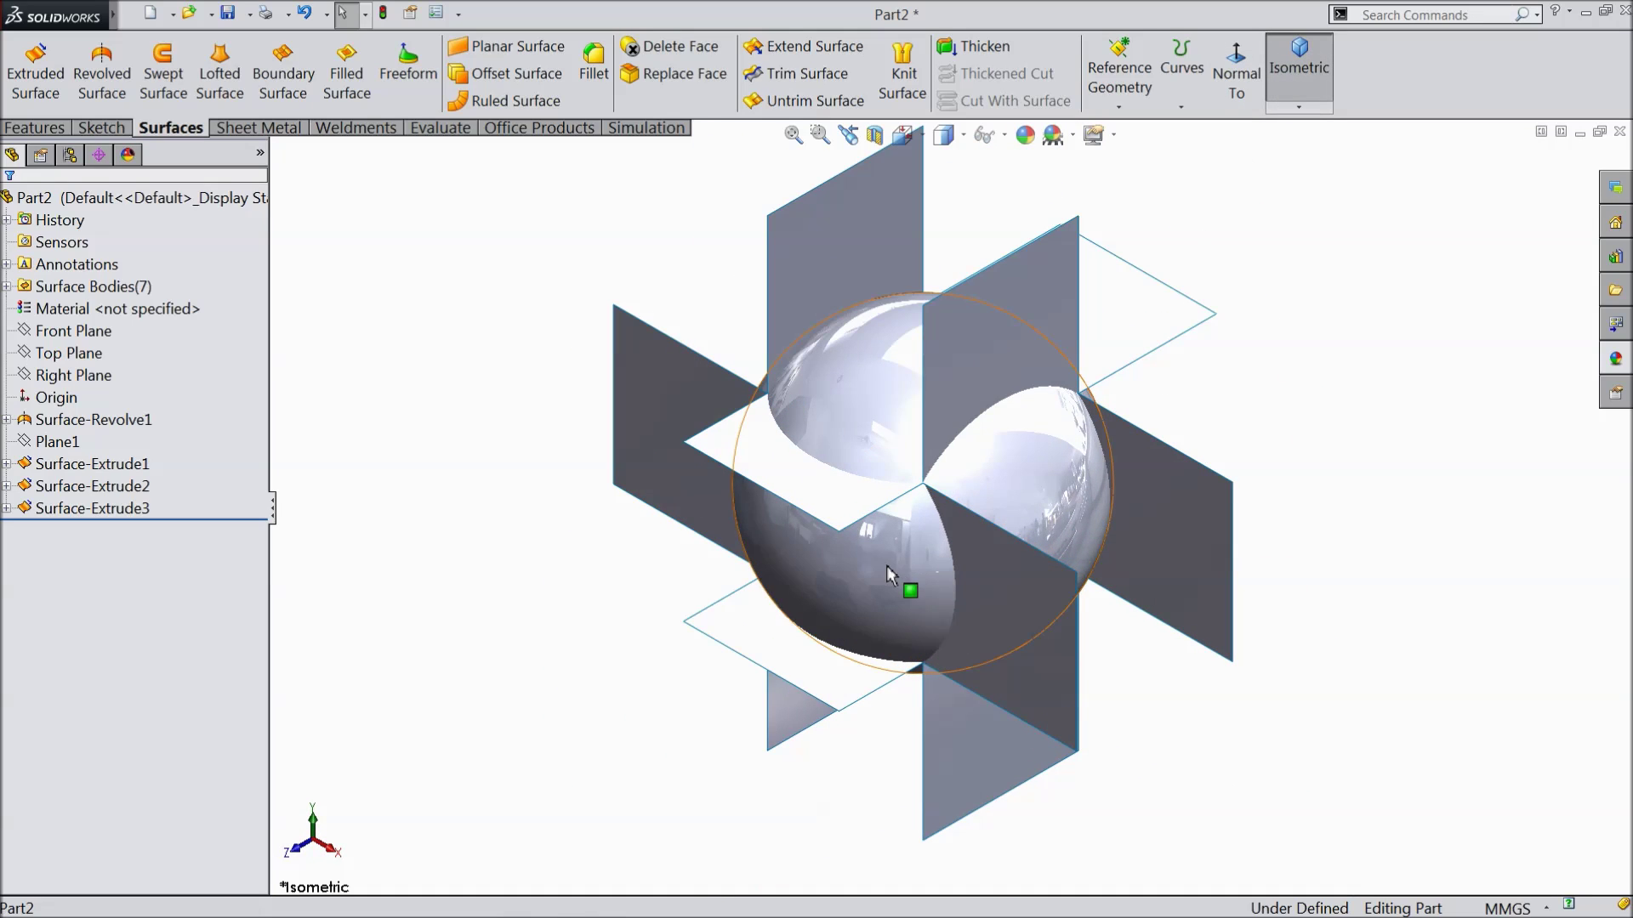
{"action": "left_click", "coordinate": [835, 557]}
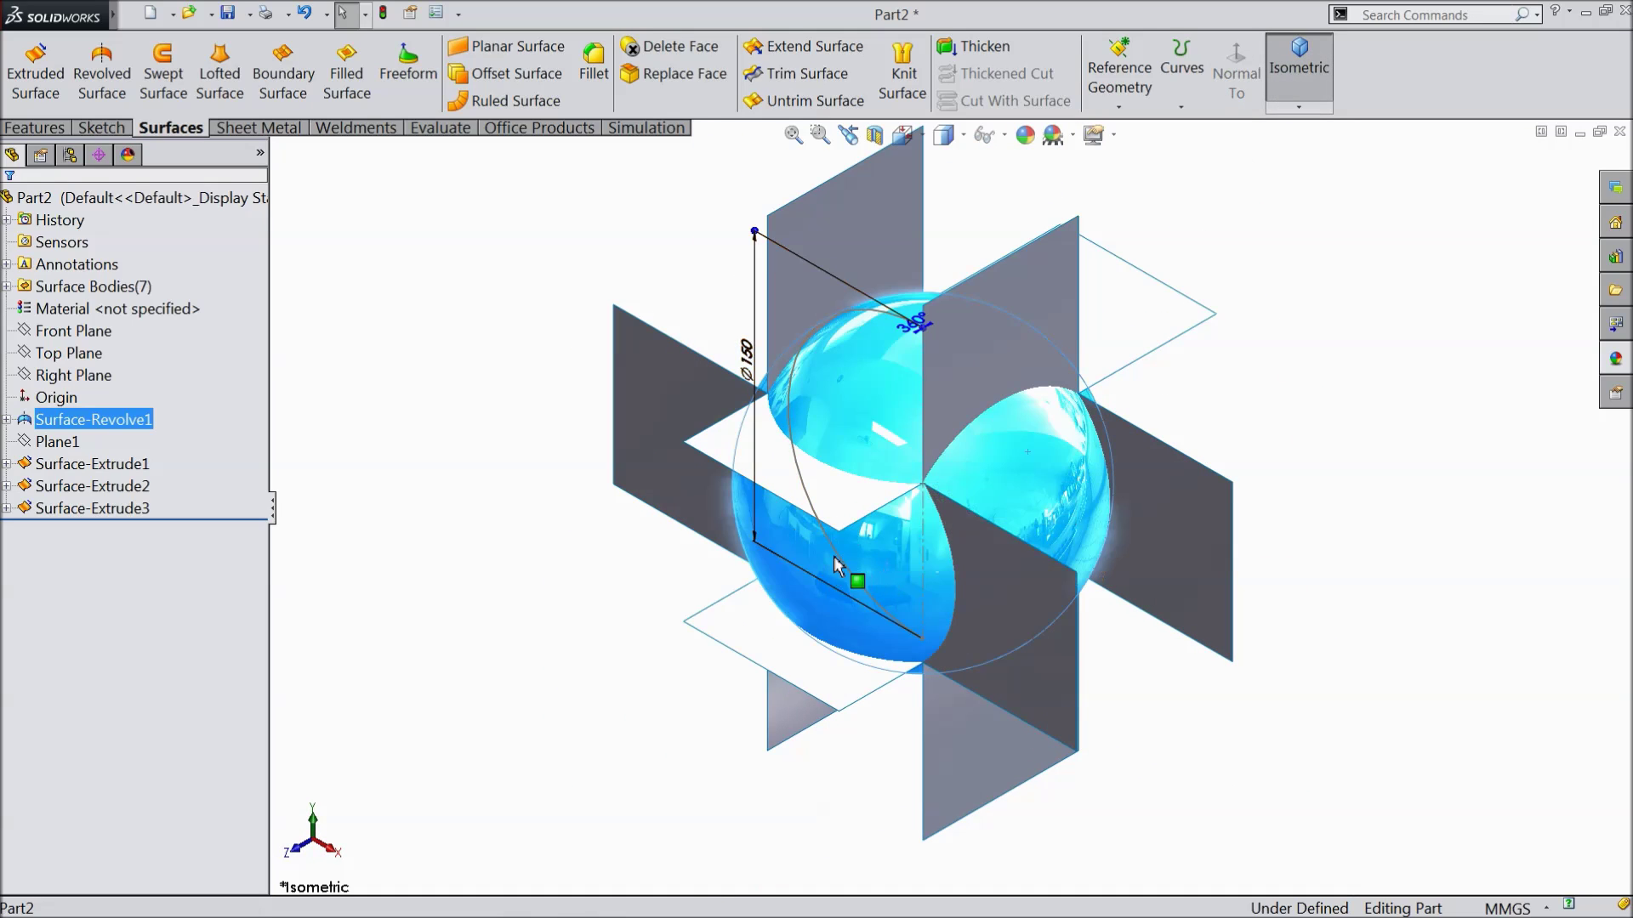
{"action": "left_click", "coordinate": [598, 532]}
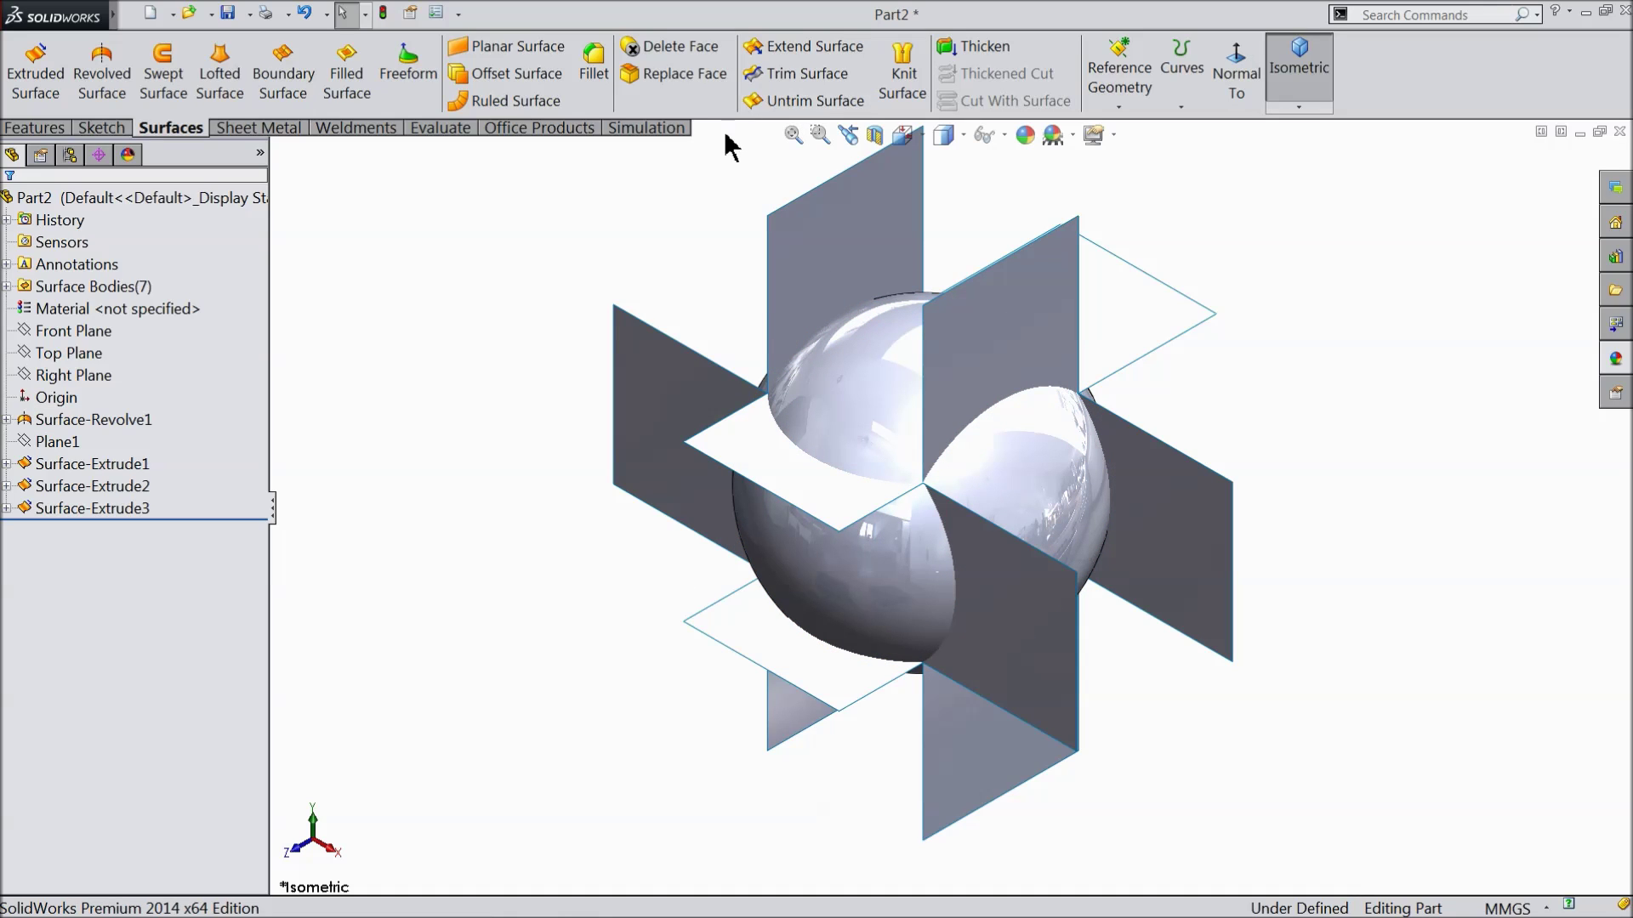
{"action": "mouse_move", "coordinate": [754, 540]}
{"action": "middle_mouse_down"}
{"action": "mouse_move", "coordinate": [747, 474]}
{"action": "mouse_move", "coordinate": [838, 536]}
{"action": "mouse_move", "coordinate": [936, 558]}
{"action": "middle_mouse_up"}
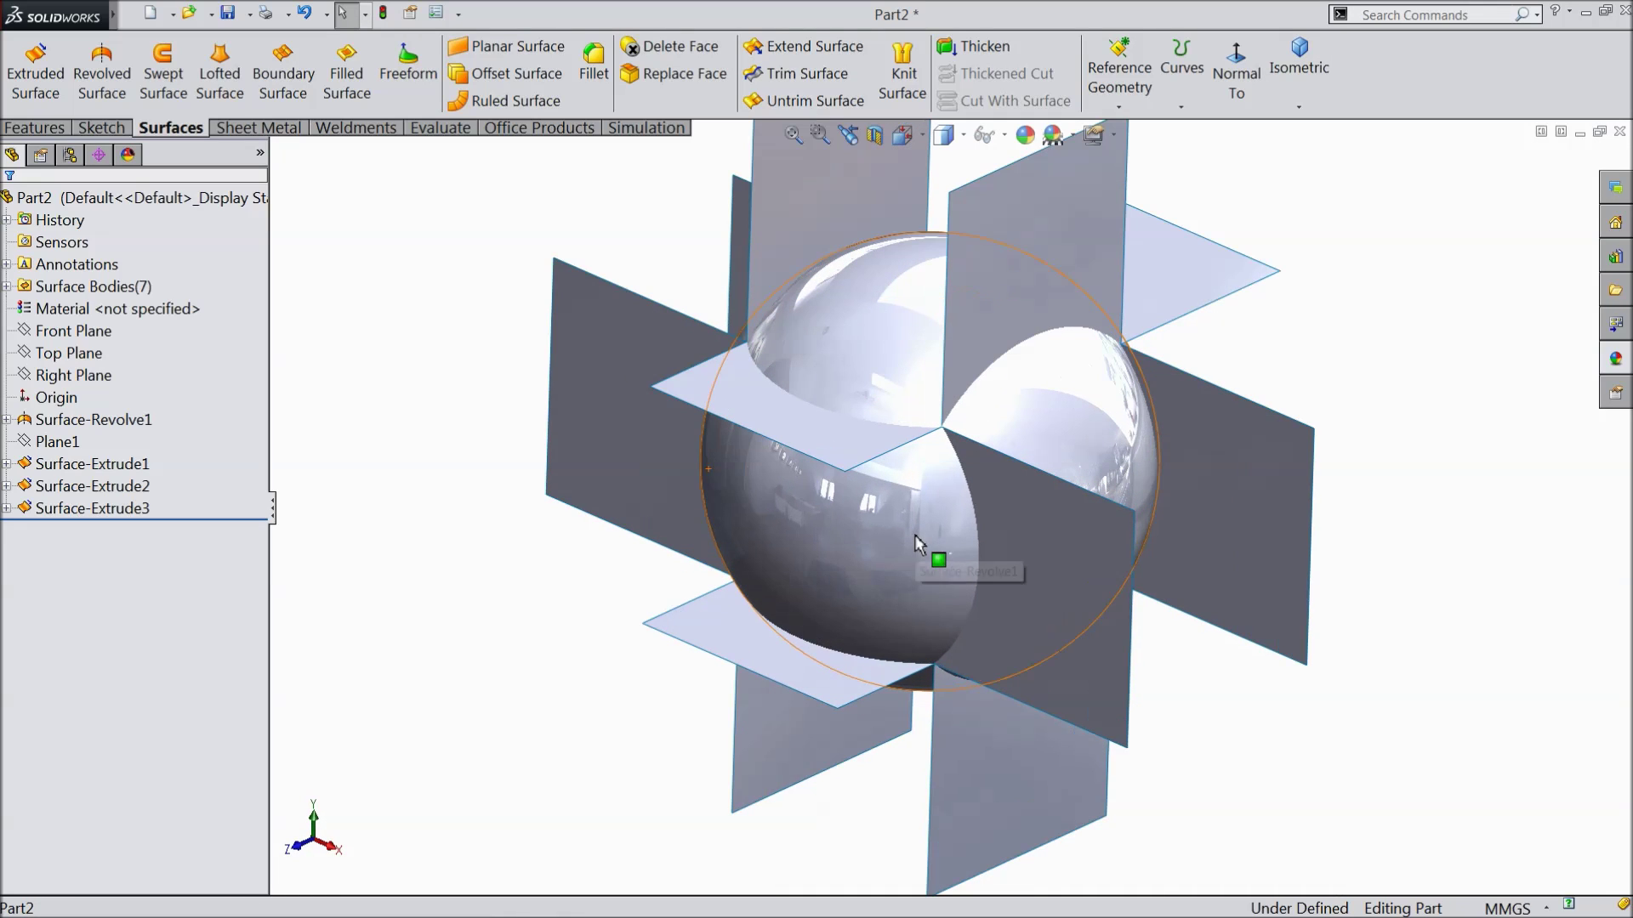
{"action": "left_click", "coordinate": [101, 127]}
{"action": "left_click", "coordinate": [27, 107]}
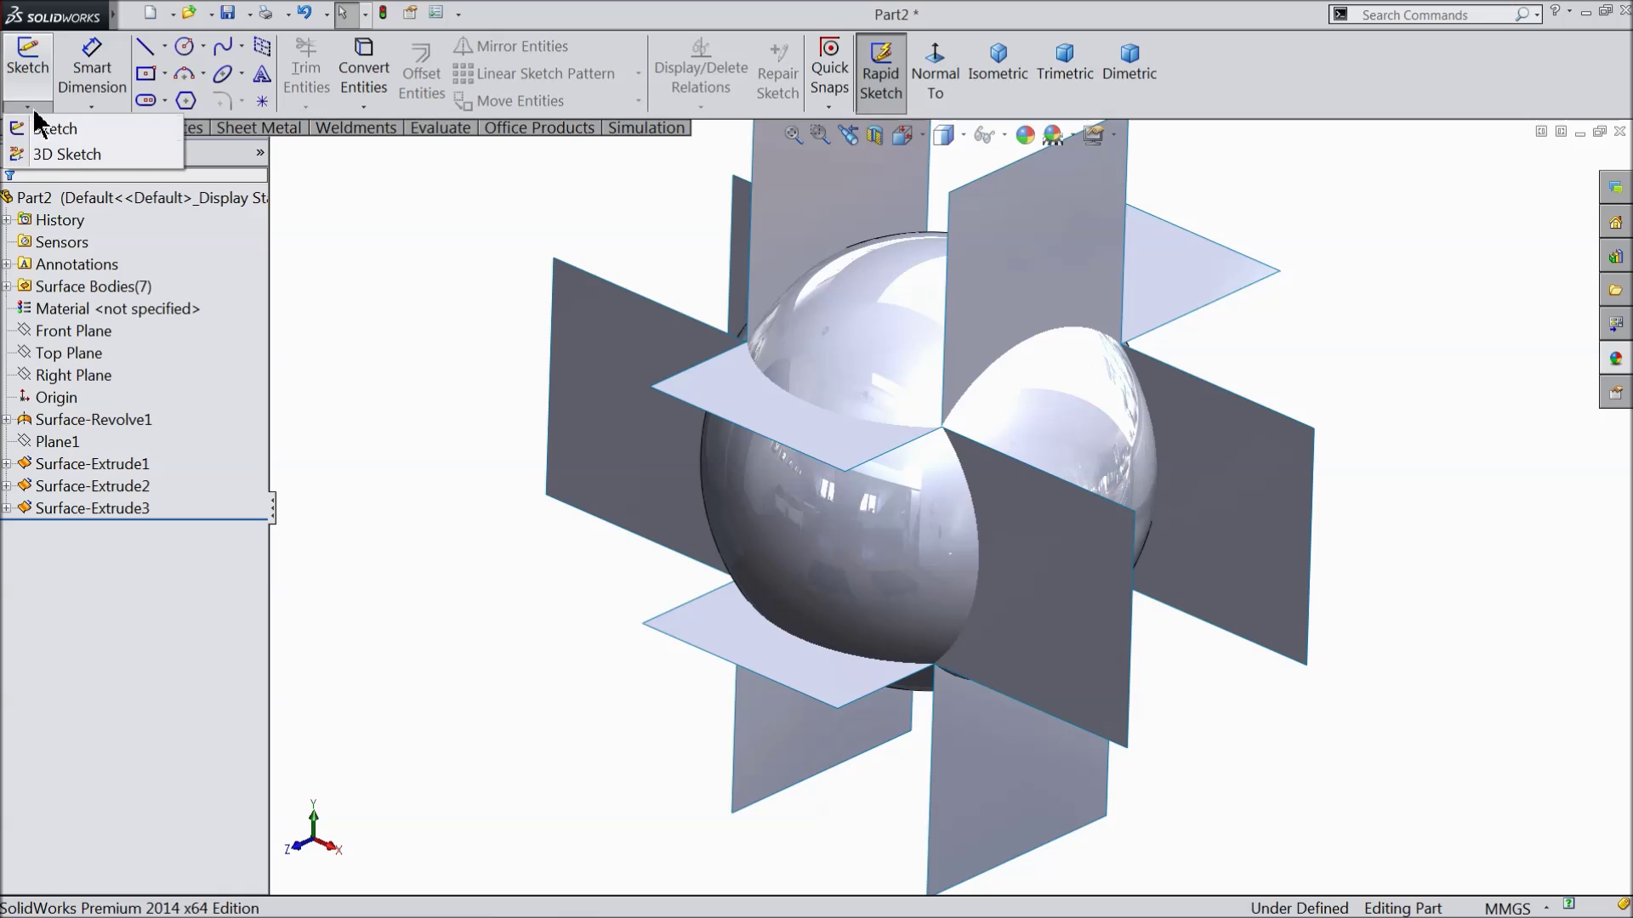
Start the new 3D sketch 3DSketch1 and find Intersection Curve under Tools > Sketch Tools
{"action": "left_click", "coordinate": [74, 166]}
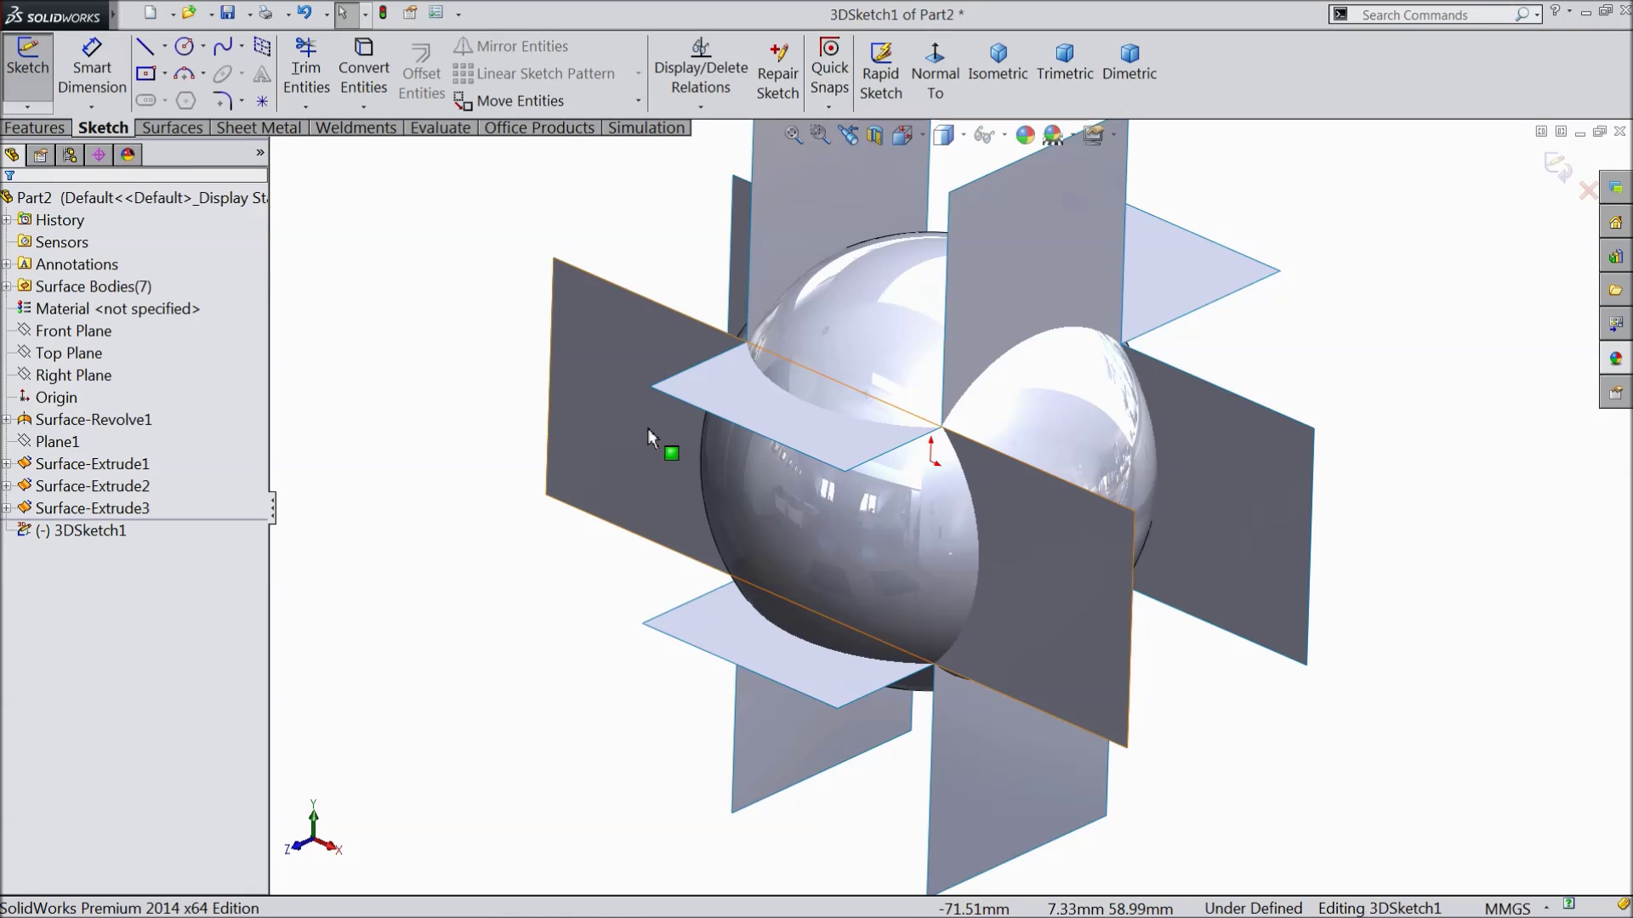
{"action": "left_click", "coordinate": [251, 17]}
{"action": "mouse_move", "coordinate": [309, 17]}
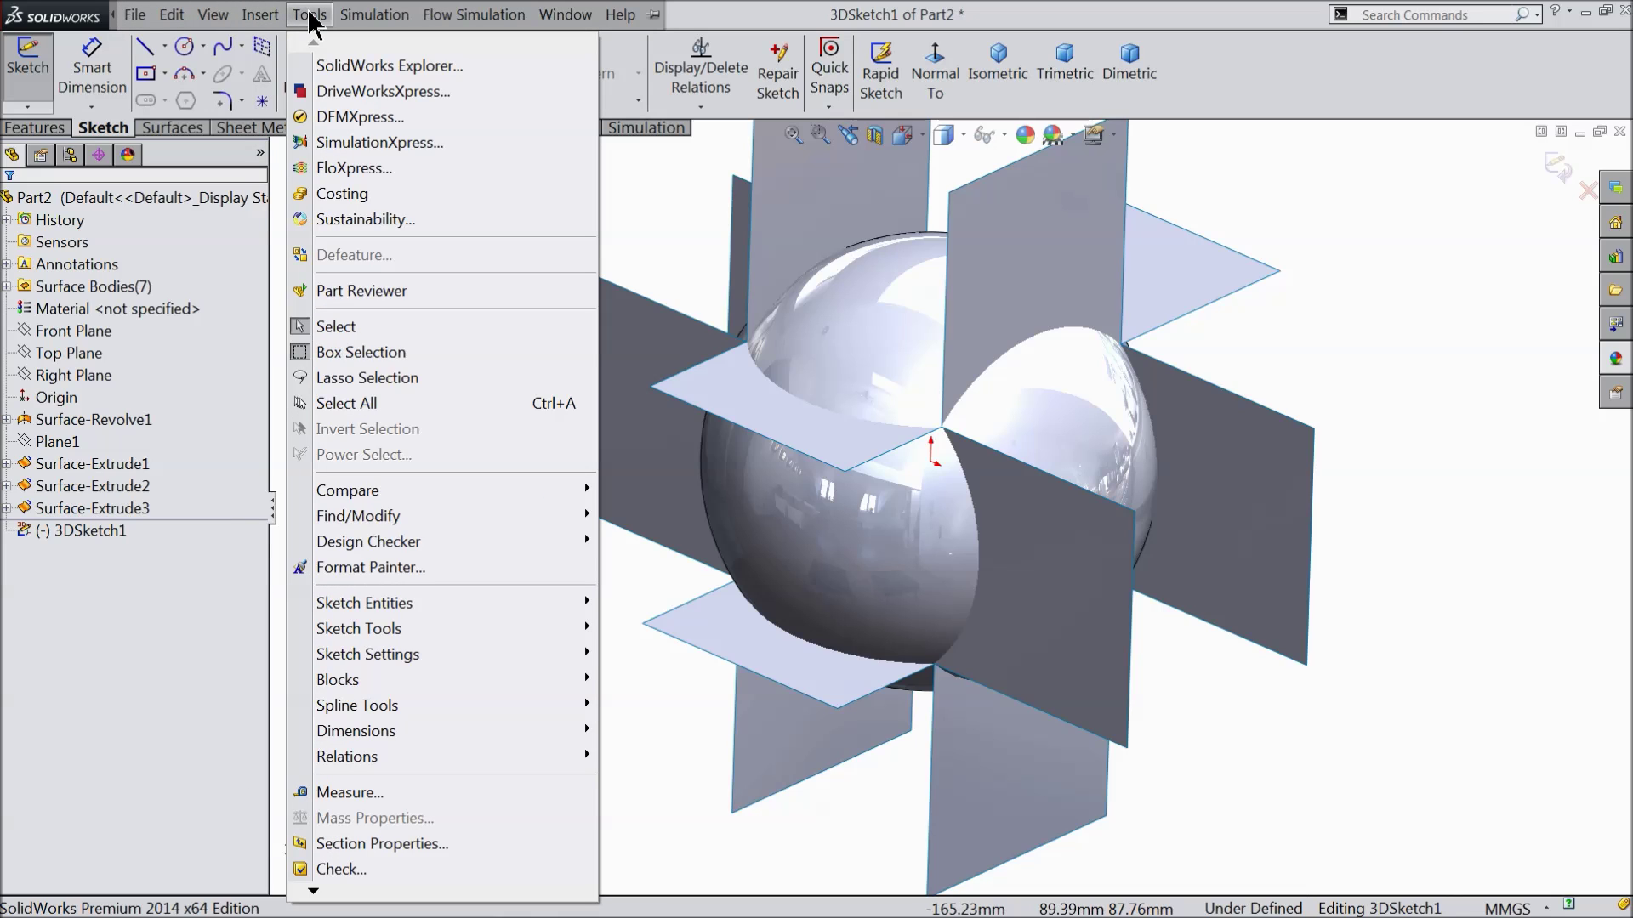
{"action": "mouse_move", "coordinate": [430, 629]}
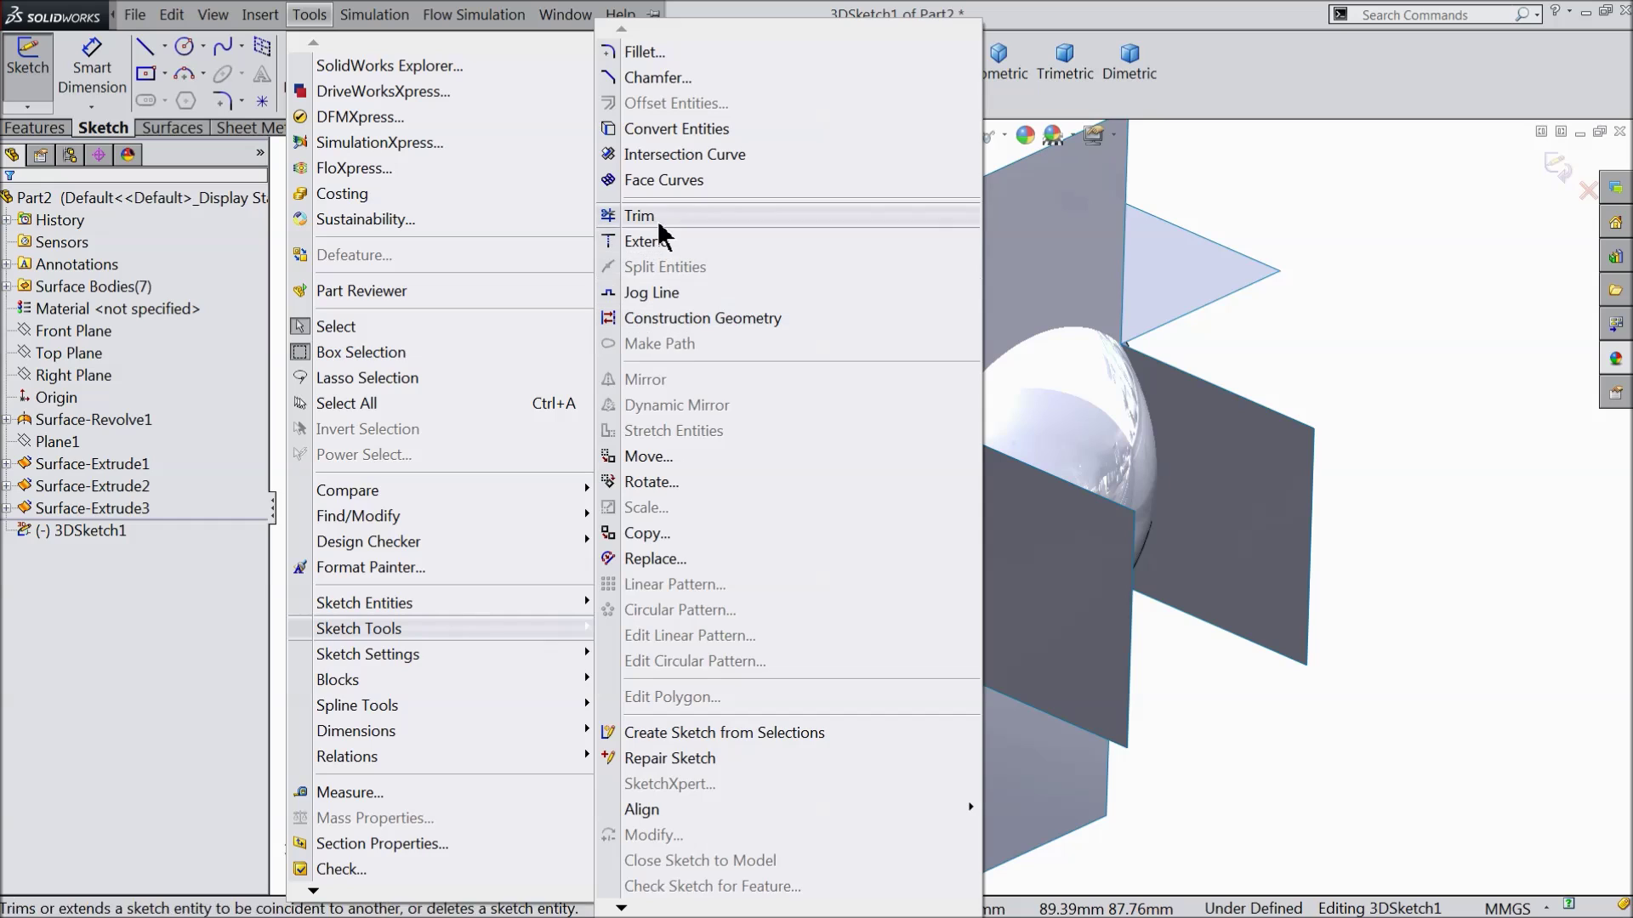
Create intersection curves where the sphere meets the upper and lower horizontal planes
{"action": "left_click", "coordinate": [689, 156]}
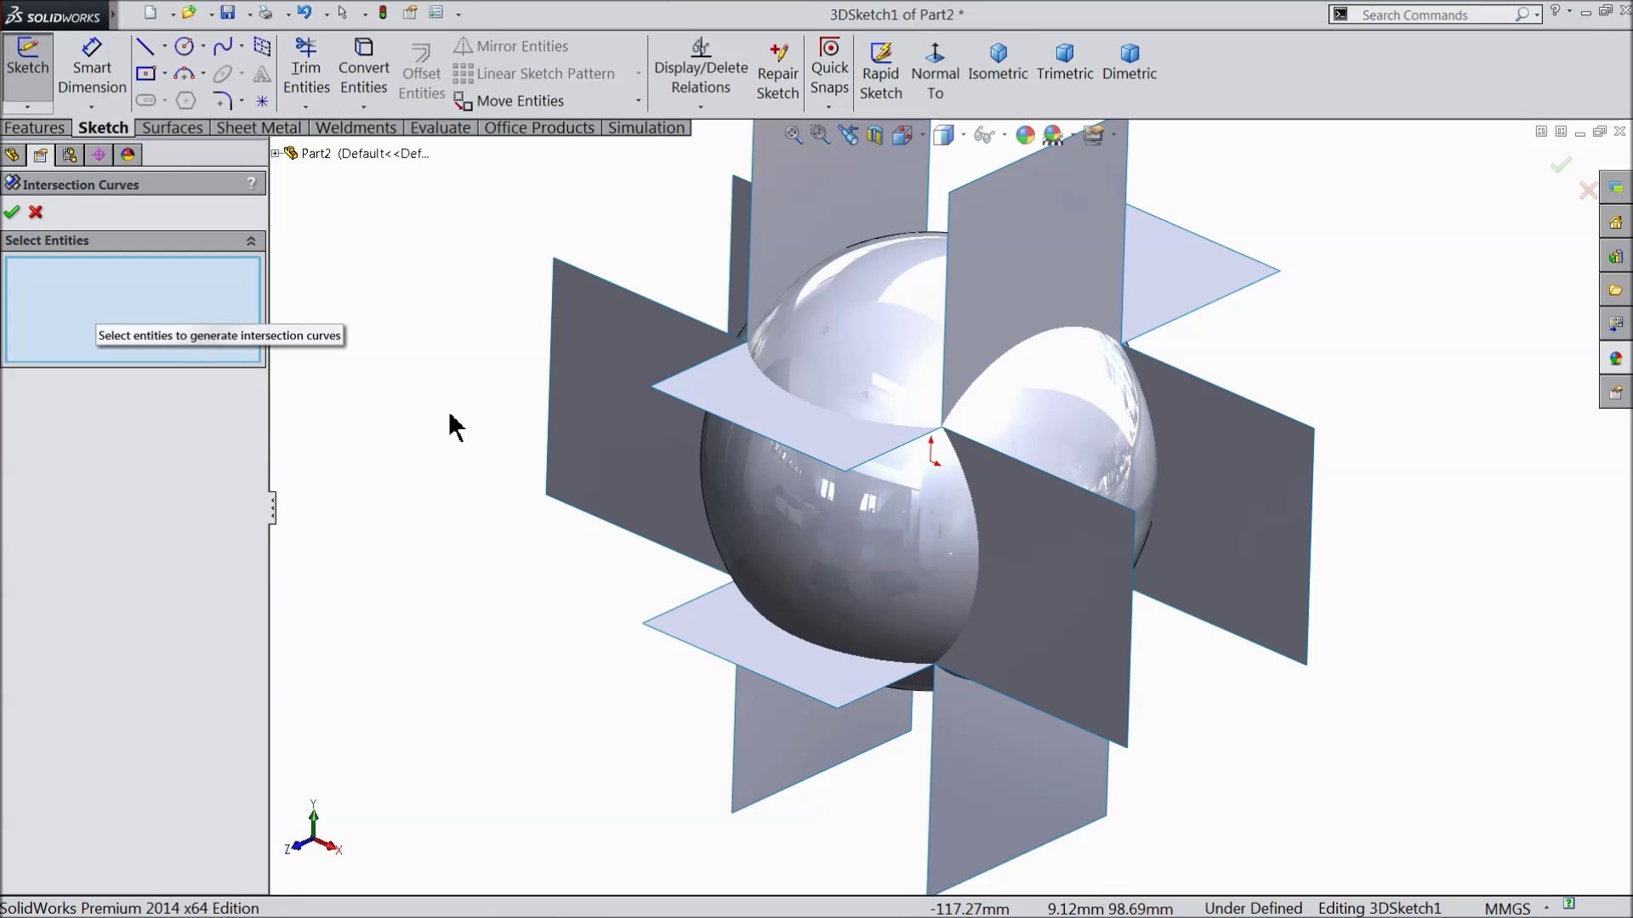
{"action": "left_click", "coordinate": [876, 385]}
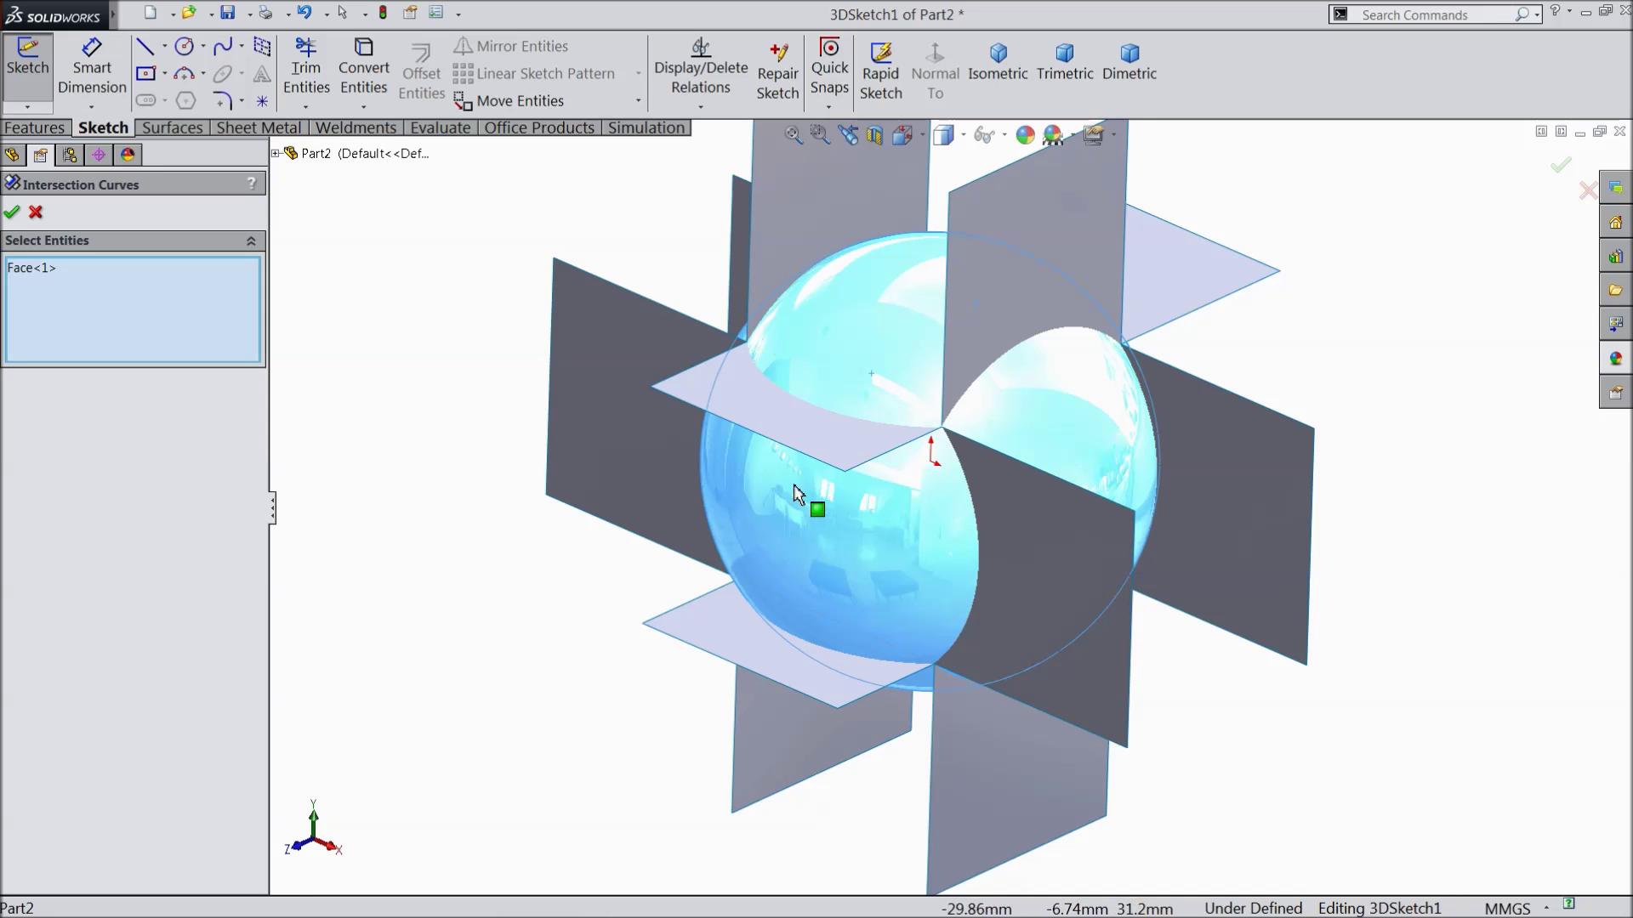
{"action": "left_click", "coordinate": [814, 448]}
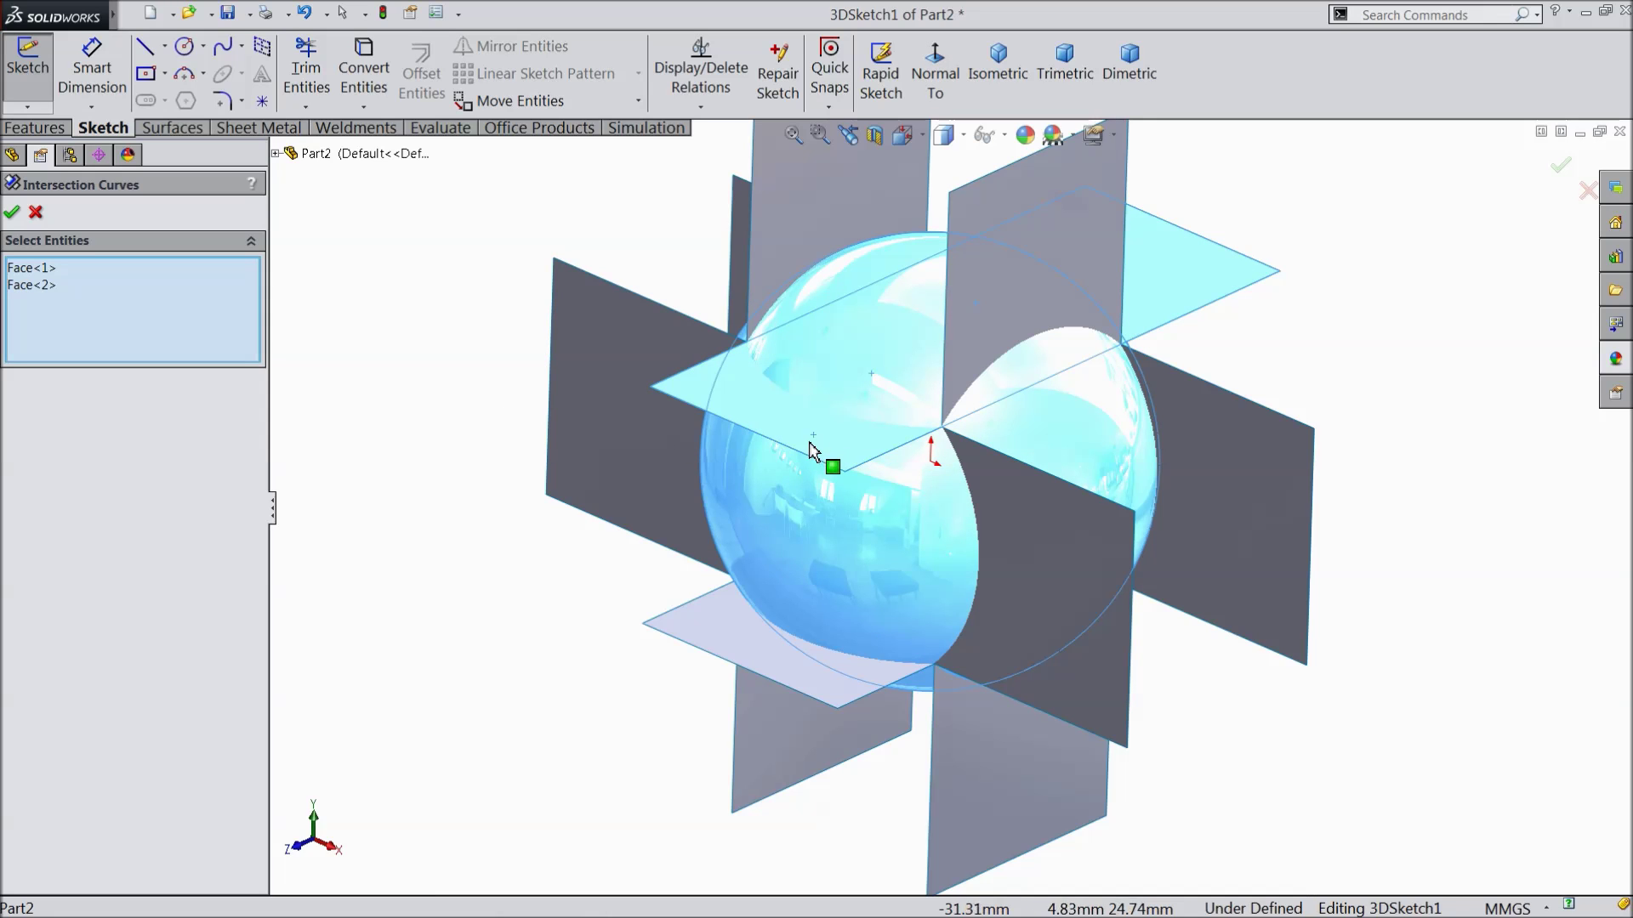
{"action": "left_click", "coordinate": [764, 656]}
{"action": "left_click", "coordinate": [10, 214]}
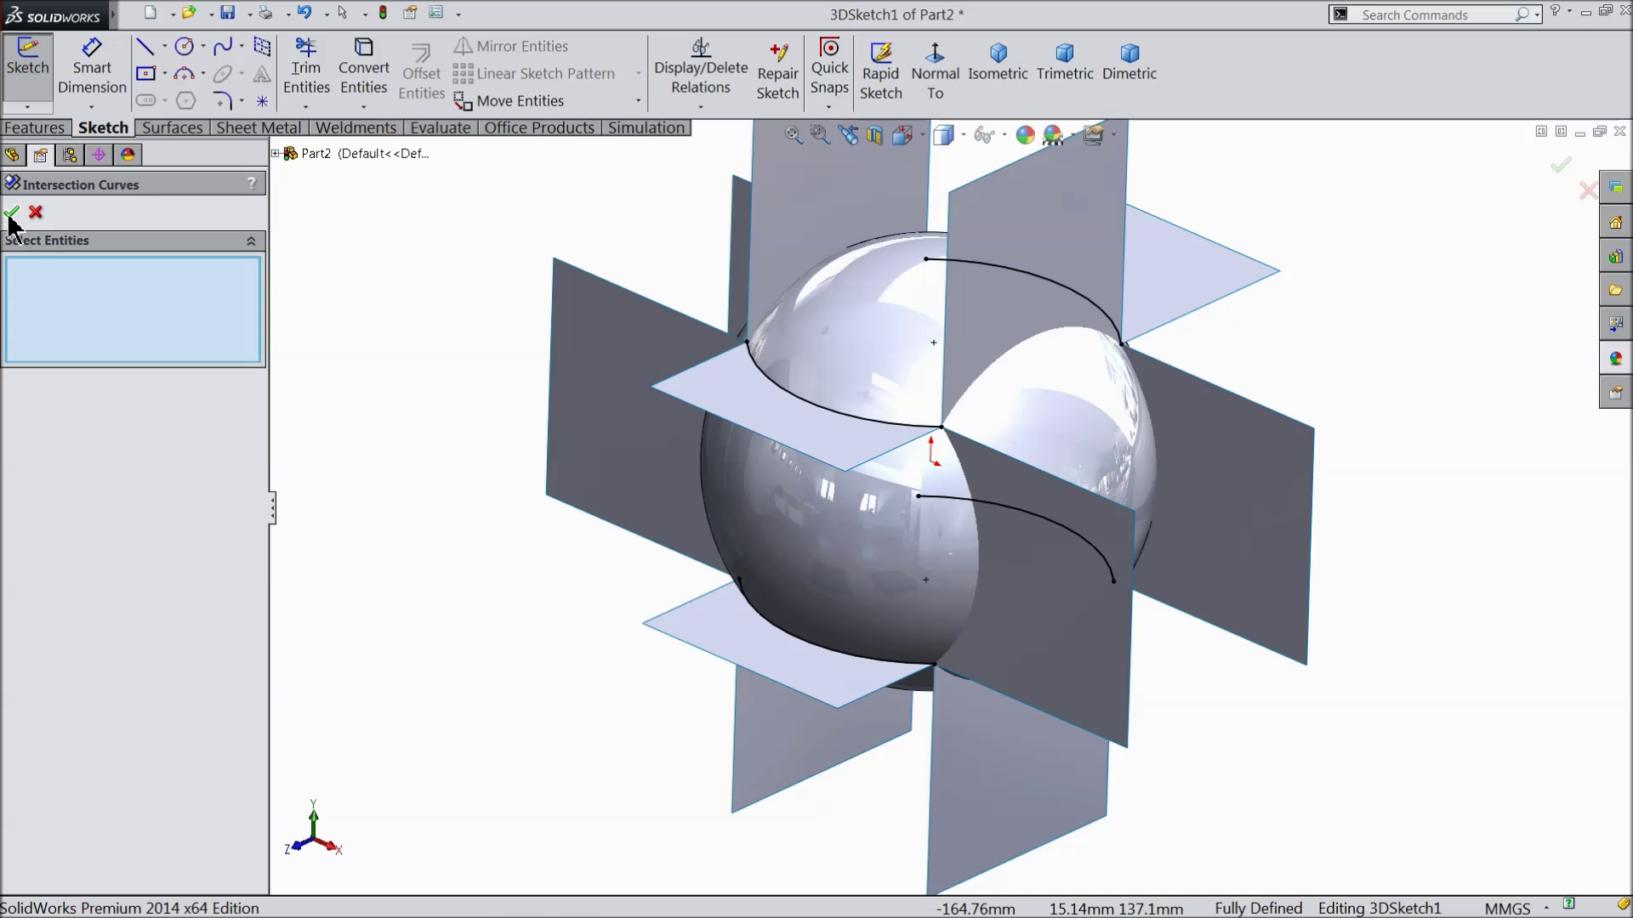
{"action": "mouse_move", "coordinate": [643, 618]}
{"action": "middle_mouse_down"}
{"action": "mouse_move", "coordinate": [648, 474]}
{"action": "mouse_move", "coordinate": [646, 620]}
{"action": "mouse_move", "coordinate": [631, 588]}
{"action": "mouse_move", "coordinate": [655, 609]}
{"action": "middle_mouse_up"}
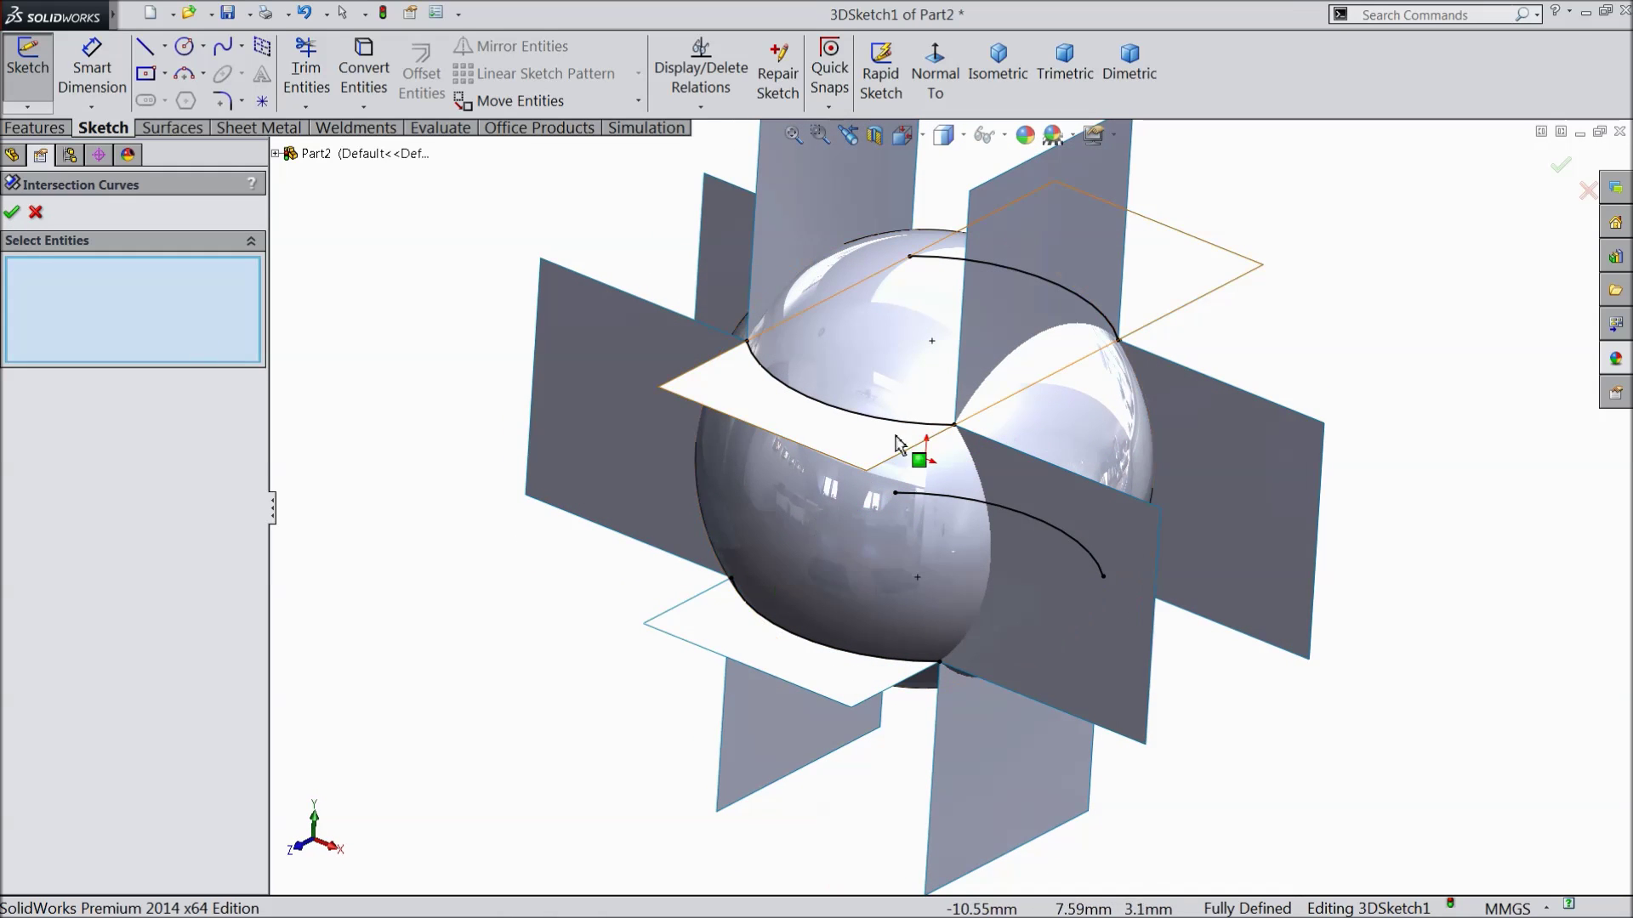
{"action": "middle_click_drag", "start_coordinate": [875, 521], "coordinate": [863, 572]}
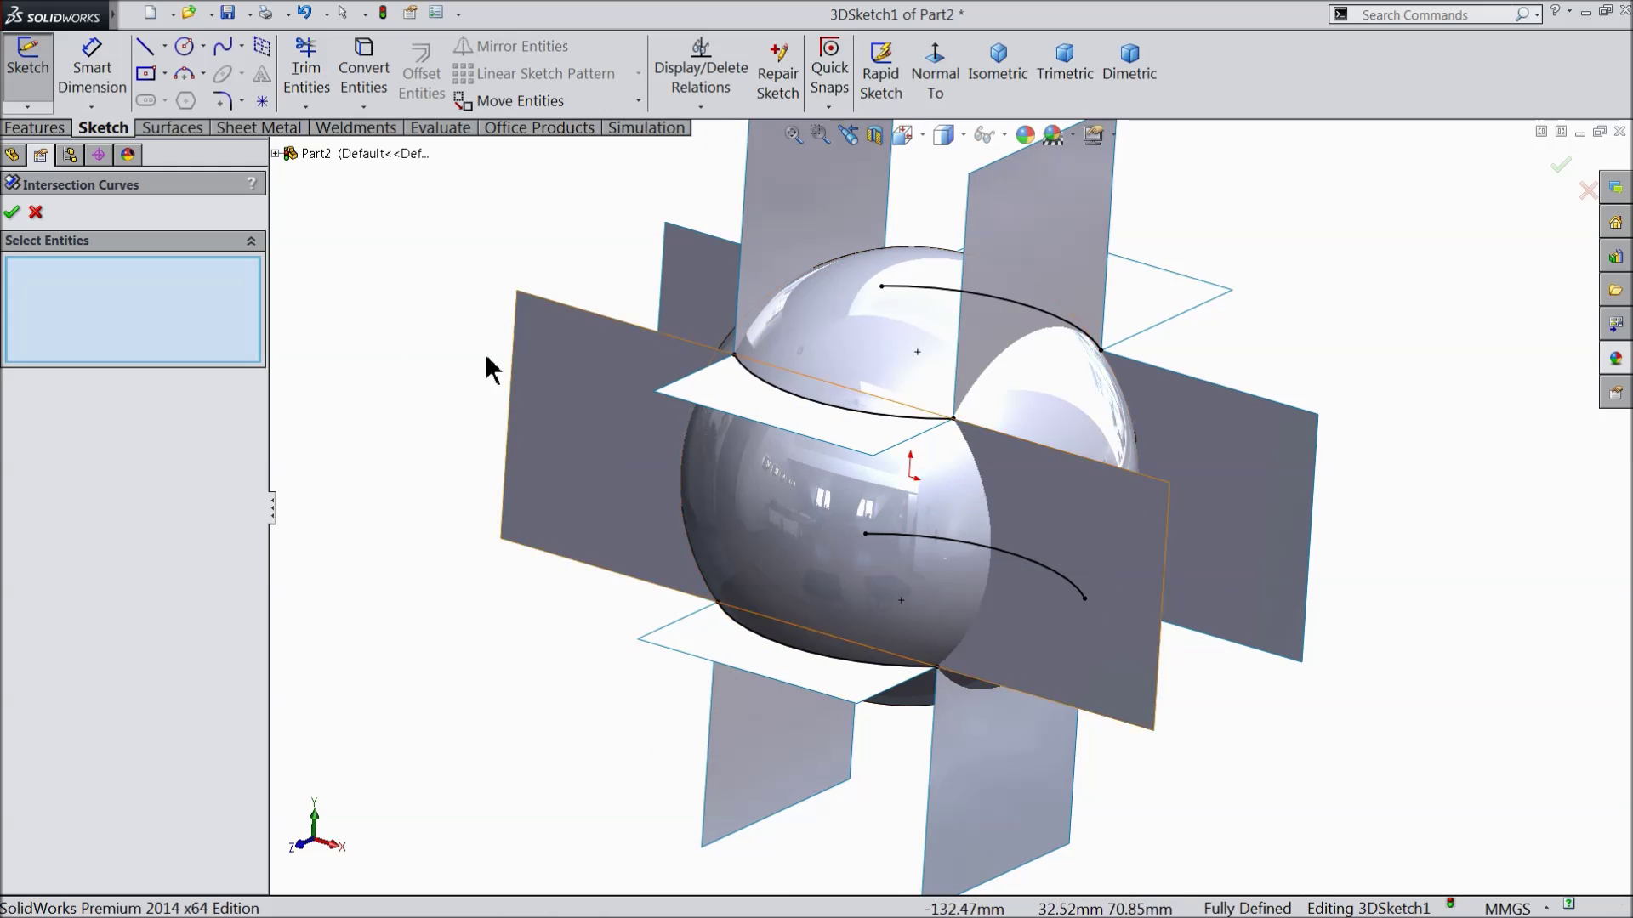
Add intersection curves where the sphere meets the front vertical plane
{"action": "left_click", "coordinate": [922, 517]}
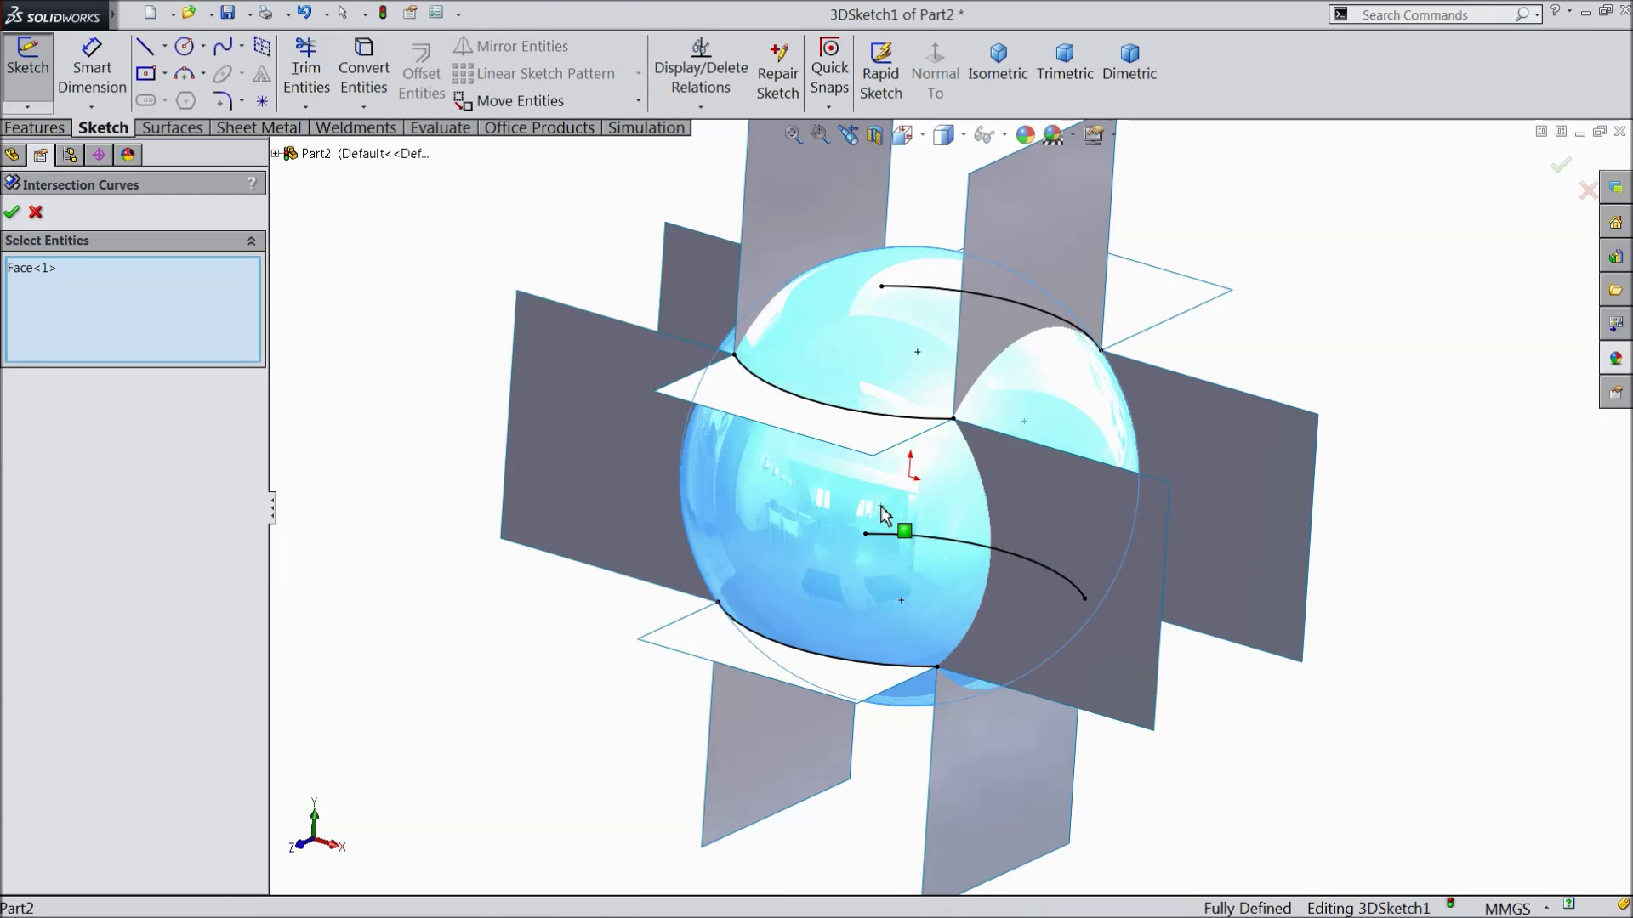
{"action": "left_click", "coordinate": [1048, 499]}
{"action": "middle_click_drag", "start_coordinate": [1049, 498], "coordinate": [1053, 590]}
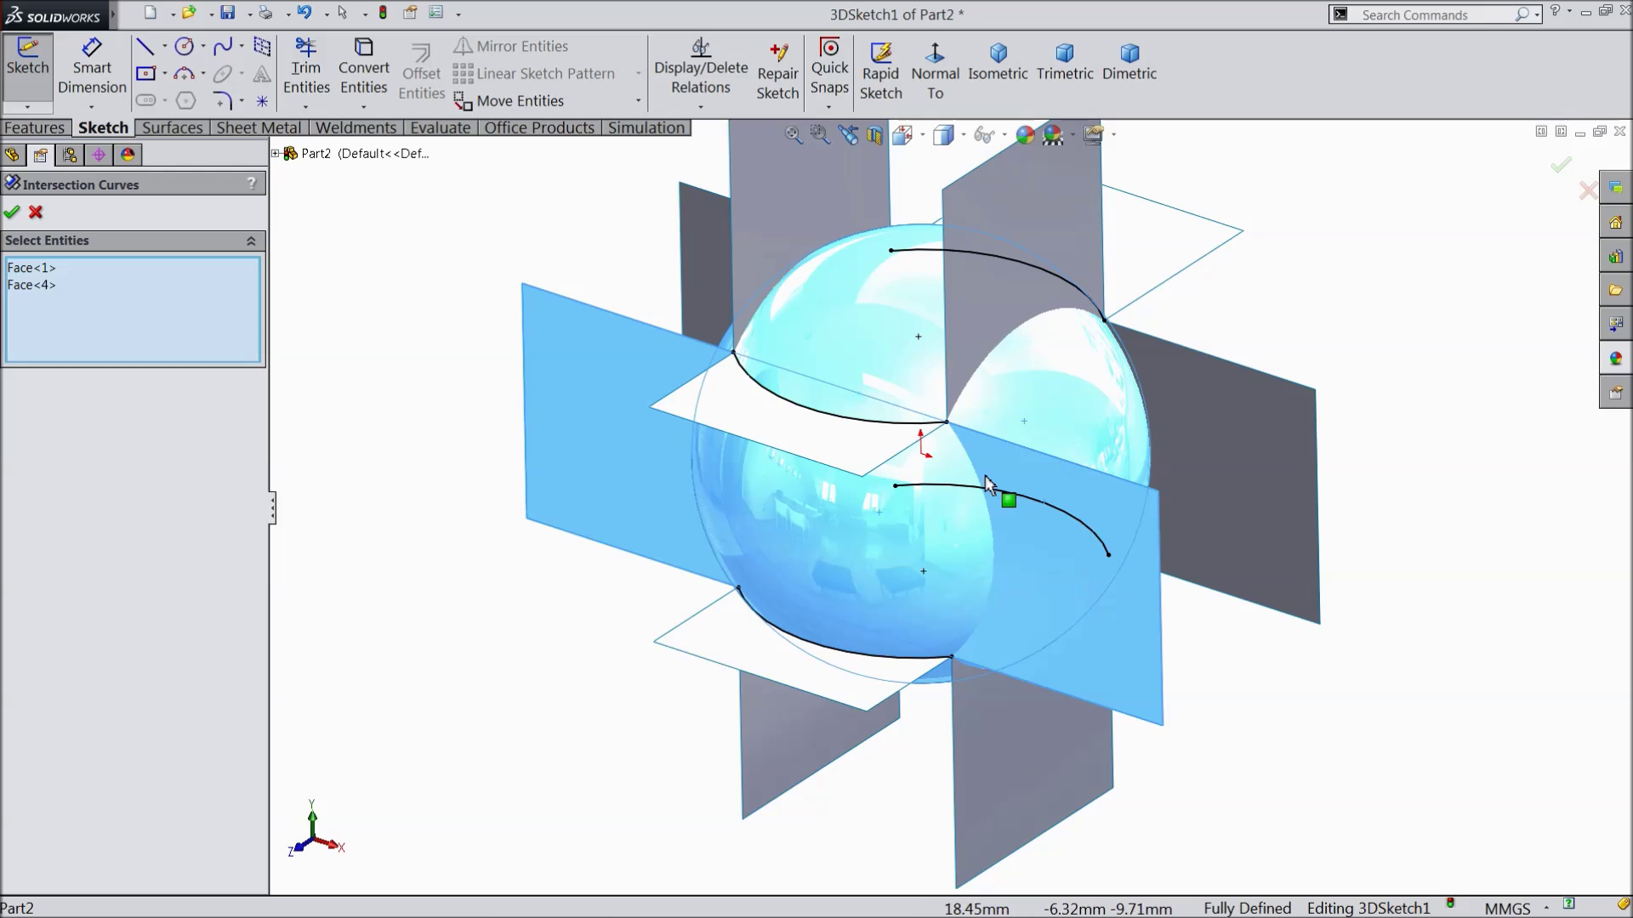
{"action": "scroll", "coordinate": [1063, 500], "scroll_direction": "down", "scroll_amount": 4}
{"action": "middle_click_drag", "start_coordinate": [986, 512], "coordinate": [1031, 521]}
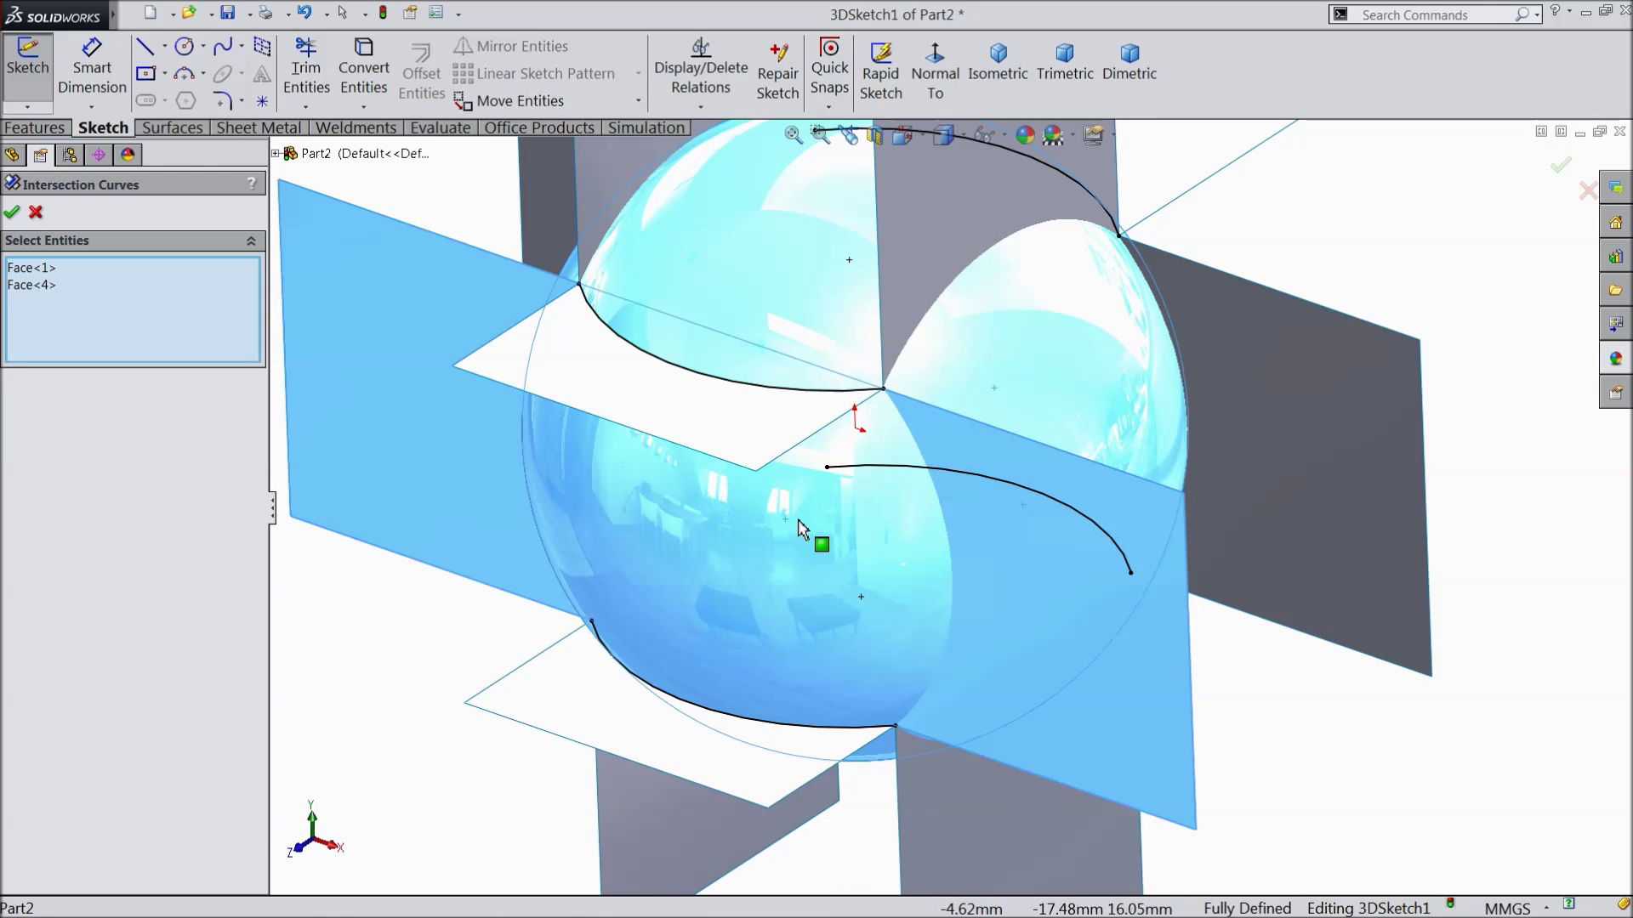
{"action": "left_click", "coordinate": [12, 212]}
{"action": "middle_click_drag", "start_coordinate": [816, 544], "coordinate": [929, 486]}
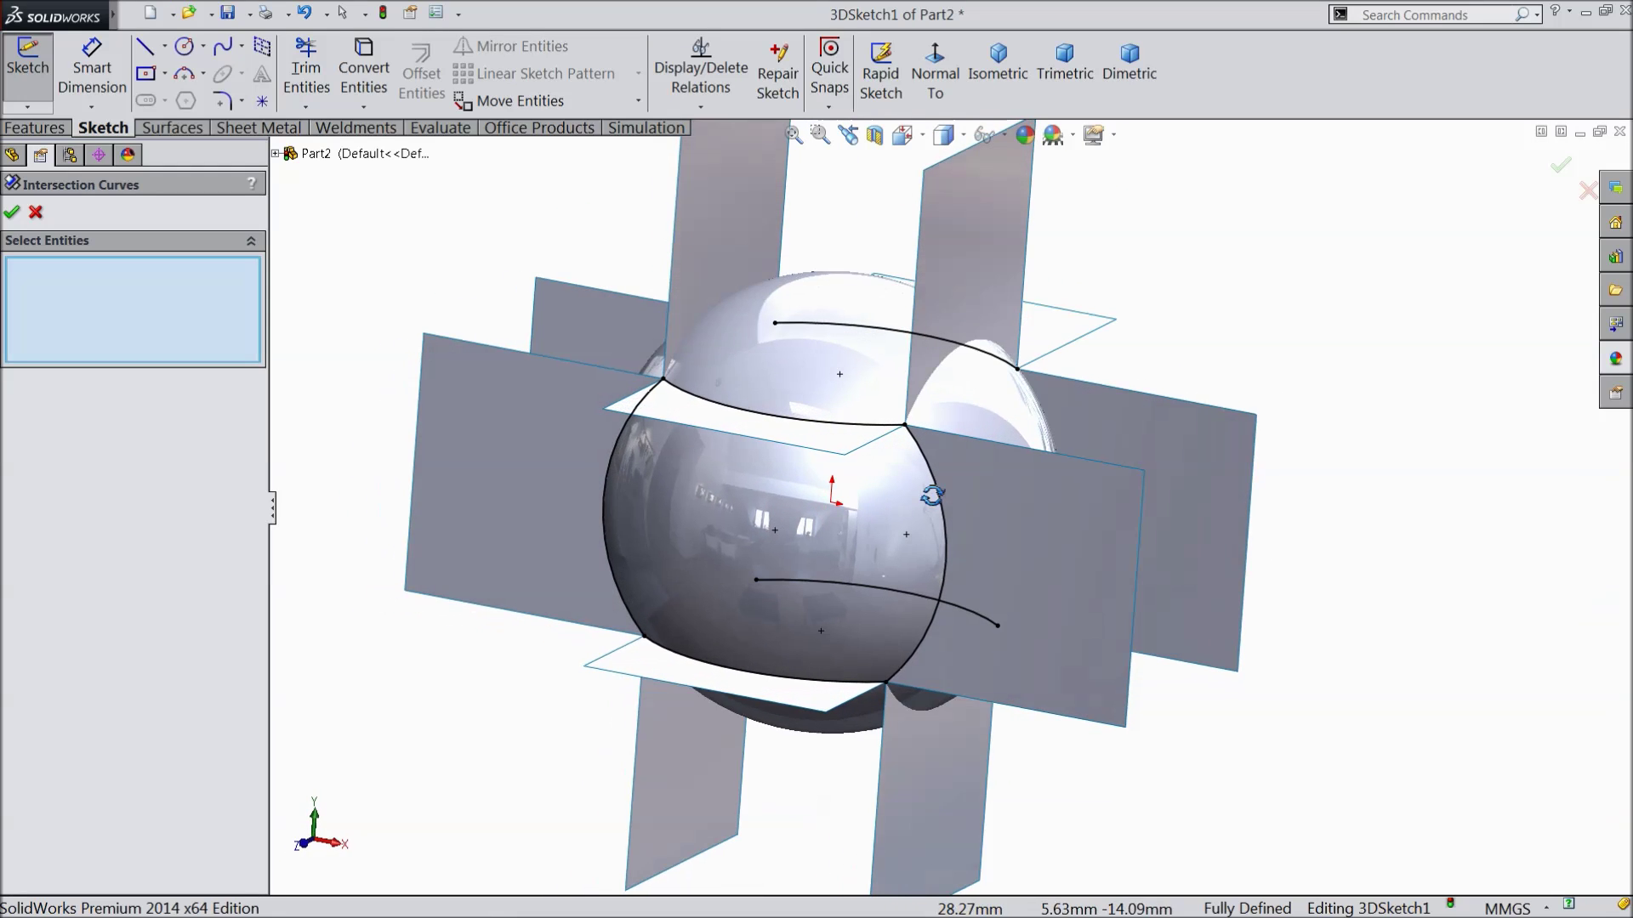
Add intersection curves with the other vertical plane, then exit 3DSketch1
{"action": "scroll", "coordinate": [936, 514], "scroll_direction": "down", "scroll_amount": 2}
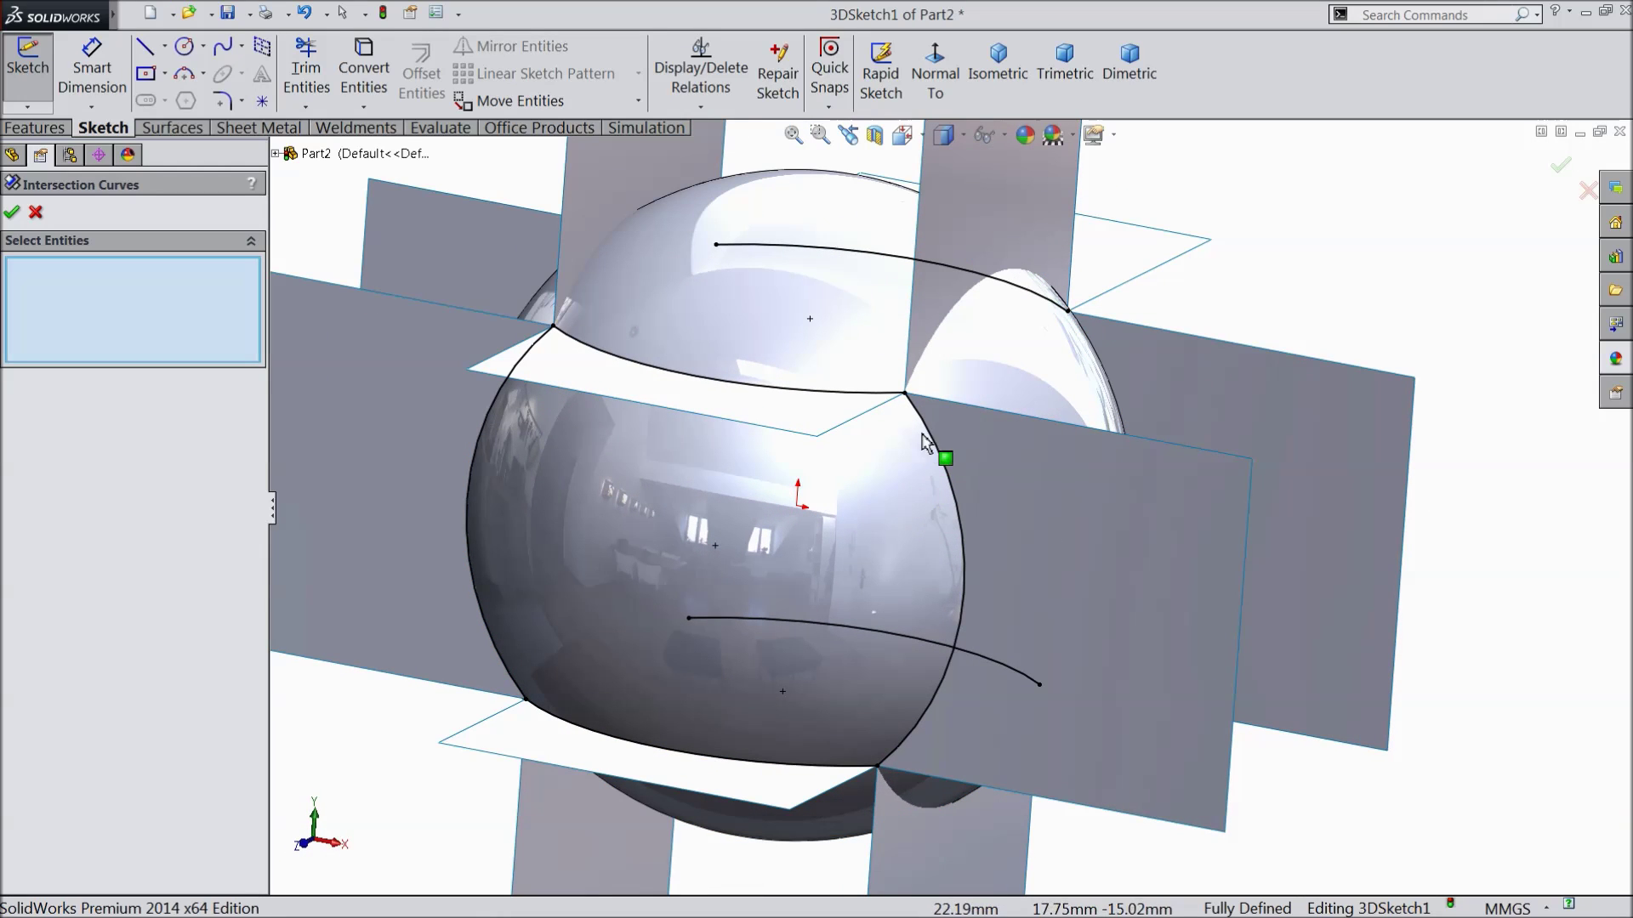
{"action": "left_click", "coordinate": [891, 401]}
{"action": "left_click", "coordinate": [986, 537]}
{"action": "mouse_move", "coordinate": [991, 557]}
{"action": "middle_mouse_down"}
{"action": "mouse_move", "coordinate": [1029, 519]}
{"action": "mouse_move", "coordinate": [991, 573]}
{"action": "middle_mouse_up"}
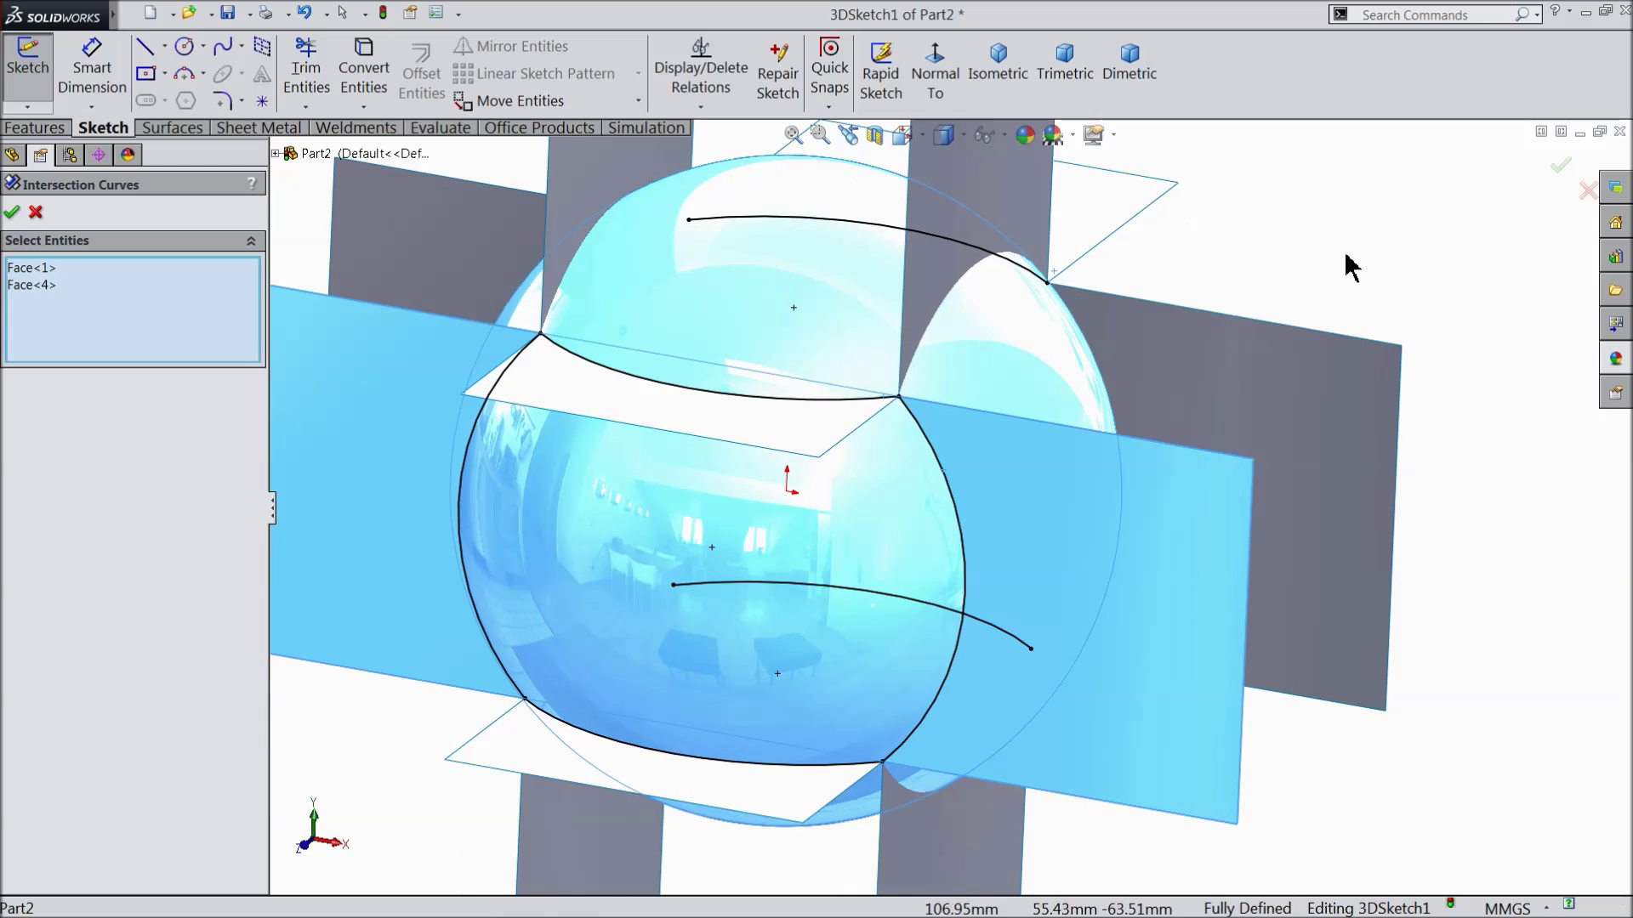
{"action": "left_click", "coordinate": [1561, 170]}
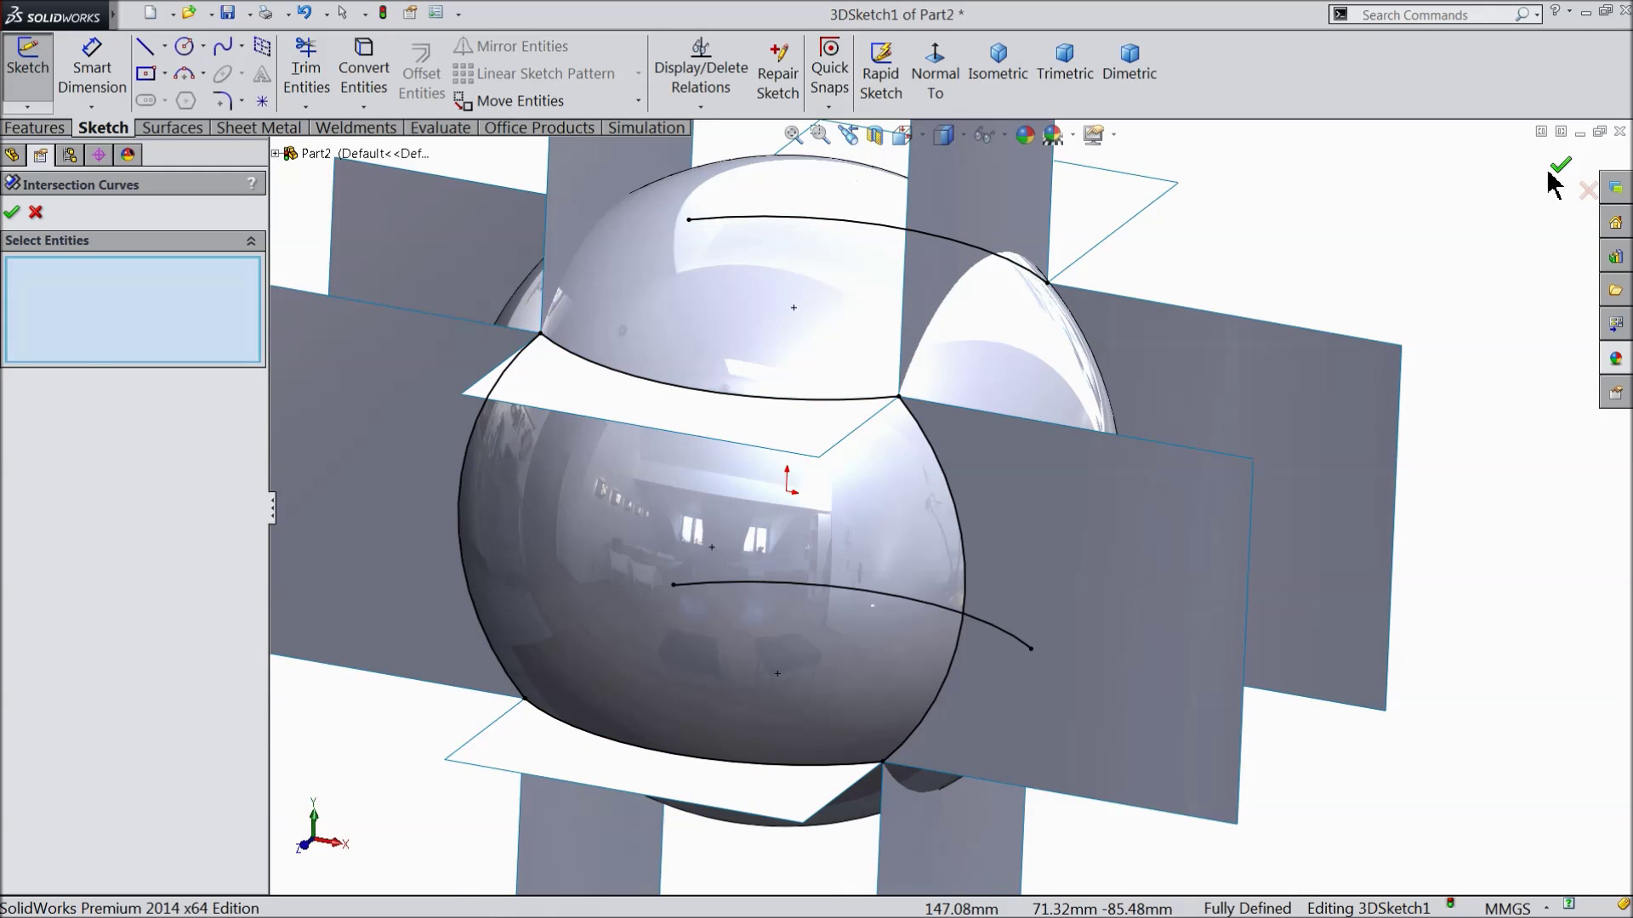
{"action": "left_click", "coordinate": [1554, 173]}
{"action": "middle_click_drag", "start_coordinate": [1264, 303], "coordinate": [1127, 378]}
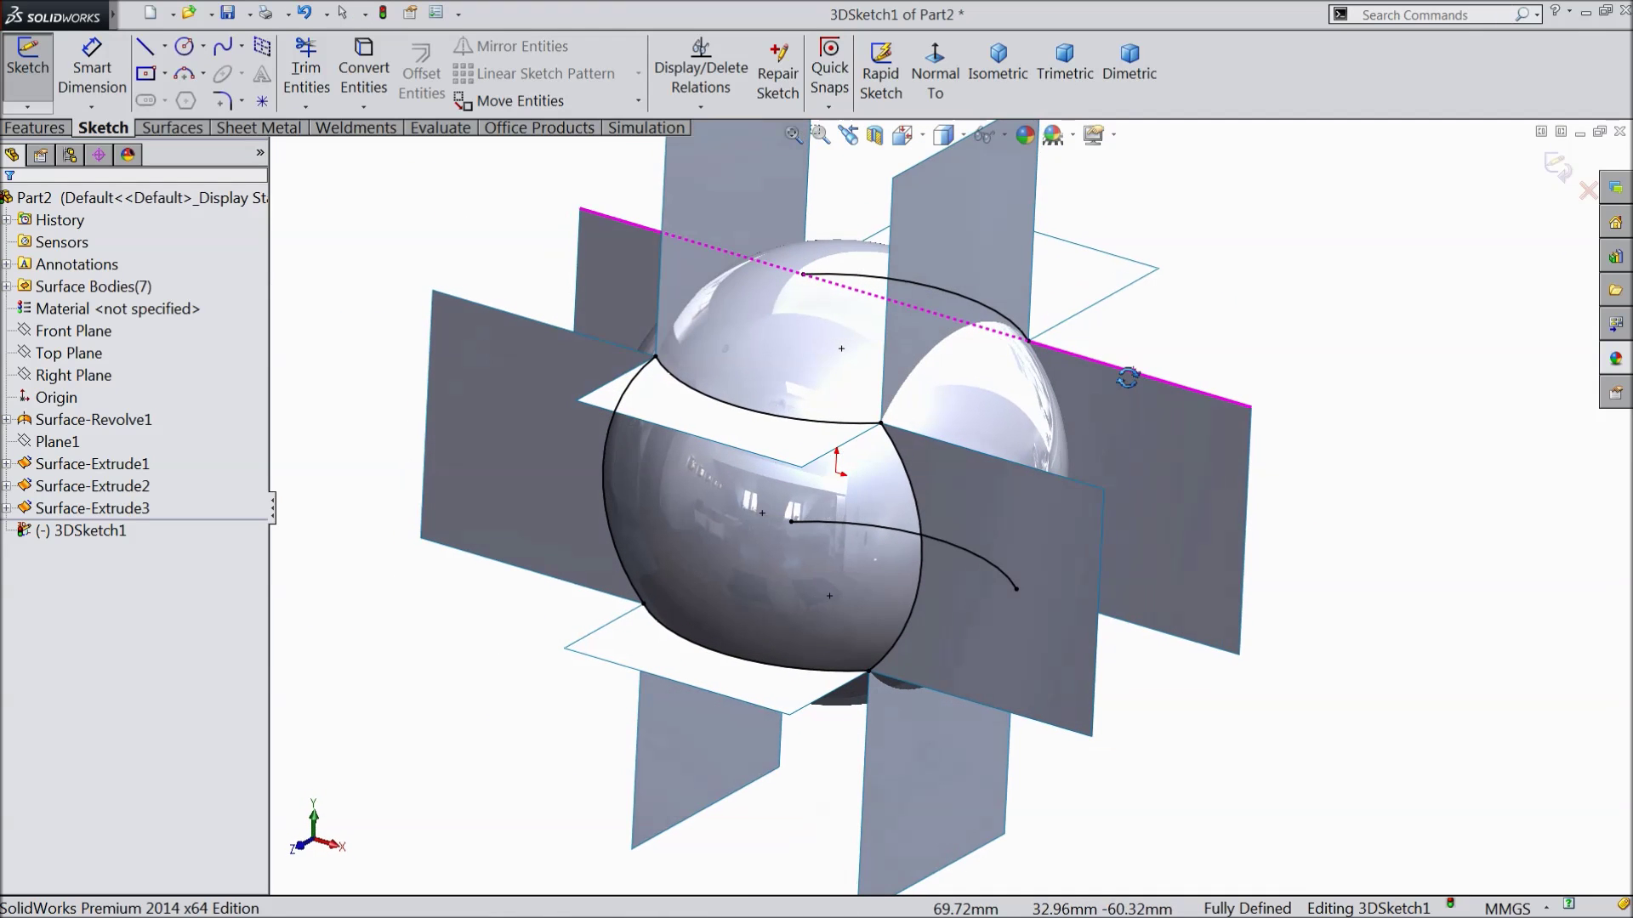
{"action": "left_click", "coordinate": [1557, 168]}
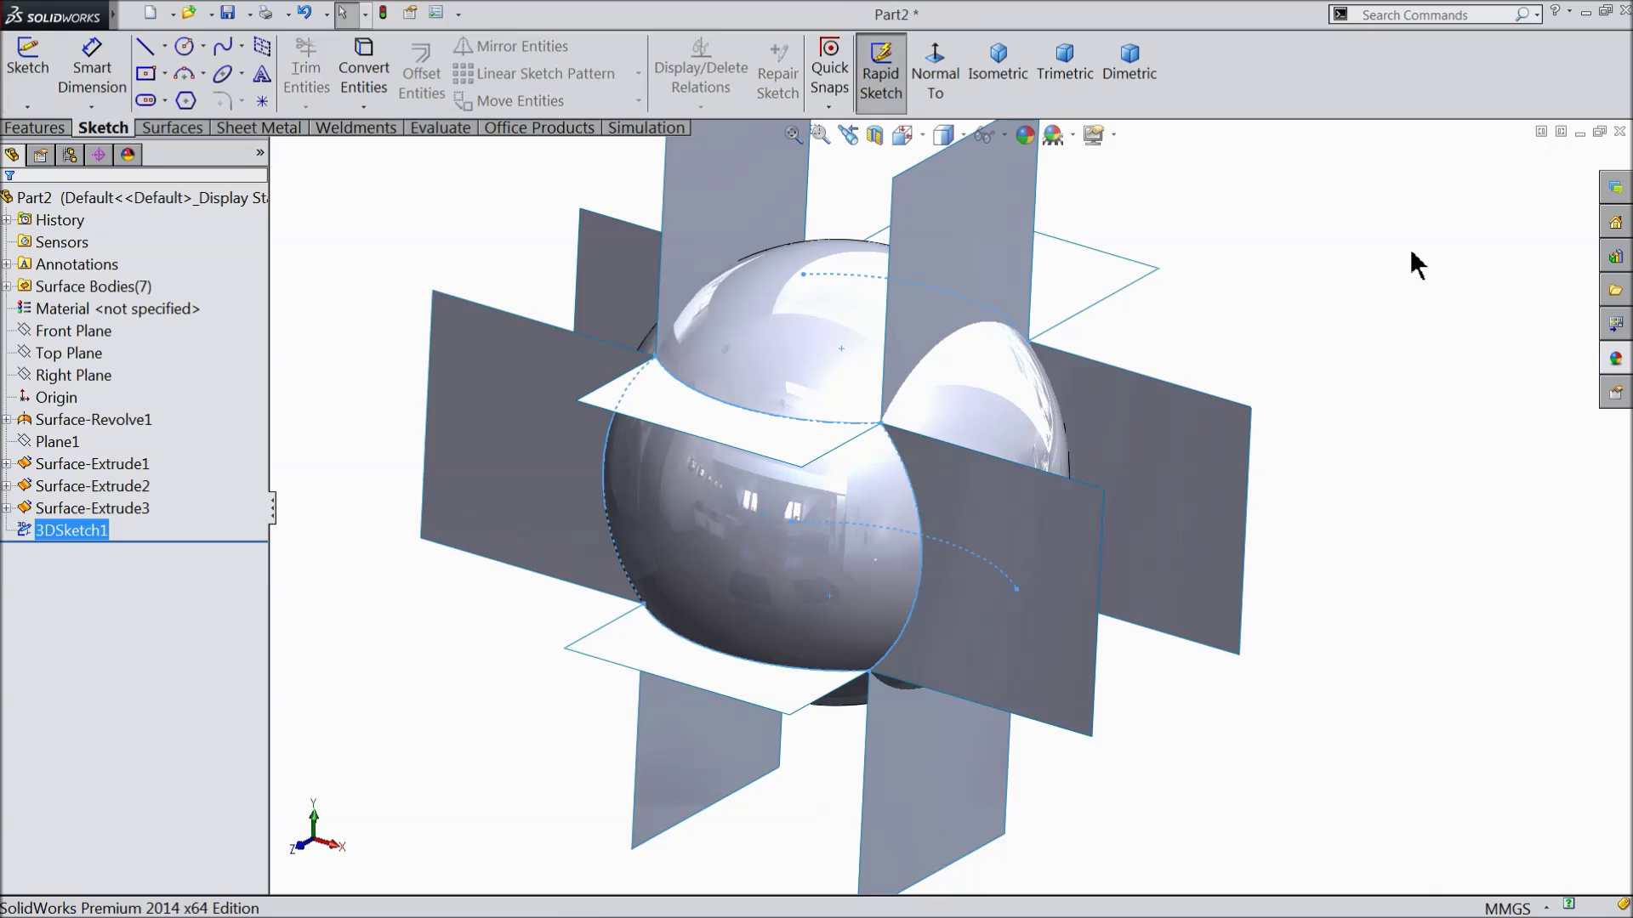
Start the new Sketch5 on the Front Plane
{"action": "left_click", "coordinate": [1240, 323]}
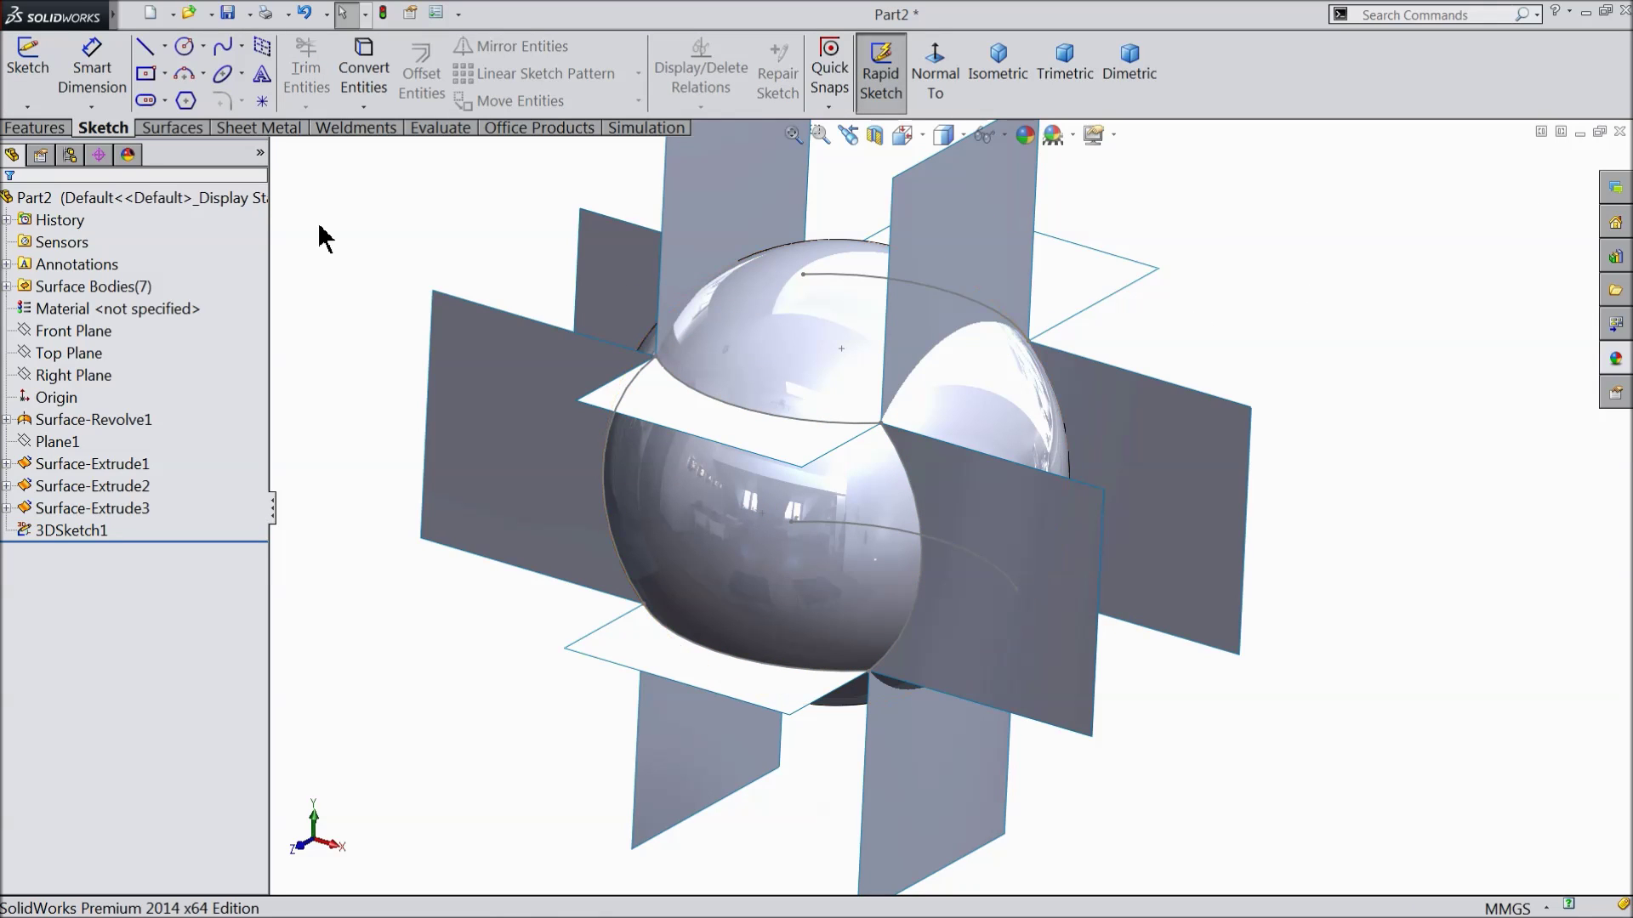
{"action": "left_click", "coordinate": [47, 129]}
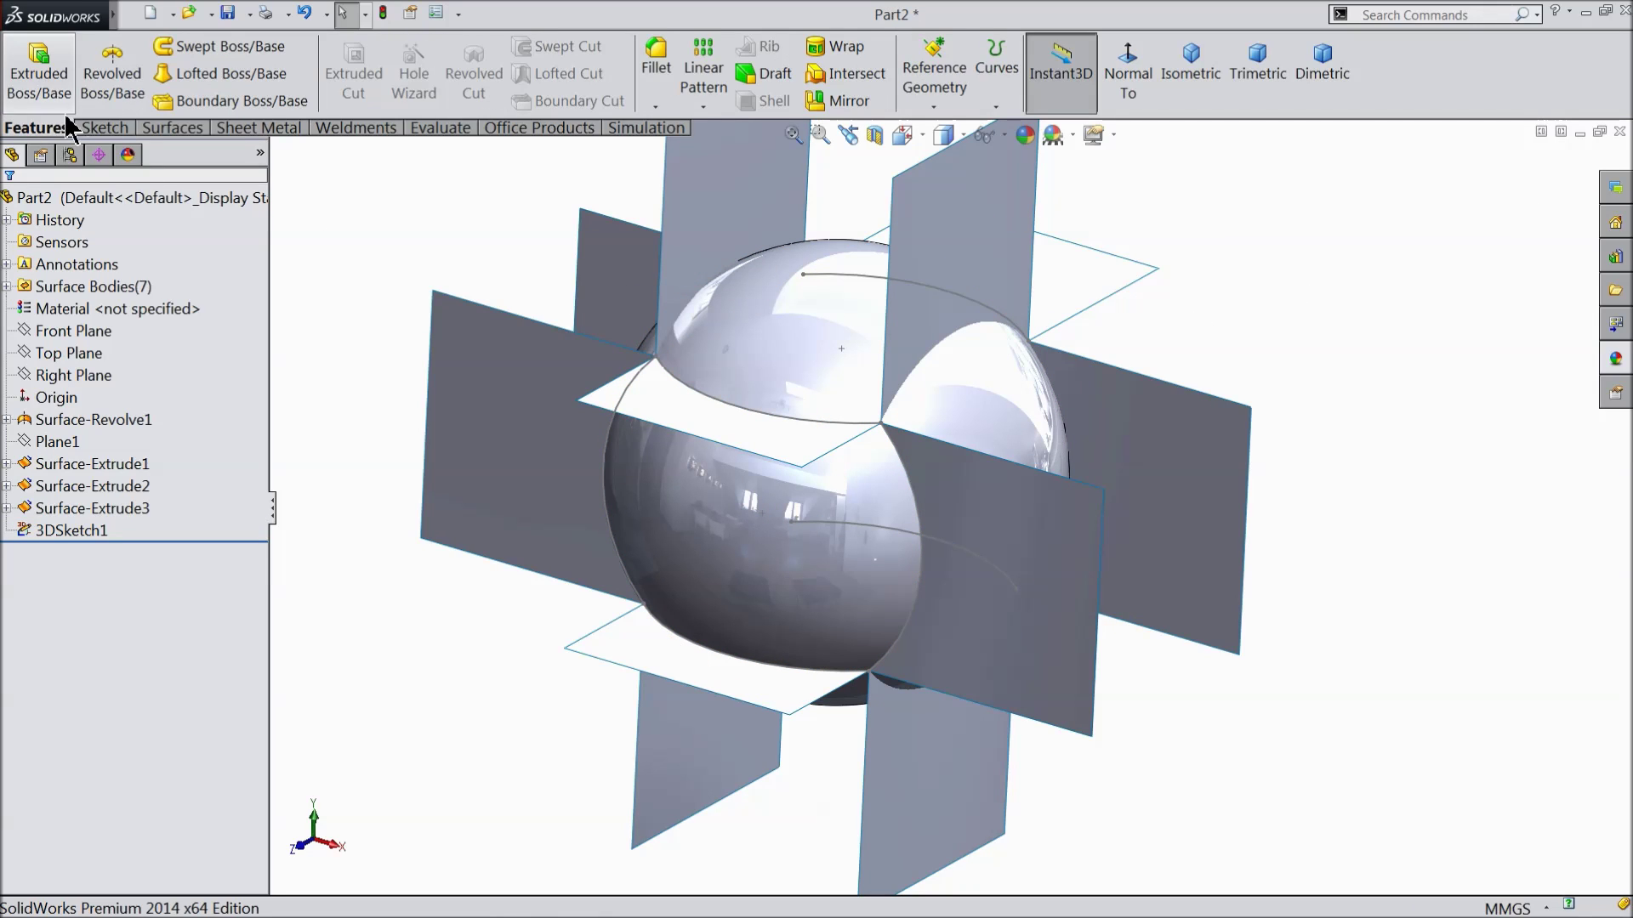
{"action": "left_click", "coordinate": [107, 128]}
{"action": "left_click", "coordinate": [53, 336]}
{"action": "left_click", "coordinate": [62, 309]}
{"action": "scroll", "coordinate": [927, 548], "scroll_direction": "down", "scroll_amount": 3}
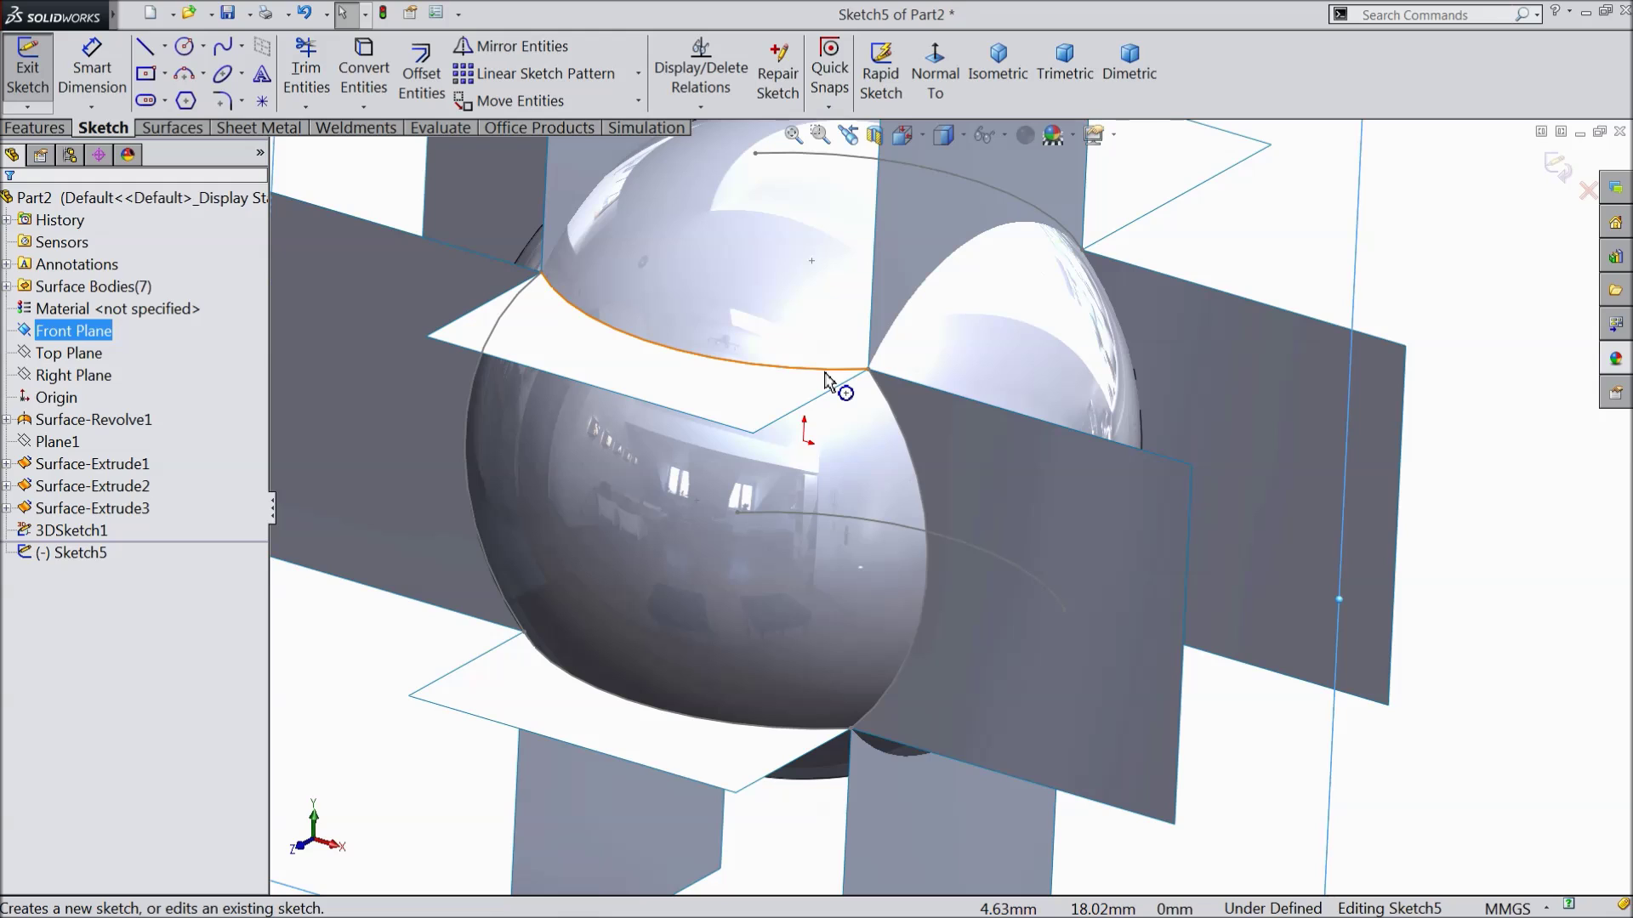
Convert the top, right, left and bottom band curves into Sketch5 as a closed outline
{"action": "left_click", "coordinate": [824, 374]}
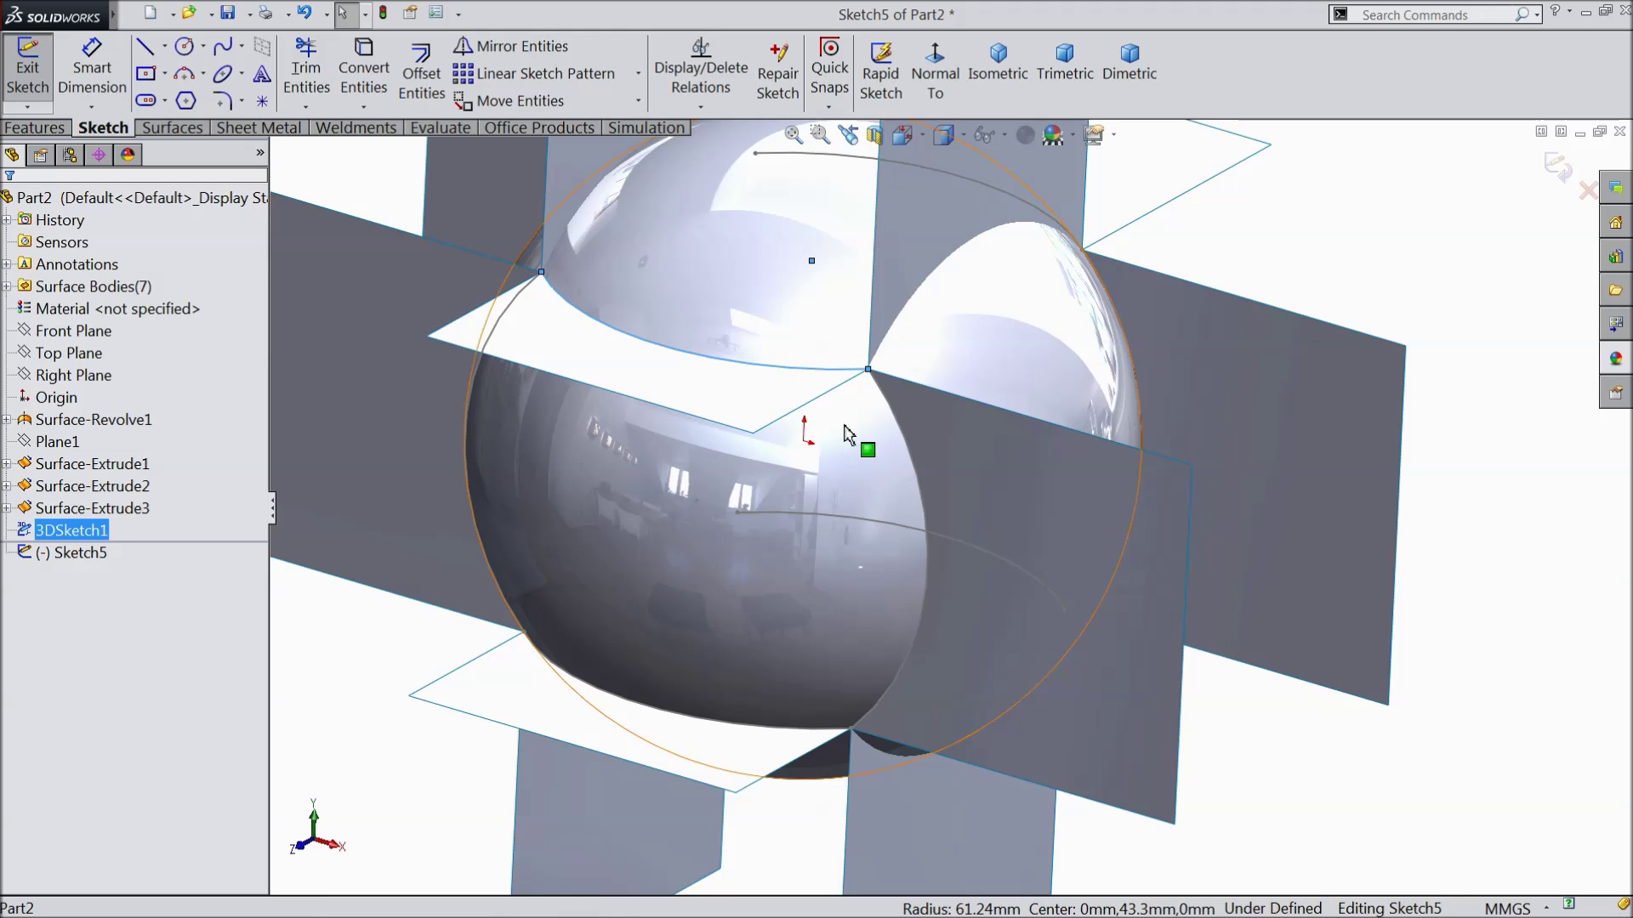
{"action": "left_click", "coordinate": [903, 443], "text": "ctrl"}
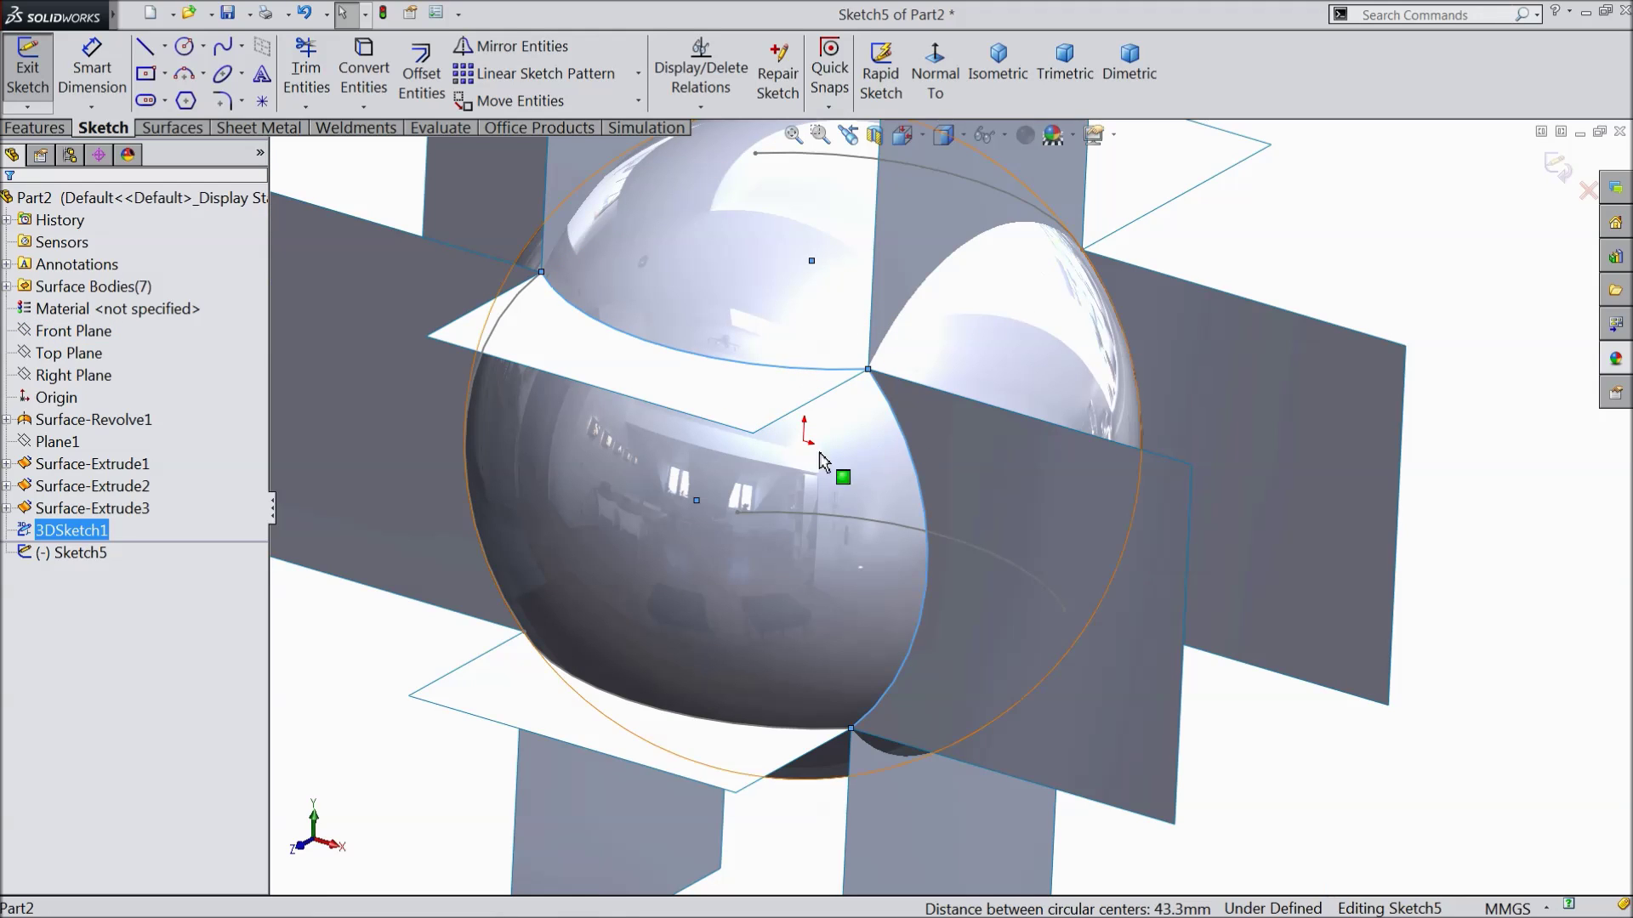
{"action": "left_click", "coordinate": [474, 399], "text": "ctrl"}
{"action": "left_click", "coordinate": [770, 738], "text": "ctrl"}
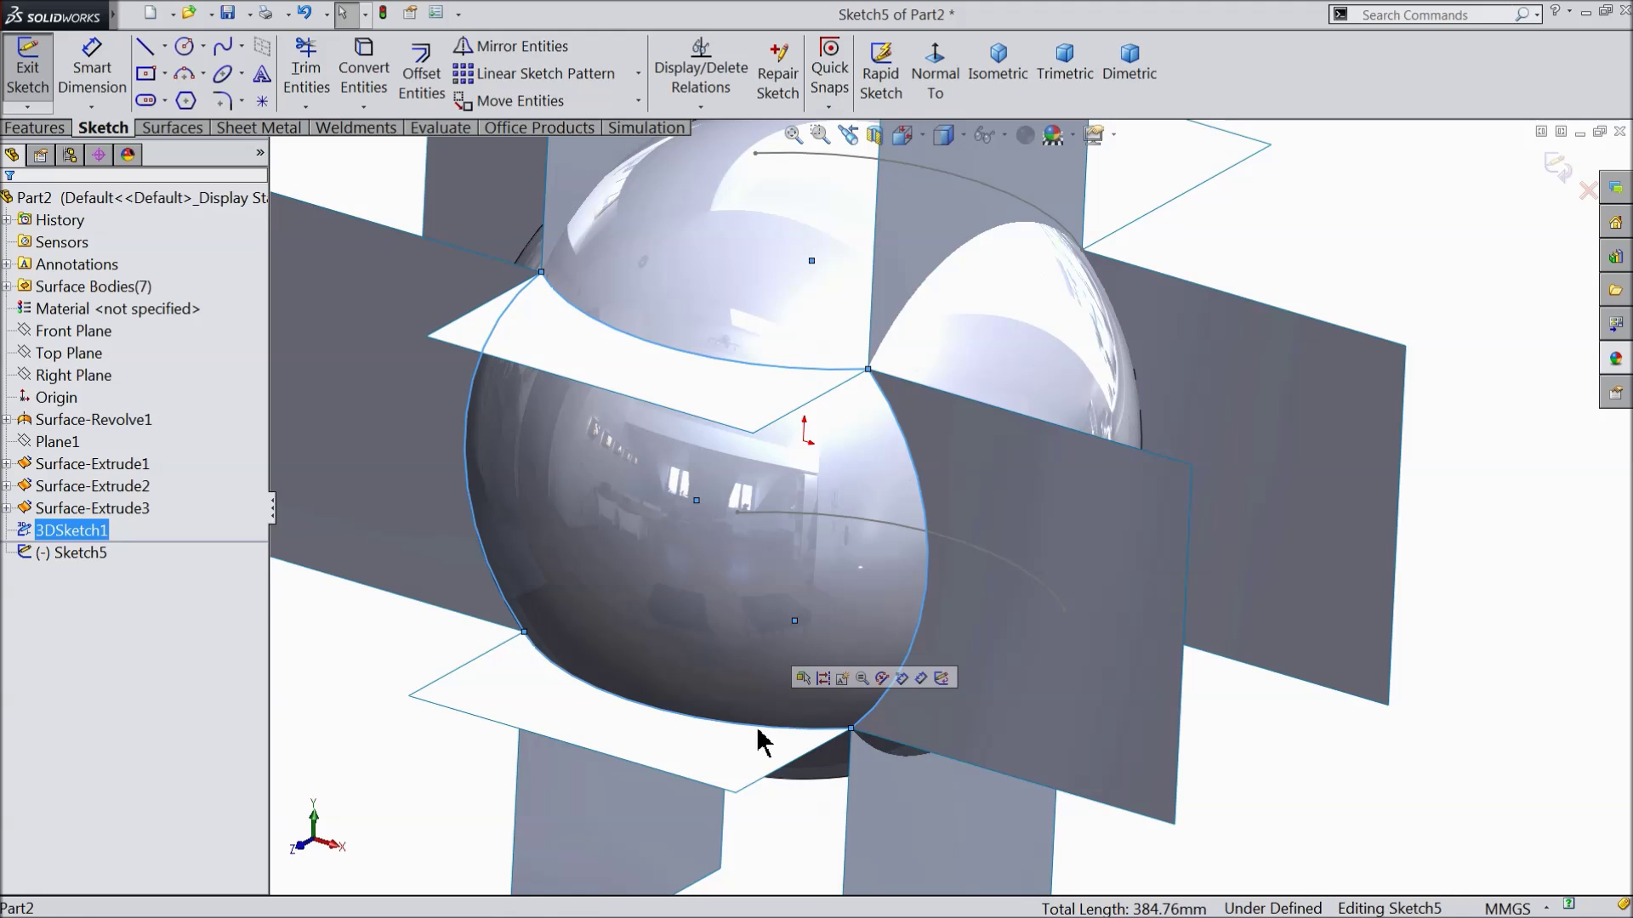
{"action": "key", "text": "z"}
{"action": "key", "text": "shift+z"}
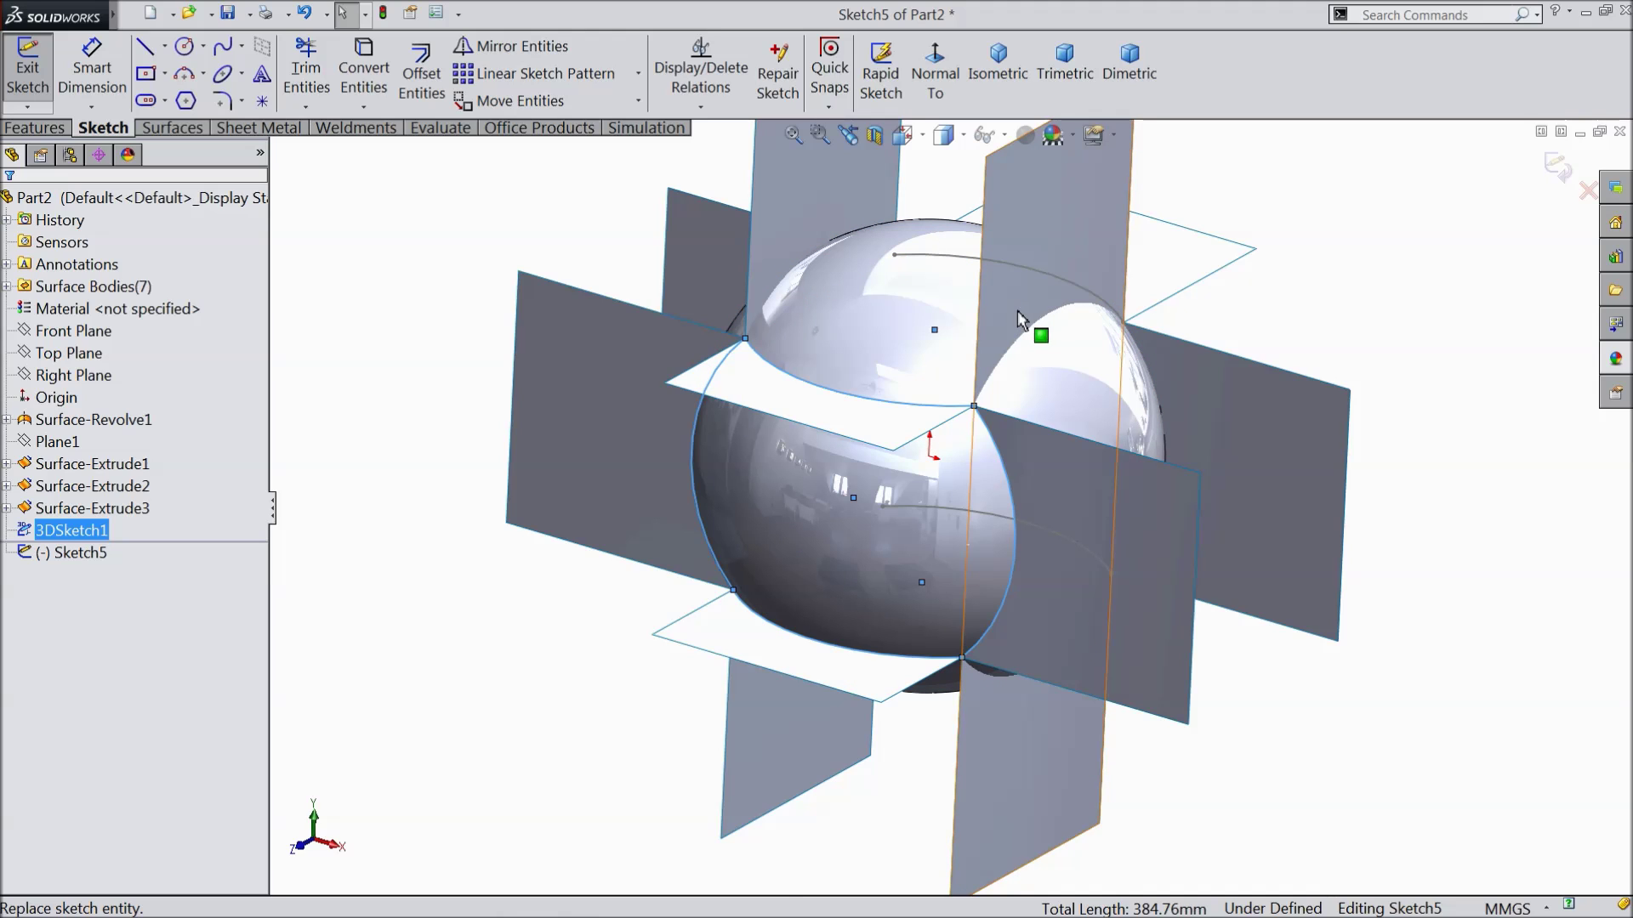
{"action": "scroll", "coordinate": [1016, 310], "scroll_direction": "down", "scroll_amount": 2}
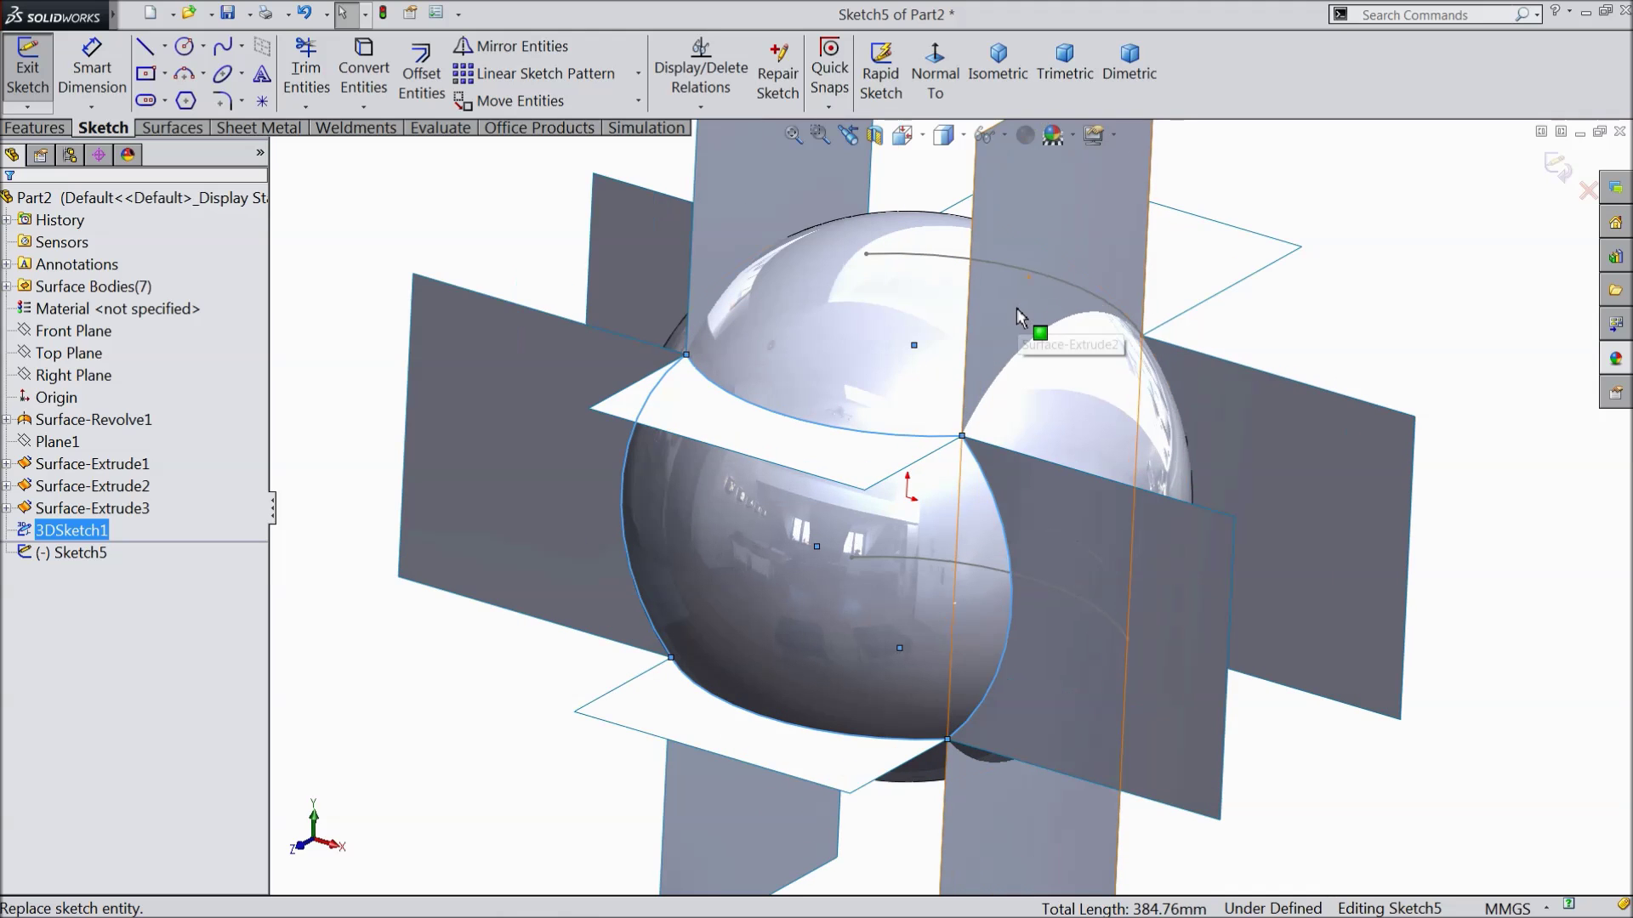
{"action": "left_click", "coordinate": [366, 87]}
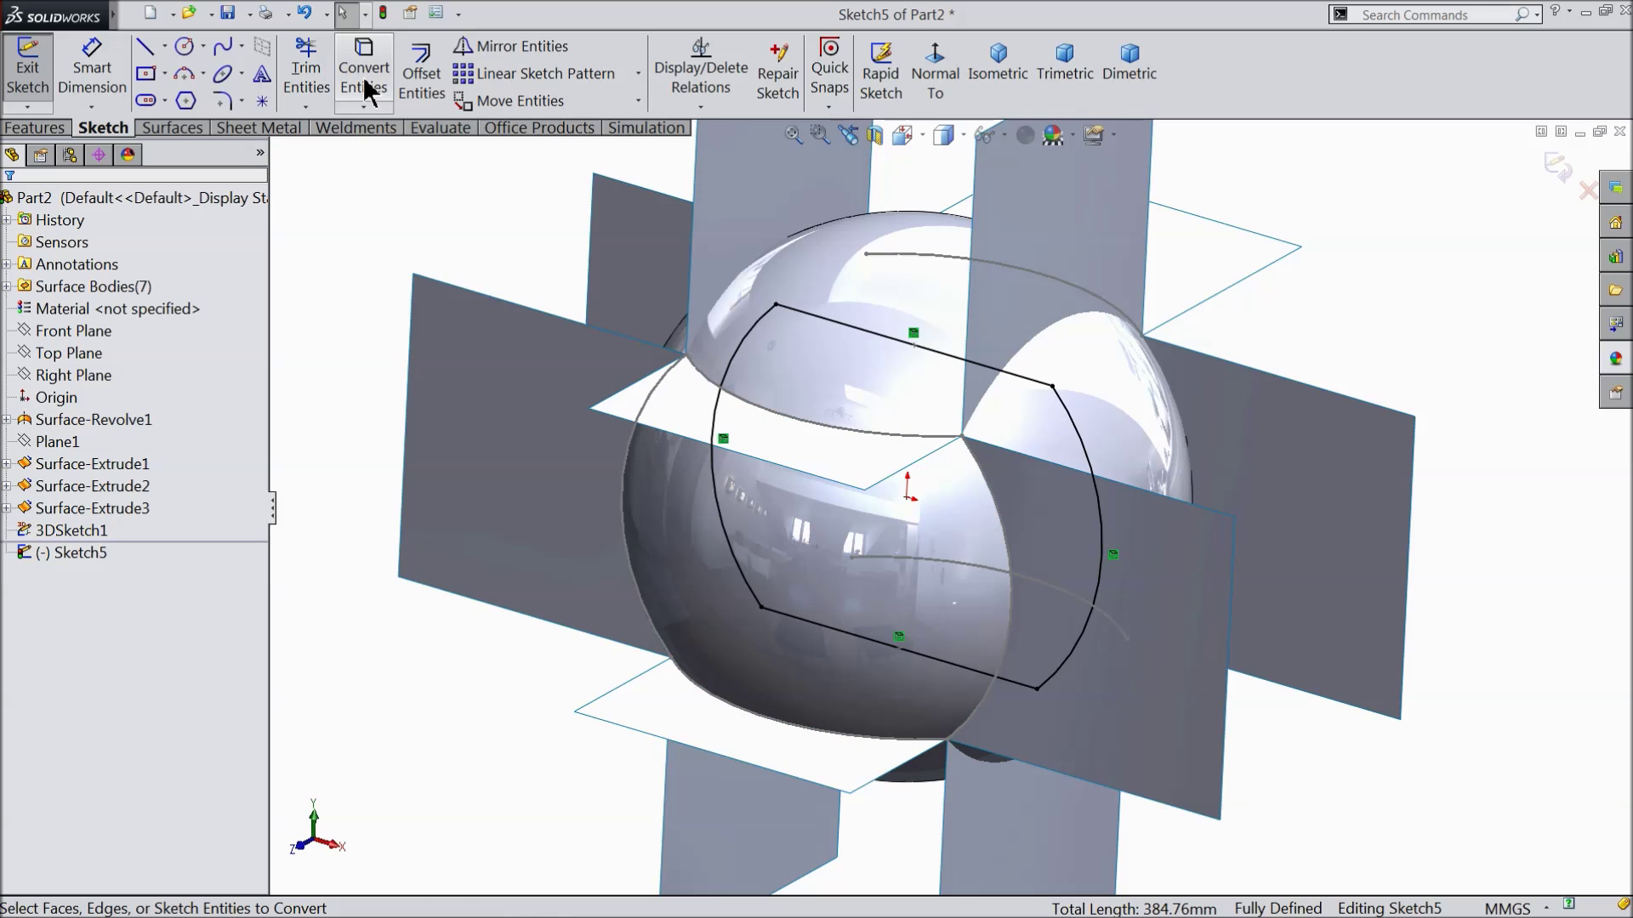
{"action": "mouse_move", "coordinate": [955, 416]}
{"action": "middle_mouse_down"}
{"action": "mouse_move", "coordinate": [881, 386]}
{"action": "mouse_move", "coordinate": [946, 416]}
{"action": "middle_mouse_up"}
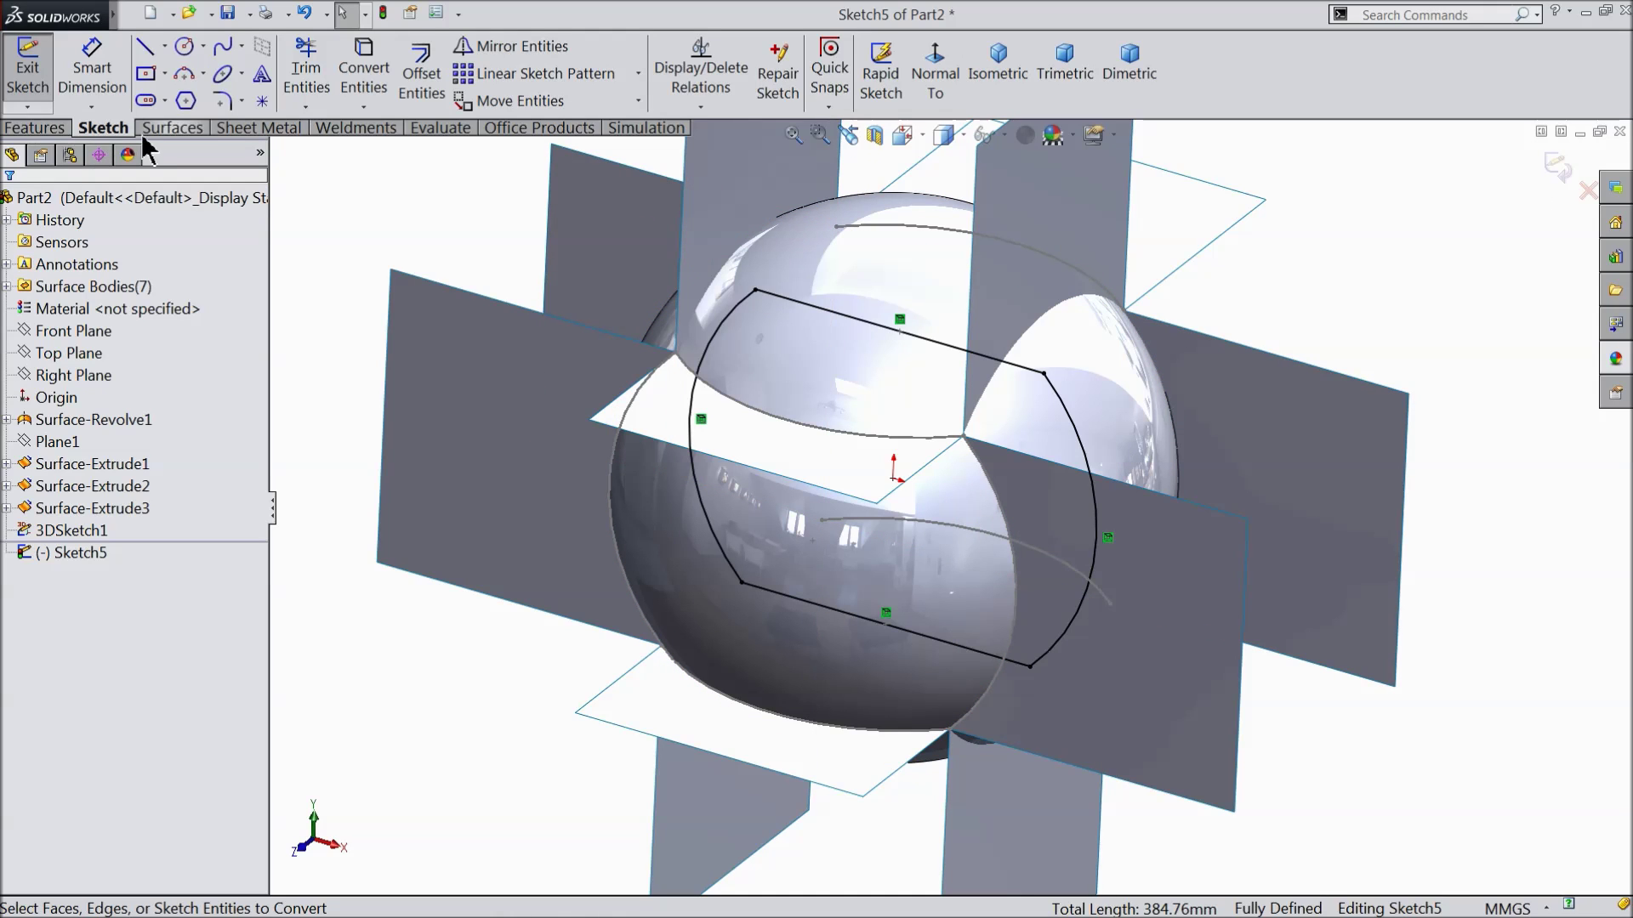
{"action": "left_click", "coordinate": [205, 133]}
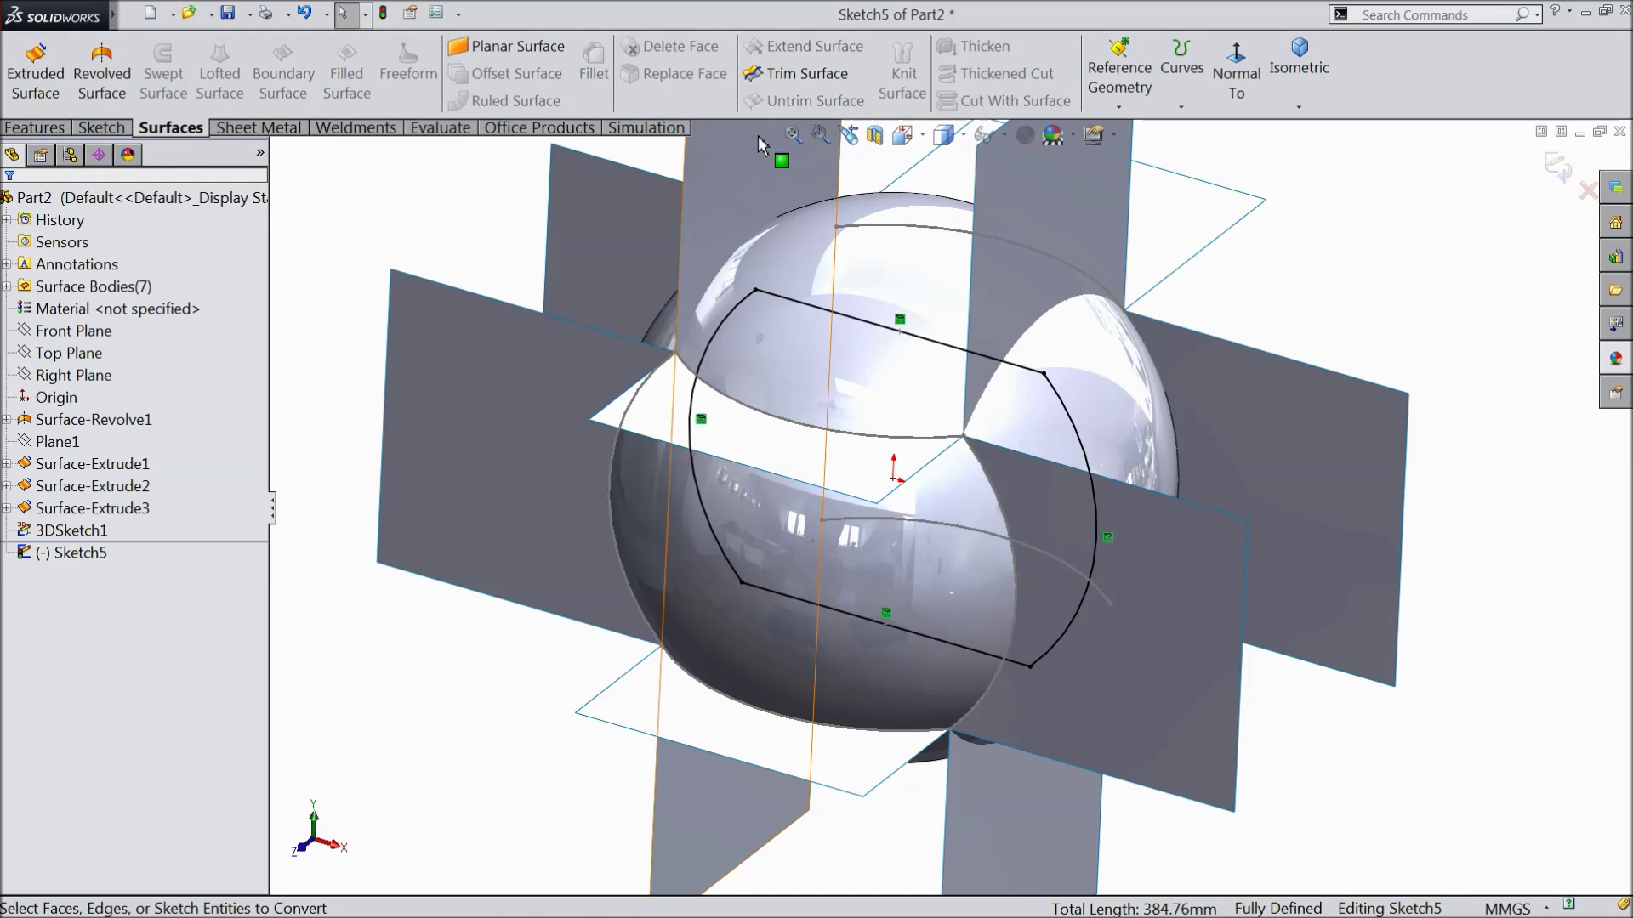
Trim the sphere with Sketch5, keeping the lower piece inside the outline as Surface-Trim1
{"action": "left_click", "coordinate": [820, 85]}
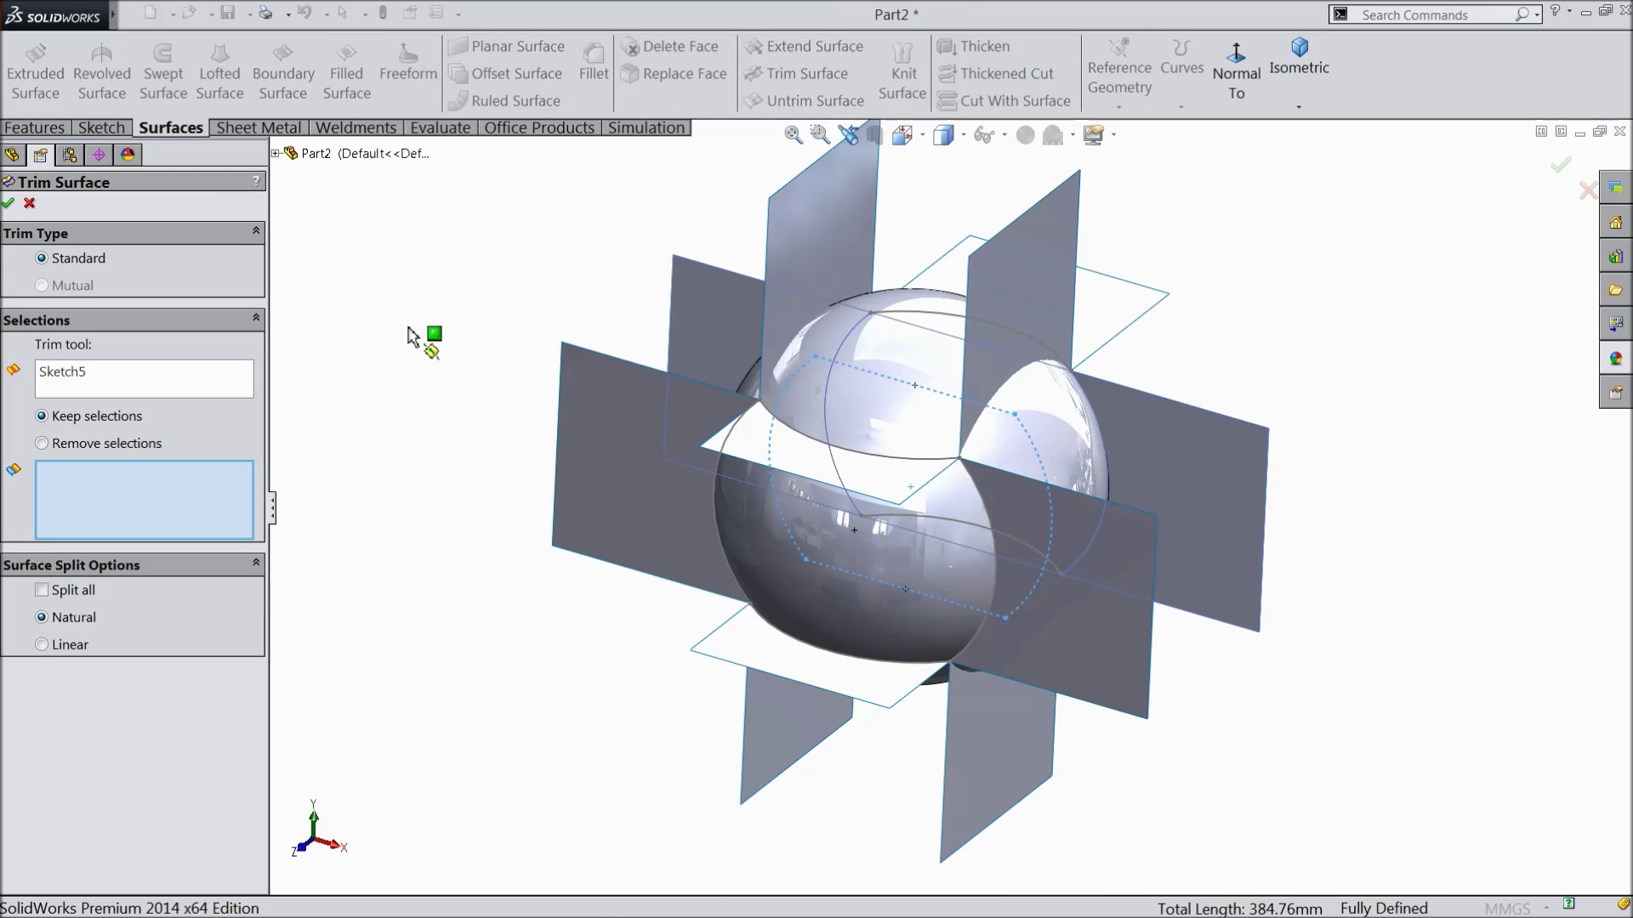
{"action": "left_click", "coordinate": [64, 376]}
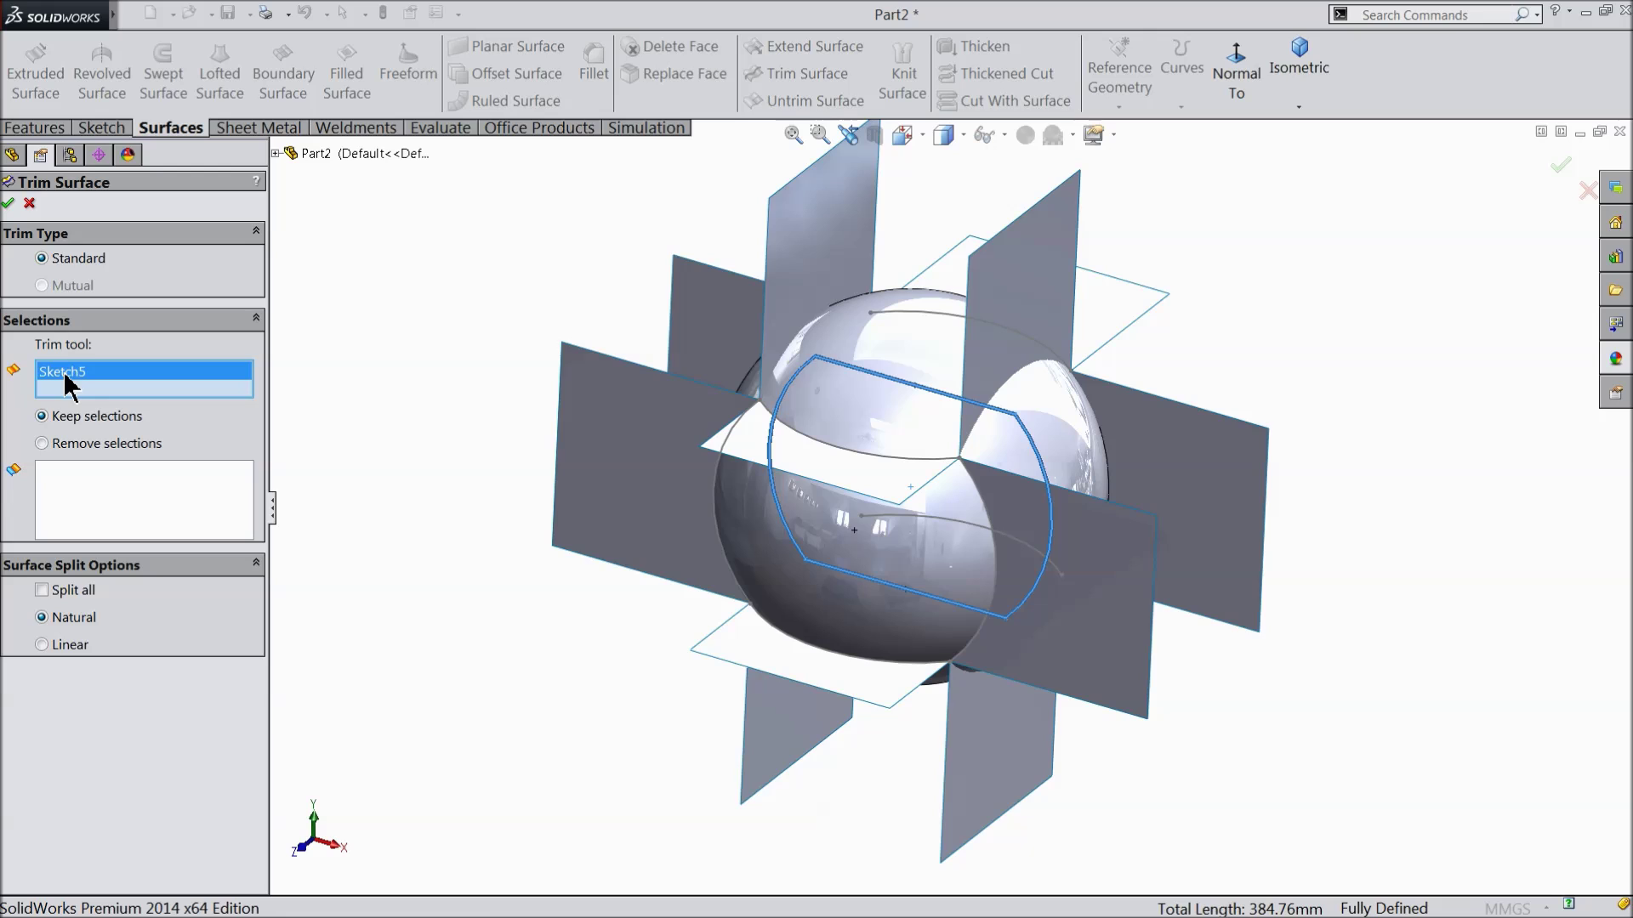
{"action": "left_click", "coordinate": [61, 467]}
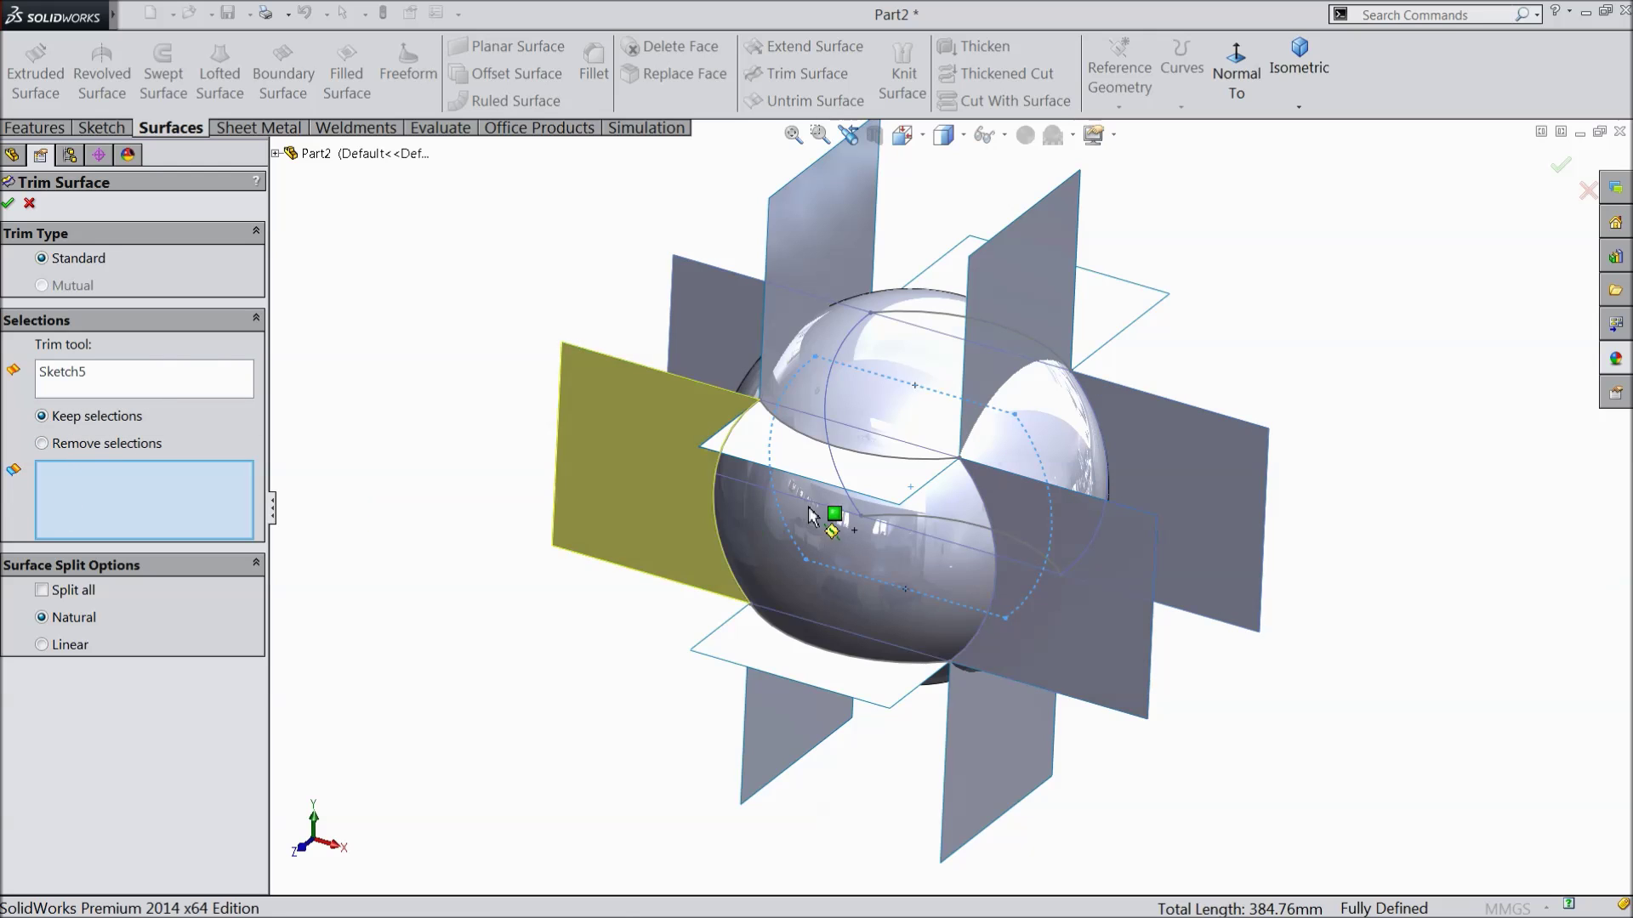
{"action": "left_click", "coordinate": [829, 577]}
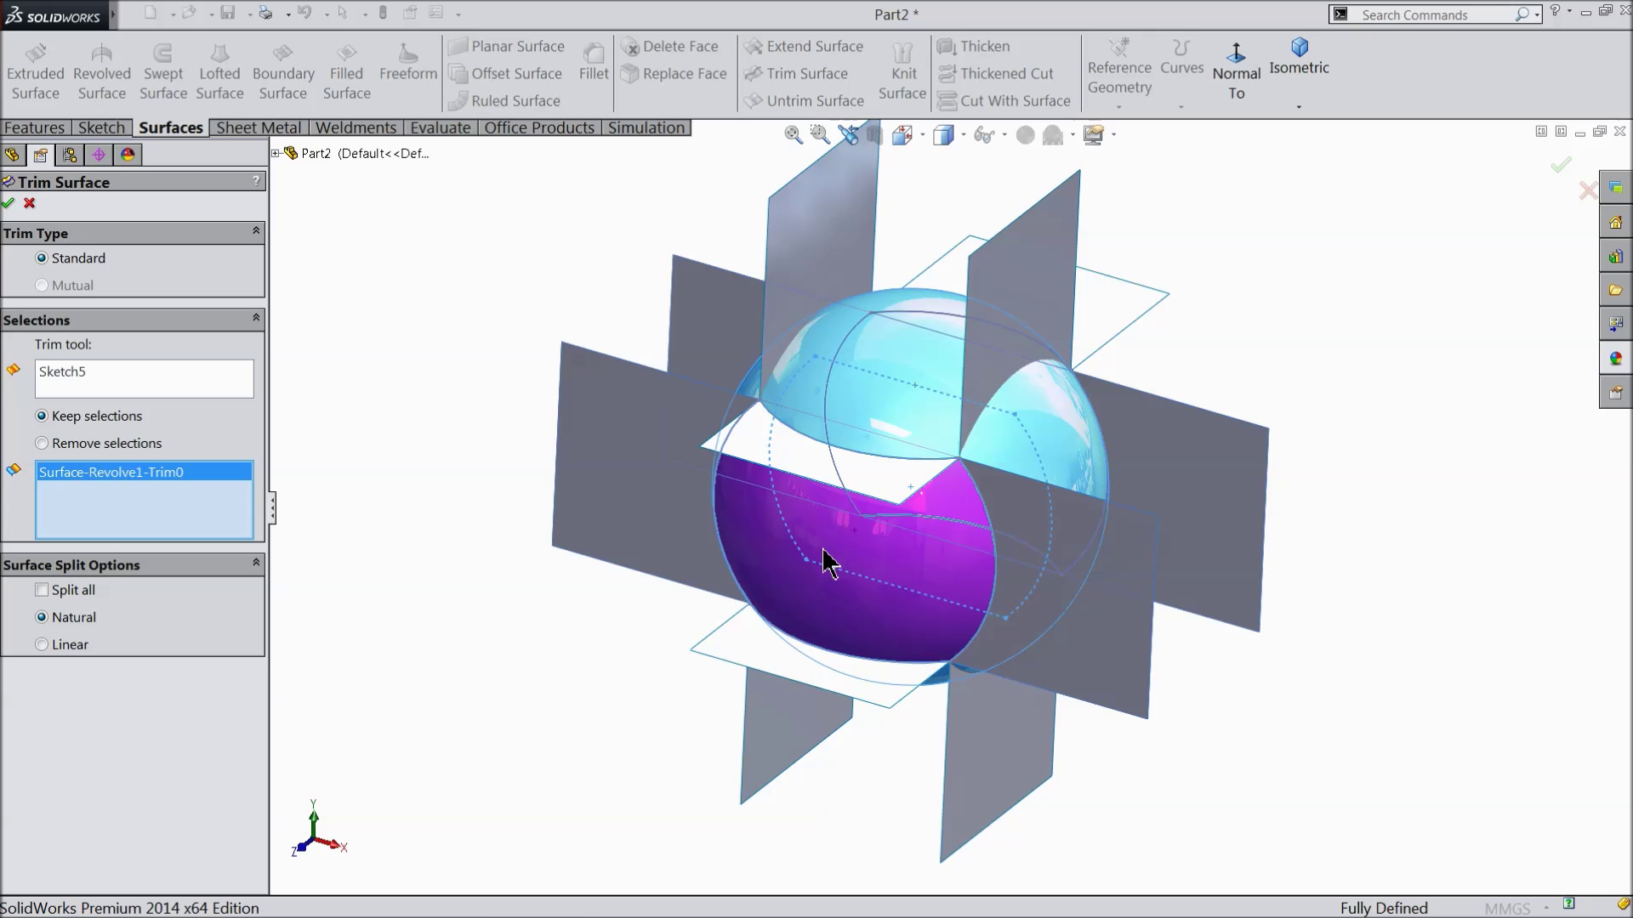
{"action": "left_click", "coordinate": [9, 203]}
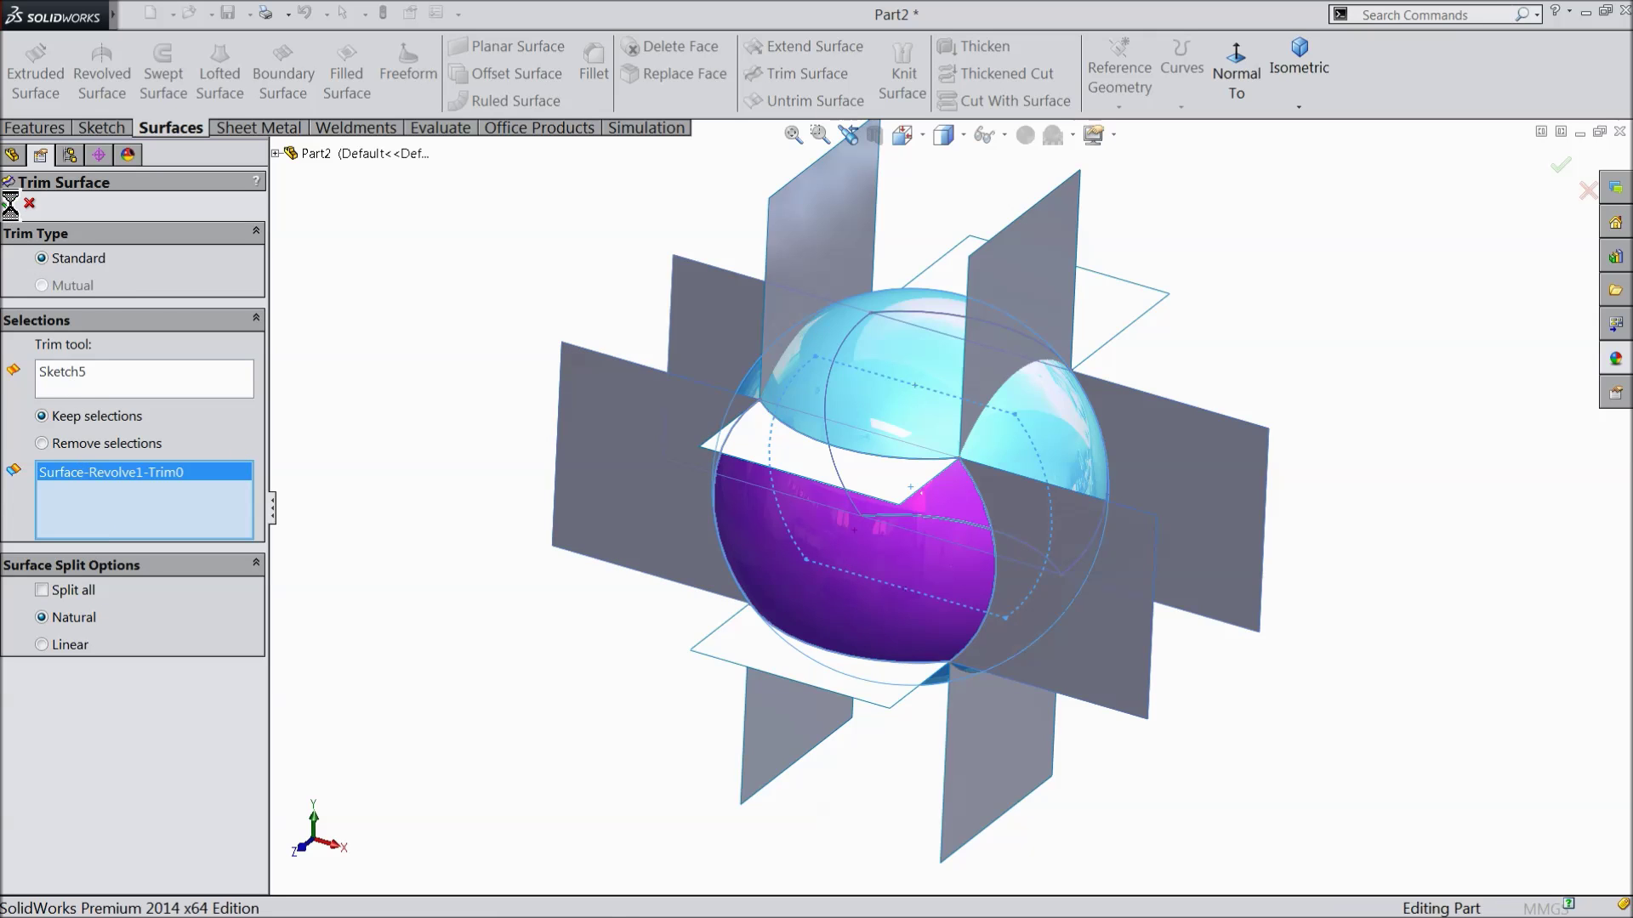
{"action": "middle_click_drag", "start_coordinate": [467, 346], "coordinate": [471, 394]}
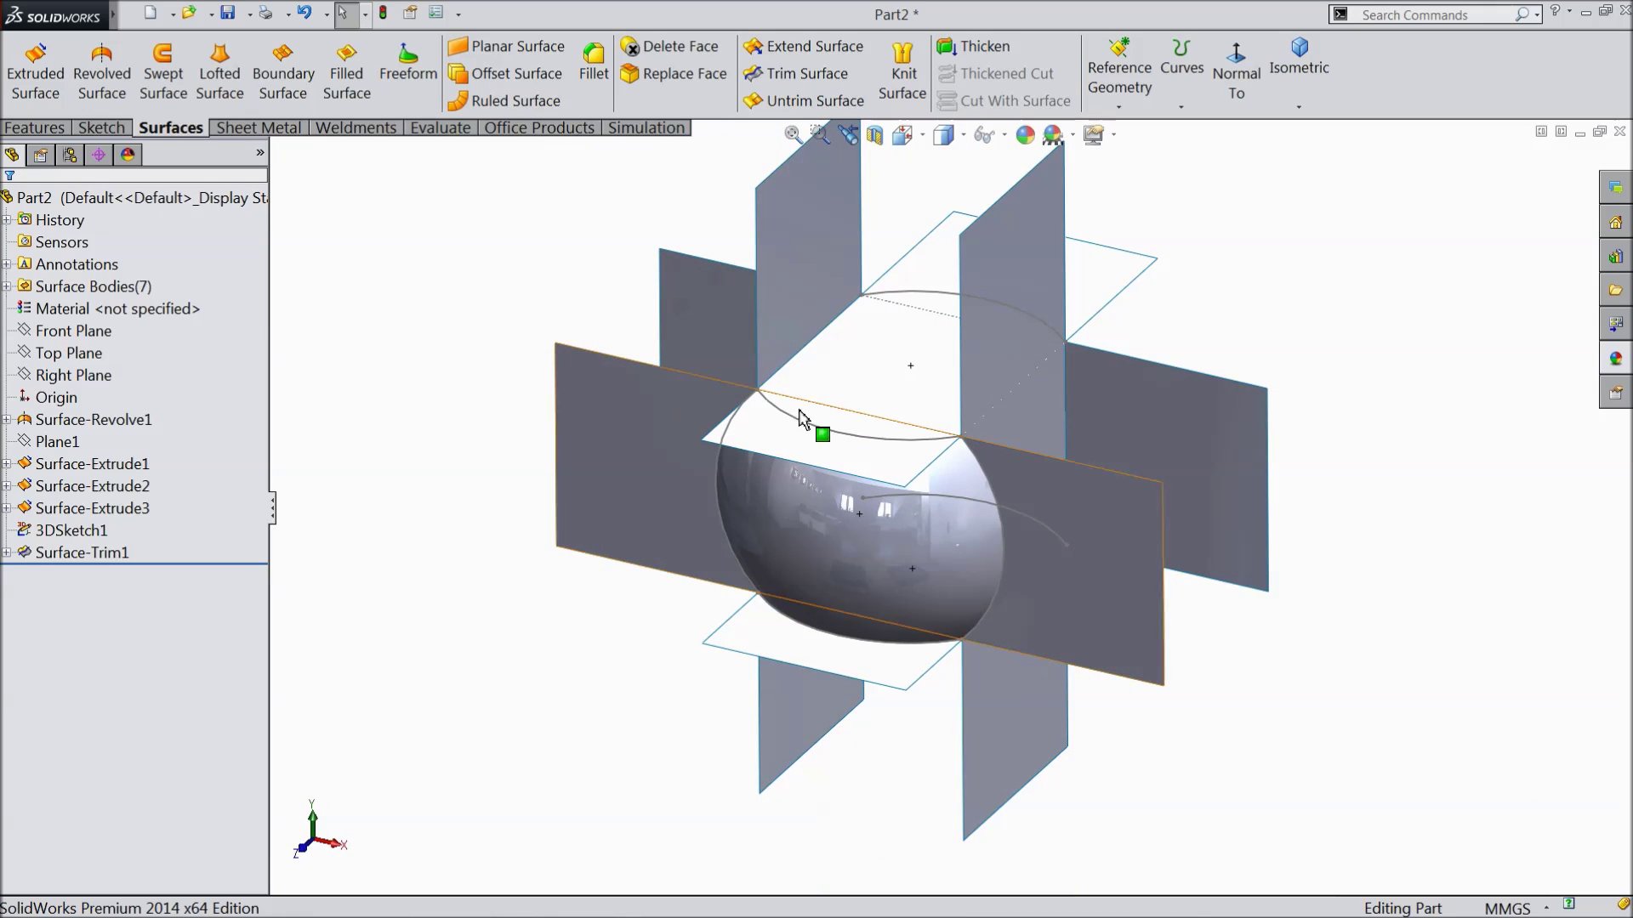
Hide Surface-Extrude2, Surface-Extrude3, the horizontal and remaining vertical surfaces, and 3DSketch1
{"action": "left_click", "coordinate": [819, 251]}
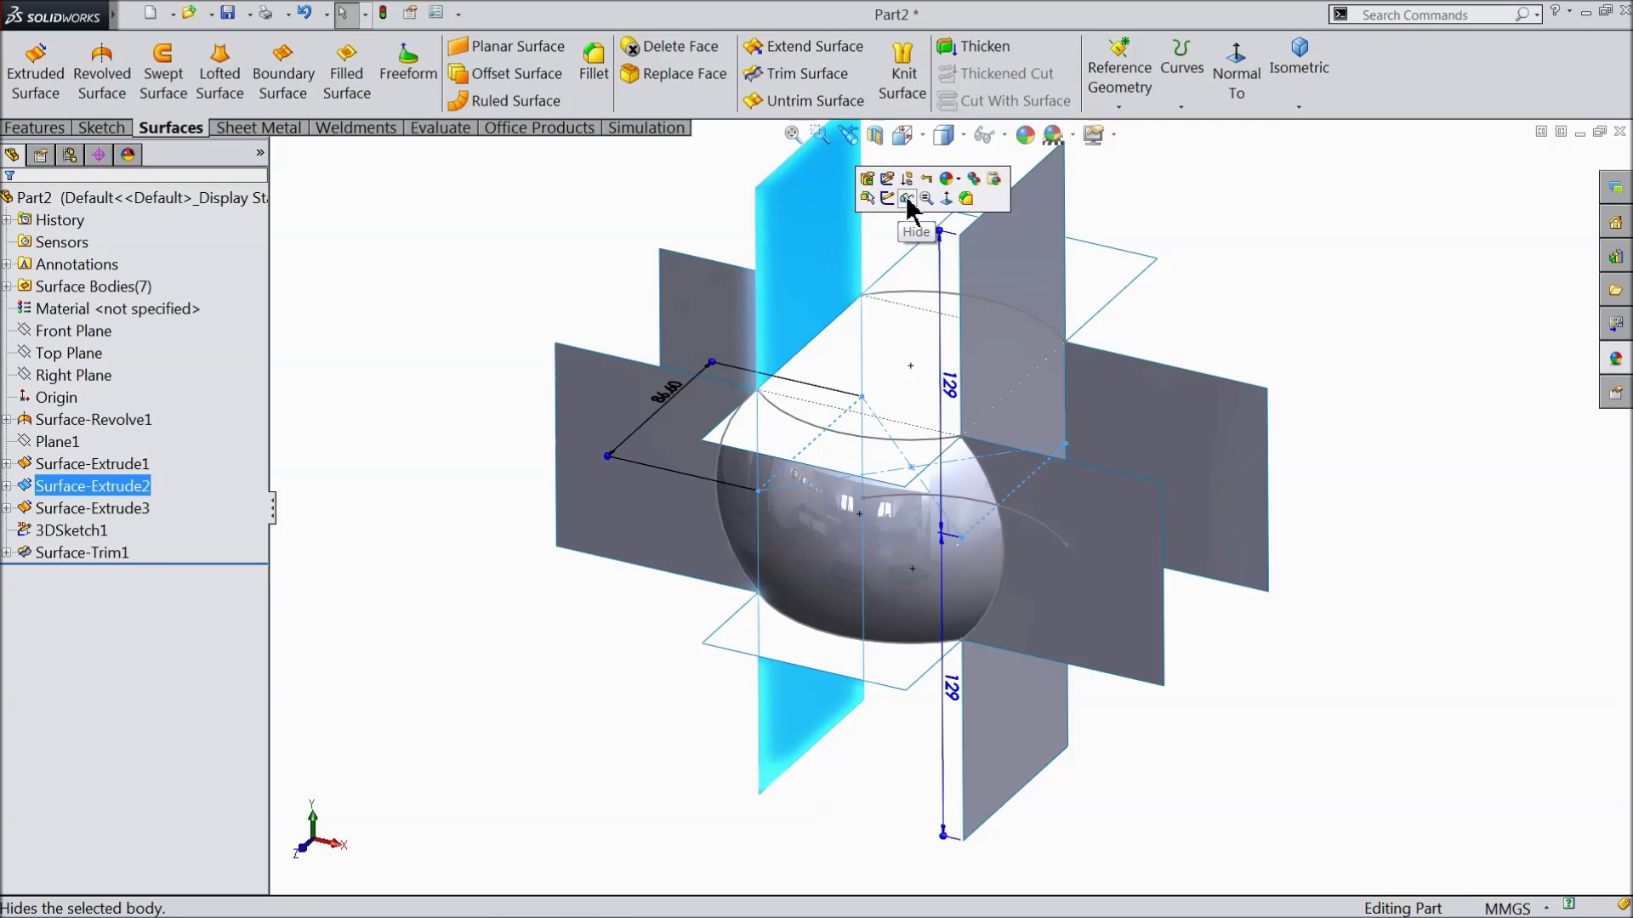
{"action": "left_click", "coordinate": [904, 200]}
{"action": "left_click", "coordinate": [1119, 383]}
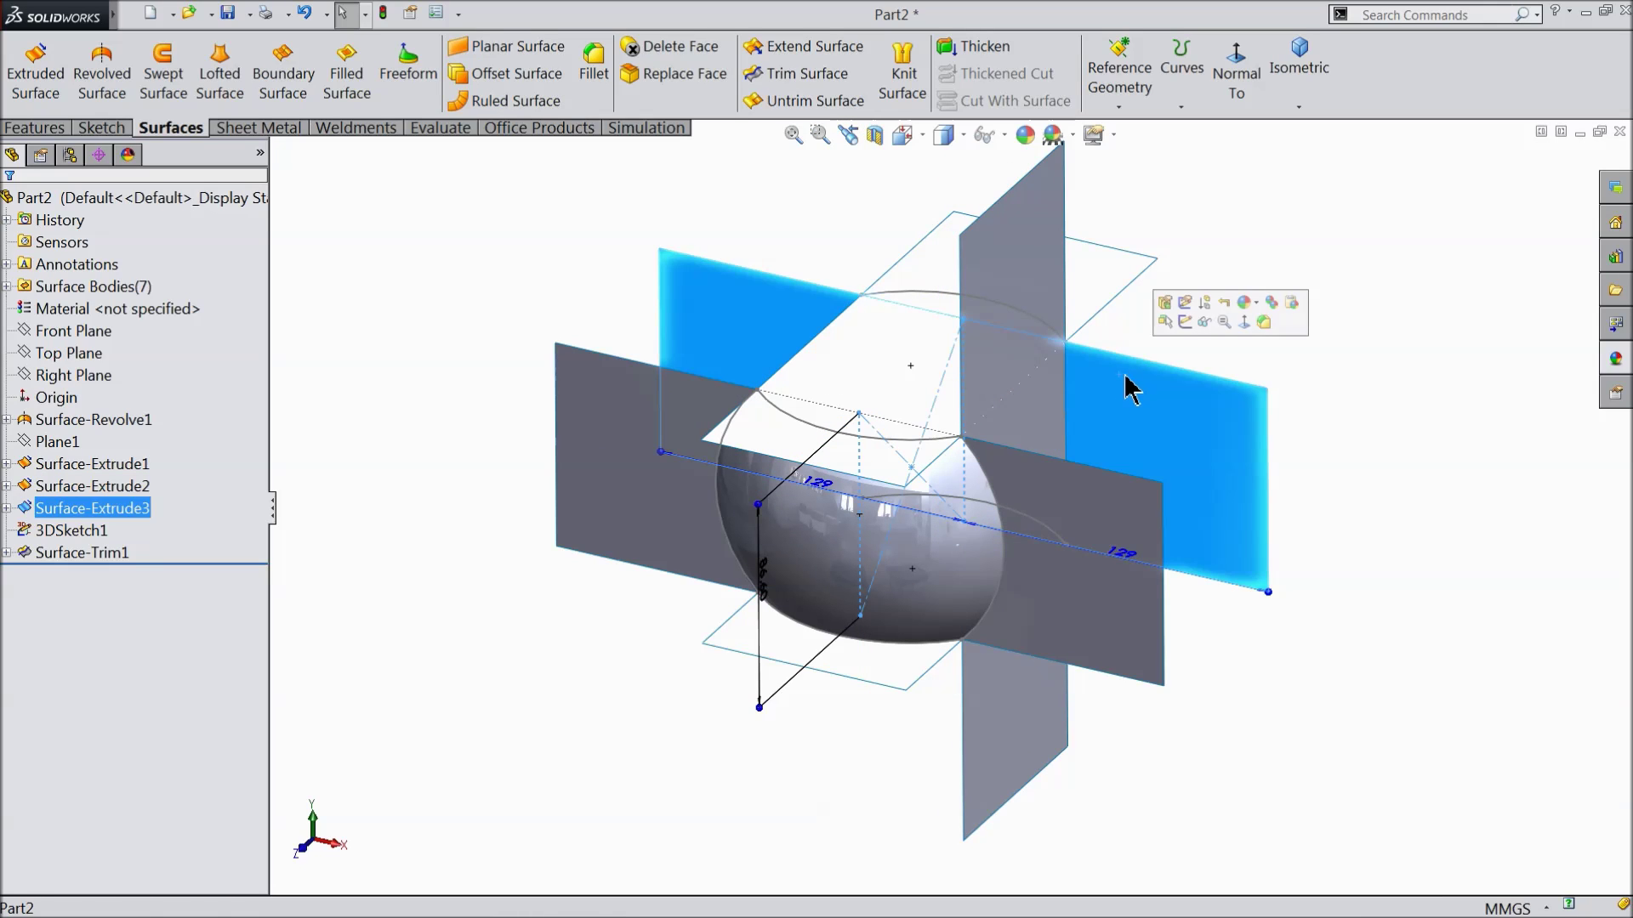
{"action": "left_click", "coordinate": [1190, 322]}
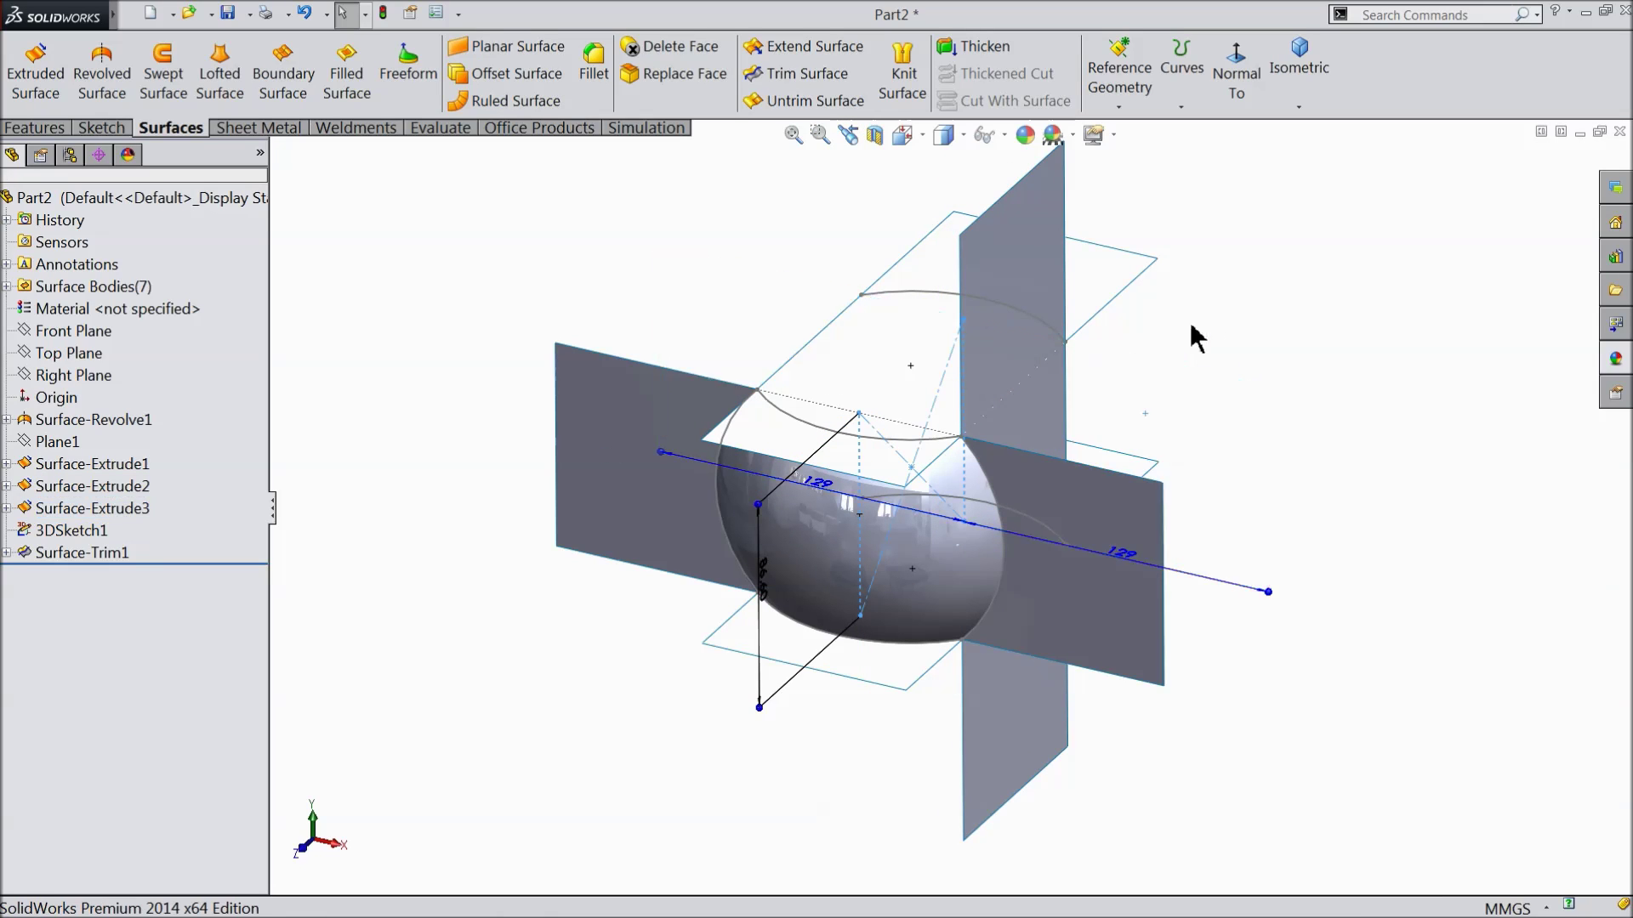
{"action": "left_click", "coordinate": [1136, 499]}
{"action": "left_click", "coordinate": [1225, 451]}
{"action": "left_click", "coordinate": [1048, 299]}
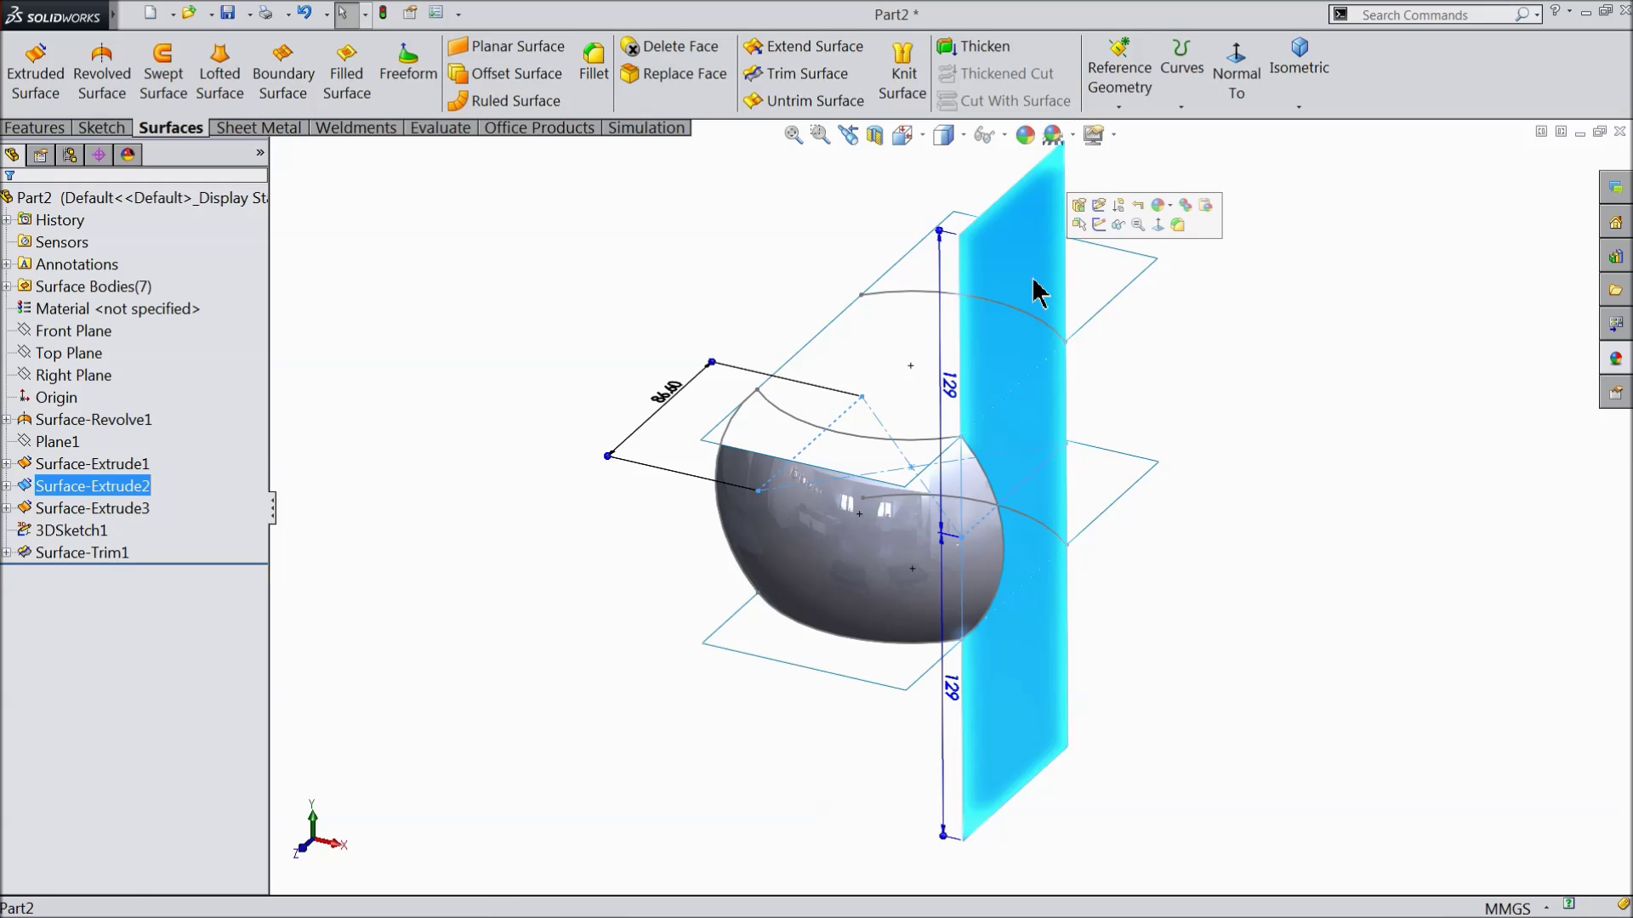
{"action": "left_click", "coordinate": [1105, 228]}
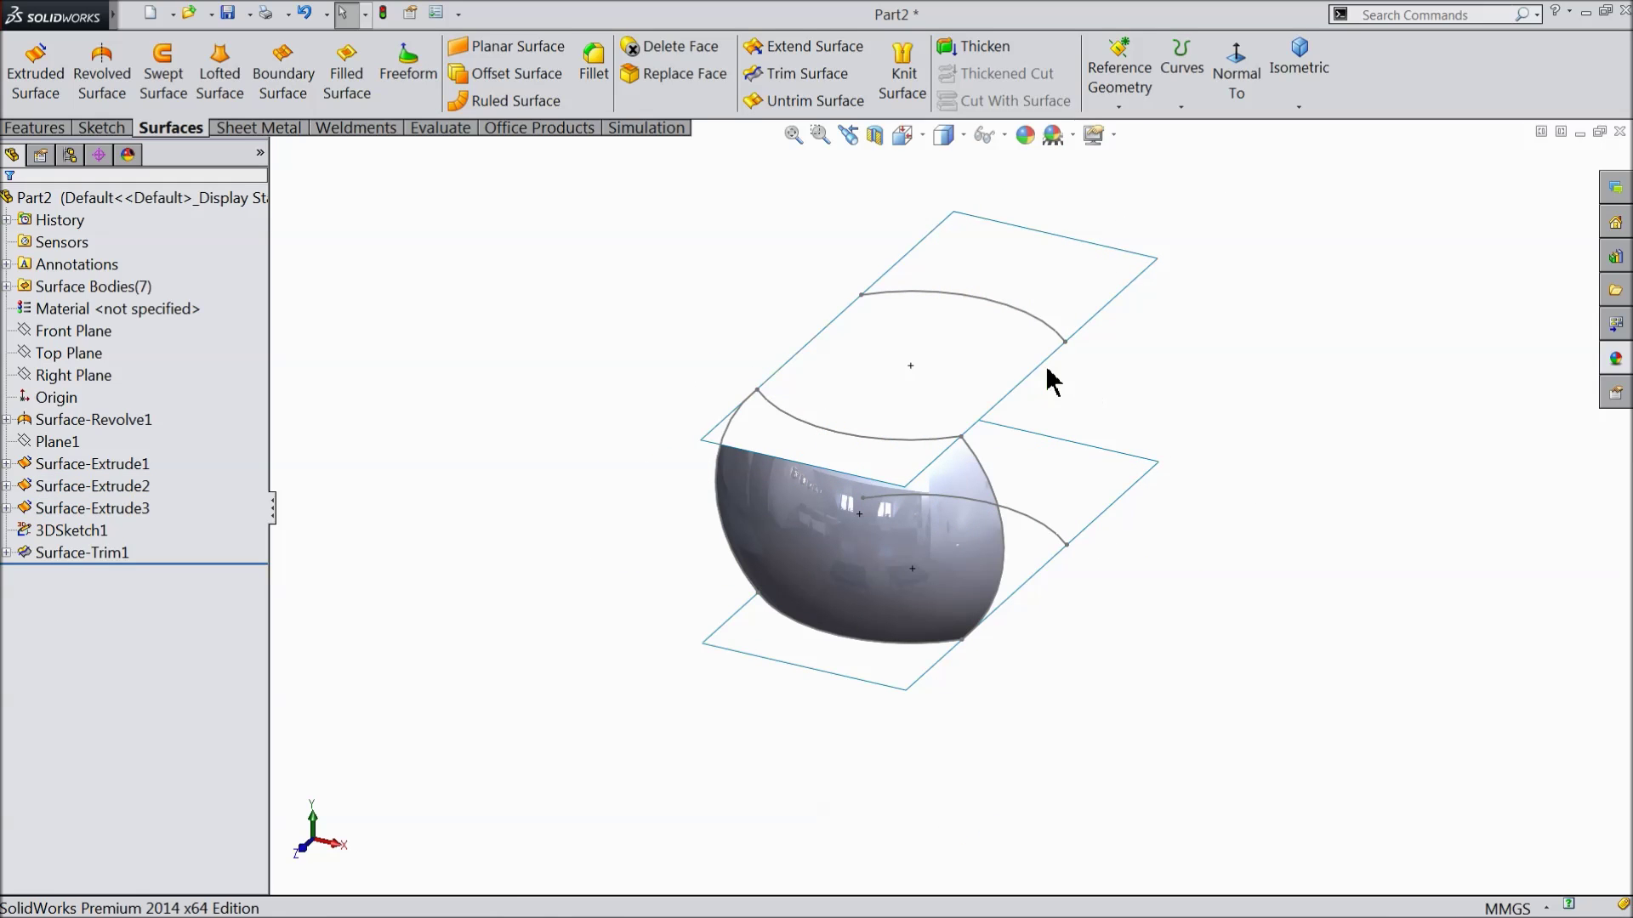
{"action": "left_click", "coordinate": [1041, 330]}
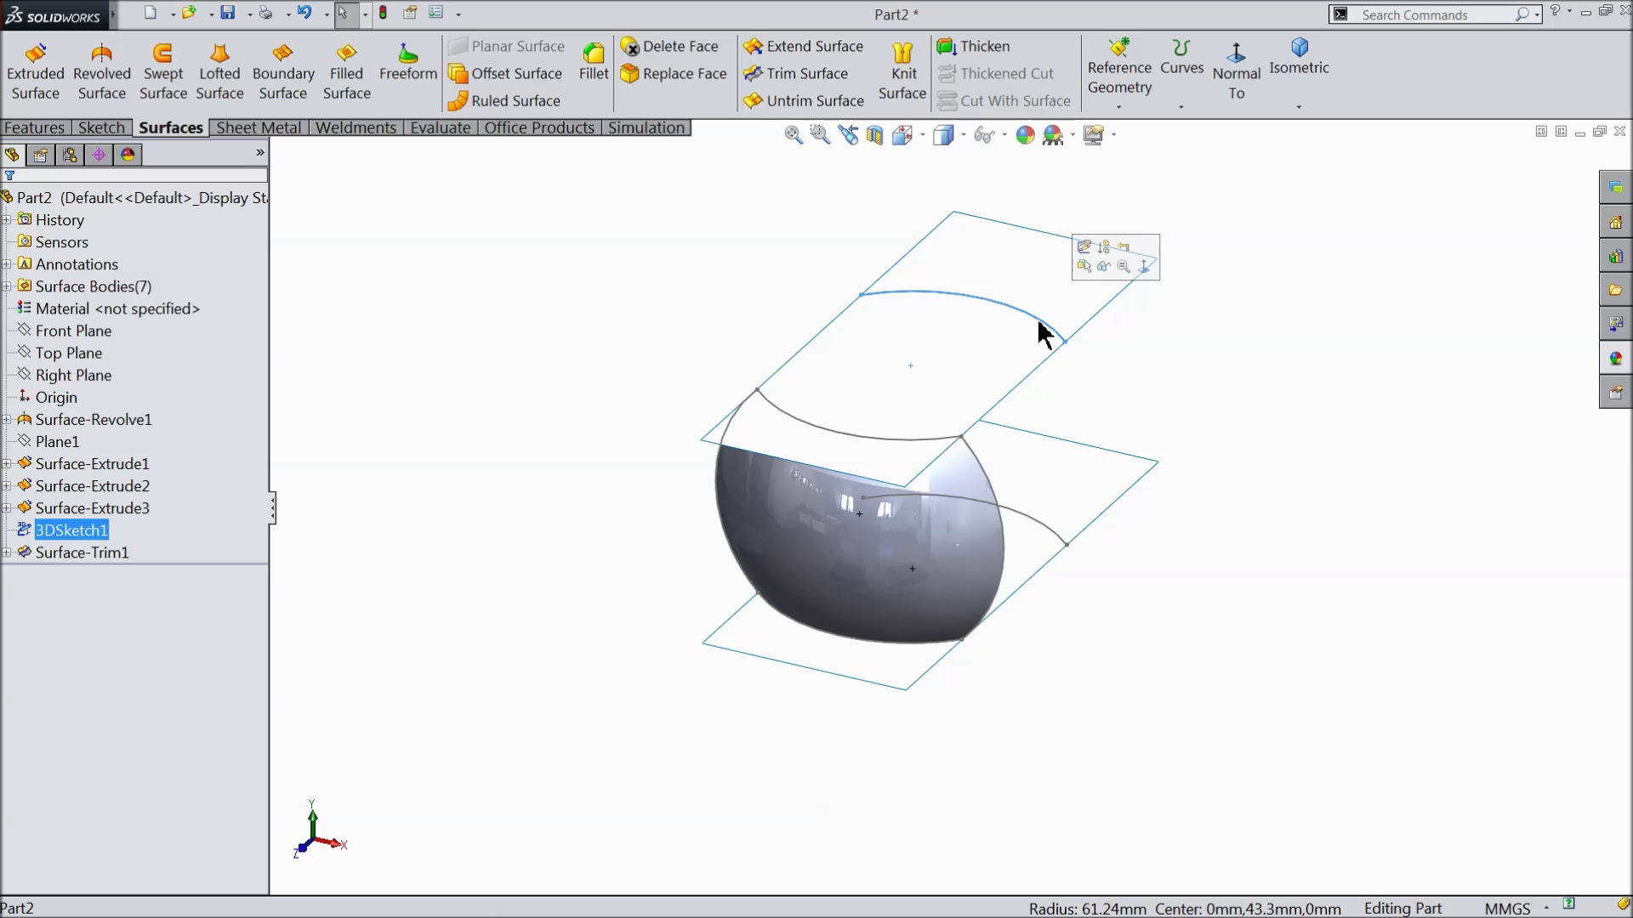
{"action": "left_click", "coordinate": [1104, 269]}
Hide the lower and upper planar surfaces, leaving only the trimmed spherical shell
{"action": "mouse_move", "coordinate": [1232, 426]}
{"action": "middle_mouse_down"}
{"action": "mouse_move", "coordinate": [1173, 477]}
{"action": "mouse_move", "coordinate": [1191, 485]}
{"action": "mouse_move", "coordinate": [1155, 426]}
{"action": "middle_mouse_up"}
{"action": "left_click", "coordinate": [1157, 421]}
{"action": "left_click", "coordinate": [1239, 366]}
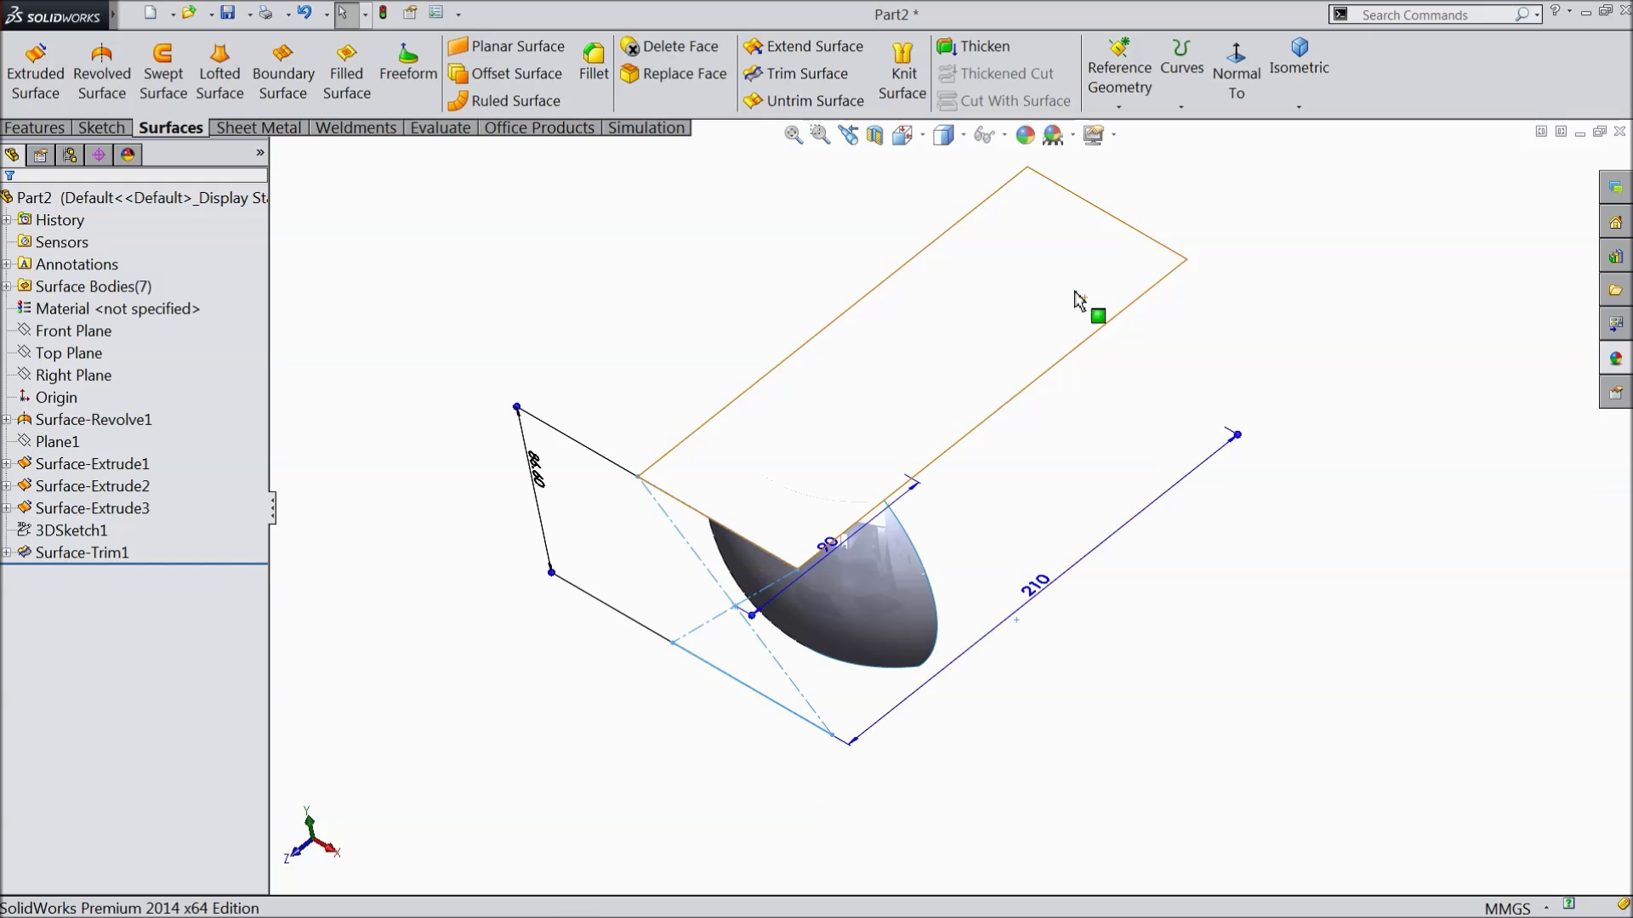
{"action": "left_click", "coordinate": [1089, 311]}
{"action": "left_click", "coordinate": [1161, 245]}
{"action": "mouse_move", "coordinate": [1214, 394]}
{"action": "middle_mouse_down"}
{"action": "mouse_move", "coordinate": [1247, 219]}
{"action": "mouse_move", "coordinate": [1222, 385]}
{"action": "mouse_move", "coordinate": [1247, 332]}
{"action": "mouse_move", "coordinate": [1245, 345]}
{"action": "middle_mouse_up"}
{"action": "scroll", "coordinate": [794, 557], "scroll_direction": "down", "scroll_amount": 3}
{"action": "mouse_move", "coordinate": [794, 558]}
{"action": "middle_mouse_down"}
{"action": "mouse_move", "coordinate": [816, 520]}
{"action": "mouse_move", "coordinate": [812, 543]}
{"action": "middle_mouse_up"}
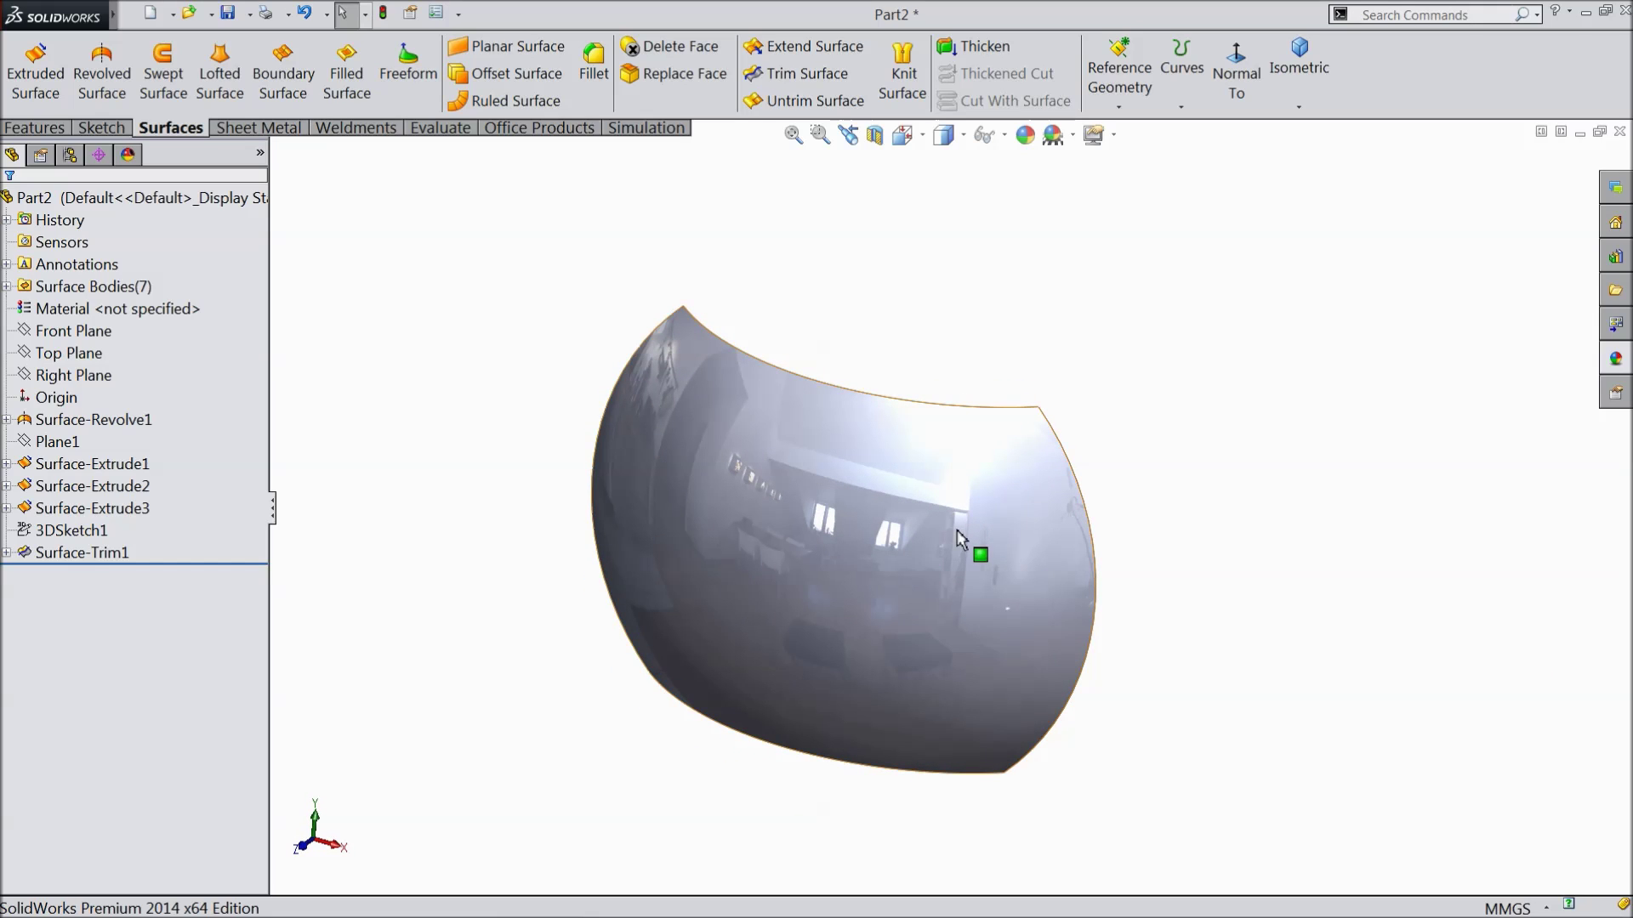
{"action": "left_click", "coordinate": [59, 331]}
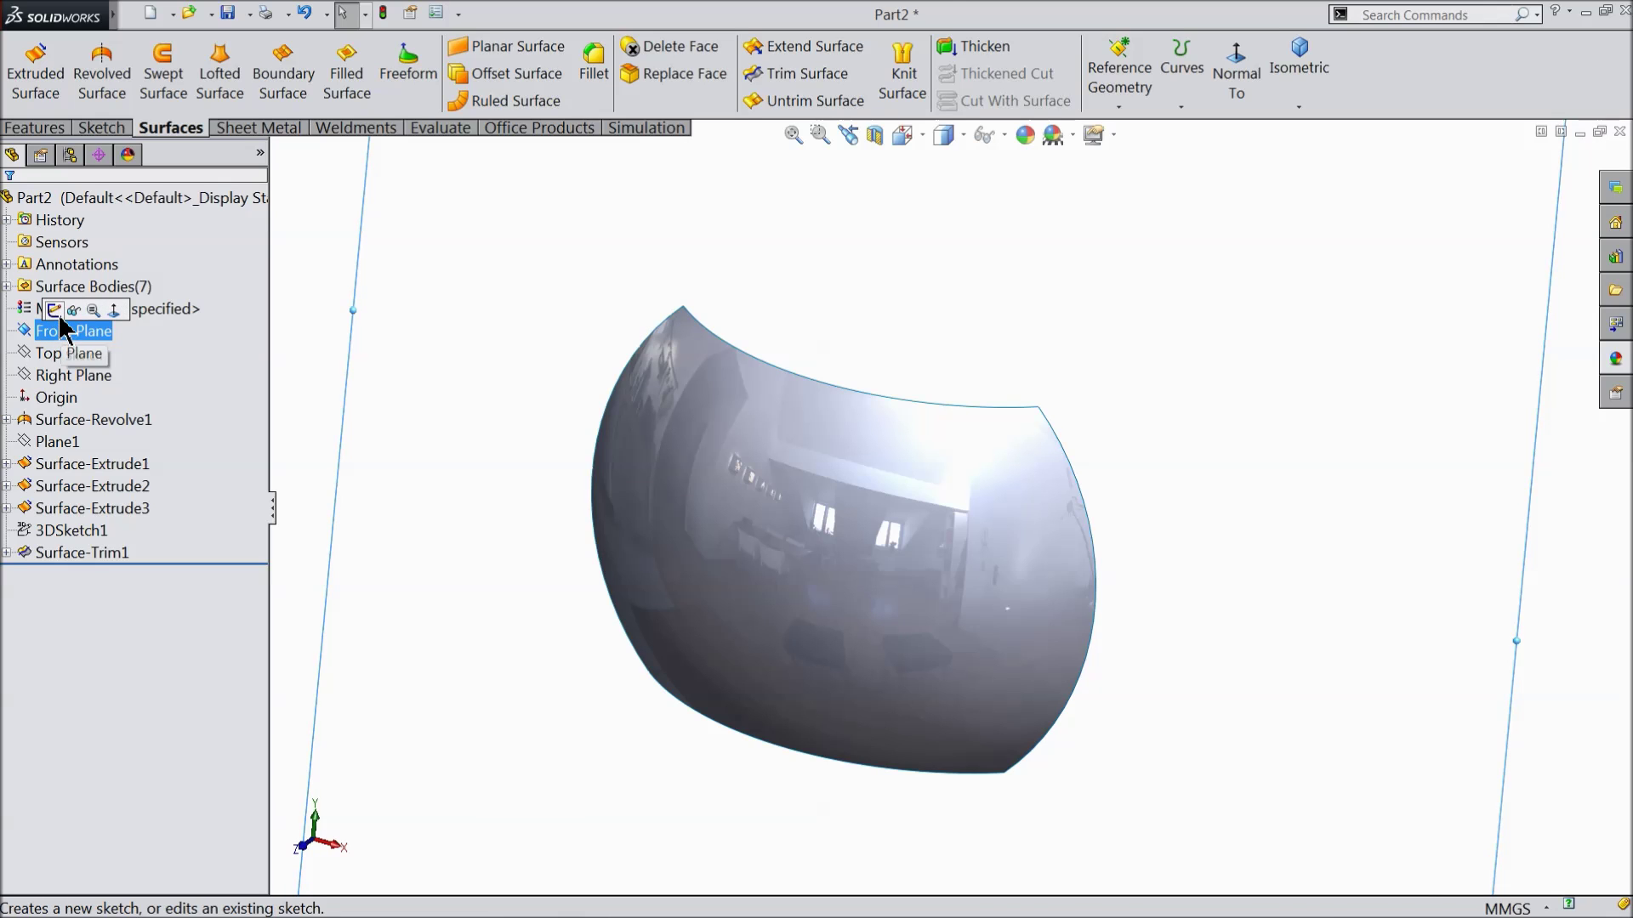
Start Sketch6 on the Front Plane and draw a vertical centerline from the shell's top to bottom
{"action": "left_click", "coordinate": [85, 311]}
{"action": "left_click", "coordinate": [1237, 76]}
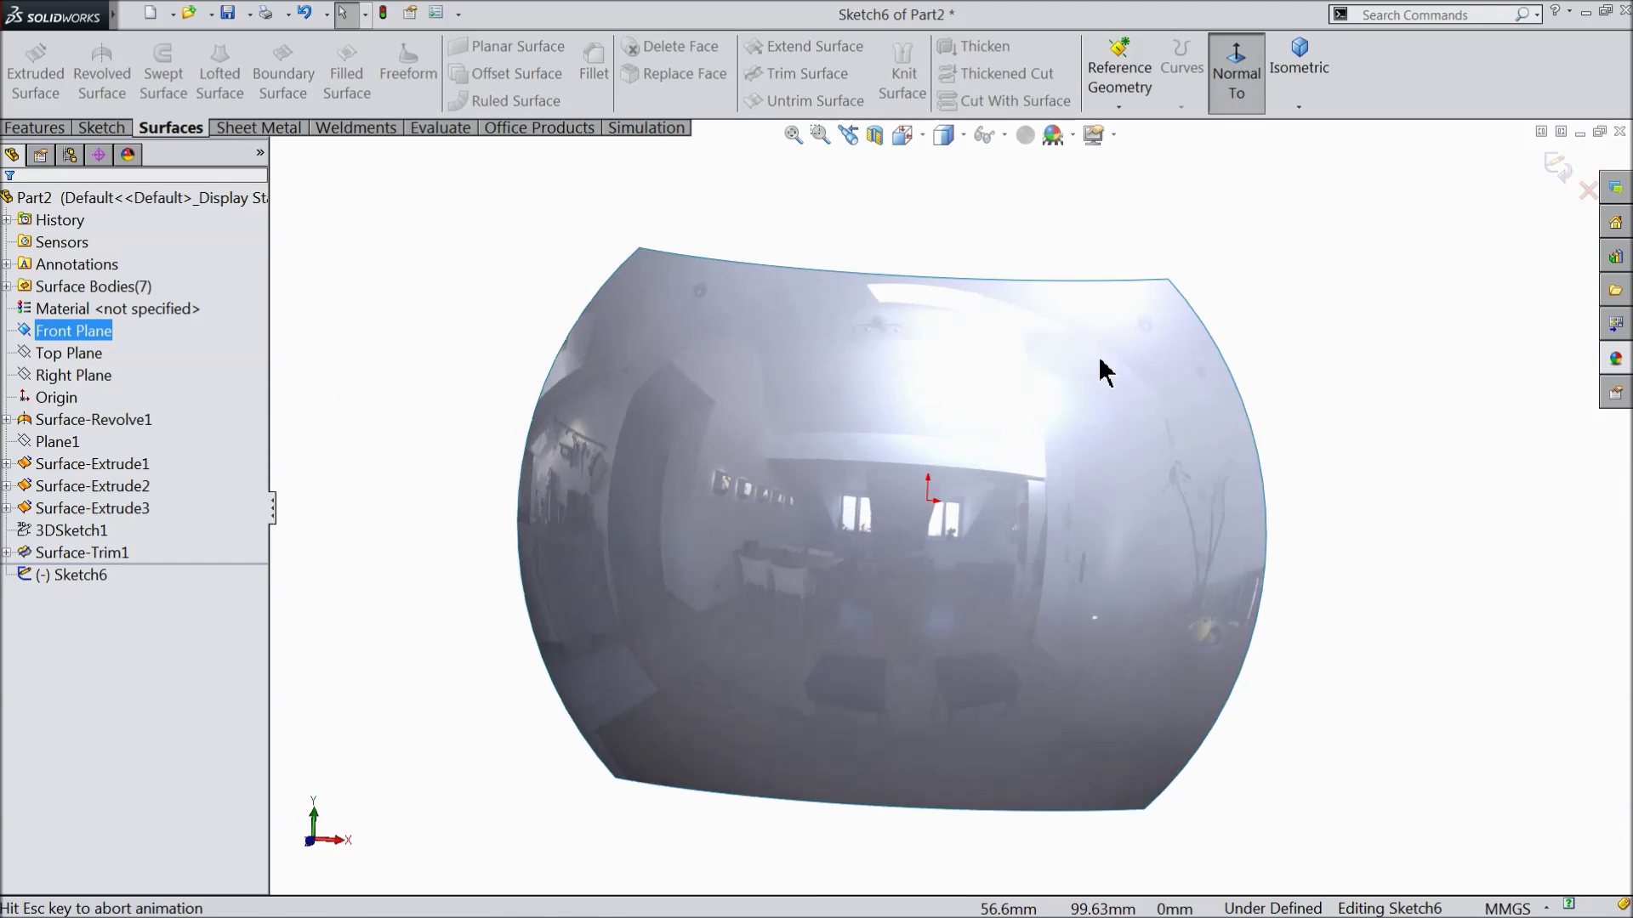
{"action": "left_click", "coordinate": [104, 128]}
{"action": "left_click", "coordinate": [164, 46]}
{"action": "left_click", "coordinate": [178, 99]}
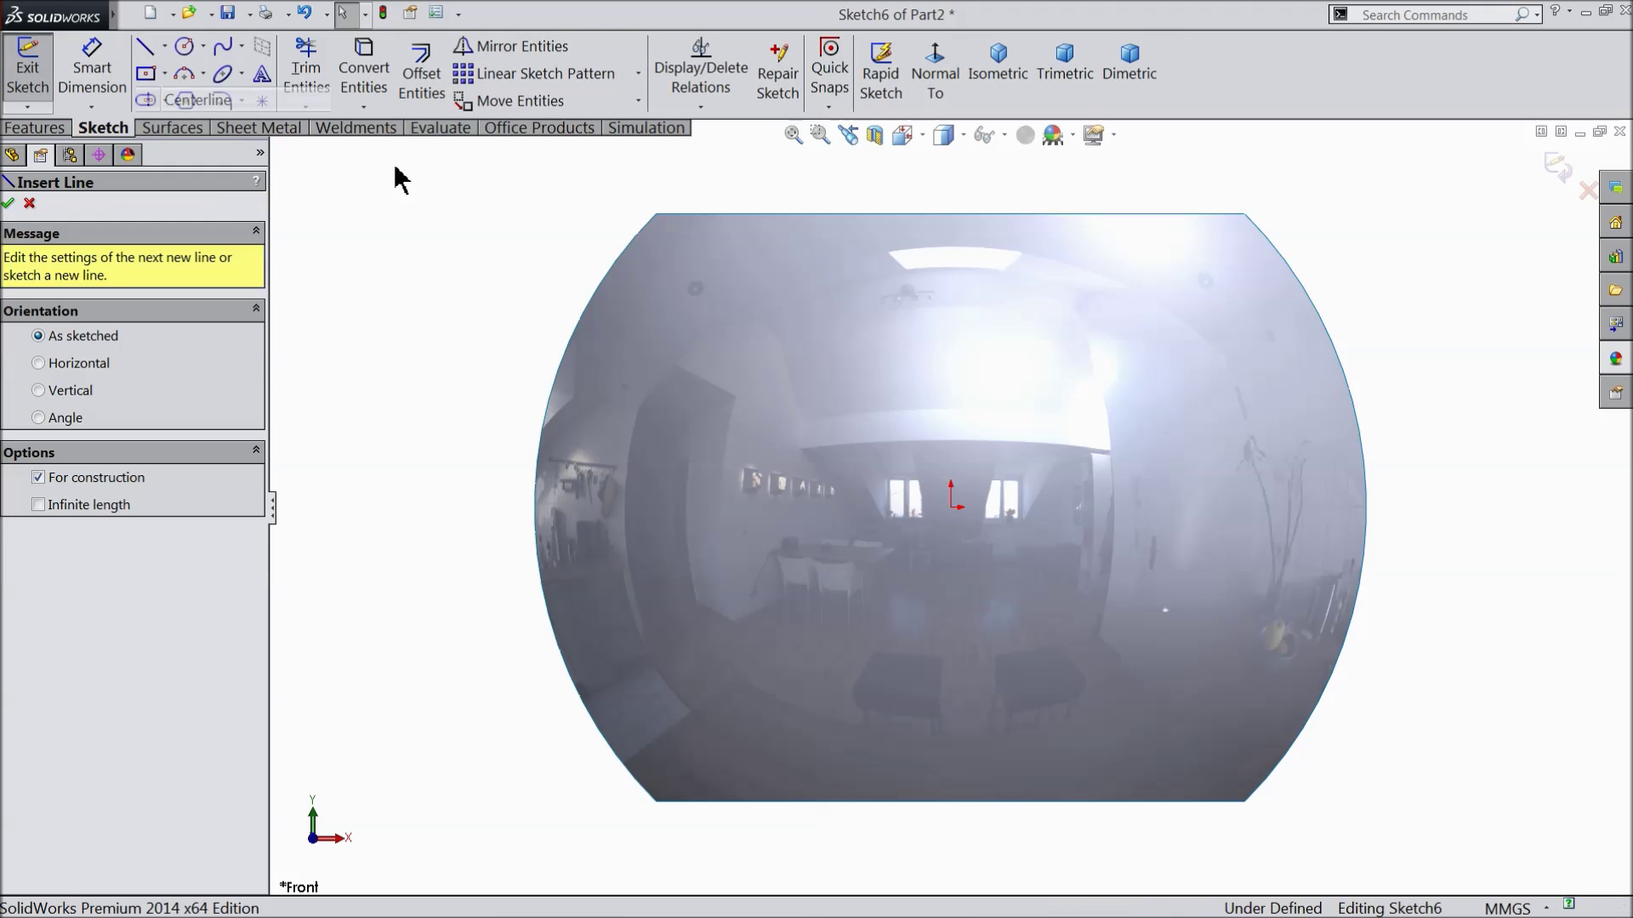
{"action": "left_click", "coordinate": [950, 213]}
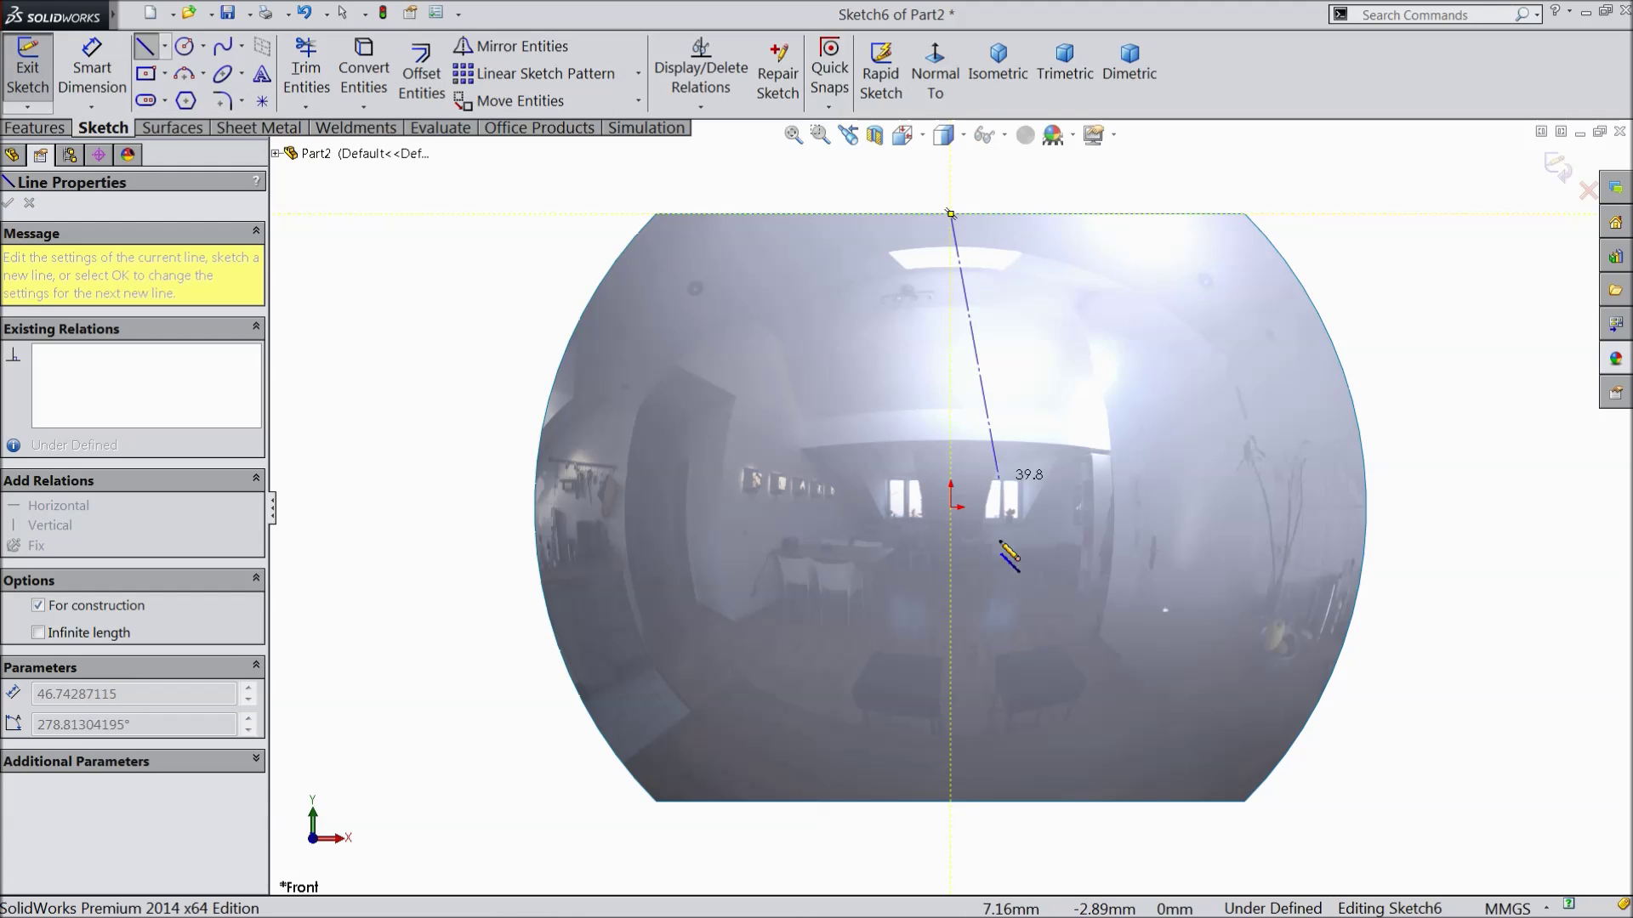
{"action": "left_click", "coordinate": [950, 802]}
{"action": "right_click", "coordinate": [460, 419]}
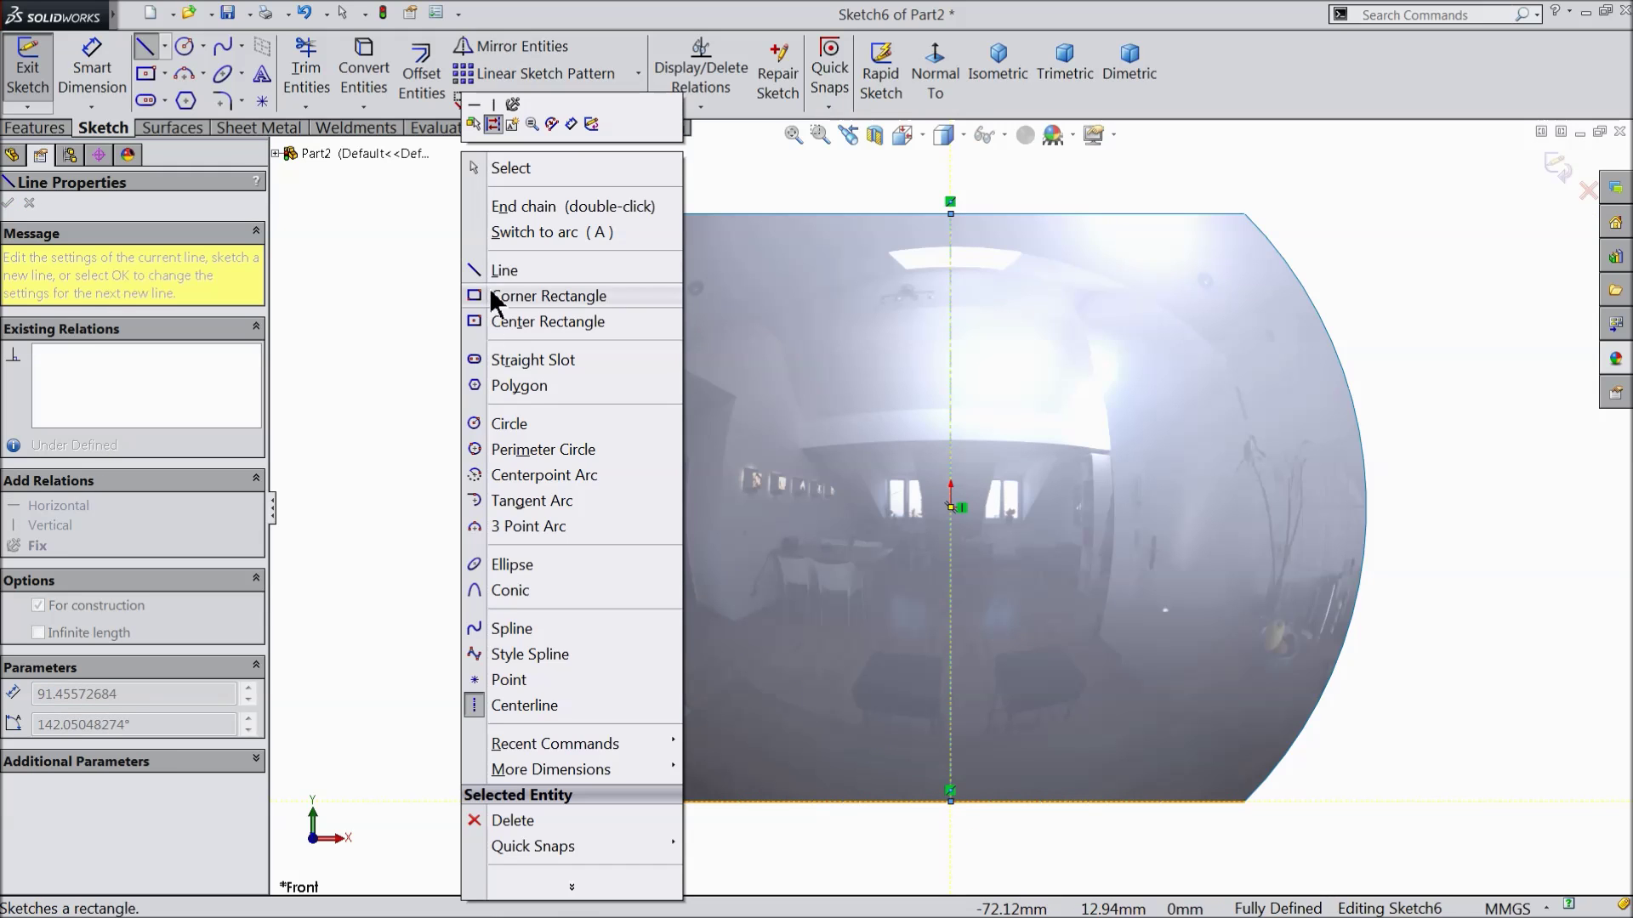
{"action": "left_click", "coordinate": [510, 168]}
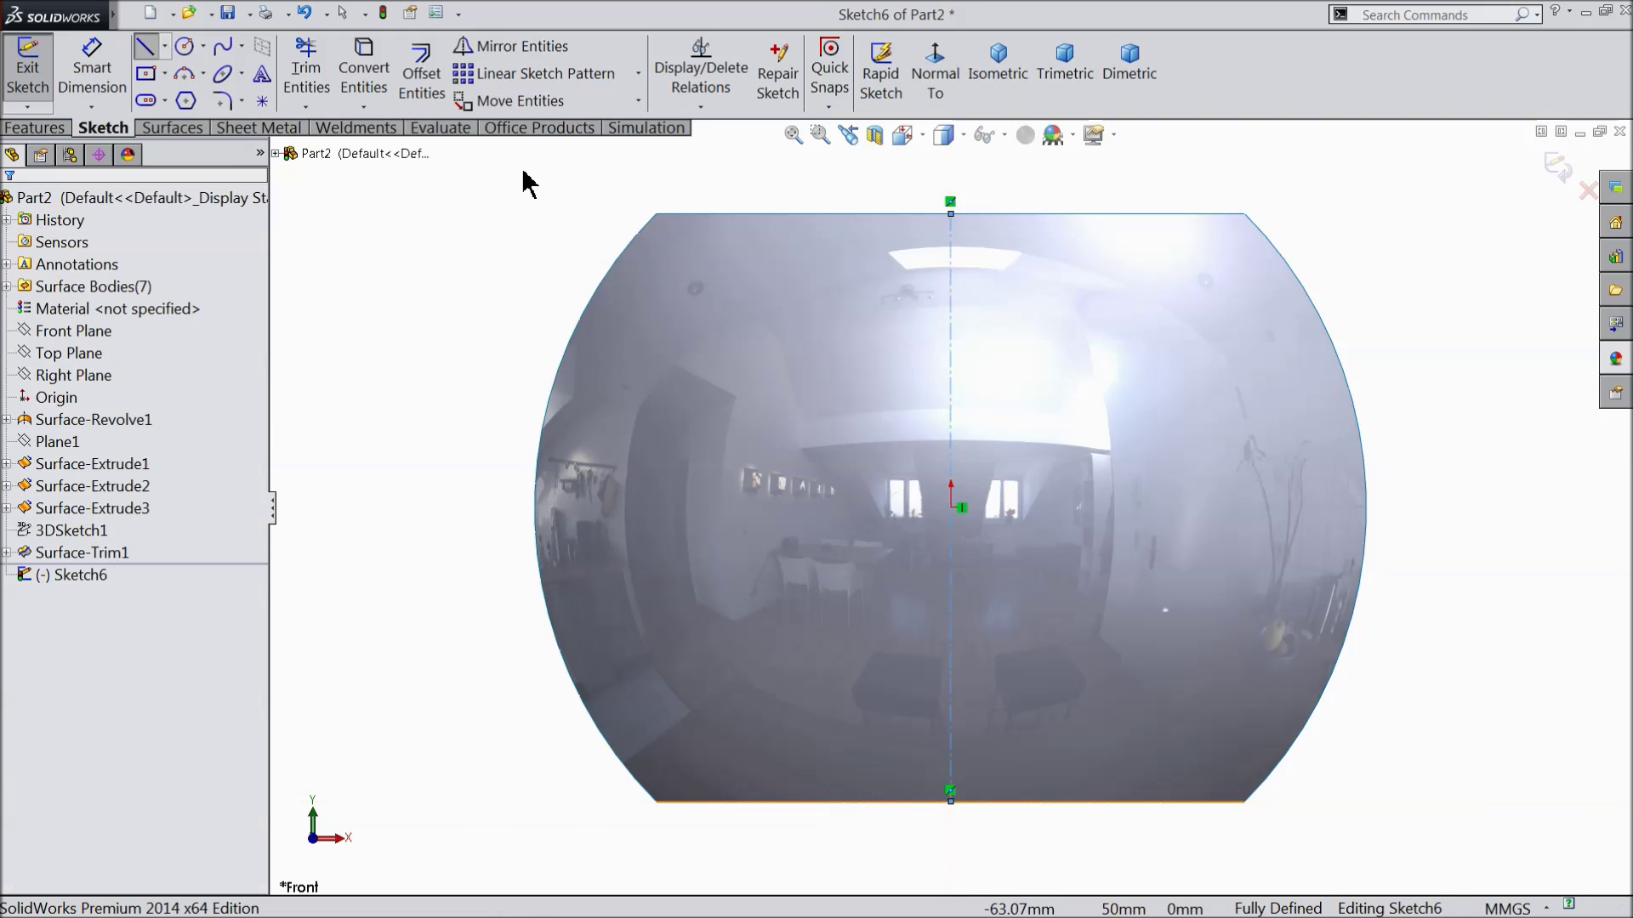
Draw upper and lower horizontal lines extending past both sides of the shell
{"action": "left_click", "coordinate": [147, 49]}
{"action": "left_click", "coordinate": [420, 341]}
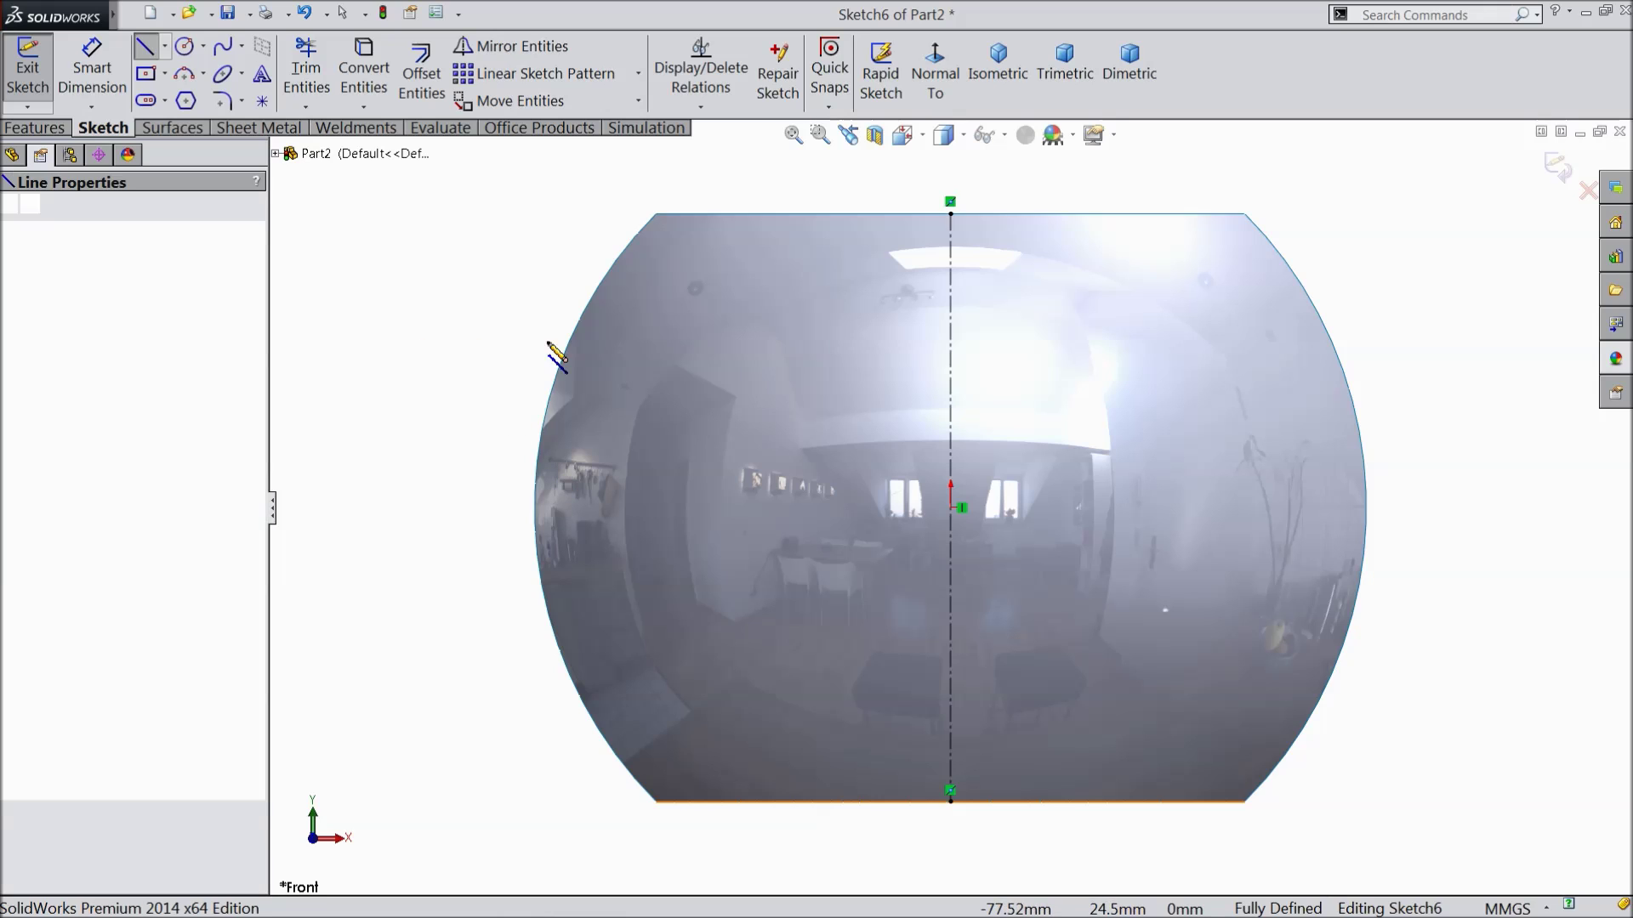
{"action": "left_click", "coordinate": [1448, 341]}
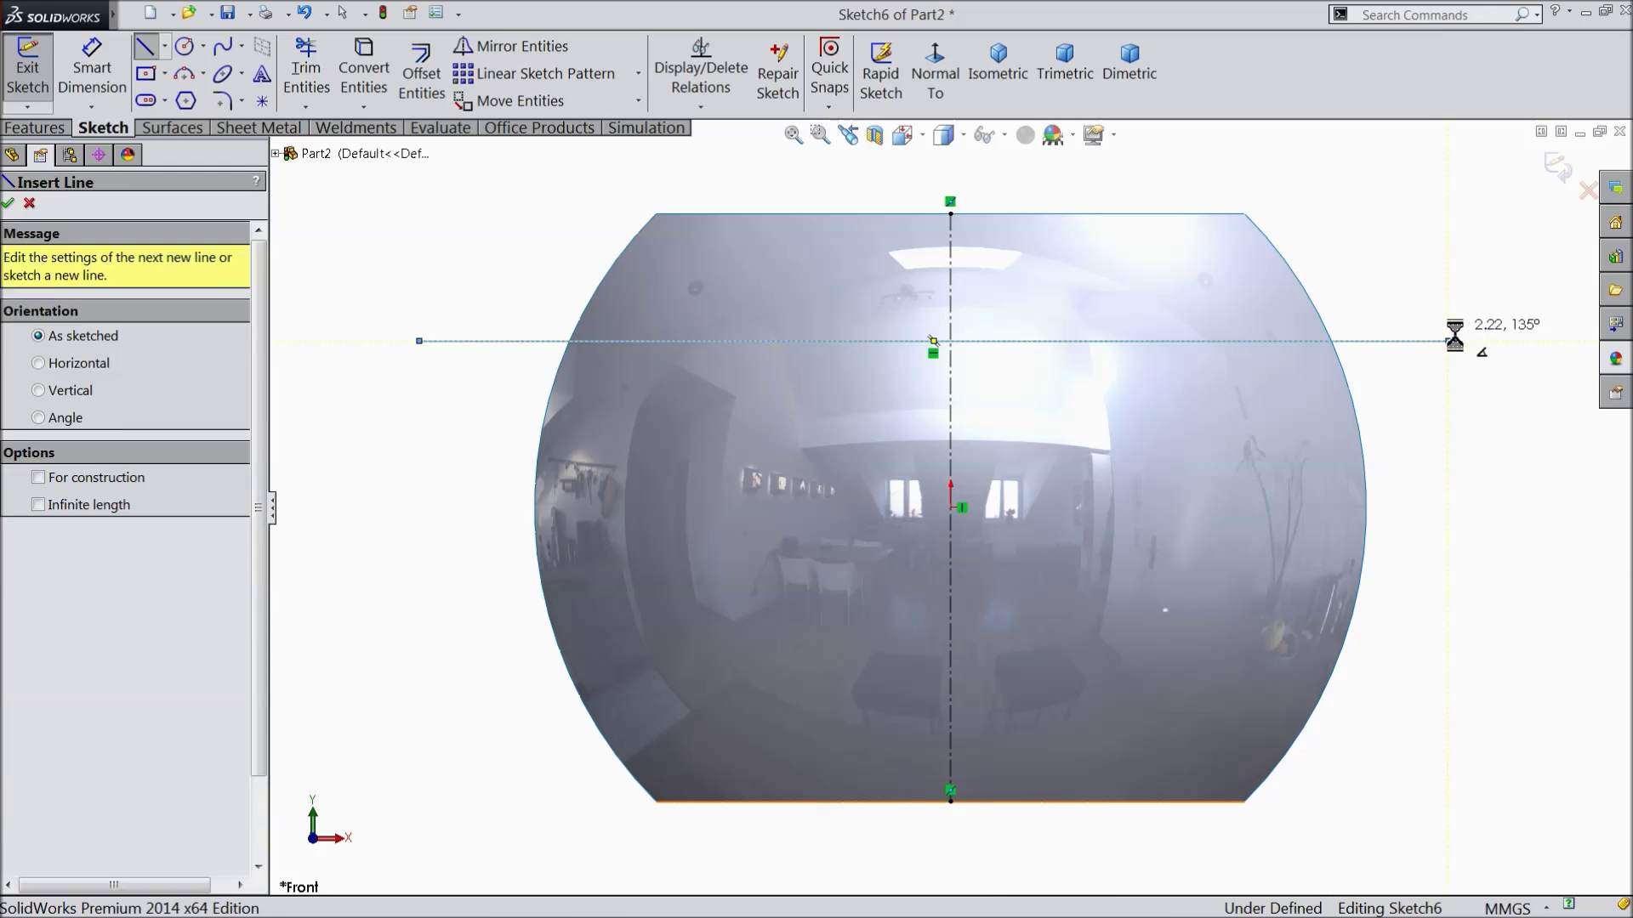
{"action": "key", "text": "Escape"}
{"action": "left_click", "coordinate": [145, 50]}
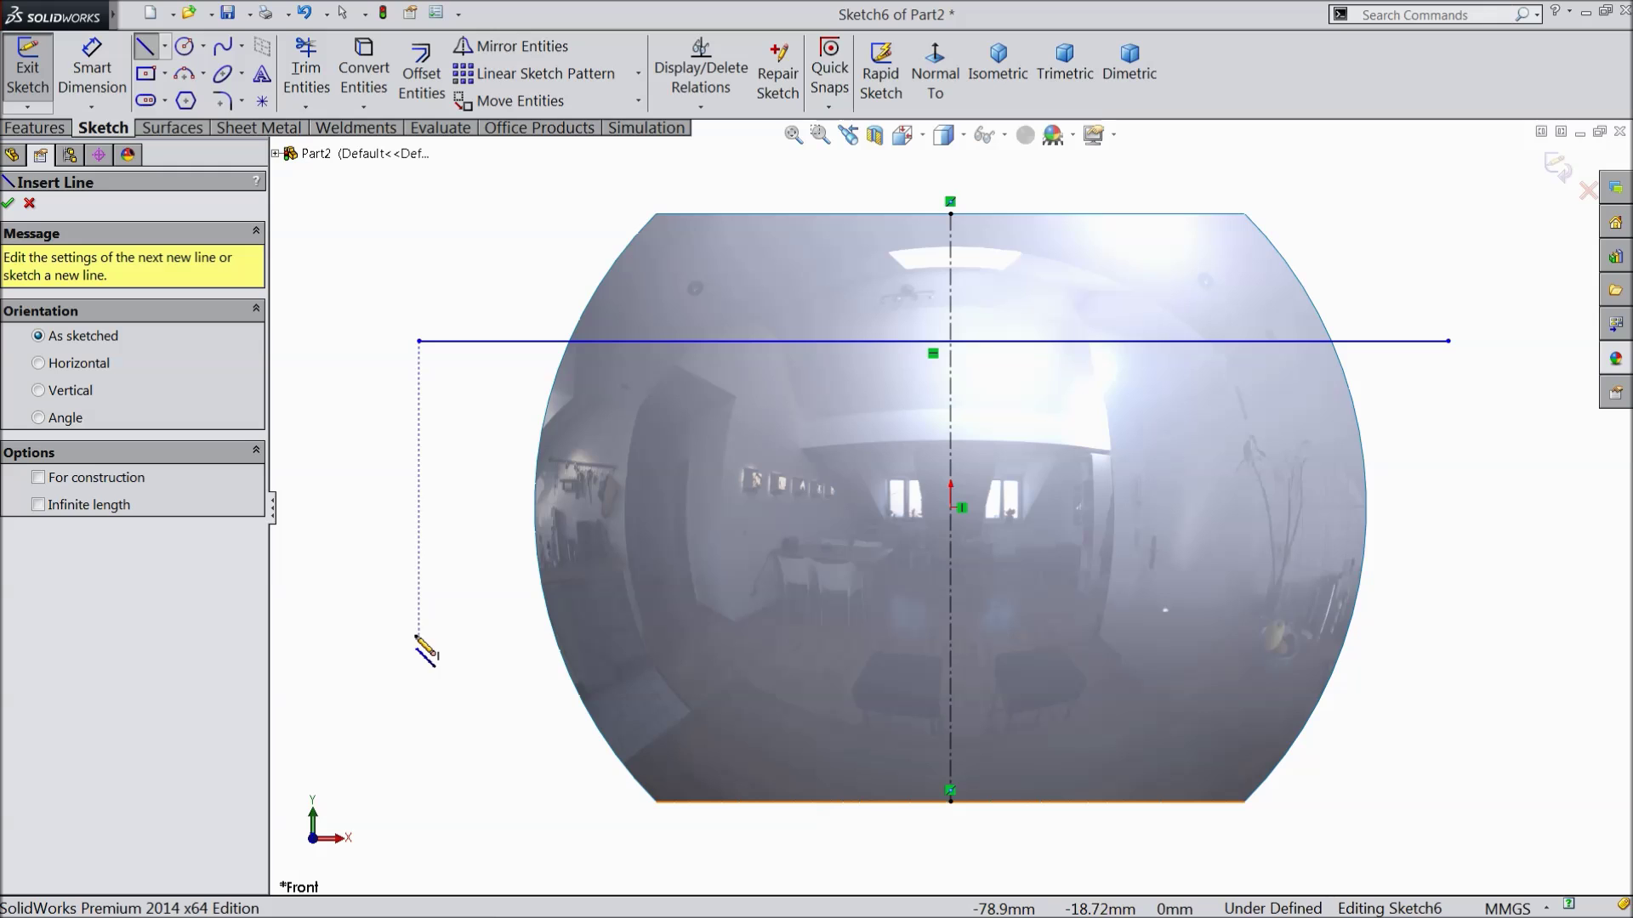
{"action": "left_click", "coordinate": [375, 640]}
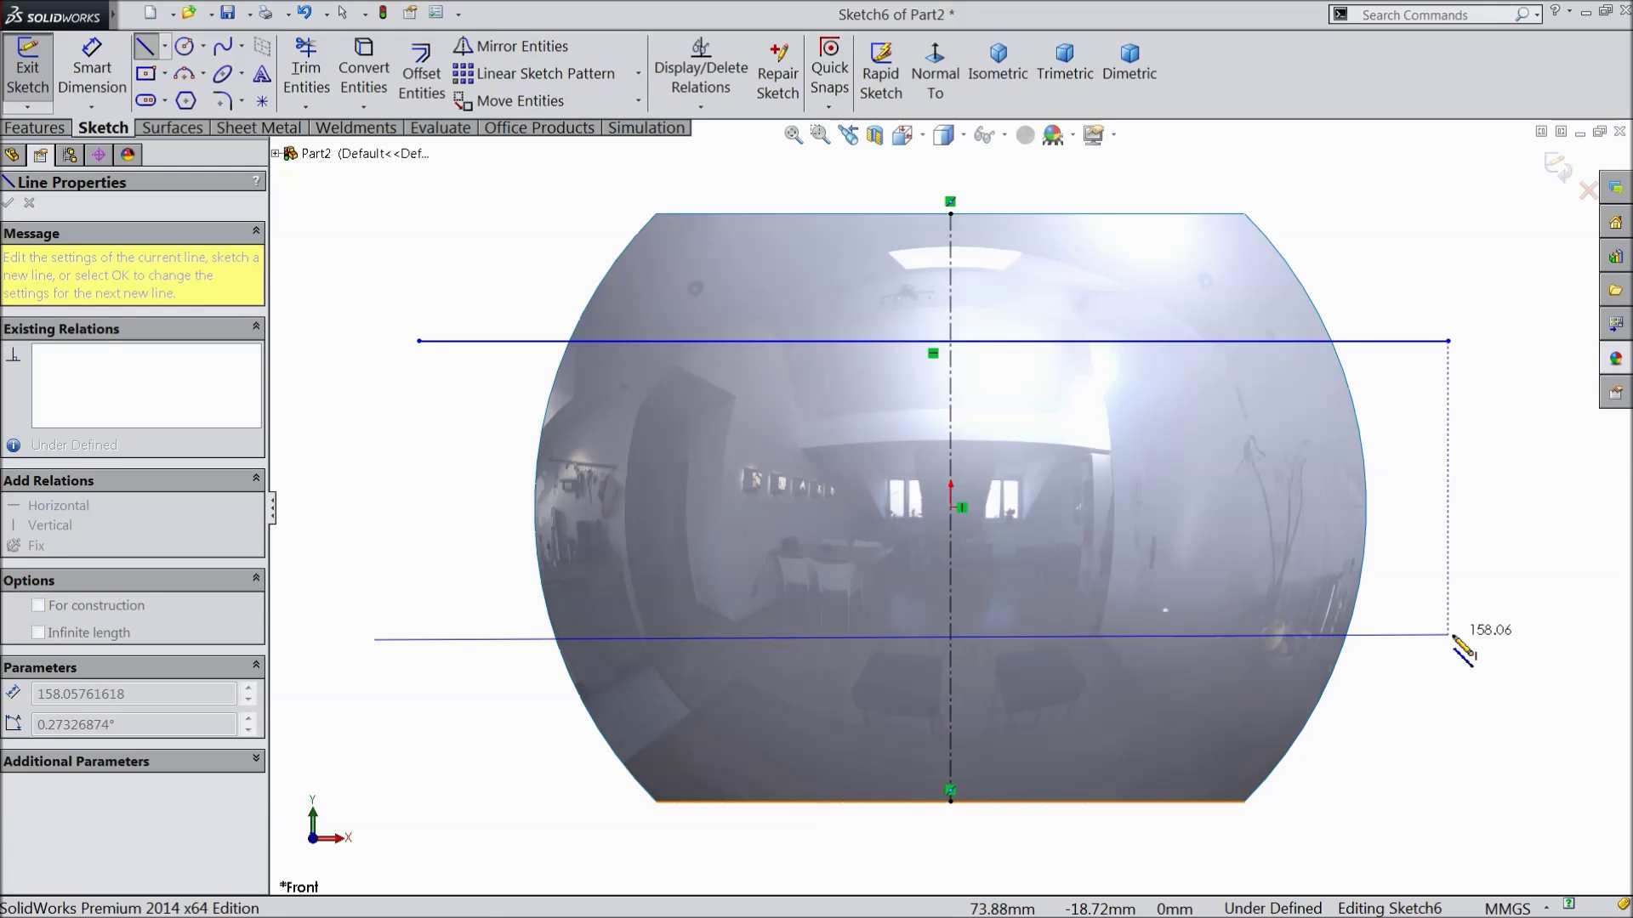
{"action": "left_click", "coordinate": [1476, 640]}
{"action": "right_click", "coordinate": [1483, 636]}
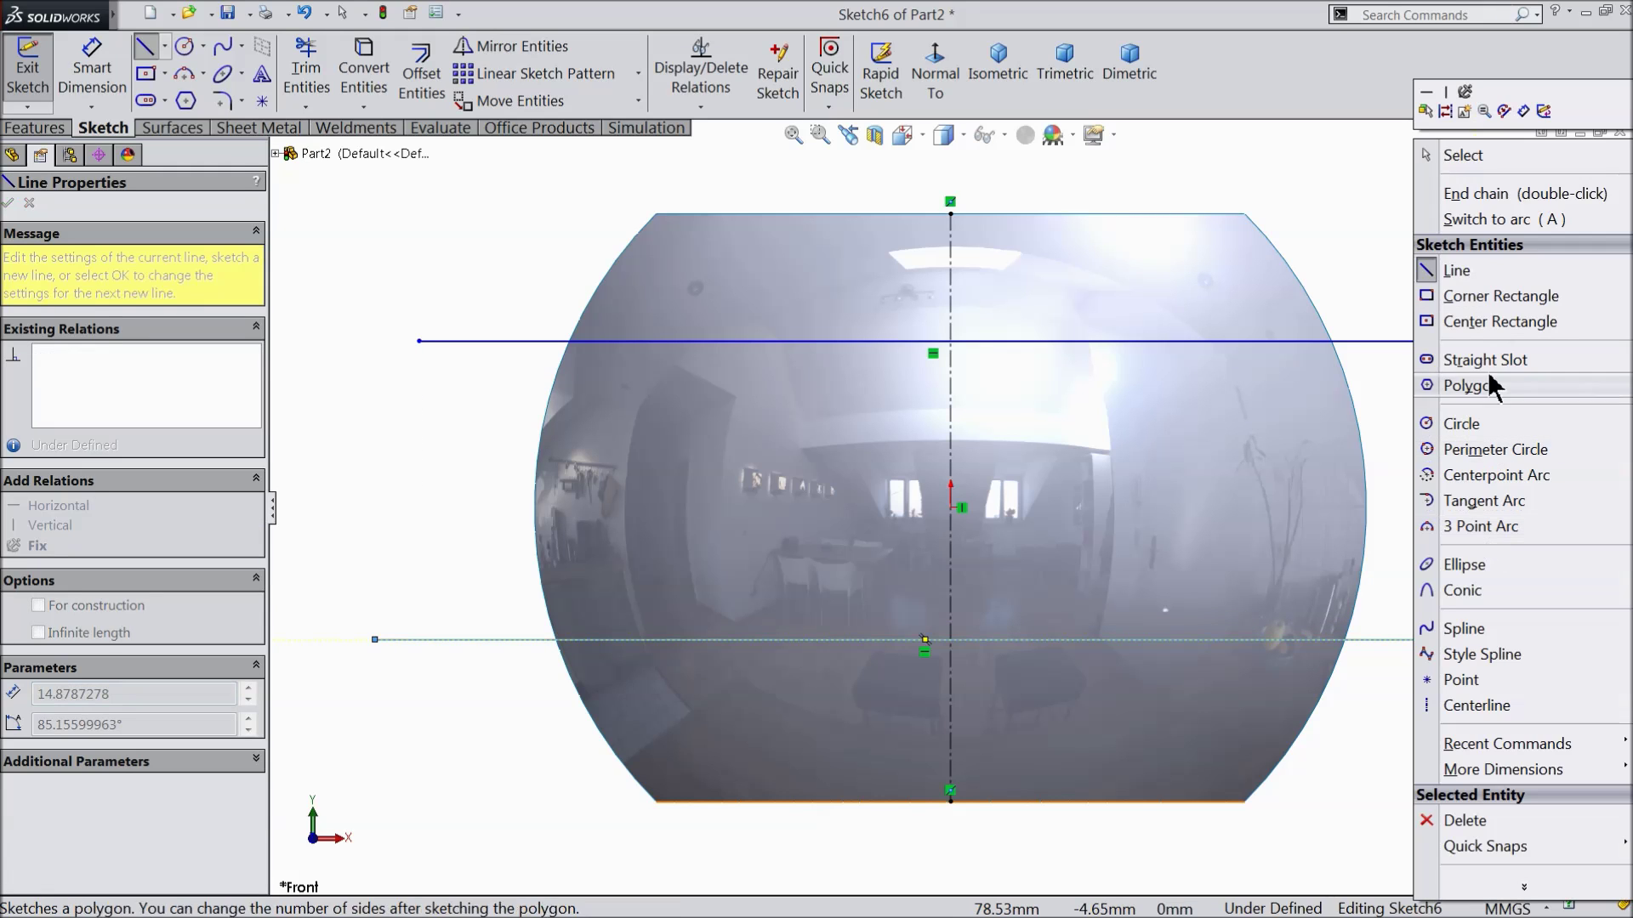
{"action": "left_click", "coordinate": [1459, 153]}
Check the upper and lower horizontal lines by selecting each in turn
{"action": "left_click", "coordinate": [1064, 342]}
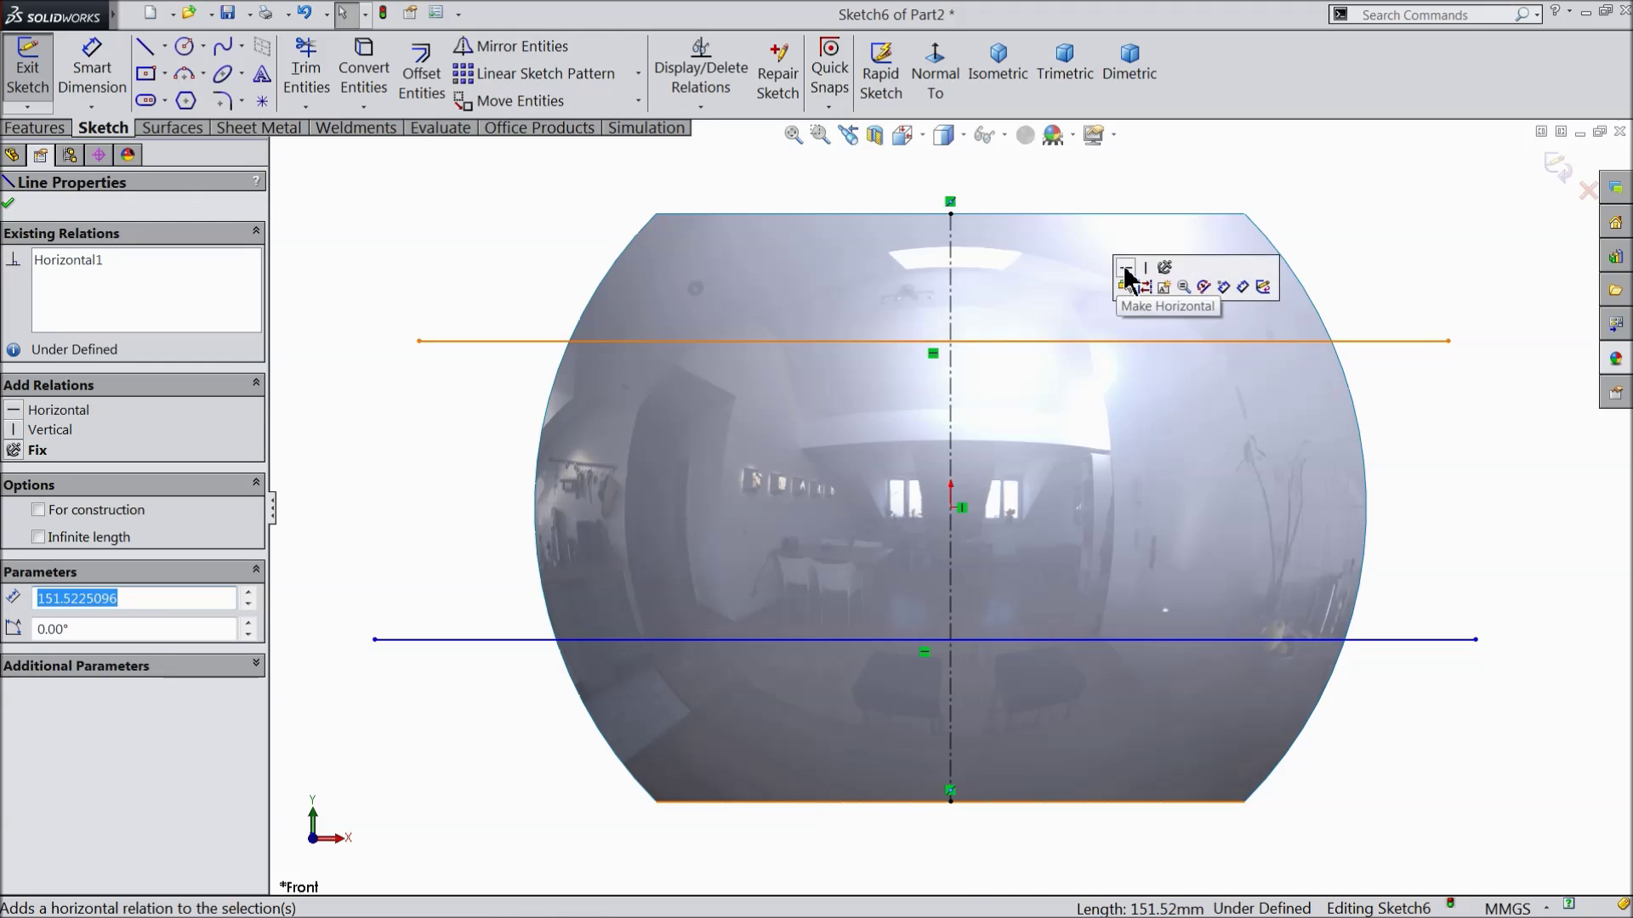
{"action": "left_click", "coordinate": [1073, 639]}
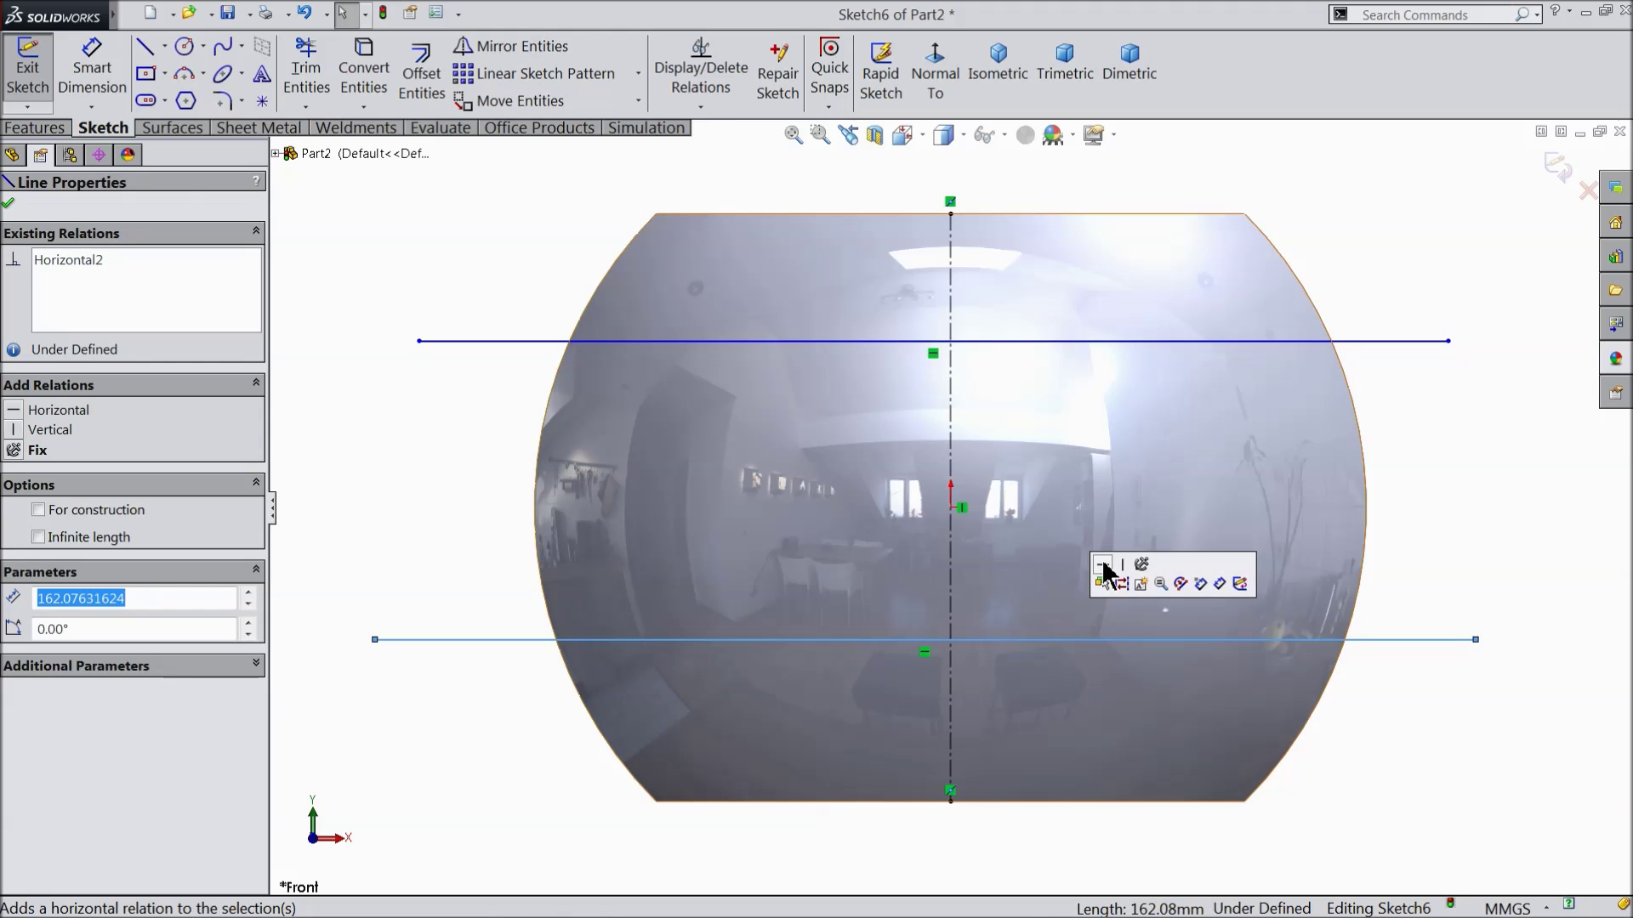
{"action": "scroll", "coordinate": [1095, 595], "scroll_direction": "up", "scroll_amount": 3}
{"action": "scroll", "coordinate": [1288, 387], "scroll_direction": "down", "scroll_amount": 2}
{"action": "left_click", "coordinate": [1259, 402]}
{"action": "scroll", "coordinate": [1232, 473], "scroll_direction": "up", "scroll_amount": 1}
{"action": "scroll", "coordinate": [766, 578], "scroll_direction": "down", "scroll_amount": 3}
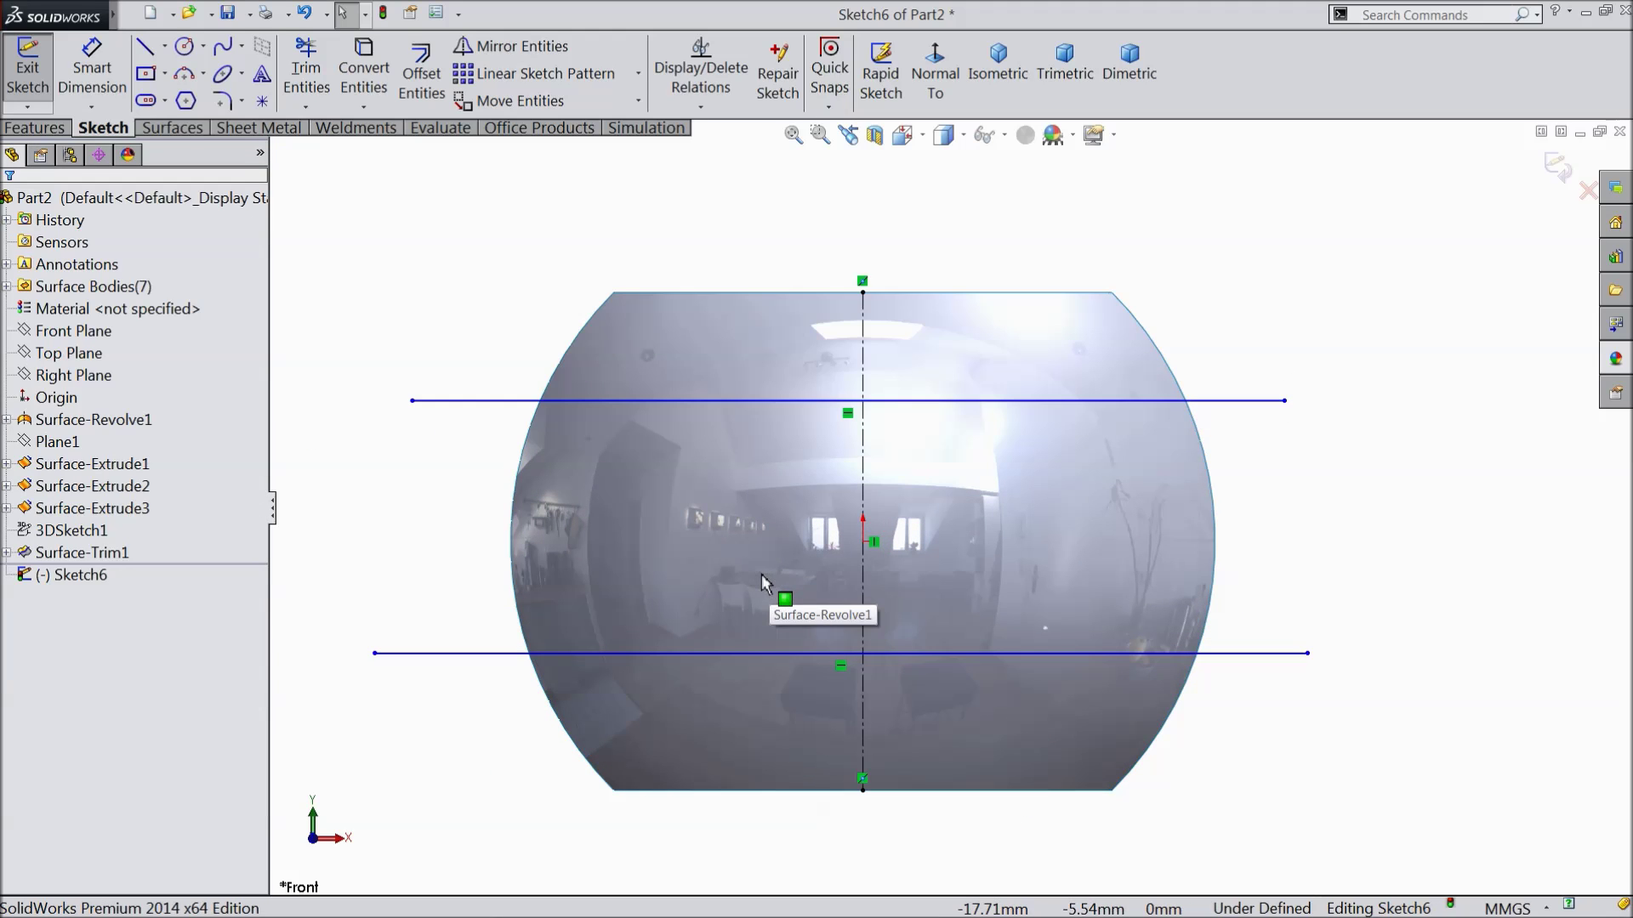
{"action": "left_click", "coordinate": [92, 72]}
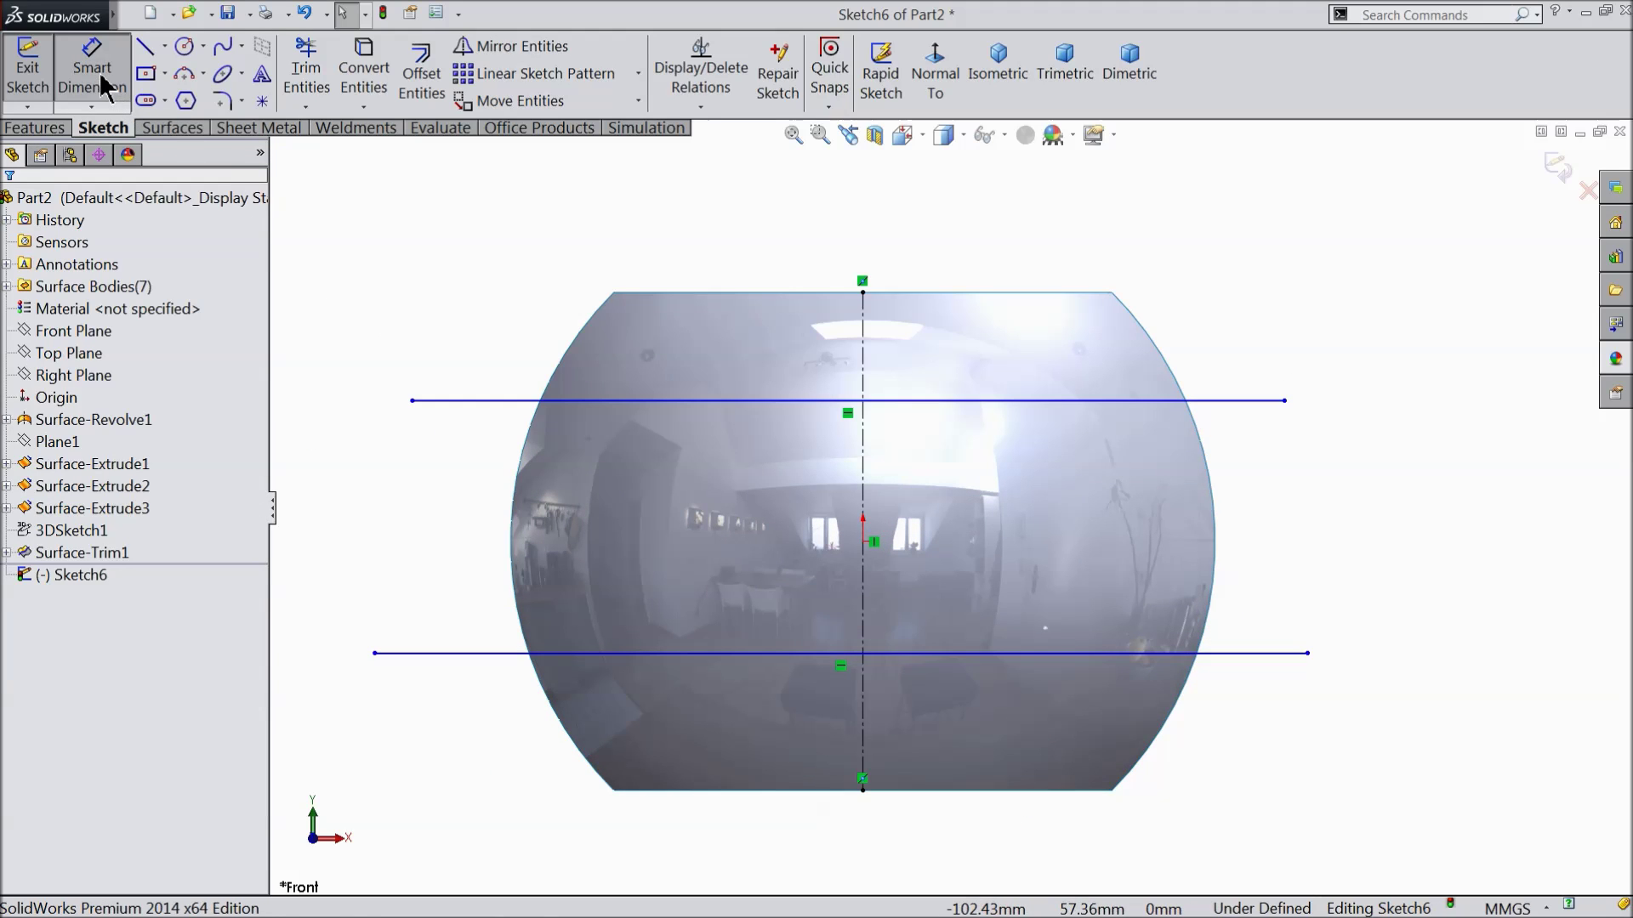
Dimension the upper line 86.60254038/3 (28.87 mm) below the surface's top point
{"action": "left_click", "coordinate": [863, 292]}
{"action": "left_click", "coordinate": [746, 401]}
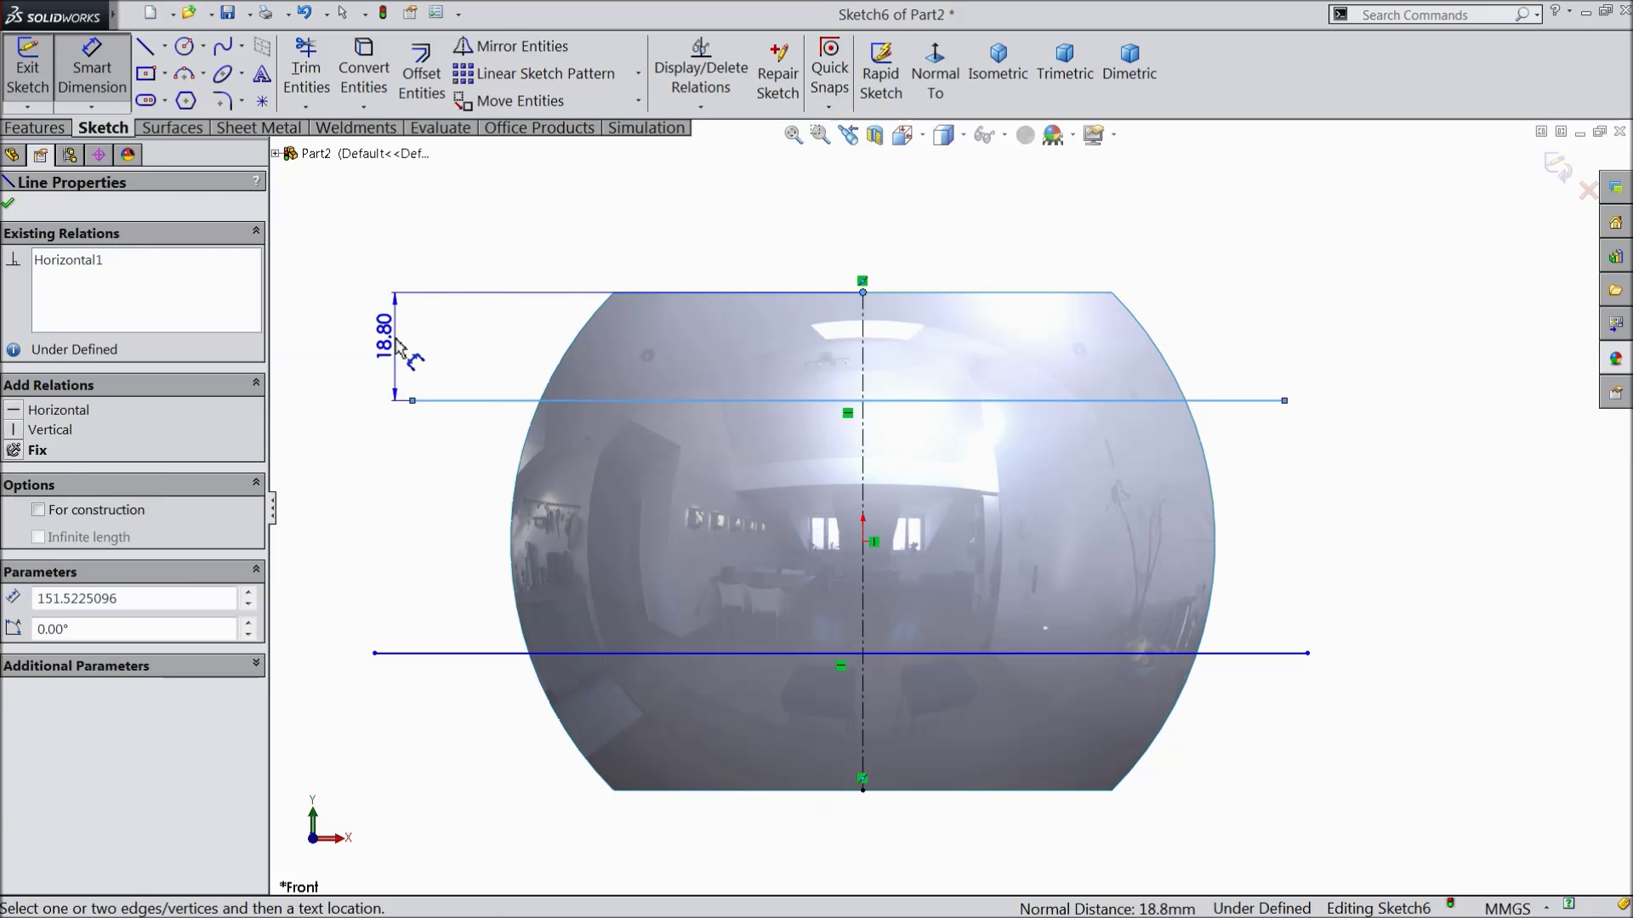
{"action": "left_click", "coordinate": [397, 348]}
{"action": "type", "text": "86.60254038"}
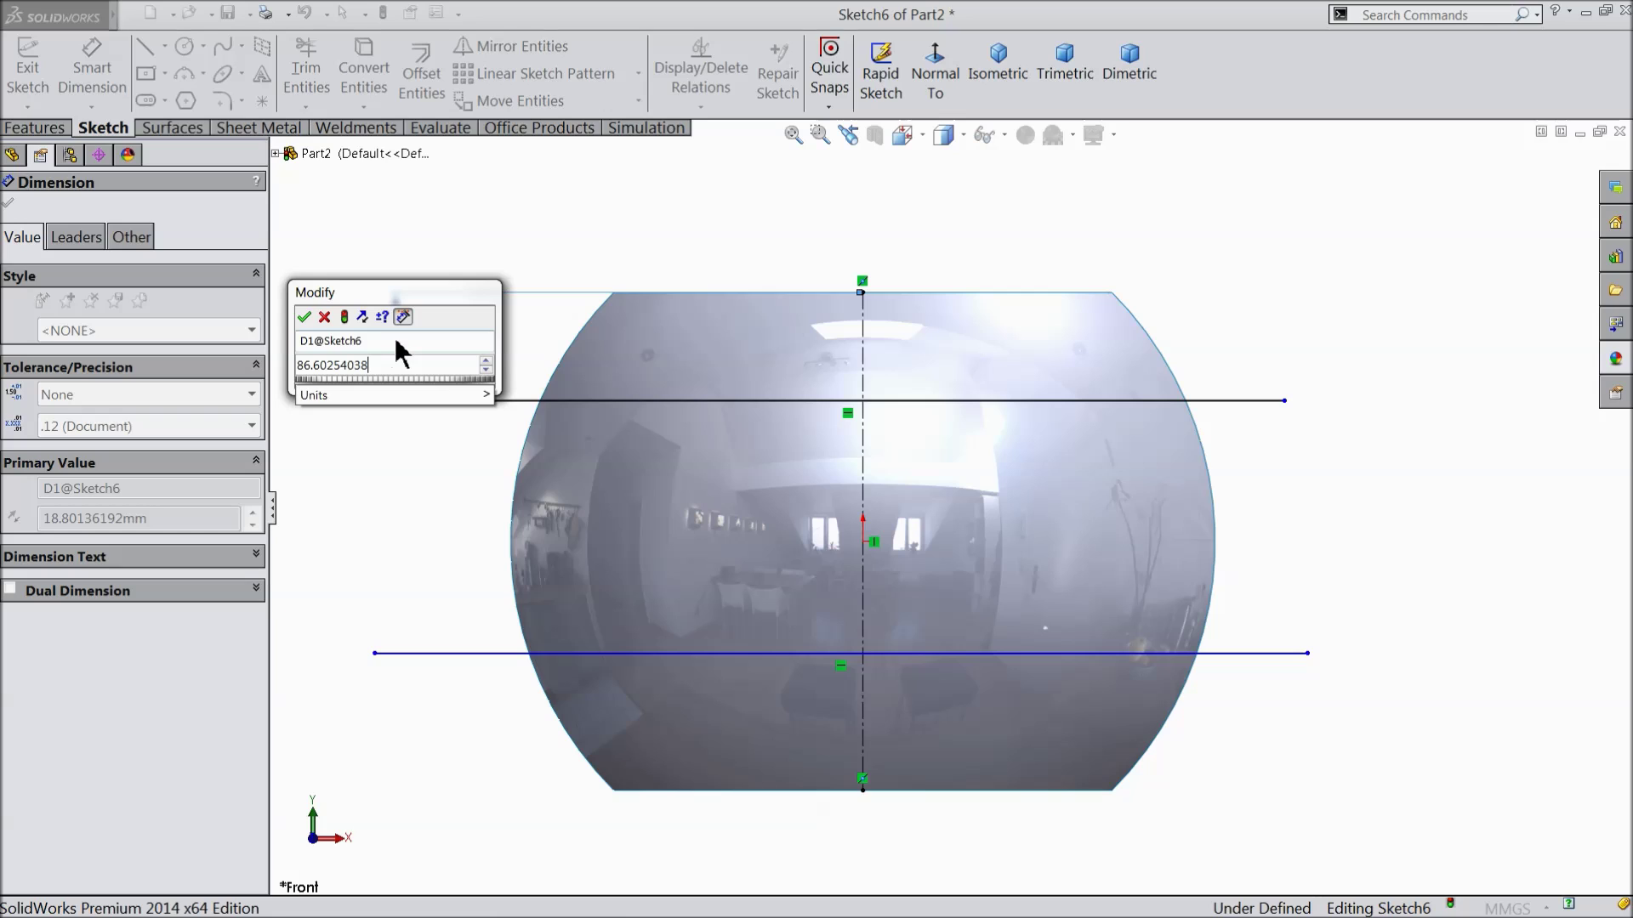
{"action": "mouse_move", "coordinate": [307, 397]}
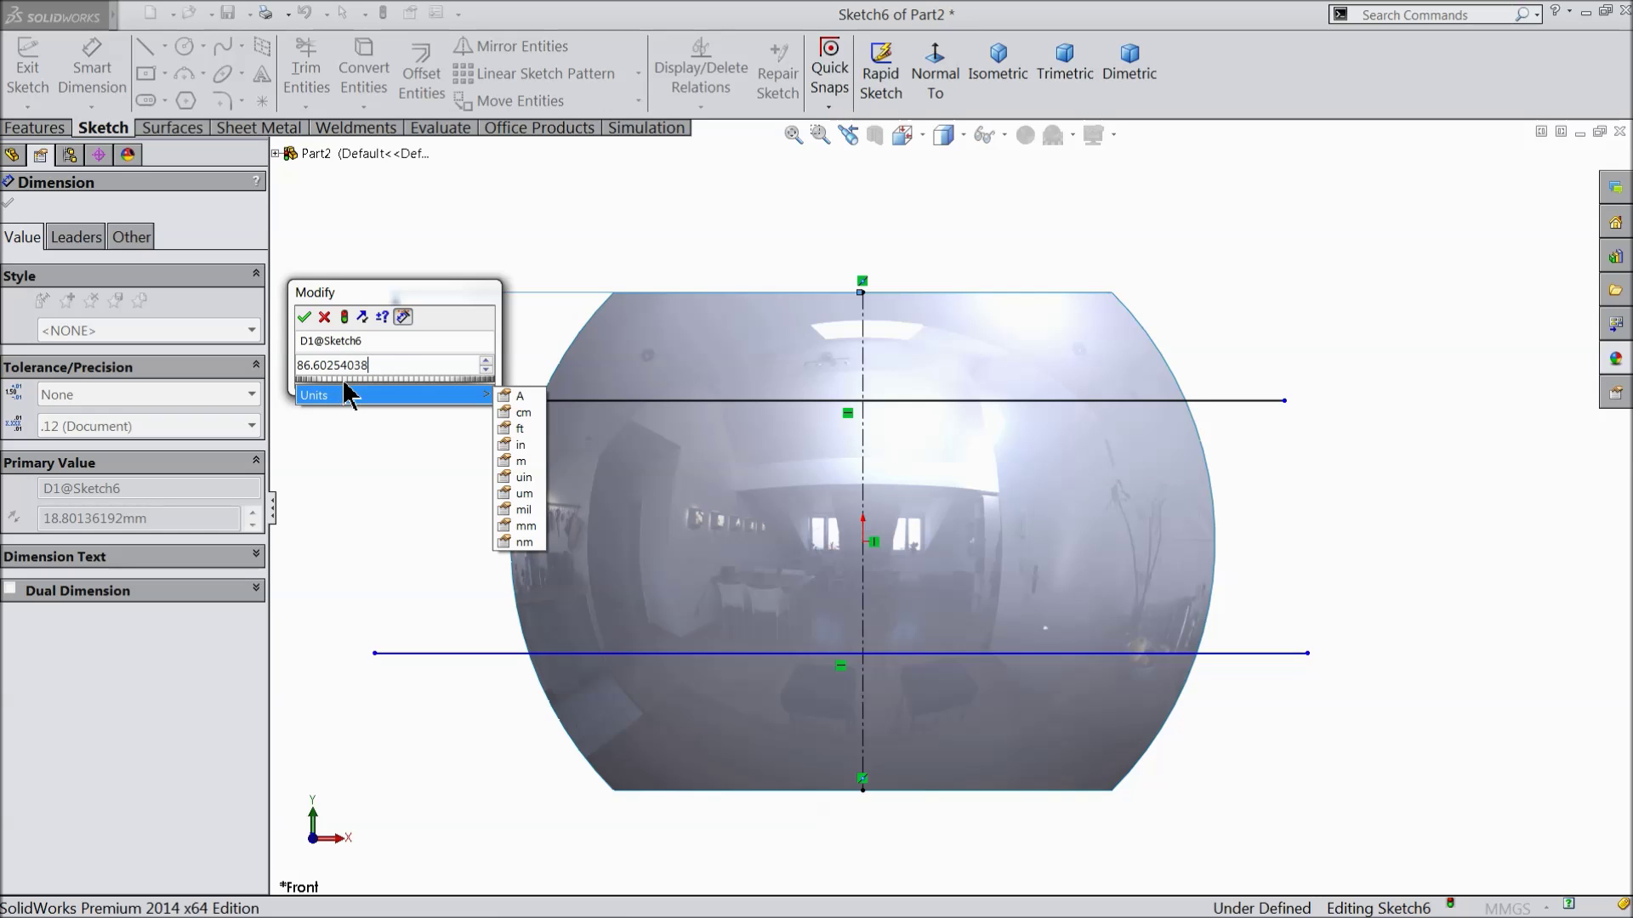
{"action": "type", "text": "38/3"}
{"action": "left_click", "coordinate": [304, 317]}
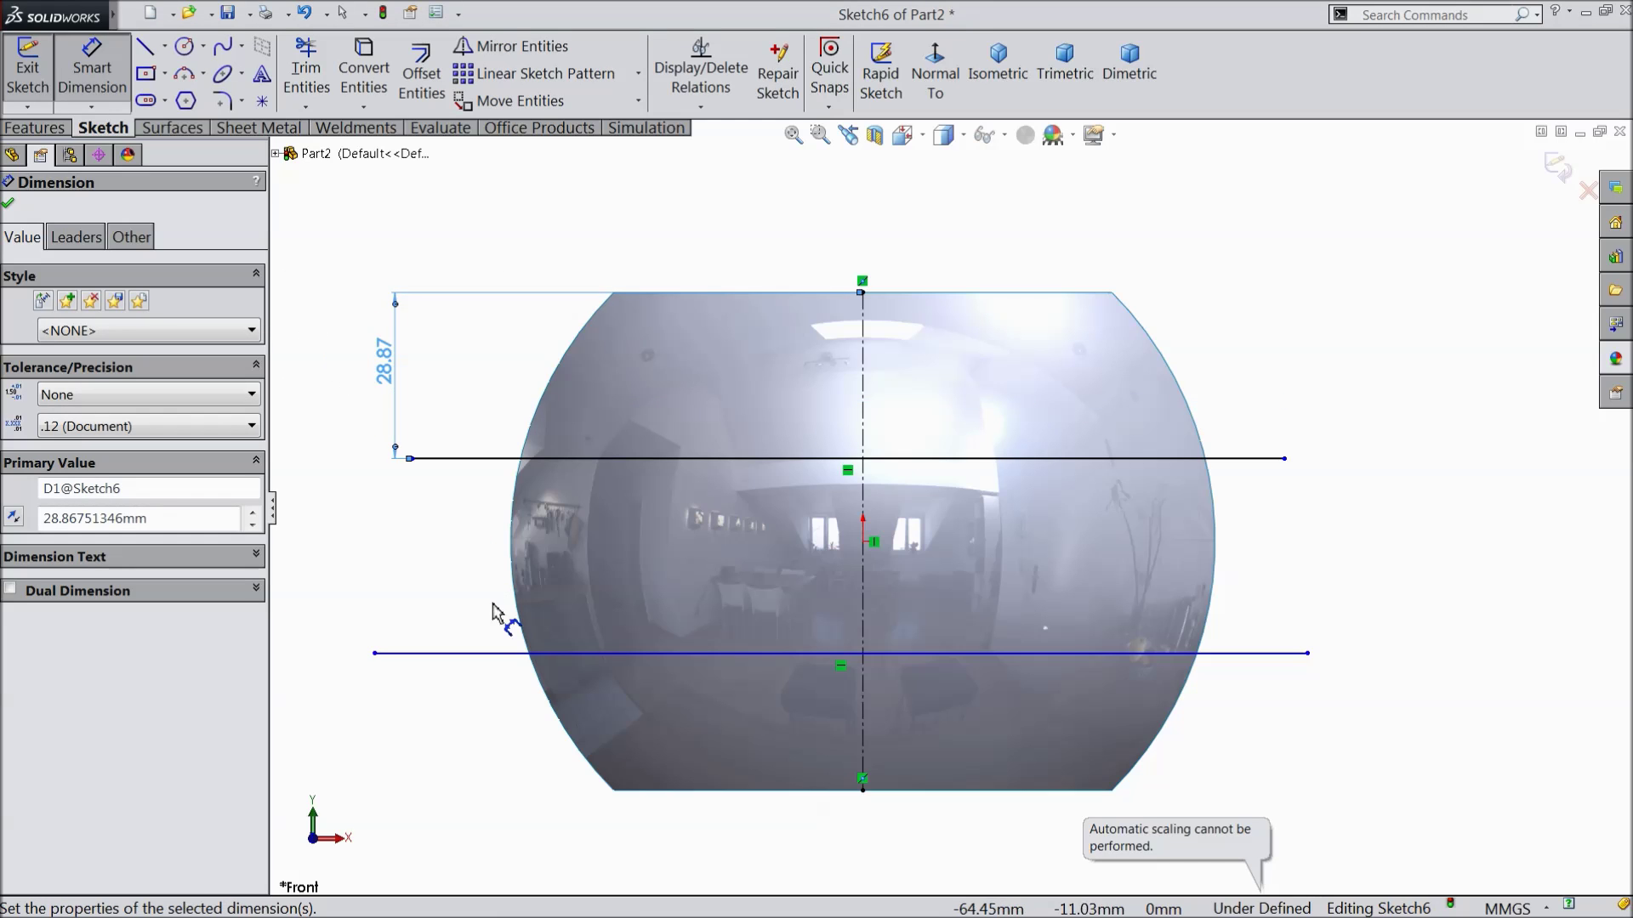
Dimension the lower line 86.60254038/3 (28.87 mm) above the surface's bottom point
{"action": "left_click", "coordinate": [561, 653]}
{"action": "key", "text": "d"}
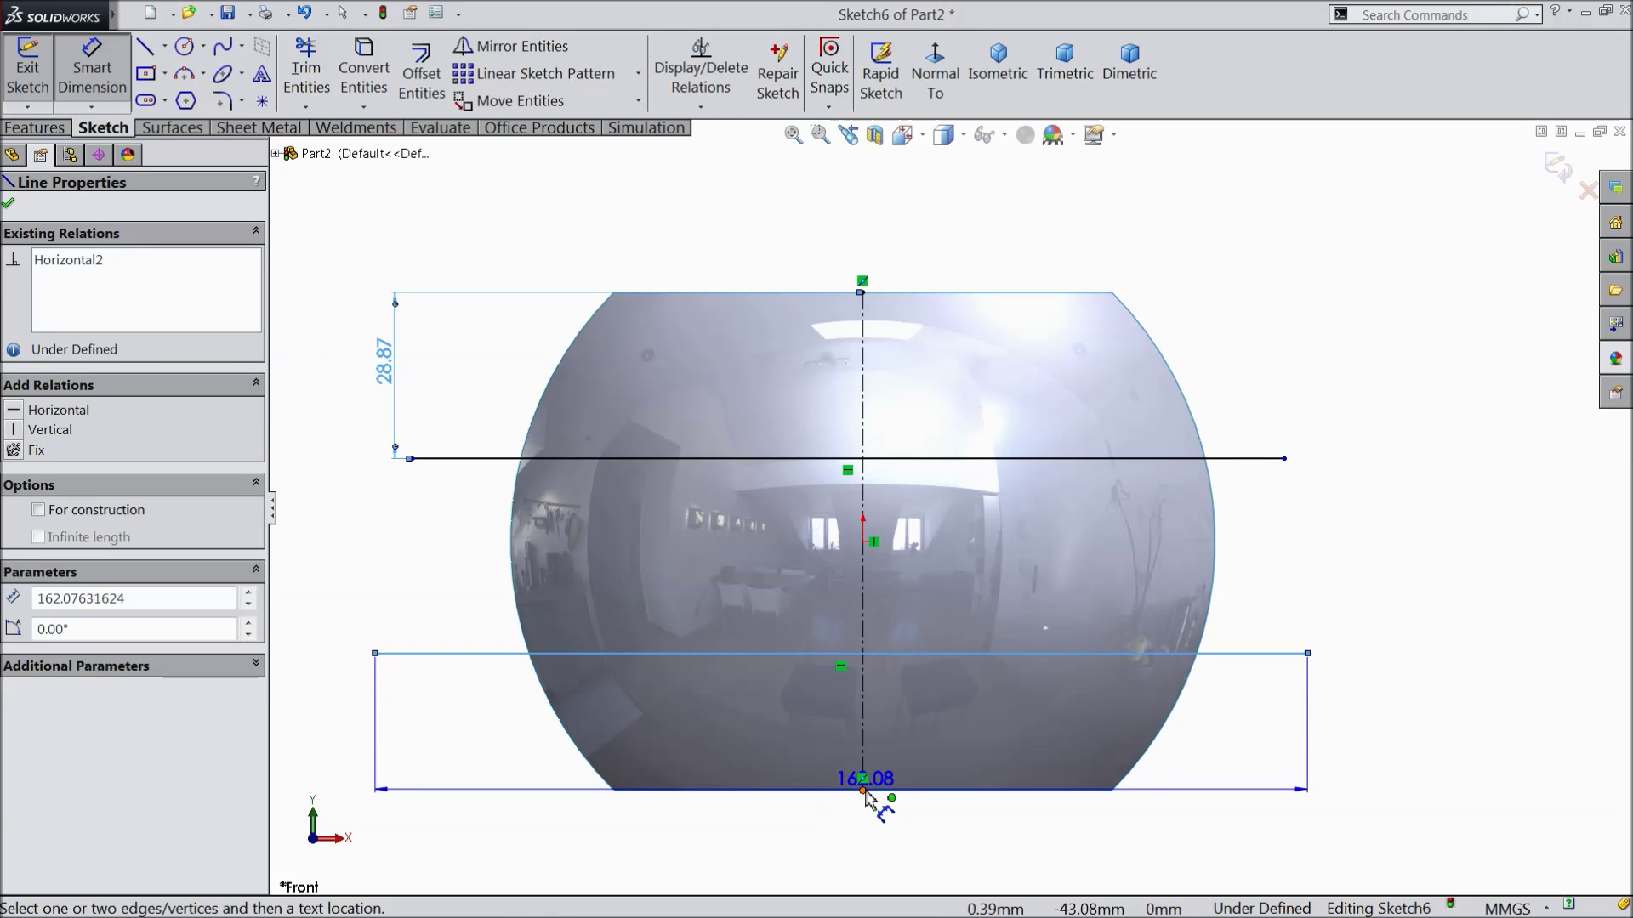
{"action": "left_click", "coordinate": [863, 790]}
{"action": "left_click", "coordinate": [374, 710]}
{"action": "type", "text": "86"}
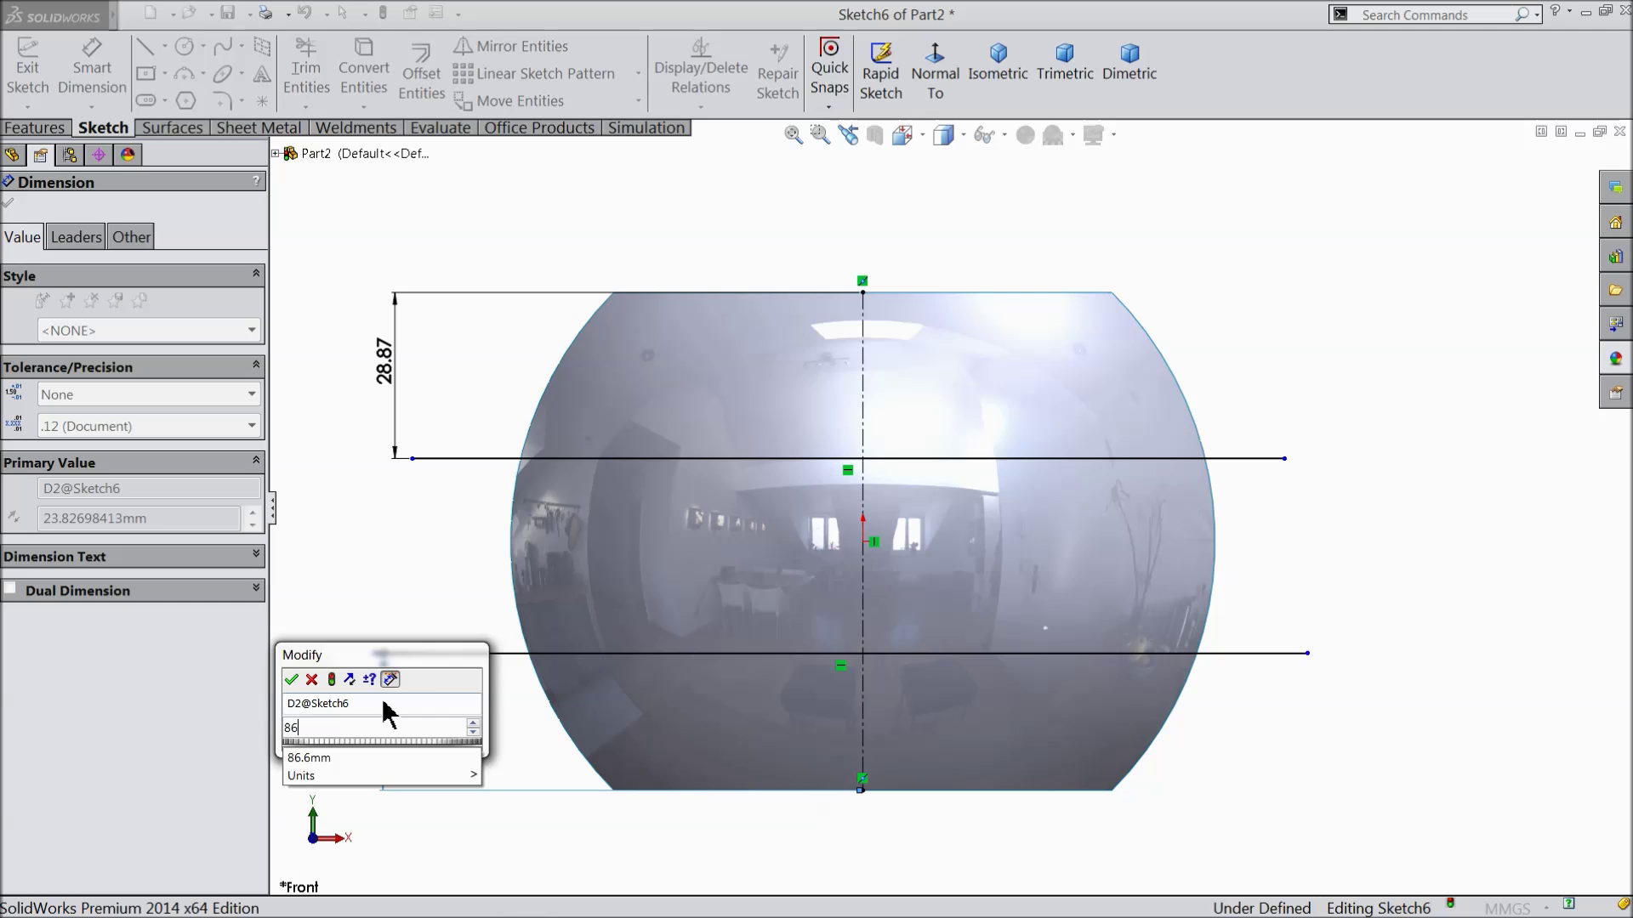
{"action": "type", "text": ".60254038/3"}
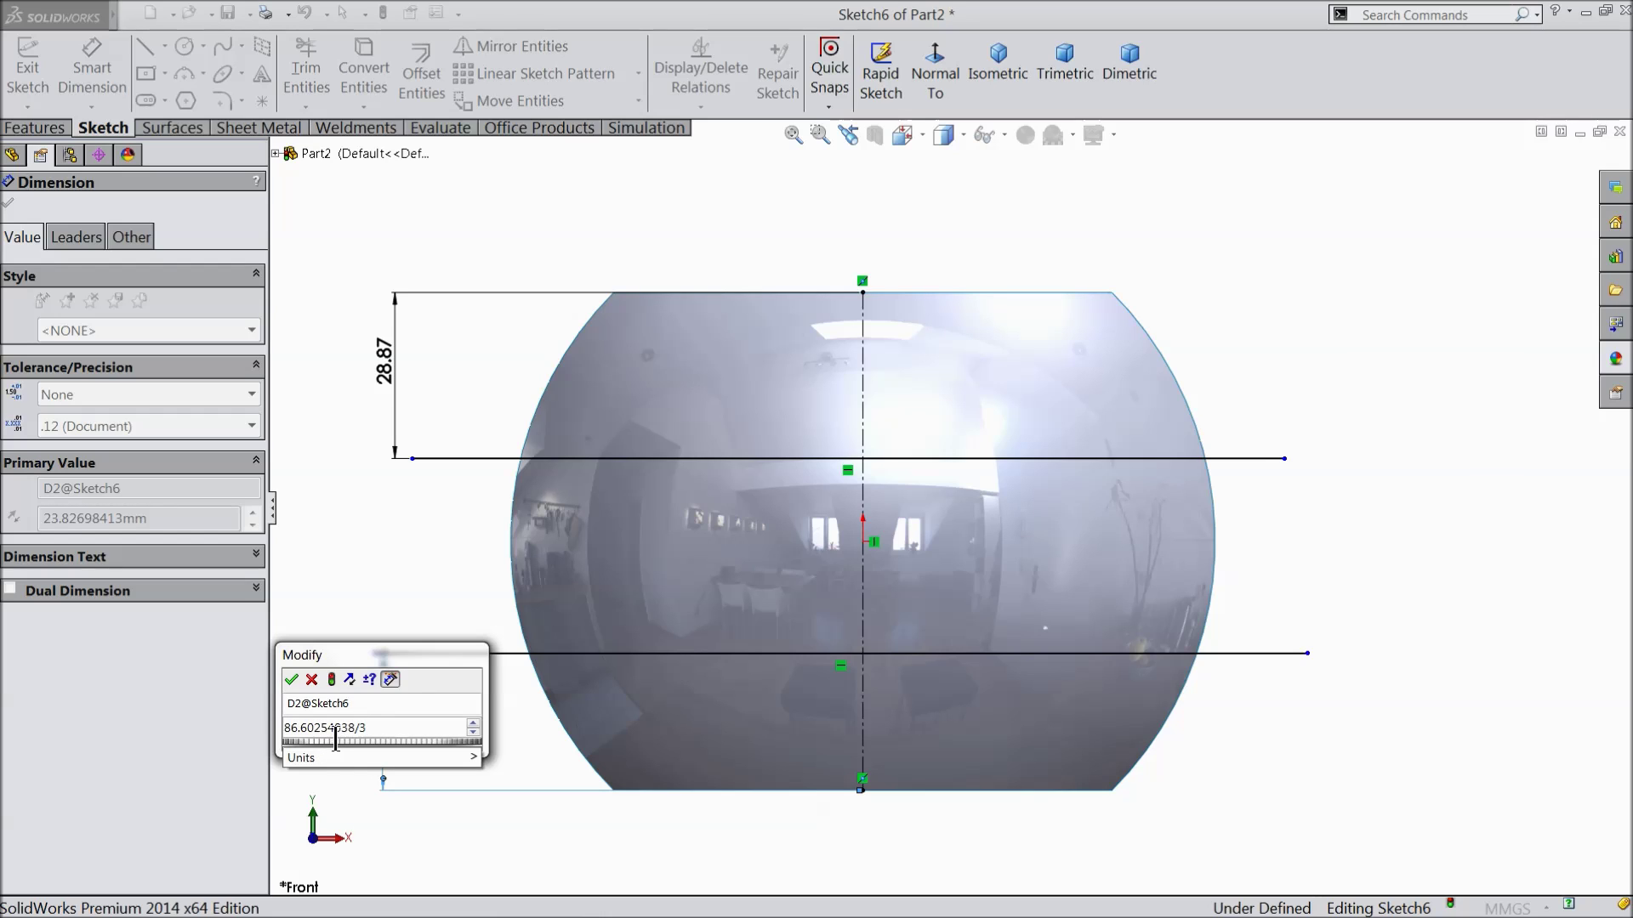
{"action": "left_click", "coordinate": [291, 679]}
Add a driven 28.87 mm reference dimension between the two lines
{"action": "left_click", "coordinate": [447, 625]}
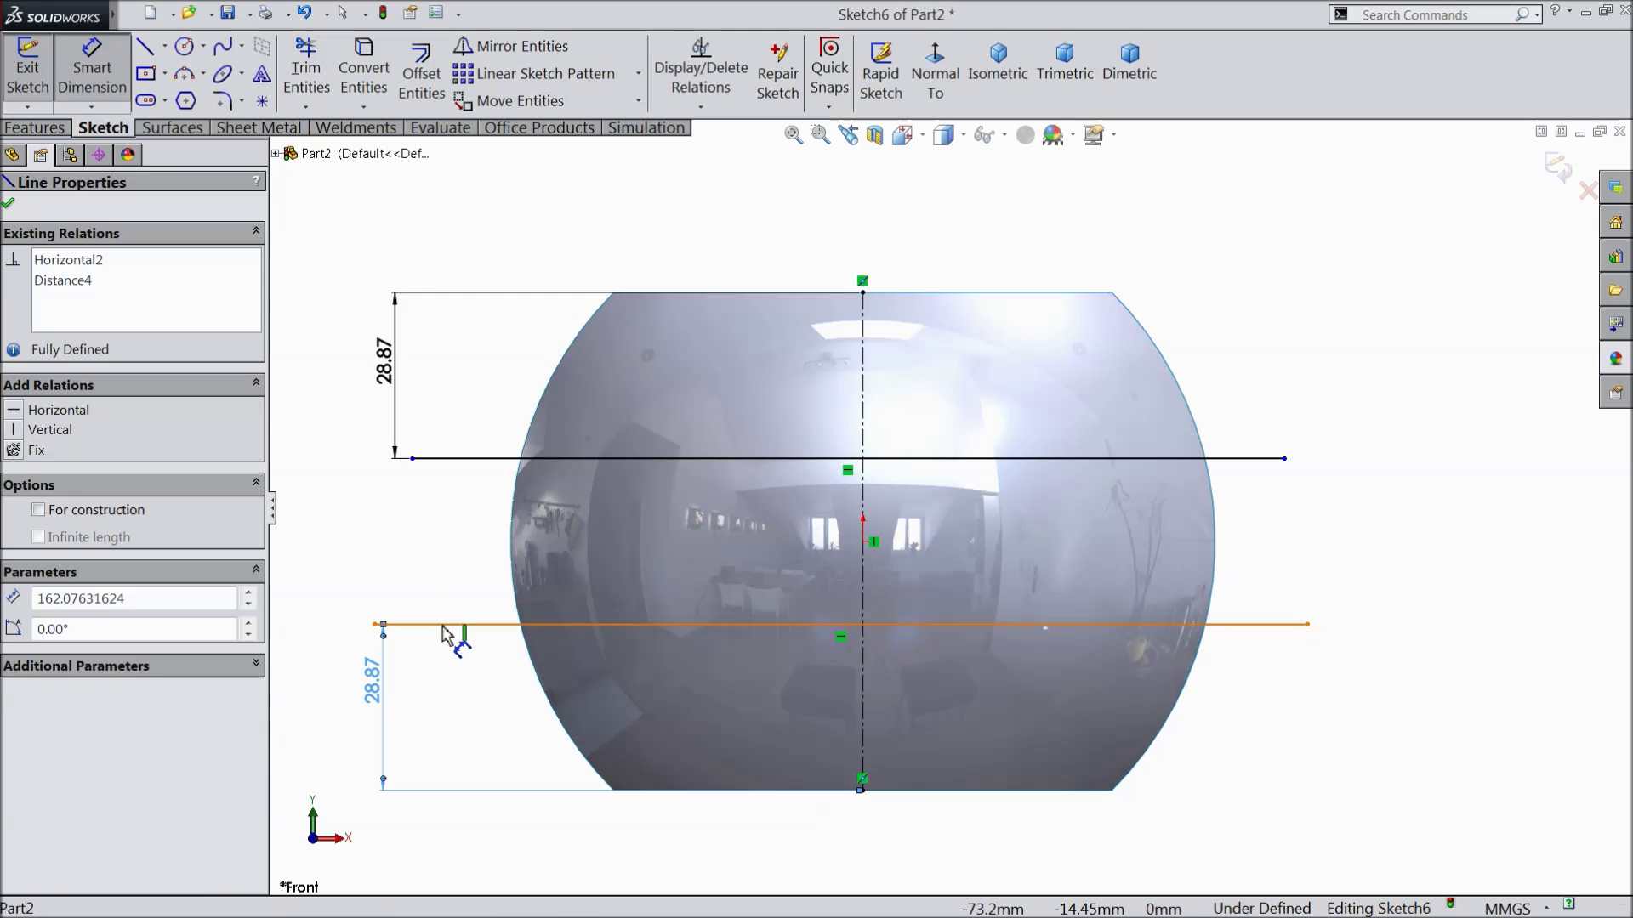
{"action": "left_click", "coordinate": [442, 459]}
{"action": "left_click", "coordinate": [384, 538]}
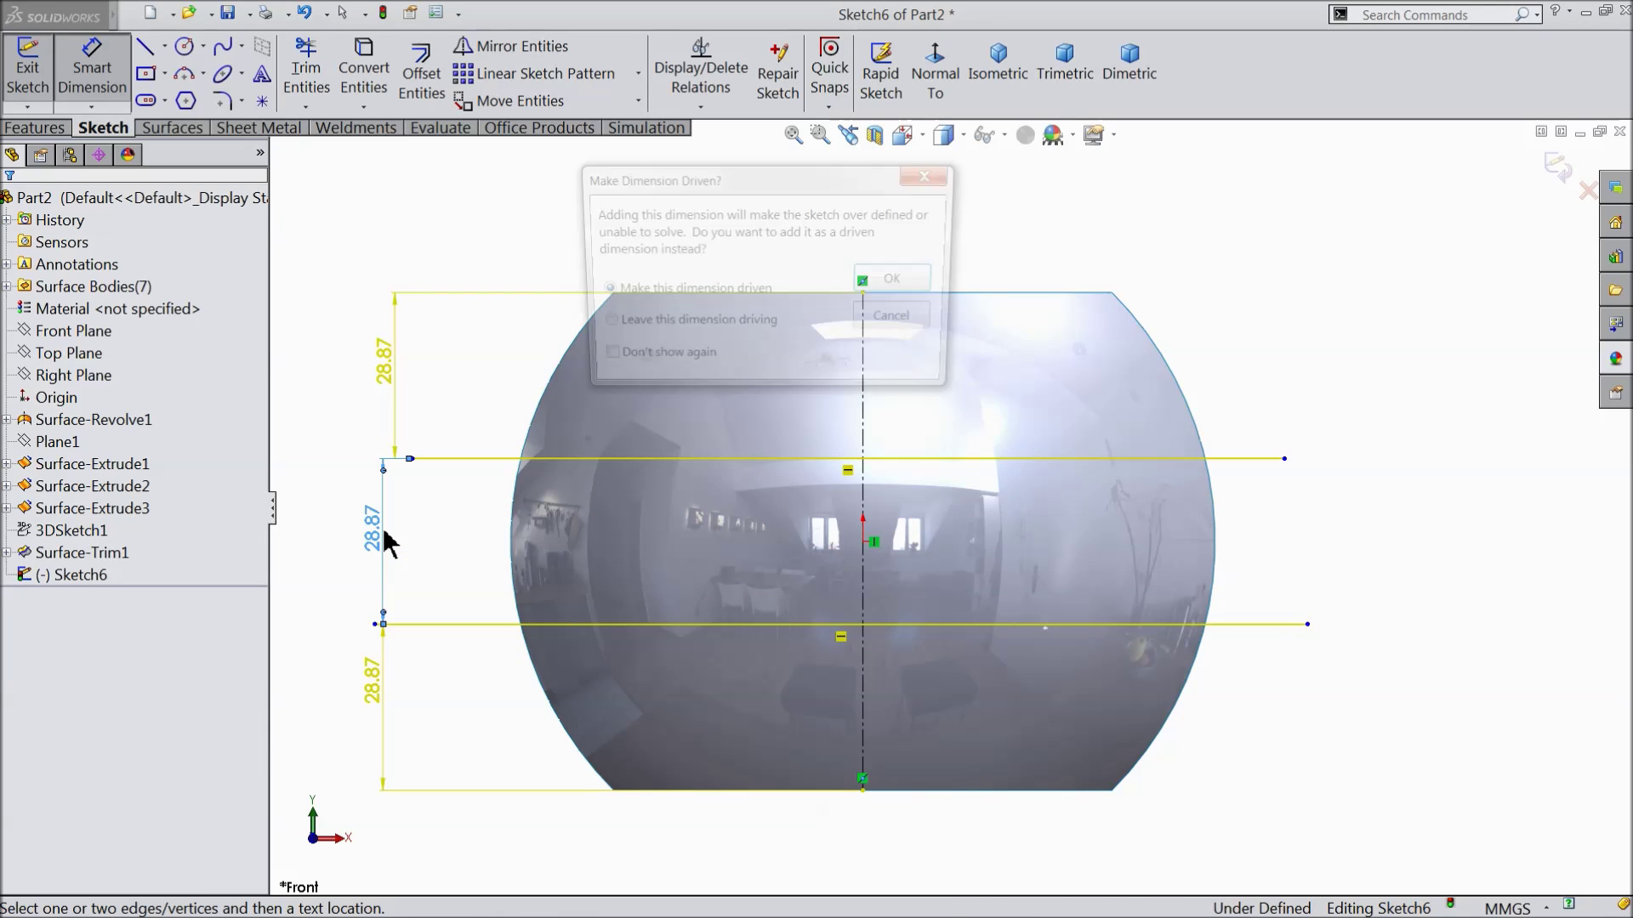
{"action": "left_click", "coordinate": [894, 287]}
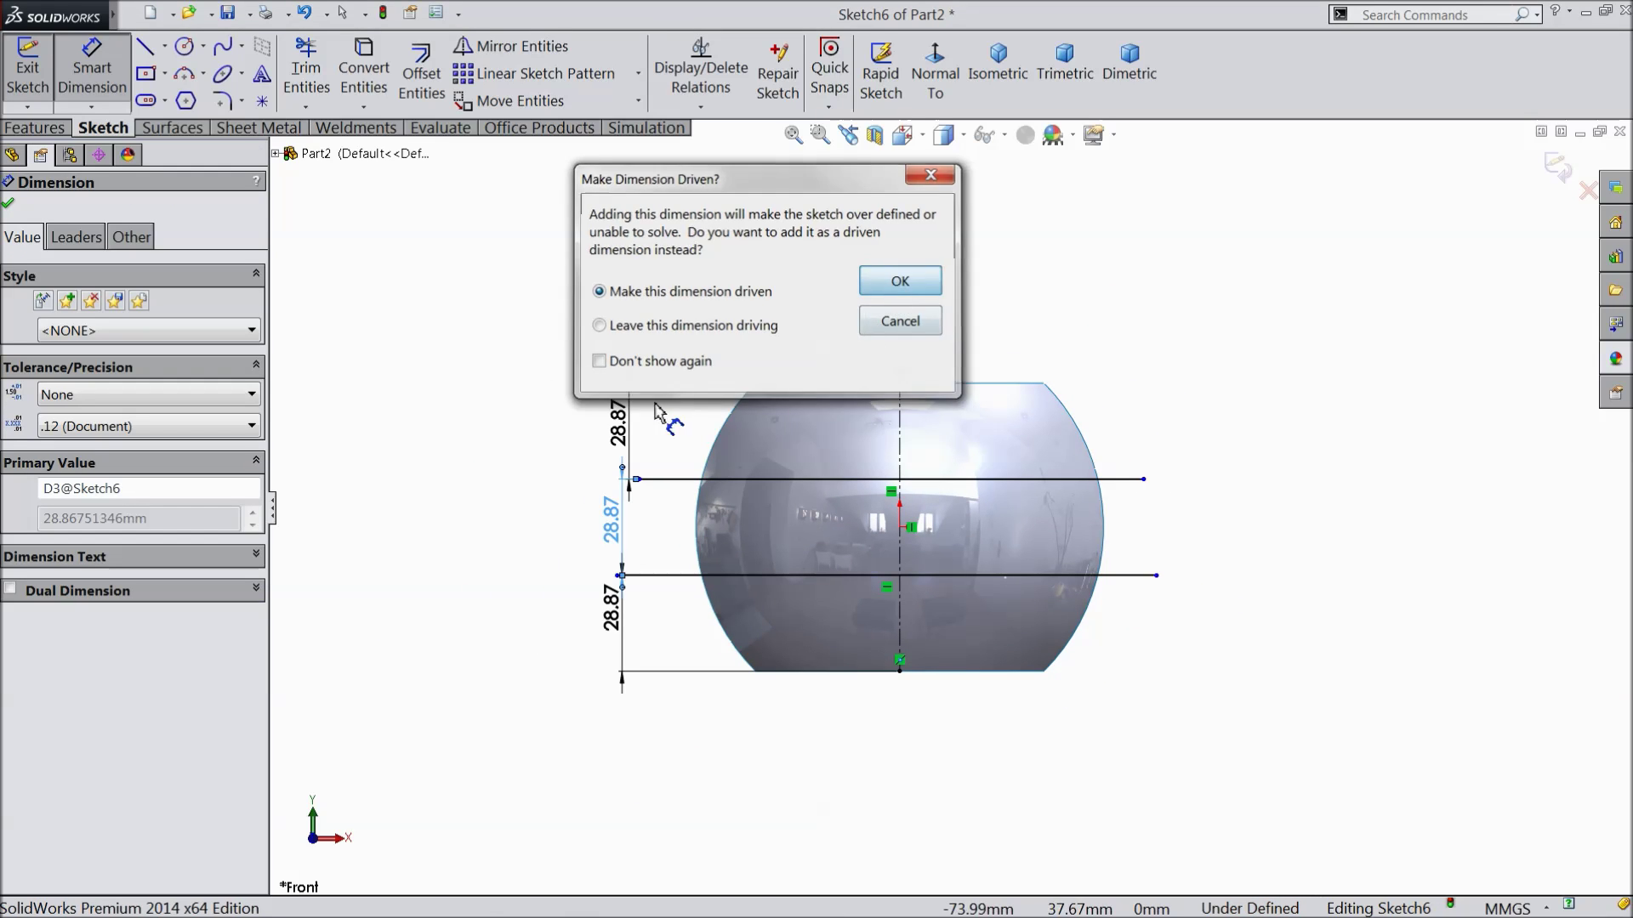
{"action": "left_click", "coordinate": [60, 132]}
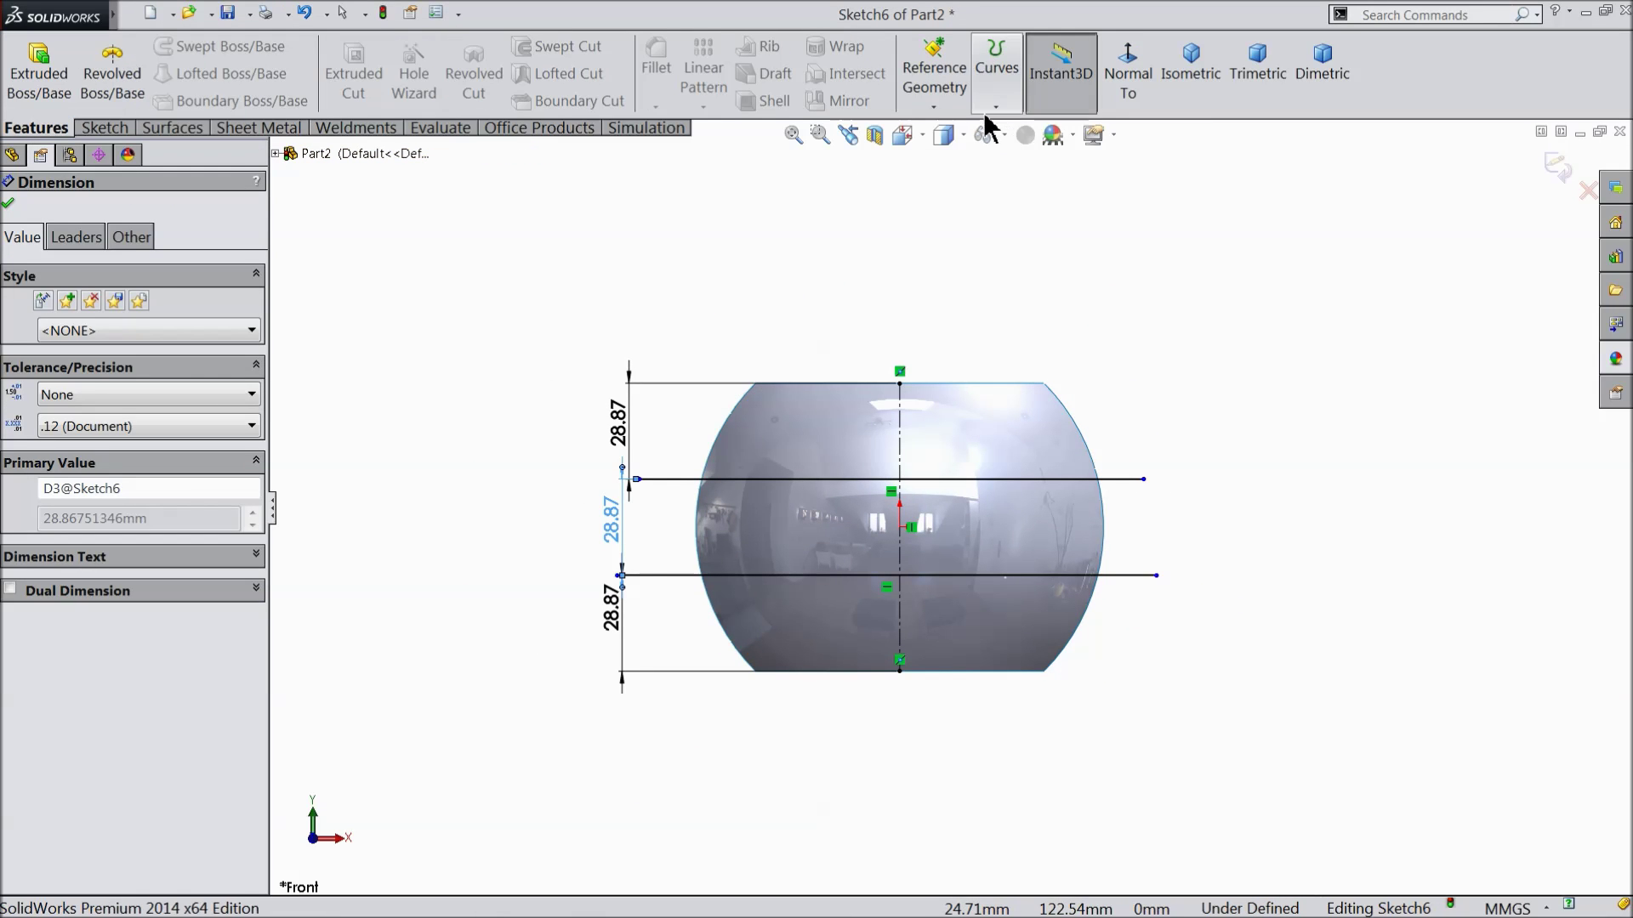
Create Split Line1, projecting the current sketch onto the curved surface face
{"action": "left_click", "coordinate": [996, 77]}
{"action": "left_click", "coordinate": [1015, 135]}
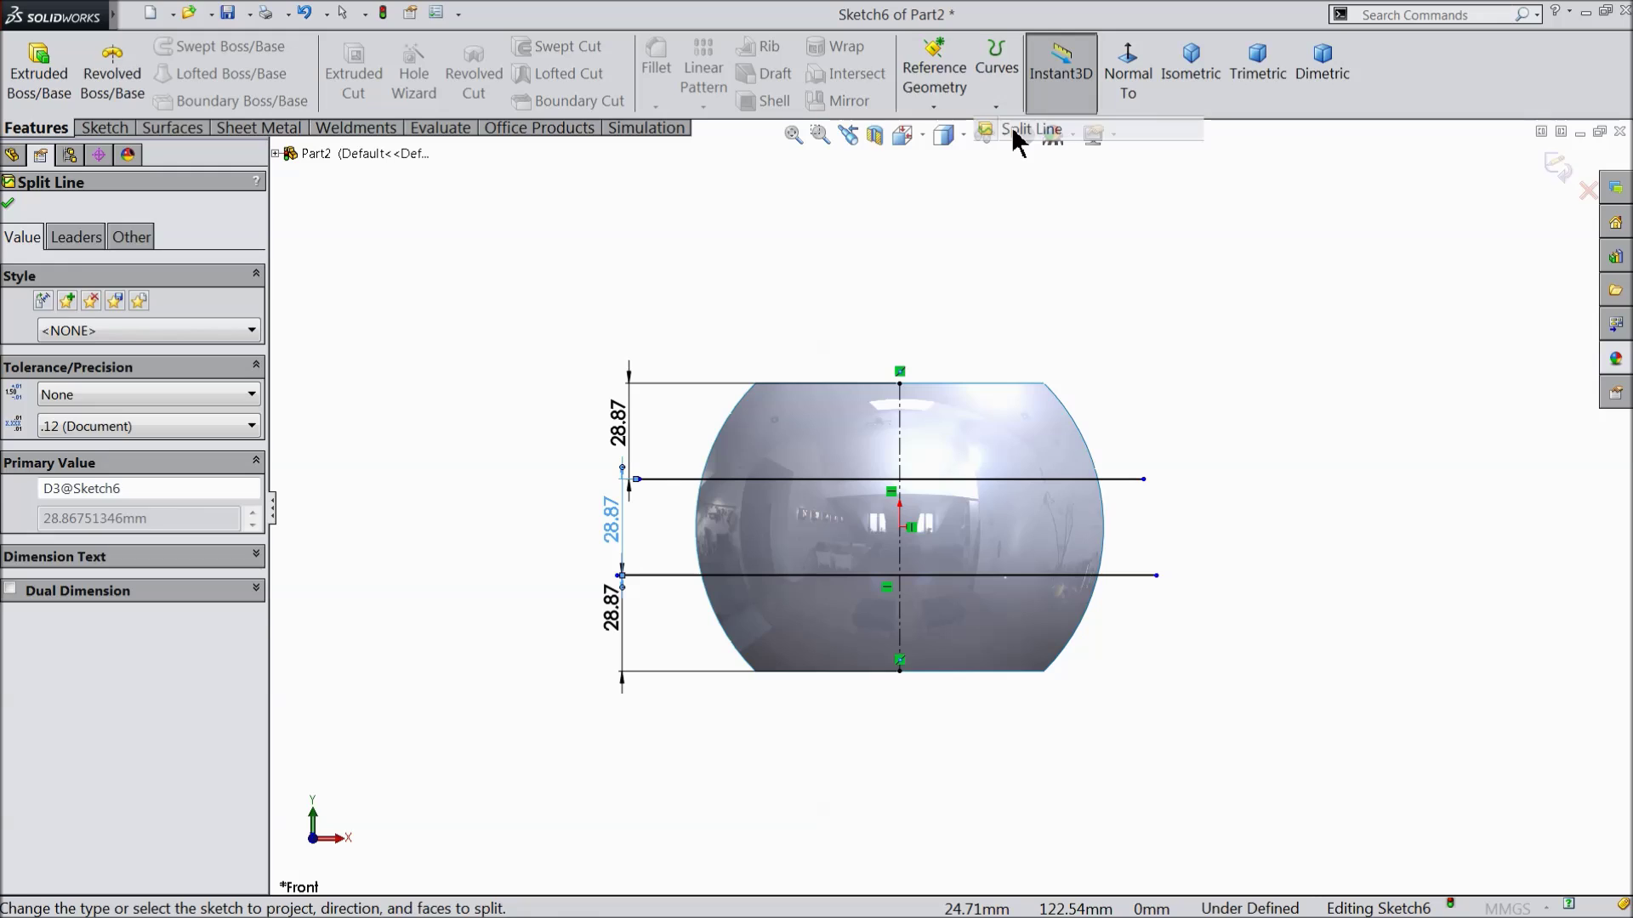
{"action": "middle_click_drag", "start_coordinate": [1131, 325], "coordinate": [1061, 447]}
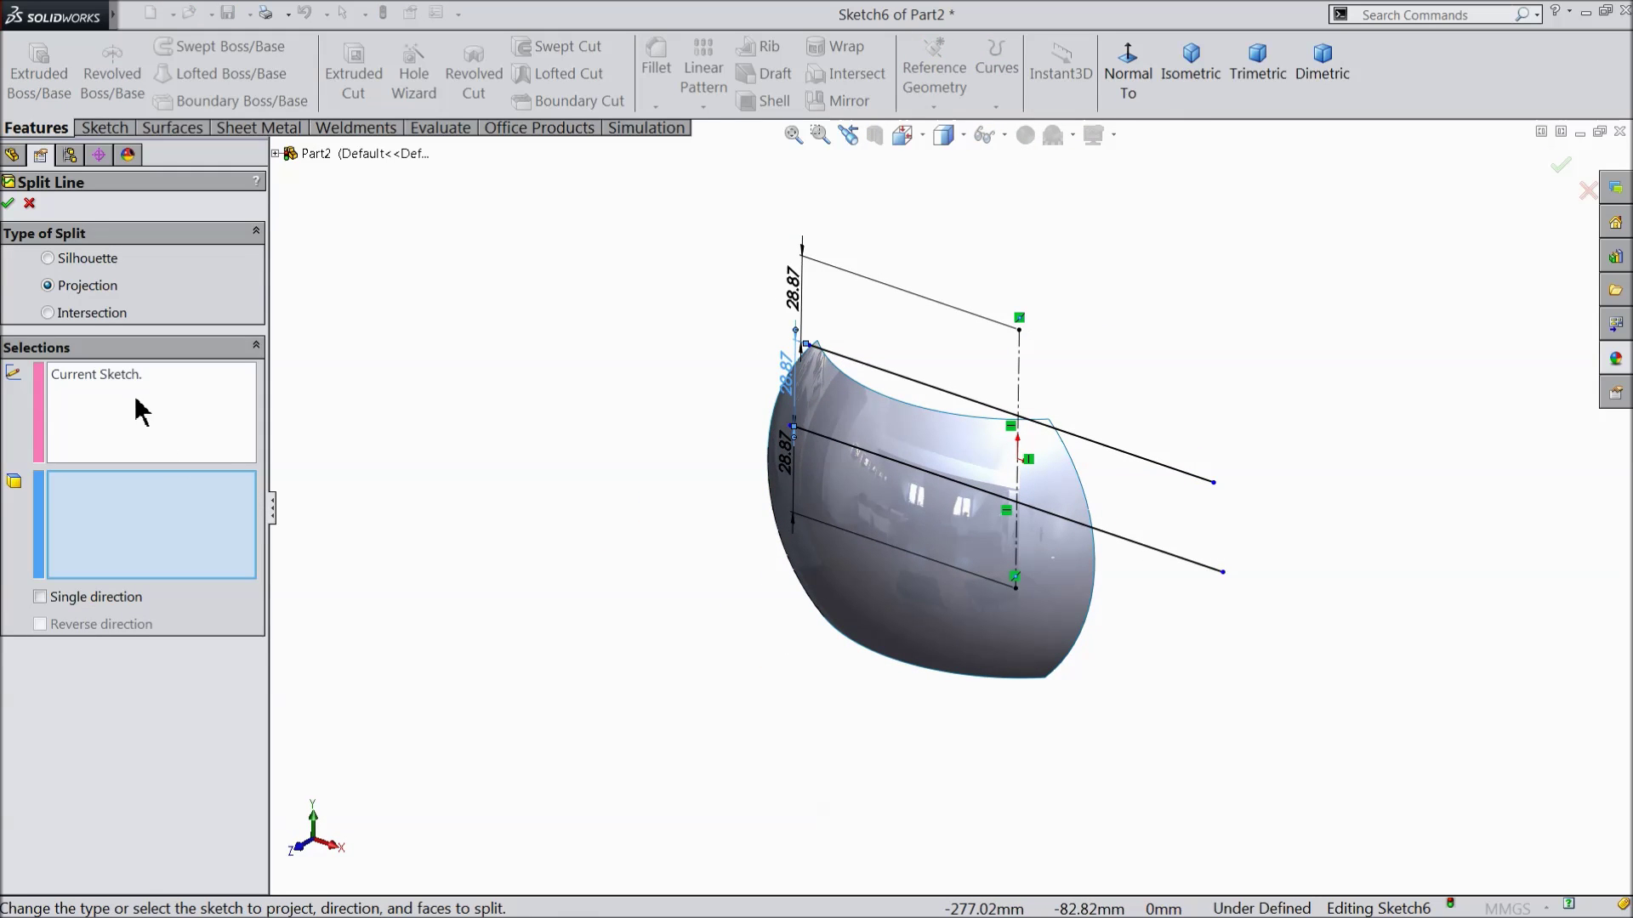
{"action": "left_click", "coordinate": [110, 378]}
{"action": "scroll", "coordinate": [1051, 489], "scroll_direction": "down", "scroll_amount": 3}
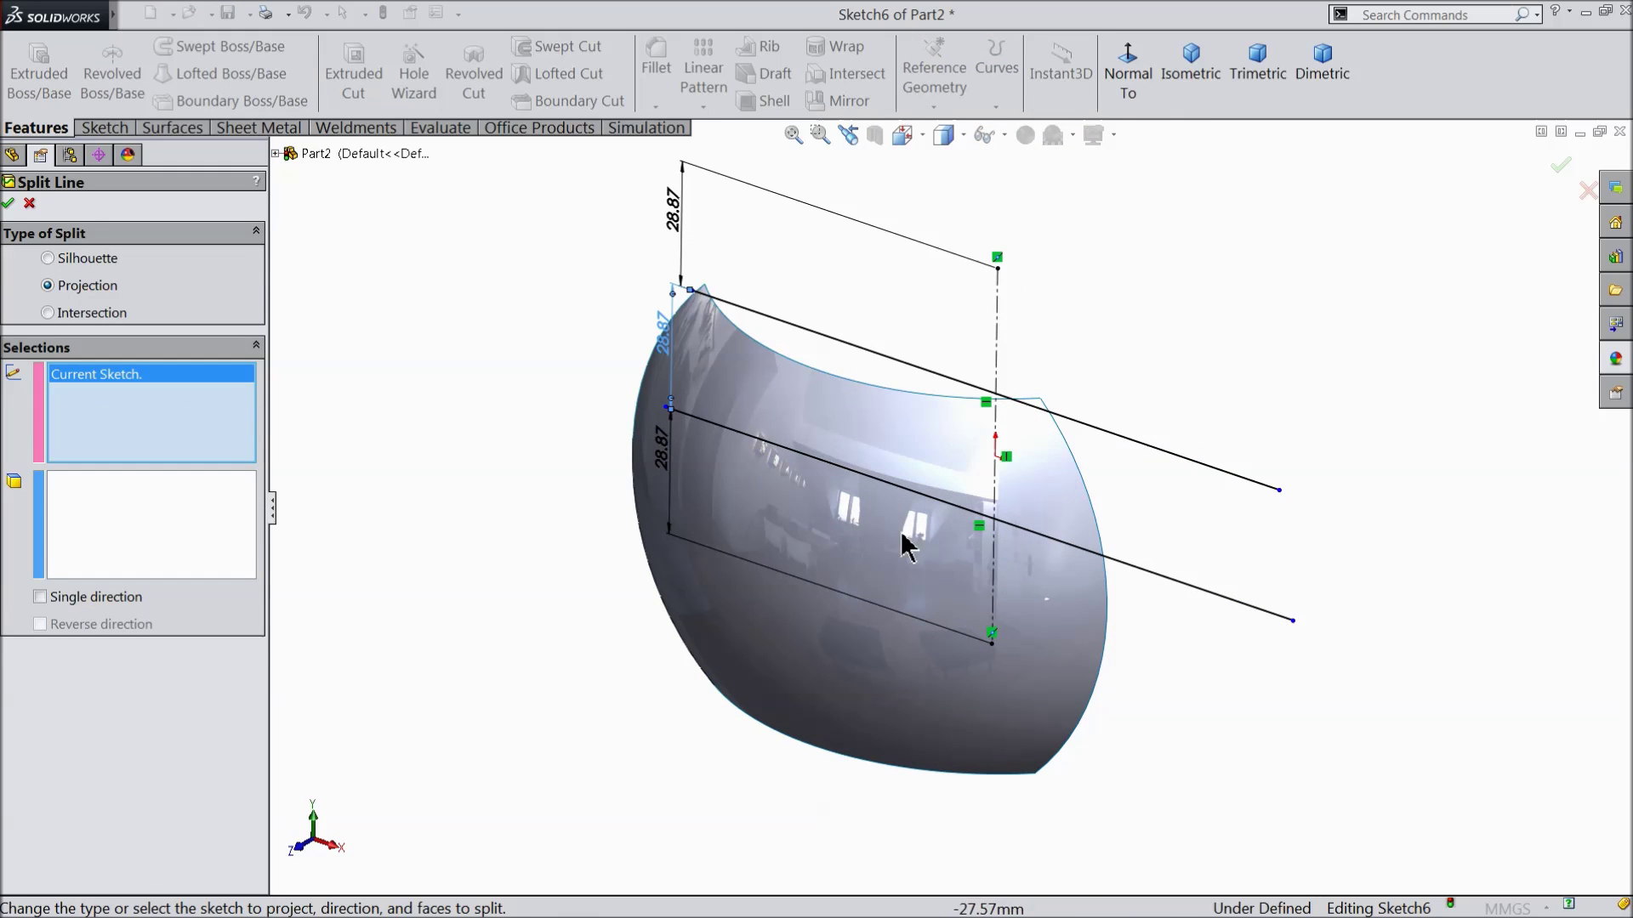
{"action": "left_click", "coordinate": [174, 502]}
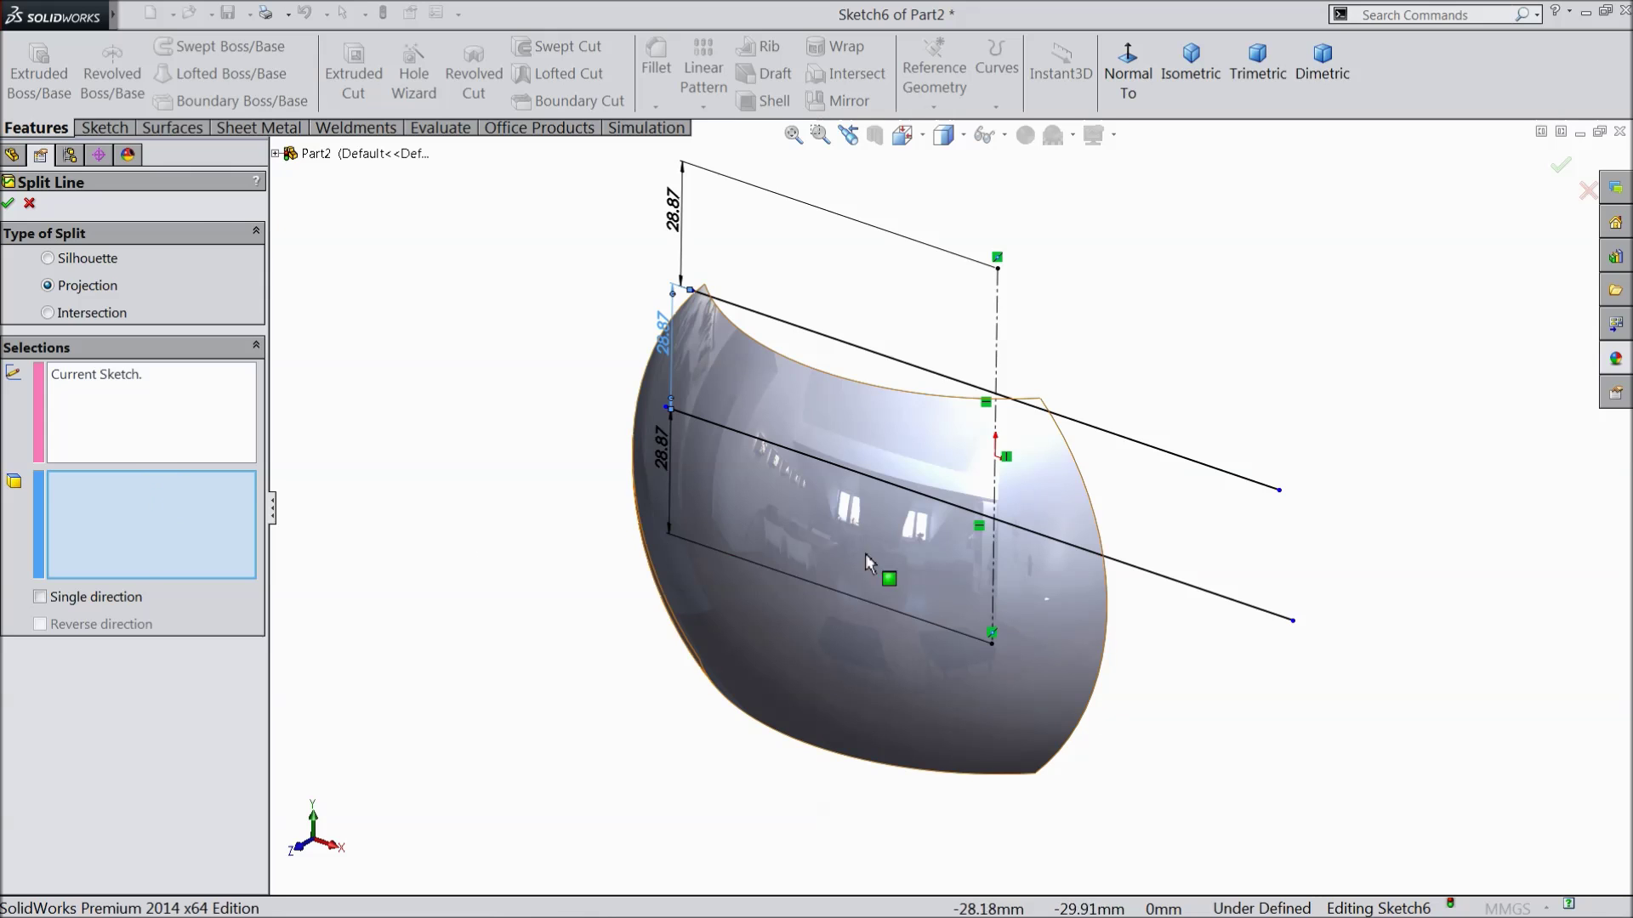
{"action": "left_click", "coordinate": [908, 544]}
{"action": "middle_click_drag", "start_coordinate": [937, 665], "coordinate": [915, 643]}
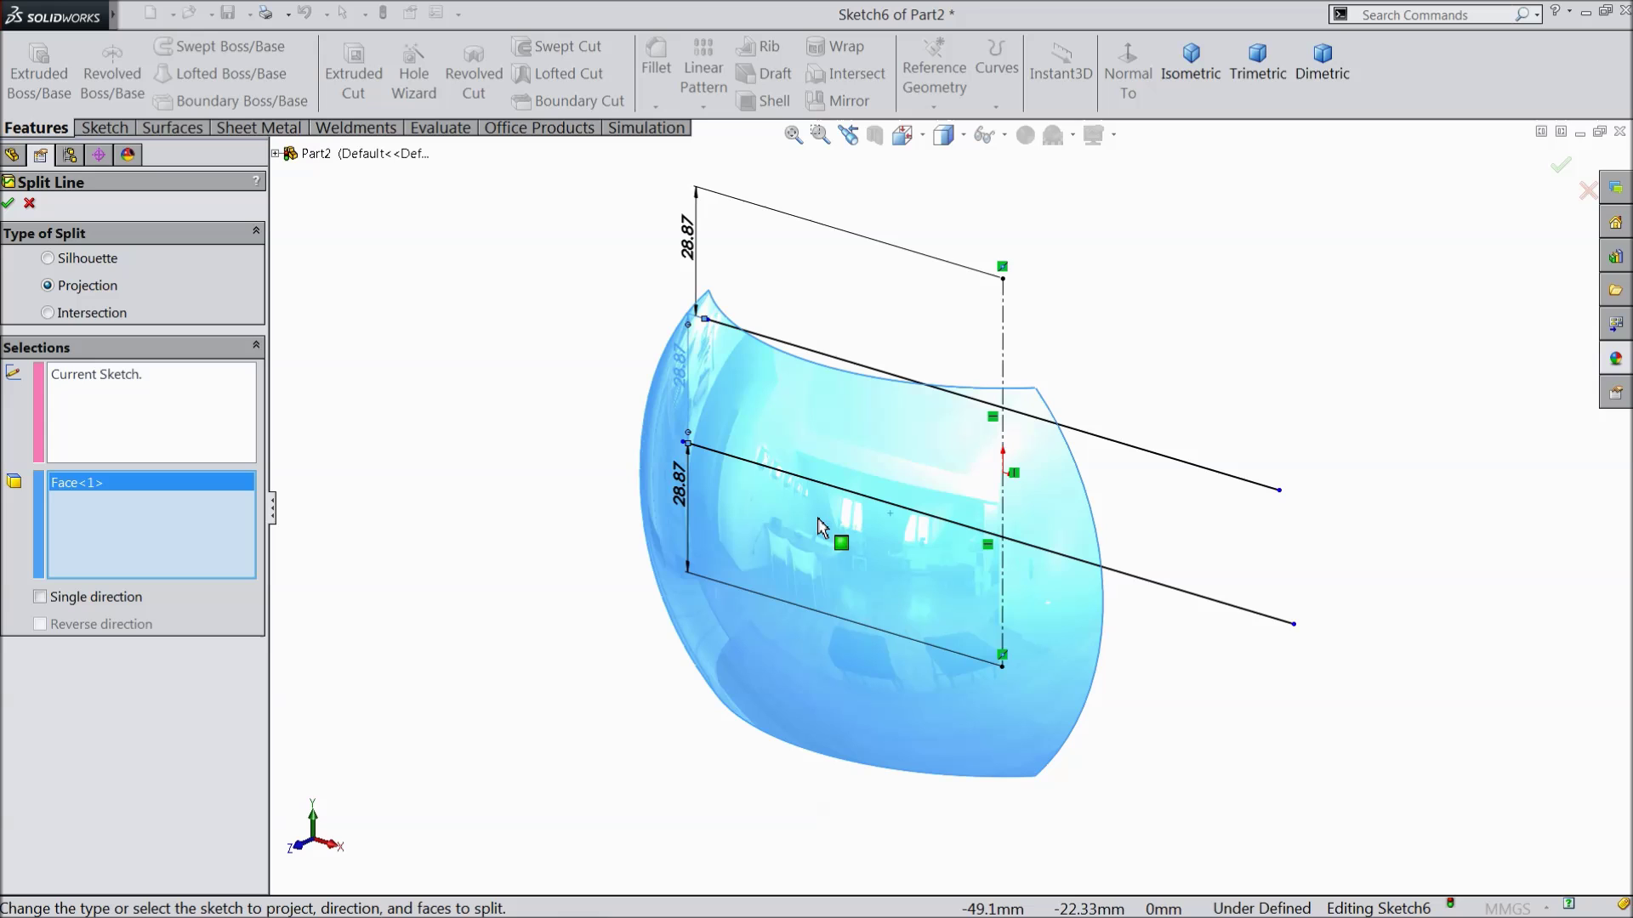
{"action": "left_click", "coordinate": [10, 203]}
Orbit the model to inspect the three split bands
{"action": "middle_click_drag", "start_coordinate": [612, 572], "coordinate": [649, 630]}
{"action": "scroll", "coordinate": [912, 599], "scroll_direction": "up", "scroll_amount": 3}
{"action": "middle_click_drag", "start_coordinate": [906, 552], "coordinate": [876, 578]}
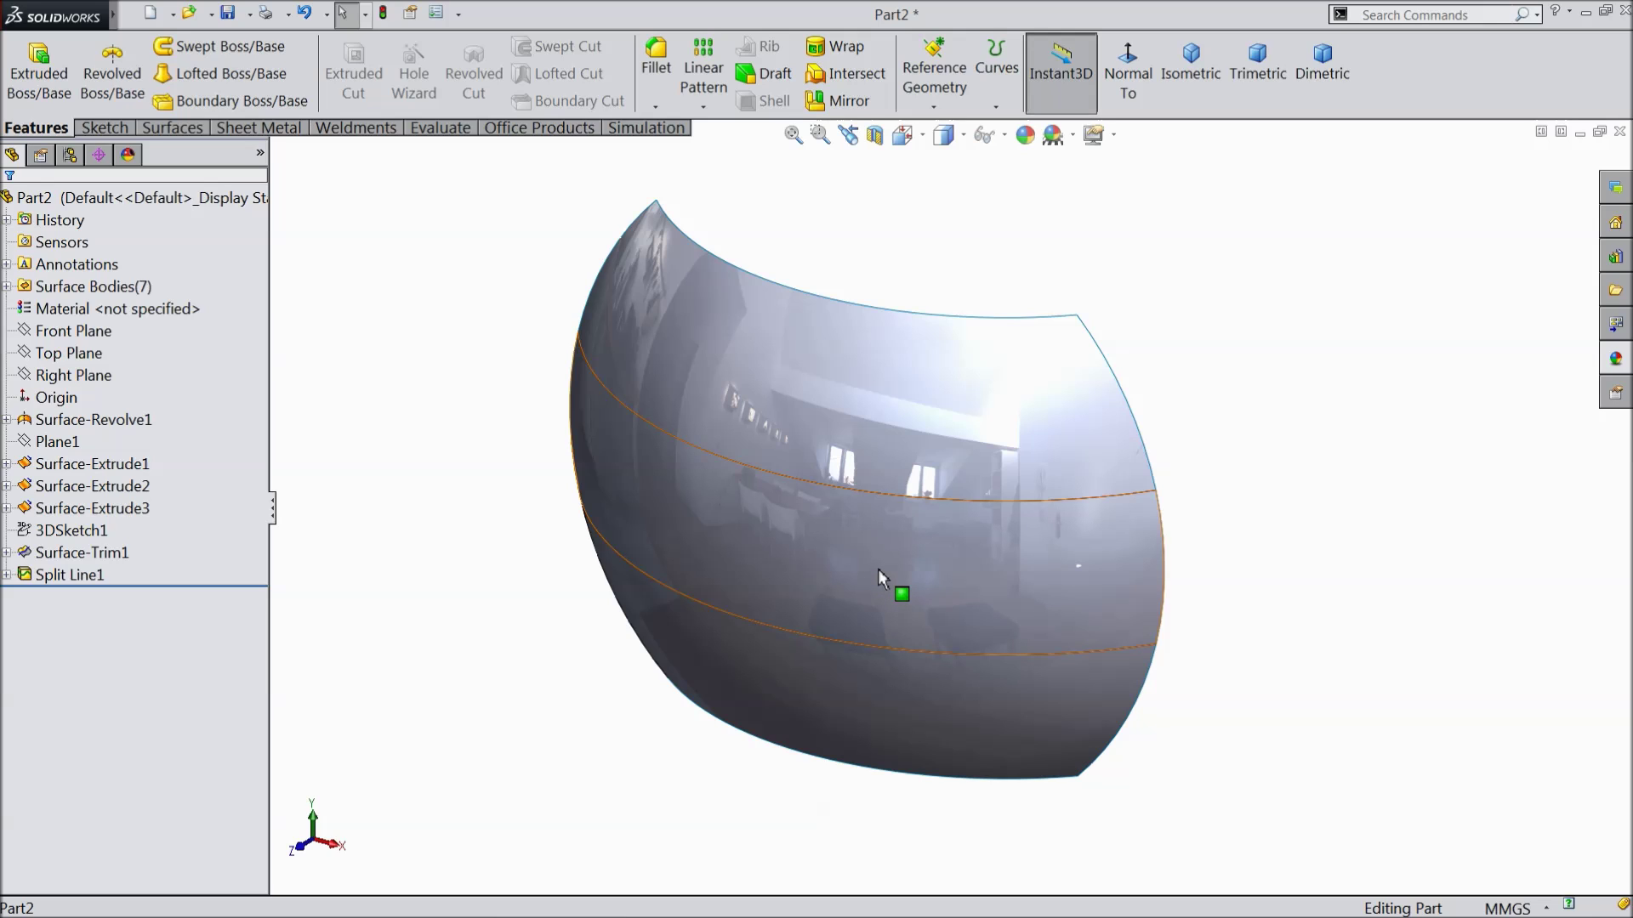
{"action": "left_click", "coordinate": [204, 129]}
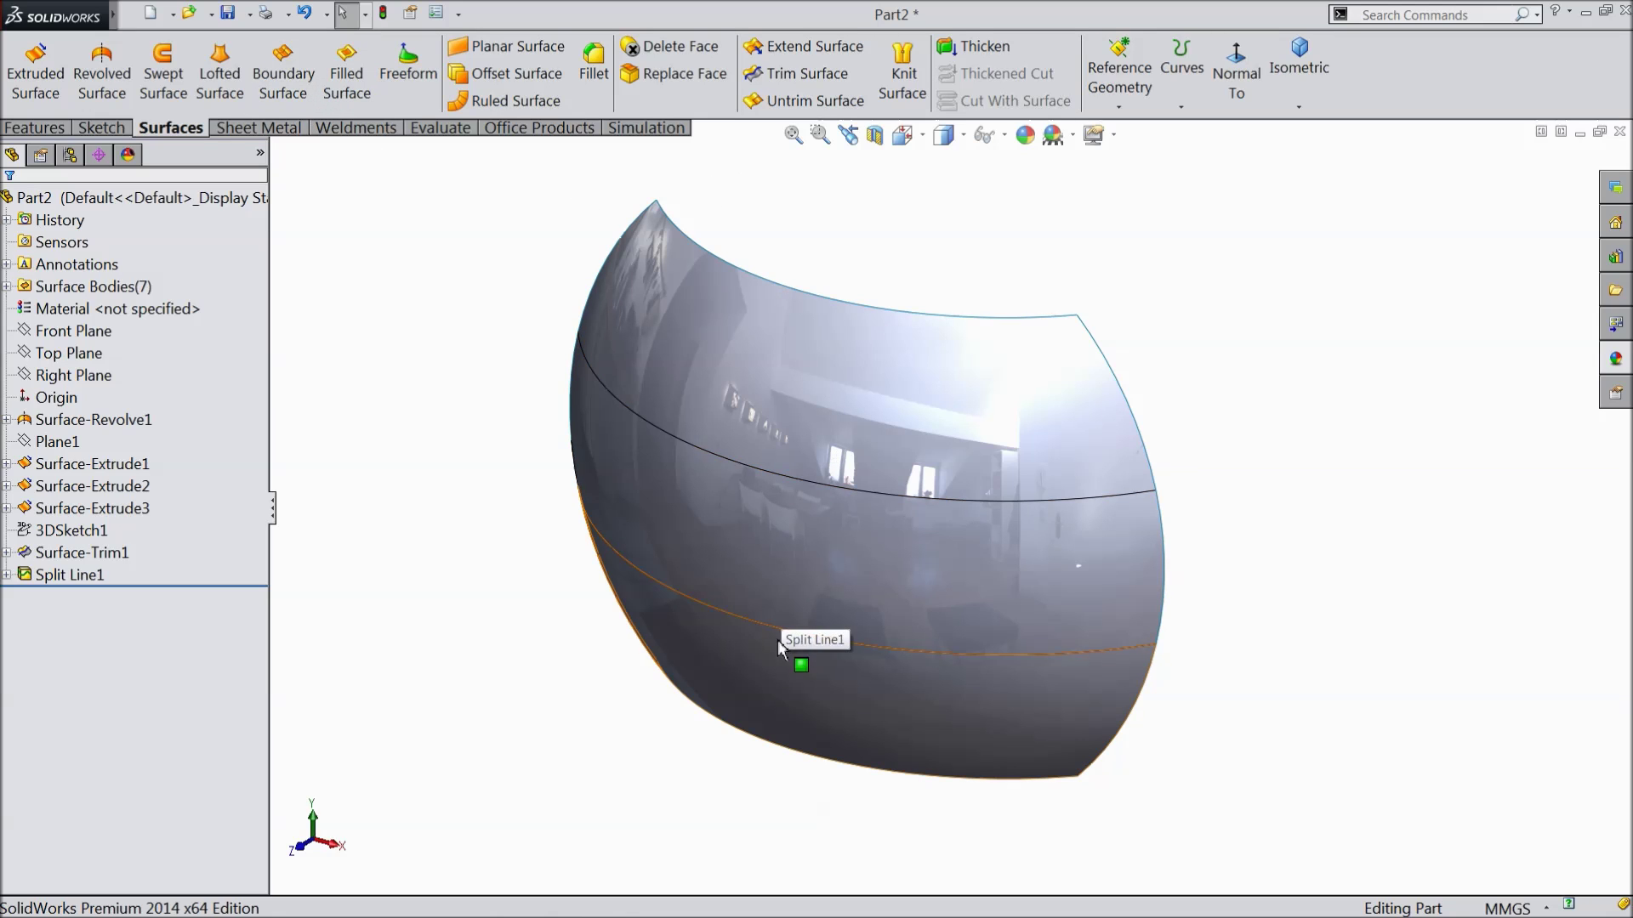
{"action": "left_click", "coordinate": [513, 81]}
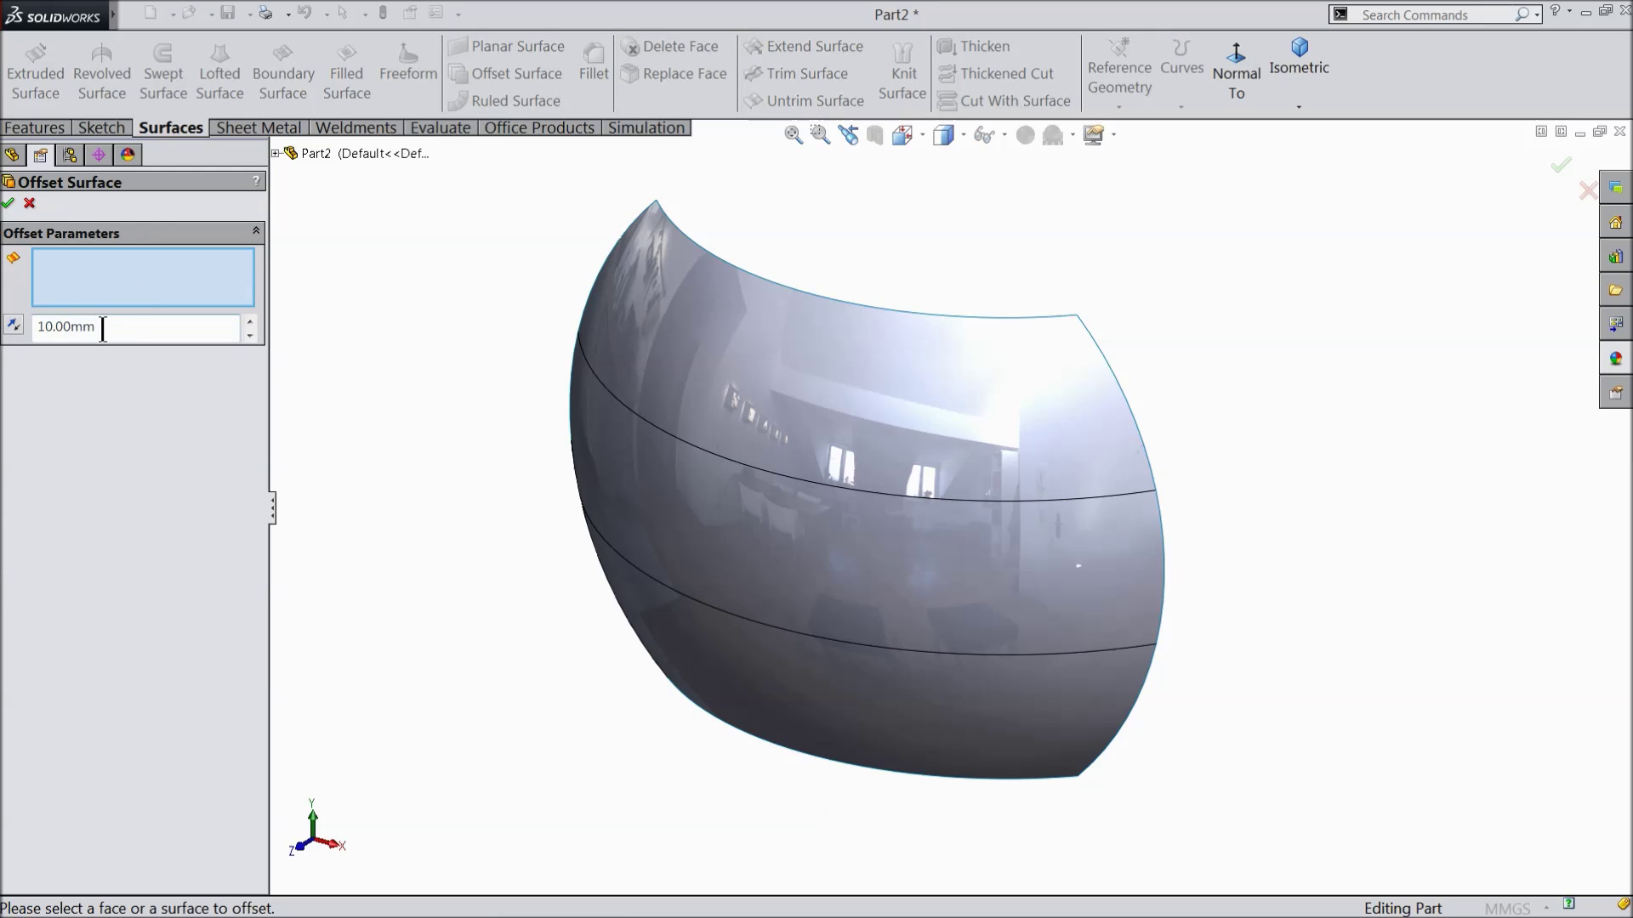
Offset the top band 2 mm in the reversed direction as Surface-Offset1
{"action": "left_click_drag", "start_coordinate": [103, 330], "coordinate": [26, 328]}
{"action": "type", "text": "2"}
{"action": "left_click", "coordinate": [807, 420]}
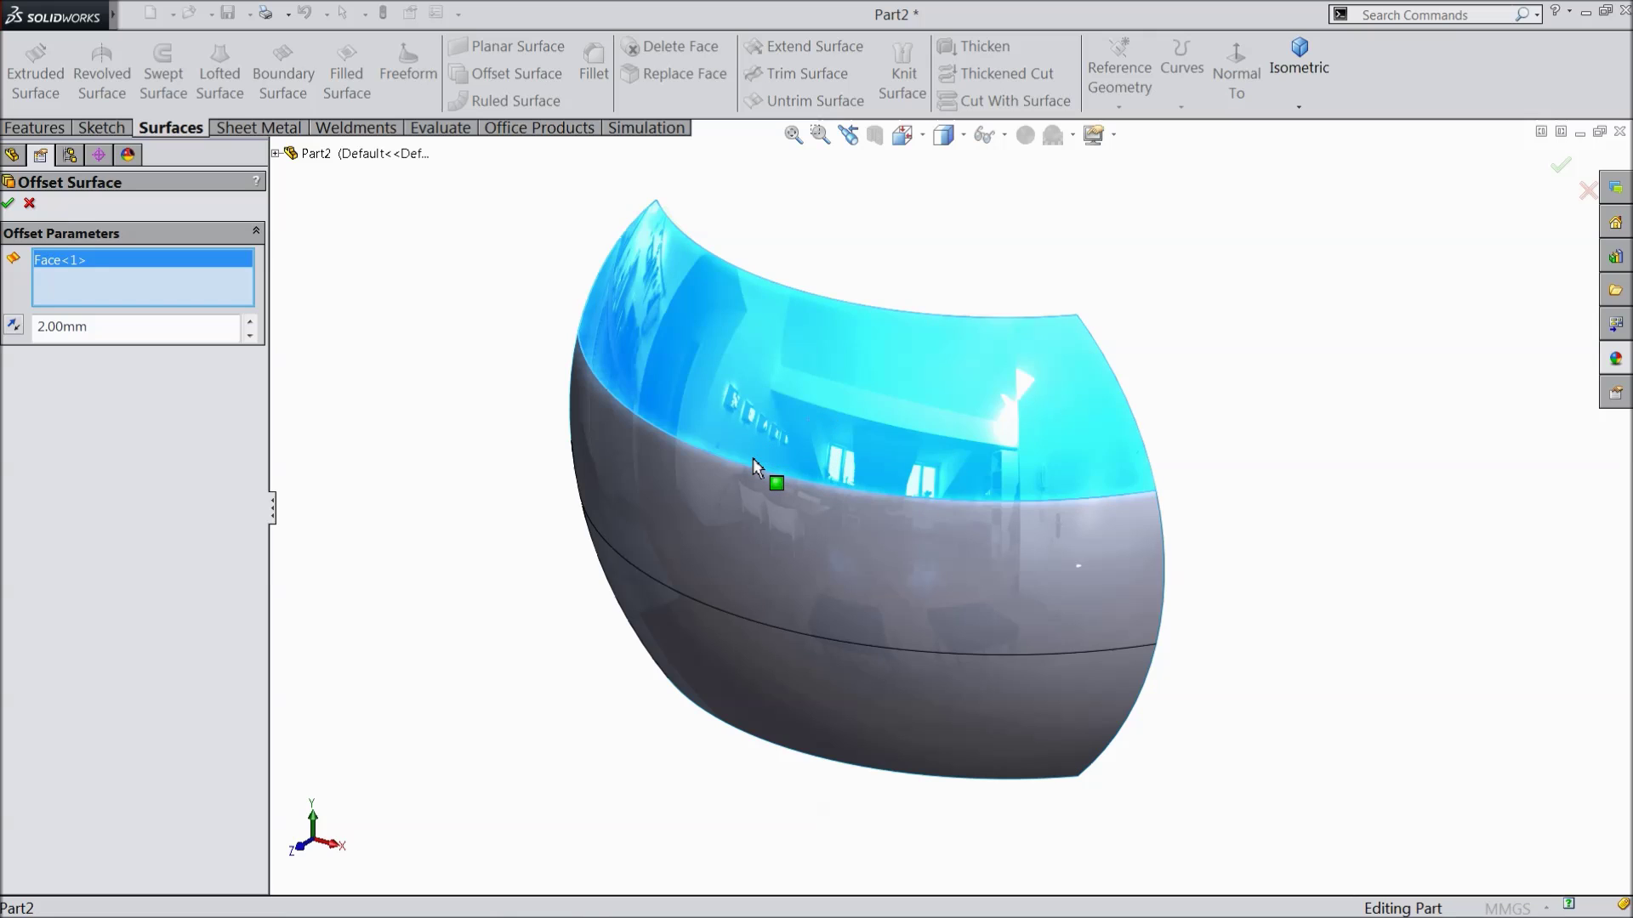
{"action": "middle_click_drag", "start_coordinate": [391, 451], "coordinate": [115, 416]}
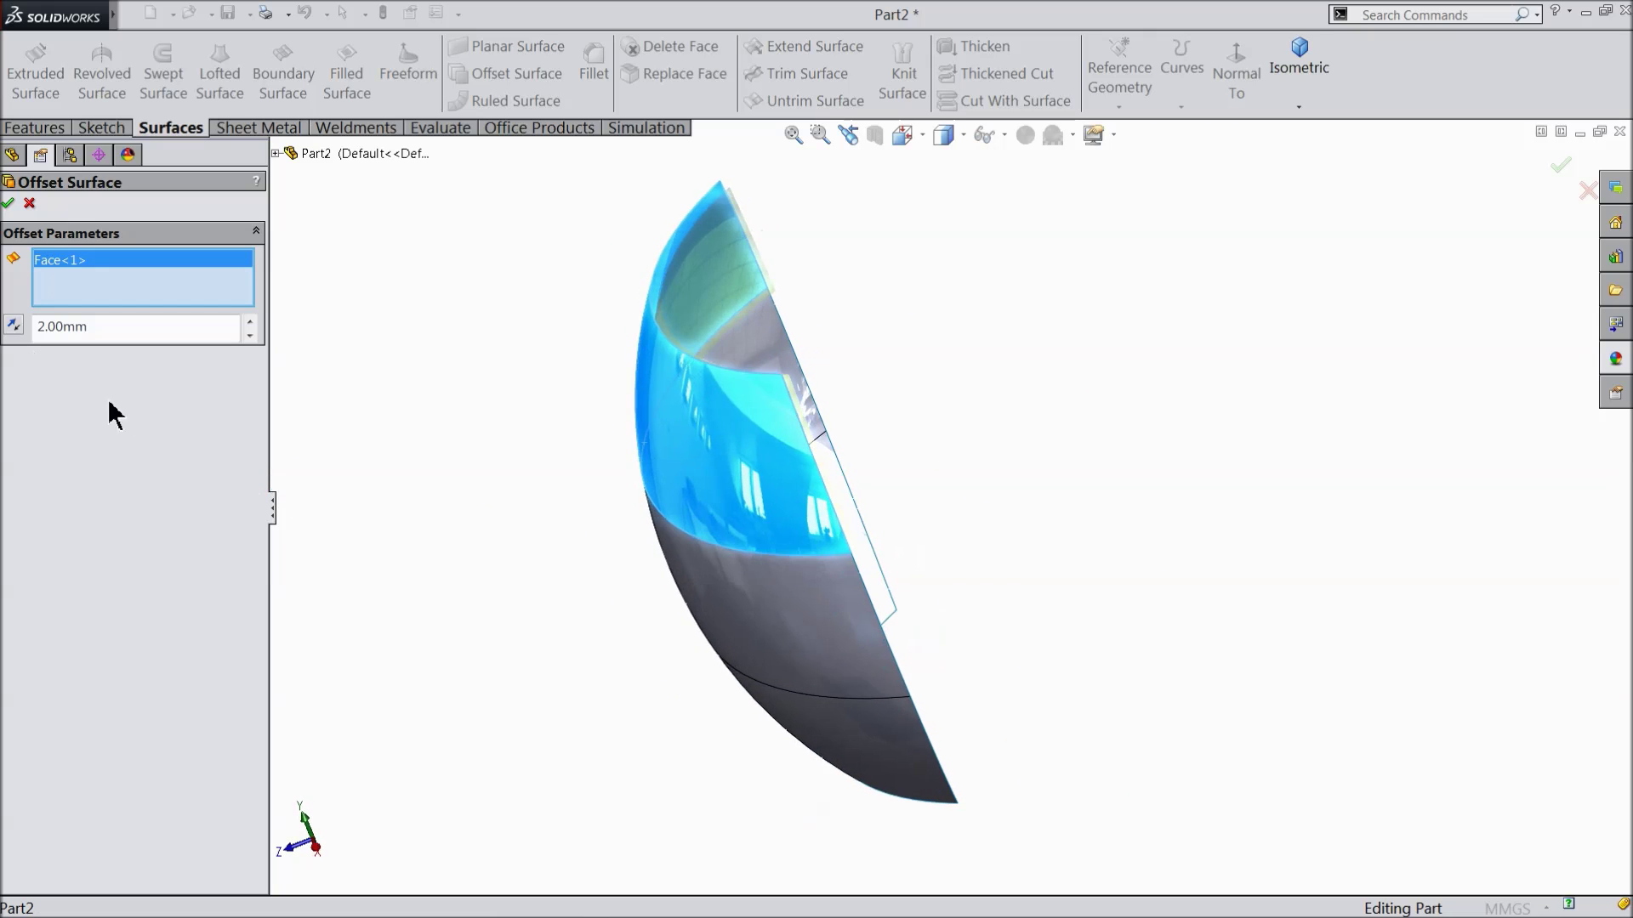
{"action": "left_click", "coordinate": [14, 326]}
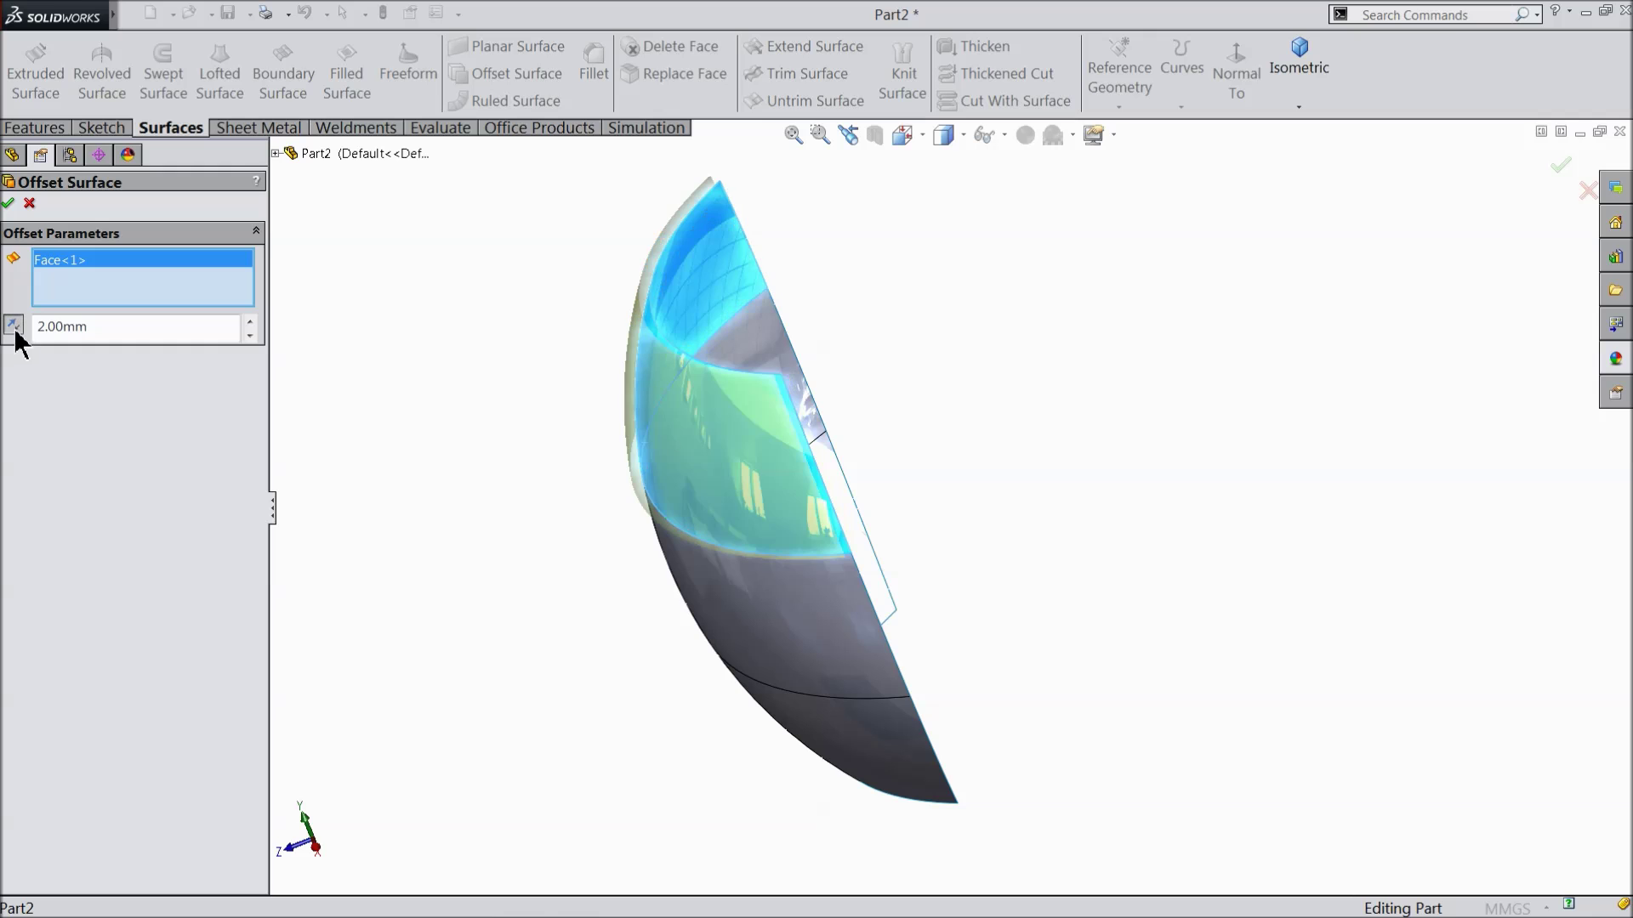
{"action": "left_click", "coordinate": [11, 207]}
{"action": "middle_click_drag", "start_coordinate": [416, 467], "coordinate": [488, 393]}
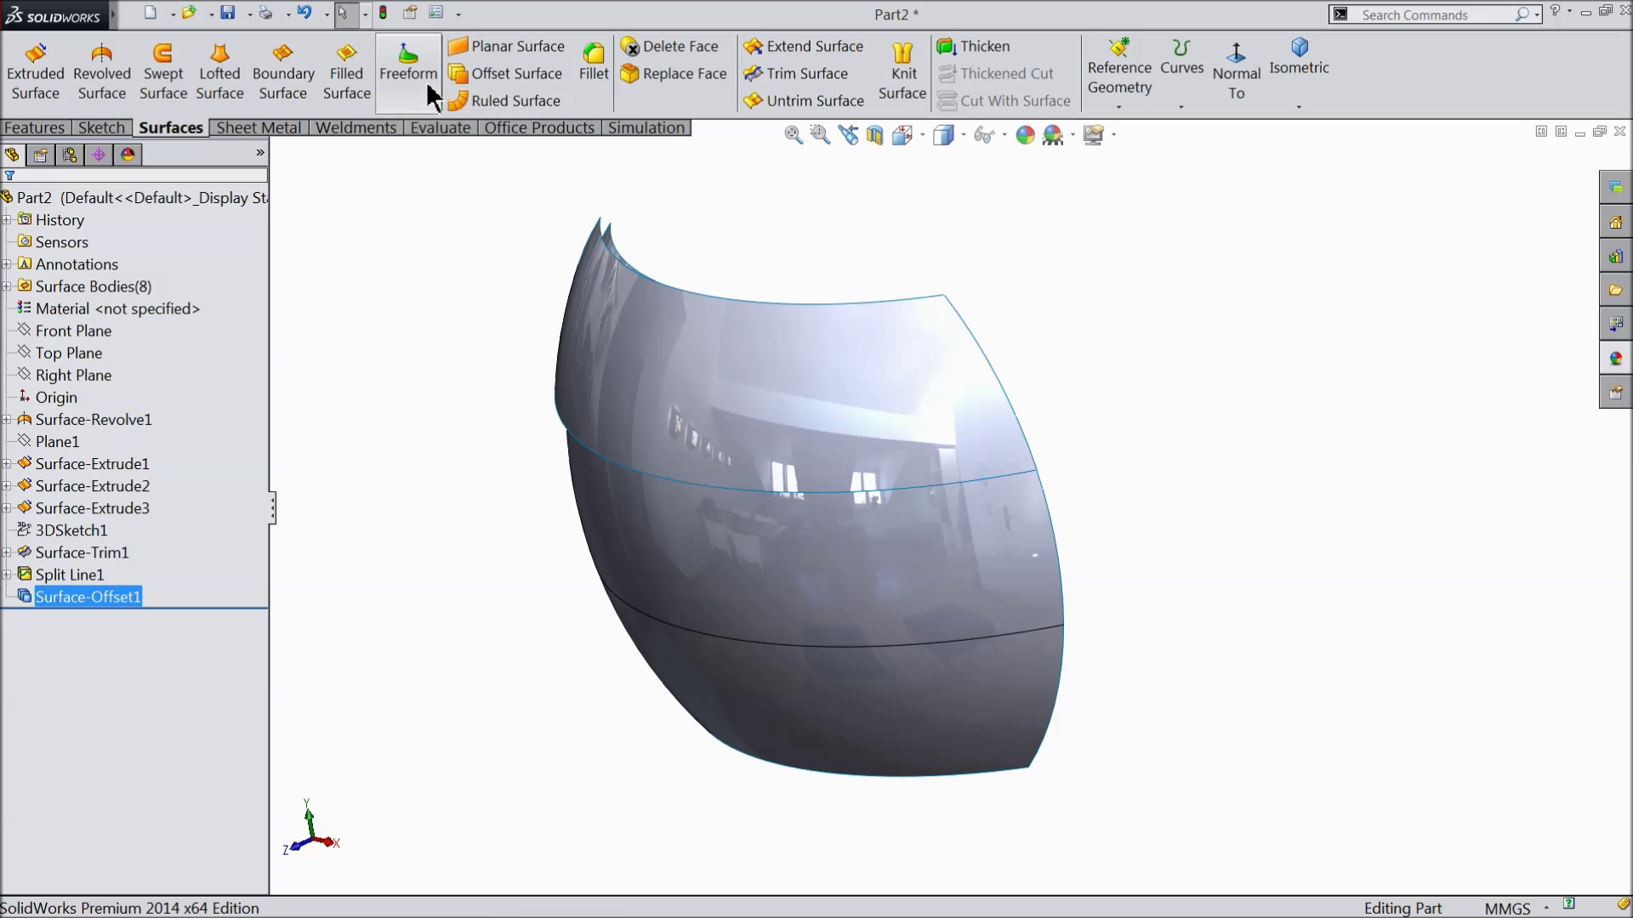
Offset the middle band 2 mm in the reversed direction to create Surface-Offset2
{"action": "left_click", "coordinate": [478, 74]}
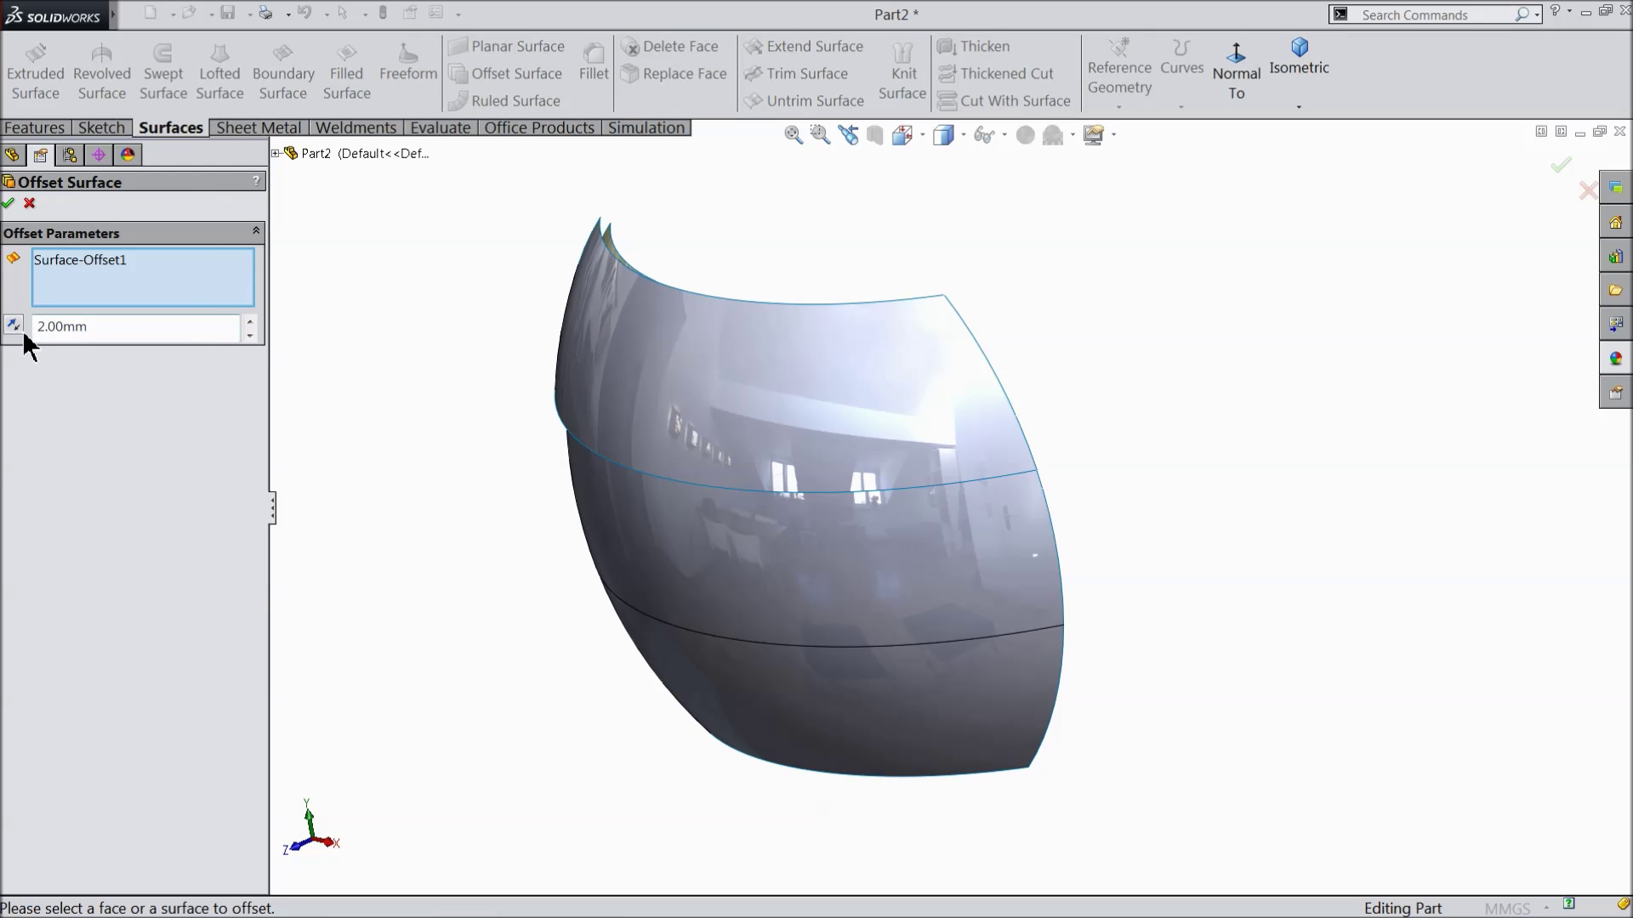
{"action": "left_click", "coordinate": [680, 583]}
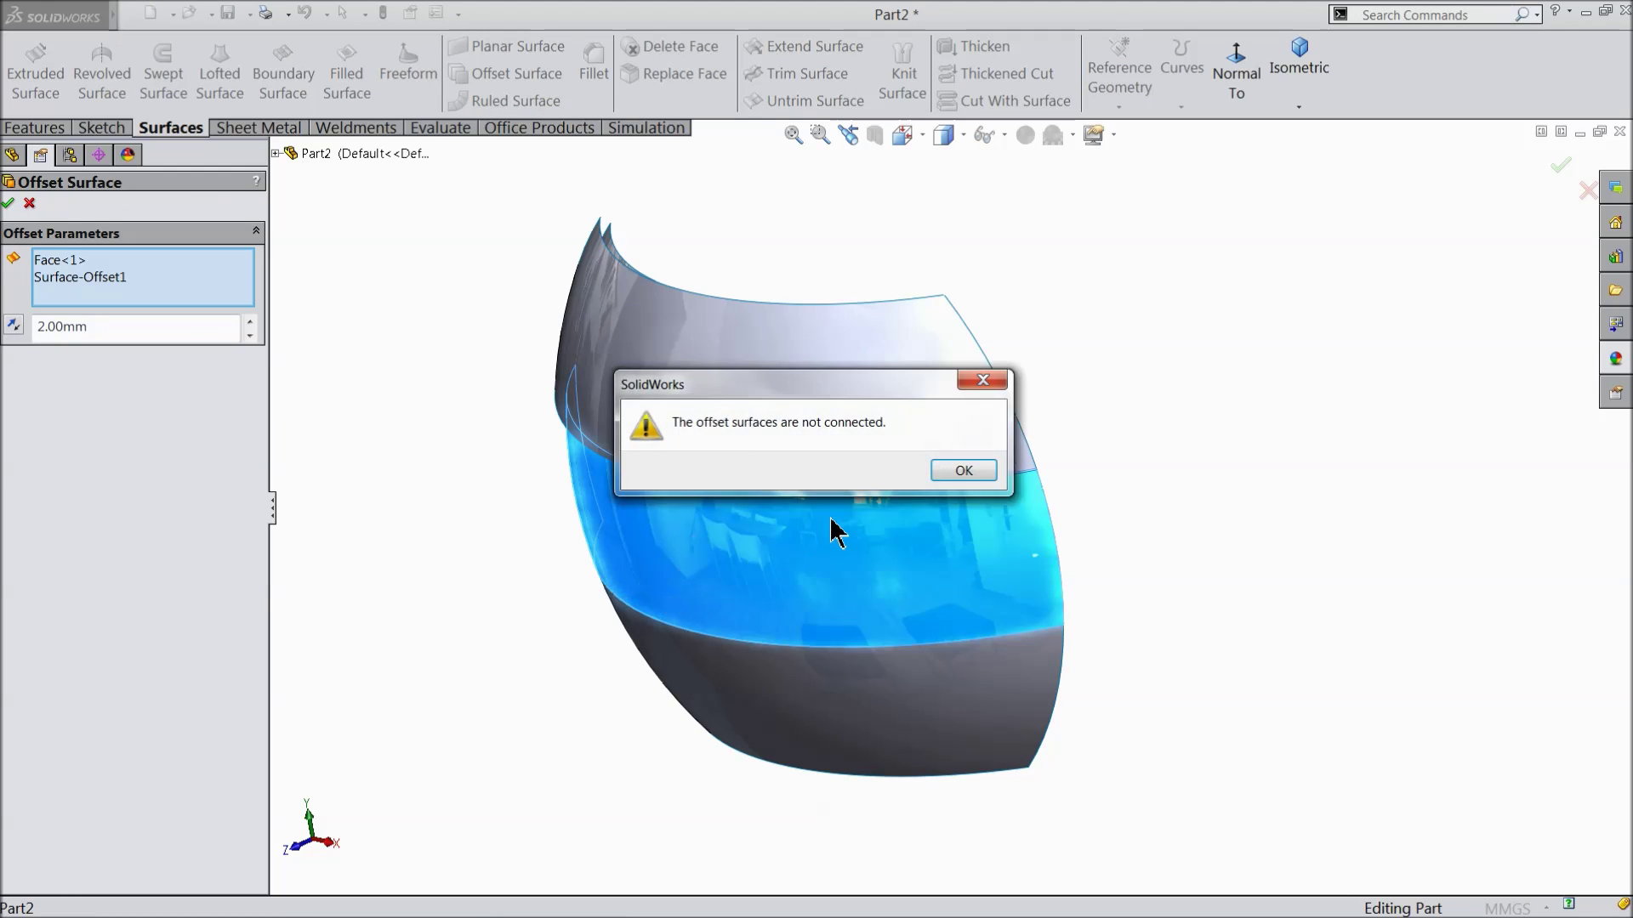
{"action": "left_click", "coordinate": [977, 462]}
{"action": "right_click", "coordinate": [139, 274]}
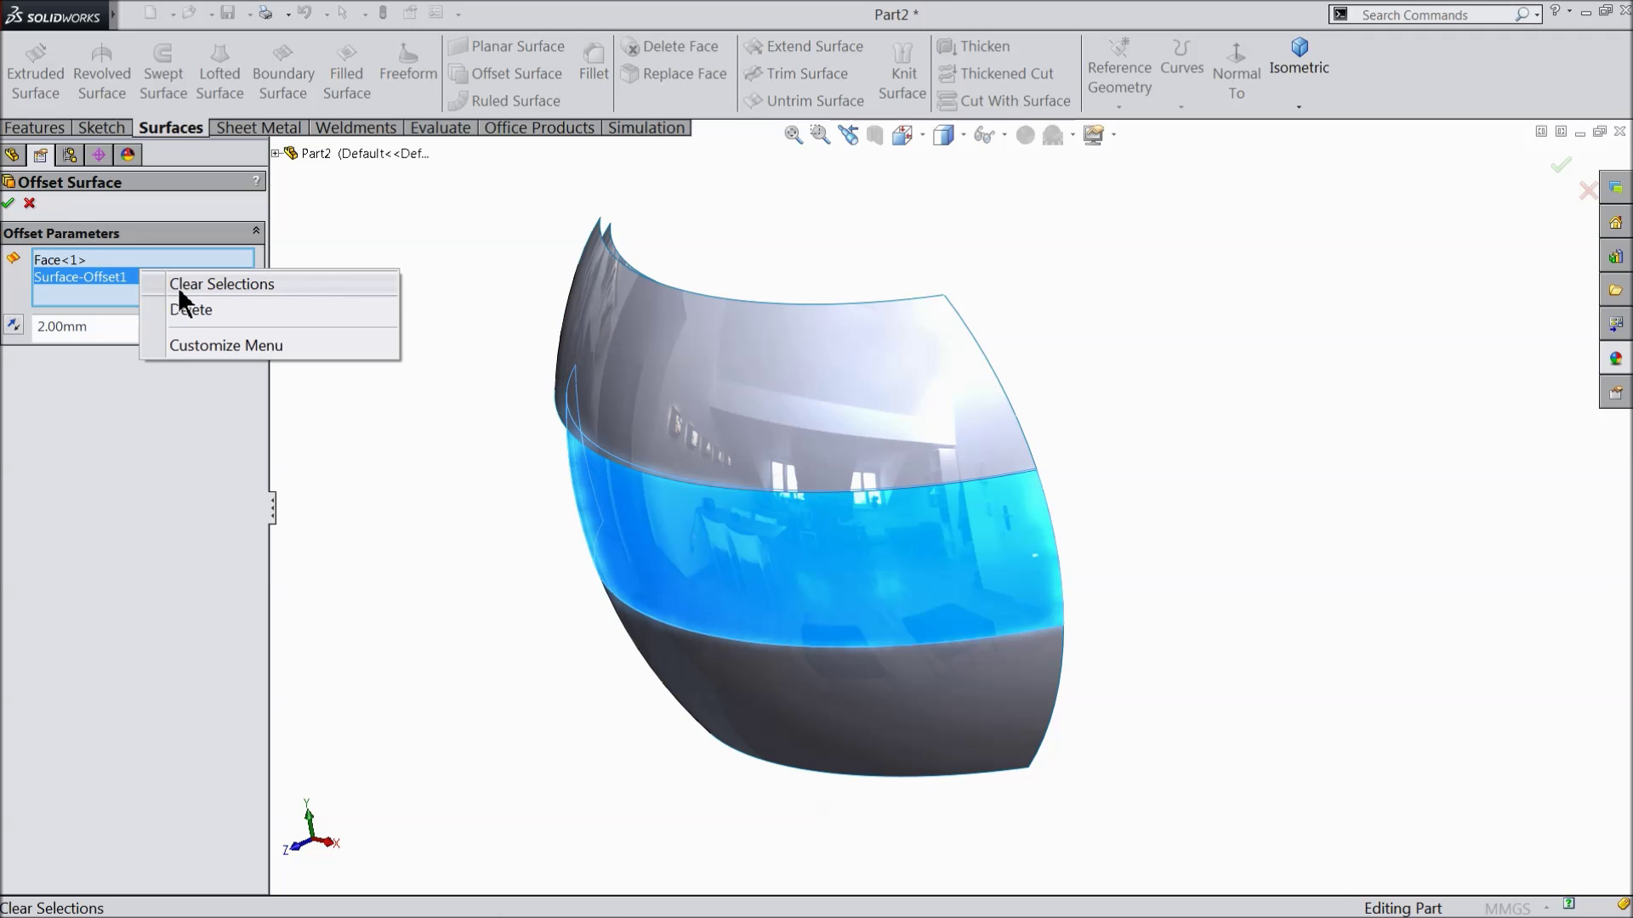
{"action": "left_click", "coordinate": [180, 284]}
{"action": "left_click", "coordinate": [758, 603]}
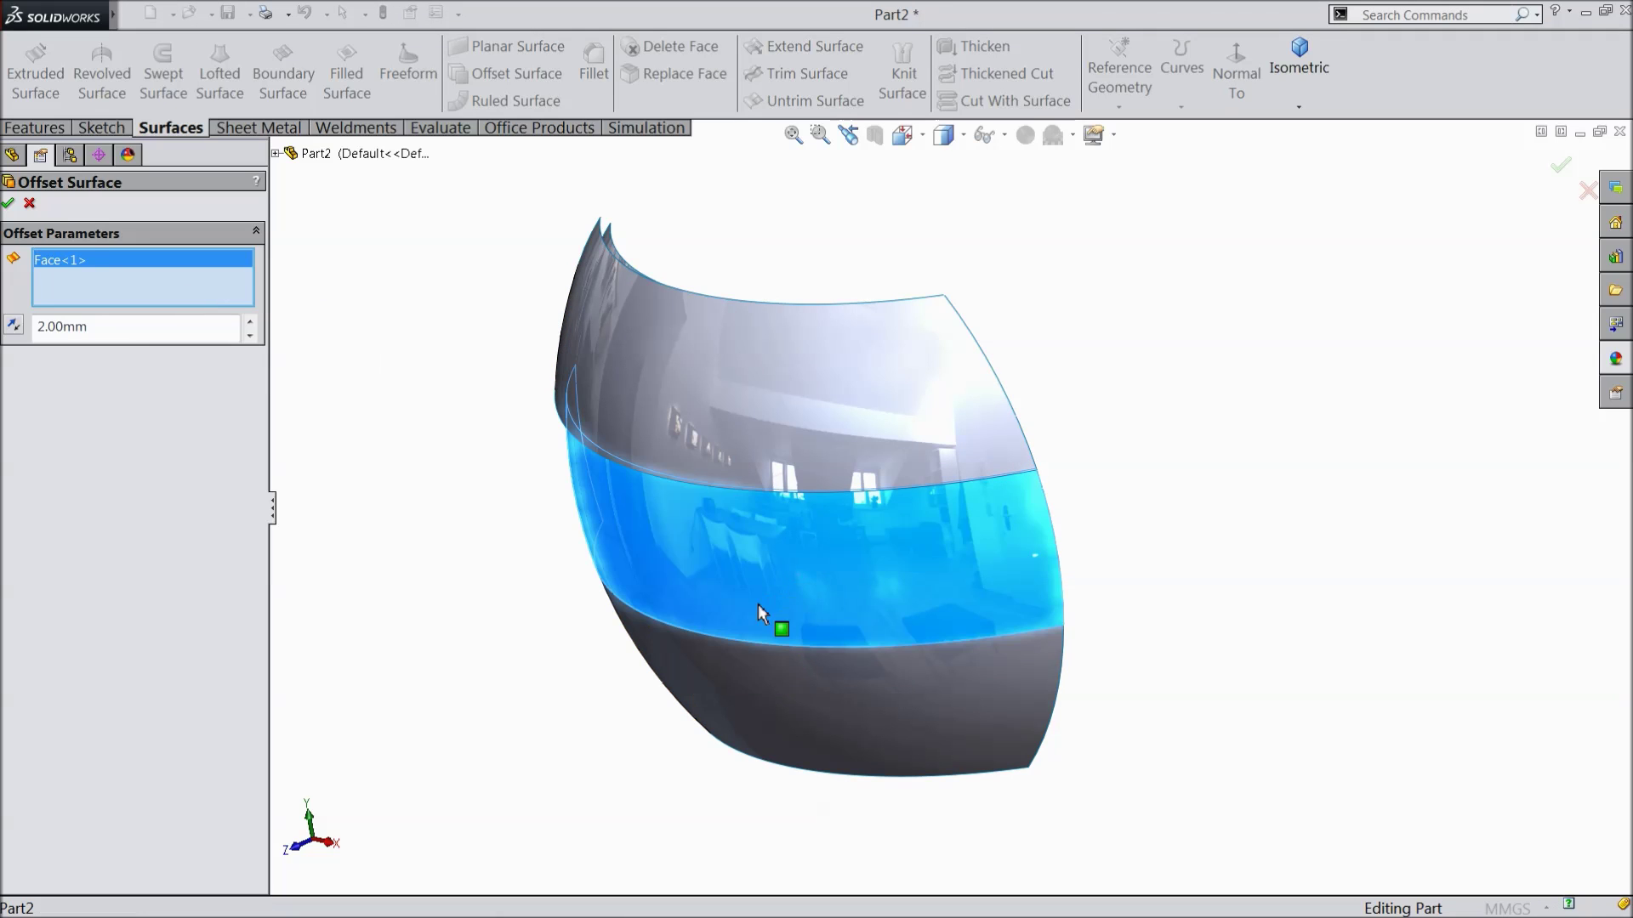
{"action": "middle_click_drag", "start_coordinate": [387, 503], "coordinate": [204, 517]}
{"action": "left_click", "coordinate": [12, 327]}
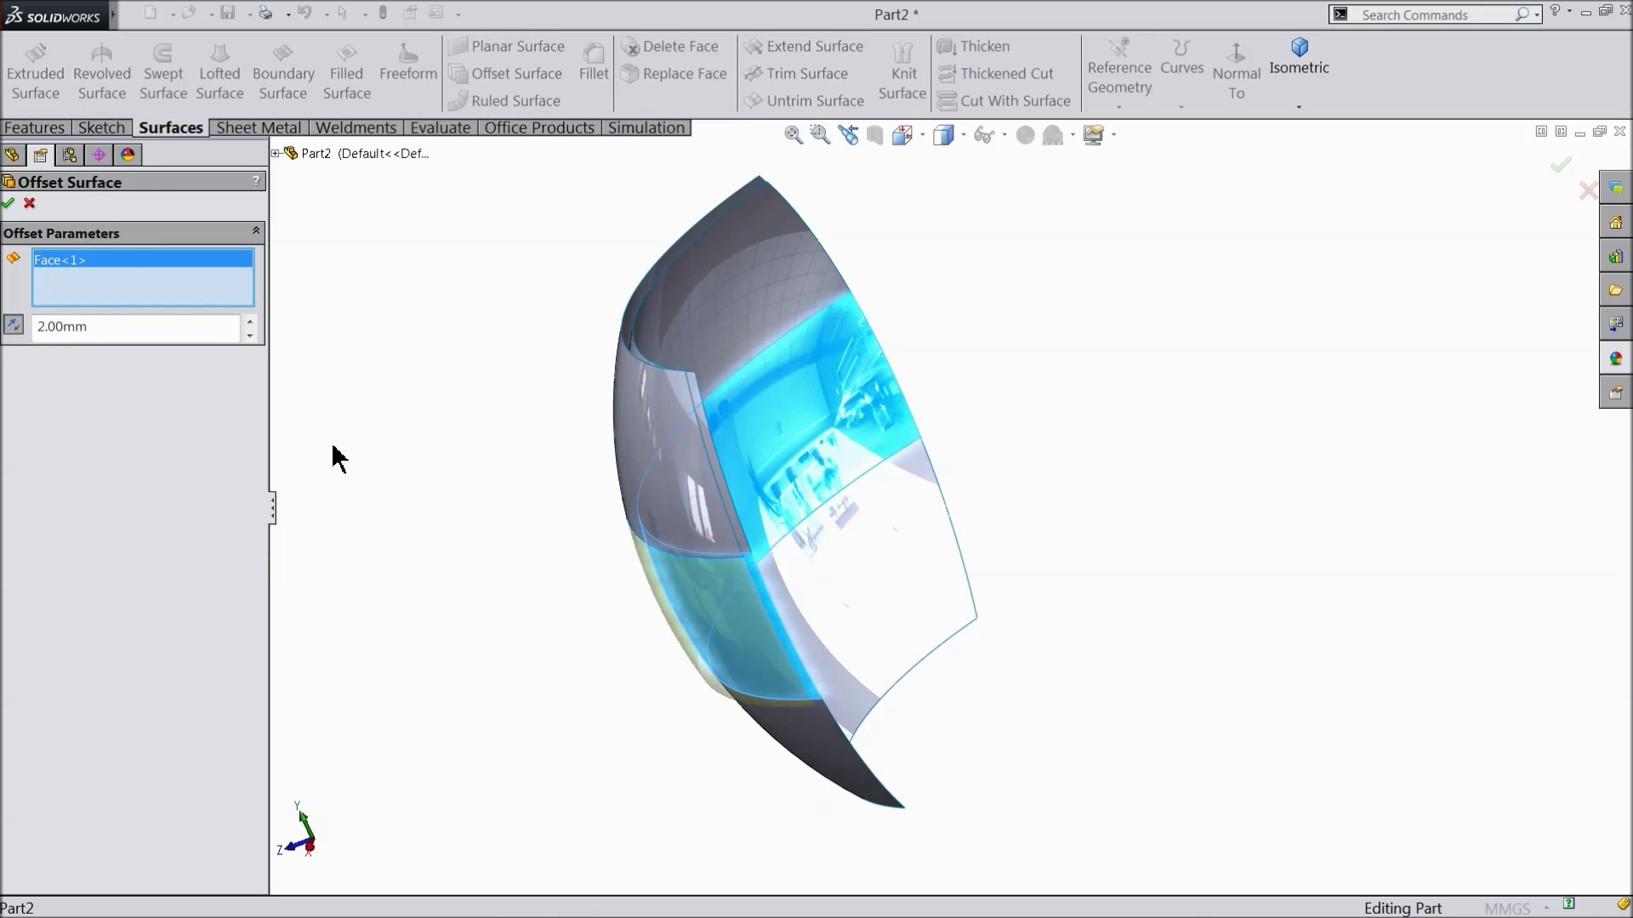
{"action": "left_click", "coordinate": [10, 204]}
{"action": "middle_click_drag", "start_coordinate": [421, 519], "coordinate": [520, 415]}
{"action": "left_click", "coordinate": [510, 74]}
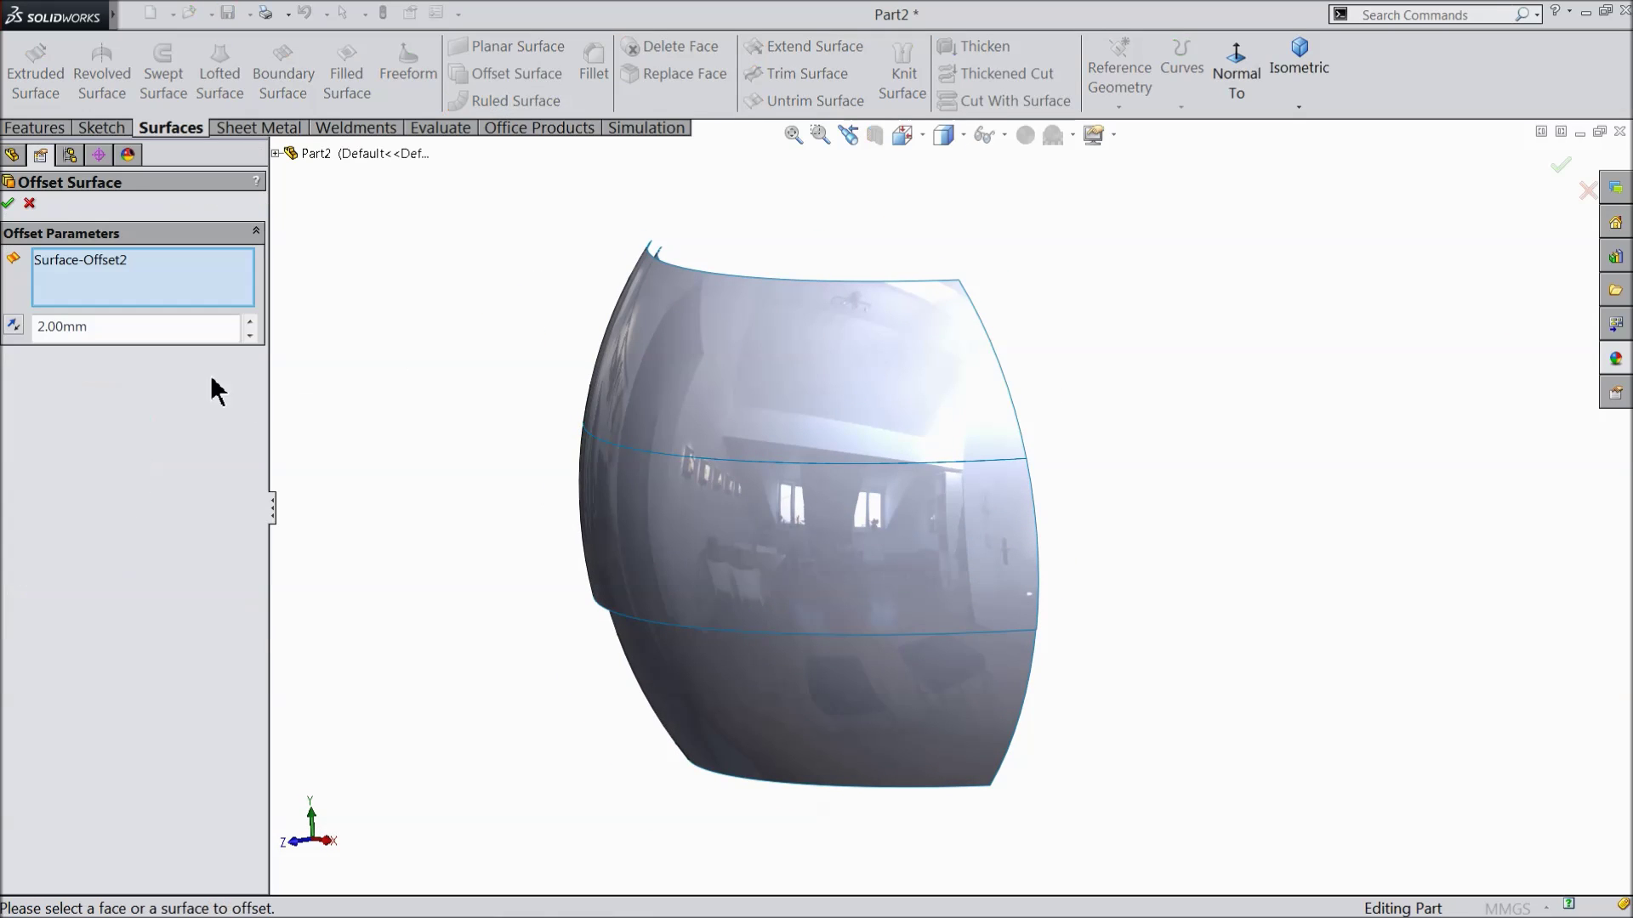
Offset the lower band face 2 mm outward, with direction reversed, as Surface-Offset3
{"action": "right_click", "coordinate": [115, 276]}
{"action": "left_click", "coordinate": [153, 286]}
{"action": "left_click", "coordinate": [732, 702]}
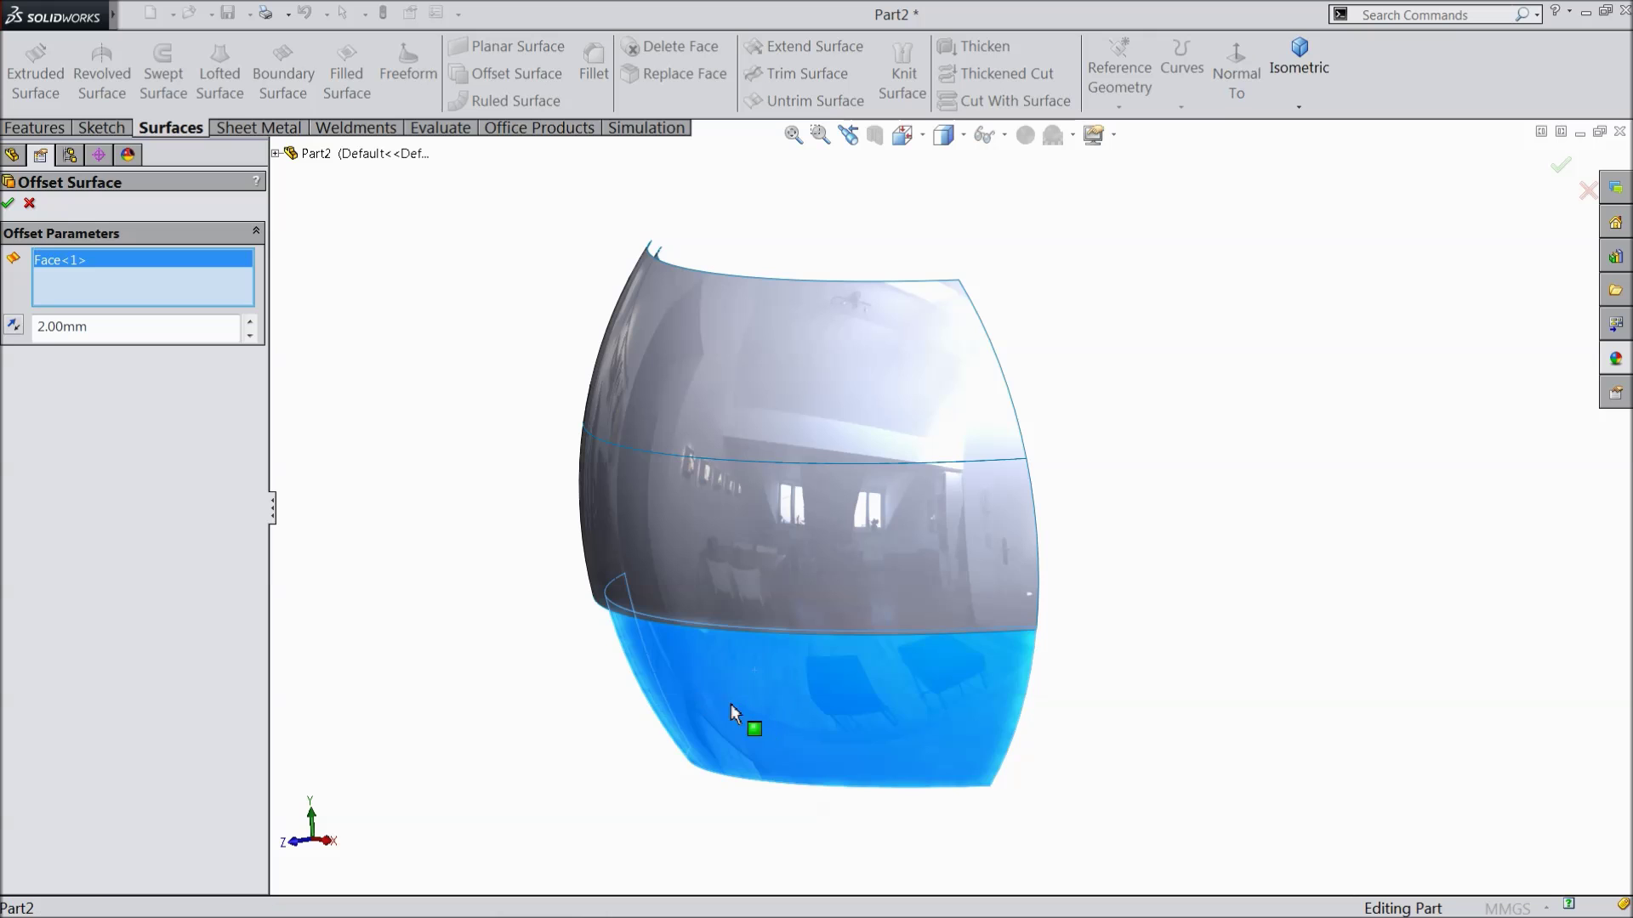
{"action": "left_click", "coordinate": [13, 325]}
{"action": "middle_click_drag", "start_coordinate": [379, 510], "coordinate": [306, 540]}
{"action": "left_click", "coordinate": [10, 204]}
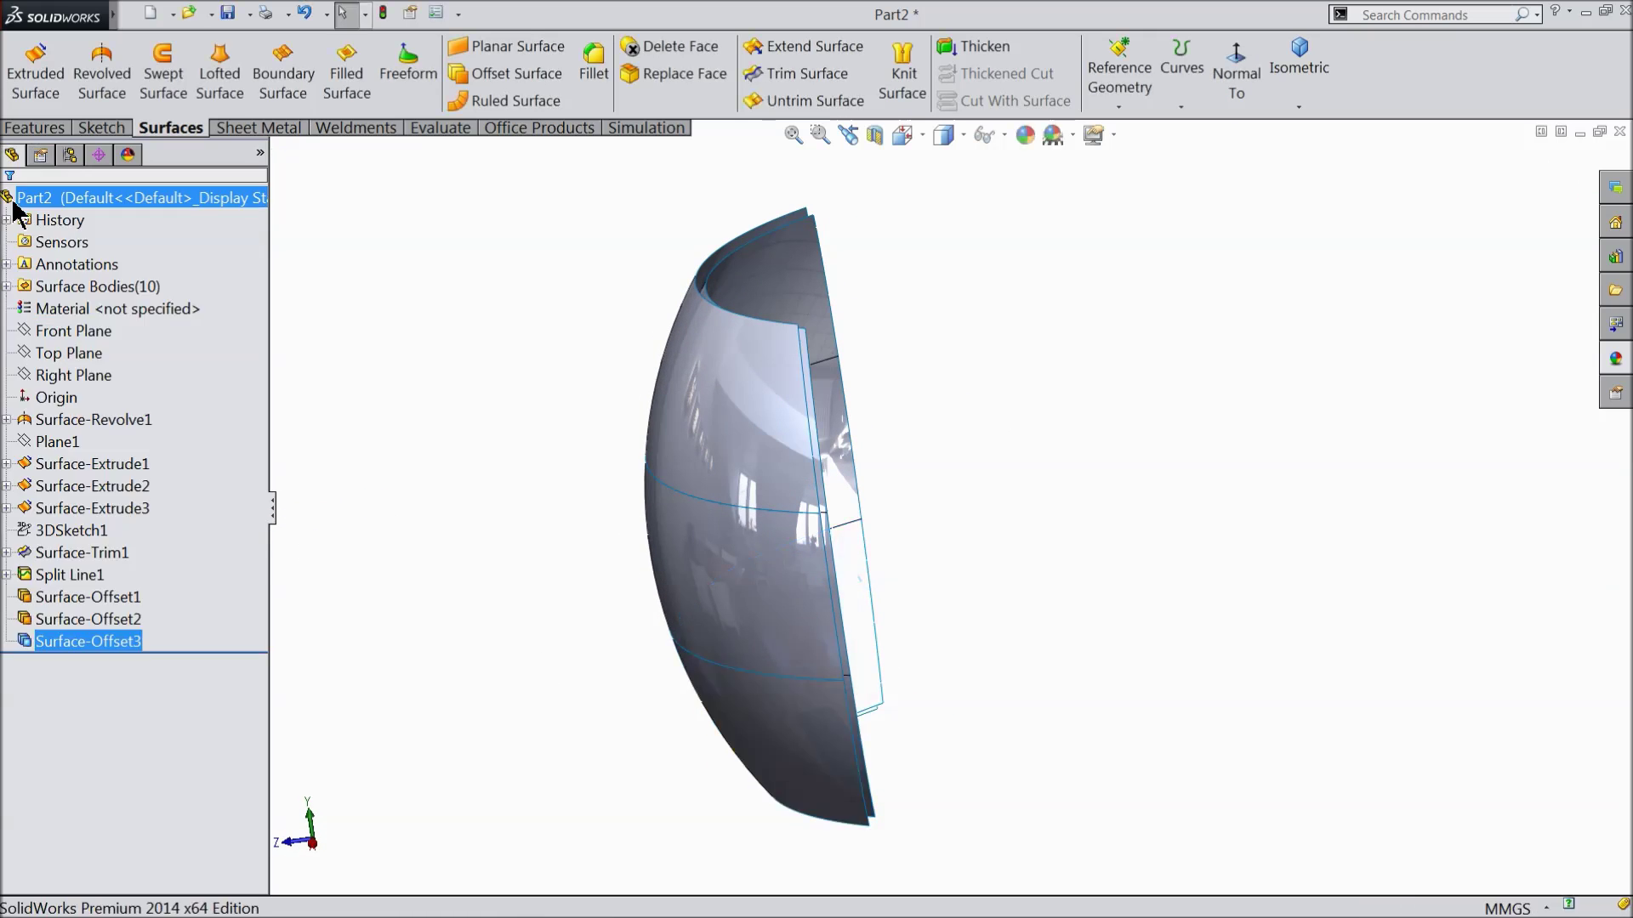
{"action": "middle_click_drag", "start_coordinate": [521, 572], "coordinate": [930, 573]}
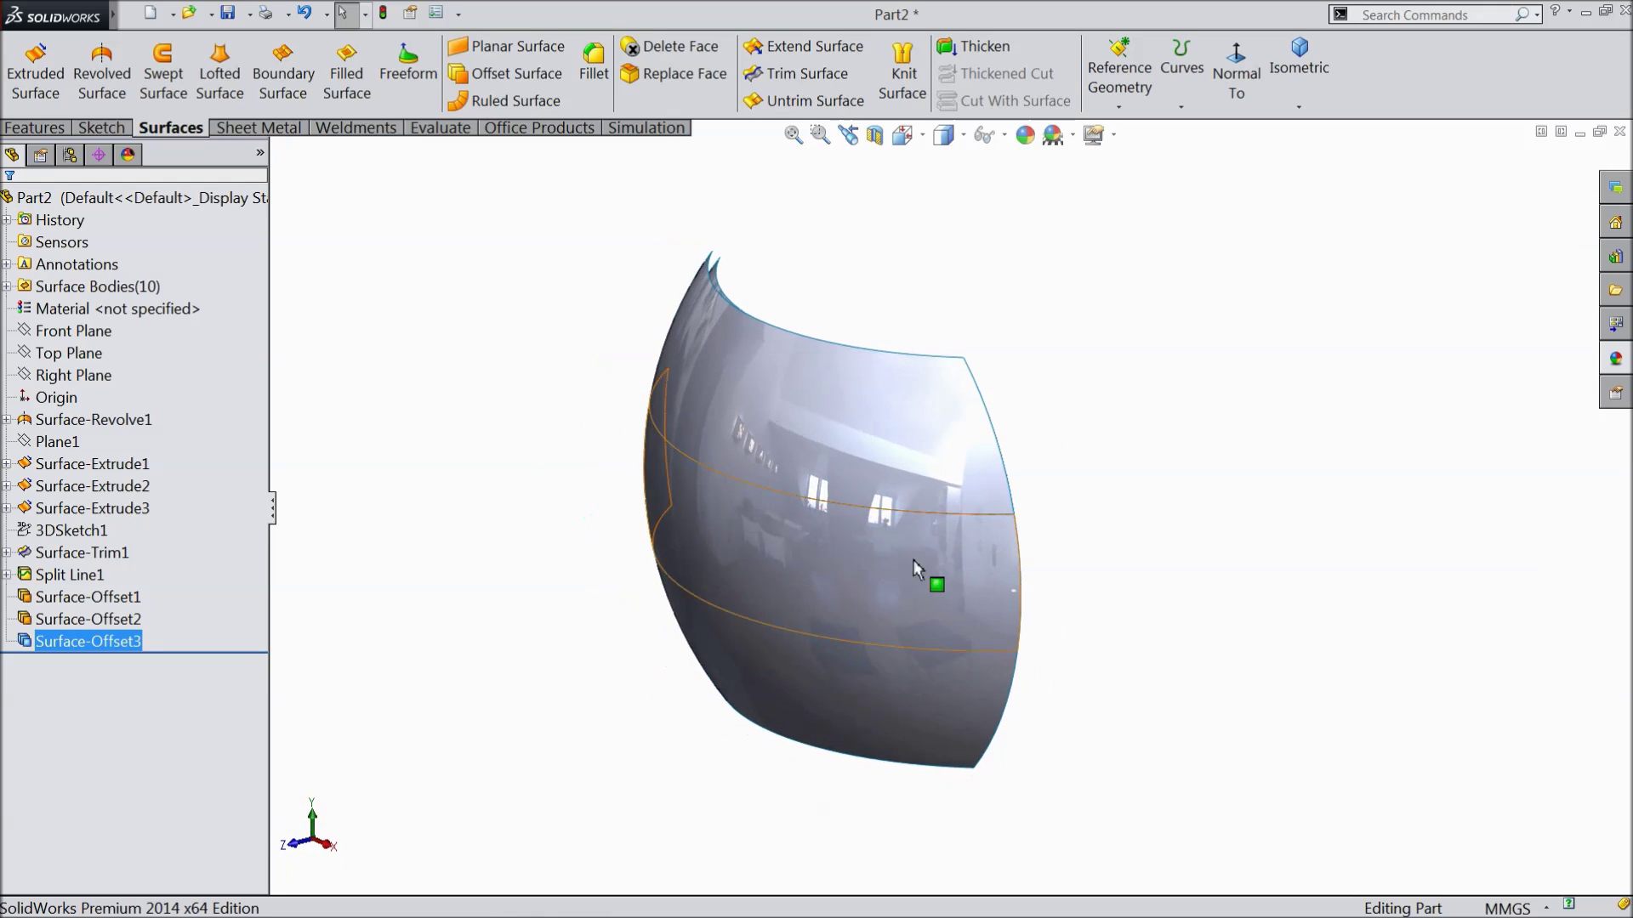
{"action": "left_click", "coordinate": [978, 46]}
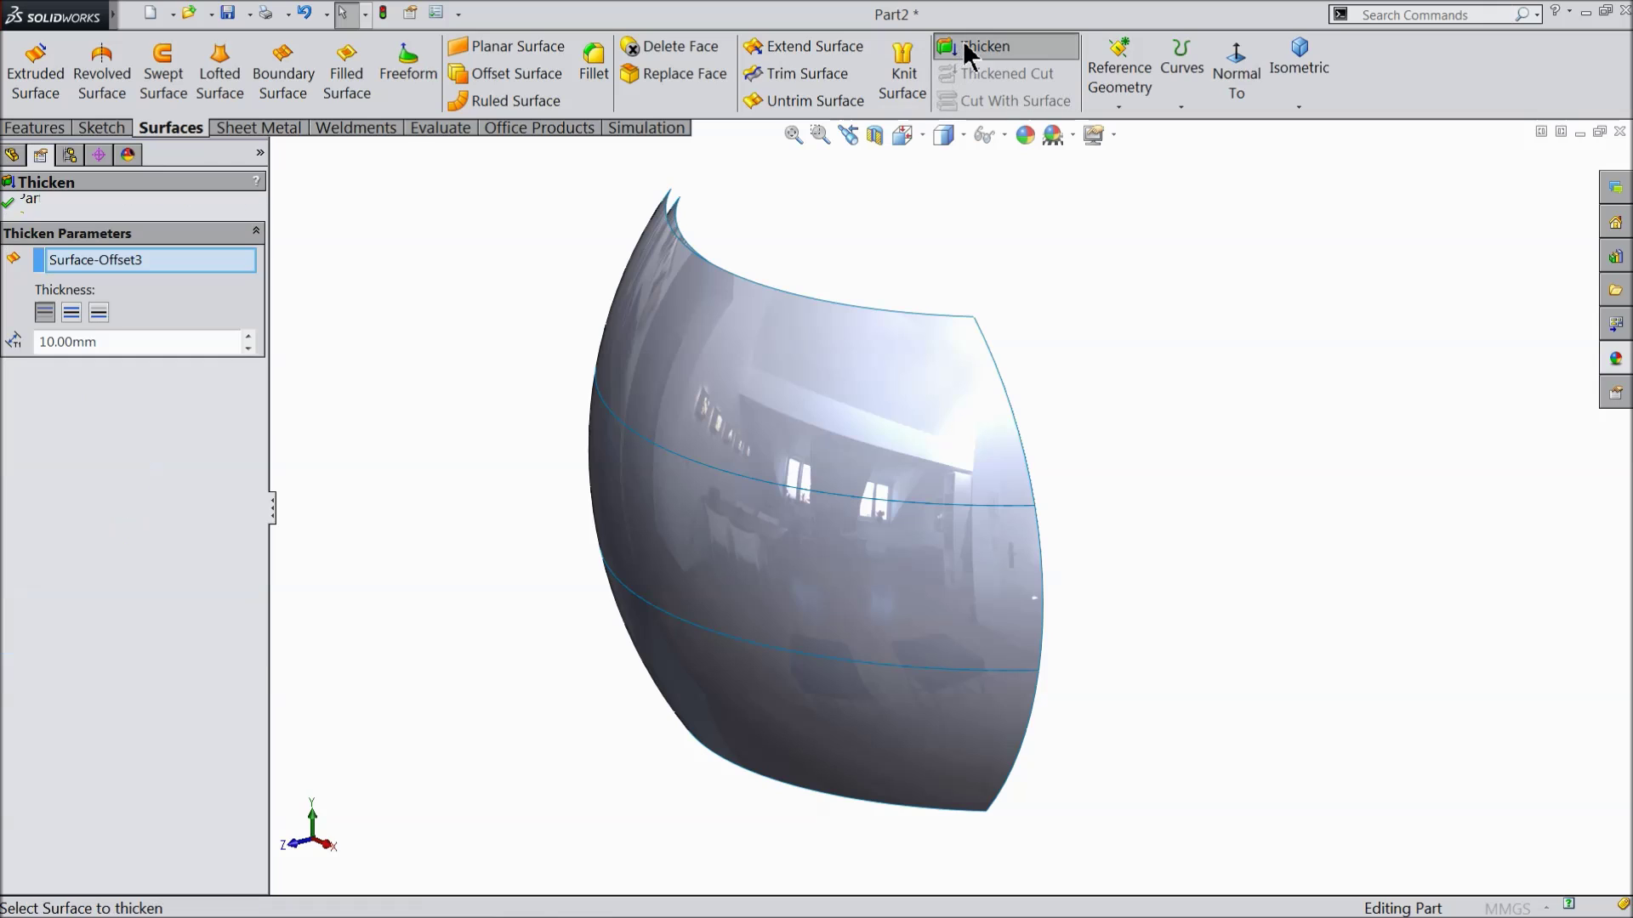
Thicken Surface-Offset1 by 2.5 mm into a solid body as Thicken1
{"action": "right_click", "coordinate": [124, 257]}
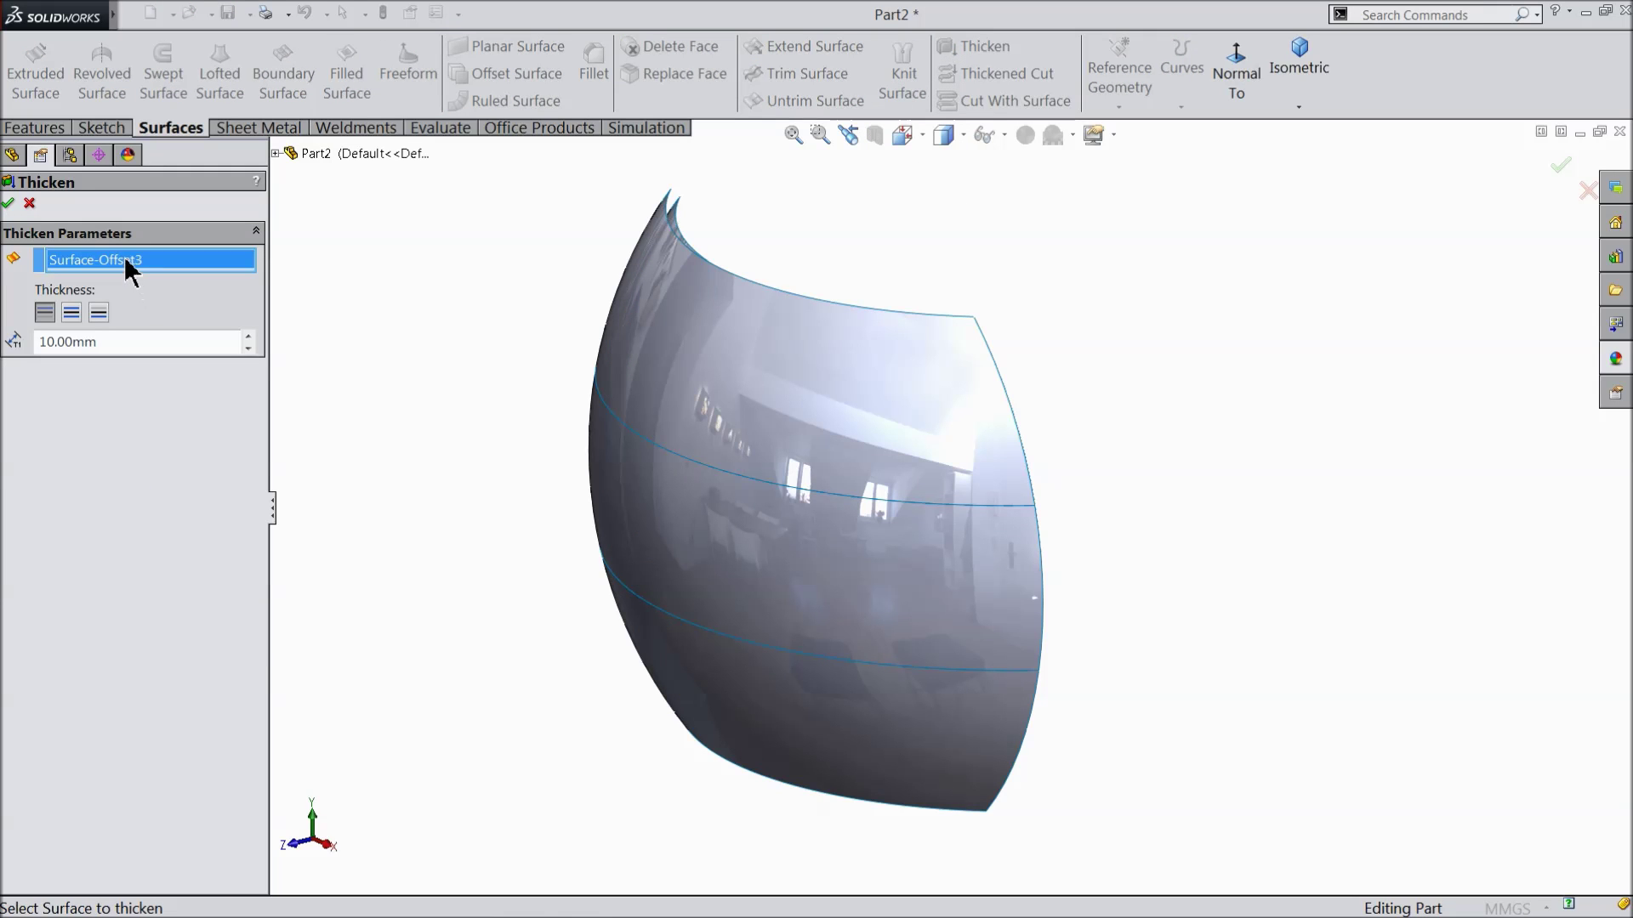
{"action": "left_click", "coordinate": [221, 273]}
{"action": "left_click", "coordinate": [827, 396]}
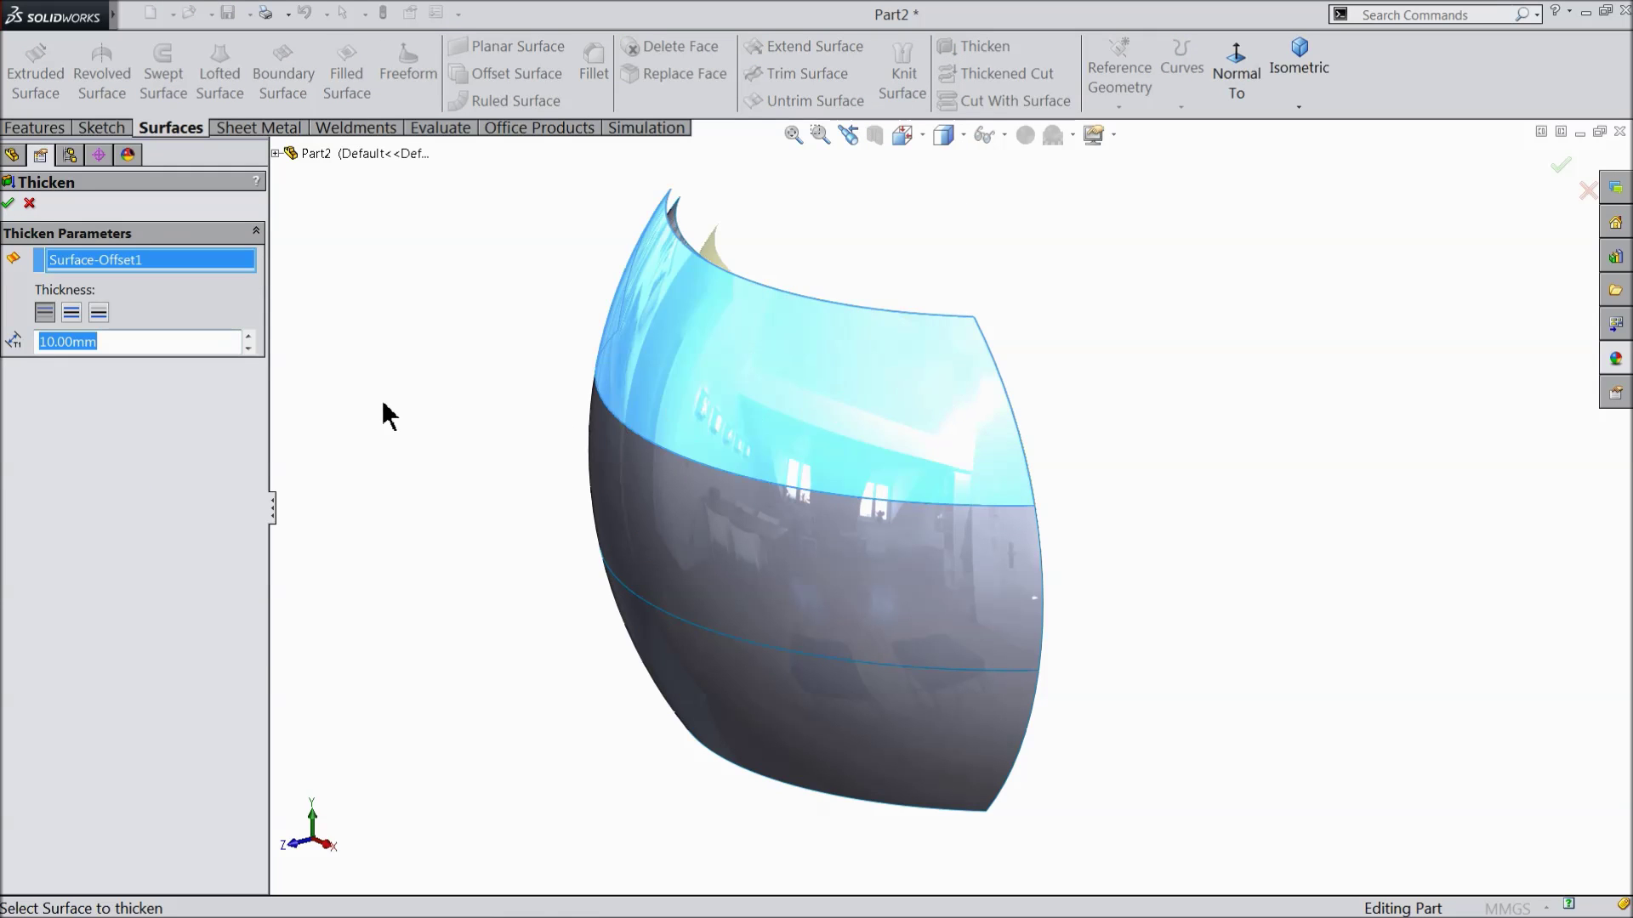
{"action": "type", "text": "2"}
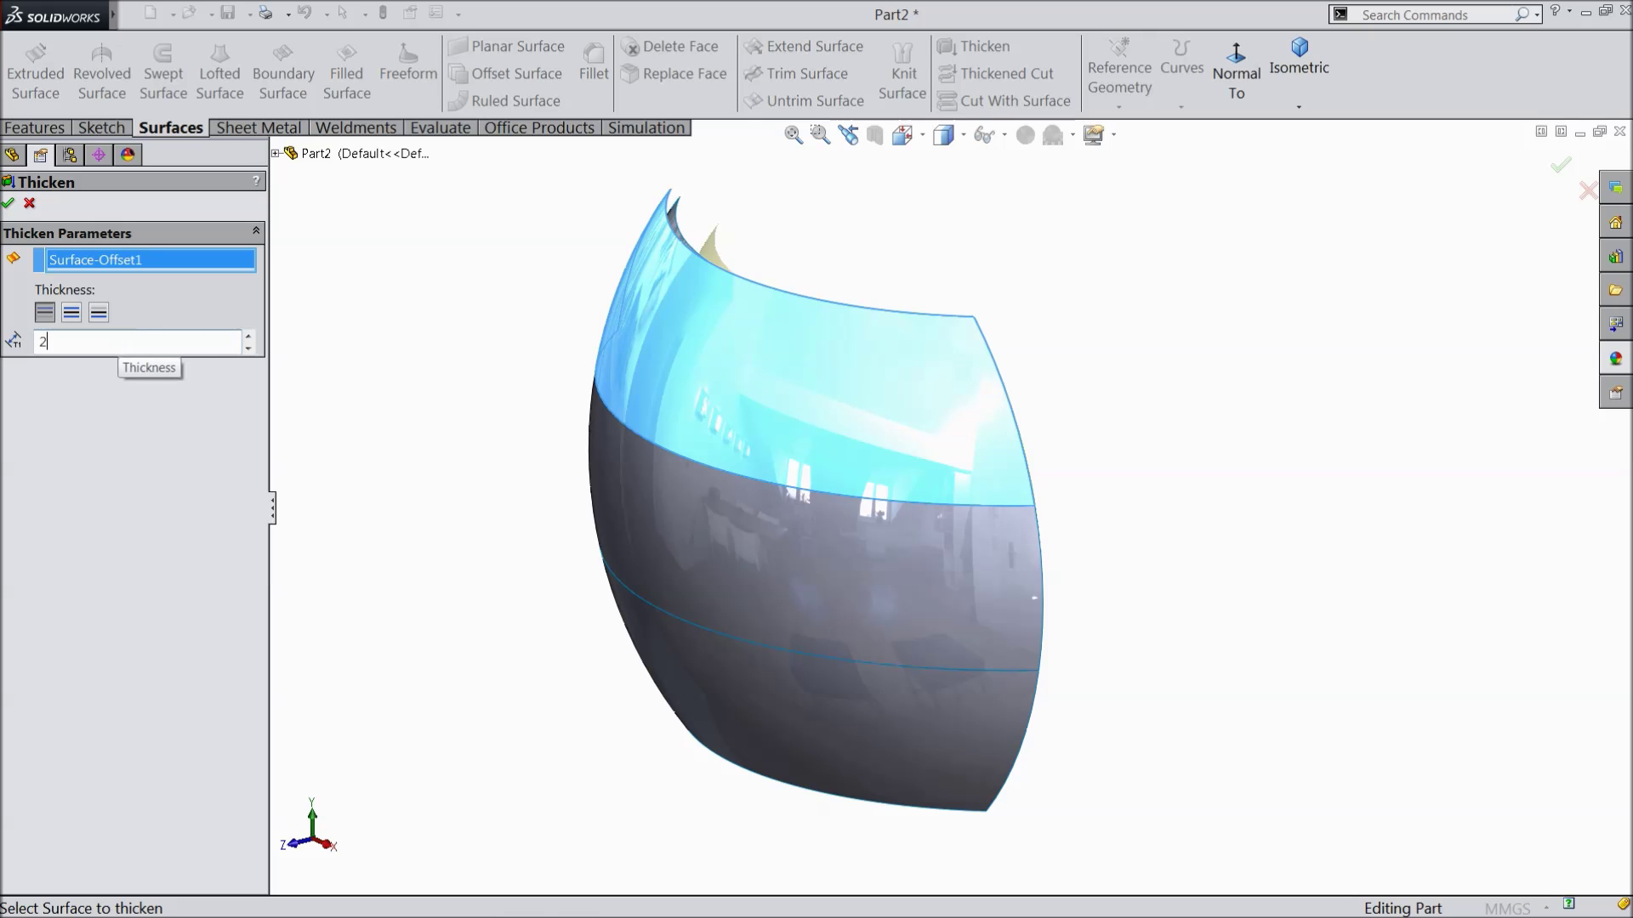
{"action": "key", "text": "Return"}
{"action": "middle_click_drag", "start_coordinate": [434, 390], "coordinate": [344, 425]}
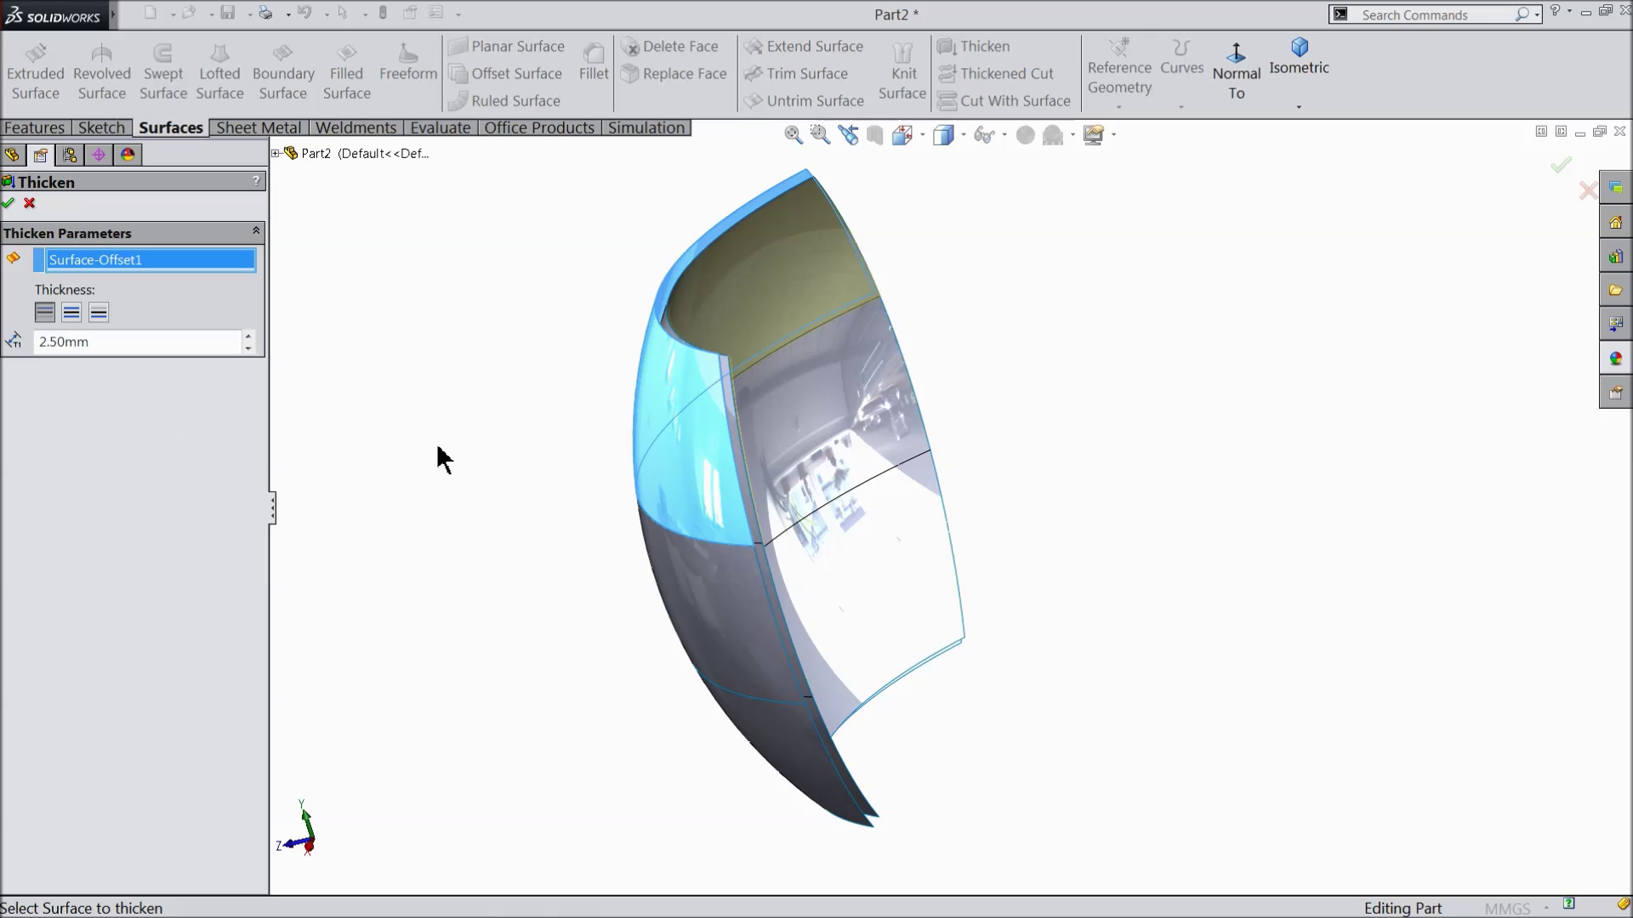
{"action": "middle_click_drag", "start_coordinate": [356, 429], "coordinate": [401, 437]}
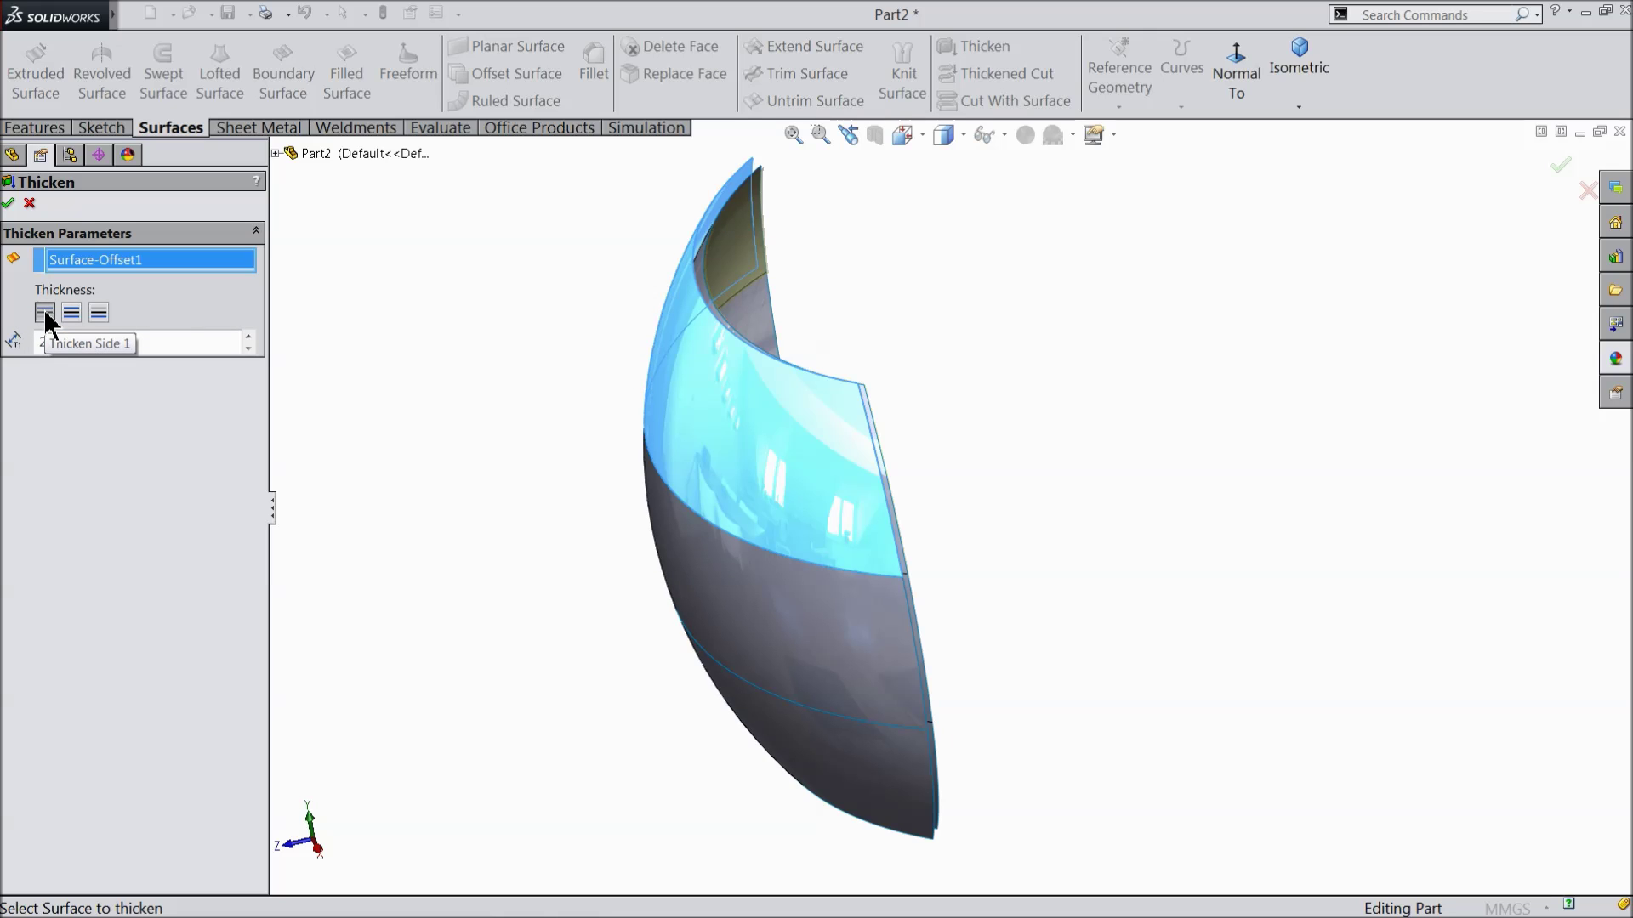
{"action": "left_click", "coordinate": [8, 204]}
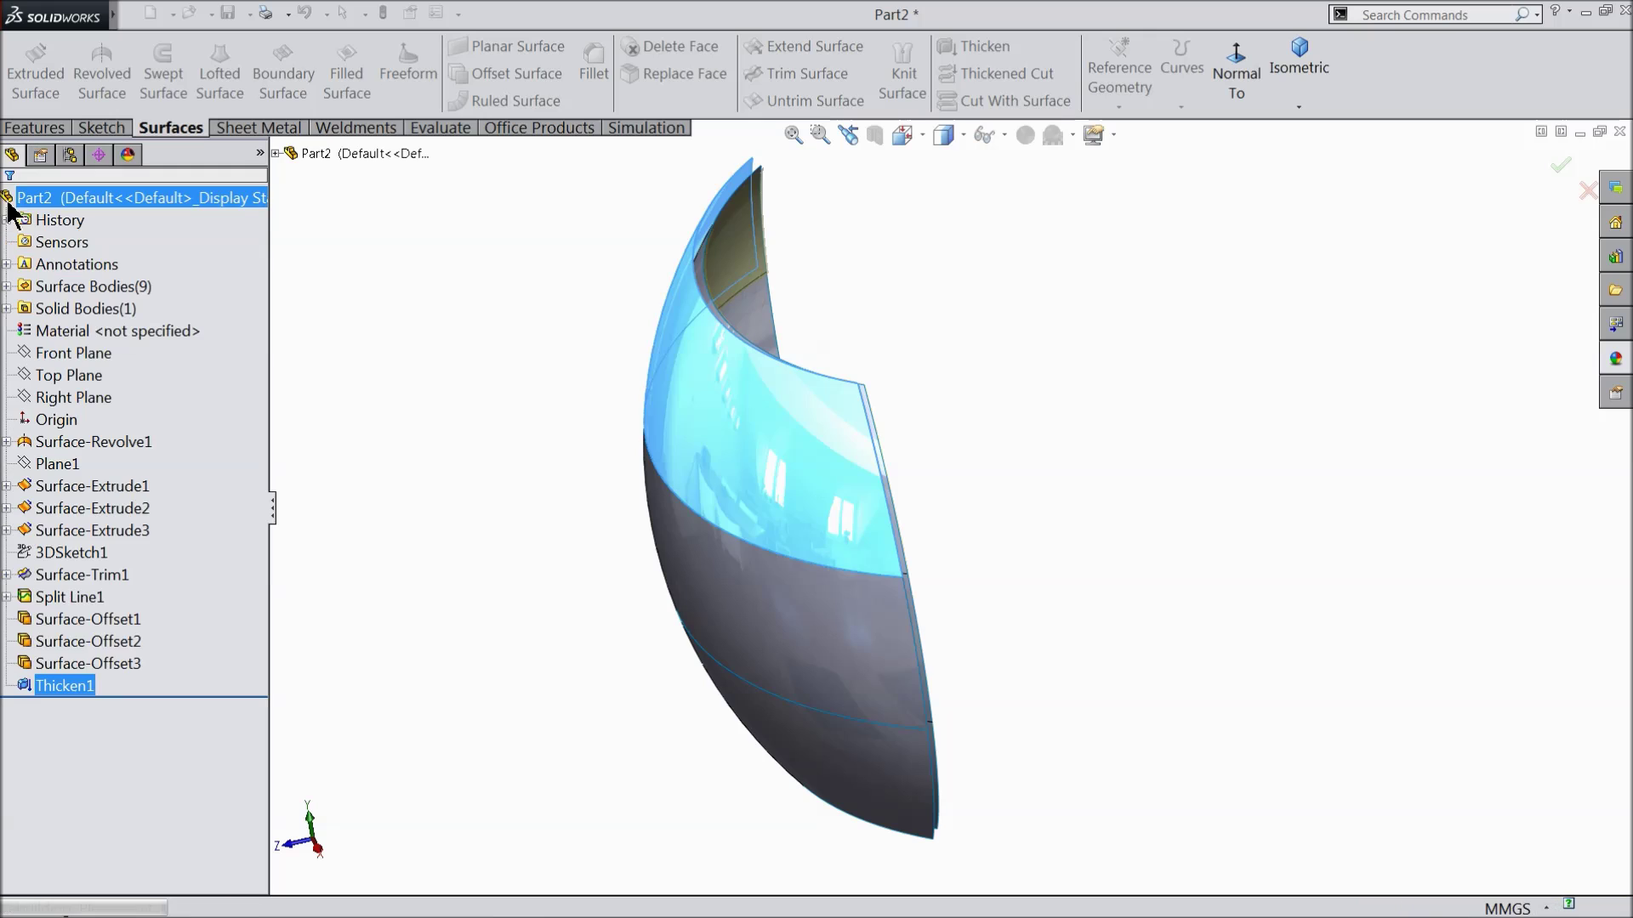
Reopen Thicken1 with Edit Feature and close it unchanged
{"action": "left_click", "coordinate": [26, 689]}
{"action": "left_click", "coordinate": [30, 660]}
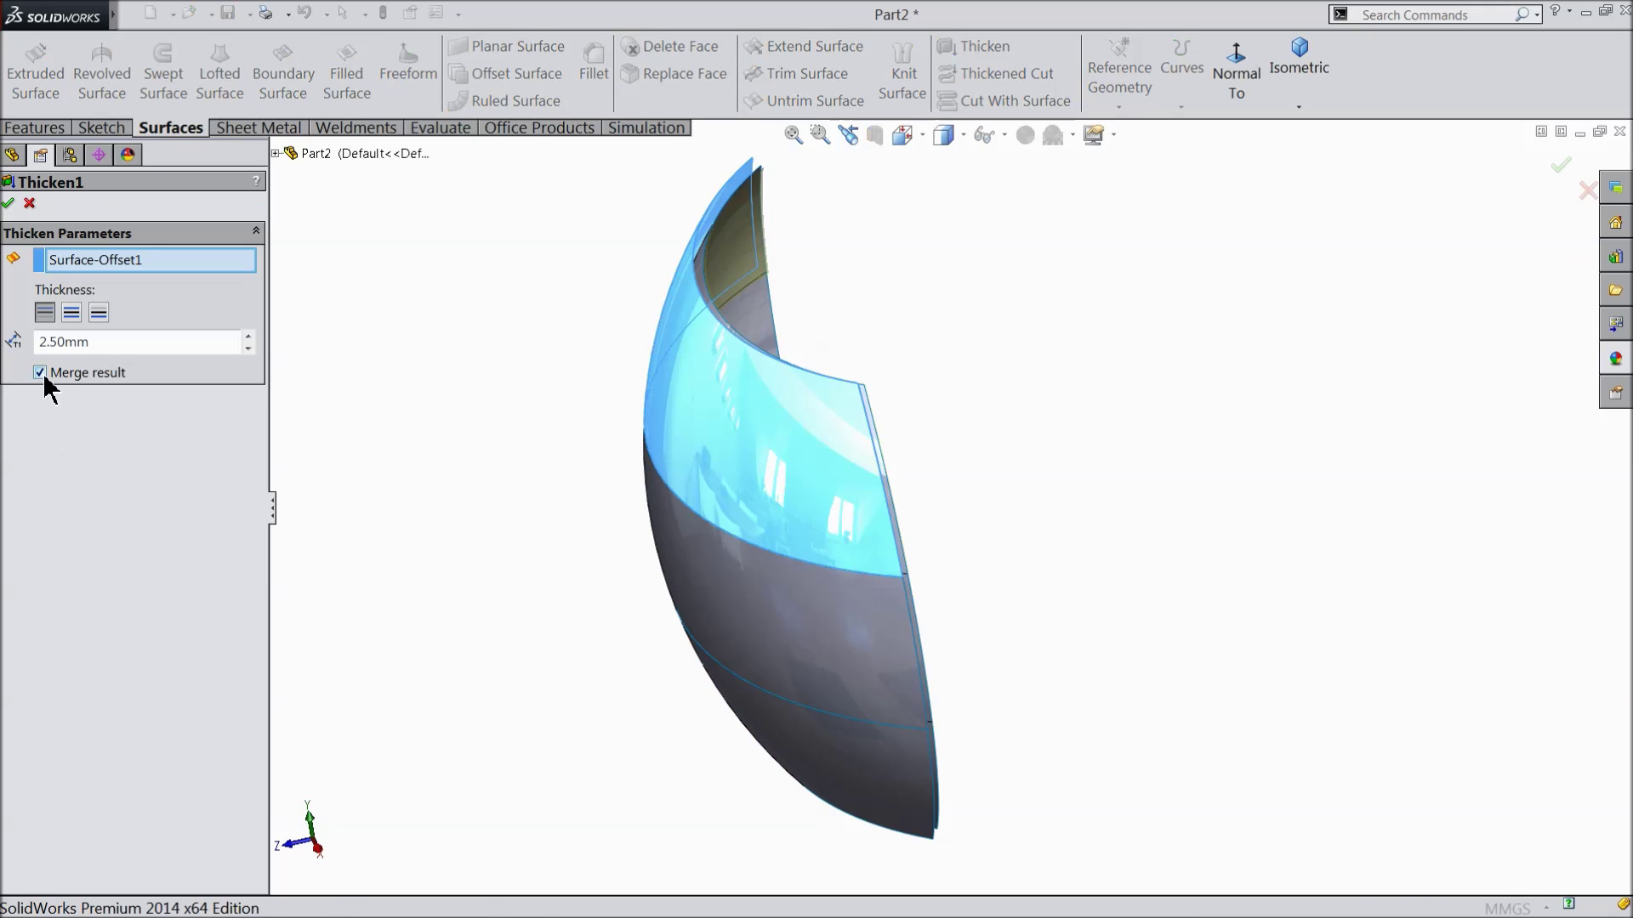
{"action": "left_click", "coordinate": [8, 204]}
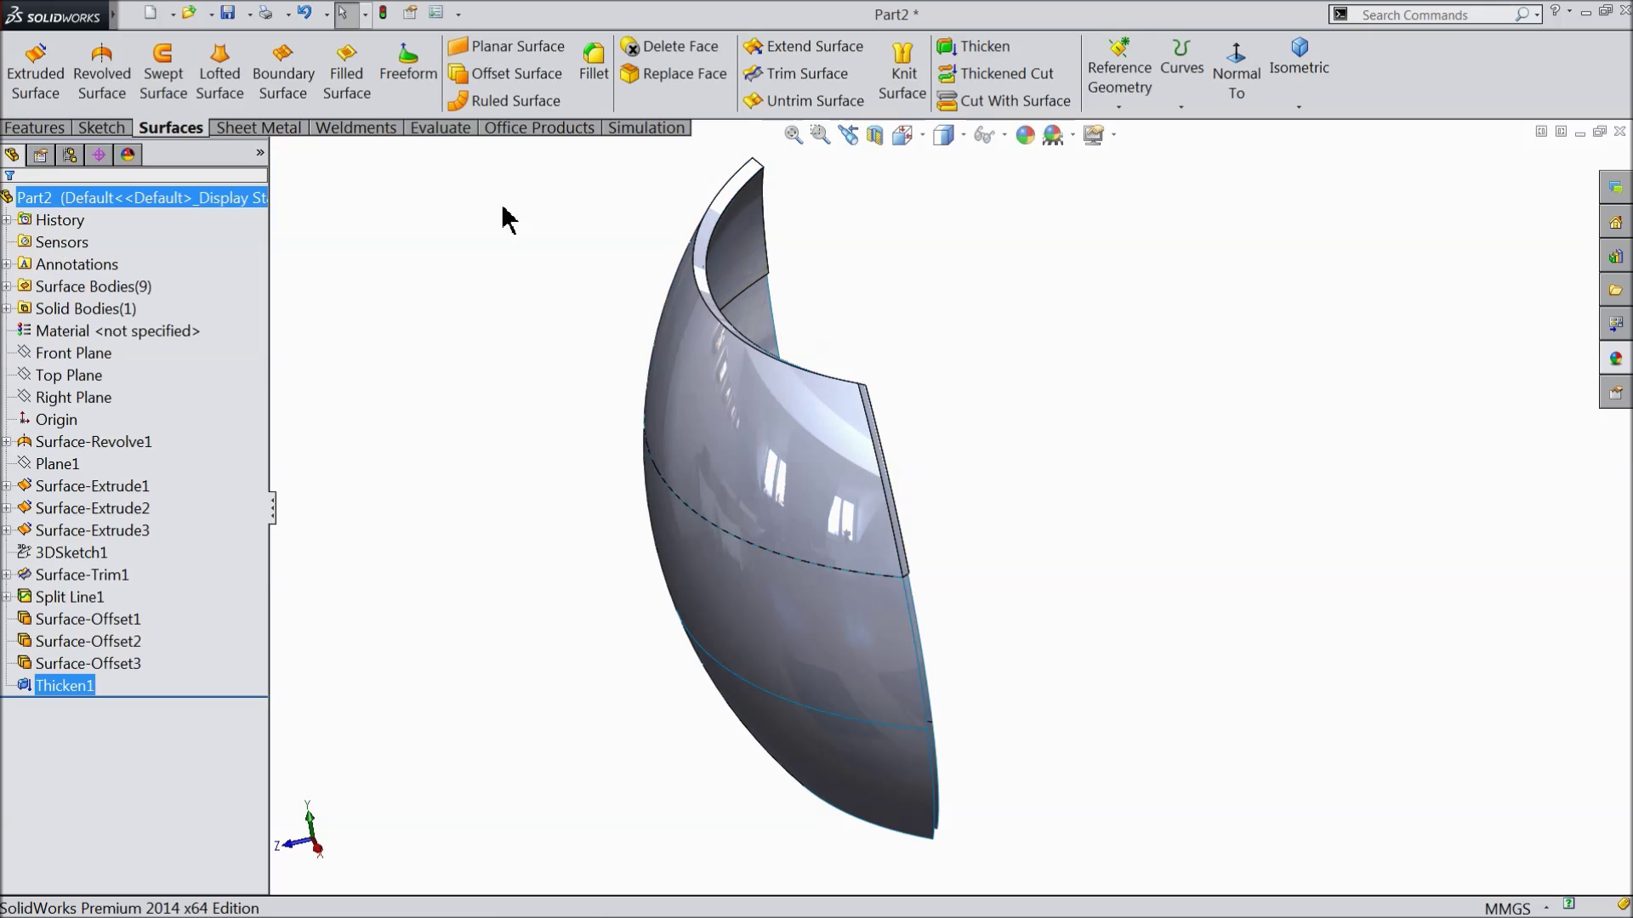
Thicken Surface-Offset2 by 2 mm into a solid as Thicken2
{"action": "left_click", "coordinate": [978, 46]}
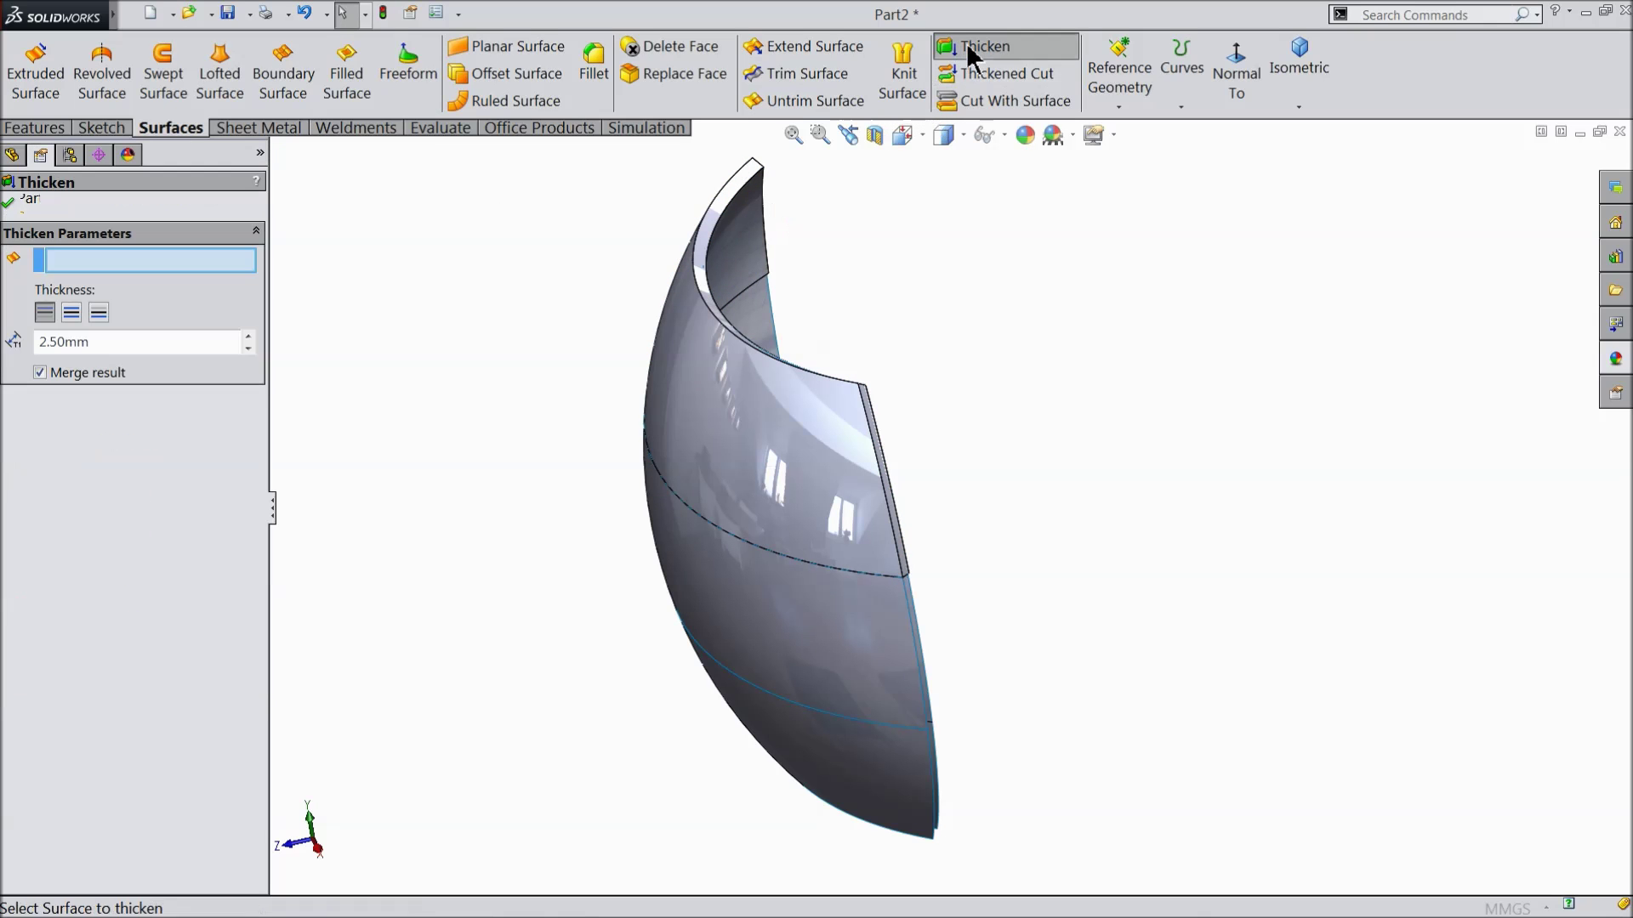
{"action": "double_click", "coordinate": [94, 348]}
{"action": "type", "text": "2"}
{"action": "key", "text": "Return"}
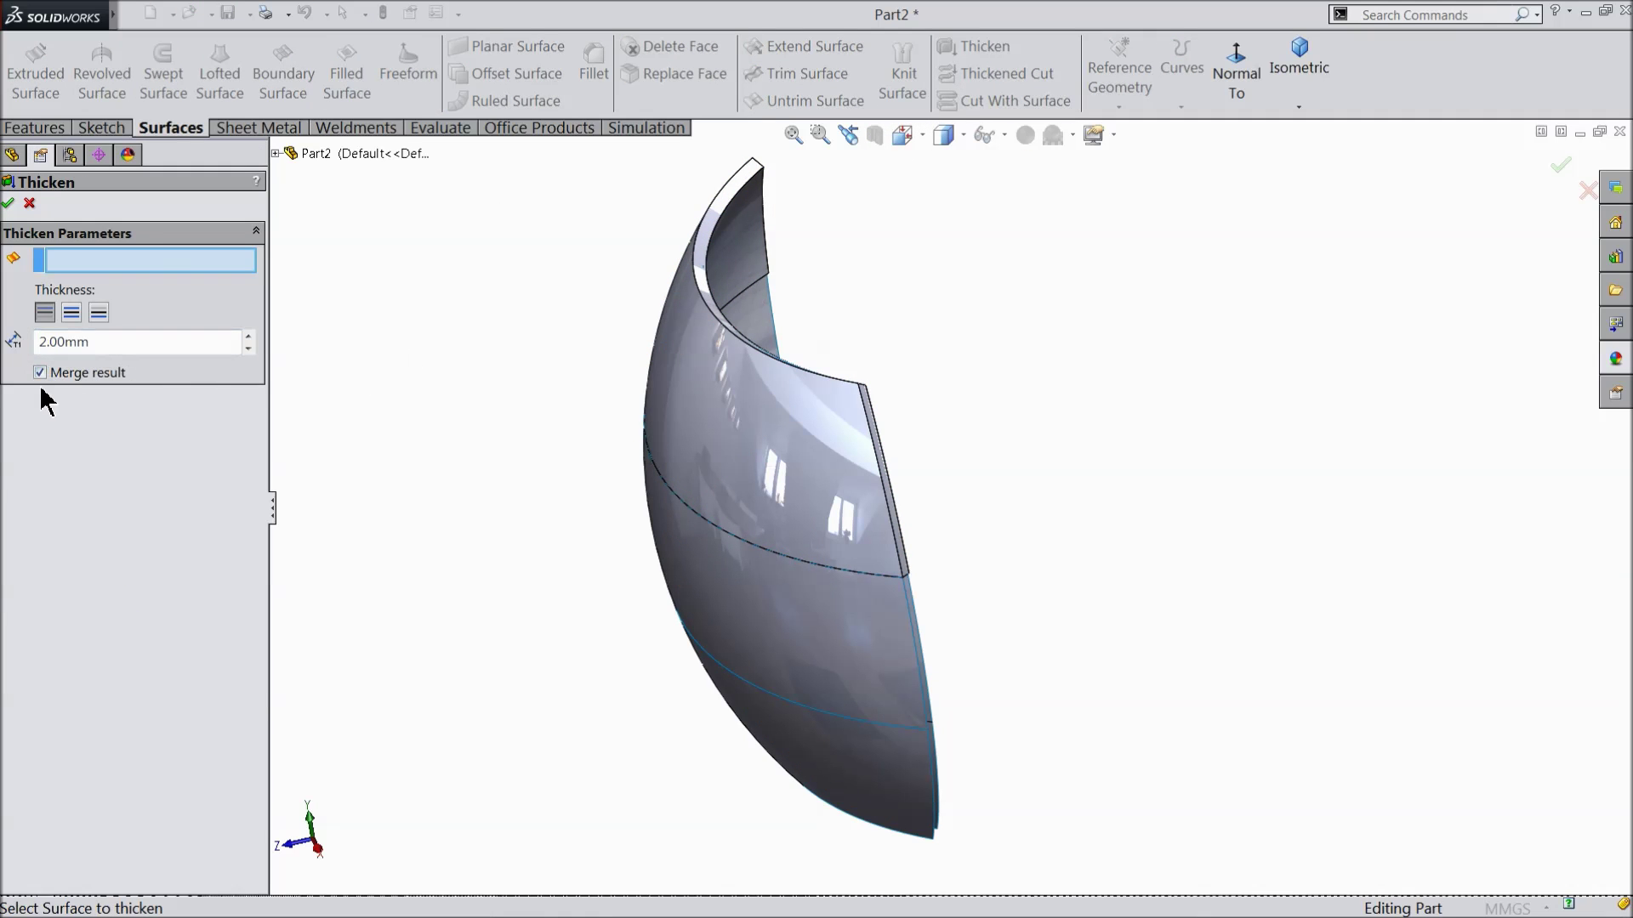
{"action": "left_click", "coordinate": [766, 620]}
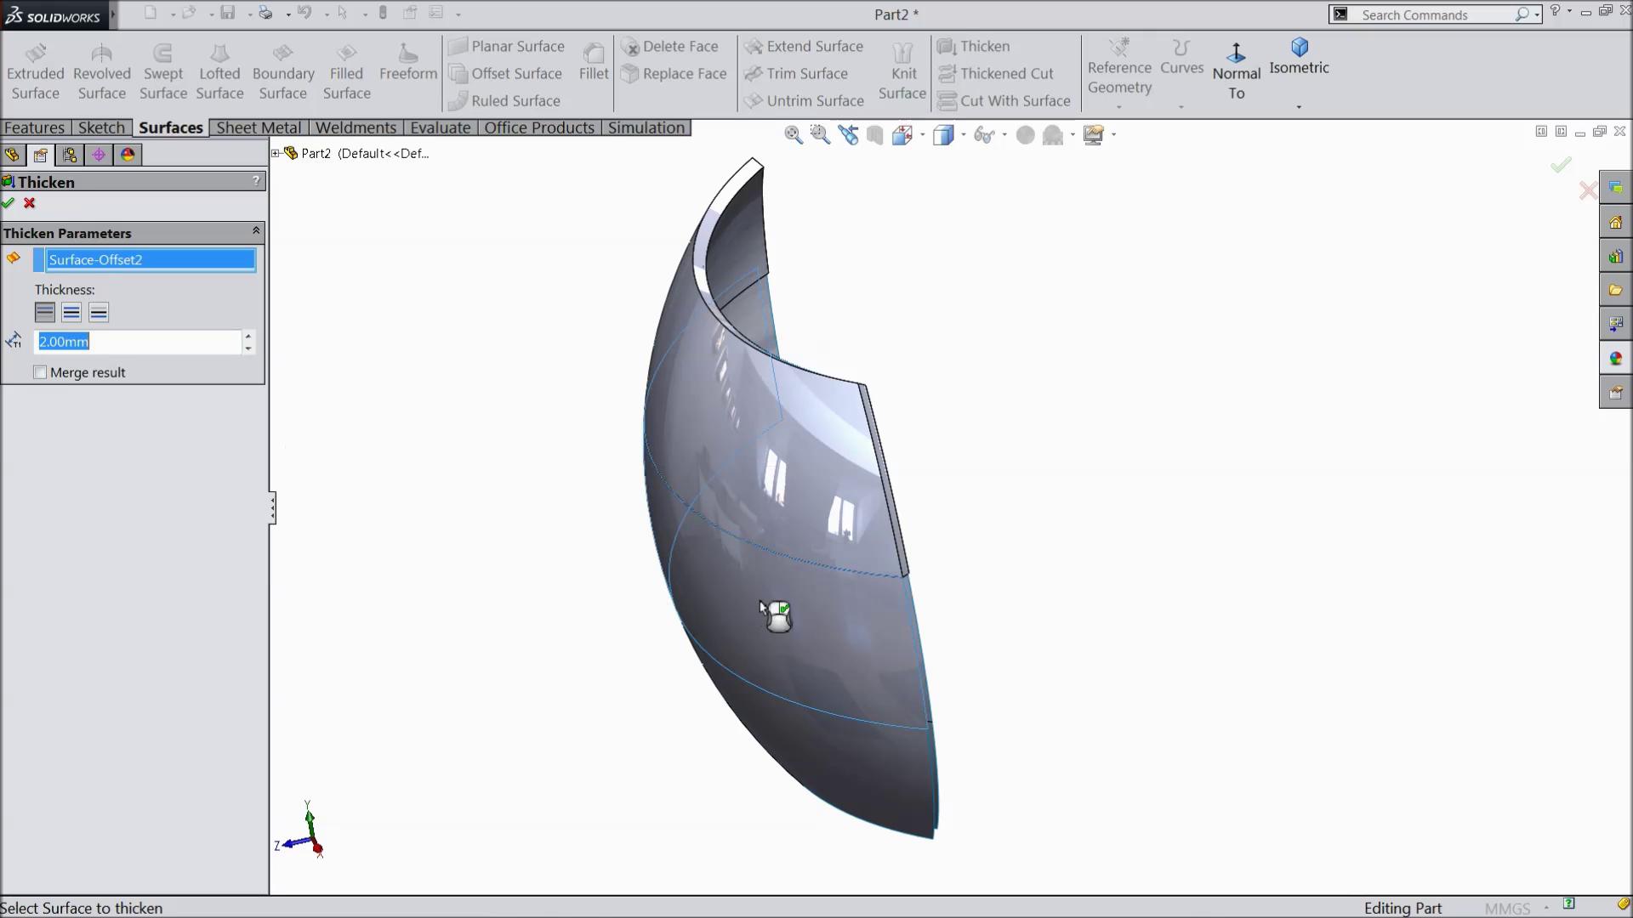
{"action": "left_click", "coordinate": [7, 205]}
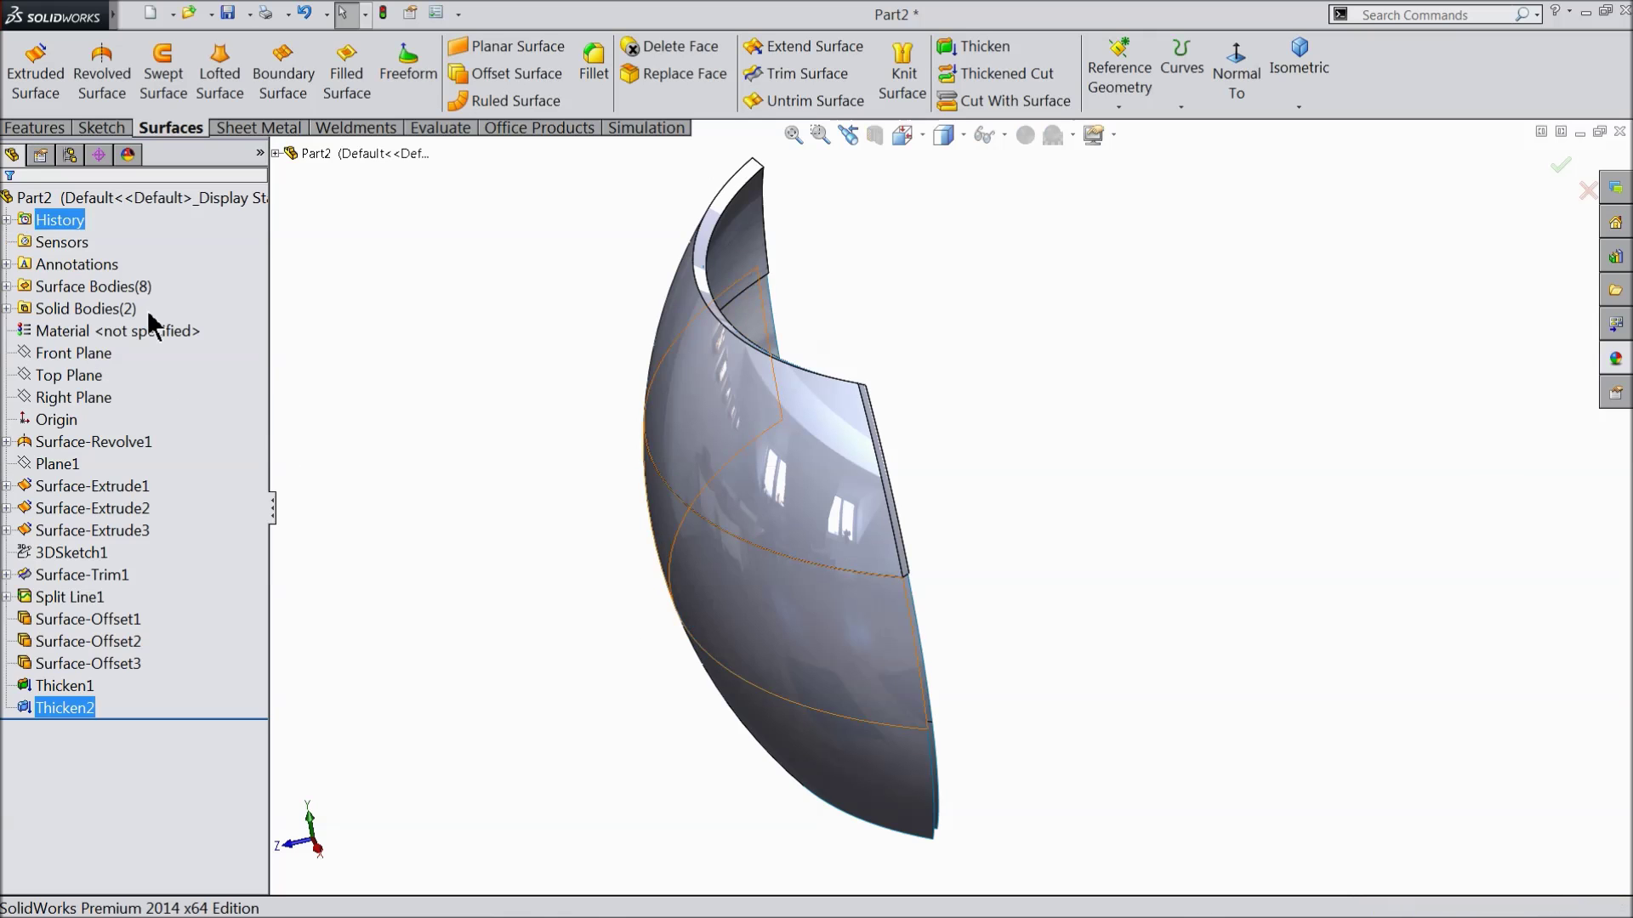
{"action": "middle_click_drag", "start_coordinate": [666, 656], "coordinate": [708, 621]}
{"action": "scroll", "coordinate": [707, 621], "scroll_direction": "up", "scroll_amount": 3}
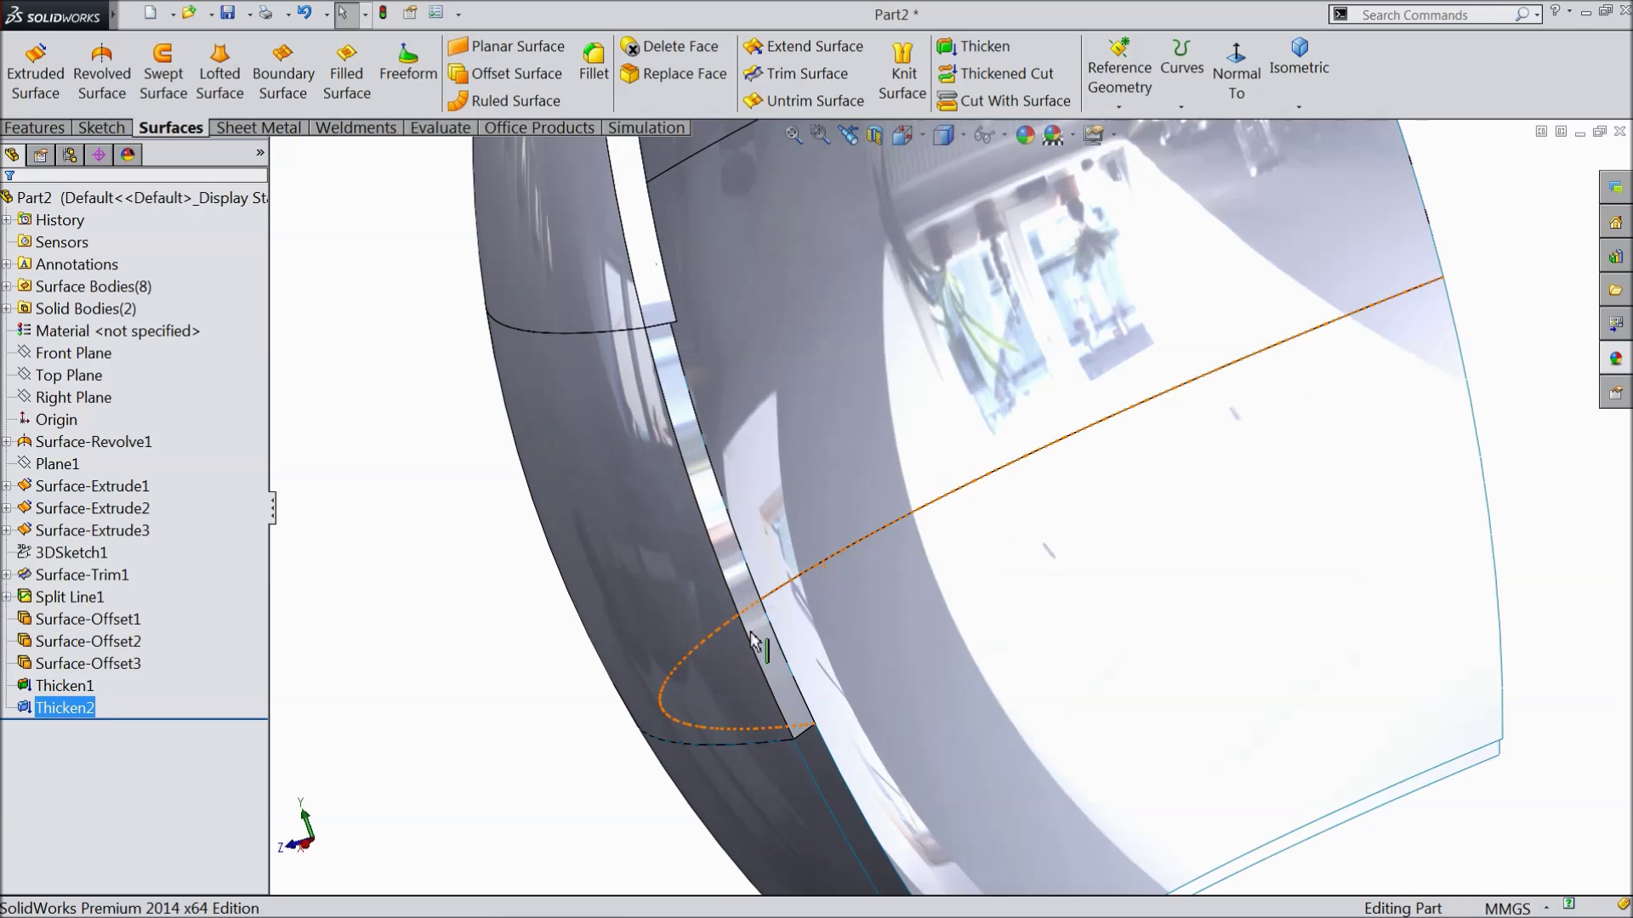
{"action": "middle_click_drag", "start_coordinate": [530, 459], "coordinate": [667, 401]}
Thicken Surface-Offset3 by 2 mm with Merge result unchecked, keeping it a separate body
{"action": "left_click", "coordinate": [976, 46]}
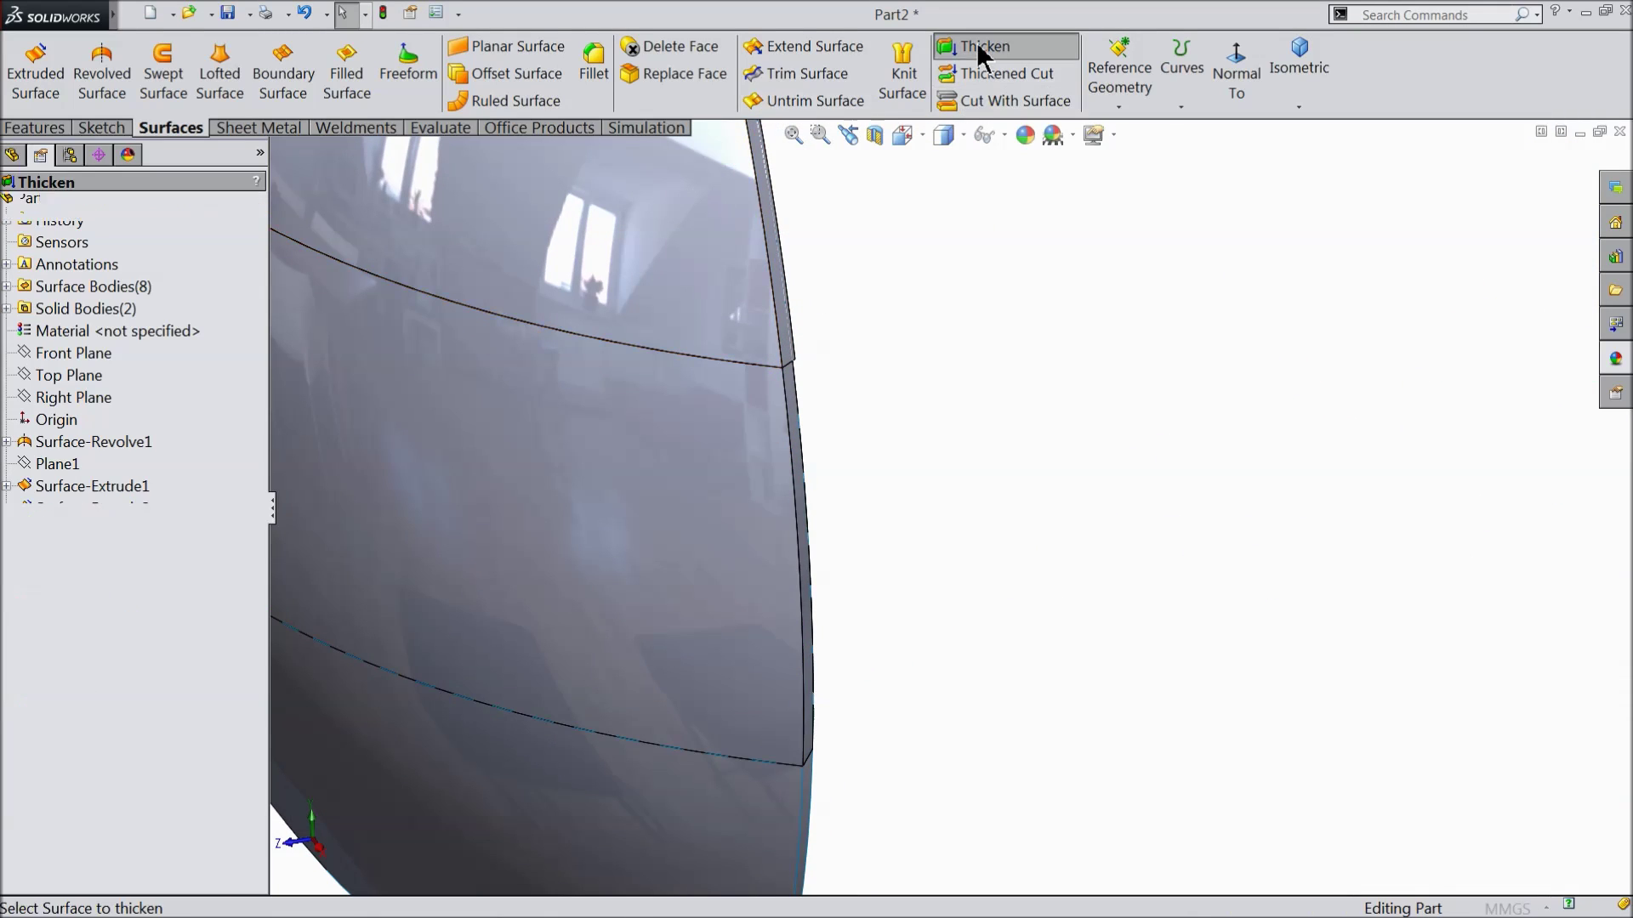
{"action": "scroll", "coordinate": [736, 493], "scroll_direction": "up", "scroll_amount": 3}
{"action": "left_click", "coordinate": [813, 667]}
{"action": "middle_click_drag", "start_coordinate": [819, 699], "coordinate": [633, 663]}
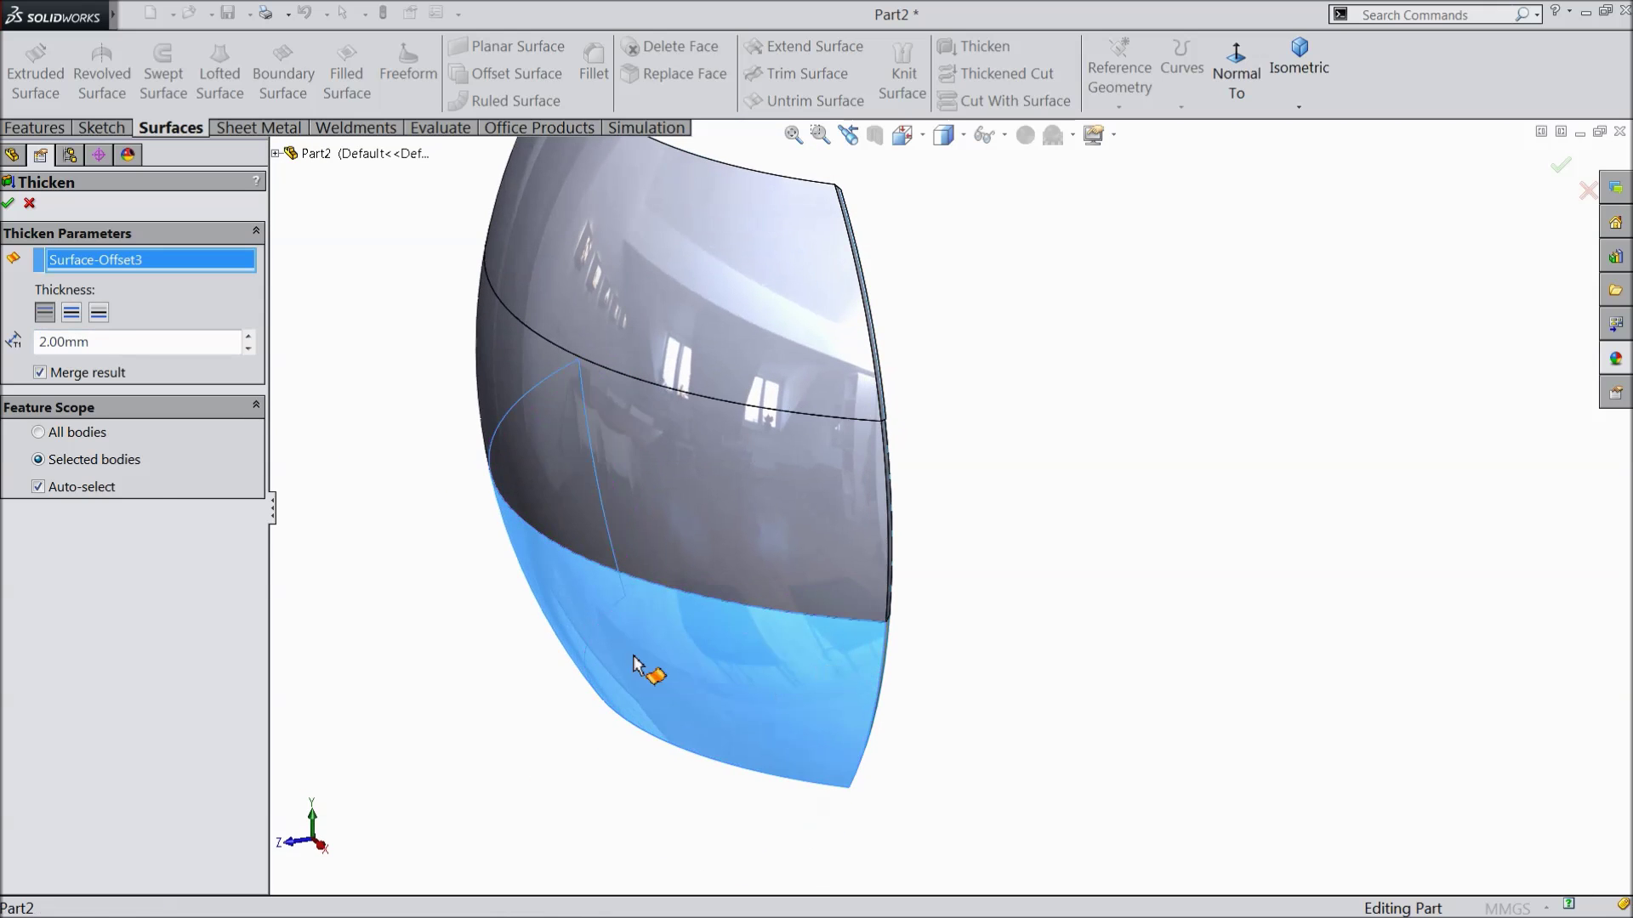
{"action": "left_click", "coordinate": [39, 374]}
{"action": "left_click", "coordinate": [9, 202]}
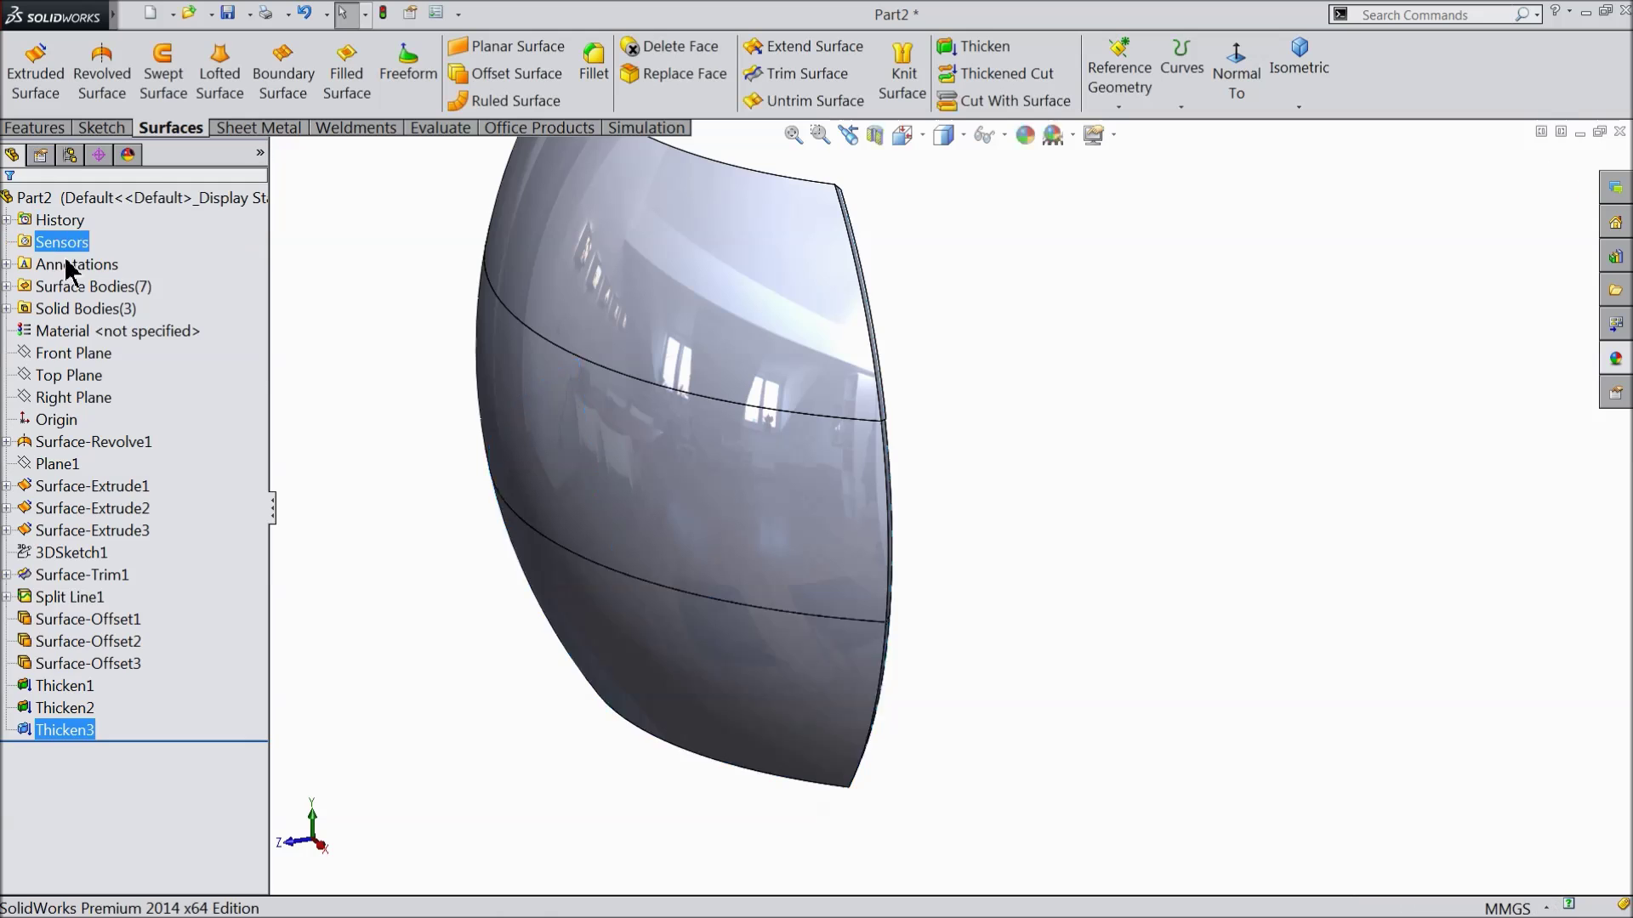
{"action": "middle_click_drag", "start_coordinate": [401, 572], "coordinate": [624, 447]}
{"action": "scroll", "coordinate": [482, 457], "scroll_direction": "down", "scroll_amount": 10}
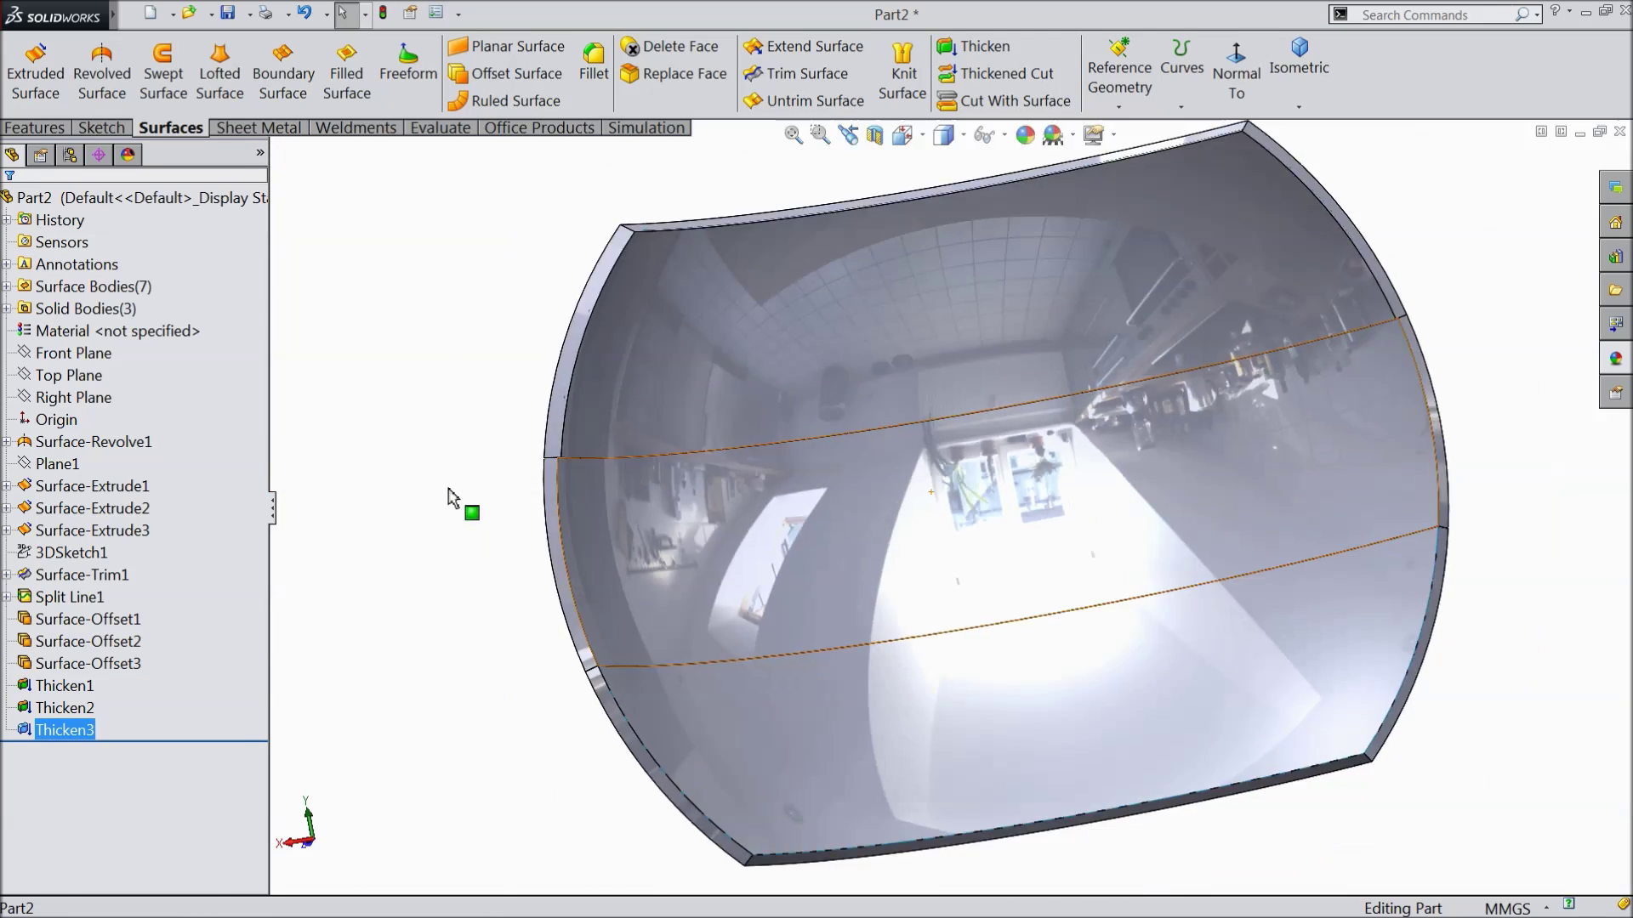
{"action": "scroll", "coordinate": [681, 435], "scroll_direction": "down", "scroll_amount": 5}
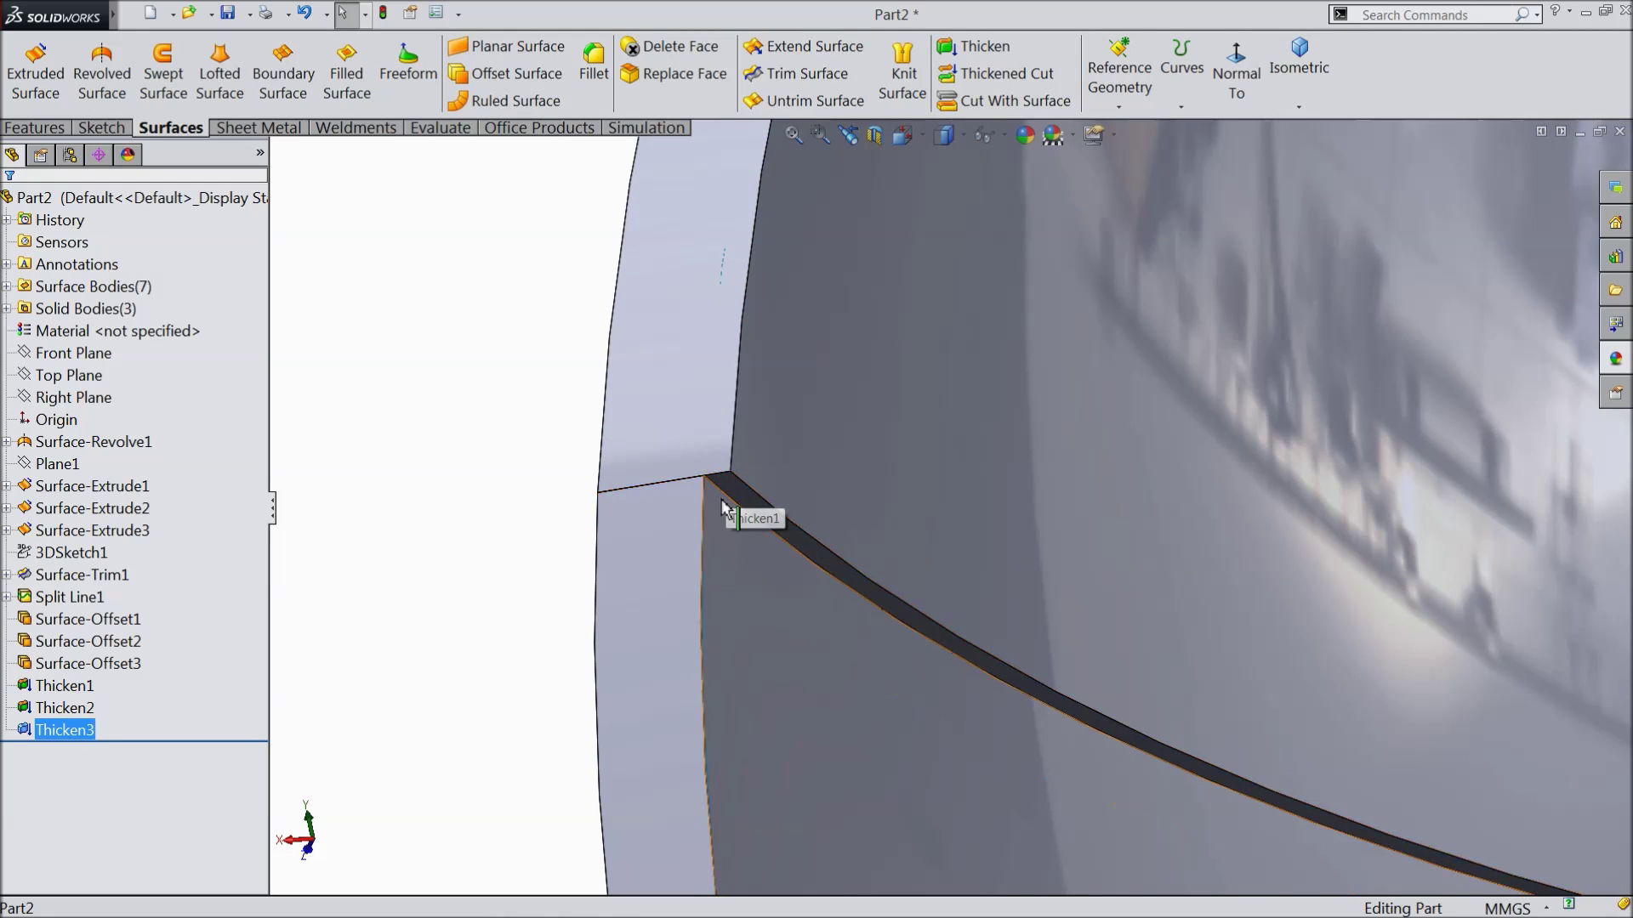
{"action": "scroll", "coordinate": [727, 486], "scroll_direction": "up", "scroll_amount": 4}
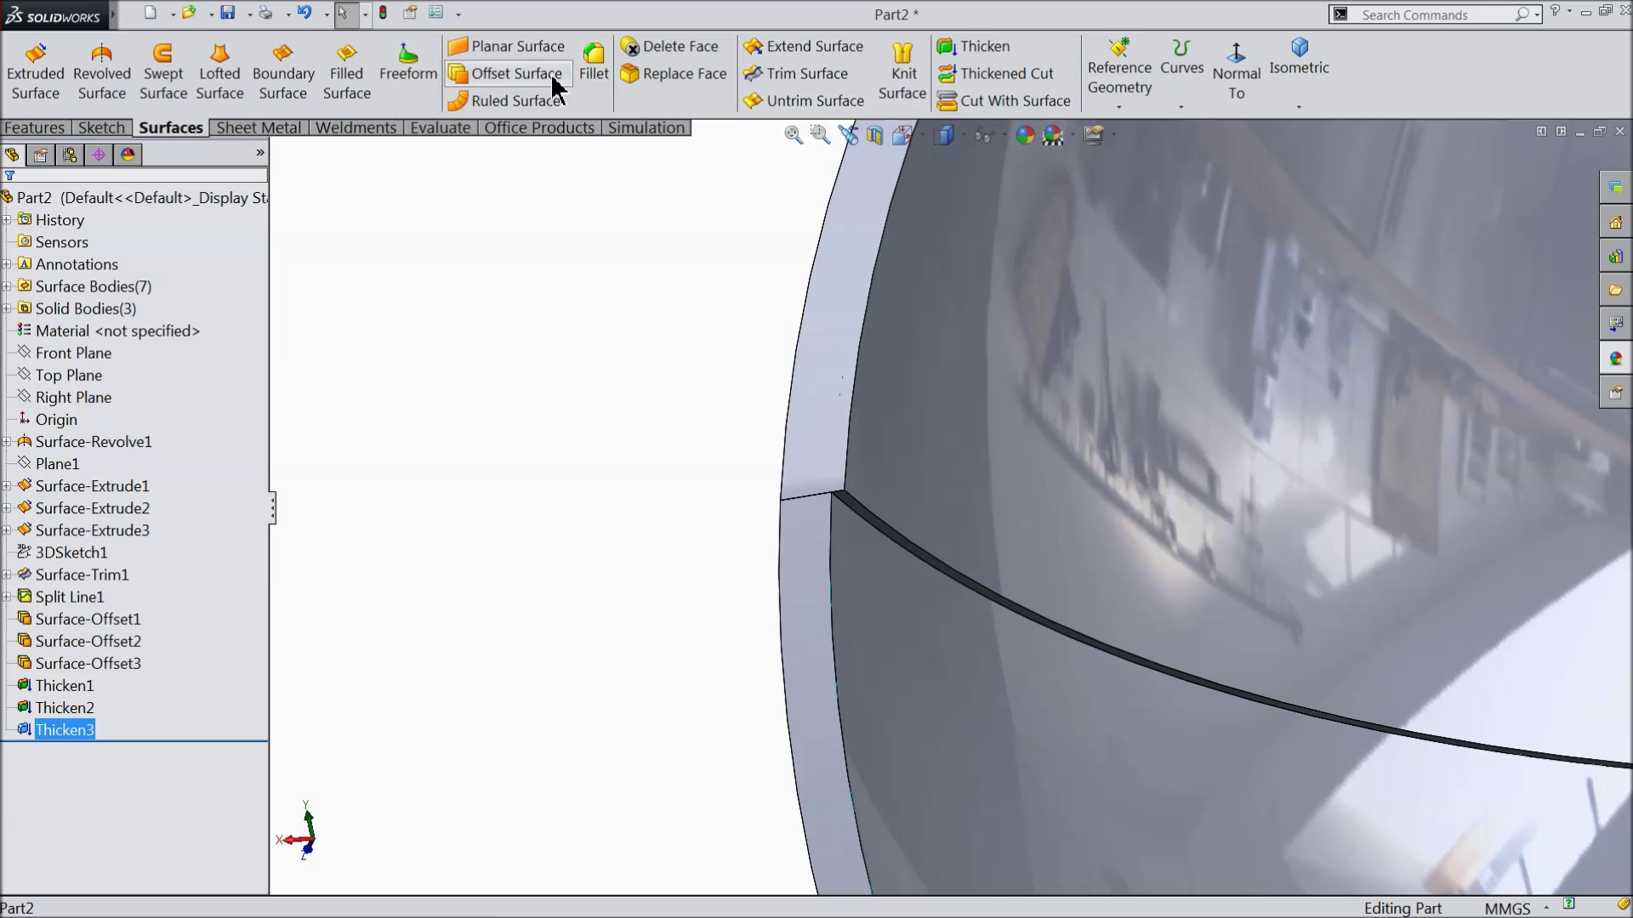
{"action": "left_click", "coordinate": [593, 75]}
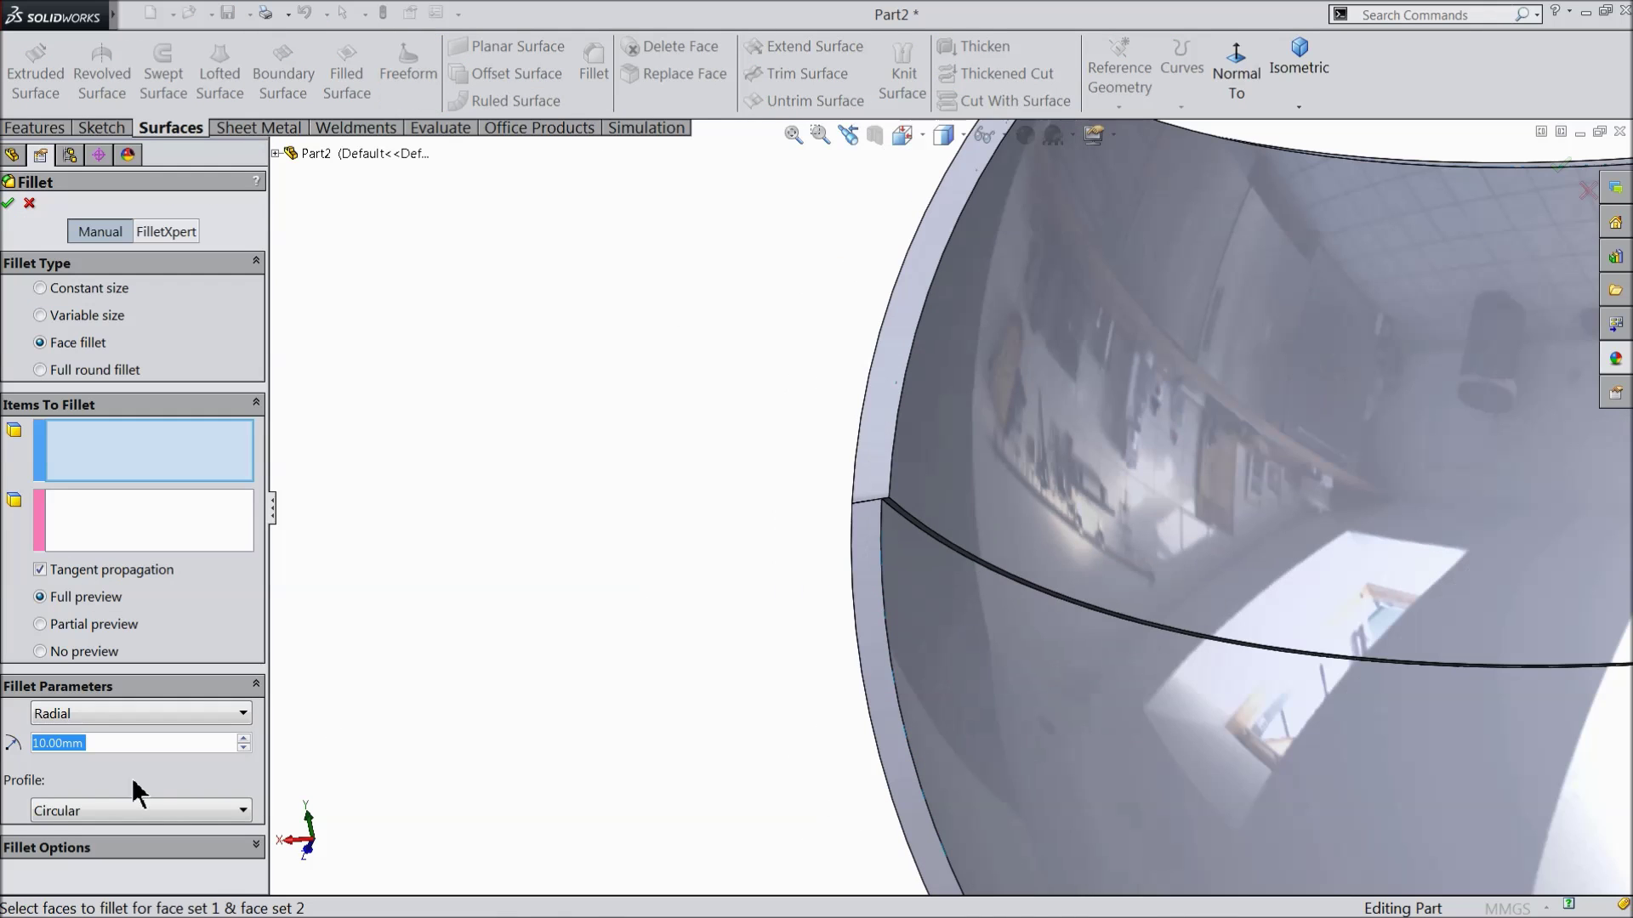
Set a constant-size 2 mm fillet radius and pick the band's top edge
{"action": "left_click", "coordinate": [70, 289]}
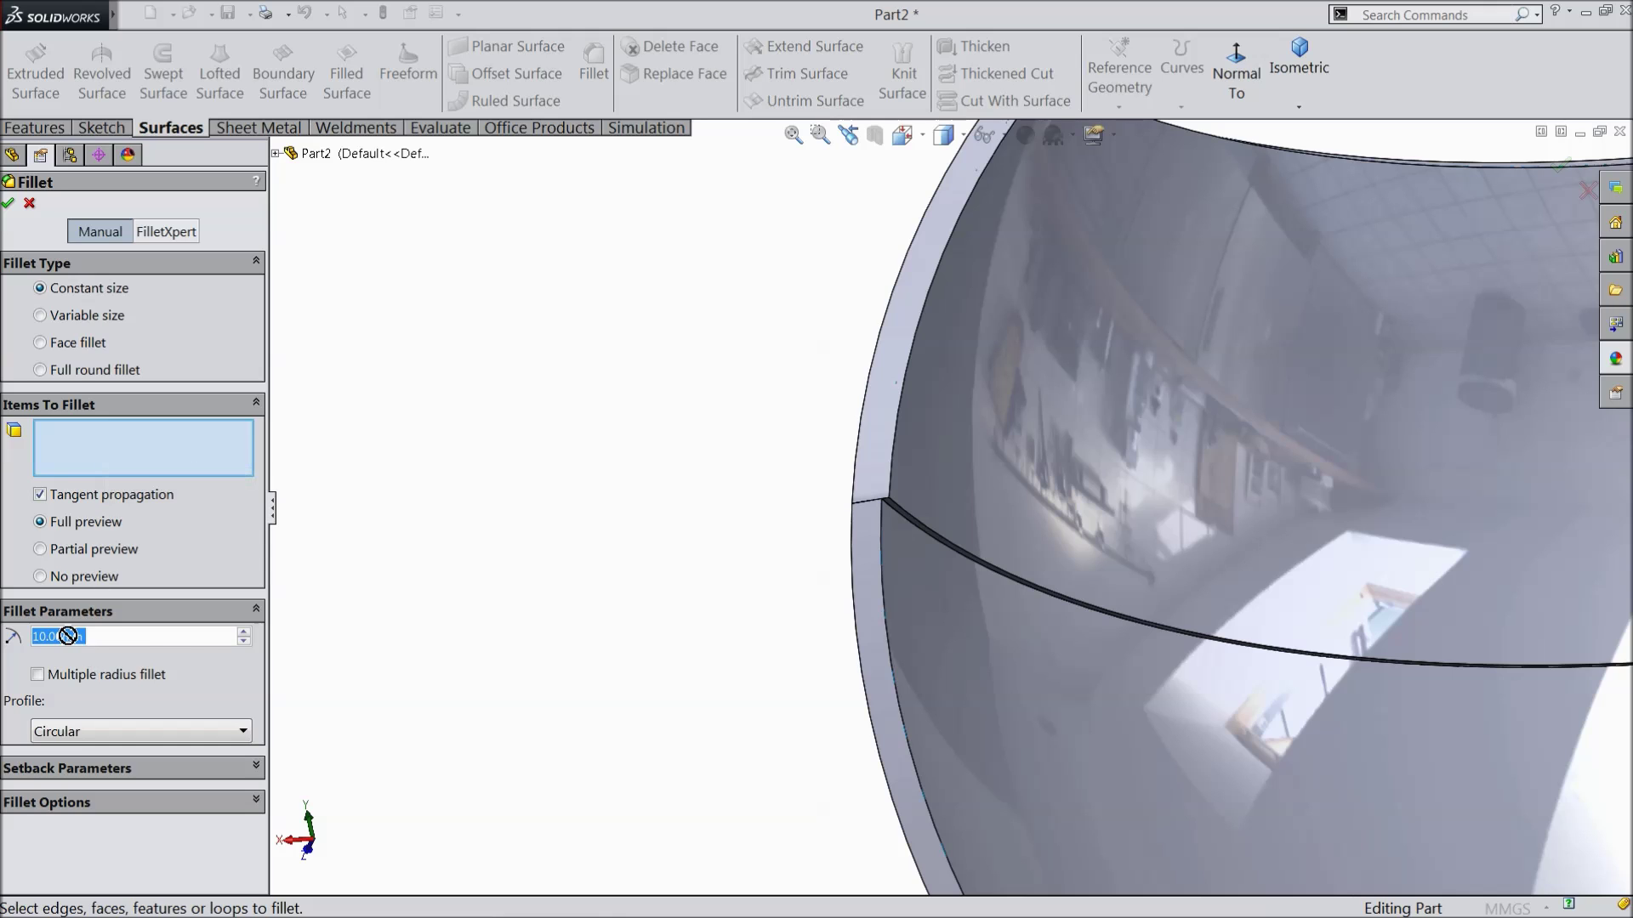
{"action": "type", "text": "2"}
{"action": "key", "text": "Return"}
{"action": "scroll", "coordinate": [838, 521], "scroll_direction": "up", "scroll_amount": 2}
{"action": "scroll", "coordinate": [996, 427], "scroll_direction": "down", "scroll_amount": 3}
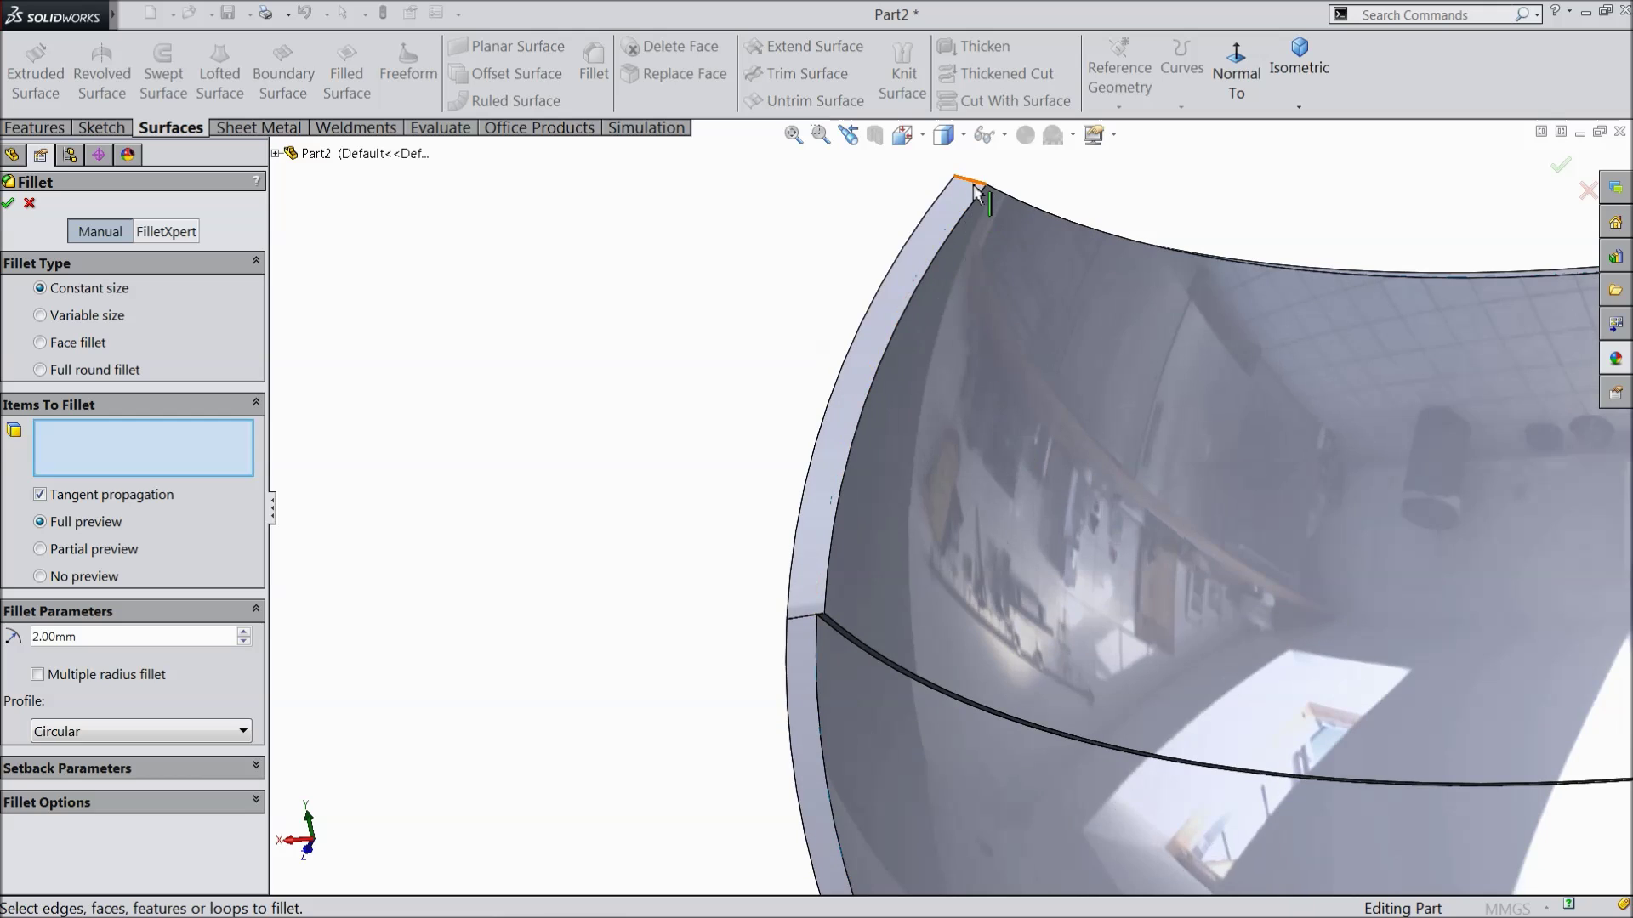
{"action": "left_click", "coordinate": [975, 182]}
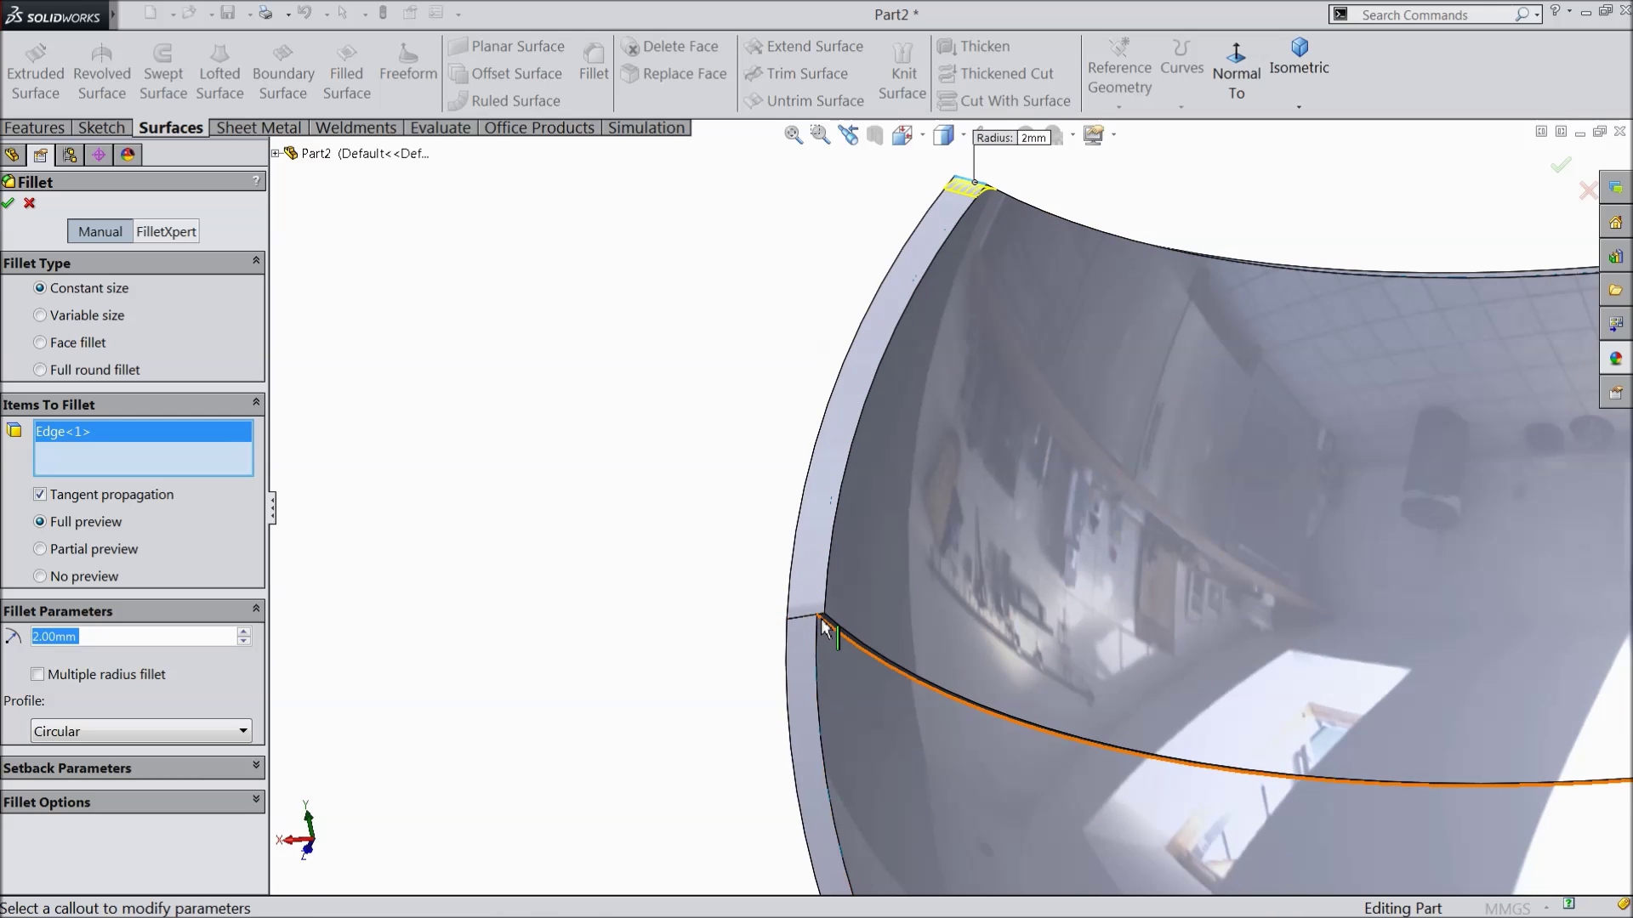
Add three more corner edges to the fillet and confirm Fillet1
{"action": "left_click", "coordinate": [821, 619]}
{"action": "scroll", "coordinate": [1038, 613], "scroll_direction": "up", "scroll_amount": 4}
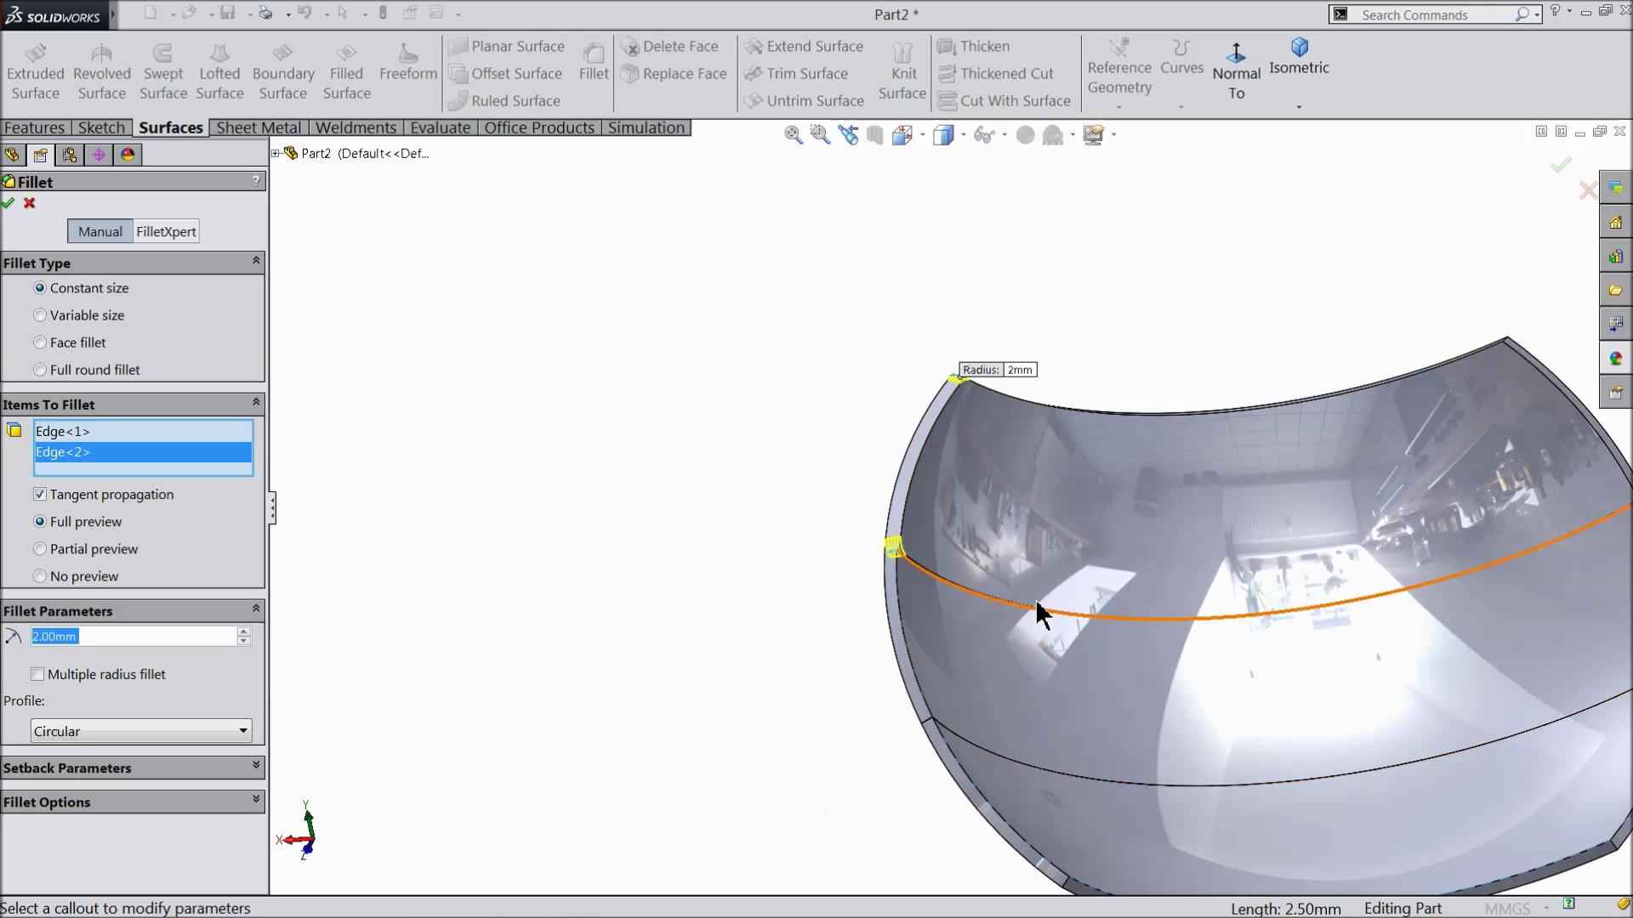
{"action": "scroll", "coordinate": [1351, 485], "scroll_direction": "down", "scroll_amount": 3}
{"action": "scroll", "coordinate": [1349, 478], "scroll_direction": "down", "scroll_amount": 5}
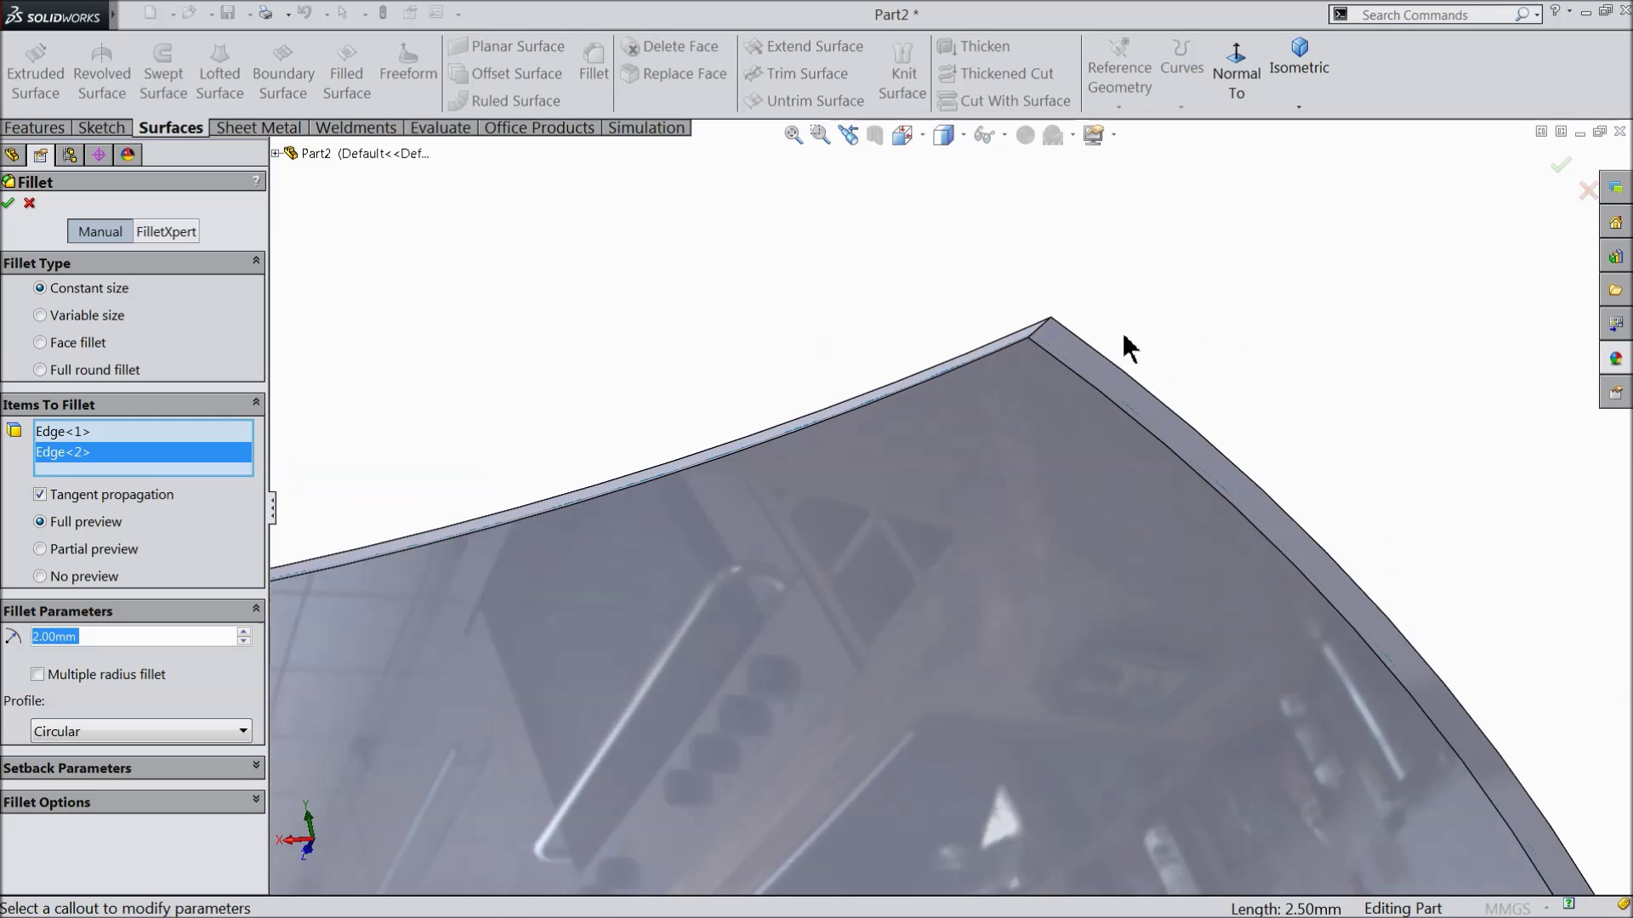
{"action": "left_click", "coordinate": [1043, 330]}
{"action": "scroll", "coordinate": [1173, 536], "scroll_direction": "up", "scroll_amount": 3}
{"action": "scroll", "coordinate": [1029, 612], "scroll_direction": "down", "scroll_amount": 6}
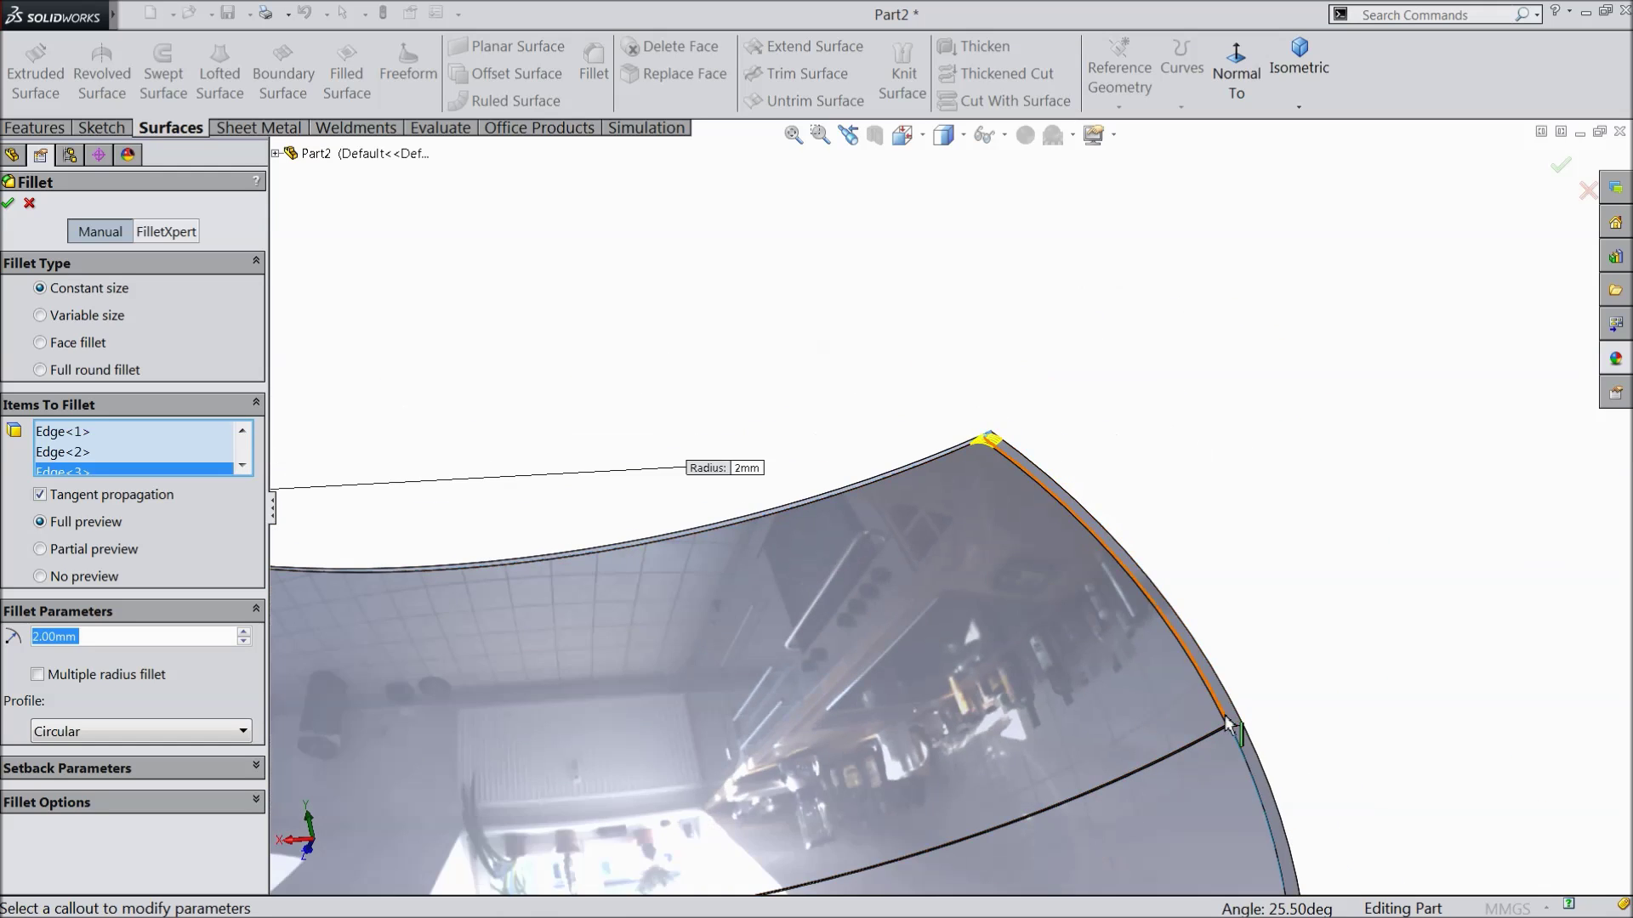
{"action": "left_click", "coordinate": [1029, 612]}
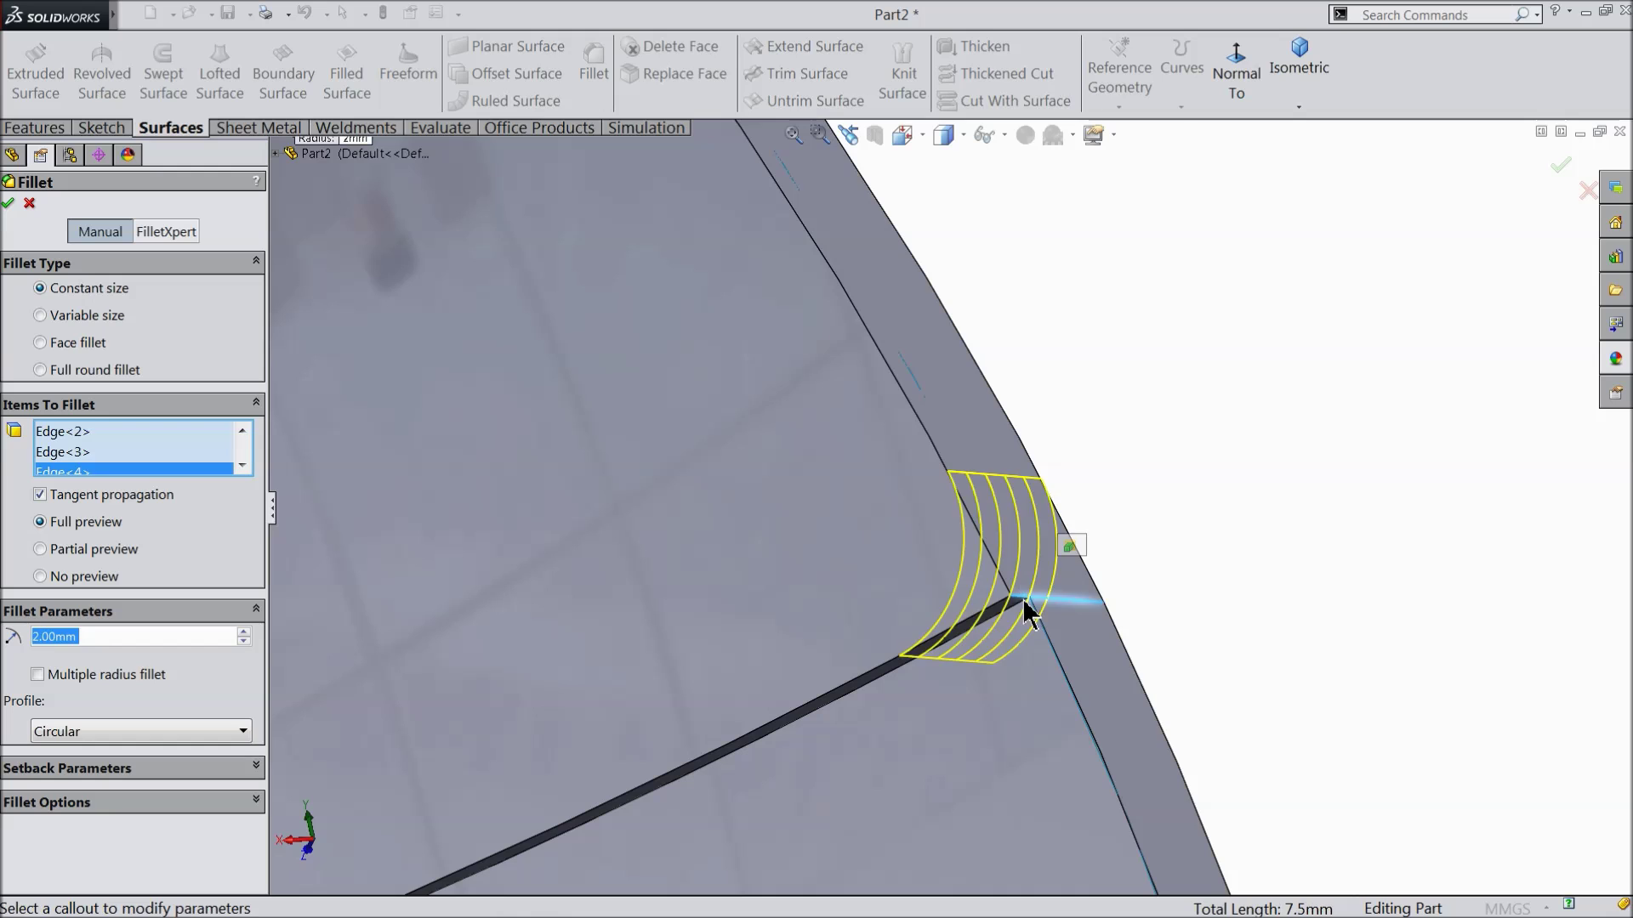
{"action": "scroll", "coordinate": [1054, 609], "scroll_direction": "up", "scroll_amount": 5}
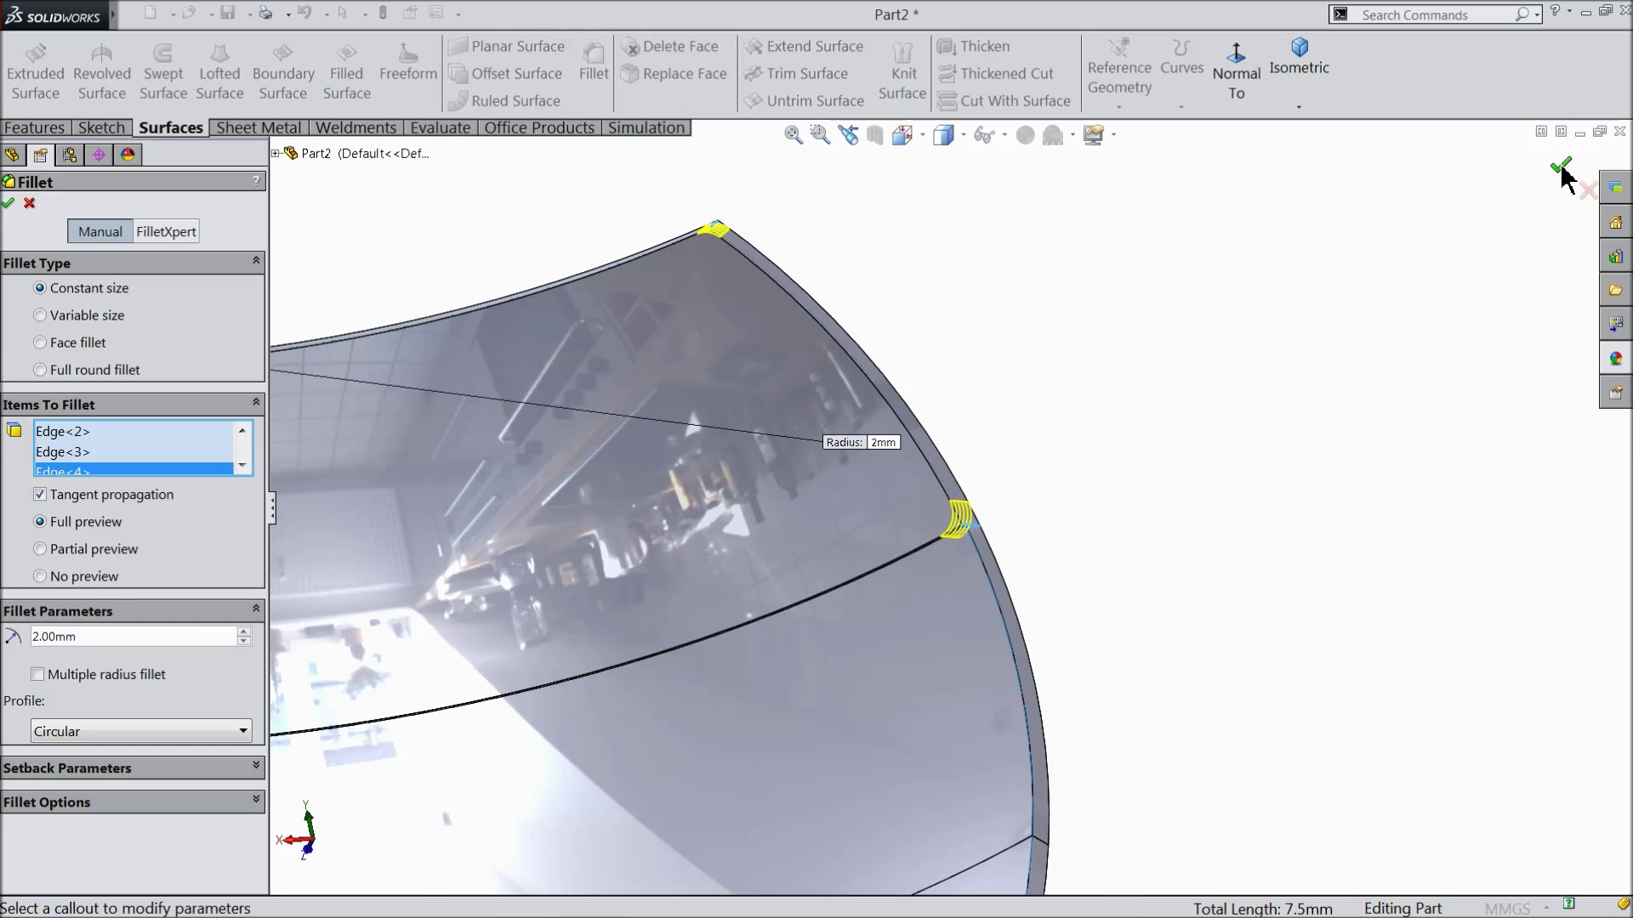
{"action": "left_click", "coordinate": [1562, 177]}
{"action": "scroll", "coordinate": [1009, 484], "scroll_direction": "up", "scroll_amount": 4}
{"action": "scroll", "coordinate": [928, 561], "scroll_direction": "down", "scroll_amount": 4}
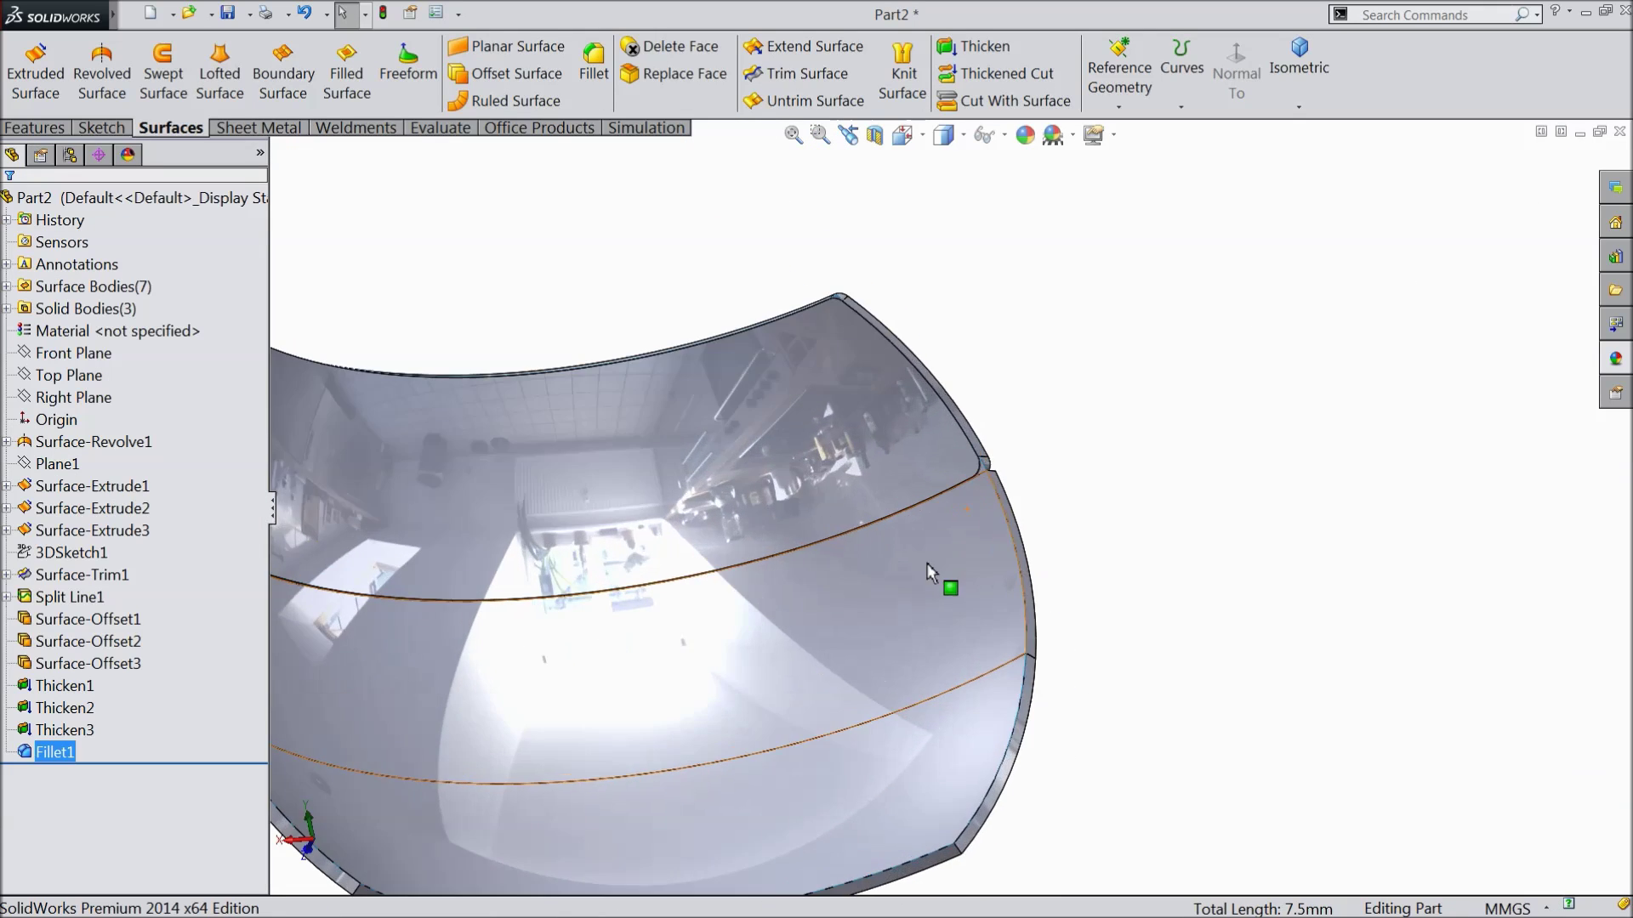
{"action": "left_click", "coordinate": [609, 101]}
{"action": "scroll", "coordinate": [978, 565], "scroll_direction": "down", "scroll_amount": 8}
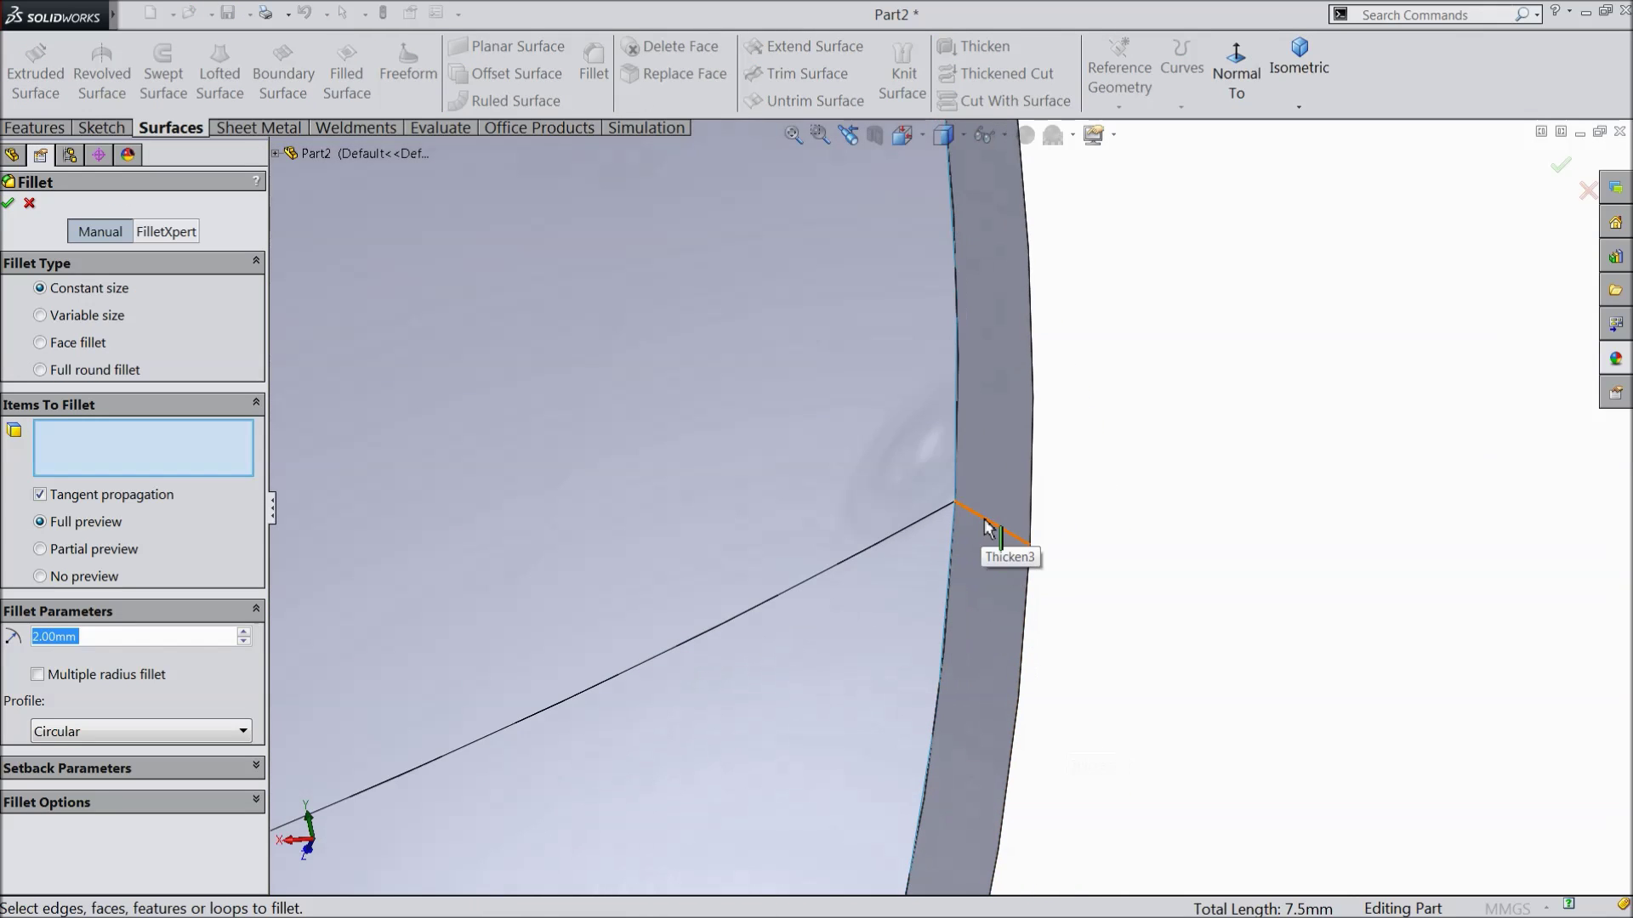
Fillet four band edges, including bottom, short corner and outer rim, at 2 mm as Fillet2
{"action": "left_click", "coordinate": [986, 529]}
{"action": "scroll", "coordinate": [955, 539], "scroll_direction": "up", "scroll_amount": 3}
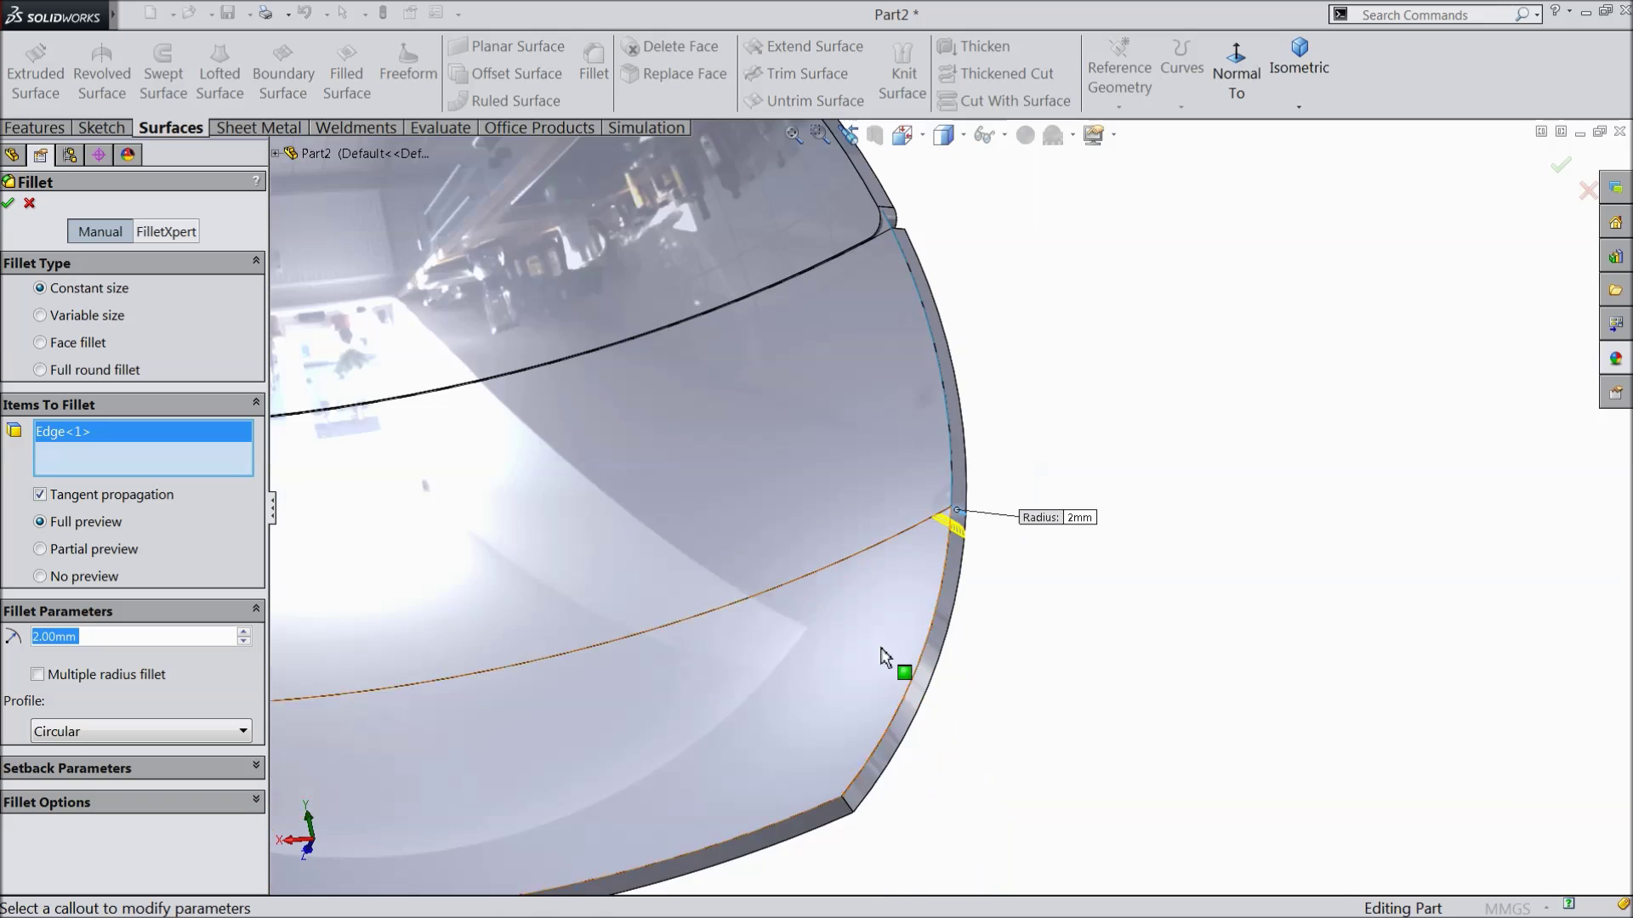
{"action": "scroll", "coordinate": [884, 657], "scroll_direction": "up", "scroll_amount": 4}
{"action": "scroll", "coordinate": [935, 655], "scroll_direction": "down", "scroll_amount": 5}
{"action": "left_click", "coordinate": [887, 627]}
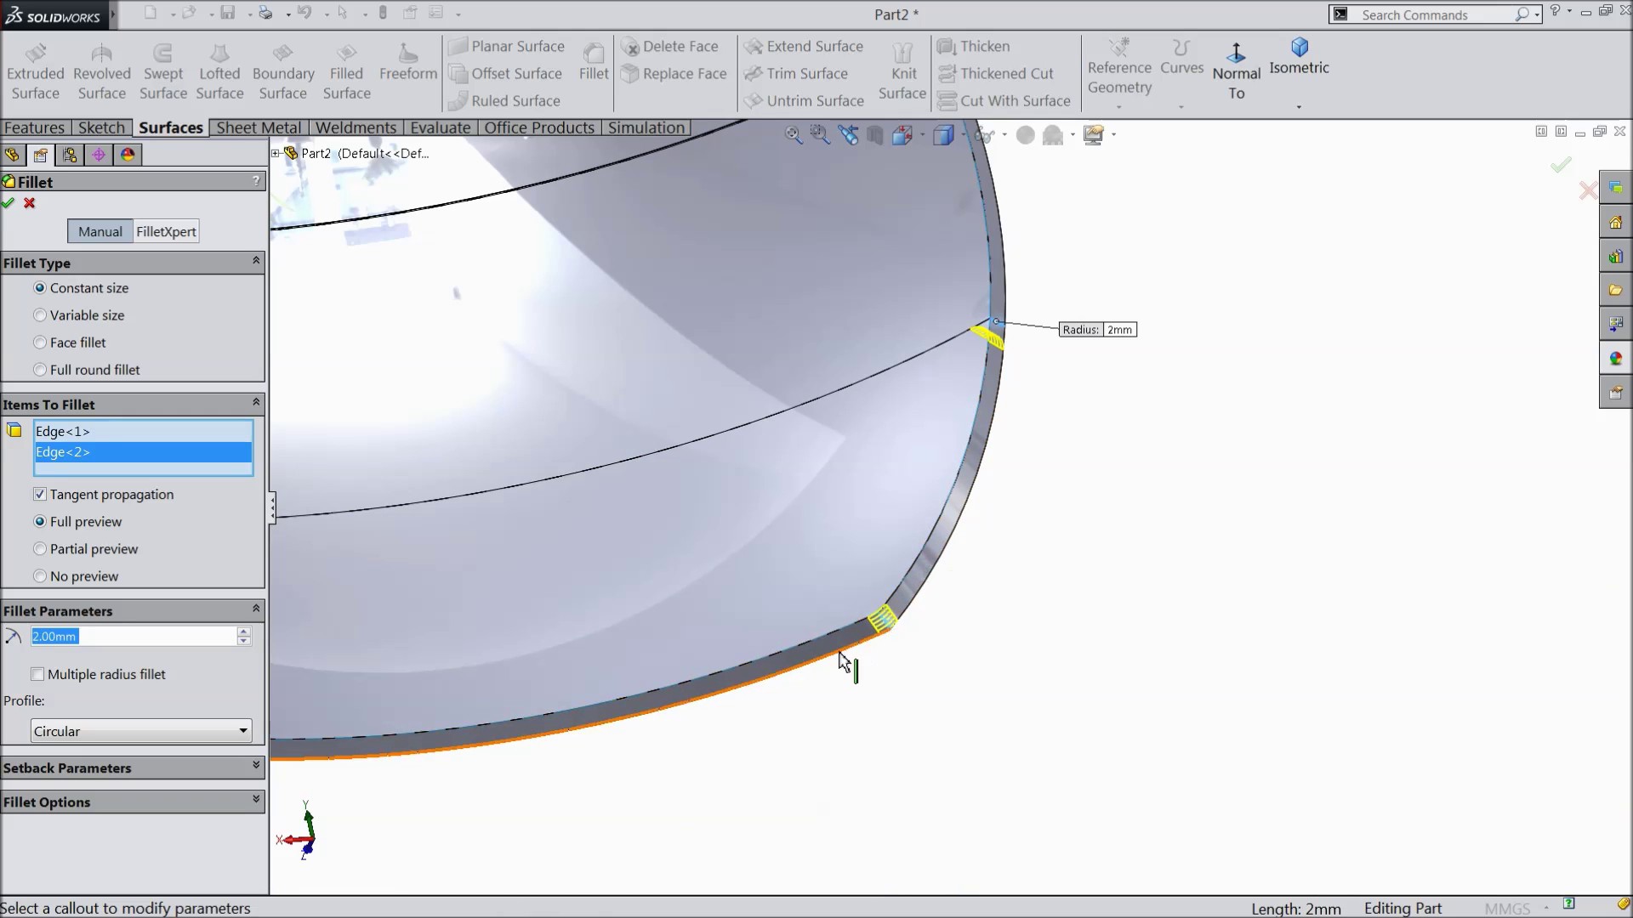
{"action": "scroll", "coordinate": [850, 629], "scroll_direction": "up", "scroll_amount": 4}
{"action": "scroll", "coordinate": [583, 627], "scroll_direction": "down", "scroll_amount": 6}
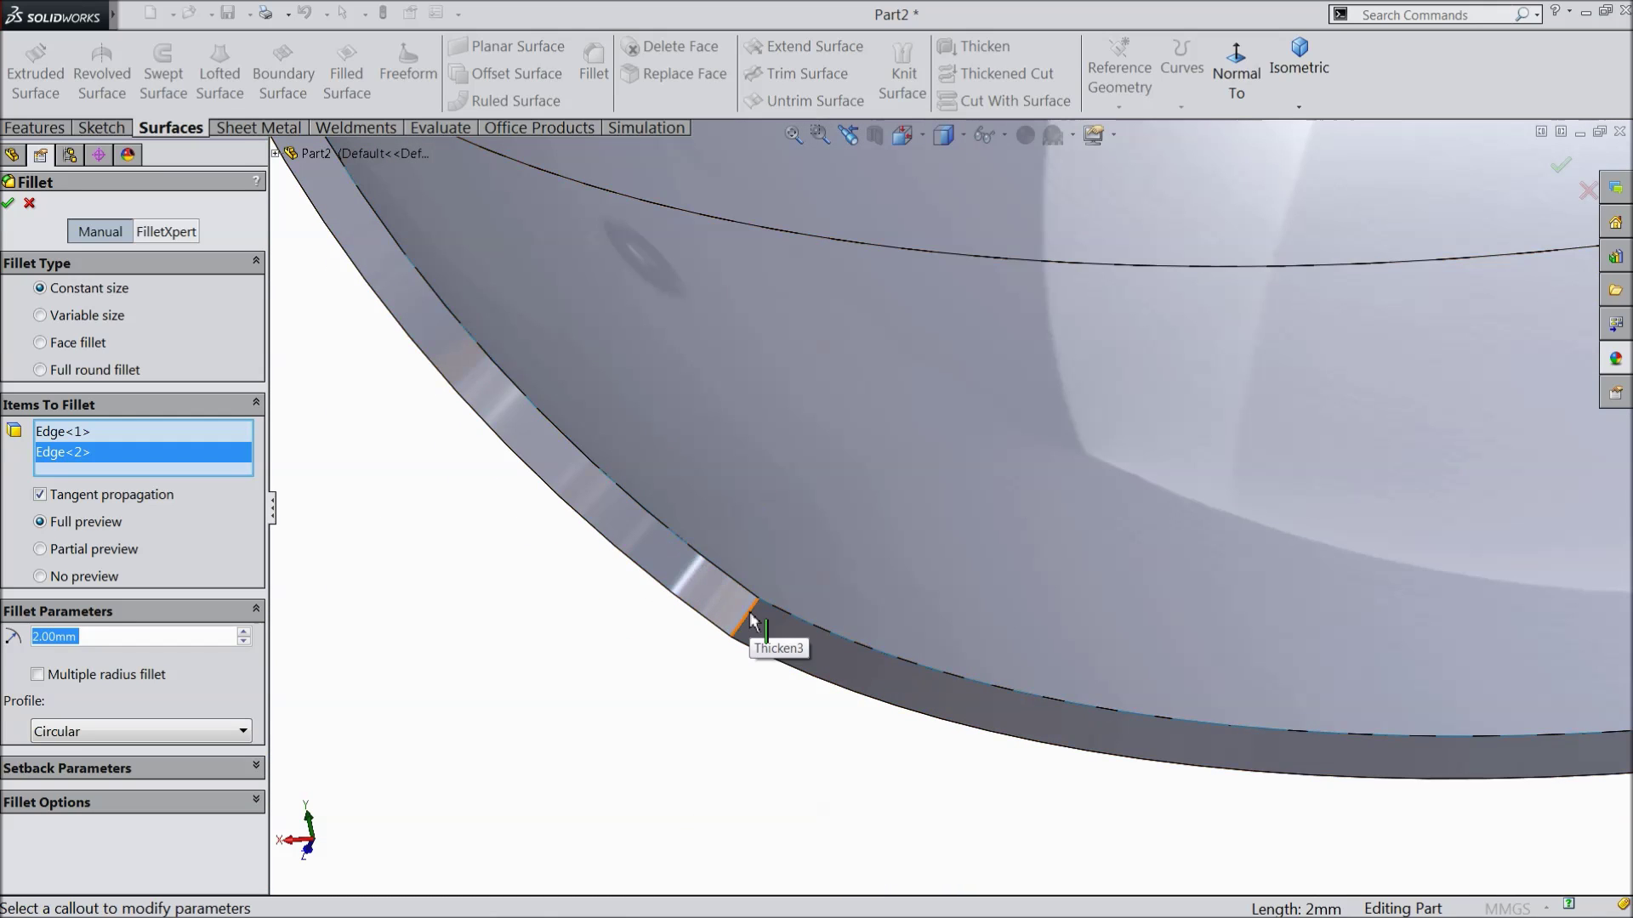
{"action": "left_click", "coordinate": [748, 619]}
{"action": "scroll", "coordinate": [604, 572], "scroll_direction": "up", "scroll_amount": 4}
{"action": "scroll", "coordinate": [798, 405], "scroll_direction": "down", "scroll_amount": 5}
{"action": "scroll", "coordinate": [850, 476], "scroll_direction": "down", "scroll_amount": 4}
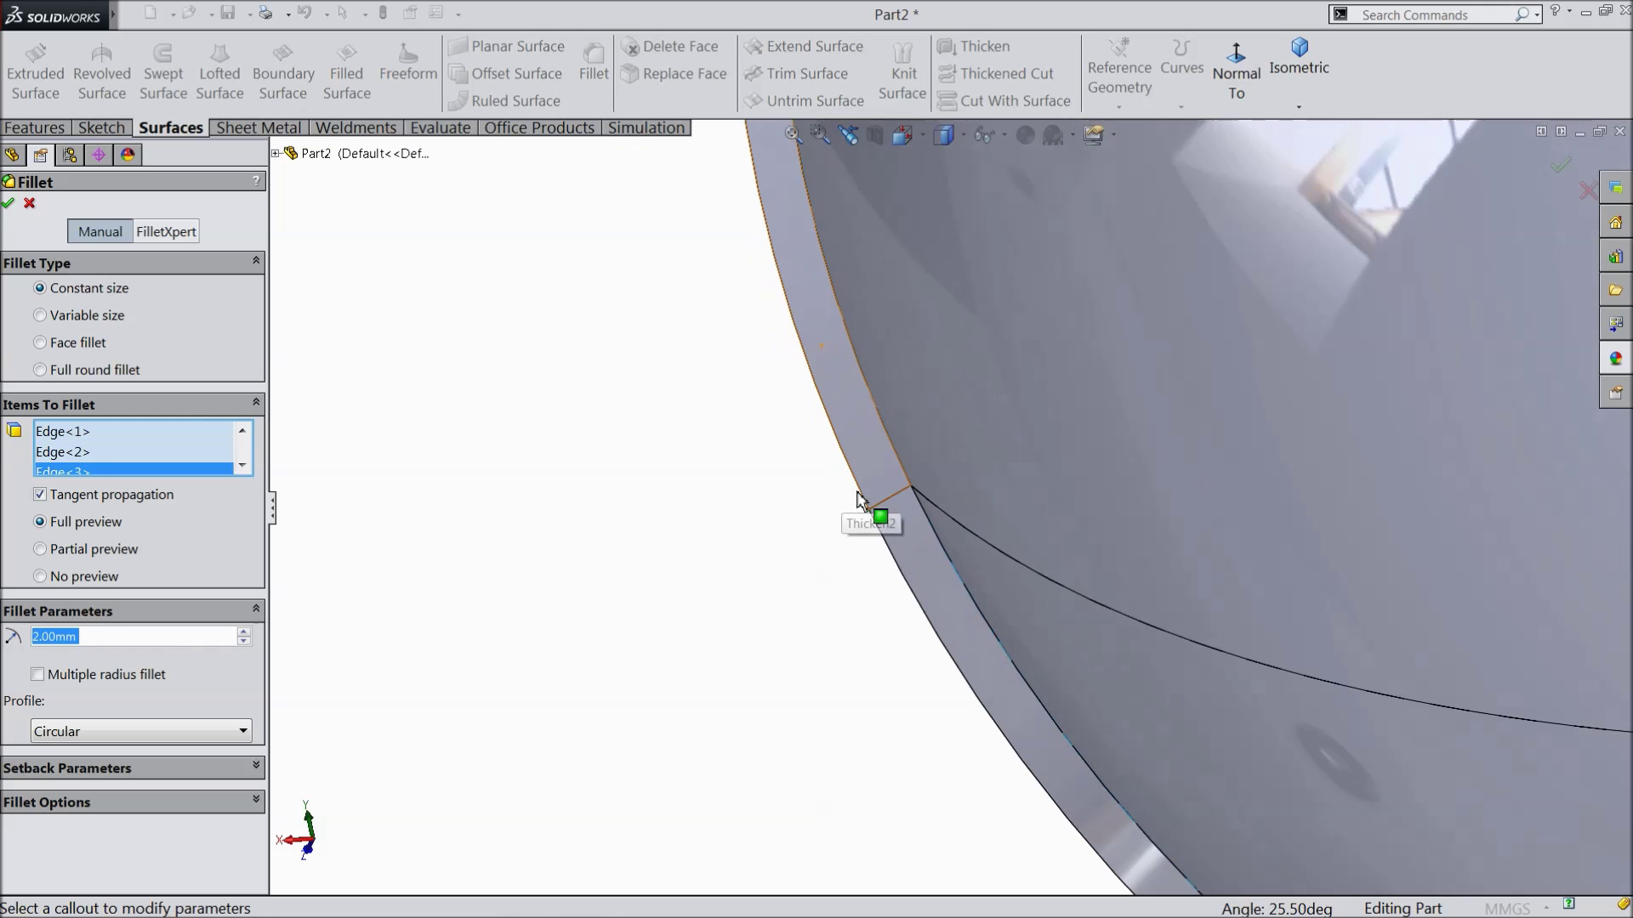
{"action": "left_click", "coordinate": [891, 510]}
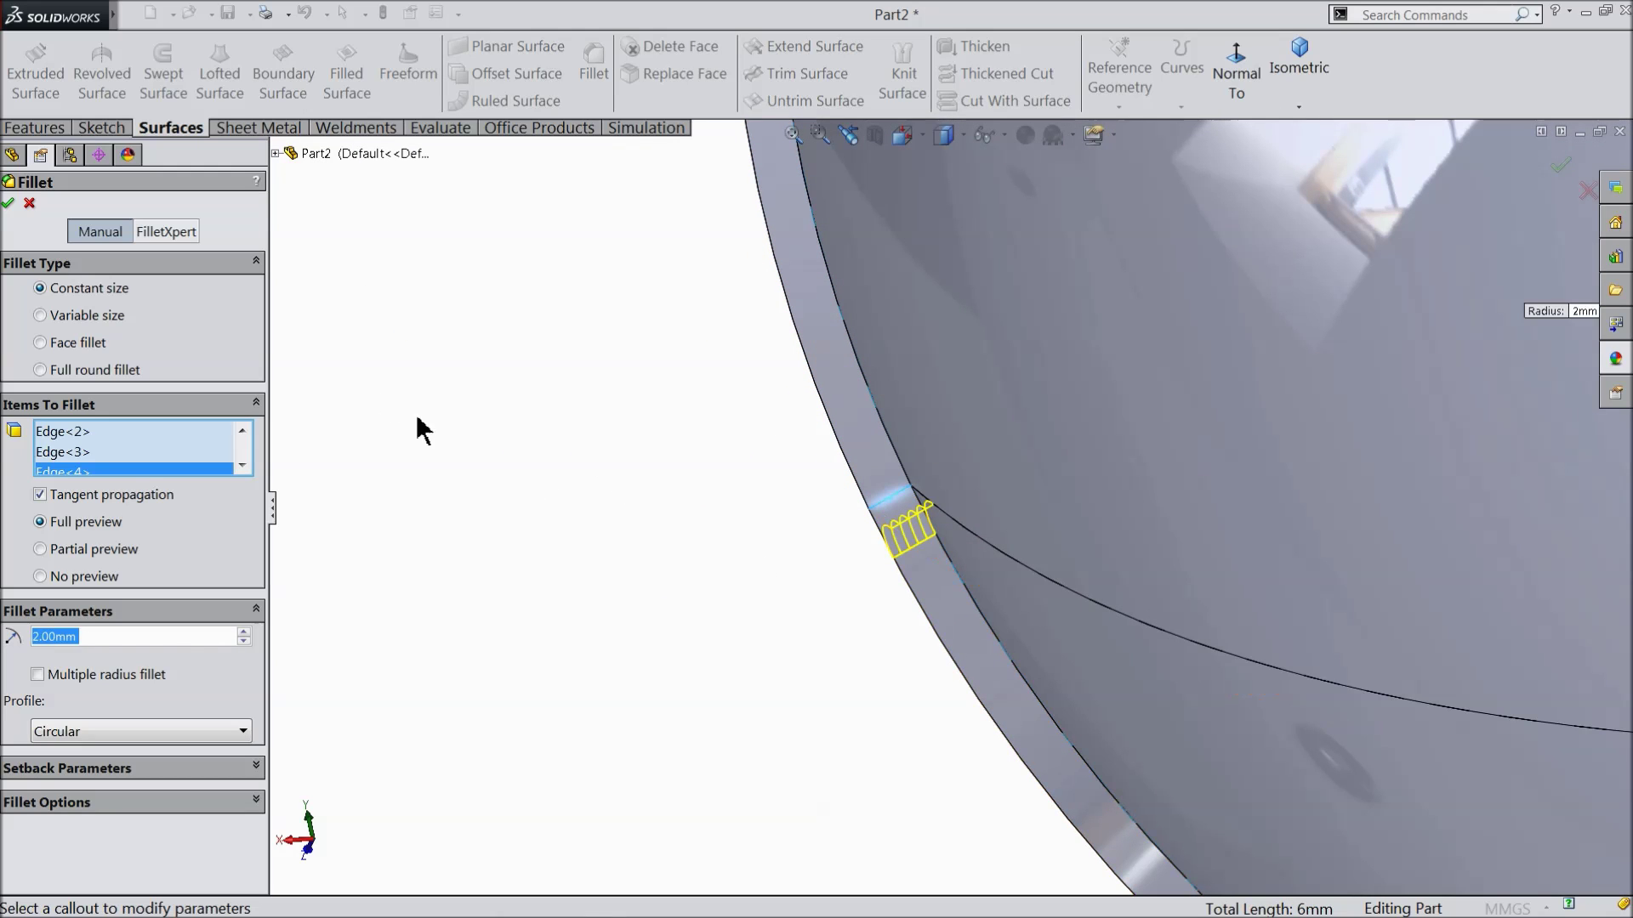
{"action": "left_click", "coordinate": [9, 204]}
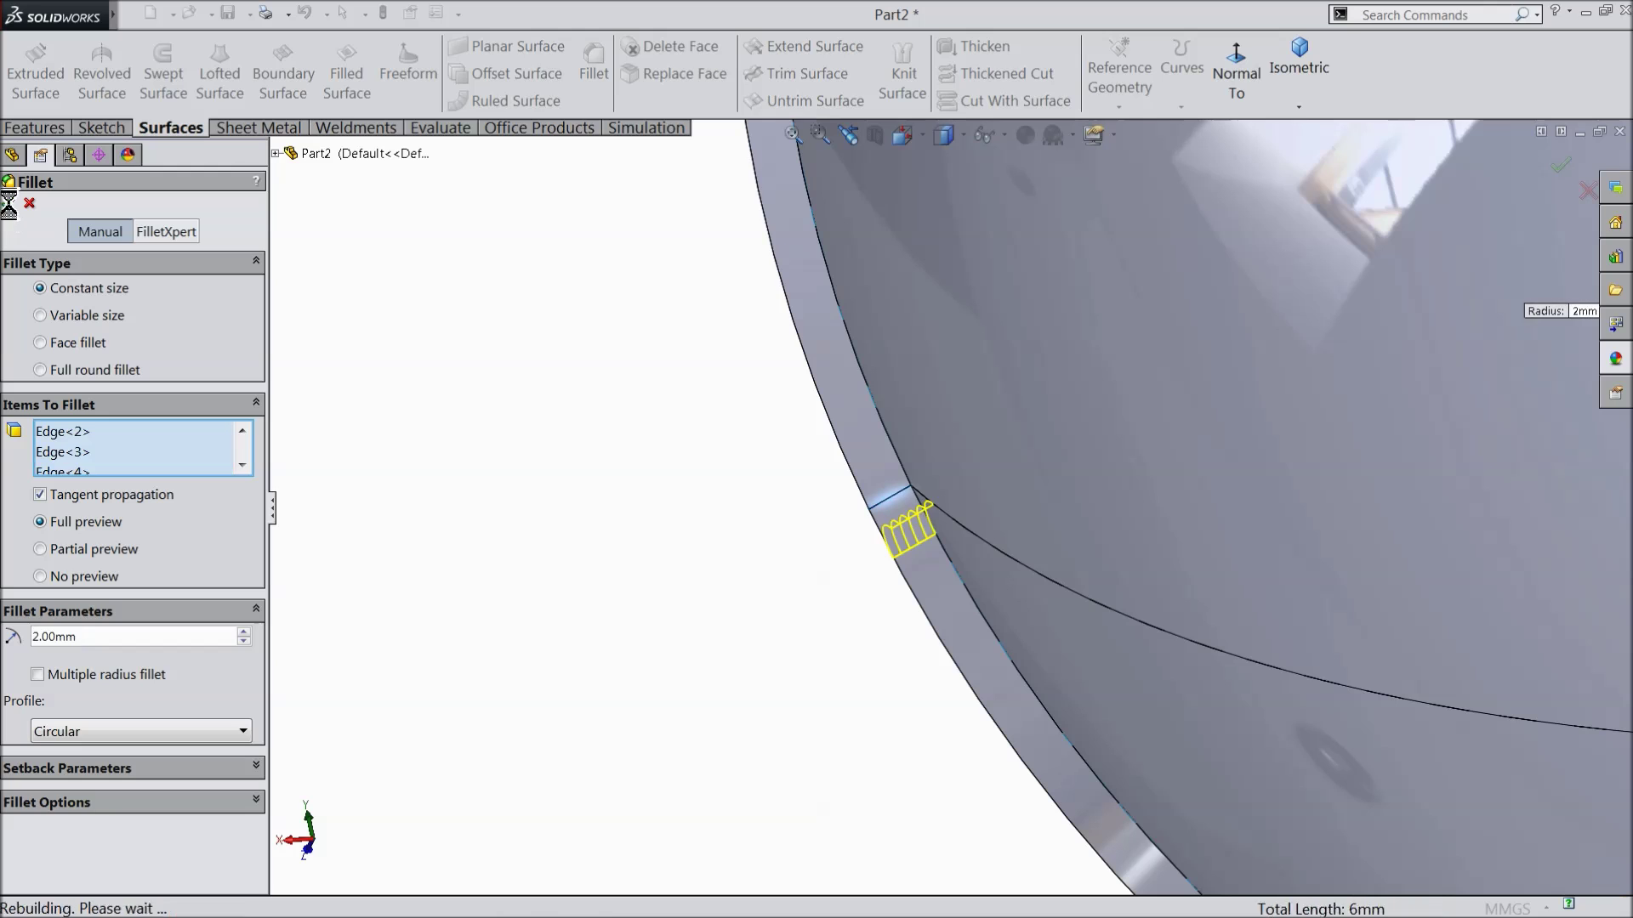
Open Thicken and cancel it without making changes
{"action": "scroll", "coordinate": [635, 460], "scroll_direction": "up", "scroll_amount": 3}
{"action": "scroll", "coordinate": [1276, 426], "scroll_direction": "up", "scroll_amount": 3}
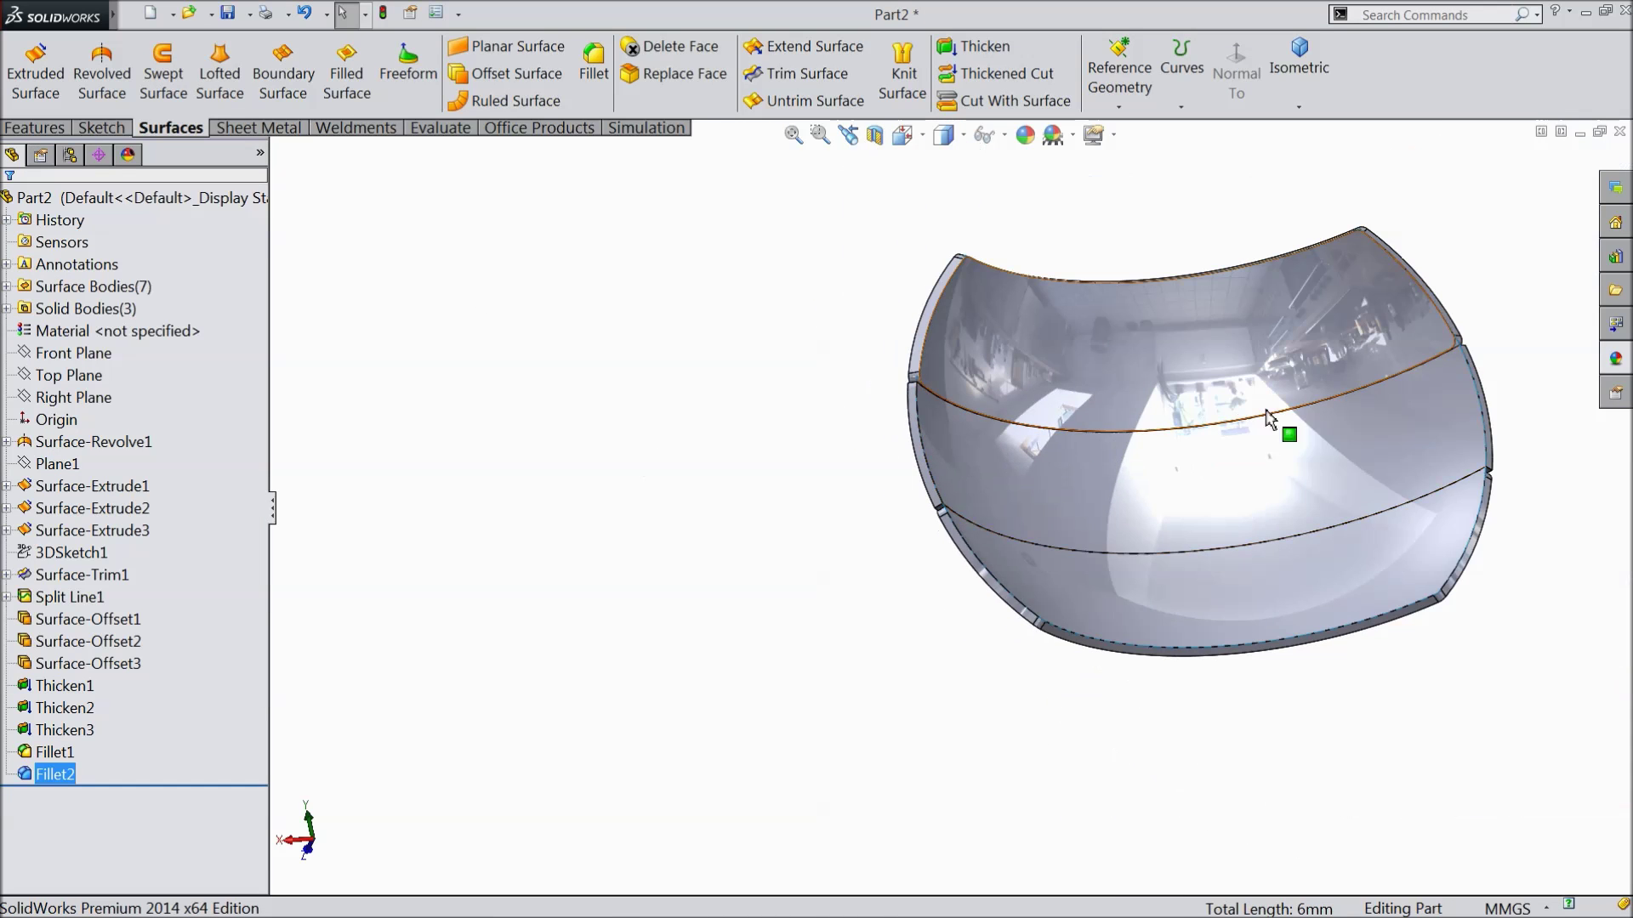
{"action": "scroll", "coordinate": [1225, 379], "scroll_direction": "down", "scroll_amount": 4}
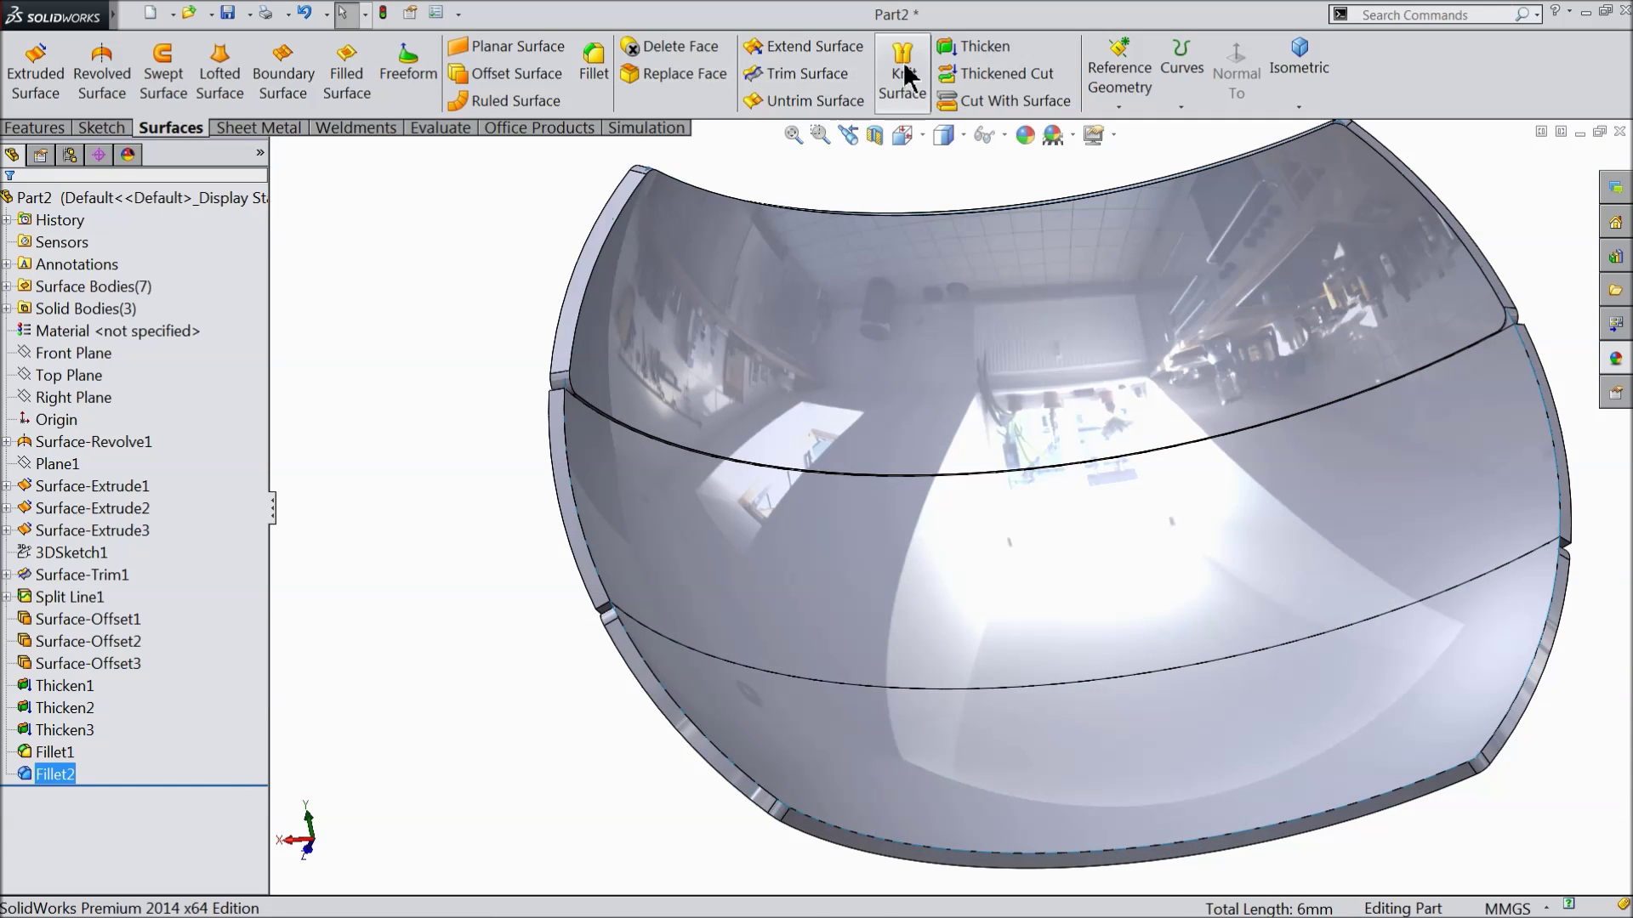
{"action": "left_click", "coordinate": [976, 47]}
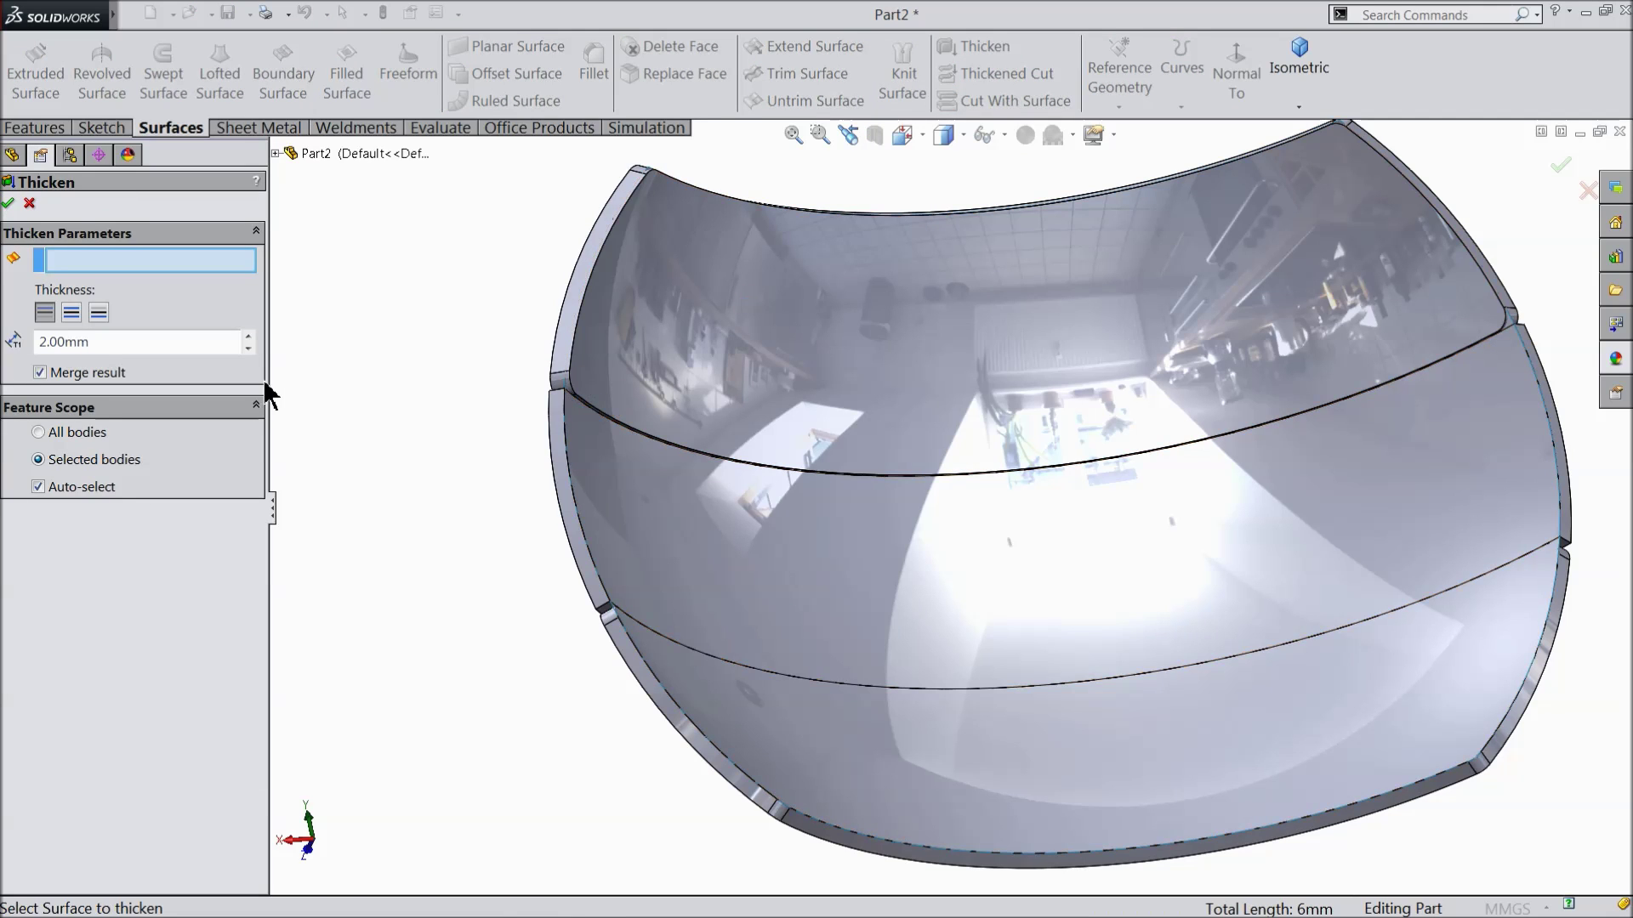
{"action": "left_click", "coordinate": [29, 203]}
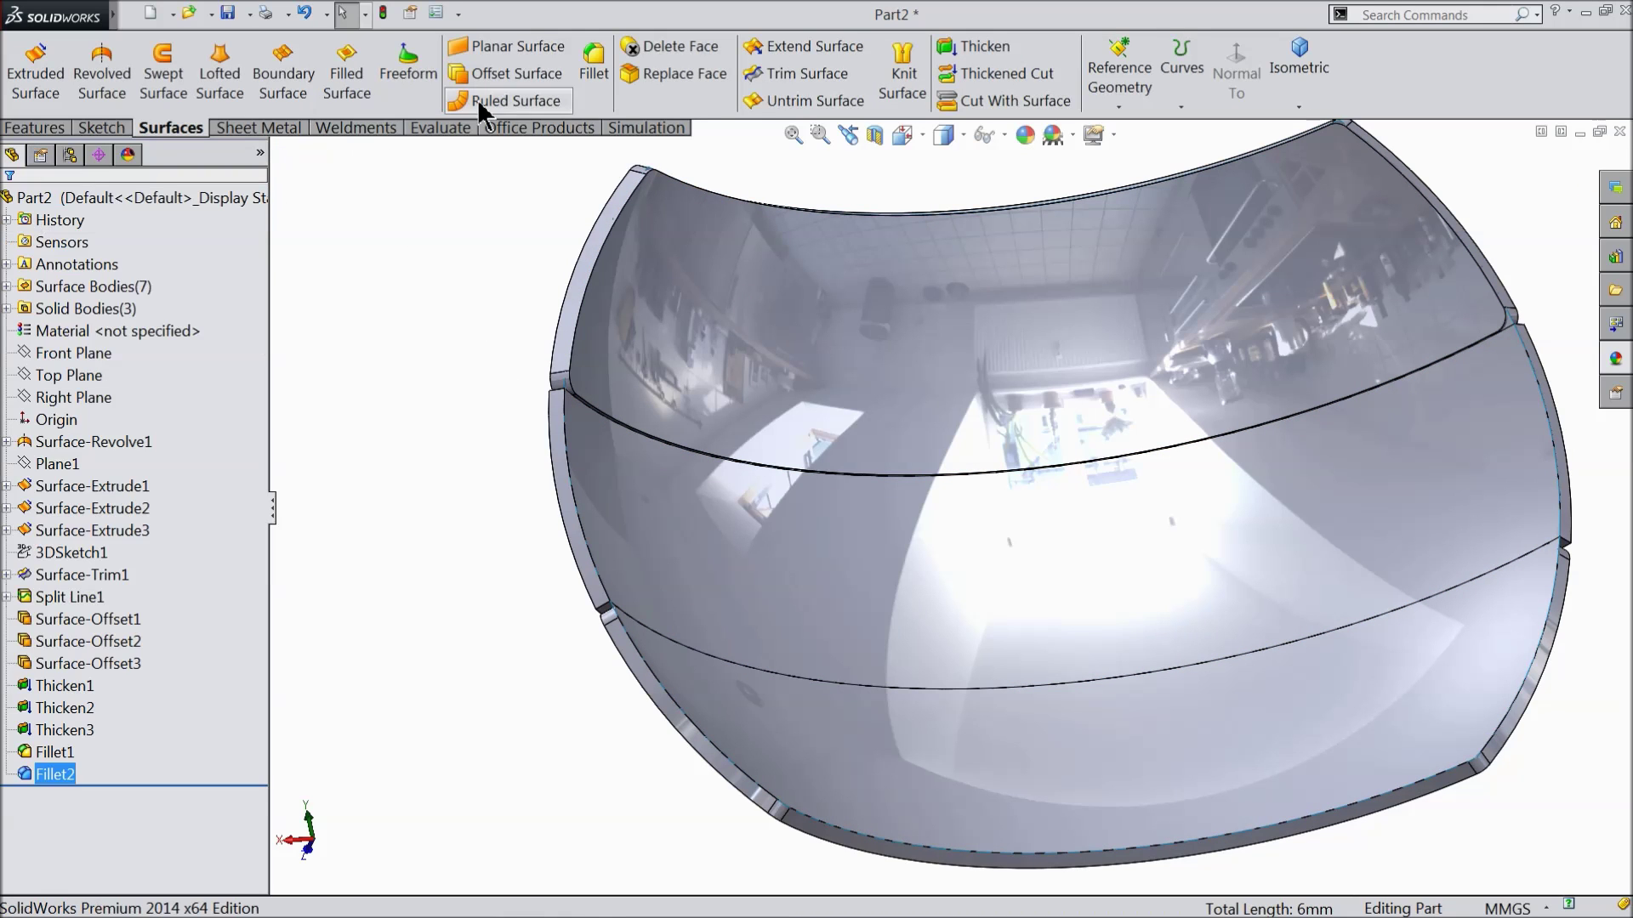
Fillet the four notch edges between the shell bands at 2 mm radius as Fillet3
{"action": "left_click", "coordinate": [586, 78]}
{"action": "scroll", "coordinate": [641, 408], "scroll_direction": "down", "scroll_amount": 5}
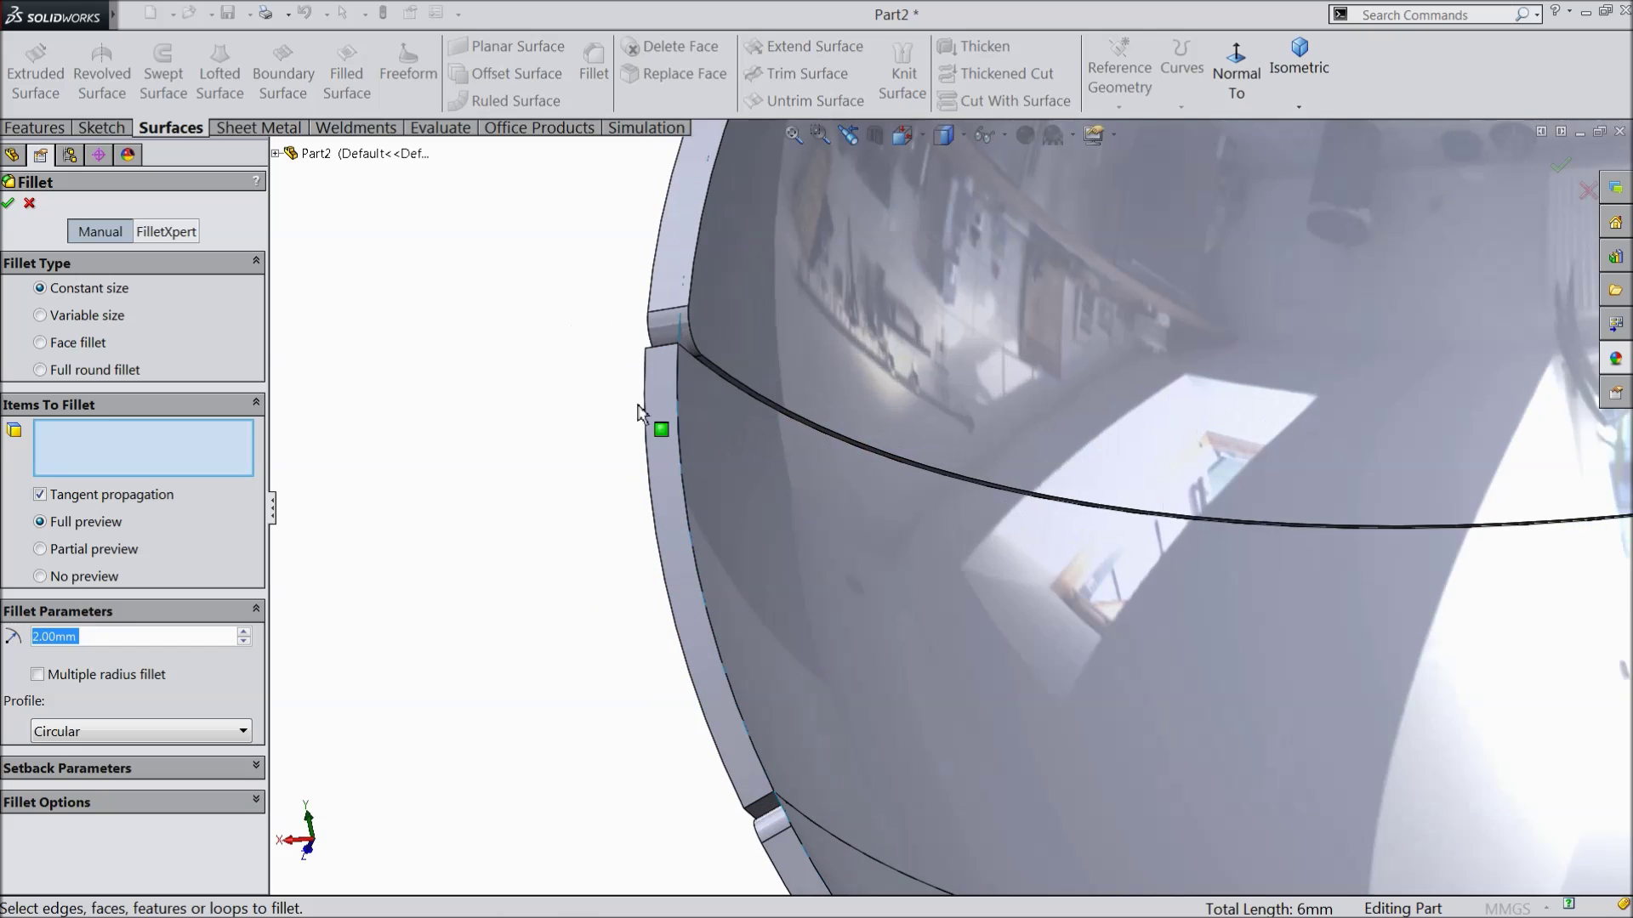
{"action": "left_click", "coordinate": [665, 349]}
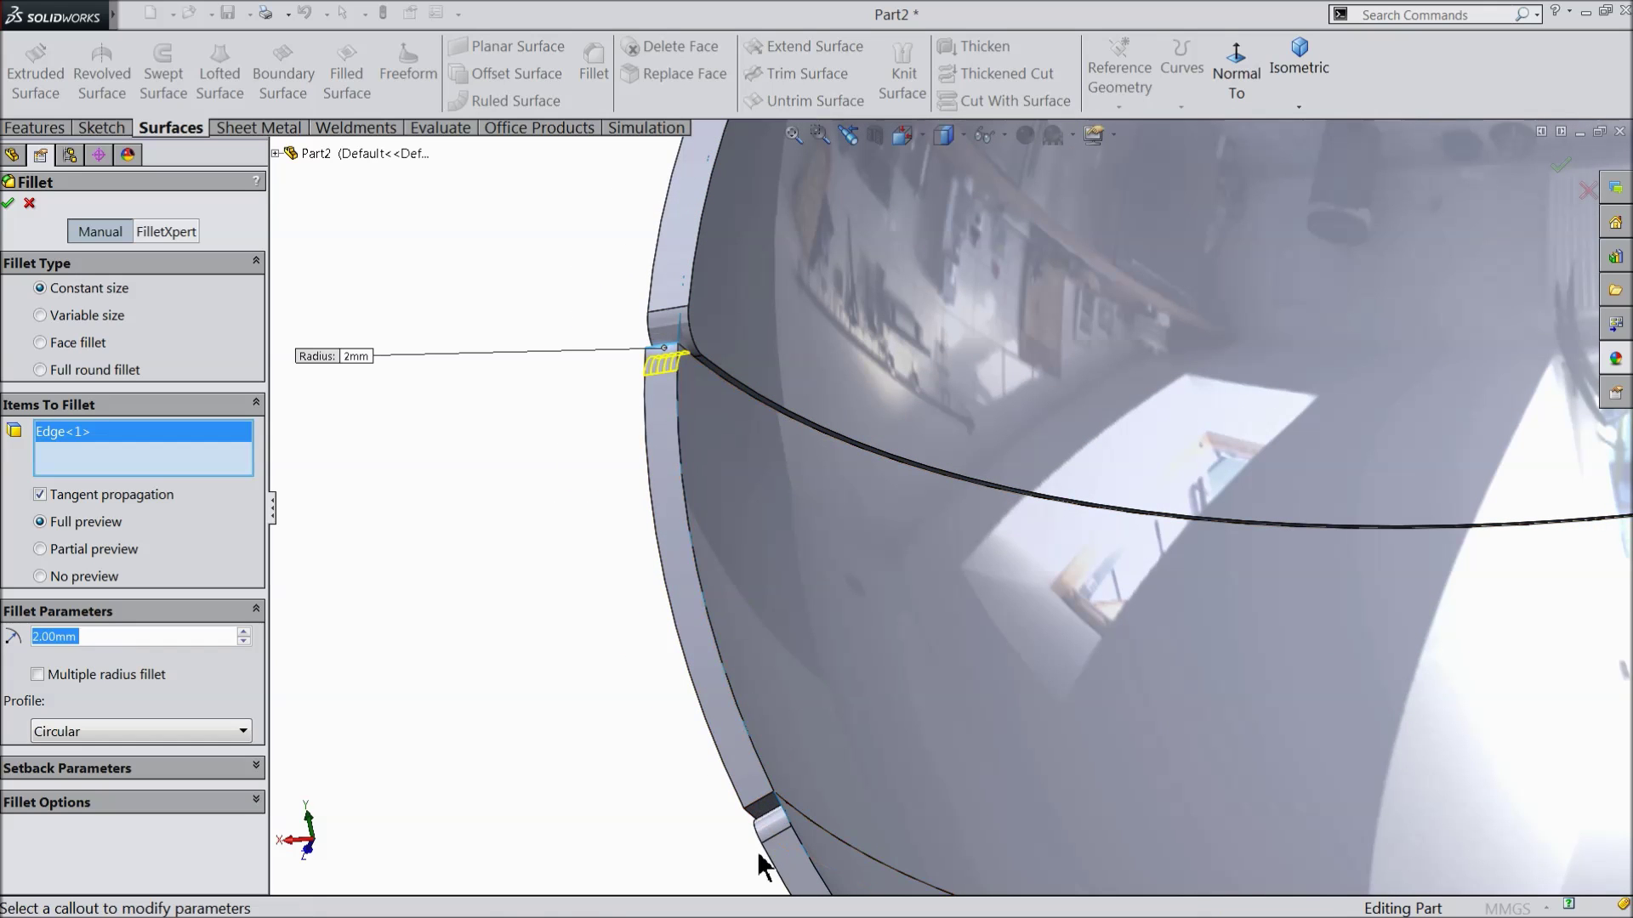
{"action": "left_click", "coordinate": [757, 804]}
{"action": "scroll", "coordinate": [1077, 685], "scroll_direction": "up", "scroll_amount": 5}
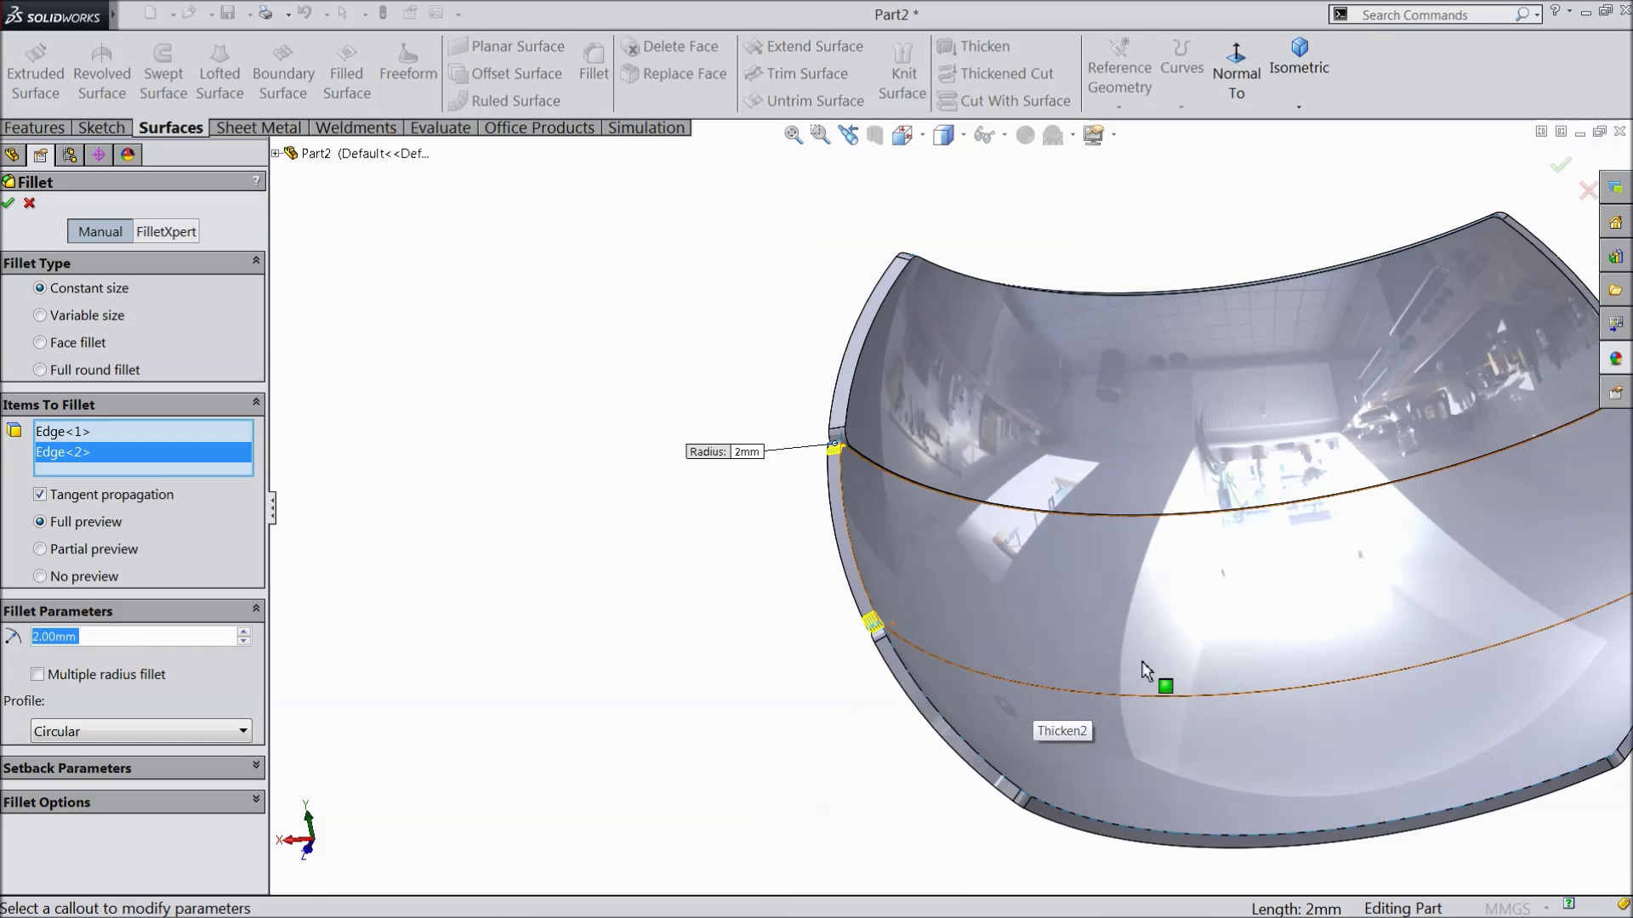
{"action": "scroll", "coordinate": [1276, 400], "scroll_direction": "down", "scroll_amount": 8}
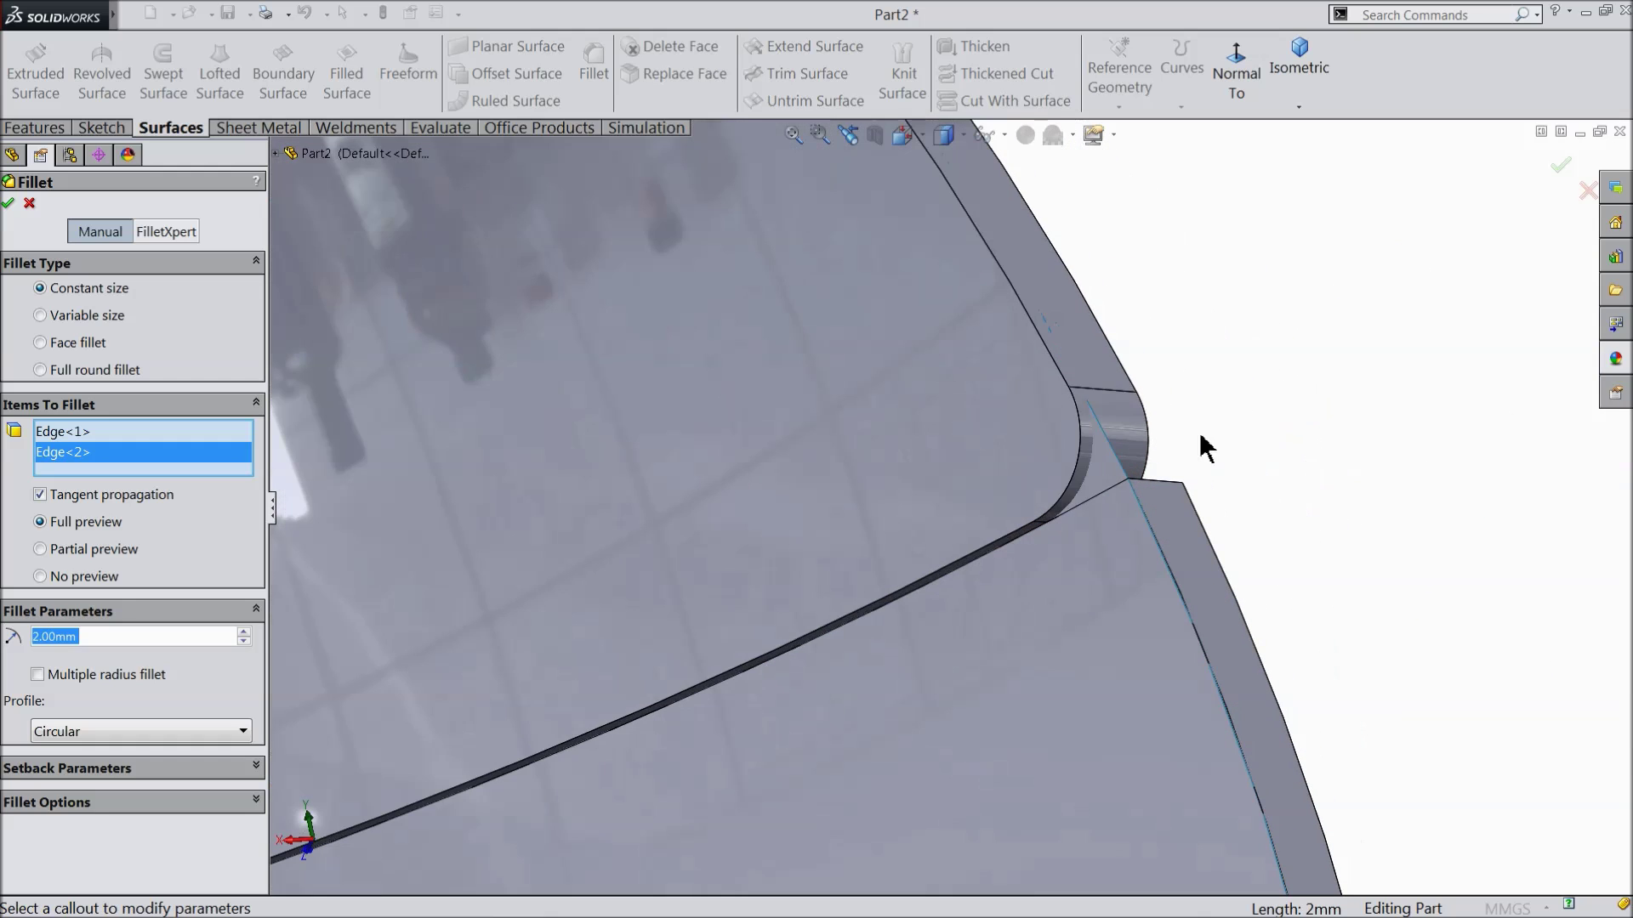
{"action": "left_click", "coordinate": [1163, 489]}
{"action": "middle_click_drag", "start_coordinate": [1158, 493], "coordinate": [993, 529]}
{"action": "left_click", "coordinate": [1013, 493]}
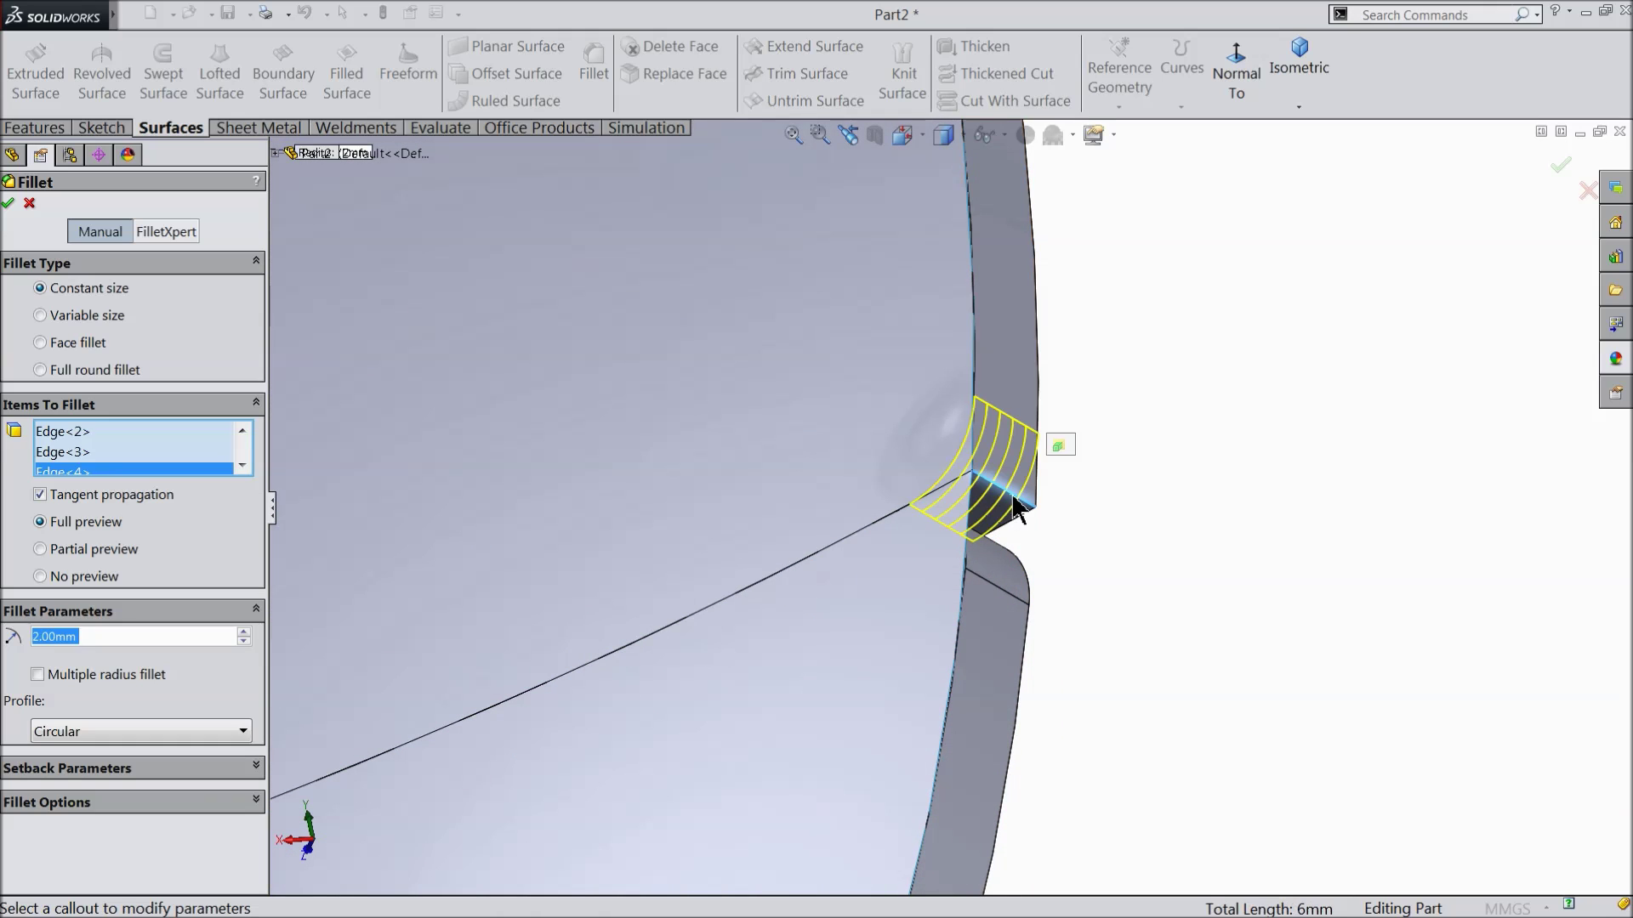
{"action": "left_click", "coordinate": [10, 204]}
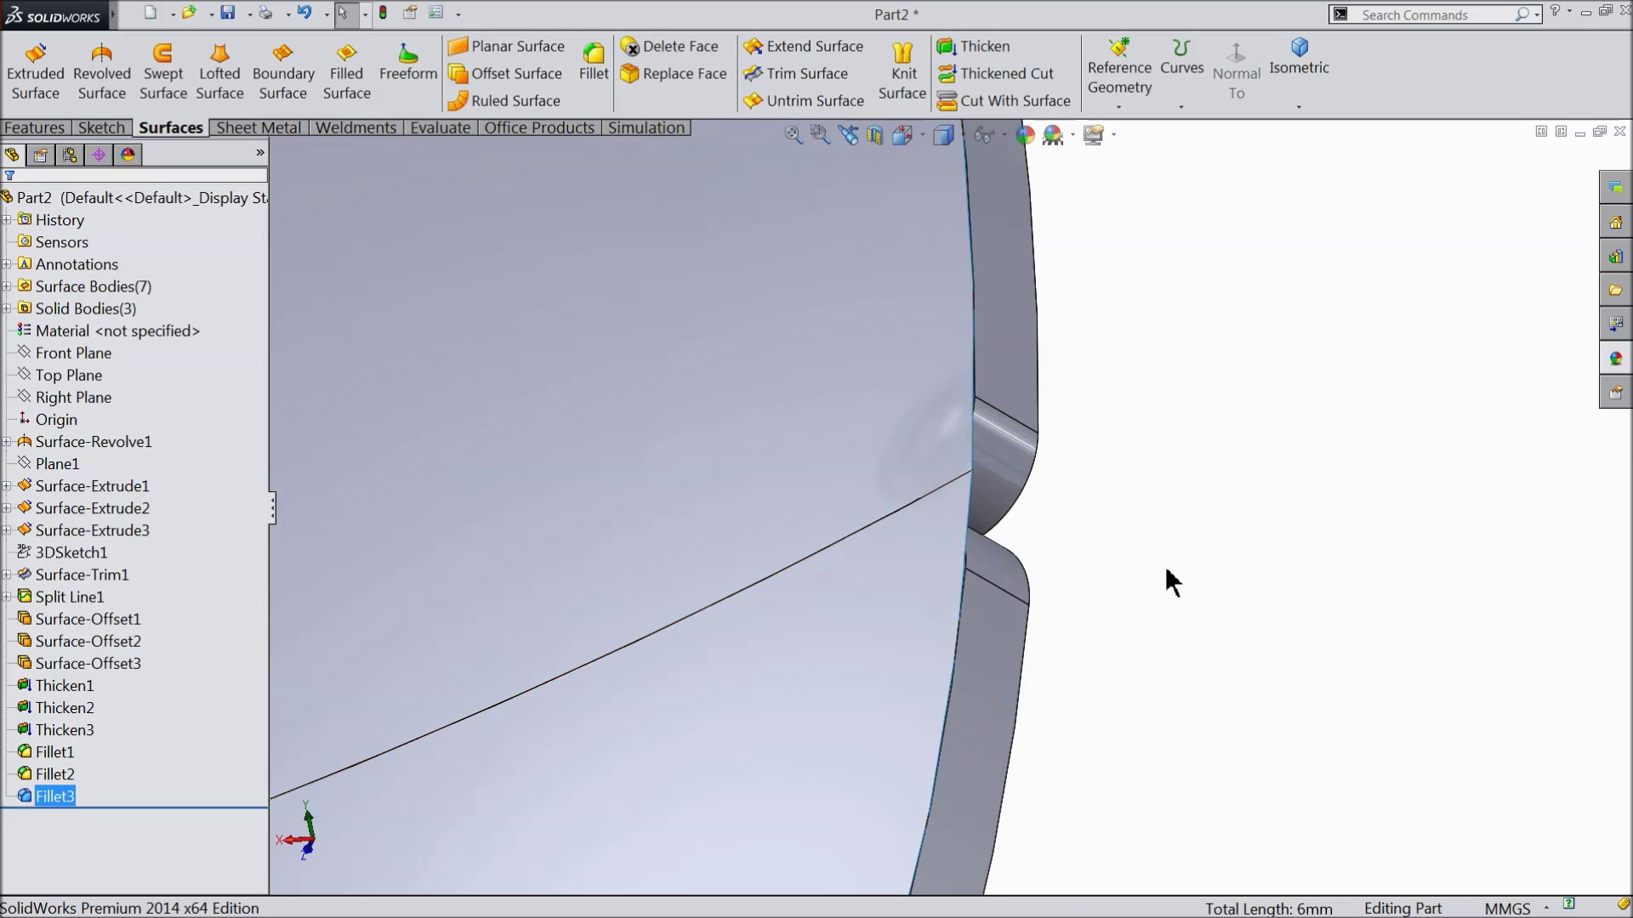
Inspect the rounded notch and hide the original split spherical patch, Surface-Revolve1
{"action": "scroll", "coordinate": [1156, 561], "scroll_direction": "down", "scroll_amount": 3}
{"action": "middle_click_drag", "start_coordinate": [1161, 564], "coordinate": [759, 538]}
{"action": "scroll", "coordinate": [961, 540], "scroll_direction": "down", "scroll_amount": 5}
{"action": "scroll", "coordinate": [958, 538], "scroll_direction": "up", "scroll_amount": 3}
{"action": "scroll", "coordinate": [923, 587], "scroll_direction": "down", "scroll_amount": 5}
{"action": "left_click", "coordinate": [749, 546]}
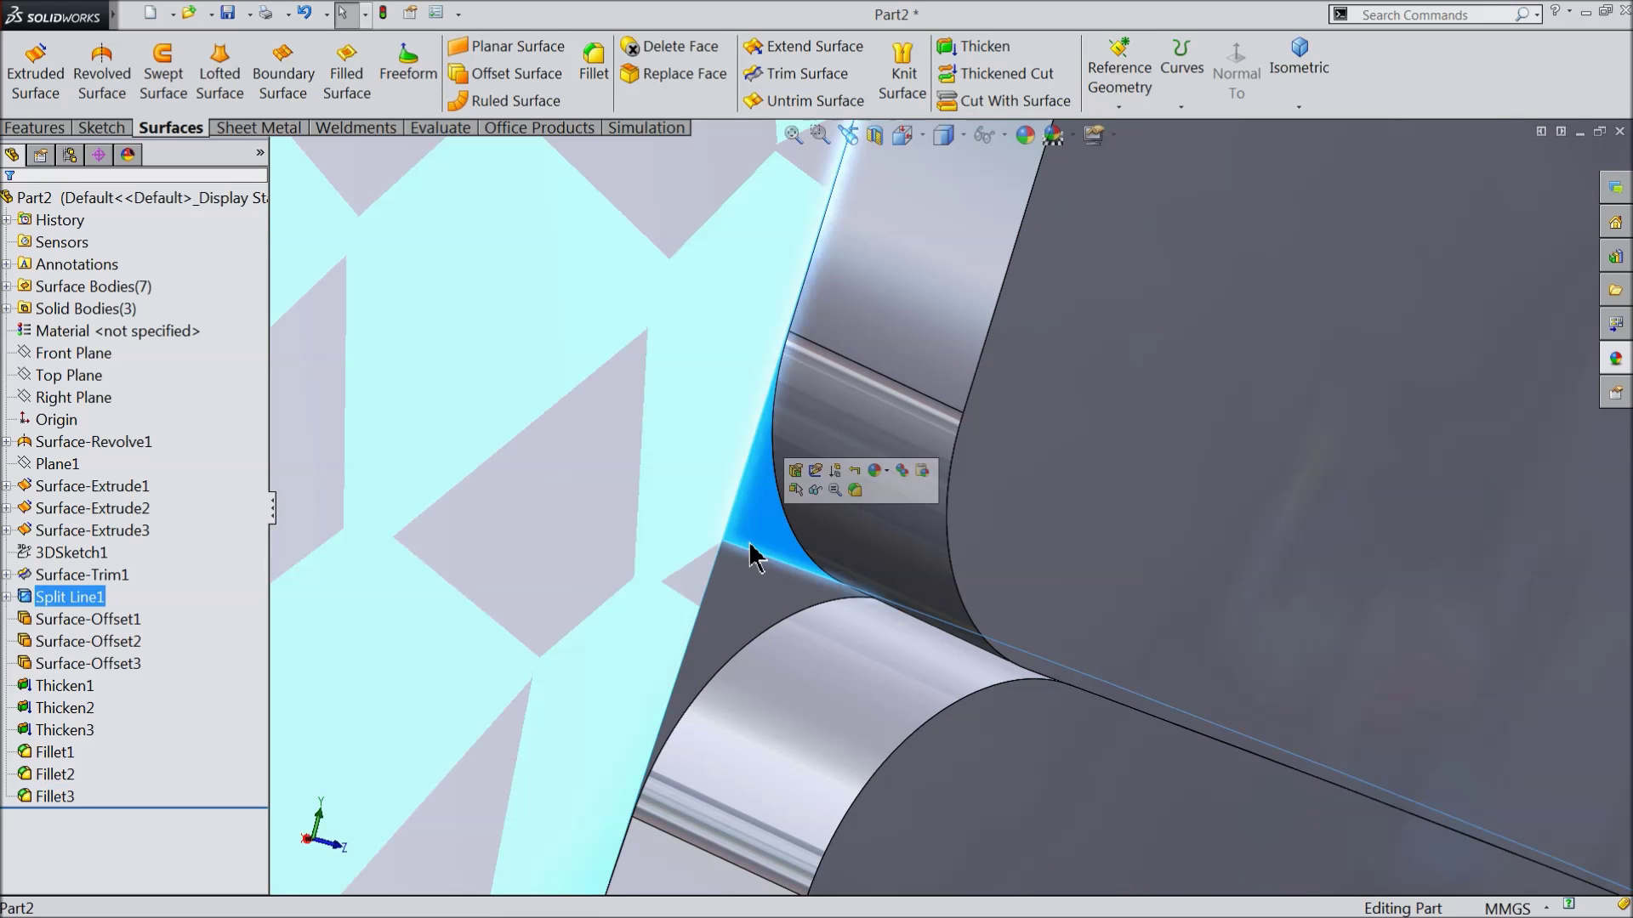
{"action": "middle_click_drag", "start_coordinate": [748, 554], "coordinate": [754, 562]}
{"action": "scroll", "coordinate": [831, 539], "scroll_direction": "up", "scroll_amount": 5}
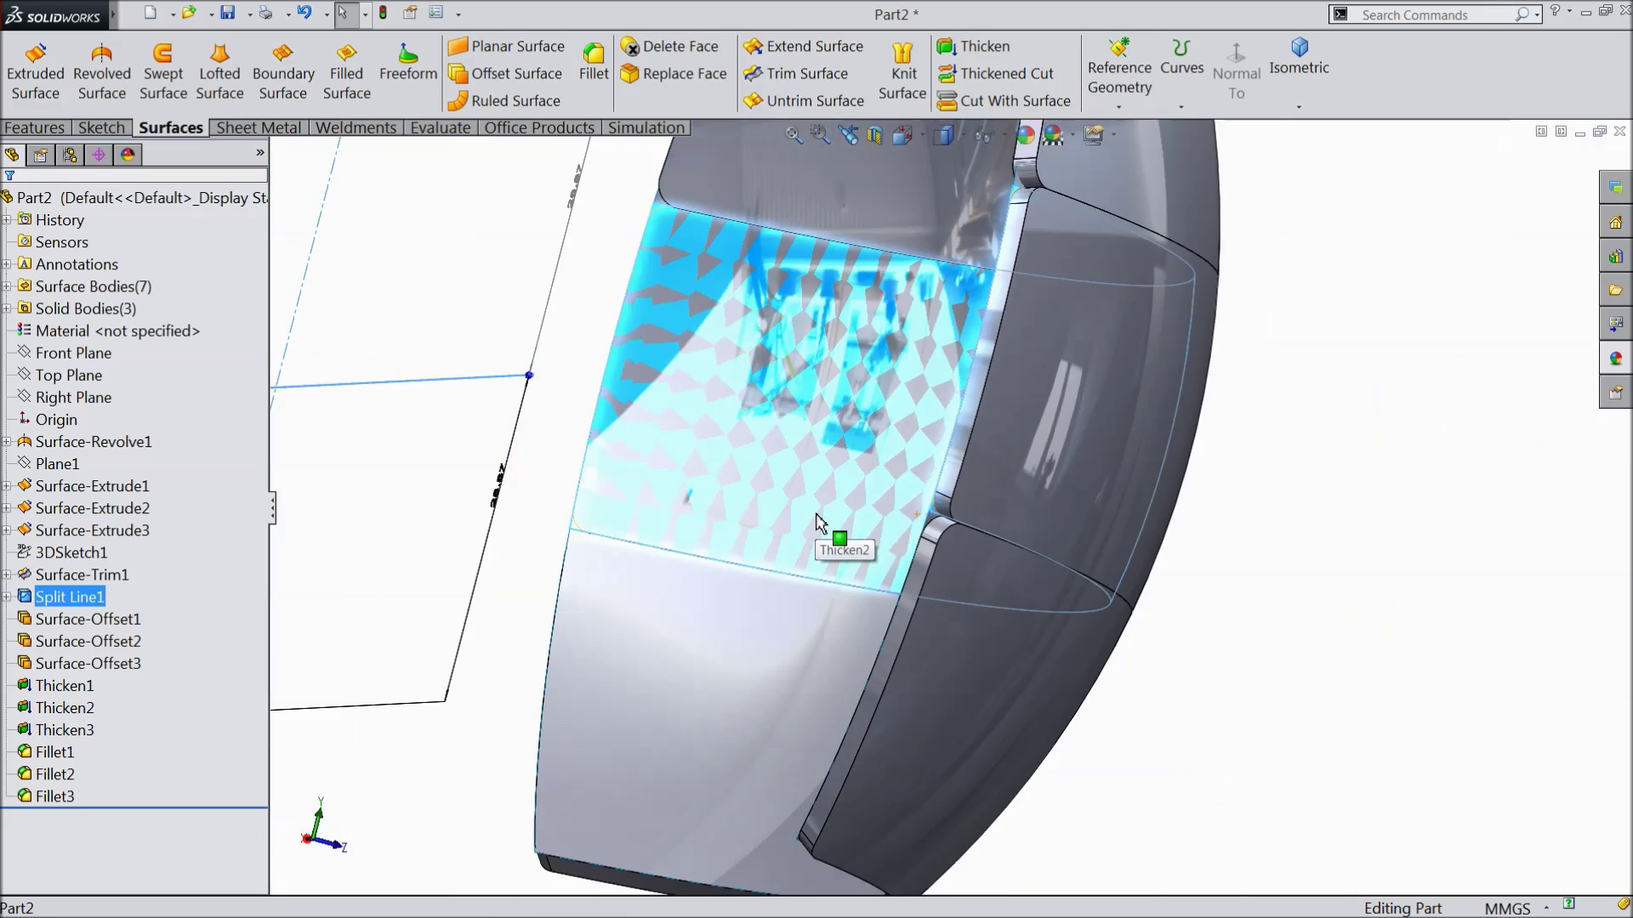
{"action": "scroll", "coordinate": [1014, 568], "scroll_direction": "down", "scroll_amount": 2}
{"action": "scroll", "coordinate": [1015, 568], "scroll_direction": "down", "scroll_amount": 5}
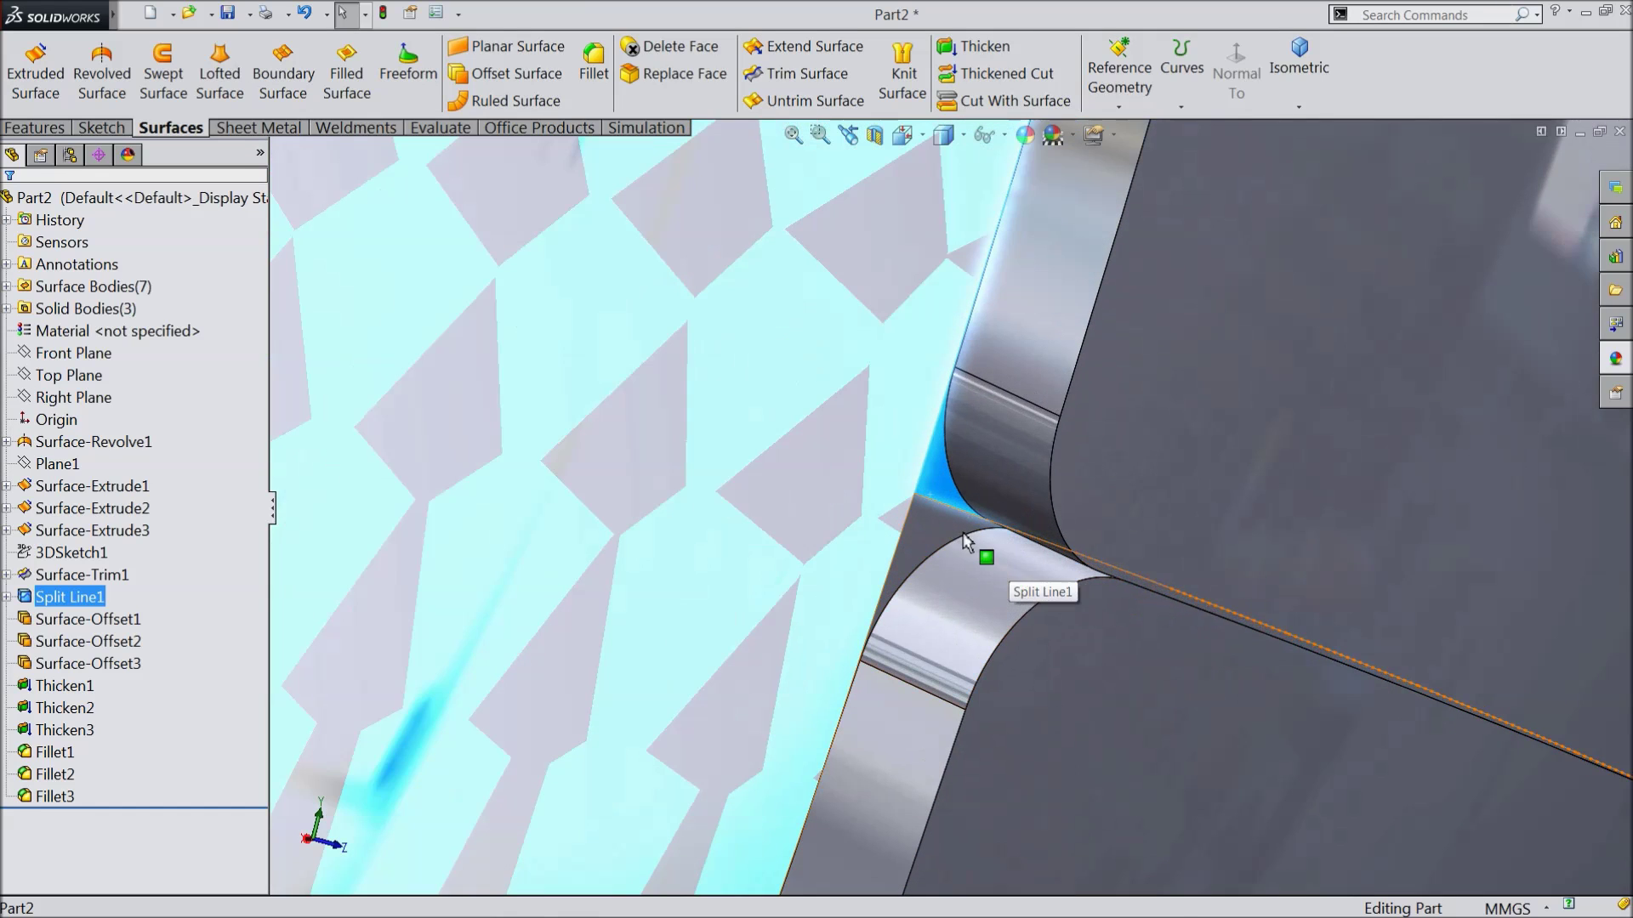
{"action": "left_click", "coordinate": [934, 524]}
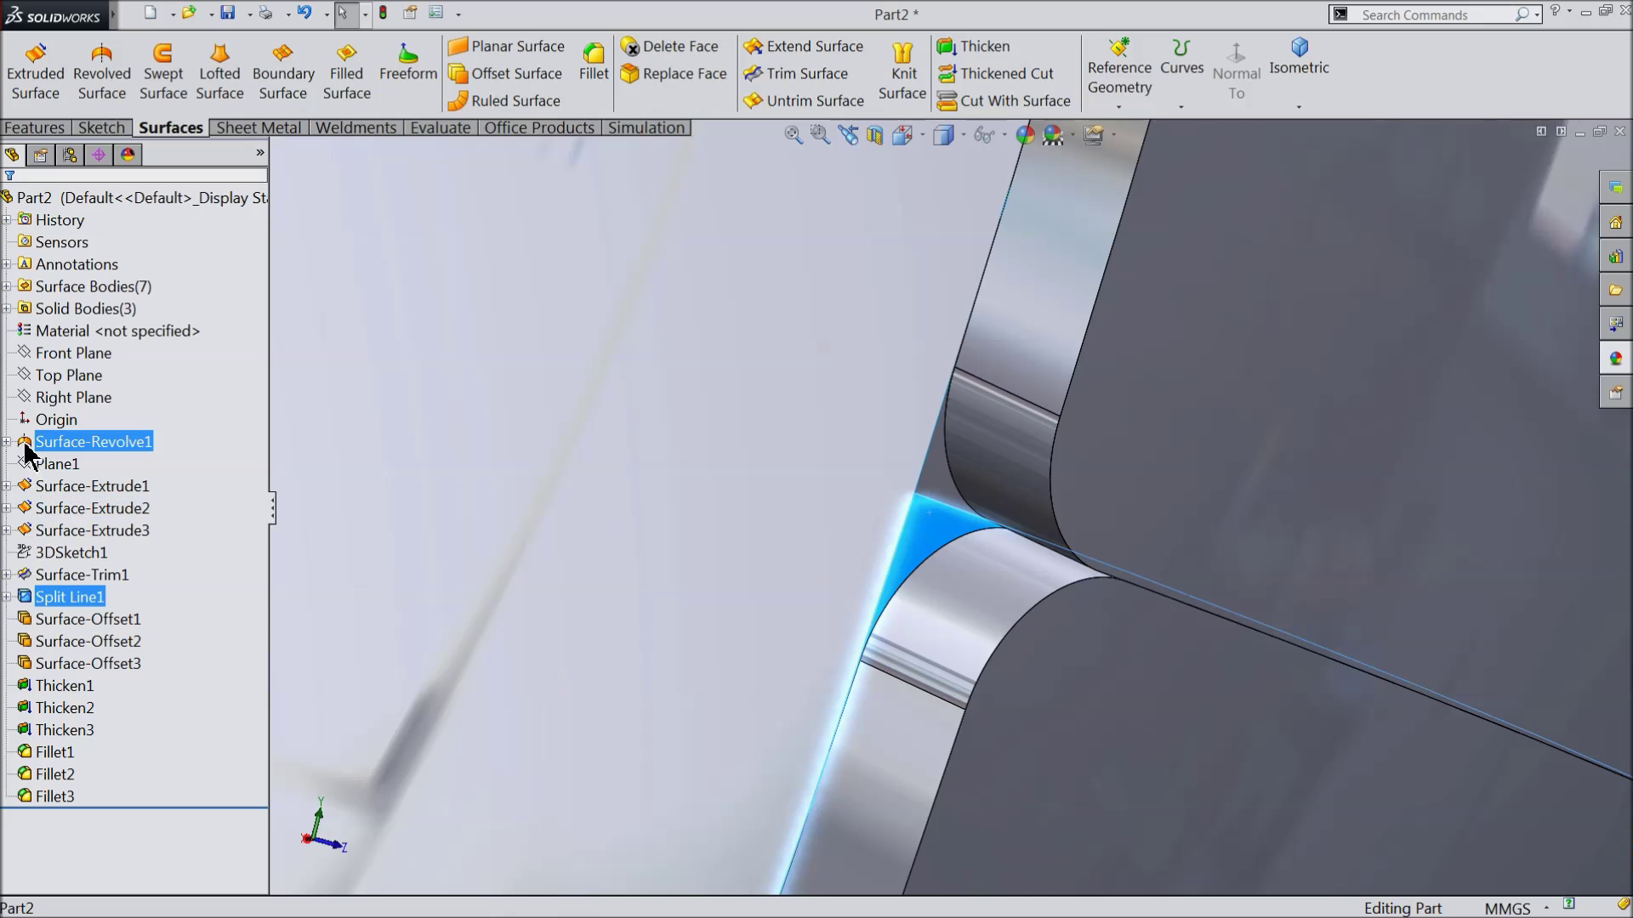
{"action": "left_click", "coordinate": [30, 449]}
{"action": "left_click", "coordinate": [940, 522]}
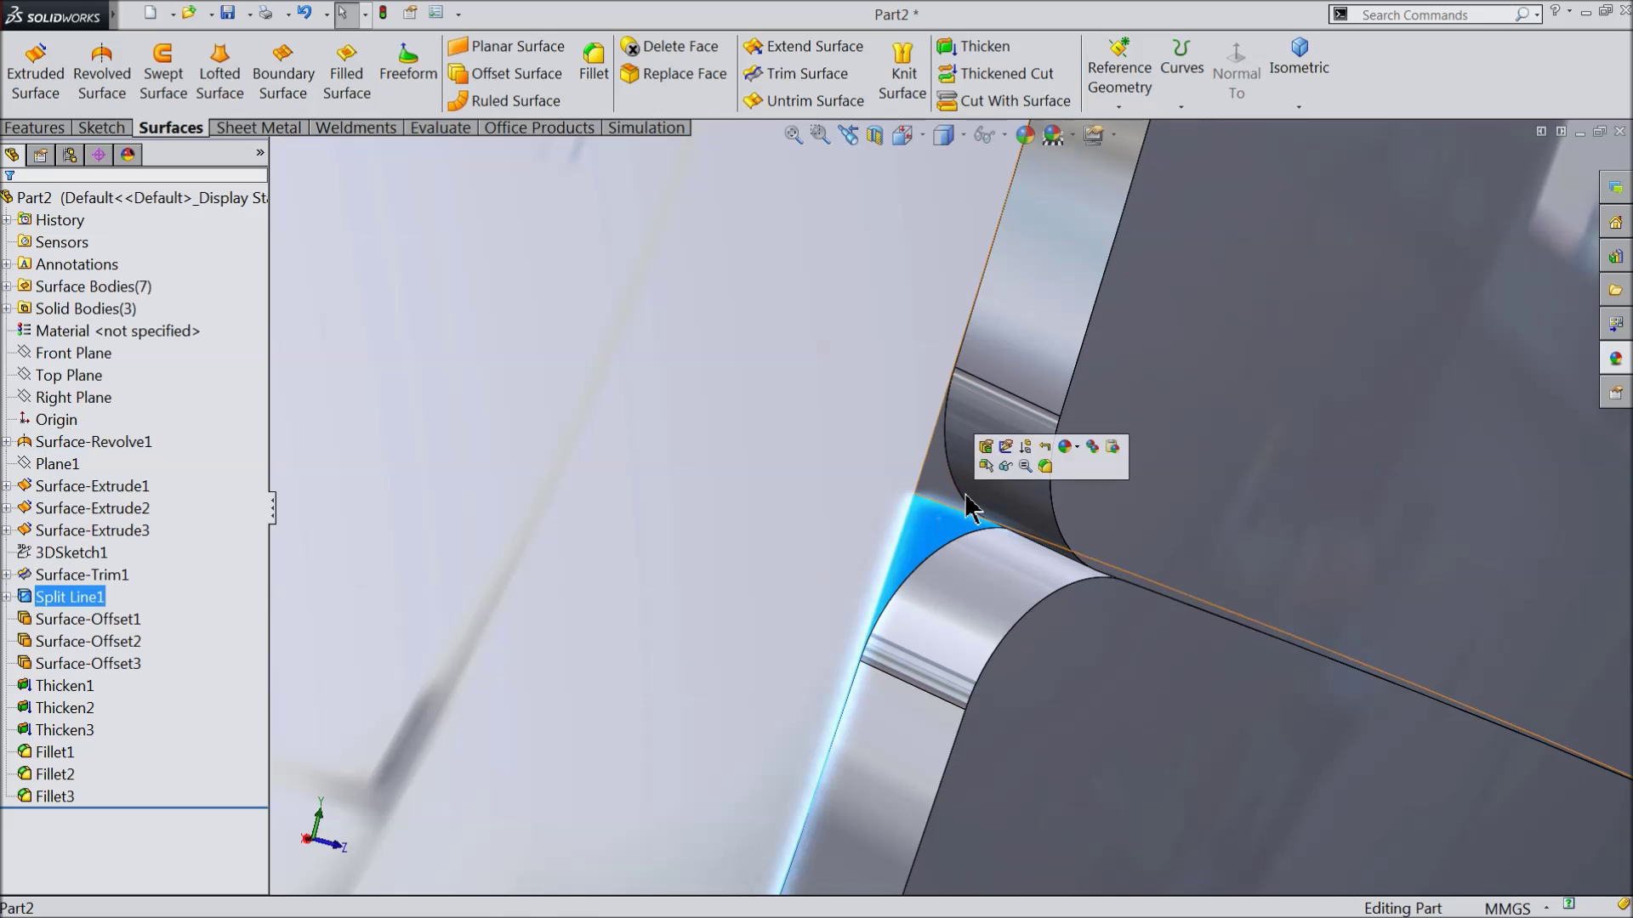
{"action": "left_click", "coordinate": [919, 489]}
Hide the sketch lines and view the three banded shells front-on, then tilted
{"action": "scroll", "coordinate": [918, 494], "scroll_direction": "up", "scroll_amount": 6}
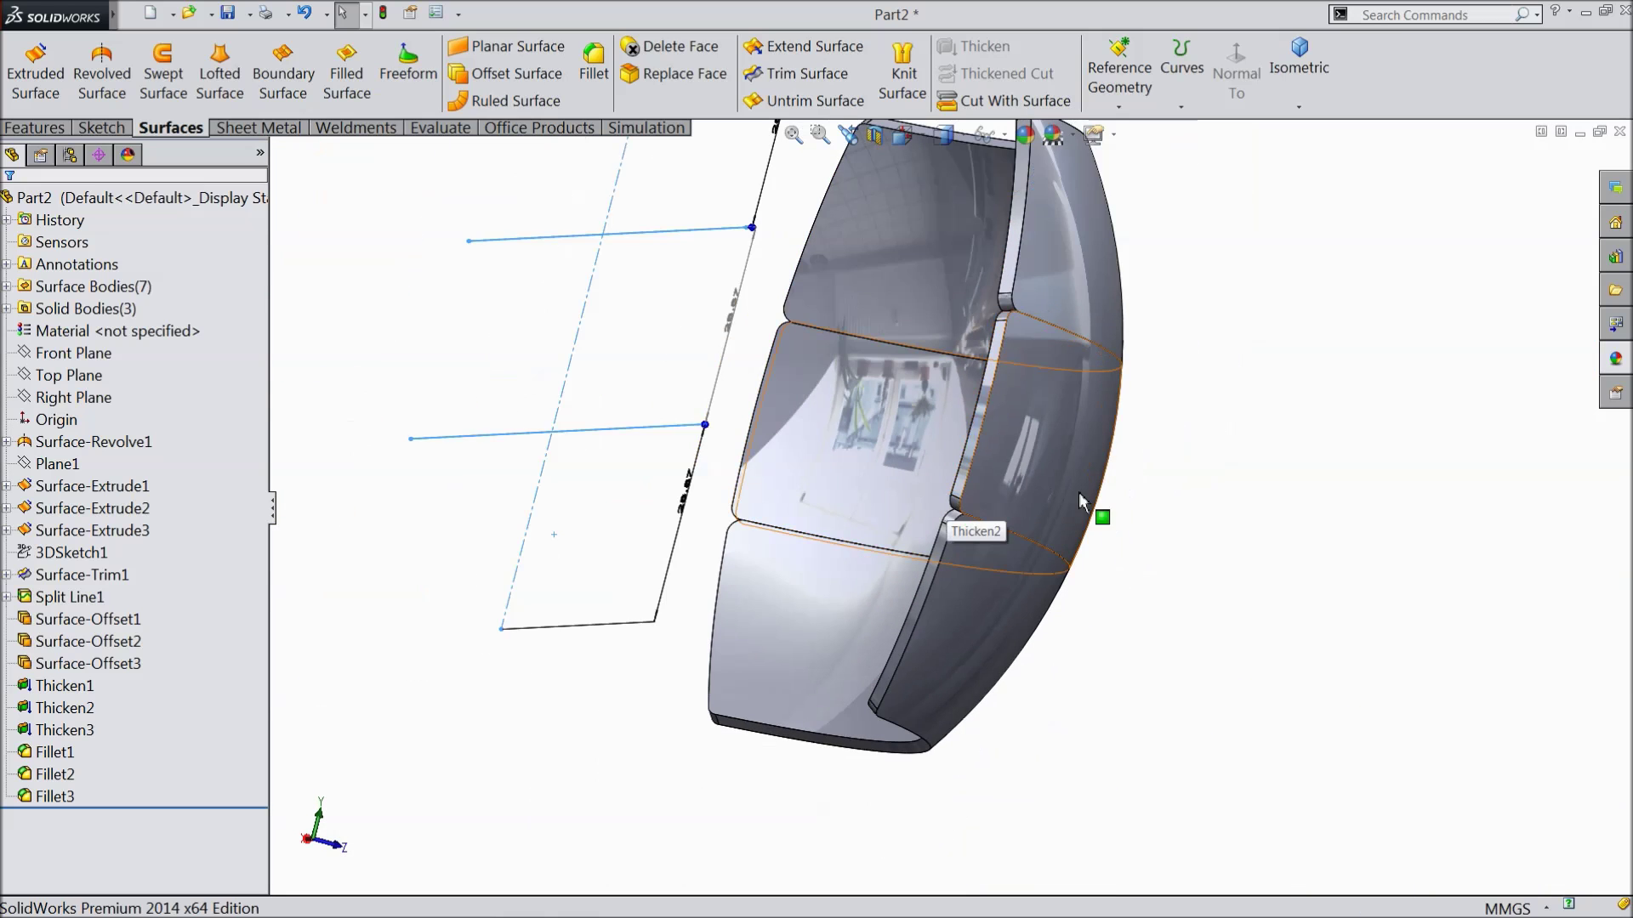
{"action": "key", "text": "ctrl+1"}
{"action": "left_click", "coordinate": [744, 493]}
{"action": "middle_click_drag", "start_coordinate": [729, 510], "coordinate": [1107, 553]}
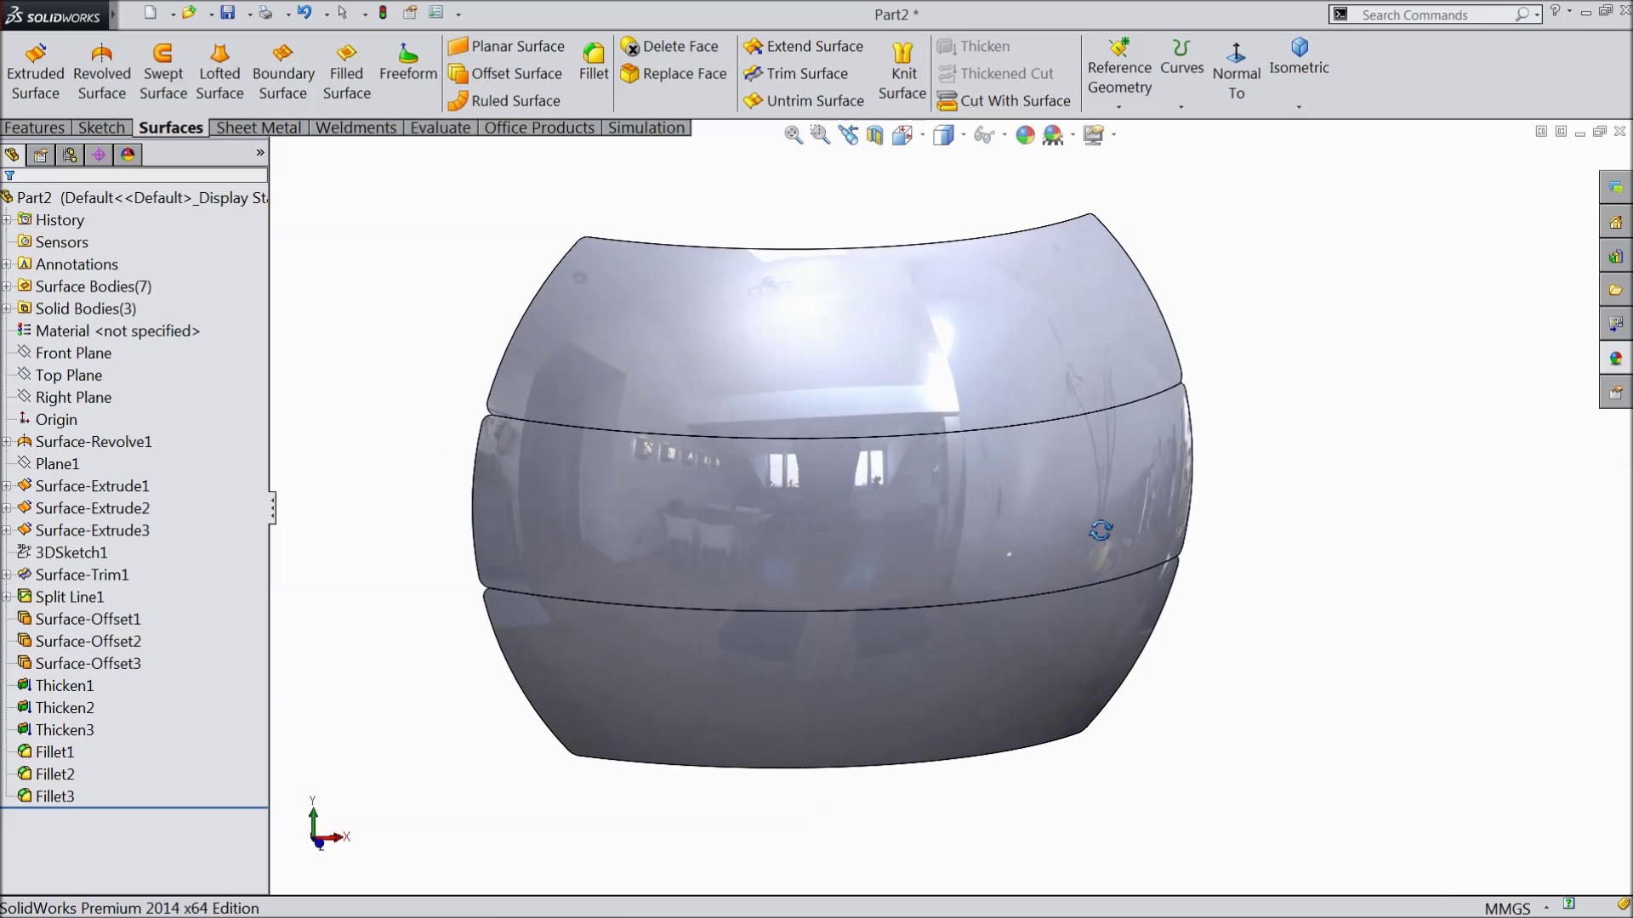
{"action": "scroll", "coordinate": [1056, 528], "scroll_direction": "down", "scroll_amount": 2}
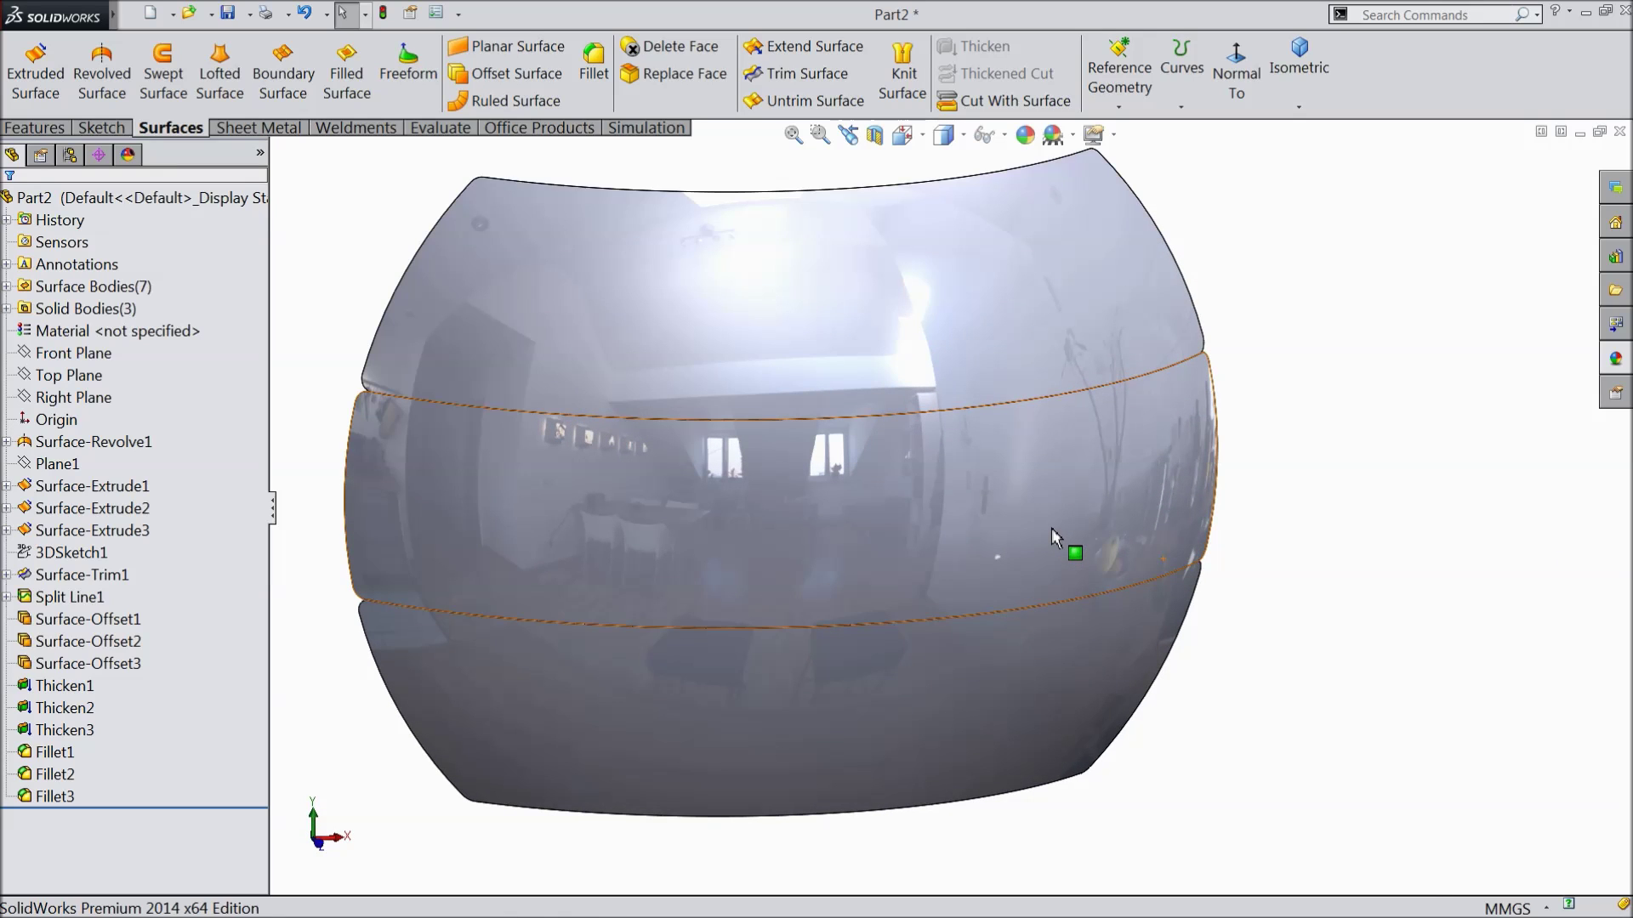
Give the middle shell band a red appearance
{"action": "left_click", "coordinate": [927, 527]}
{"action": "left_click", "coordinate": [1025, 135]}
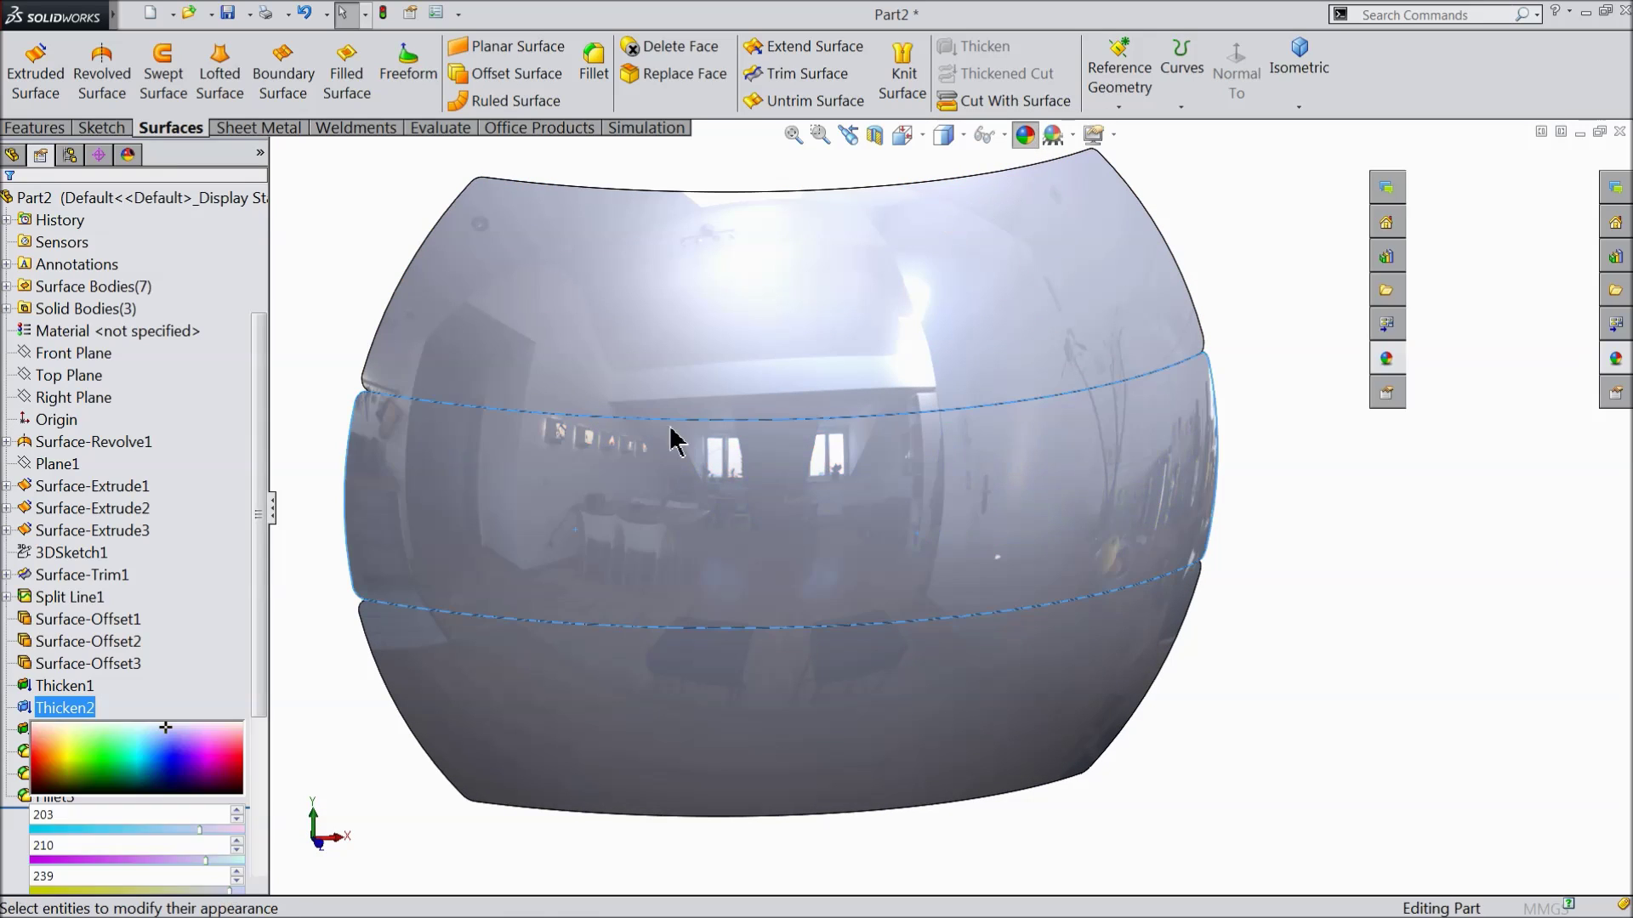
{"action": "left_click", "coordinate": [78, 636]}
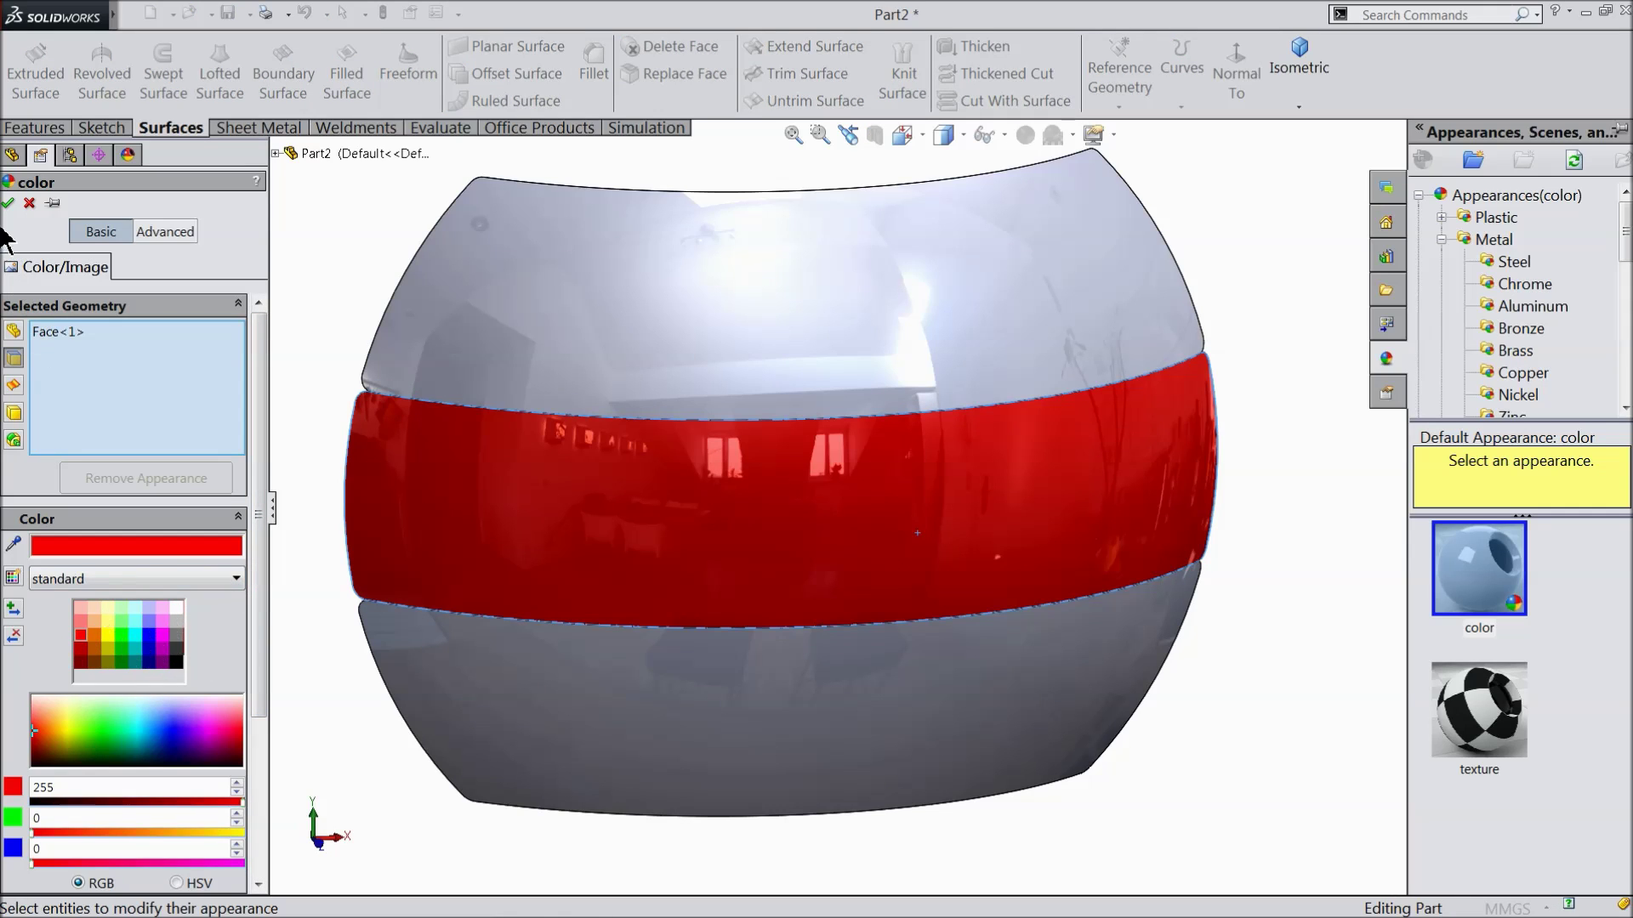
{"action": "left_click", "coordinate": [9, 202]}
Give the top and bottom shell bands a white appearance
{"action": "left_click", "coordinate": [829, 314]}
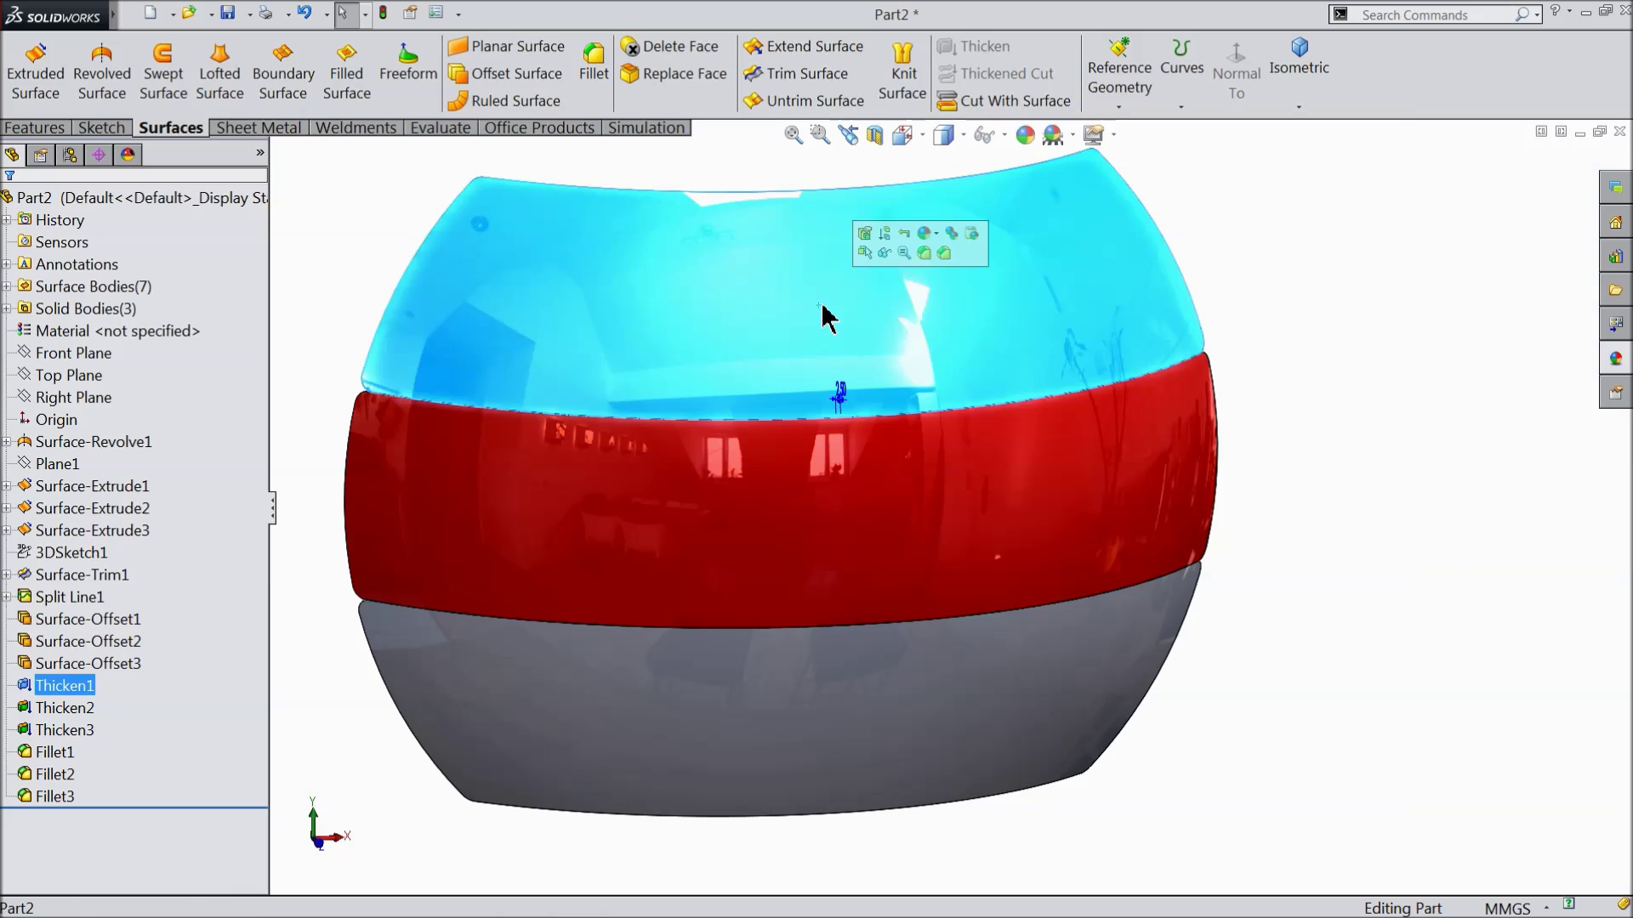
{"action": "left_click", "coordinate": [1026, 136]}
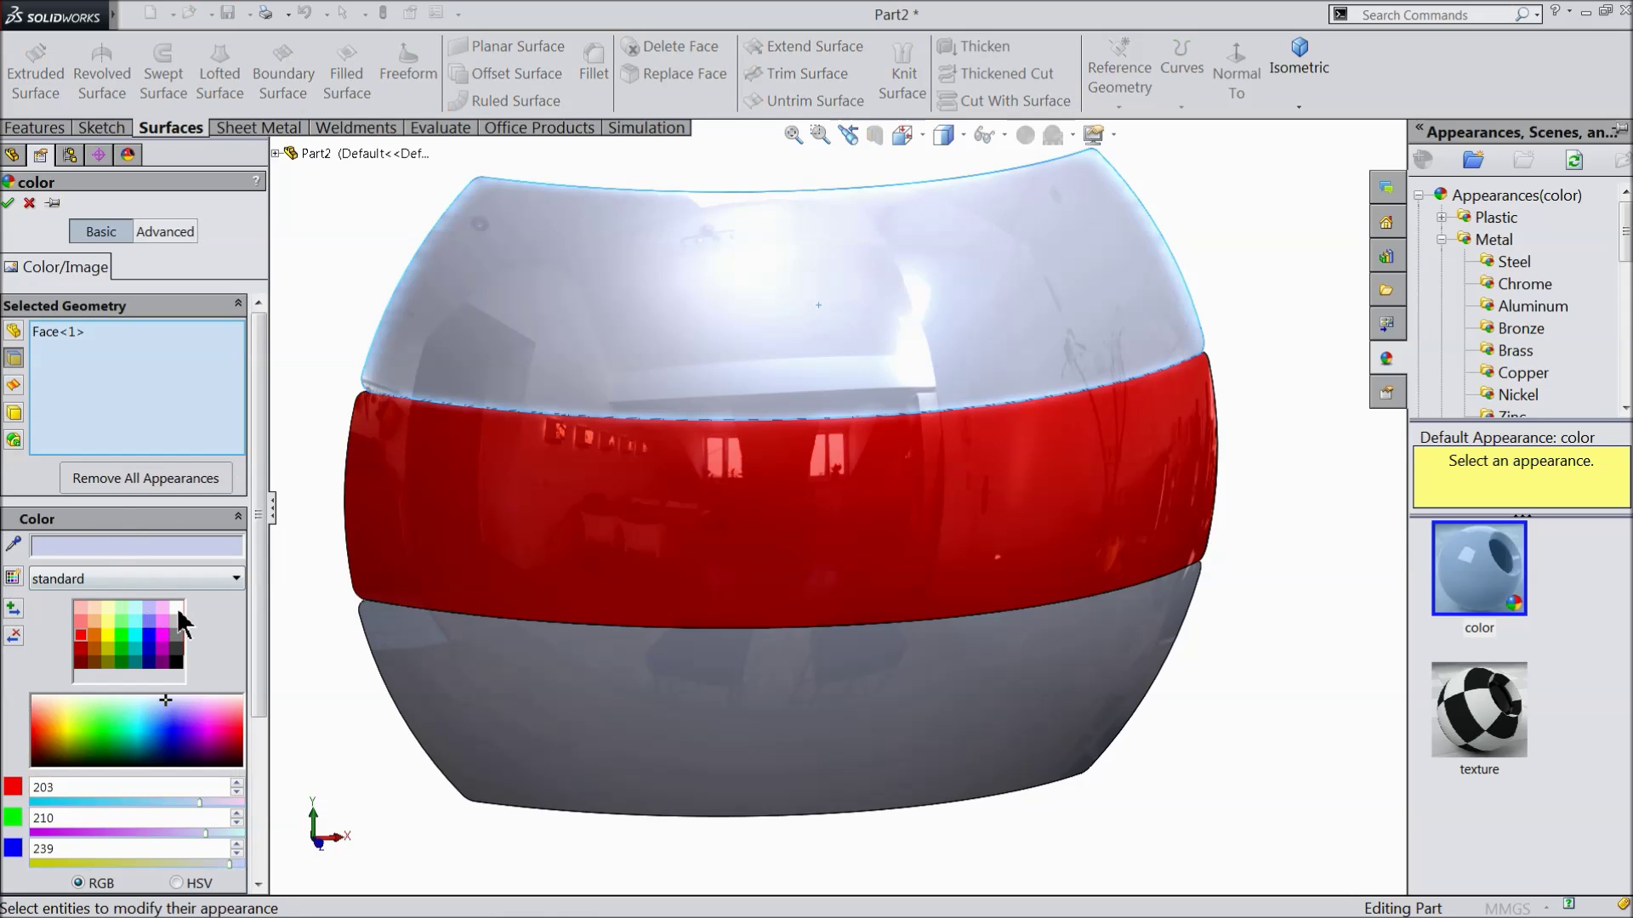
{"action": "left_click", "coordinate": [176, 607]}
{"action": "left_click", "coordinate": [667, 697]}
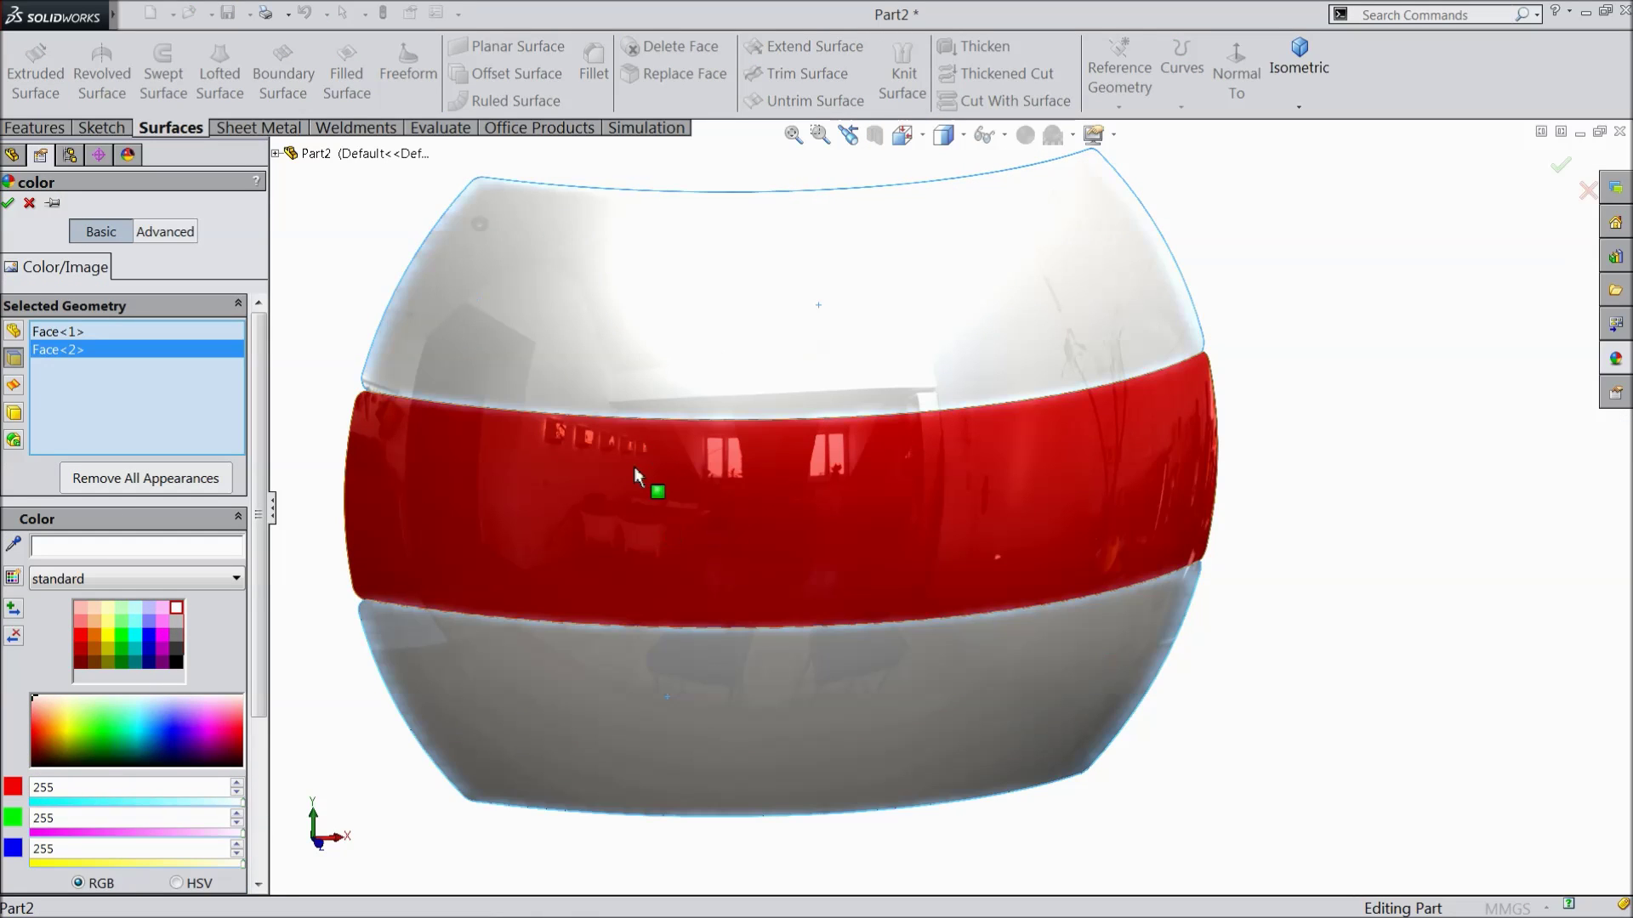
{"action": "left_click", "coordinate": [8, 204]}
{"action": "scroll", "coordinate": [845, 476], "scroll_direction": "up", "scroll_amount": 3}
{"action": "middle_click_drag", "start_coordinate": [844, 476], "coordinate": [831, 510]}
{"action": "scroll", "coordinate": [864, 532], "scroll_direction": "down", "scroll_amount": 2}
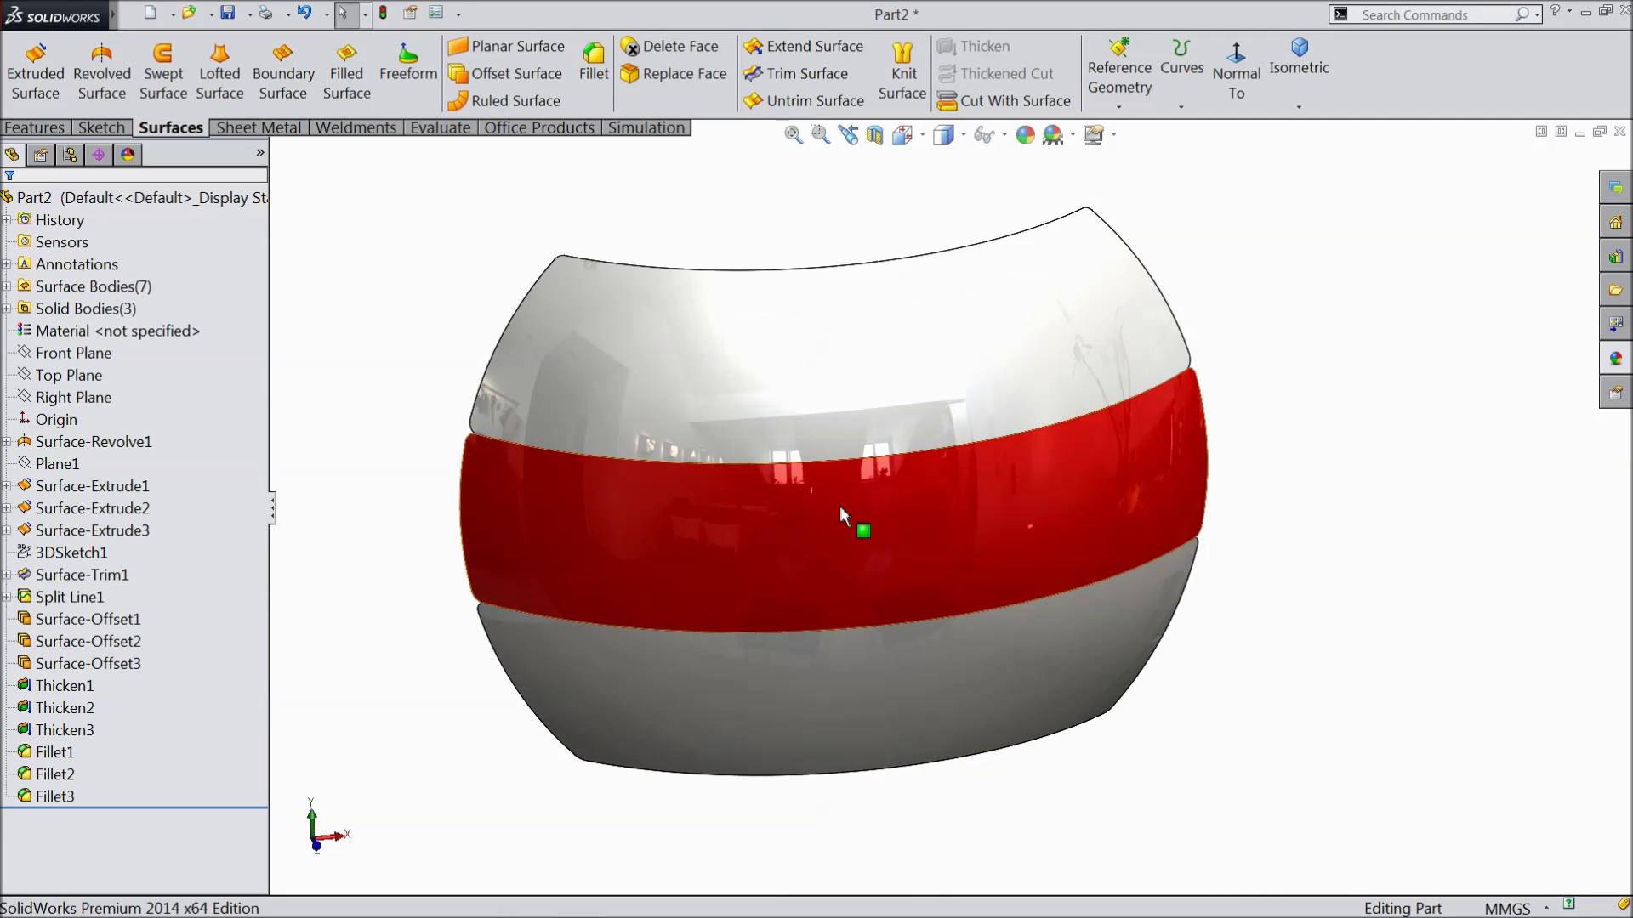
Start a face fillet between the top white band's outer face and its side face
{"action": "left_click", "coordinate": [595, 72]}
{"action": "left_click", "coordinate": [40, 342]}
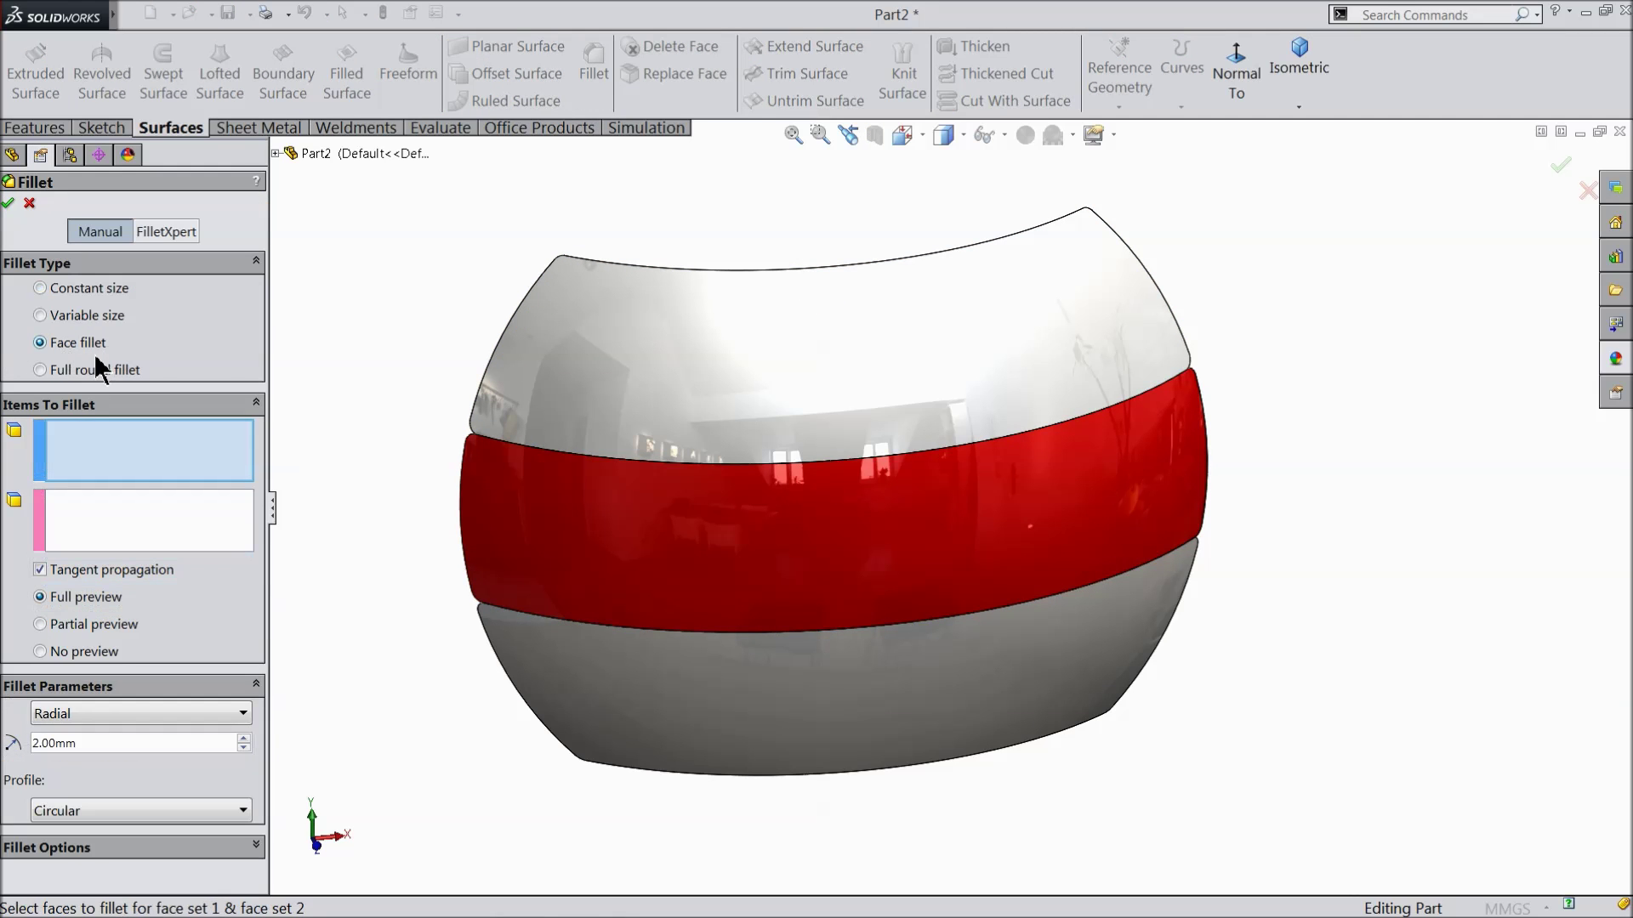
{"action": "left_click", "coordinate": [701, 367]}
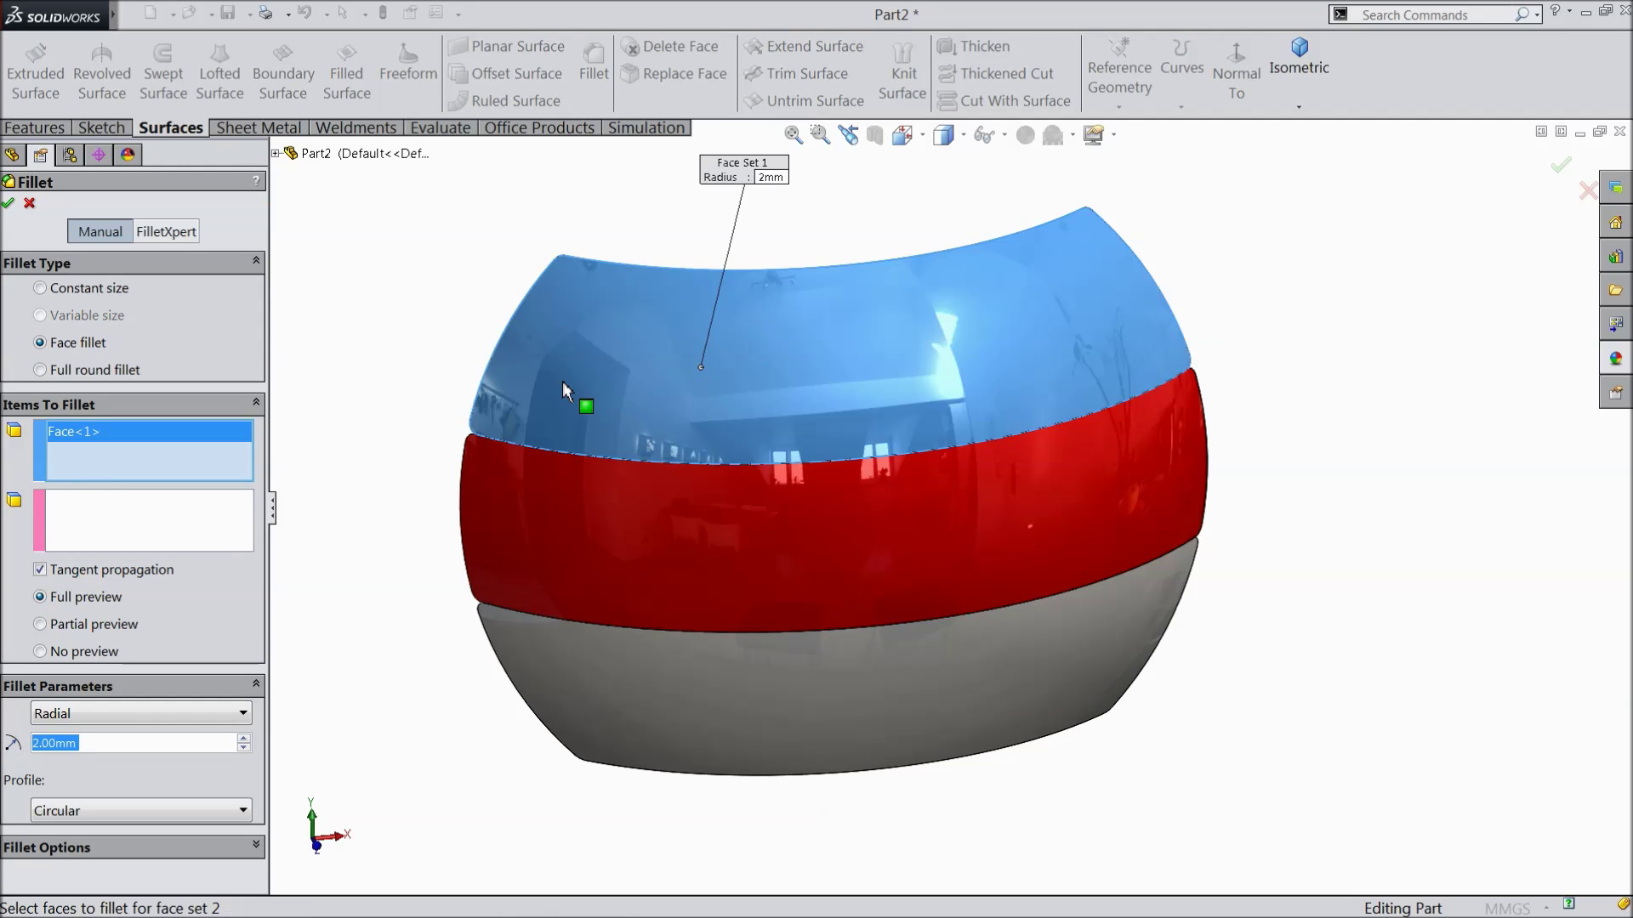
{"action": "middle_click_drag", "start_coordinate": [583, 361], "coordinate": [791, 452]}
{"action": "scroll", "coordinate": [1001, 382], "scroll_direction": "down", "scroll_amount": 5}
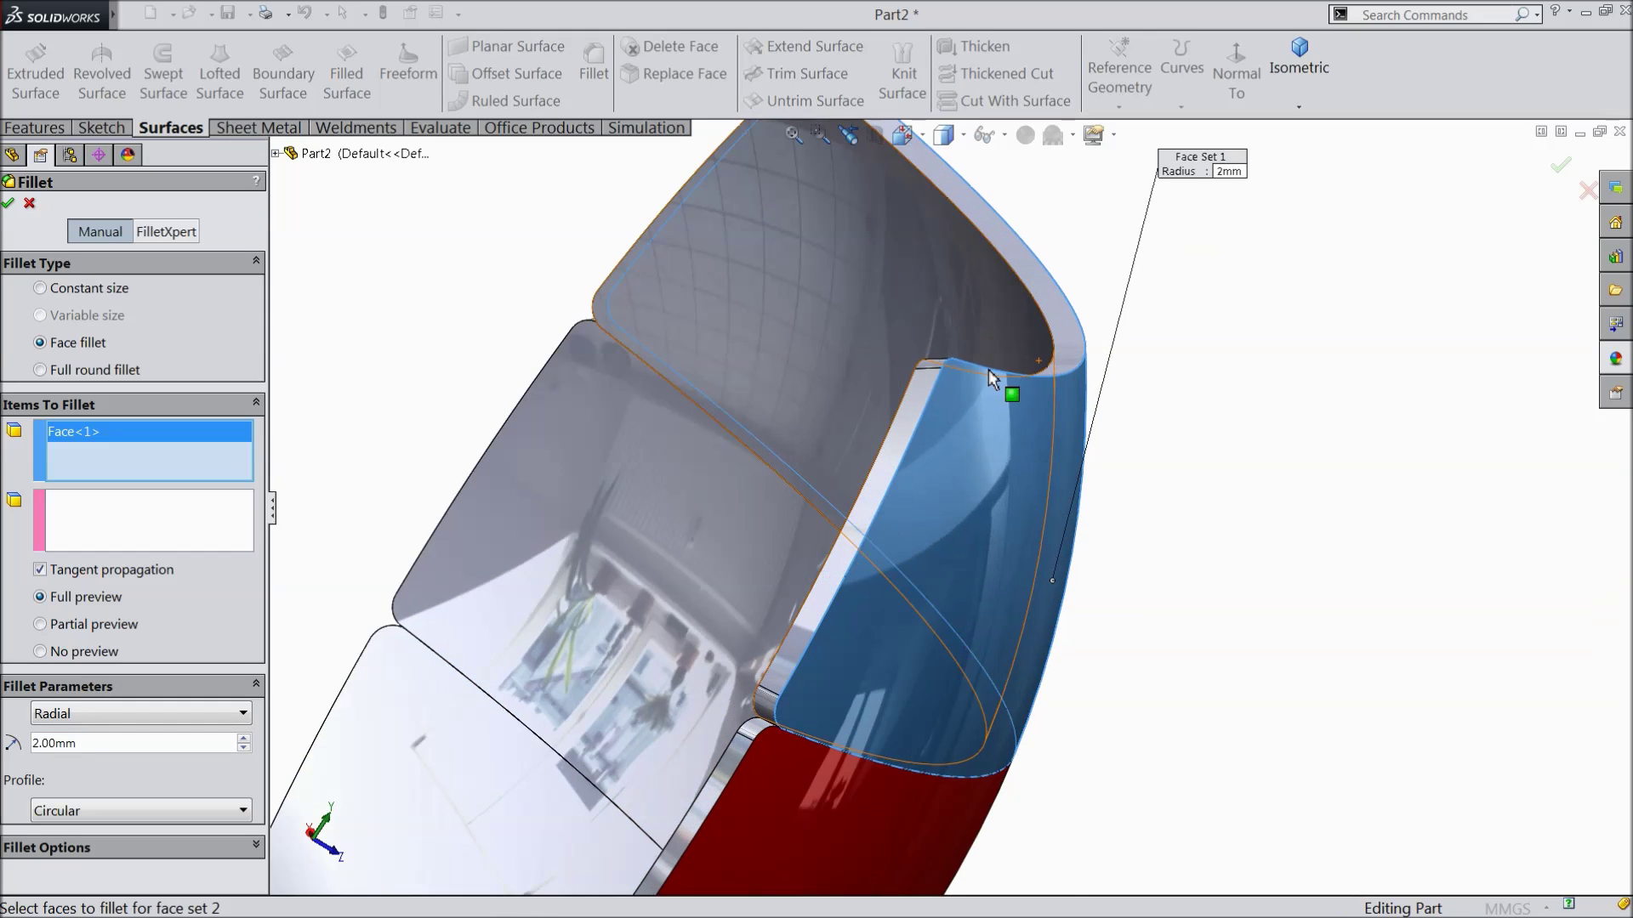
{"action": "left_click", "coordinate": [157, 513]}
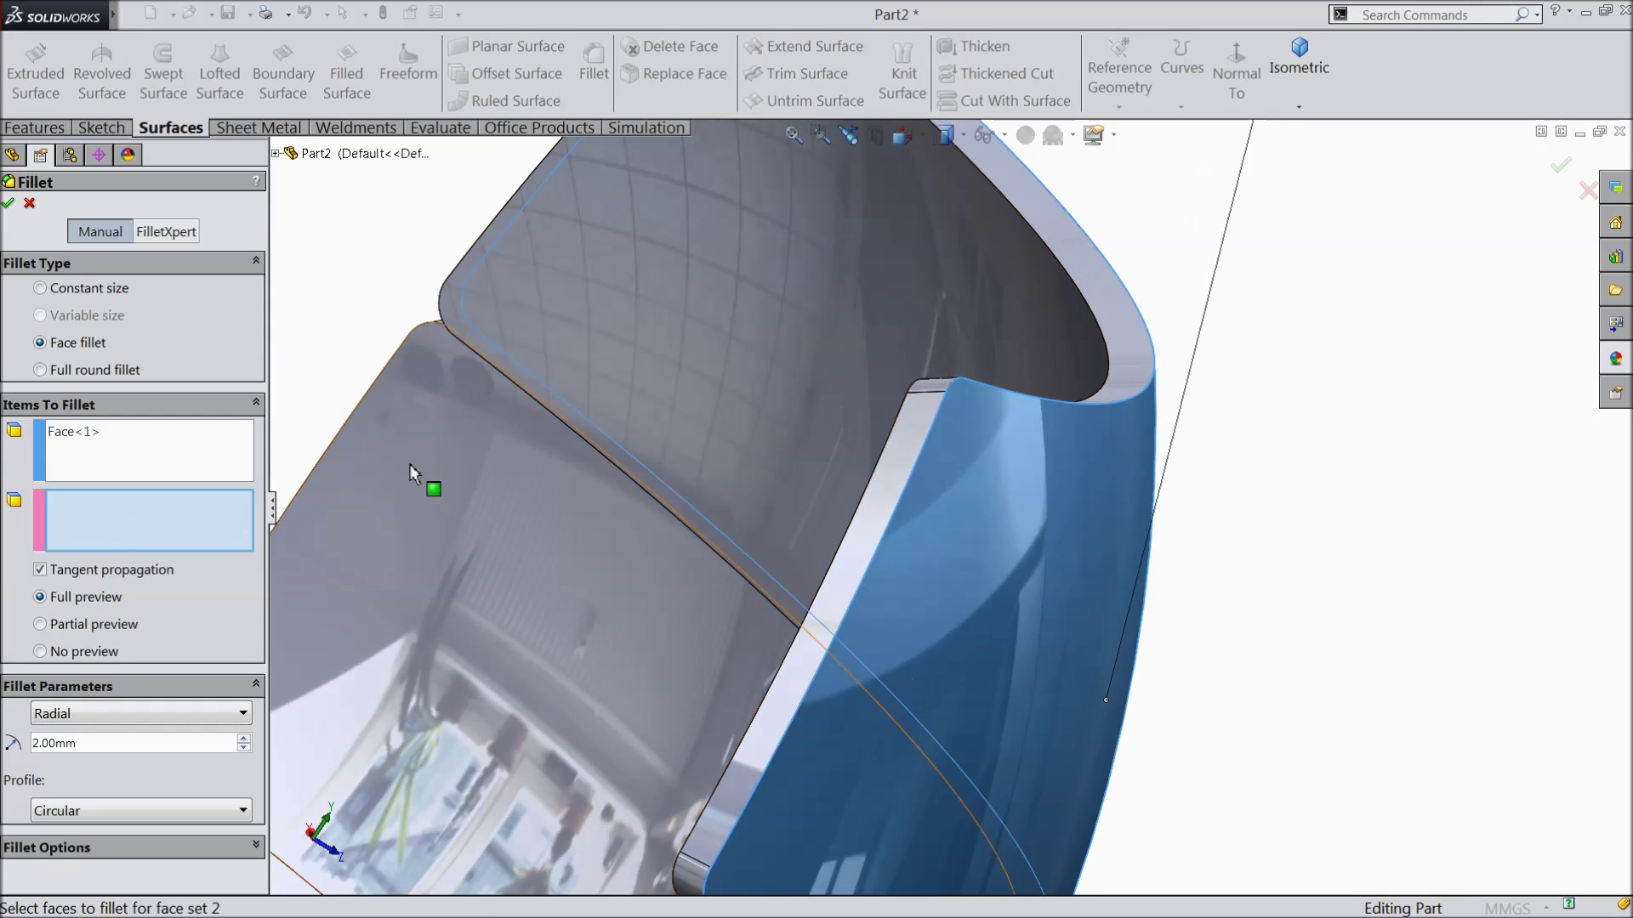
{"action": "left_click", "coordinate": [940, 381]}
{"action": "scroll", "coordinate": [941, 381], "scroll_direction": "up", "scroll_amount": 5}
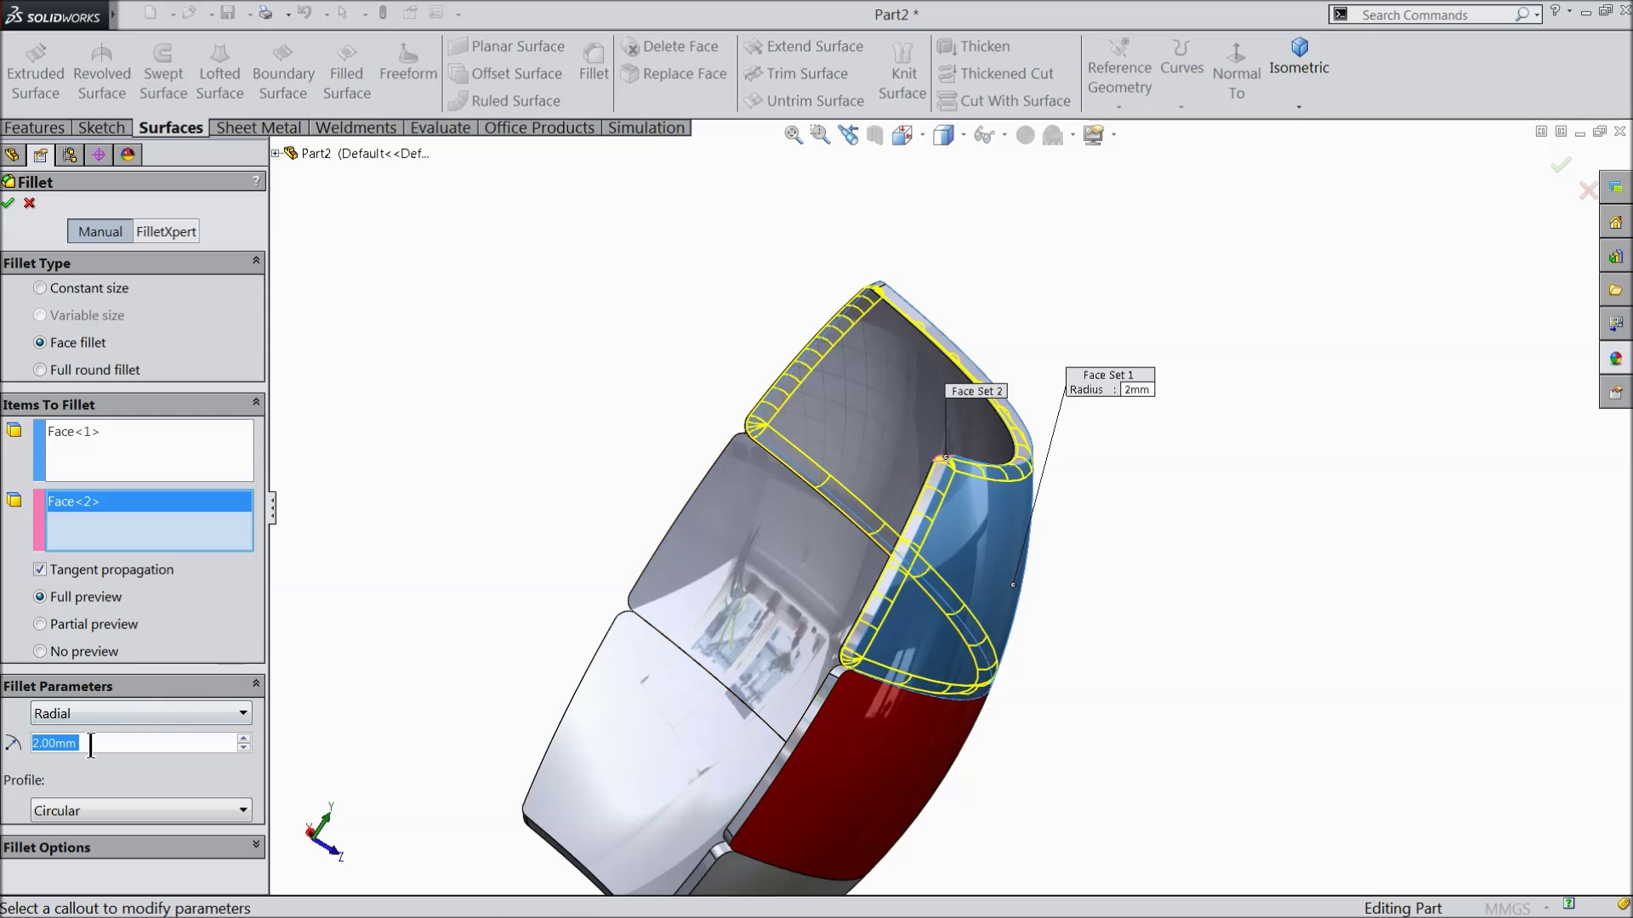
Set the face fillet radius to 1 mm and accept it as Fillet4
{"action": "type", "text": "1"}
{"action": "key", "text": "Return"}
{"action": "middle_click_drag", "start_coordinate": [609, 489], "coordinate": [549, 444]}
{"action": "scroll", "coordinate": [773, 514], "scroll_direction": "up", "scroll_amount": 3}
{"action": "middle_click_drag", "start_coordinate": [773, 514], "coordinate": [726, 459]}
{"action": "scroll", "coordinate": [793, 471], "scroll_direction": "down", "scroll_amount": 3}
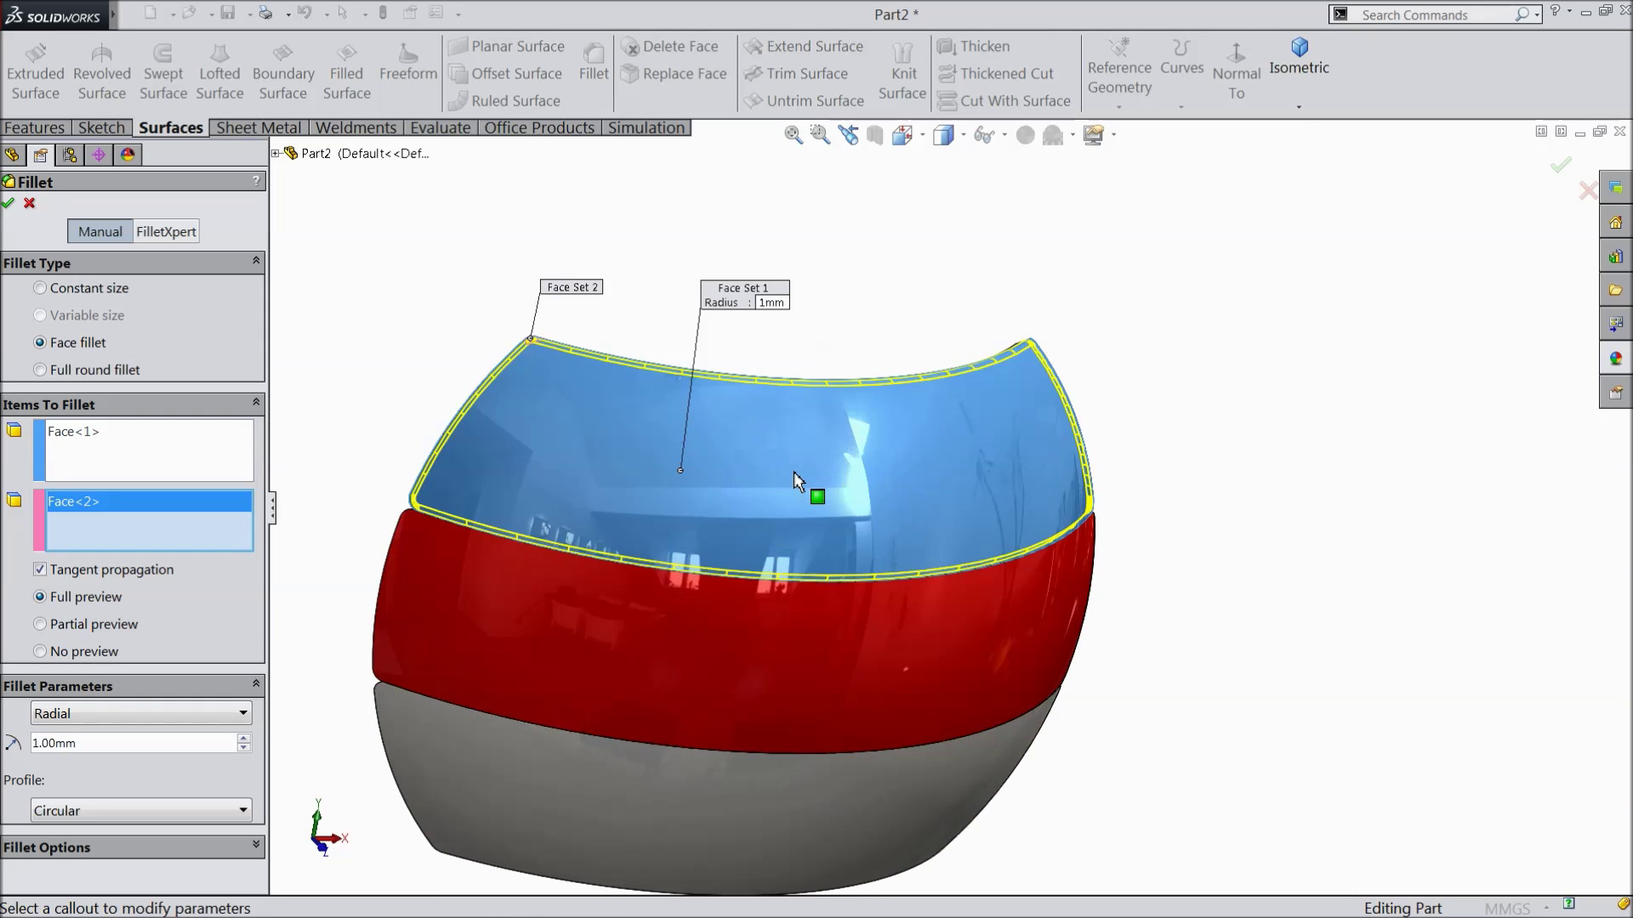
{"action": "scroll", "coordinate": [792, 472], "scroll_direction": "down", "scroll_amount": 2}
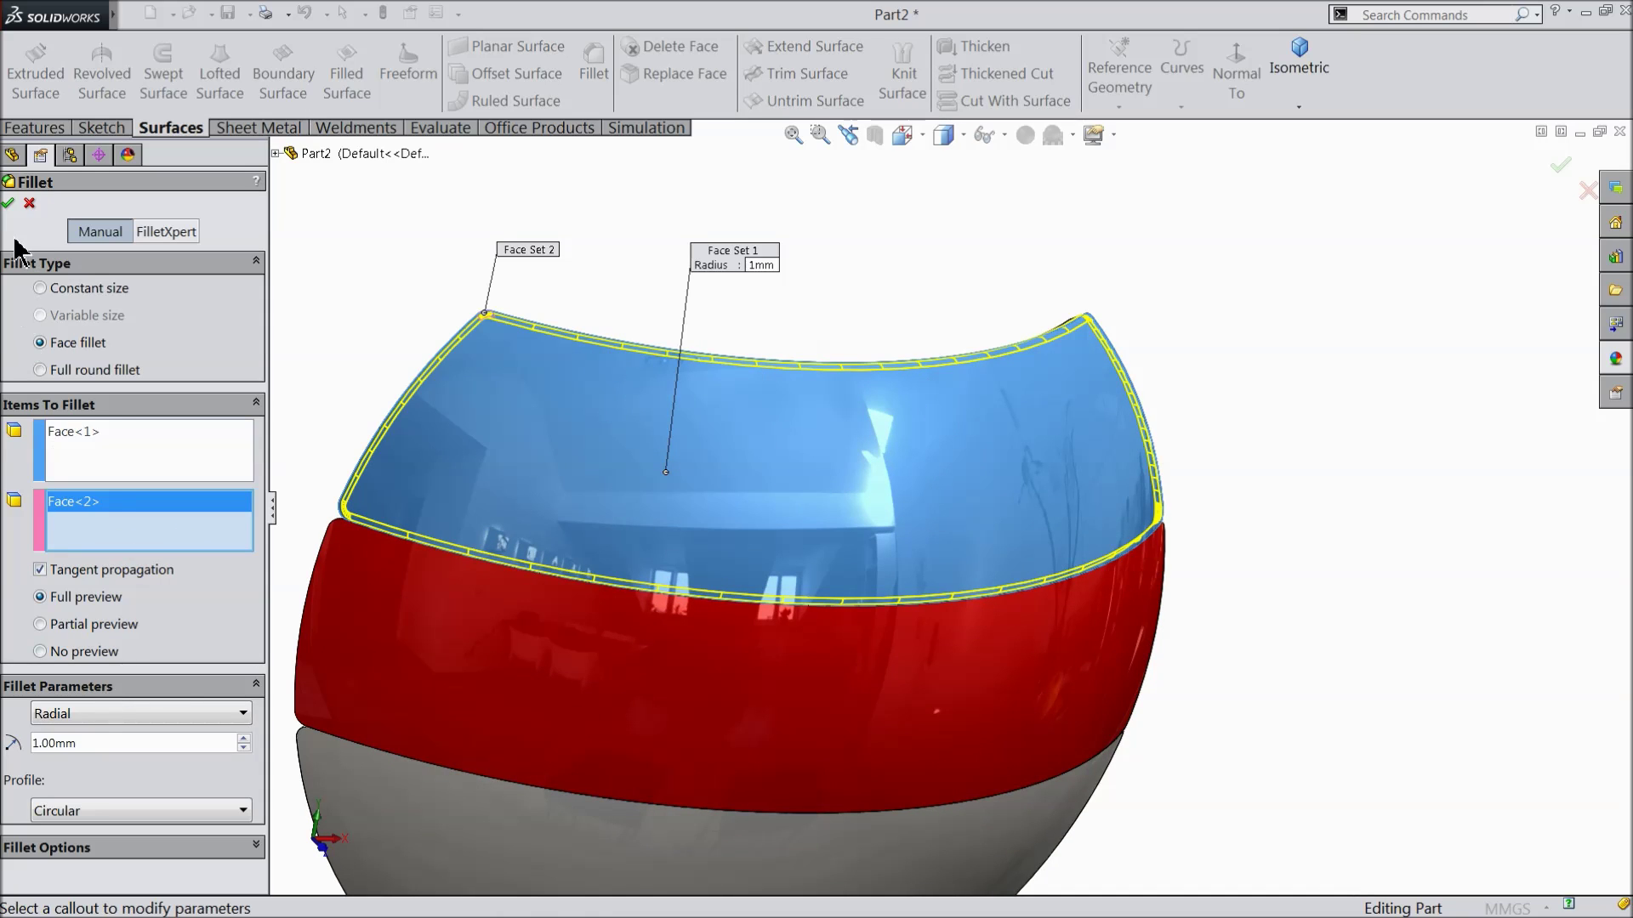
{"action": "left_click", "coordinate": [8, 204]}
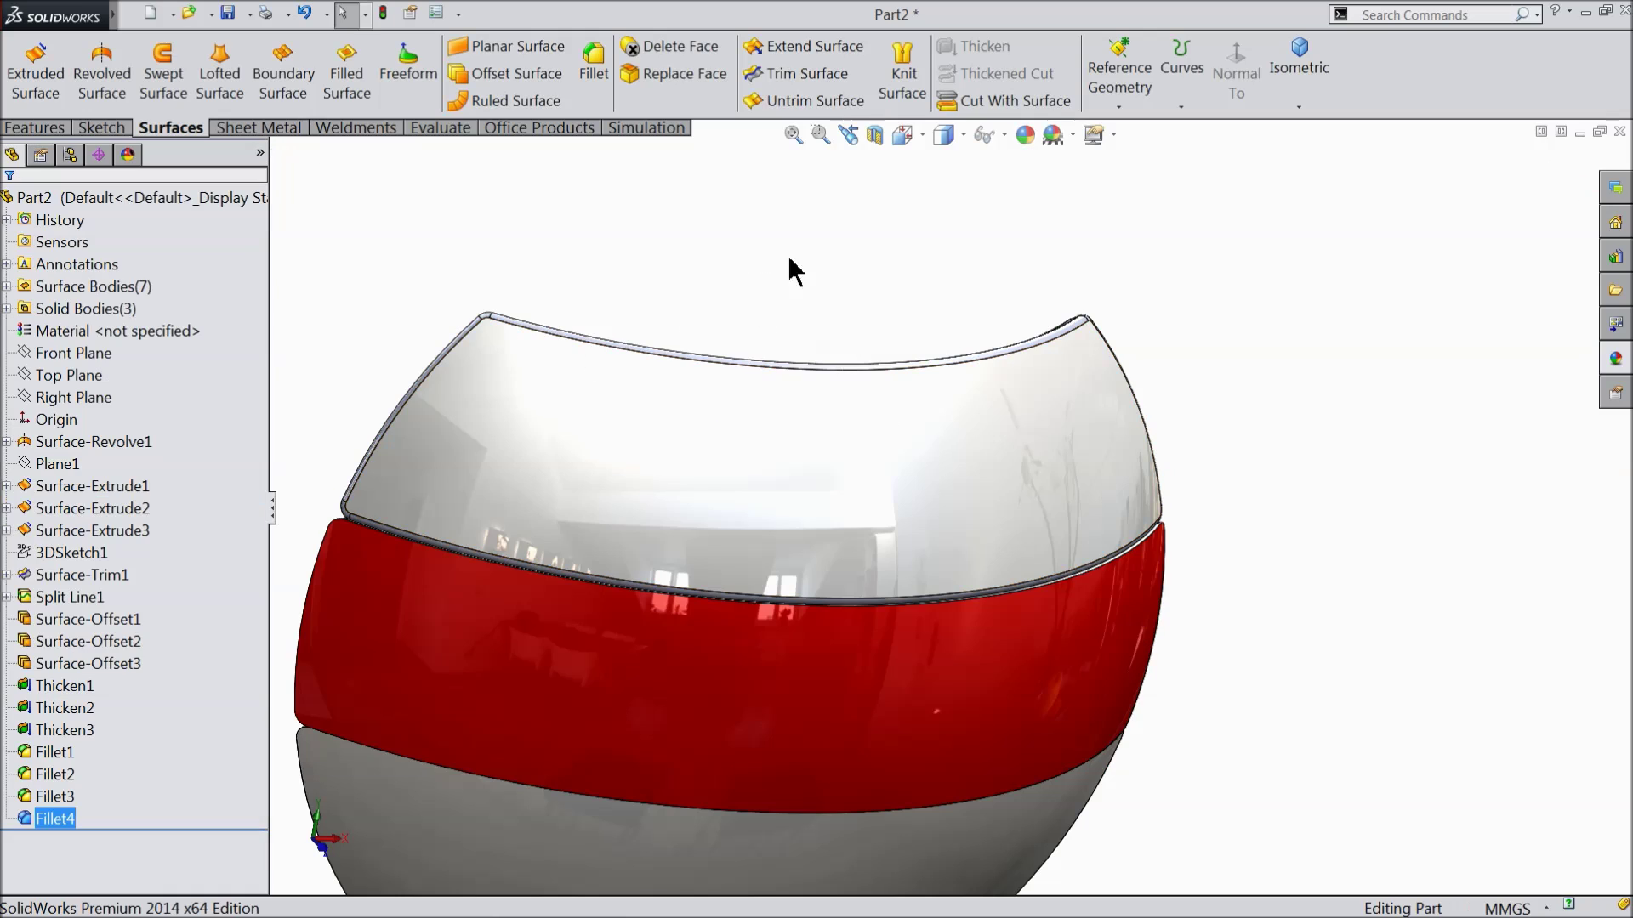
Add a 1 mm face fillet between the red band's outer face and its side face
{"action": "left_click", "coordinate": [593, 75]}
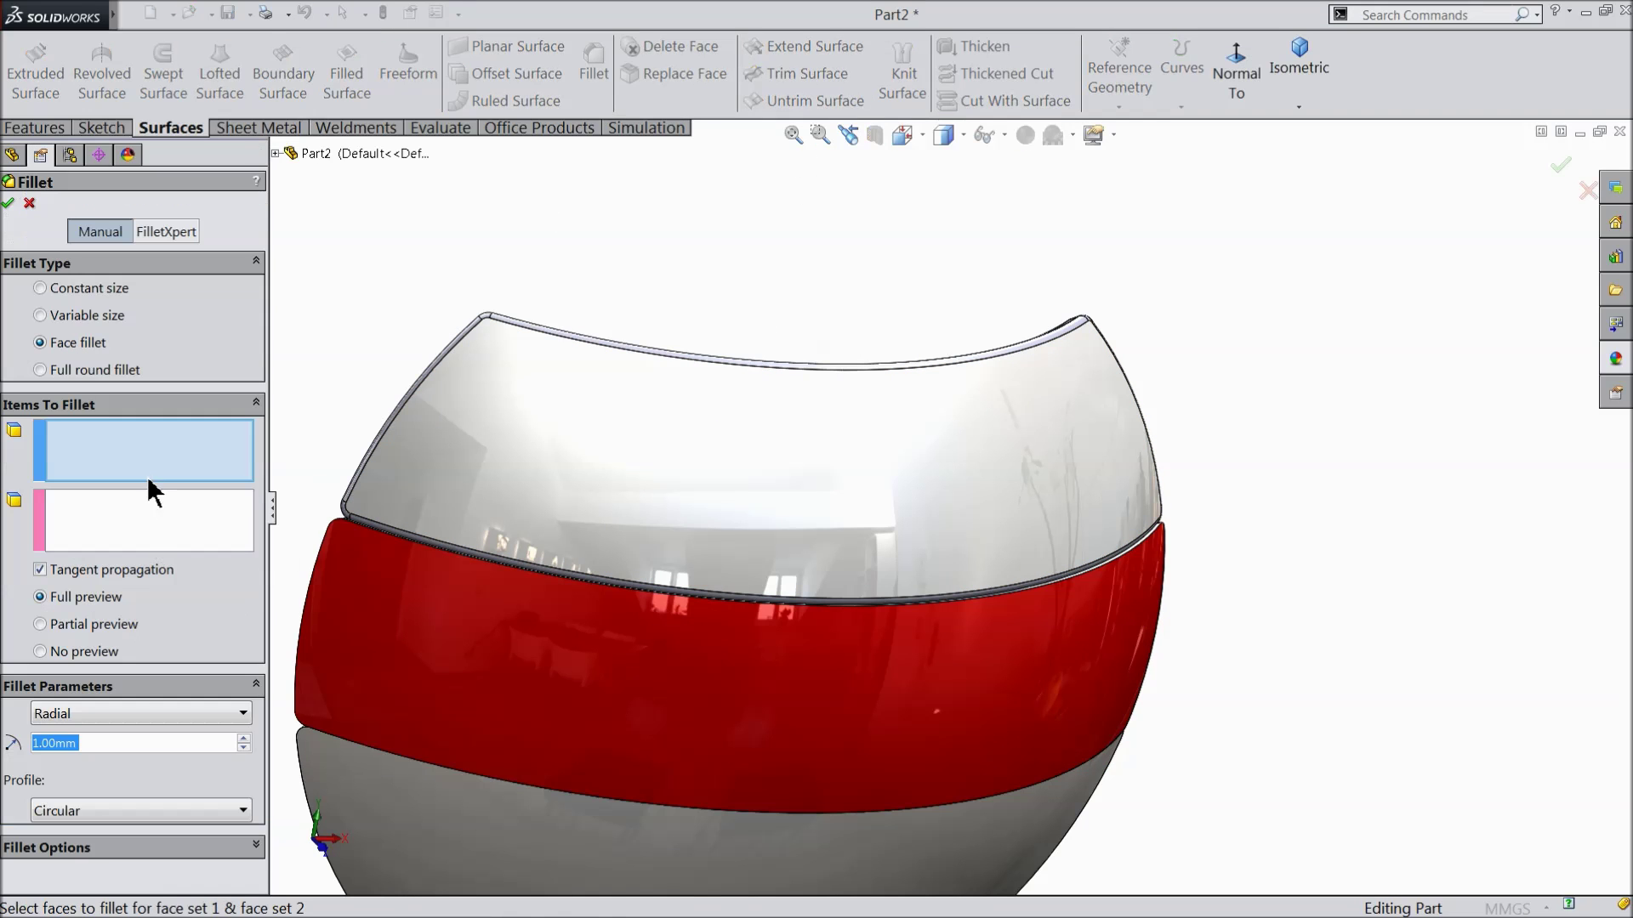
{"action": "left_click", "coordinate": [547, 665]}
{"action": "middle_click_drag", "start_coordinate": [405, 554], "coordinate": [464, 622]}
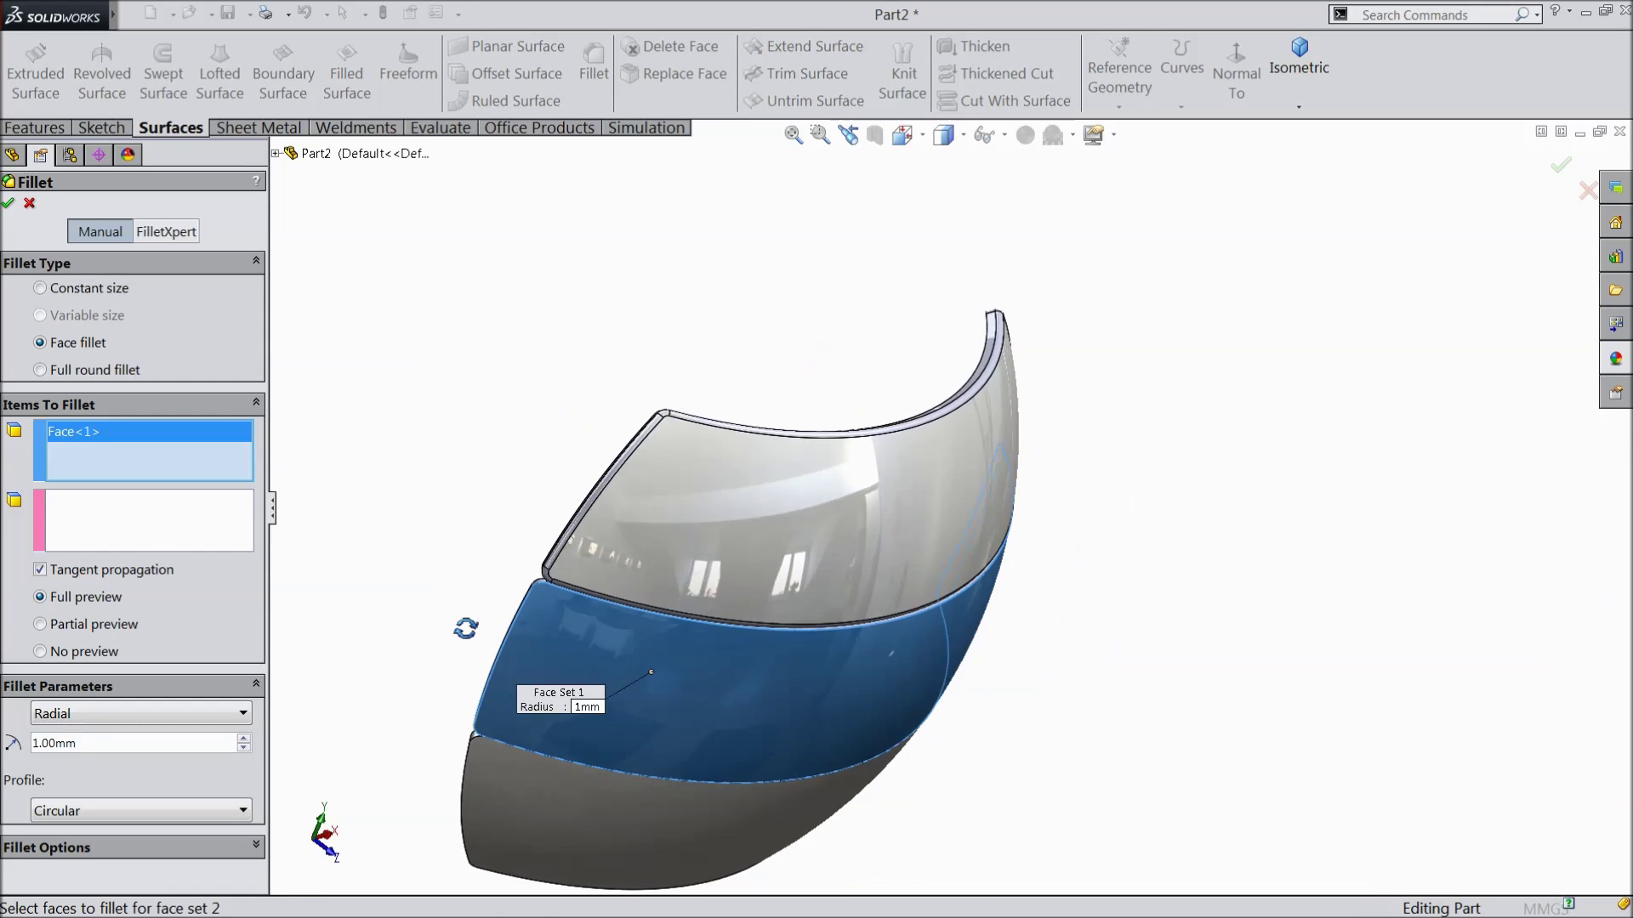
{"action": "scroll", "coordinate": [558, 674], "scroll_direction": "down", "scroll_amount": 6}
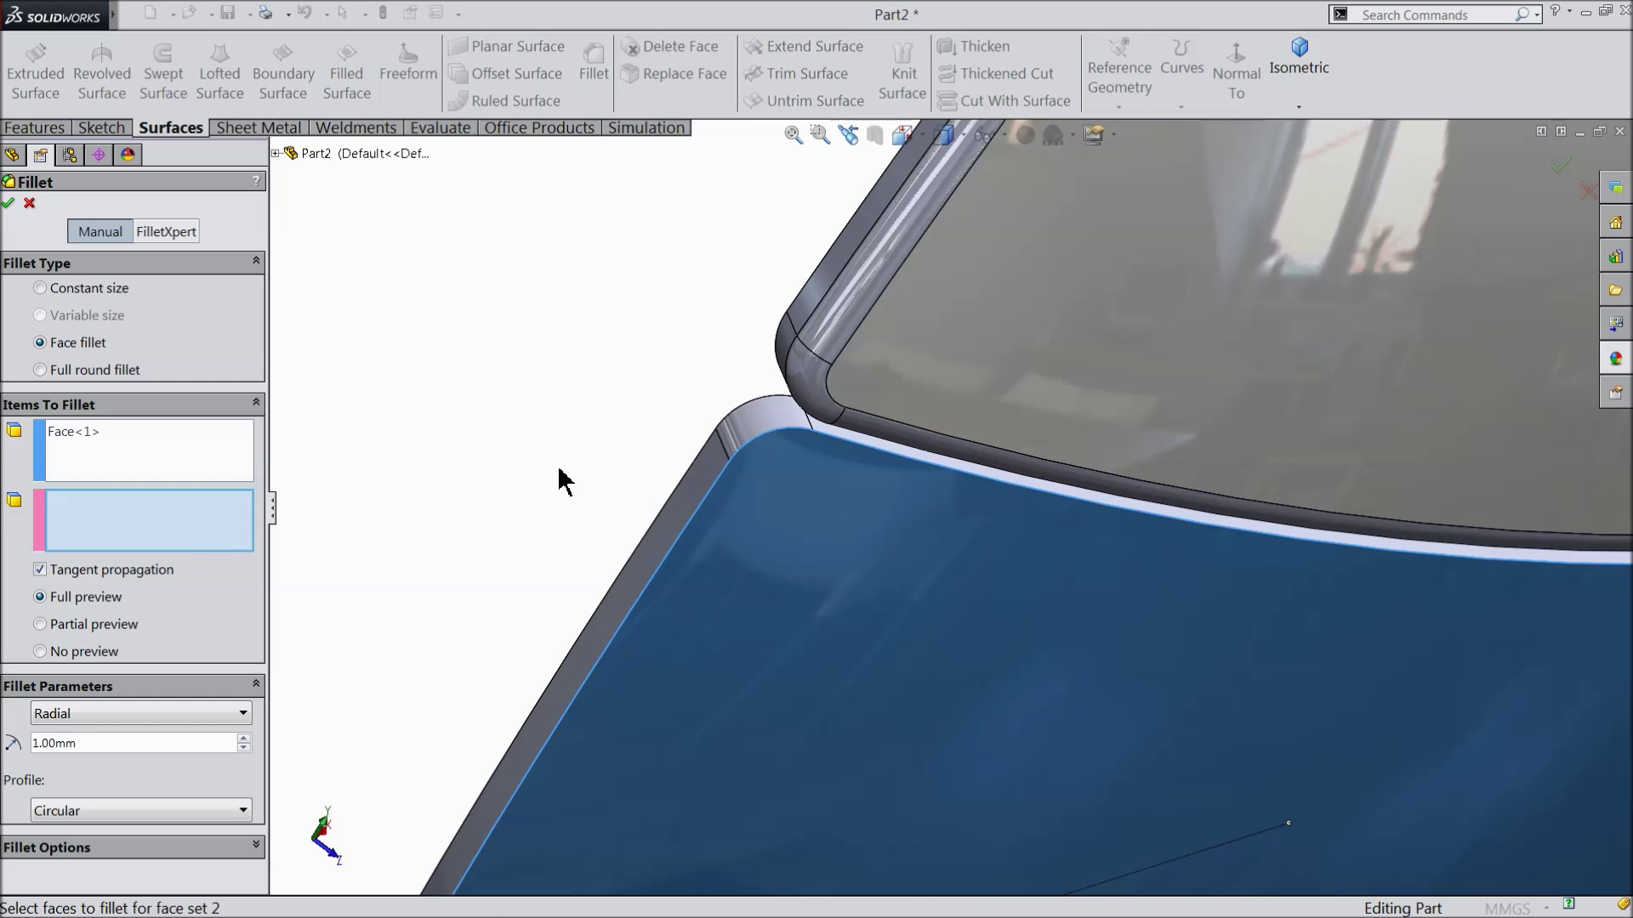
{"action": "left_click", "coordinate": [784, 424]}
{"action": "scroll", "coordinate": [784, 423], "scroll_direction": "up", "scroll_amount": 6}
{"action": "middle_click_drag", "start_coordinate": [1207, 646], "coordinate": [1225, 525]}
{"action": "scroll", "coordinate": [972, 501], "scroll_direction": "down", "scroll_amount": 4}
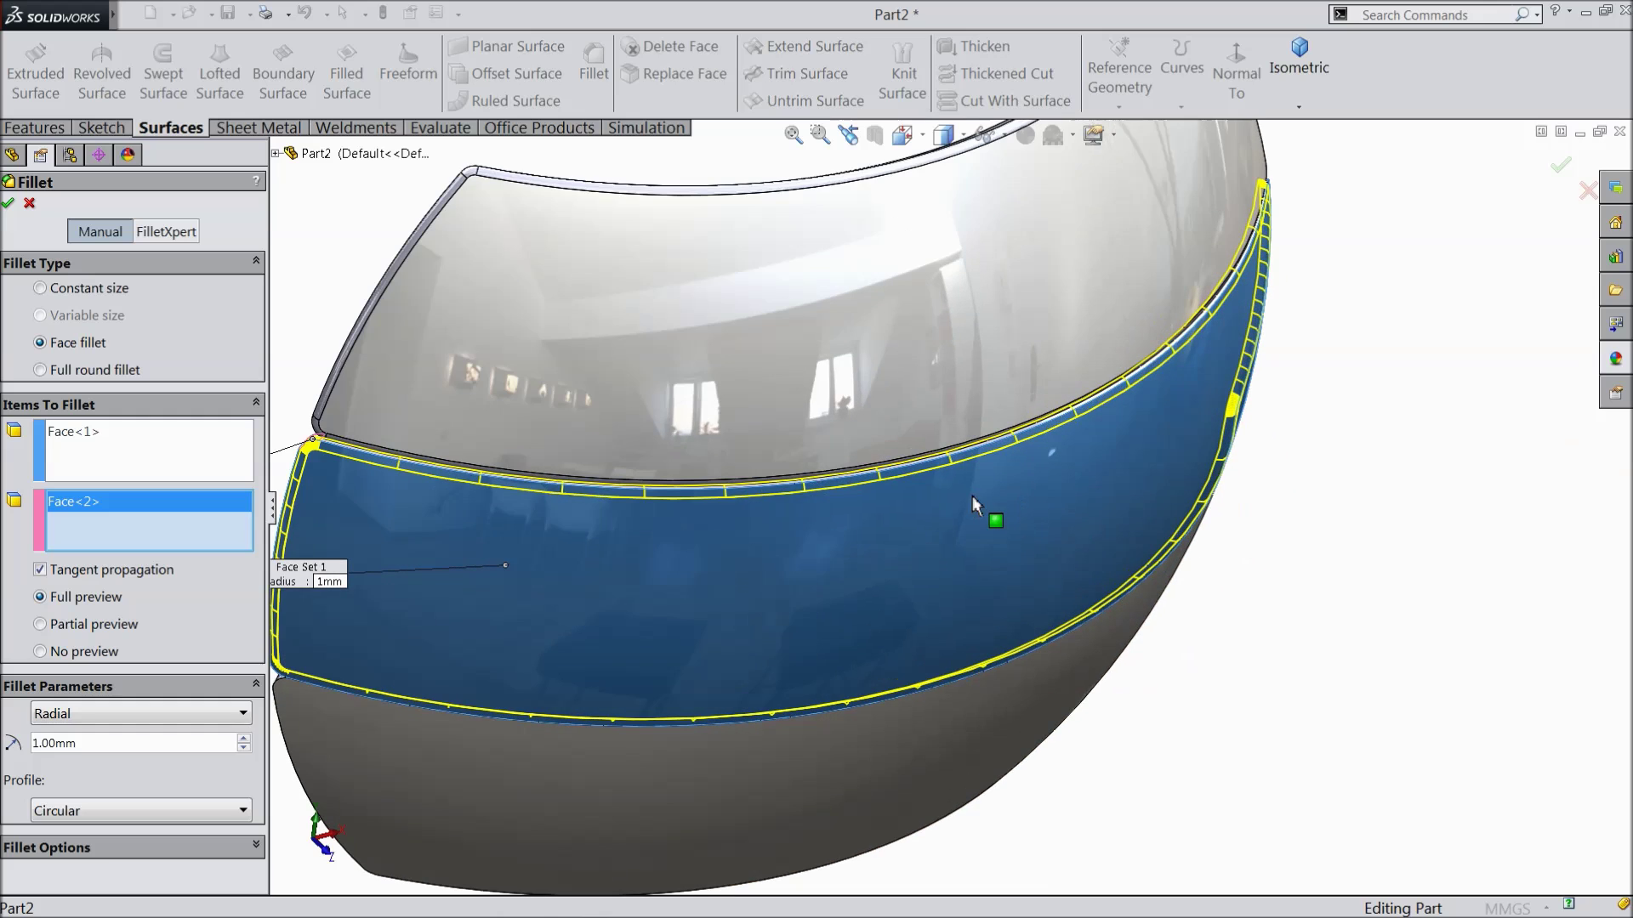
{"action": "left_click", "coordinate": [8, 205]}
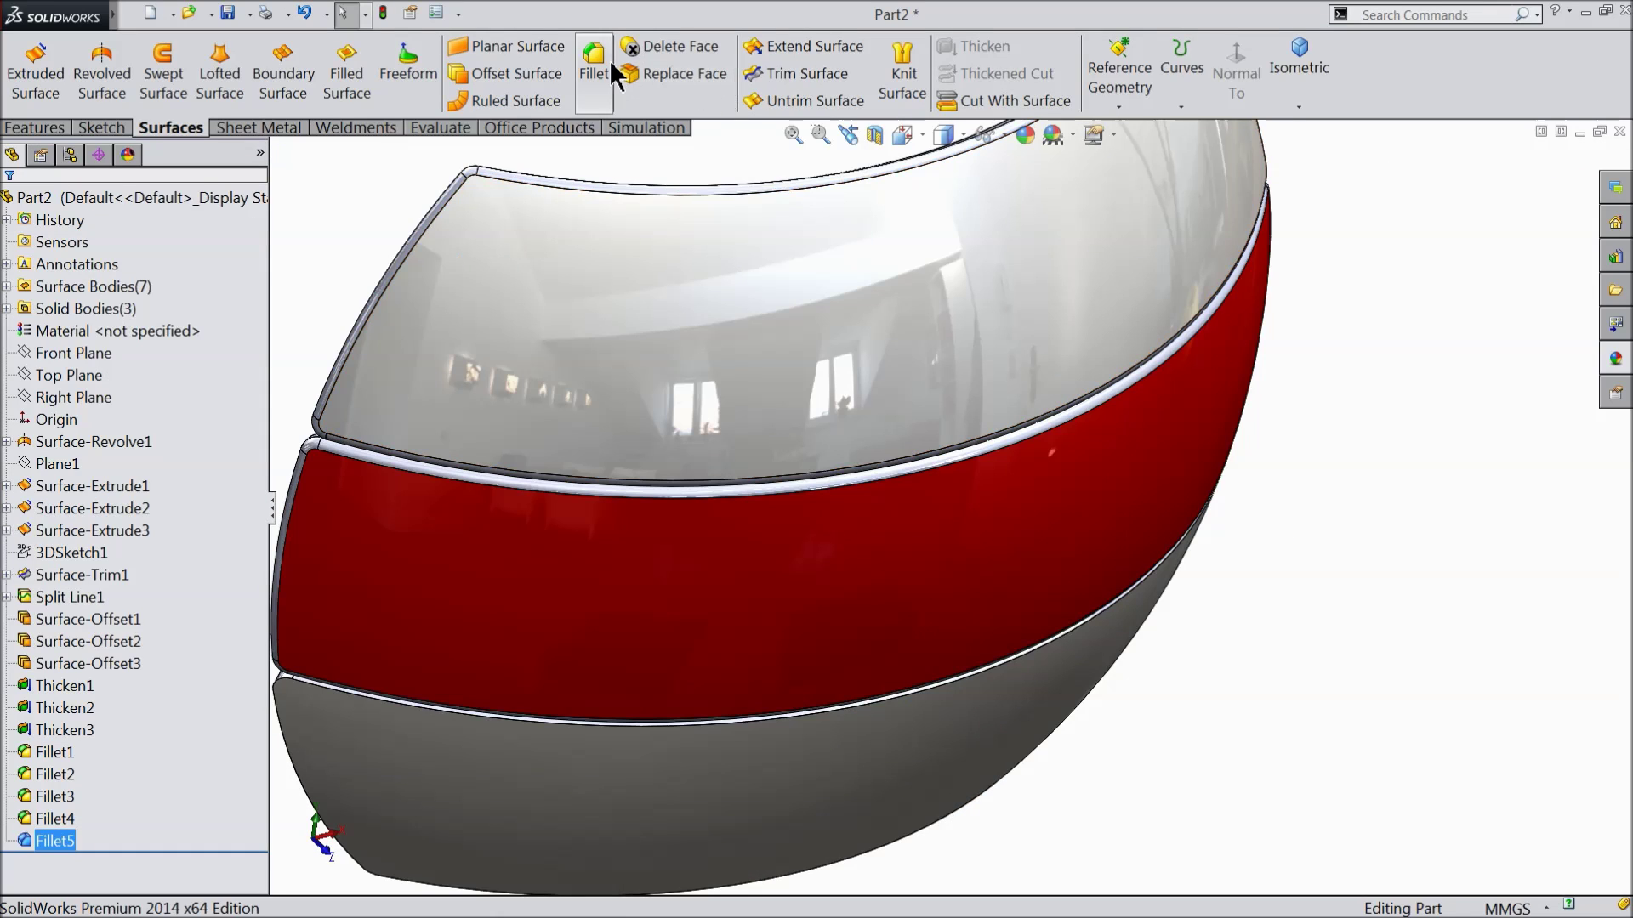
Add a 1 mm face fillet between the bottom band's outer face and its side face
{"action": "left_click", "coordinate": [593, 67]}
{"action": "left_click", "coordinate": [415, 760]}
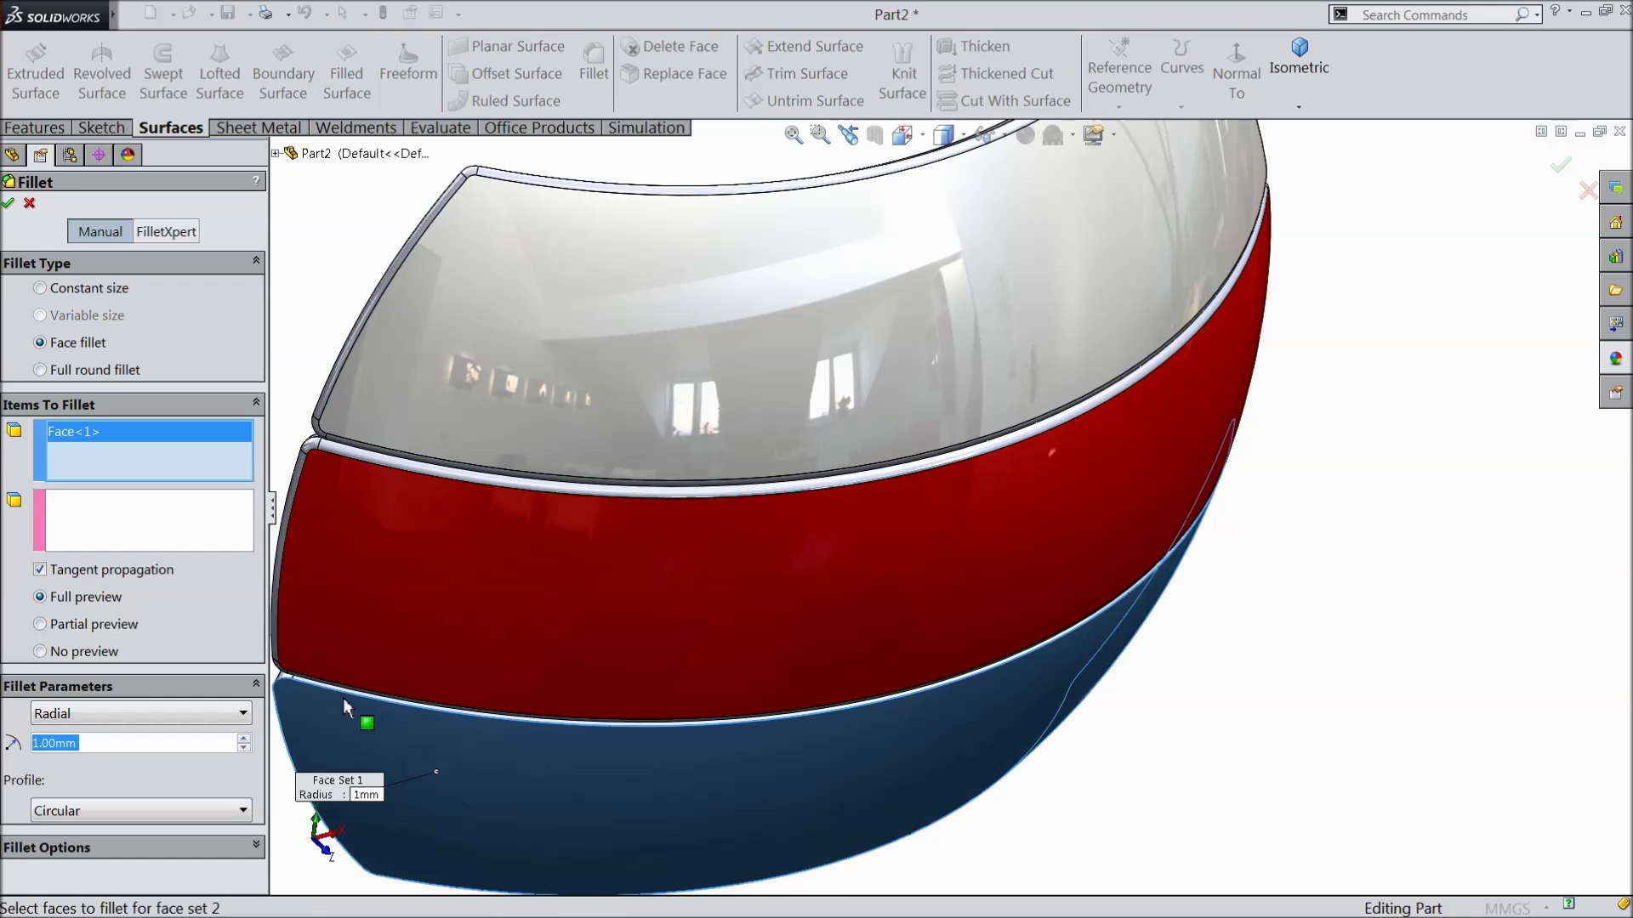
{"action": "scroll", "coordinate": [429, 680], "scroll_direction": "down", "scroll_amount": 4}
{"action": "left_click", "coordinate": [140, 537]}
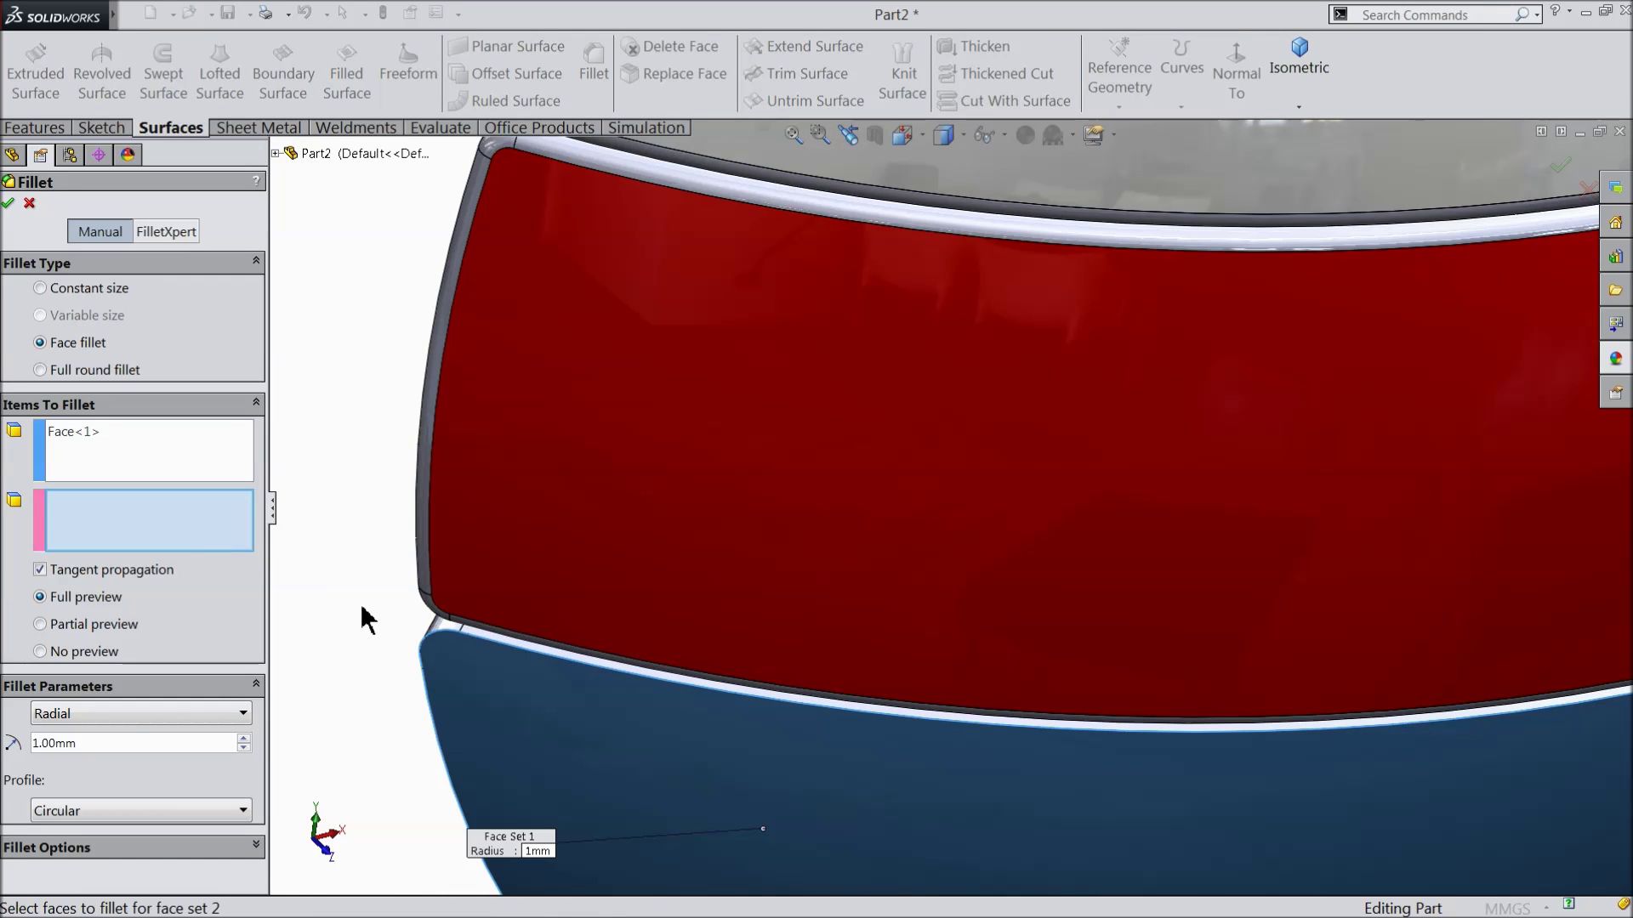
{"action": "left_click", "coordinate": [443, 636]}
{"action": "scroll", "coordinate": [476, 661], "scroll_direction": "up", "scroll_amount": 6}
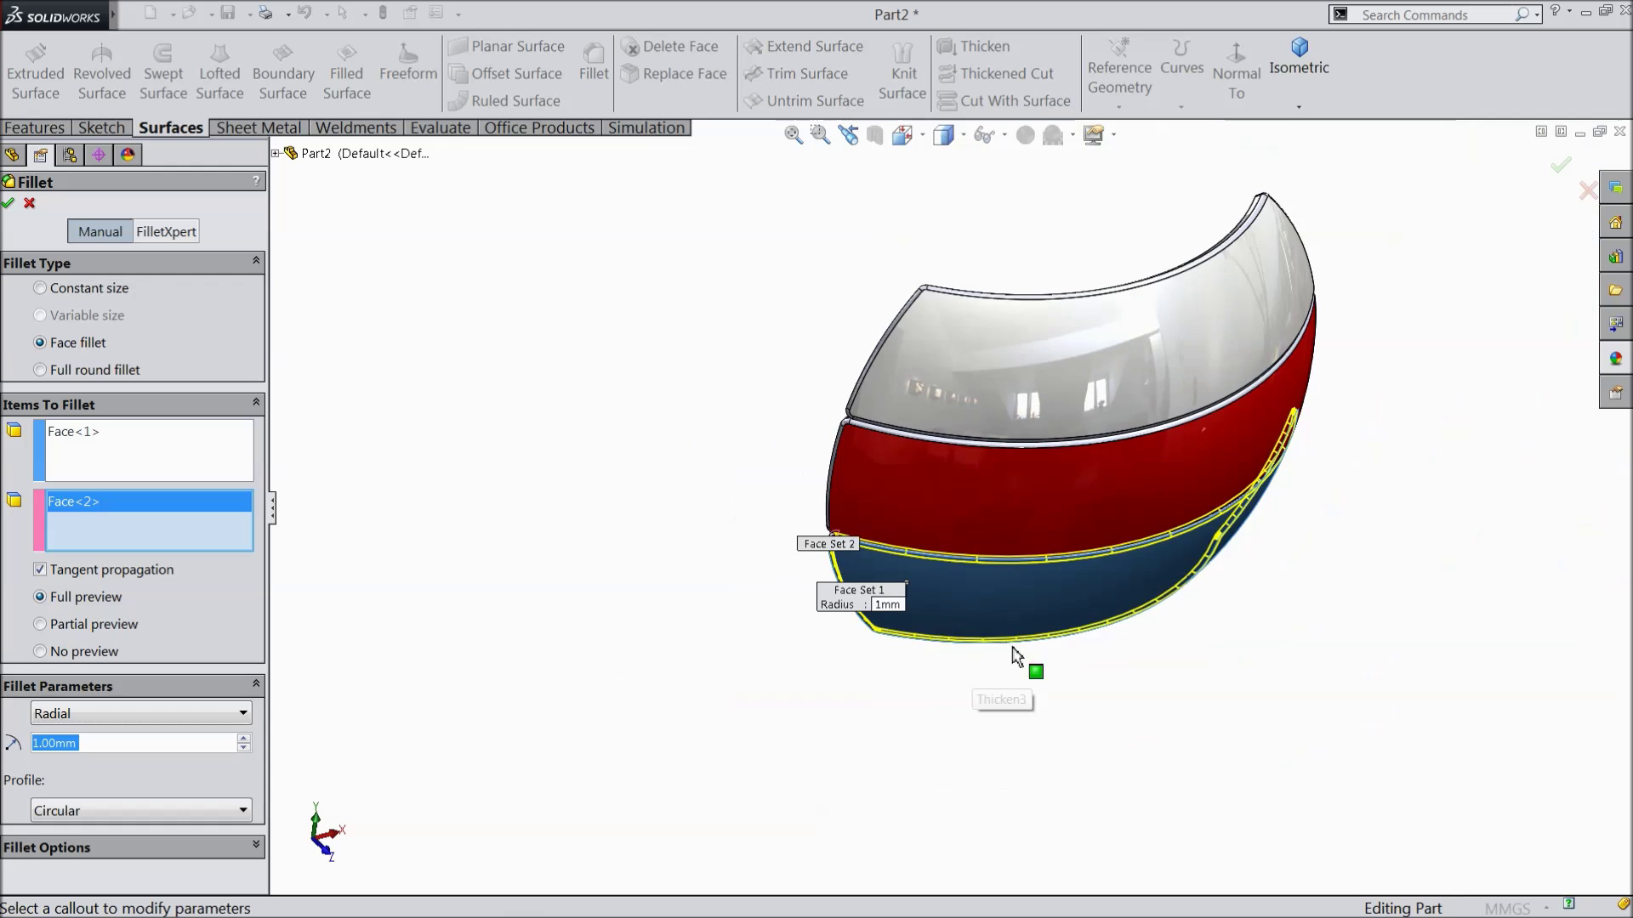
{"action": "scroll", "coordinate": [1012, 655], "scroll_direction": "down", "scroll_amount": 4}
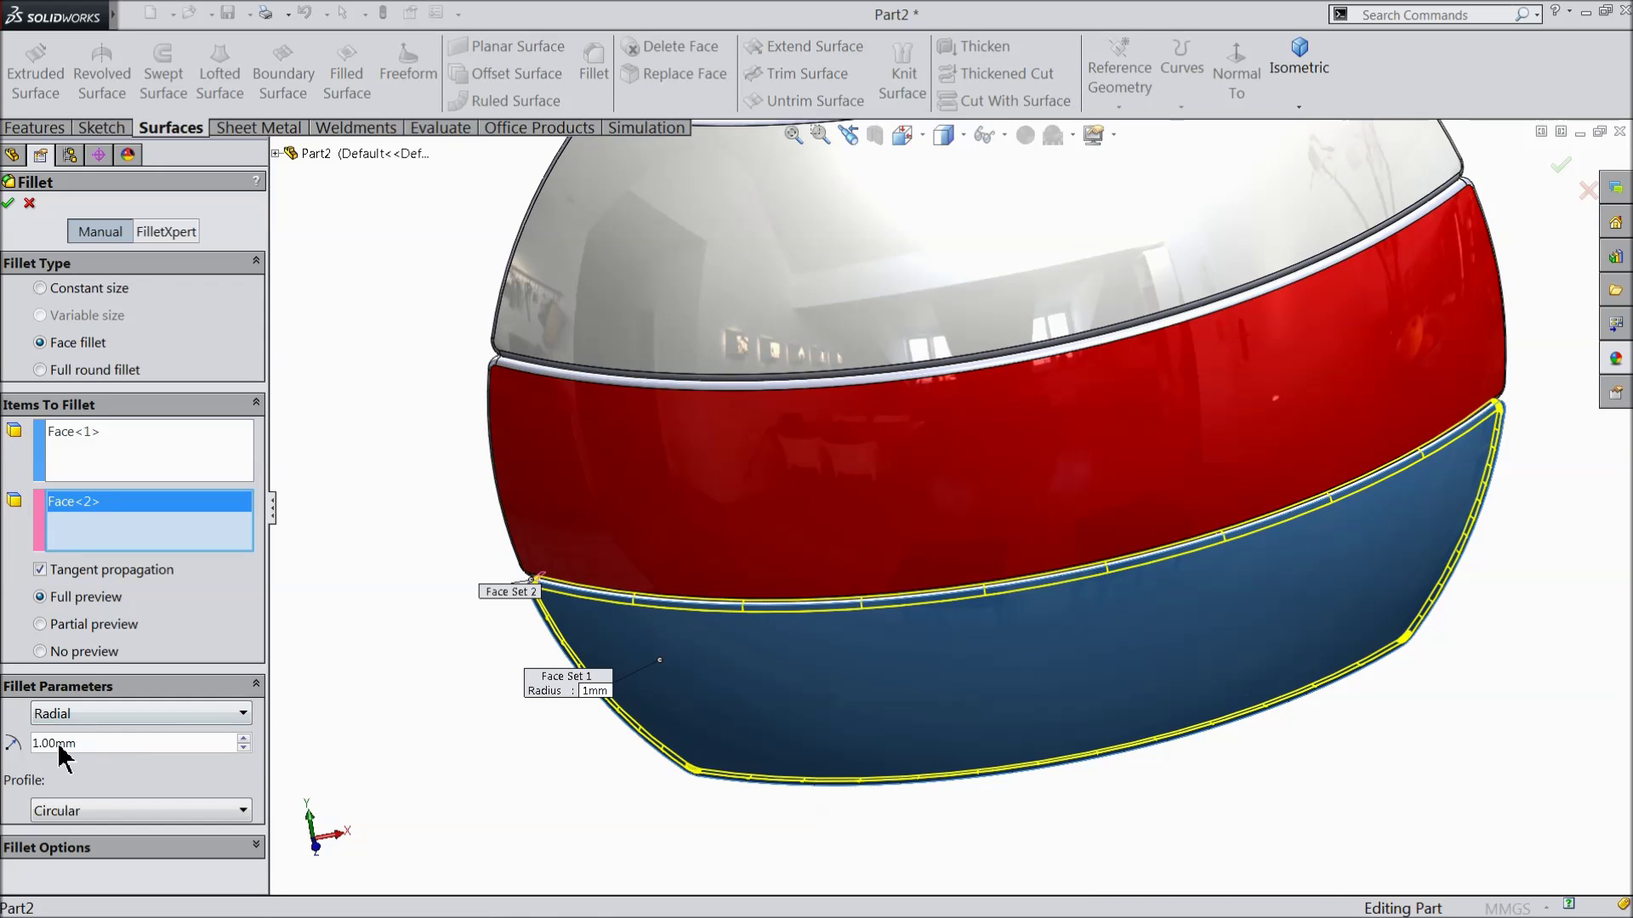
{"action": "left_click", "coordinate": [8, 204]}
Orbit the part to an angled view and open the Hide/Show Items list
{"action": "scroll", "coordinate": [443, 600], "scroll_direction": "up", "scroll_amount": 2}
{"action": "middle_click_drag", "start_coordinate": [467, 649], "coordinate": [554, 593]}
{"action": "scroll", "coordinate": [1225, 392], "scroll_direction": "up", "scroll_amount": 2}
{"action": "middle_click_drag", "start_coordinate": [1225, 391], "coordinate": [955, 569]}
{"action": "left_click", "coordinate": [1004, 135]}
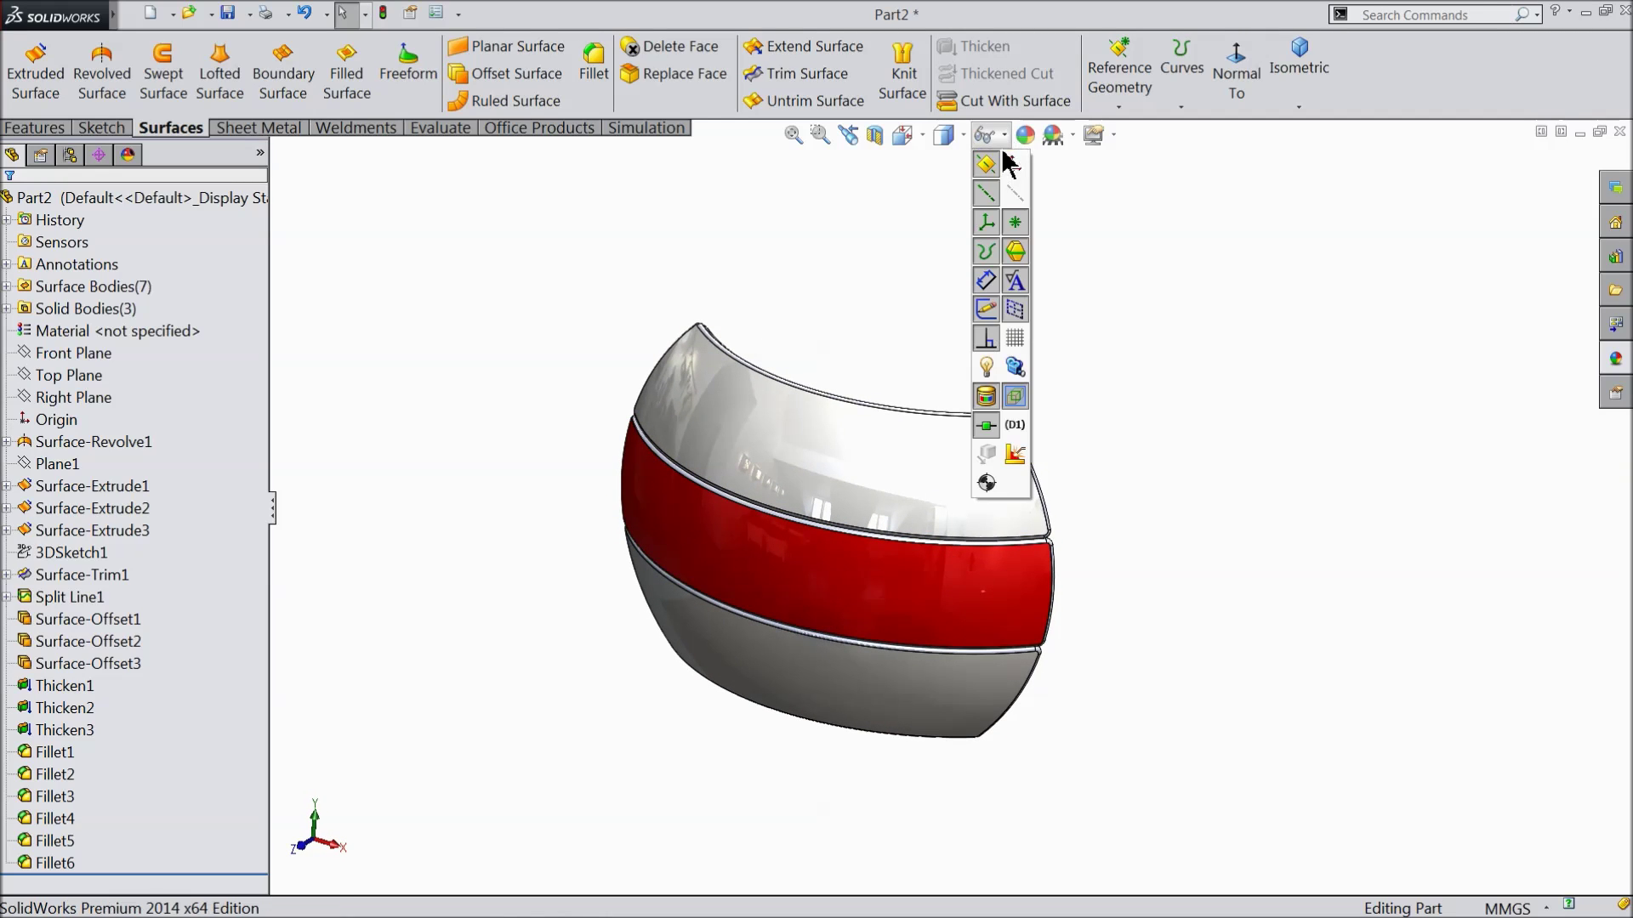
Turn on View Temporary Axes and orbit side-on to the vertical axis
{"action": "left_click", "coordinate": [1017, 194]}
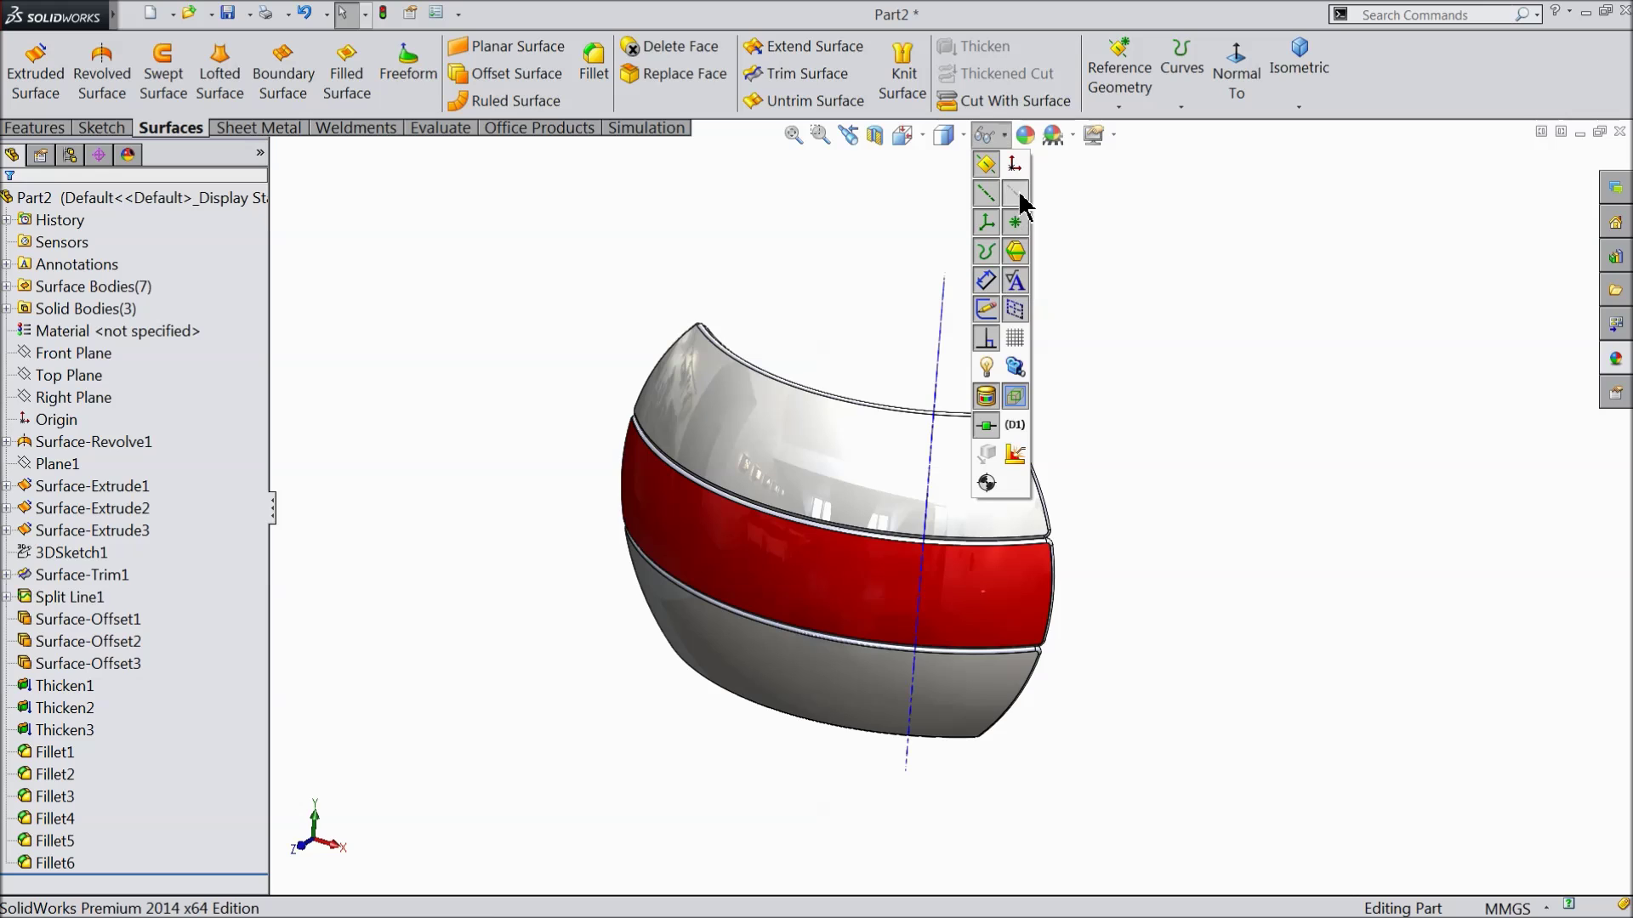
{"action": "middle_click_drag", "start_coordinate": [1177, 380], "coordinate": [1135, 403]}
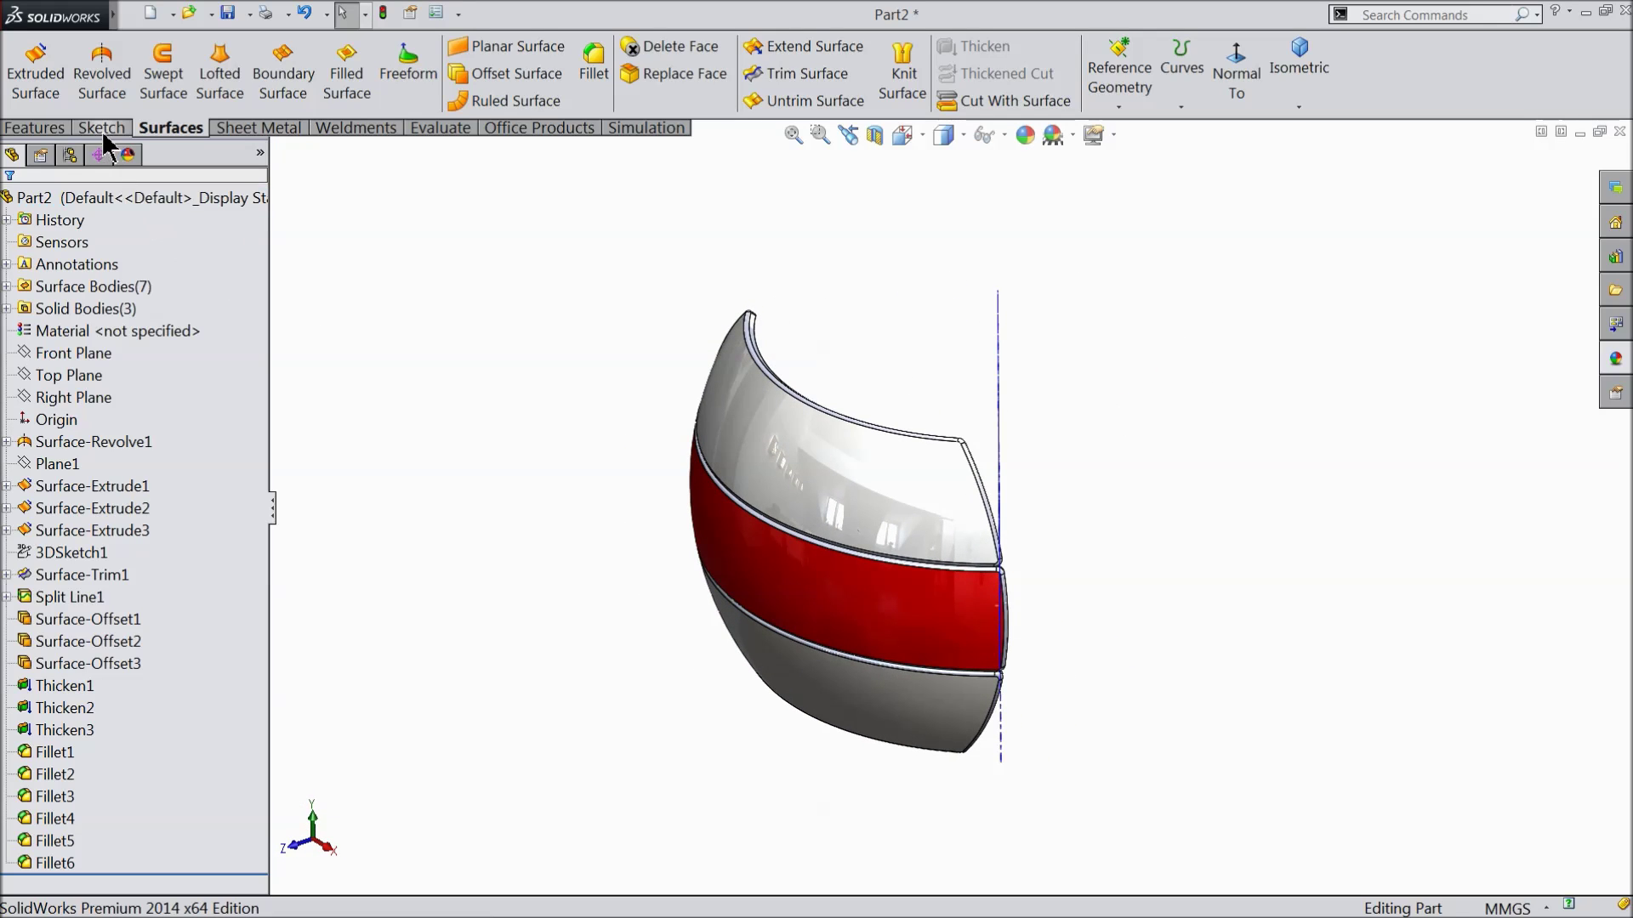
{"action": "left_click", "coordinate": [53, 132]}
Circular-pattern the filleted band bodies 4 times over 360° around the vertical Axis<1>
{"action": "left_click", "coordinate": [704, 107]}
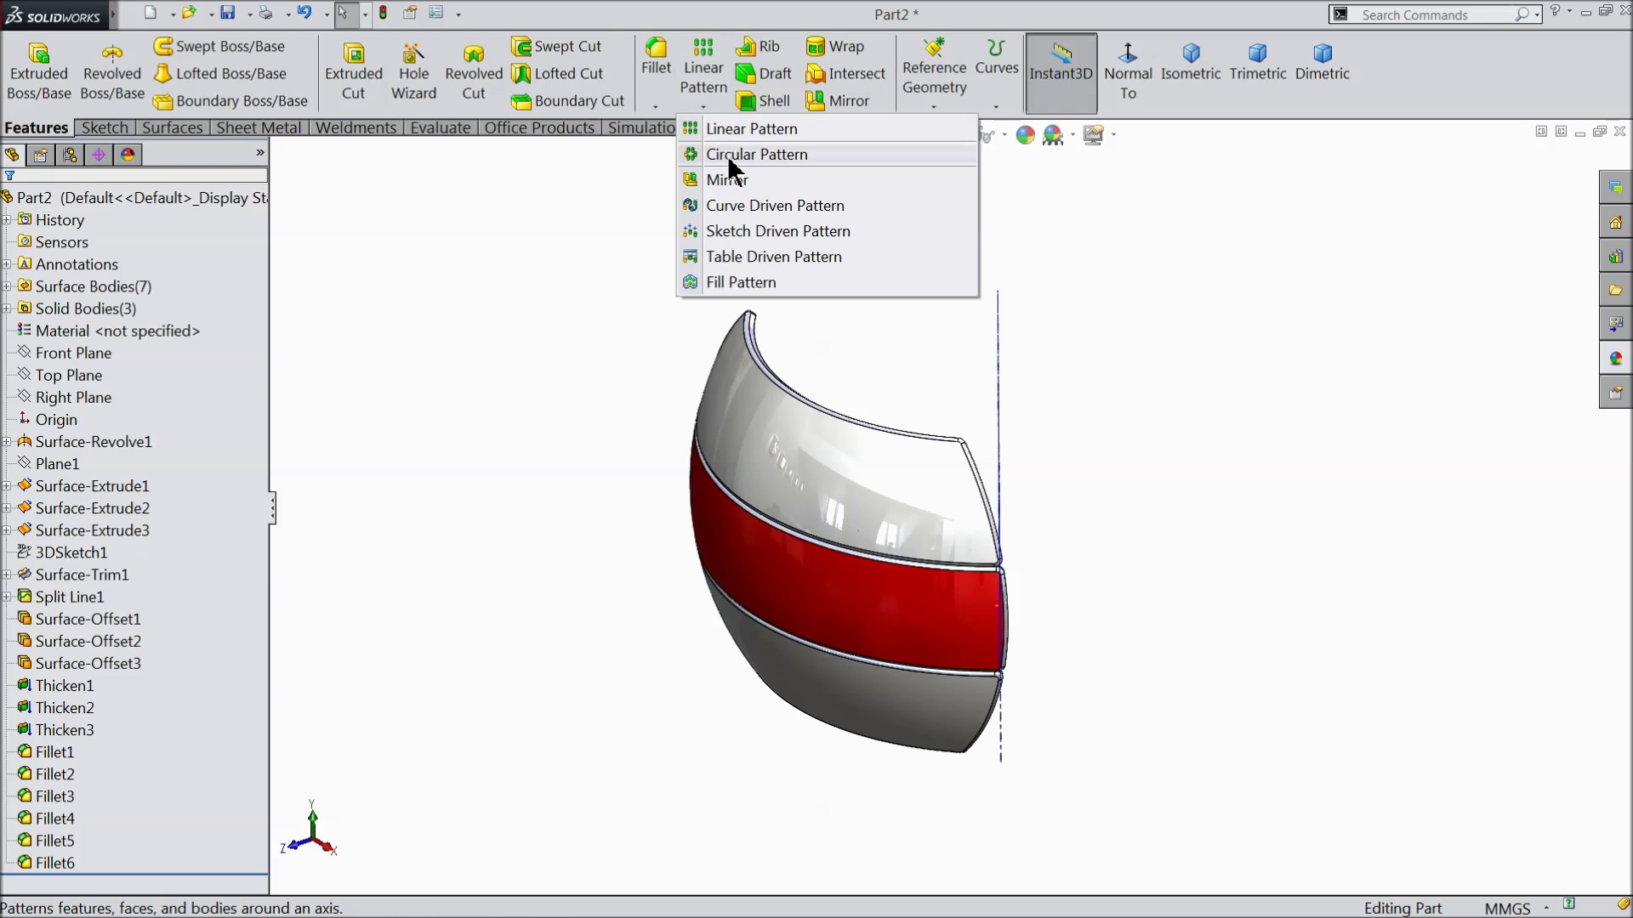
{"action": "left_click", "coordinate": [752, 155]}
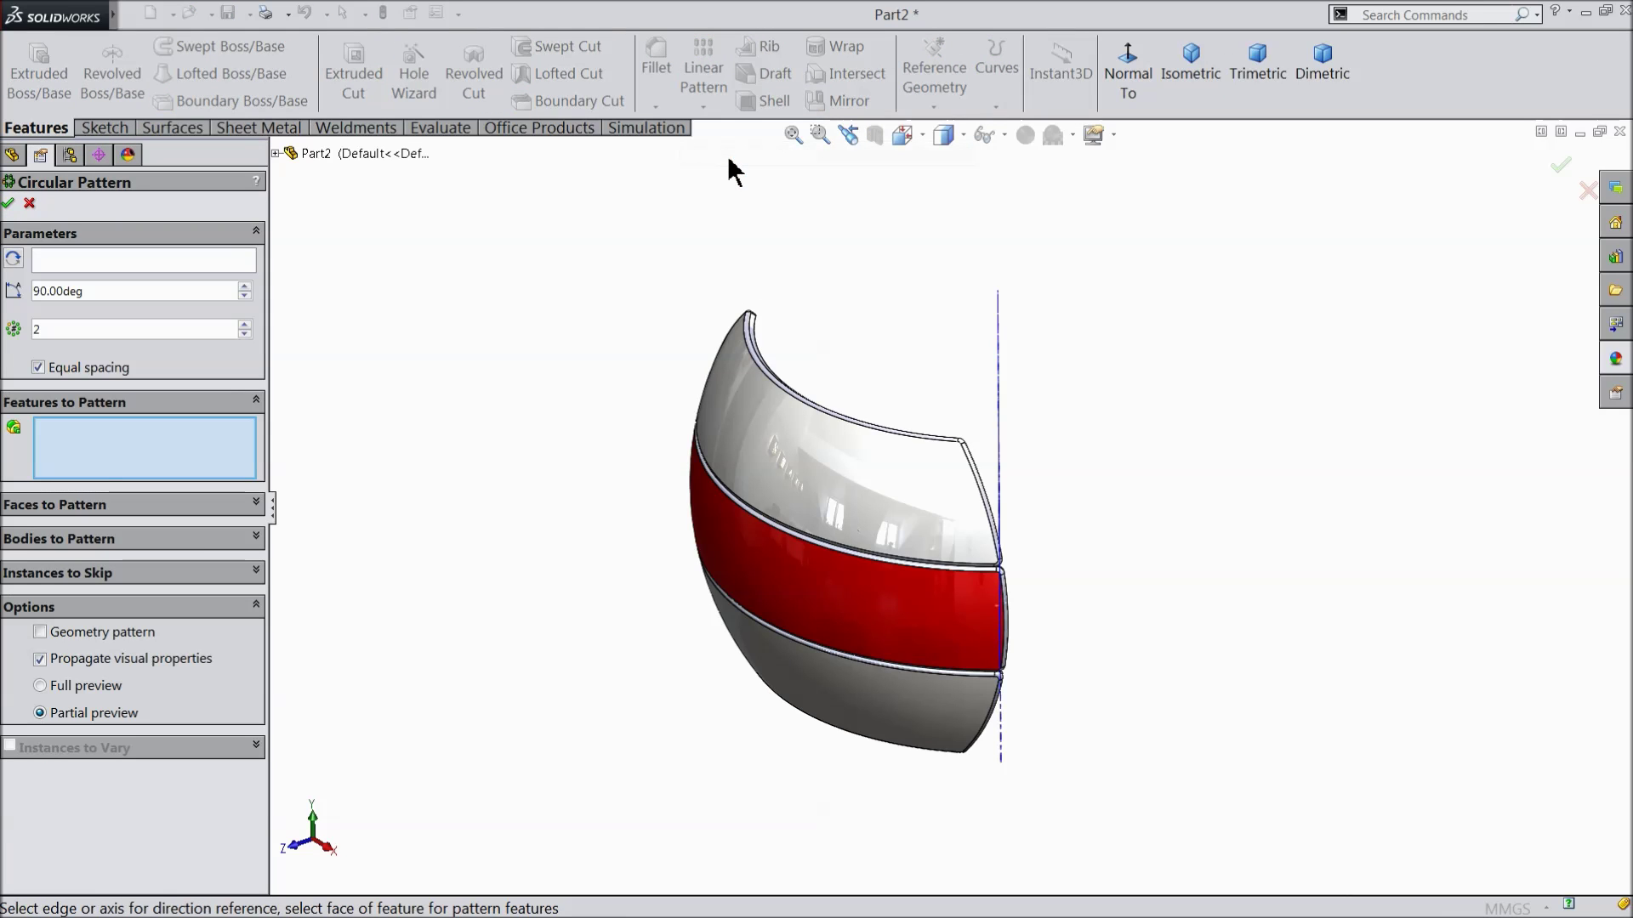
{"action": "left_click", "coordinate": [183, 541]}
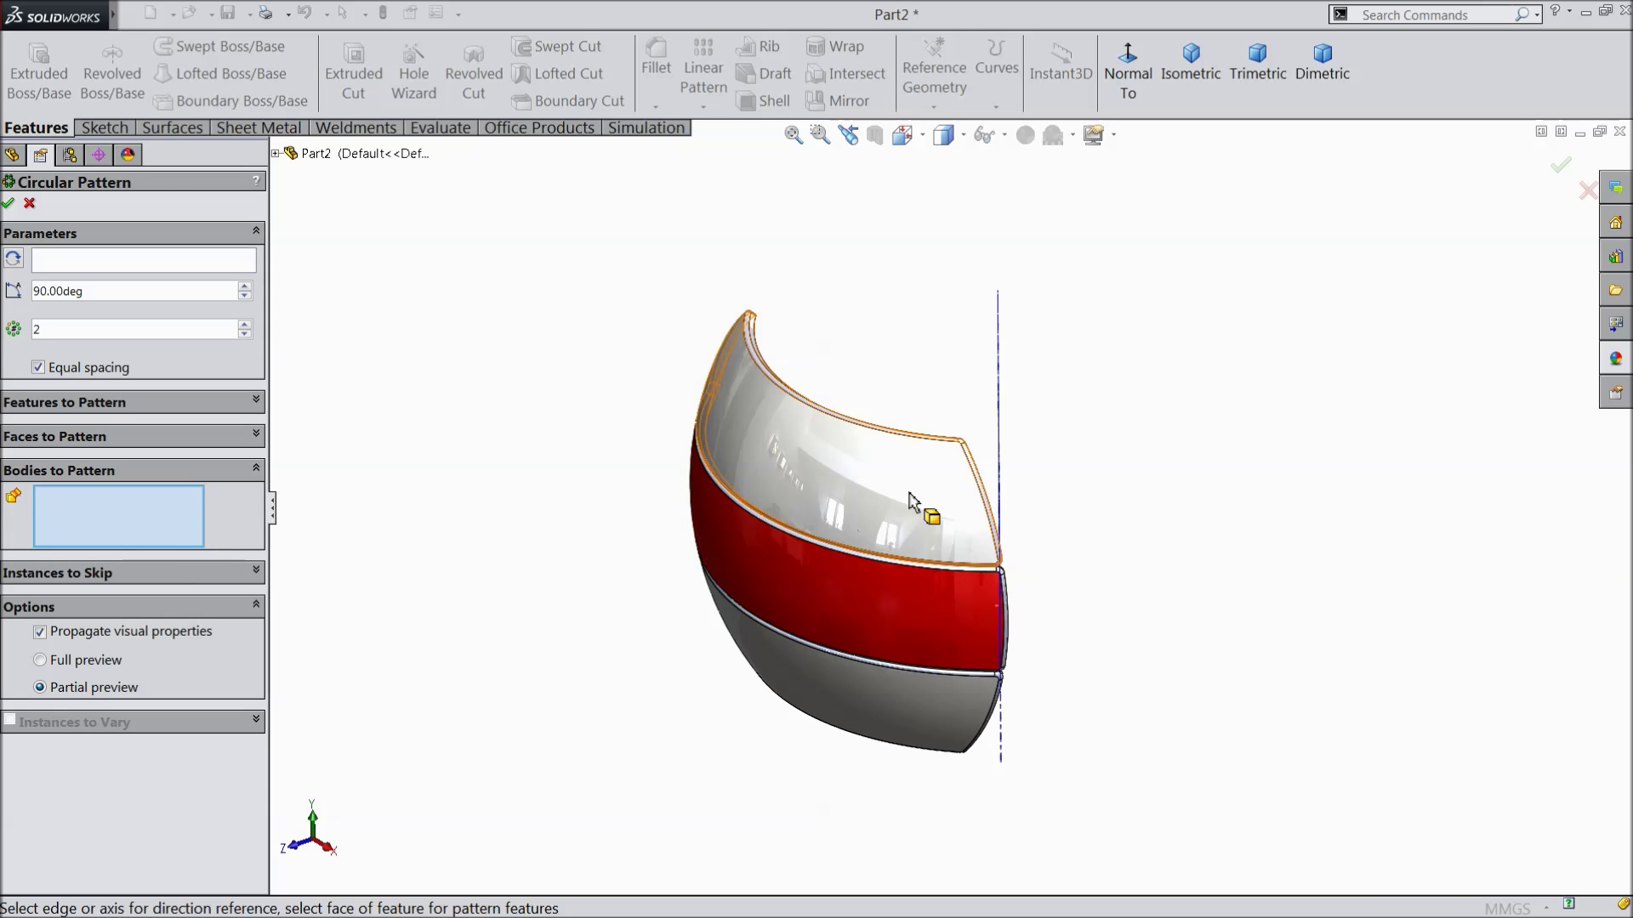
{"action": "left_click", "coordinate": [929, 514]}
{"action": "left_click", "coordinate": [896, 614]}
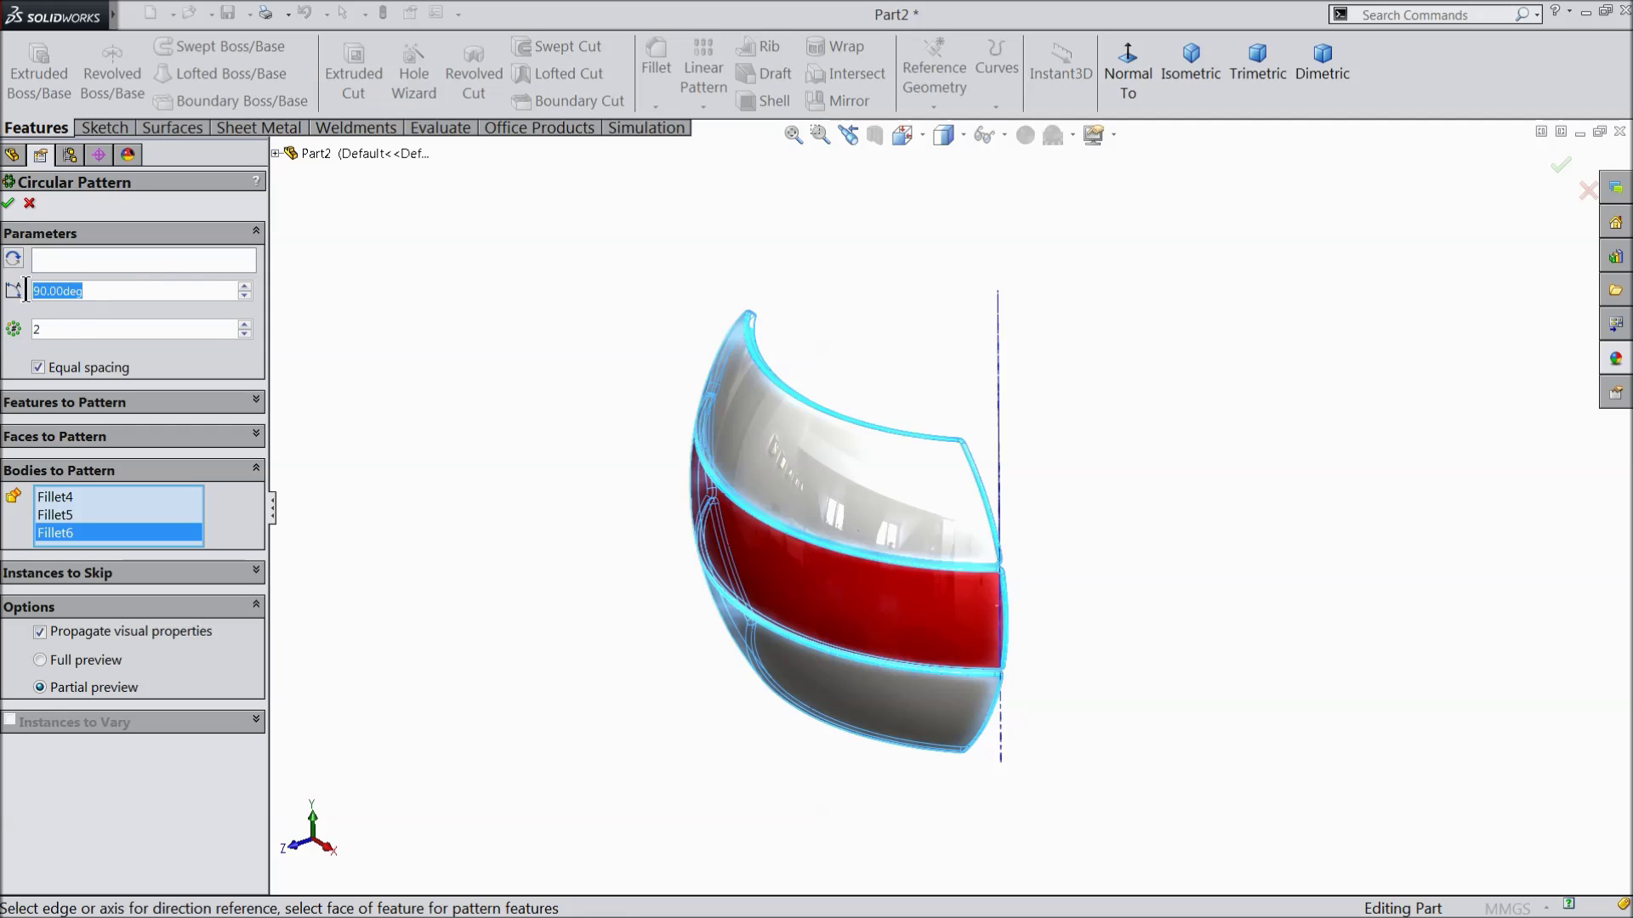
{"action": "type", "text": "360"}
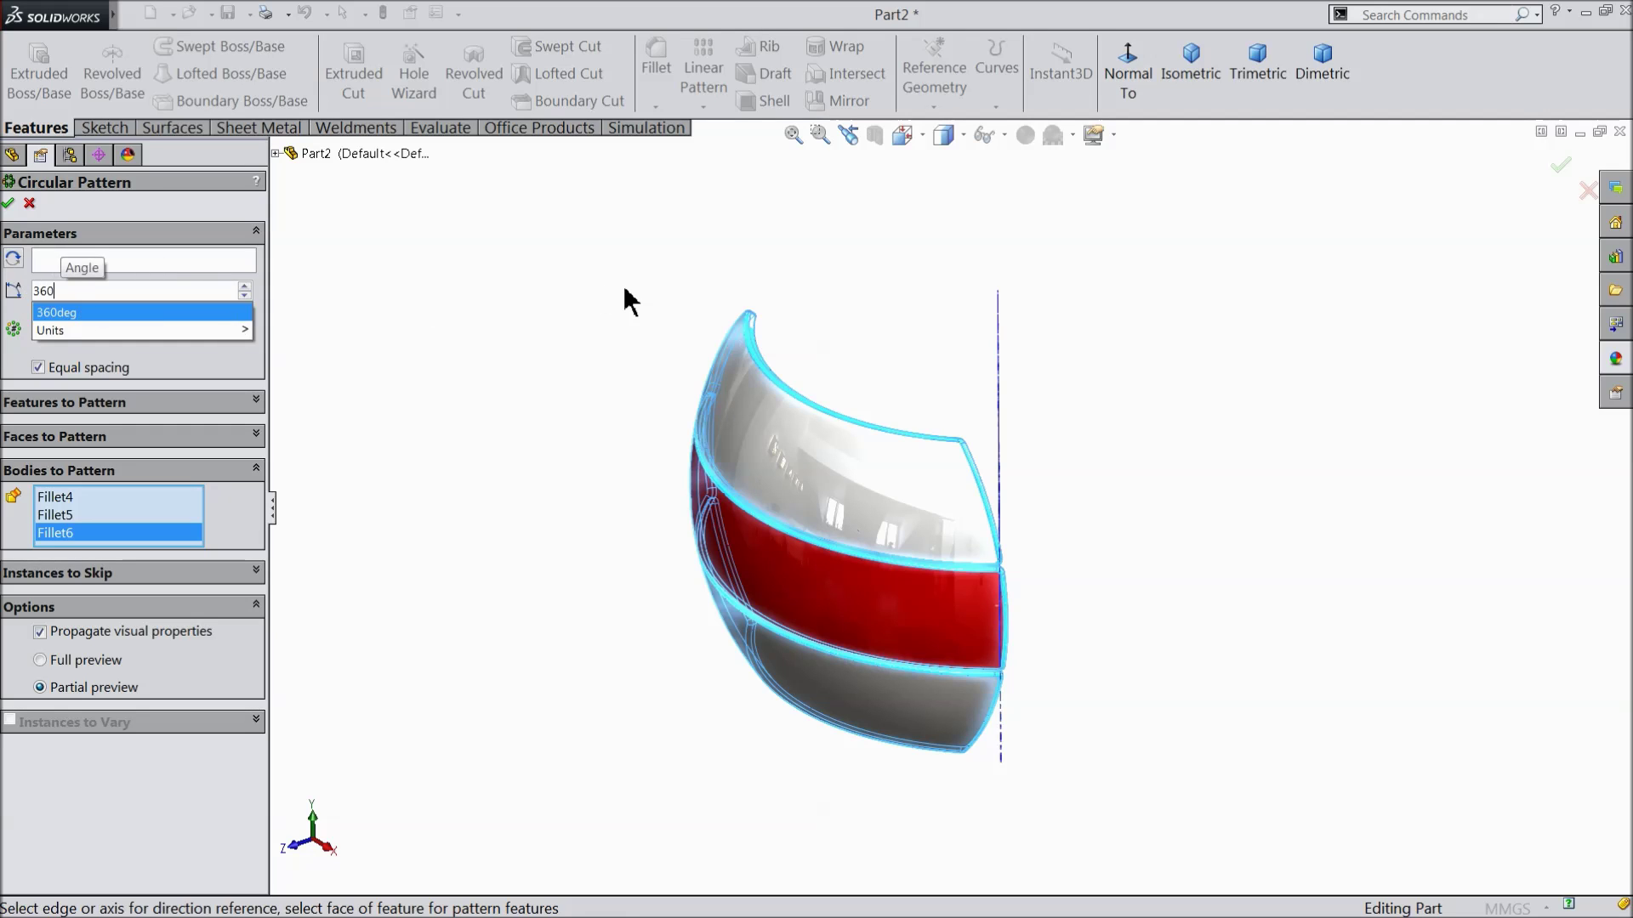
{"action": "key", "text": "Return"}
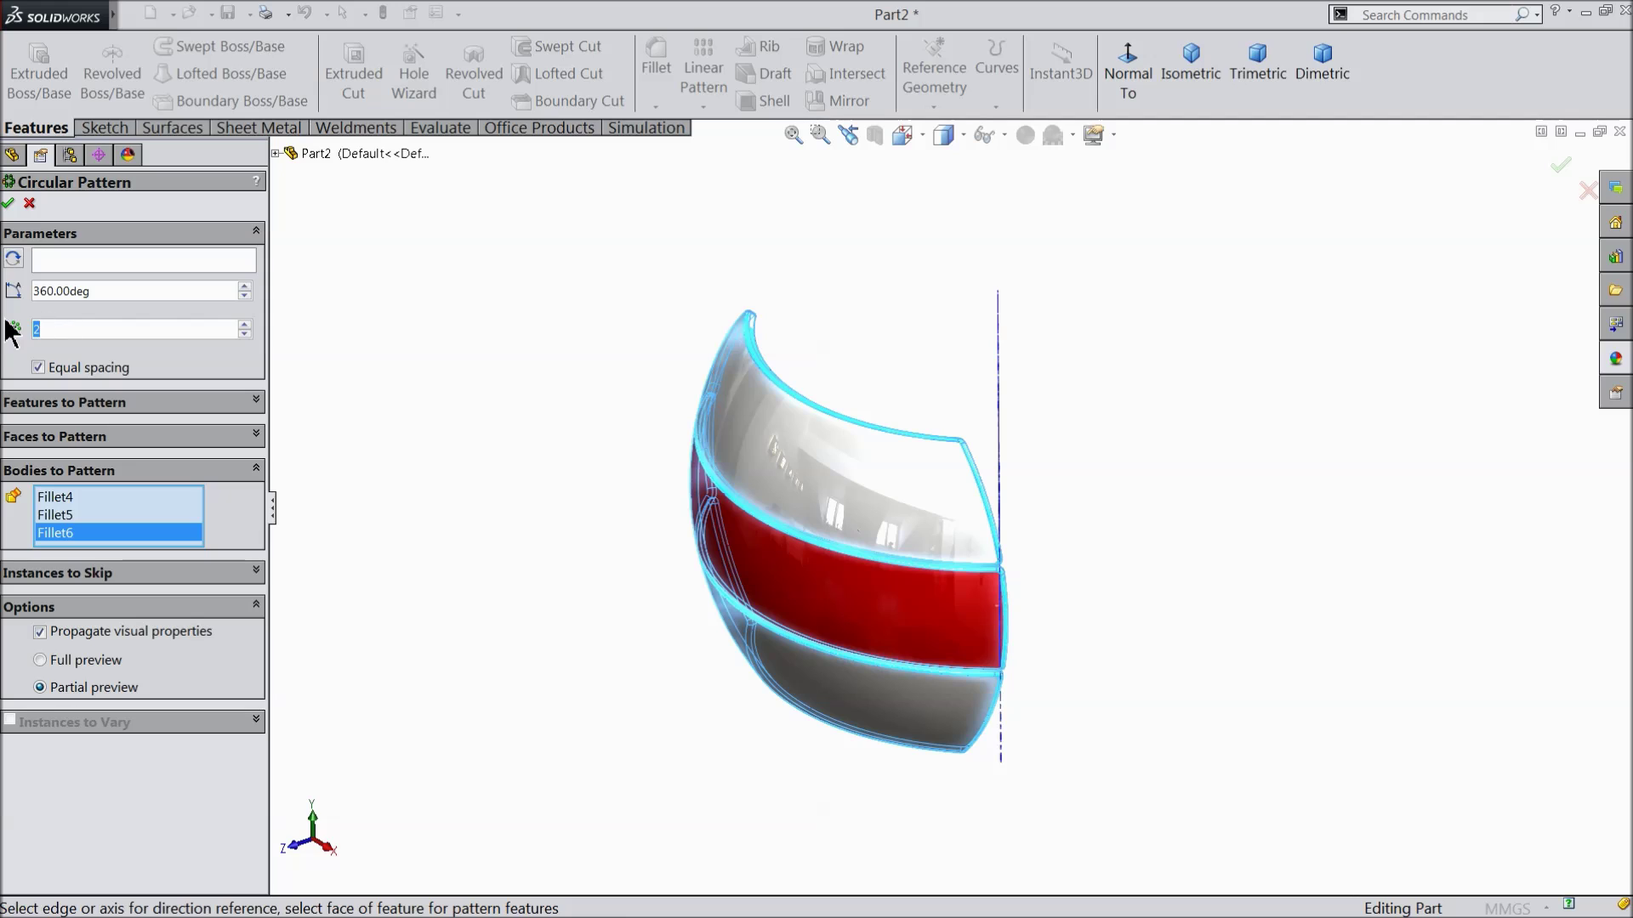
{"action": "left_click", "coordinate": [999, 374]}
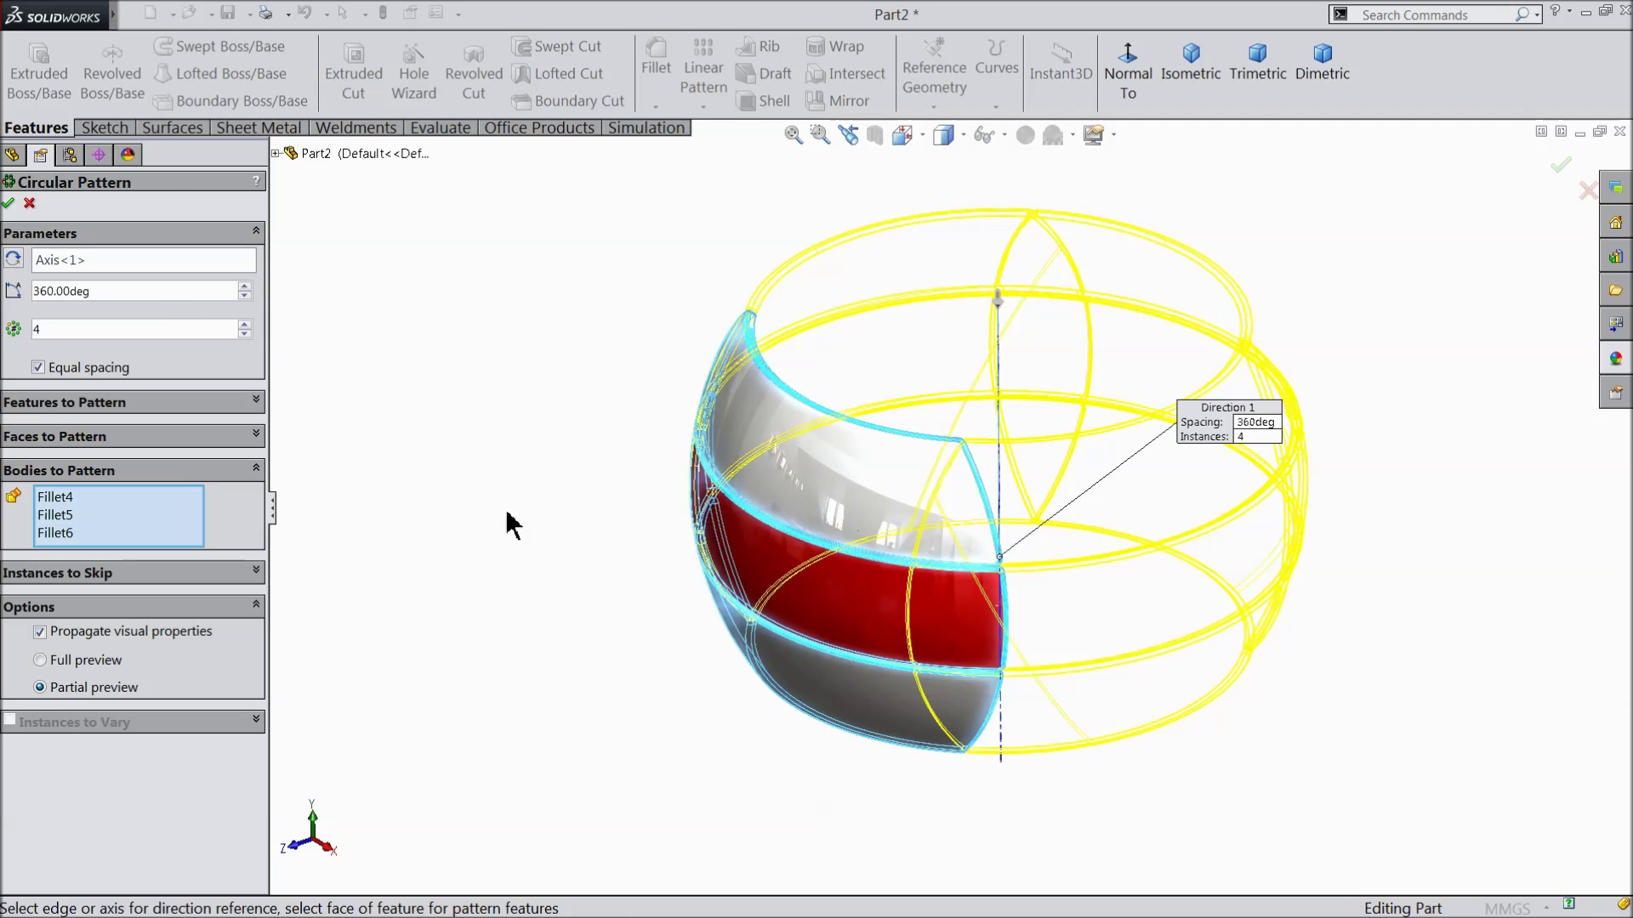
{"action": "left_click", "coordinate": [9, 204]}
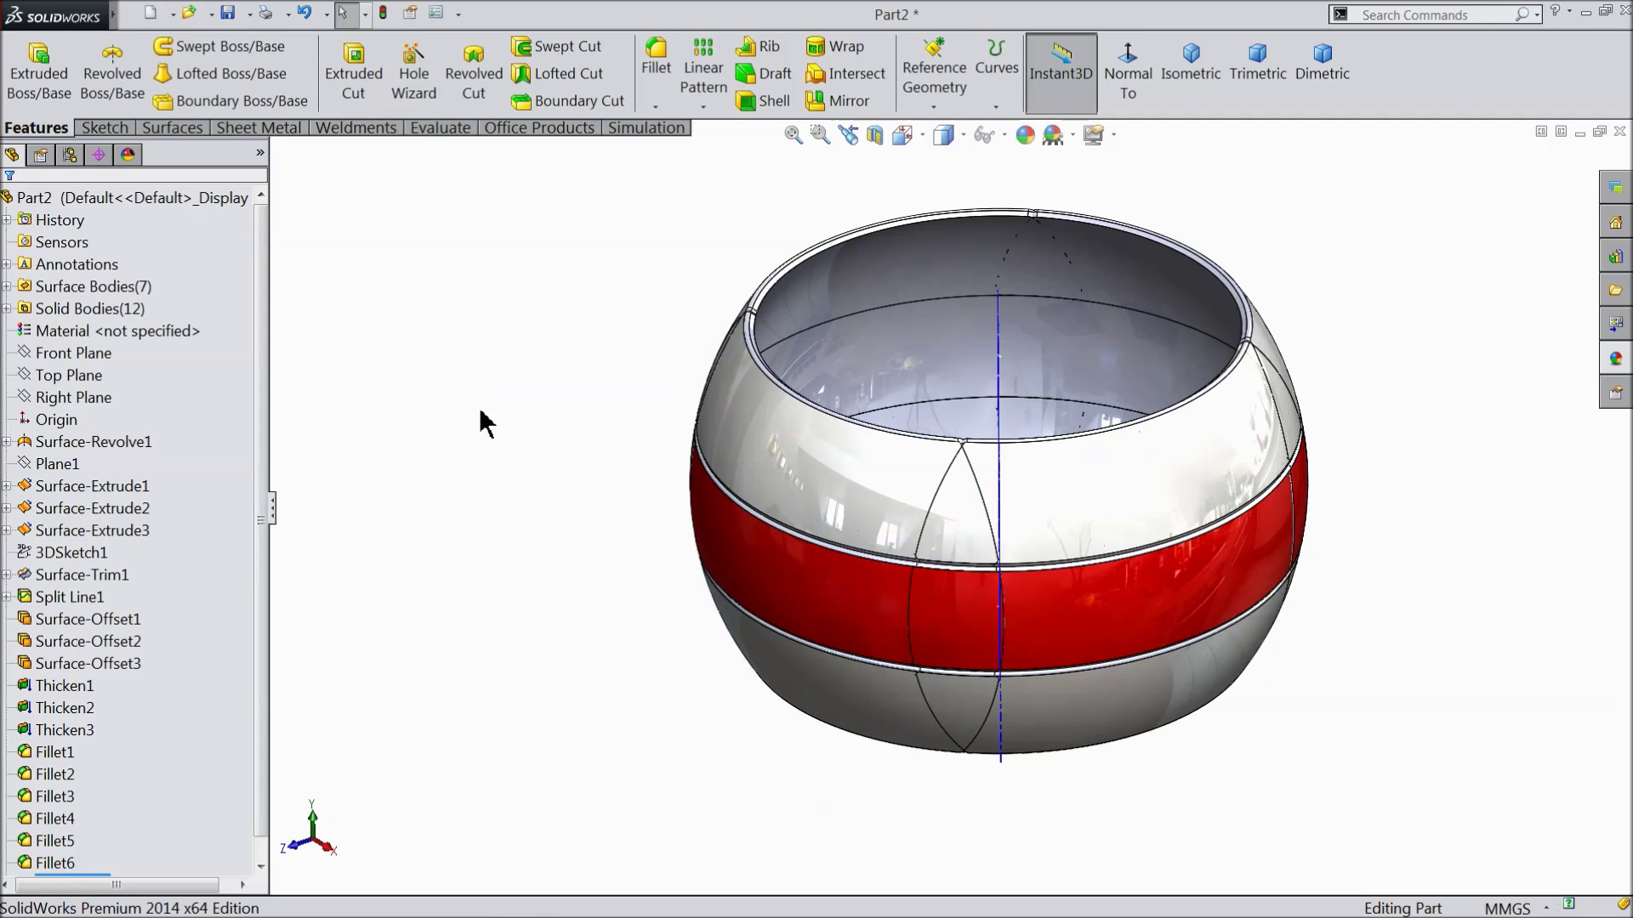
{"action": "mouse_move", "coordinate": [491, 430]}
{"action": "middle_mouse_down"}
{"action": "mouse_move", "coordinate": [503, 393]}
{"action": "mouse_move", "coordinate": [500, 427]}
{"action": "mouse_move", "coordinate": [536, 408]}
{"action": "mouse_move", "coordinate": [505, 451]}
{"action": "middle_mouse_up"}
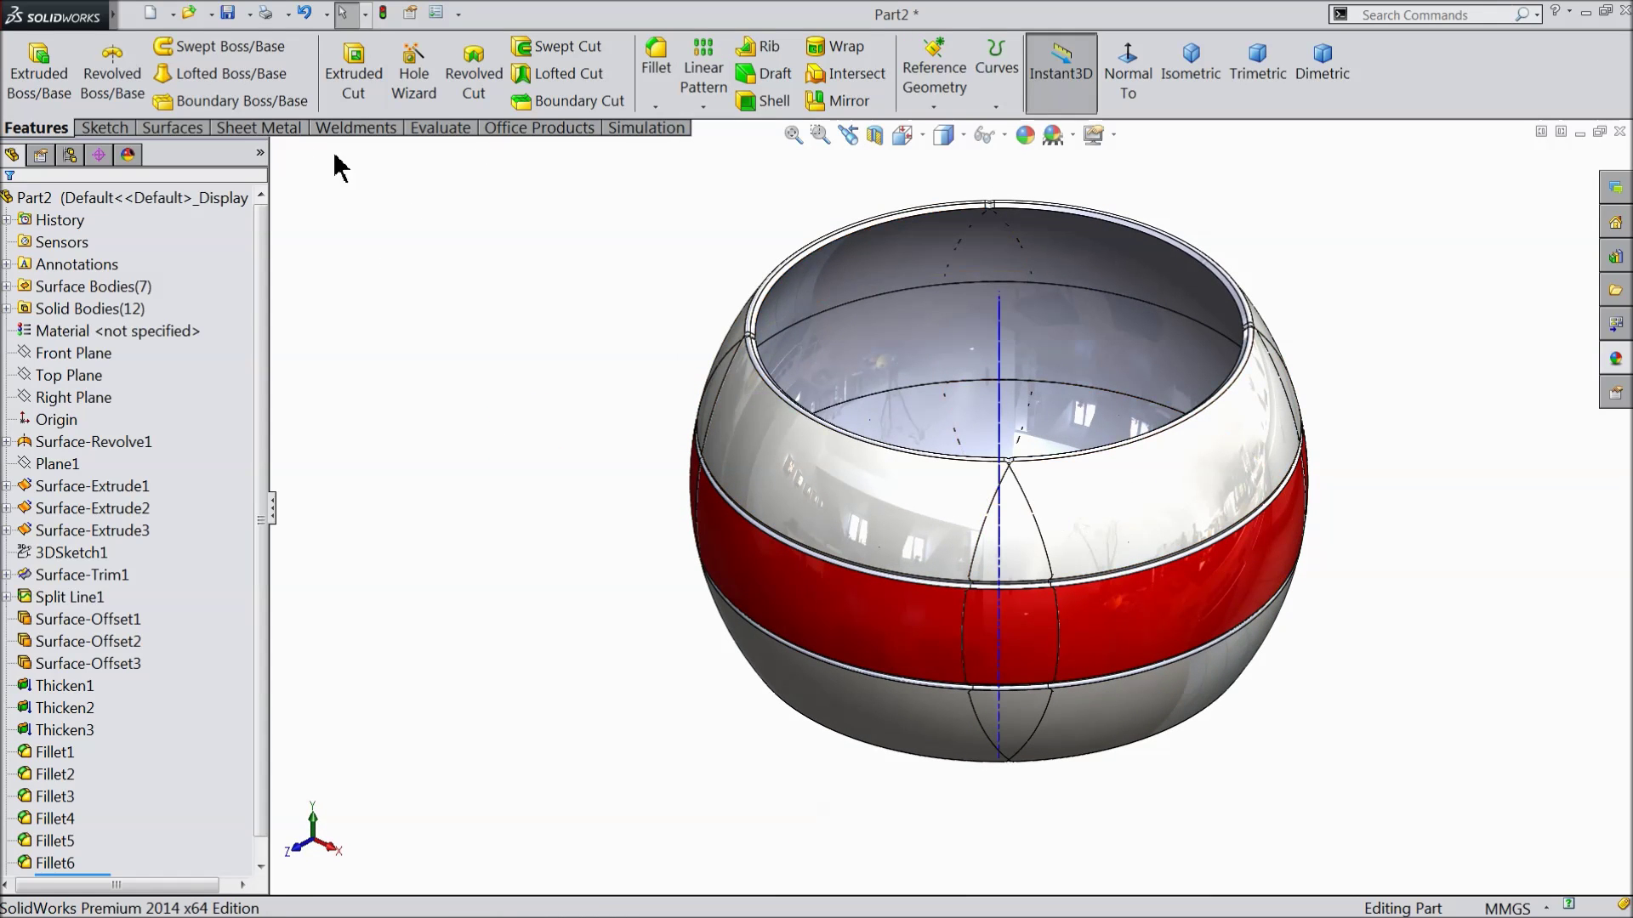
Start Insert > Features > Move/Copy Body and reset the view to isometric
{"action": "mouse_move", "coordinate": [114, 21]}
{"action": "left_click", "coordinate": [247, 17]}
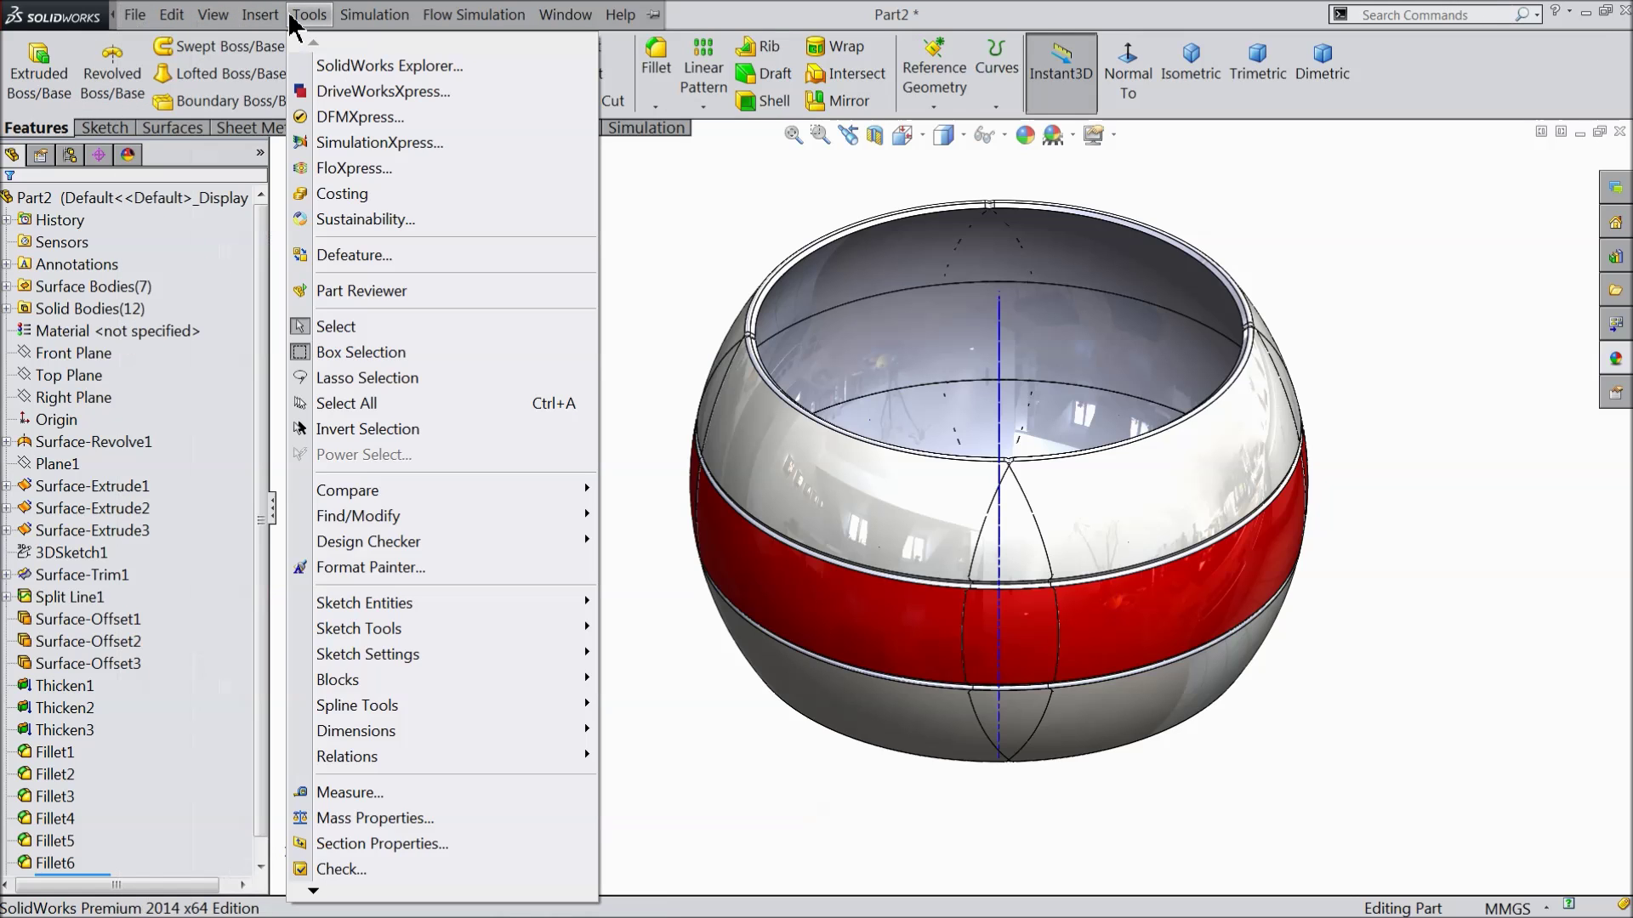
{"action": "mouse_move", "coordinate": [340, 99]}
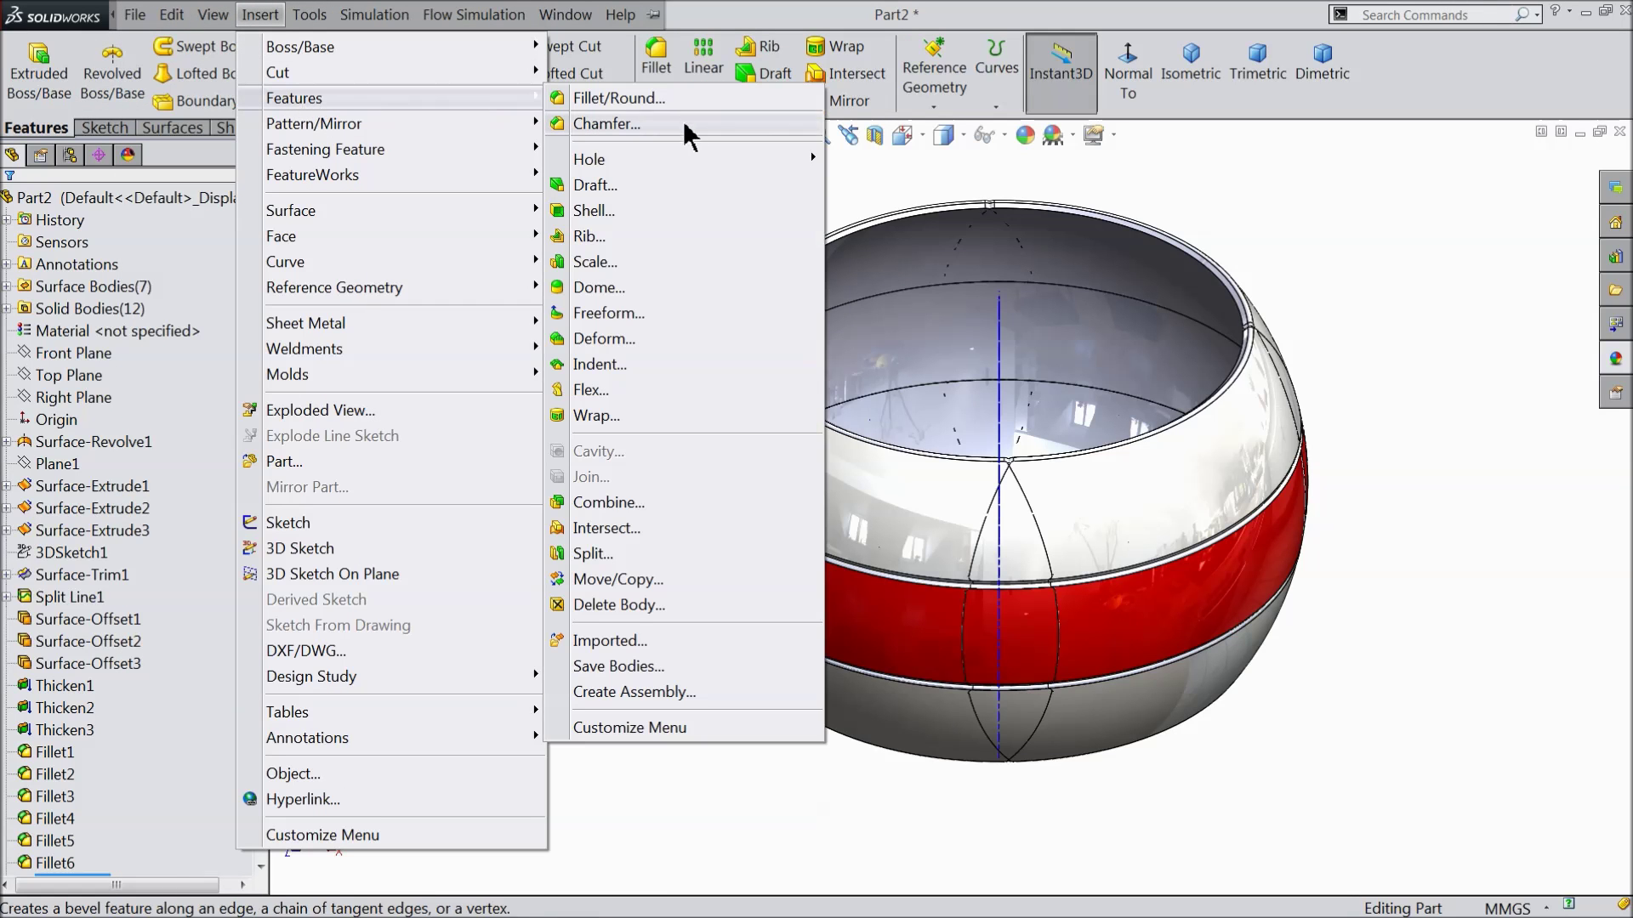
{"action": "left_click", "coordinate": [611, 578]}
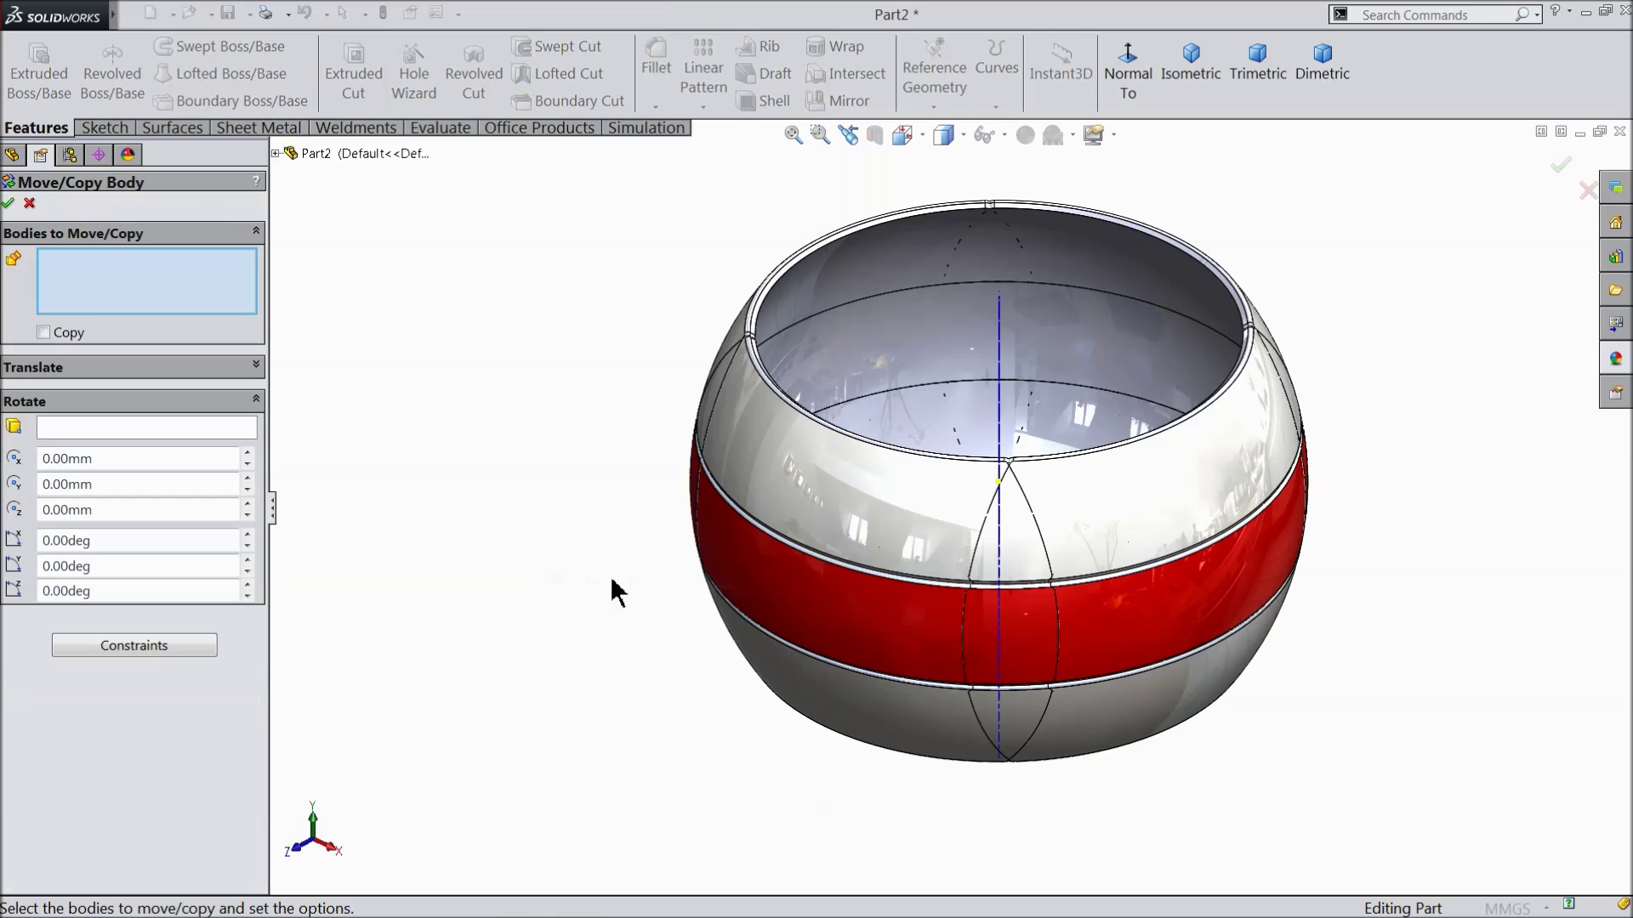
{"action": "middle_click_drag", "start_coordinate": [765, 456], "coordinate": [817, 409]}
{"action": "left_click", "coordinate": [1190, 73]}
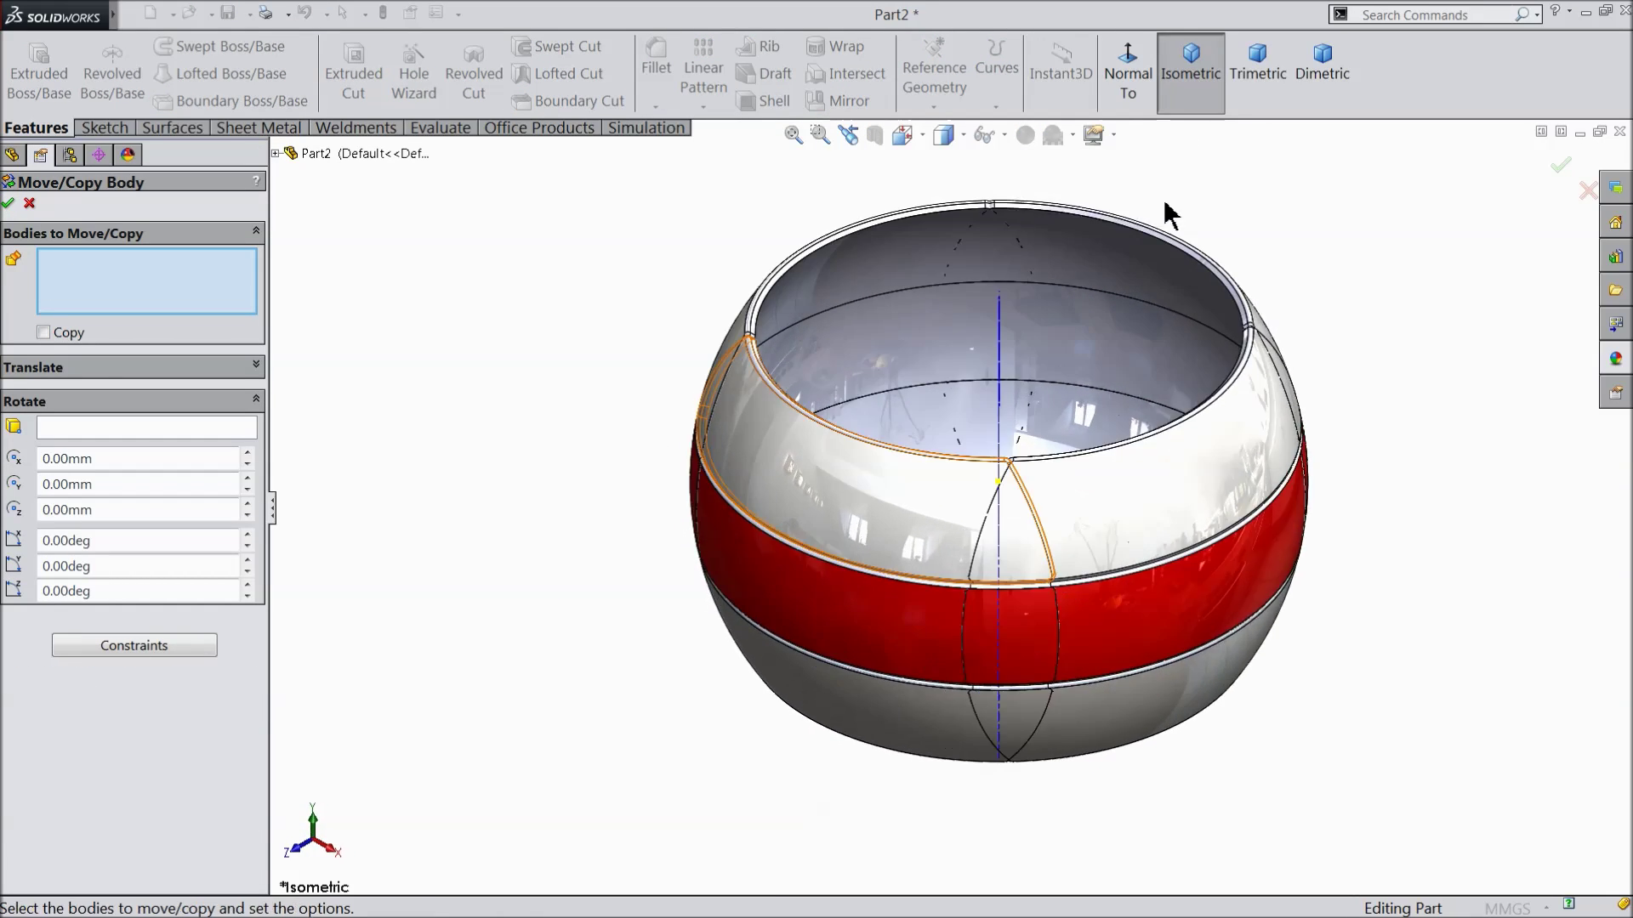
Rotate bodies CirPattern1[7], [4] and [1] by 90° about X
{"action": "left_click", "coordinate": [1104, 525]}
{"action": "left_click", "coordinate": [1117, 699]}
{"action": "left_click", "coordinate": [1101, 702]}
{"action": "middle_click_drag", "start_coordinate": [867, 467], "coordinate": [1017, 511]}
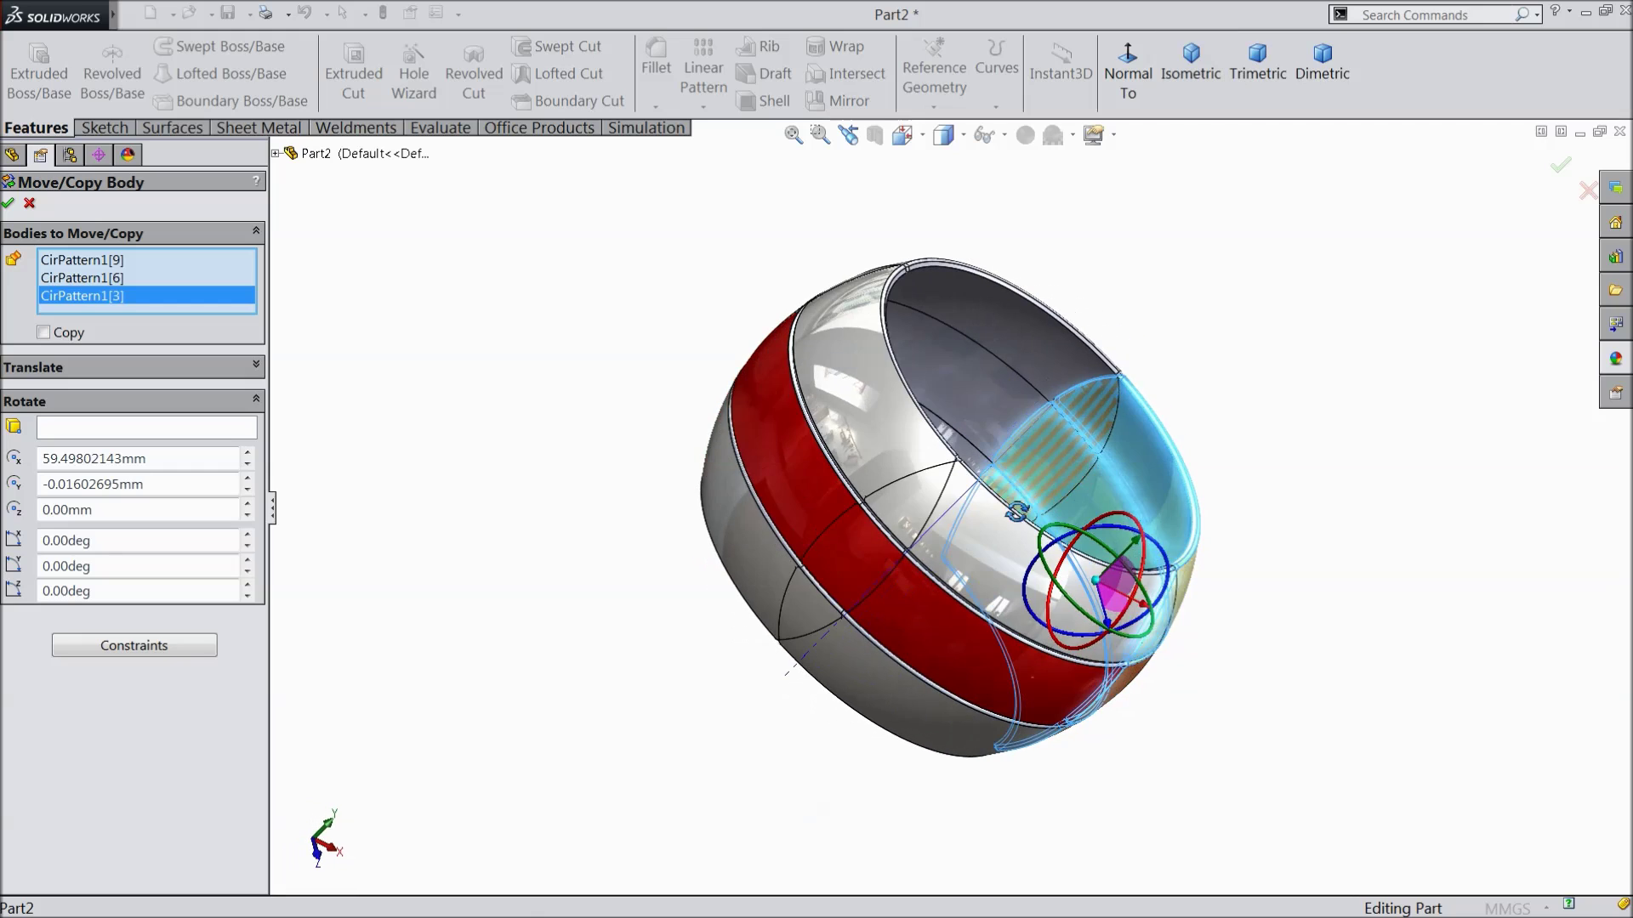
{"action": "left_click", "coordinate": [758, 510]}
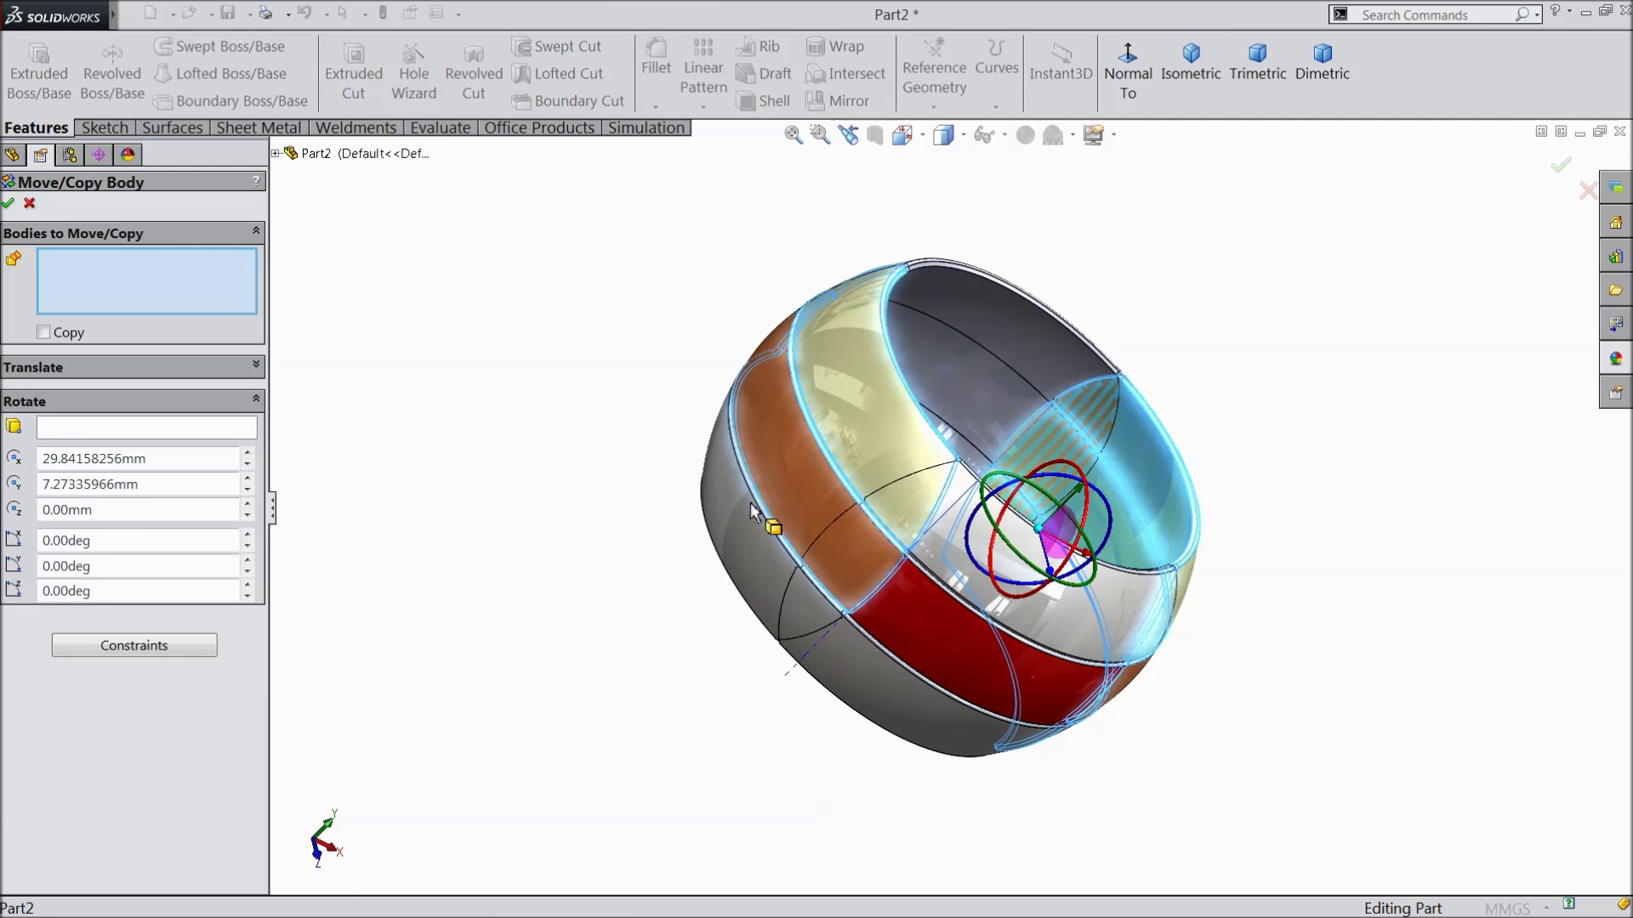
{"action": "left_click", "coordinate": [719, 545]}
{"action": "middle_click_drag", "start_coordinate": [565, 552], "coordinate": [455, 449]}
{"action": "left_click_drag", "start_coordinate": [97, 541], "coordinate": [40, 539]}
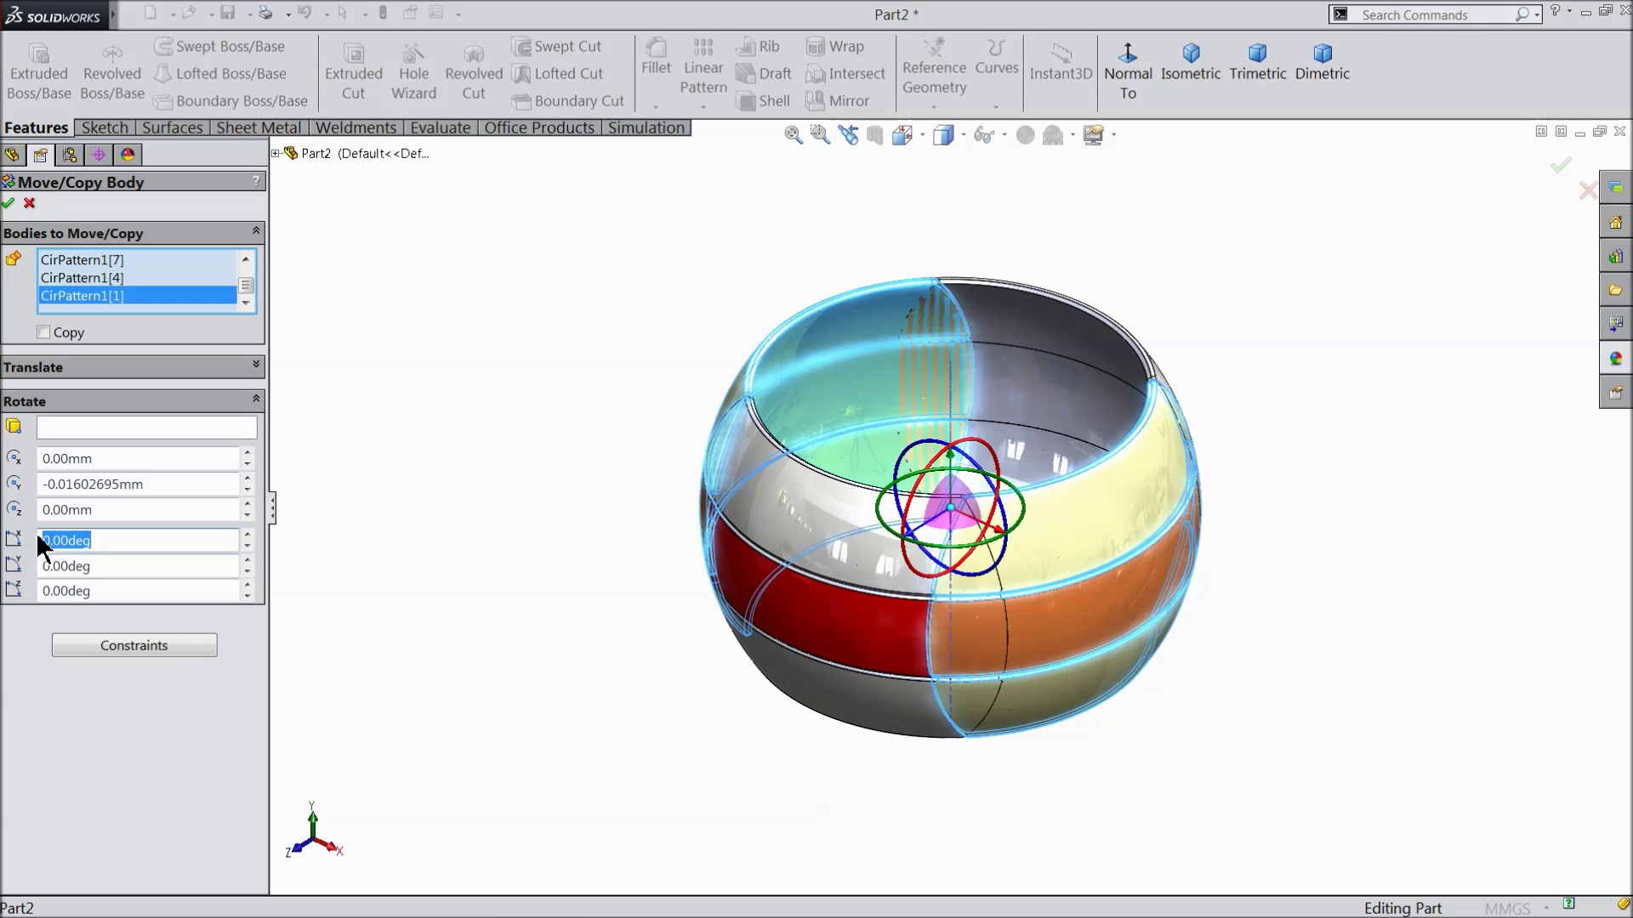
{"action": "key", "text": "Return"}
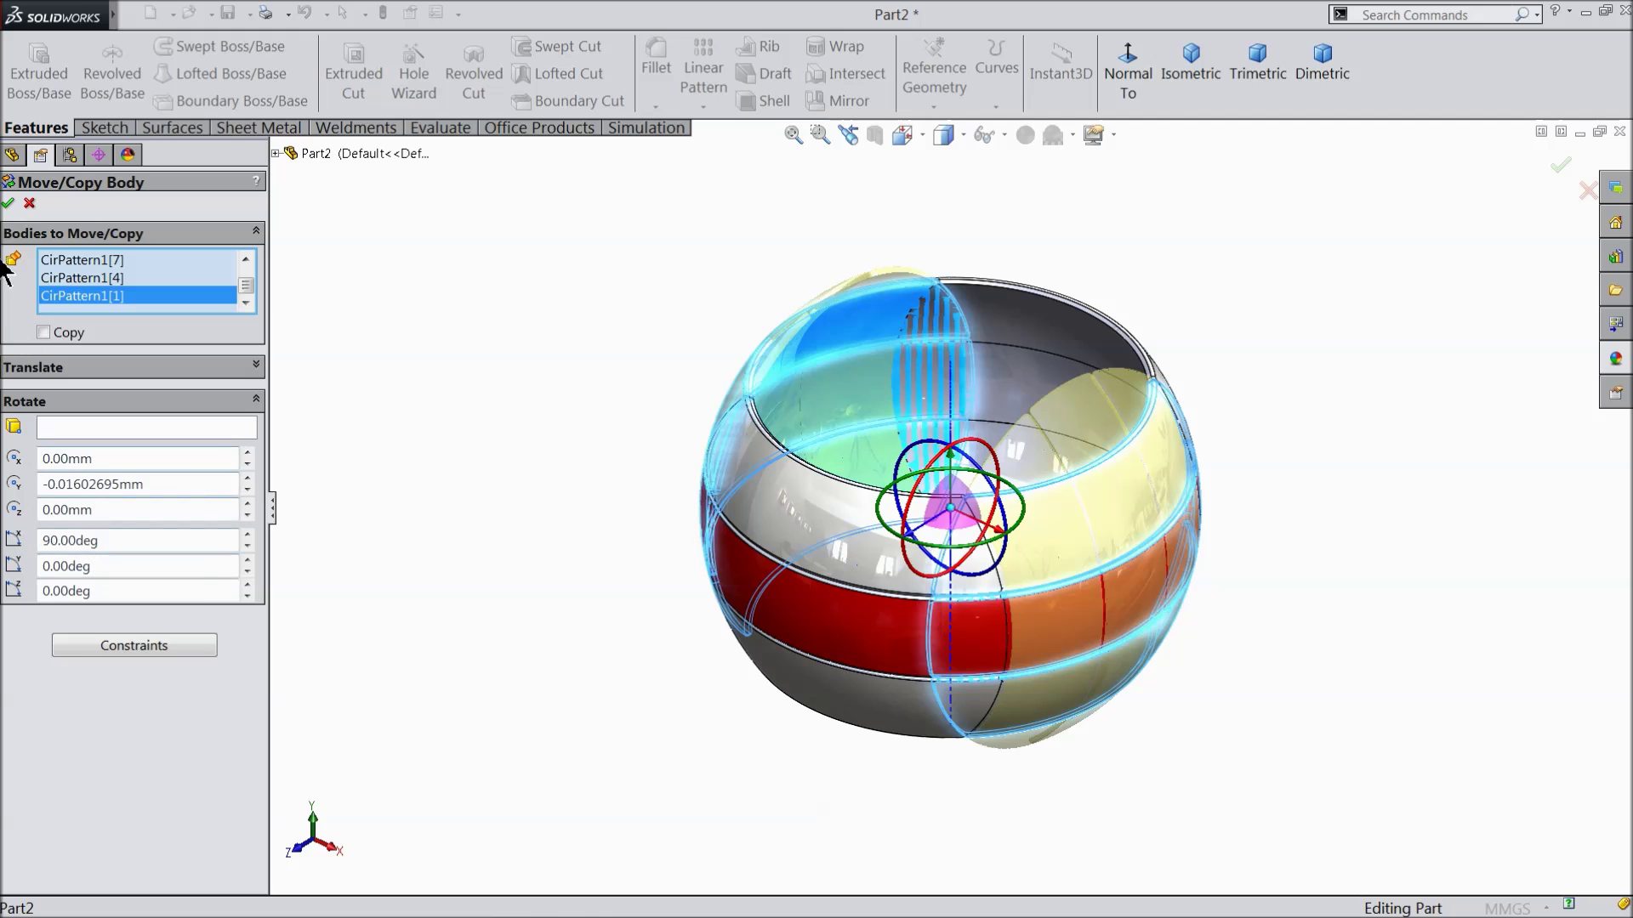
{"action": "left_click", "coordinate": [10, 203]}
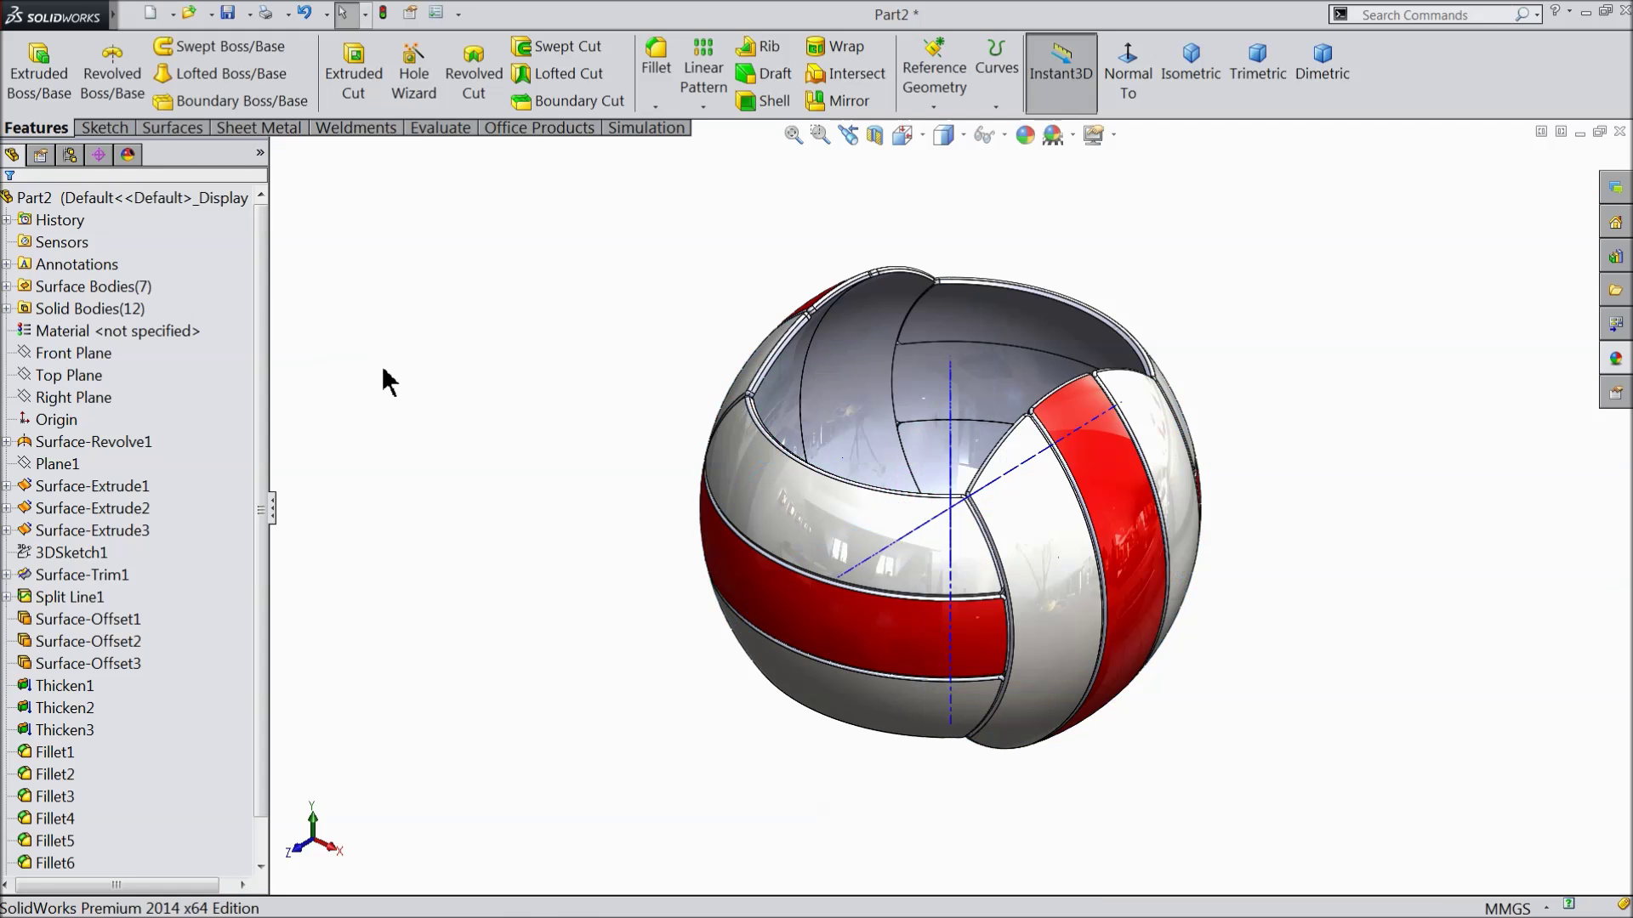
{"action": "scroll", "coordinate": [1062, 519], "scroll_direction": "down", "scroll_amount": 3}
{"action": "mouse_move", "coordinate": [958, 500]}
{"action": "middle_mouse_down"}
{"action": "mouse_move", "coordinate": [893, 445]}
{"action": "mouse_move", "coordinate": [933, 503]}
{"action": "mouse_move", "coordinate": [958, 481]}
{"action": "mouse_move", "coordinate": [944, 476]}
{"action": "mouse_move", "coordinate": [944, 252]}
{"action": "mouse_move", "coordinate": [944, 532]}
{"action": "mouse_move", "coordinate": [949, 513]}
{"action": "middle_mouse_up"}
{"action": "scroll", "coordinate": [958, 481], "scroll_direction": "up", "scroll_amount": 3}
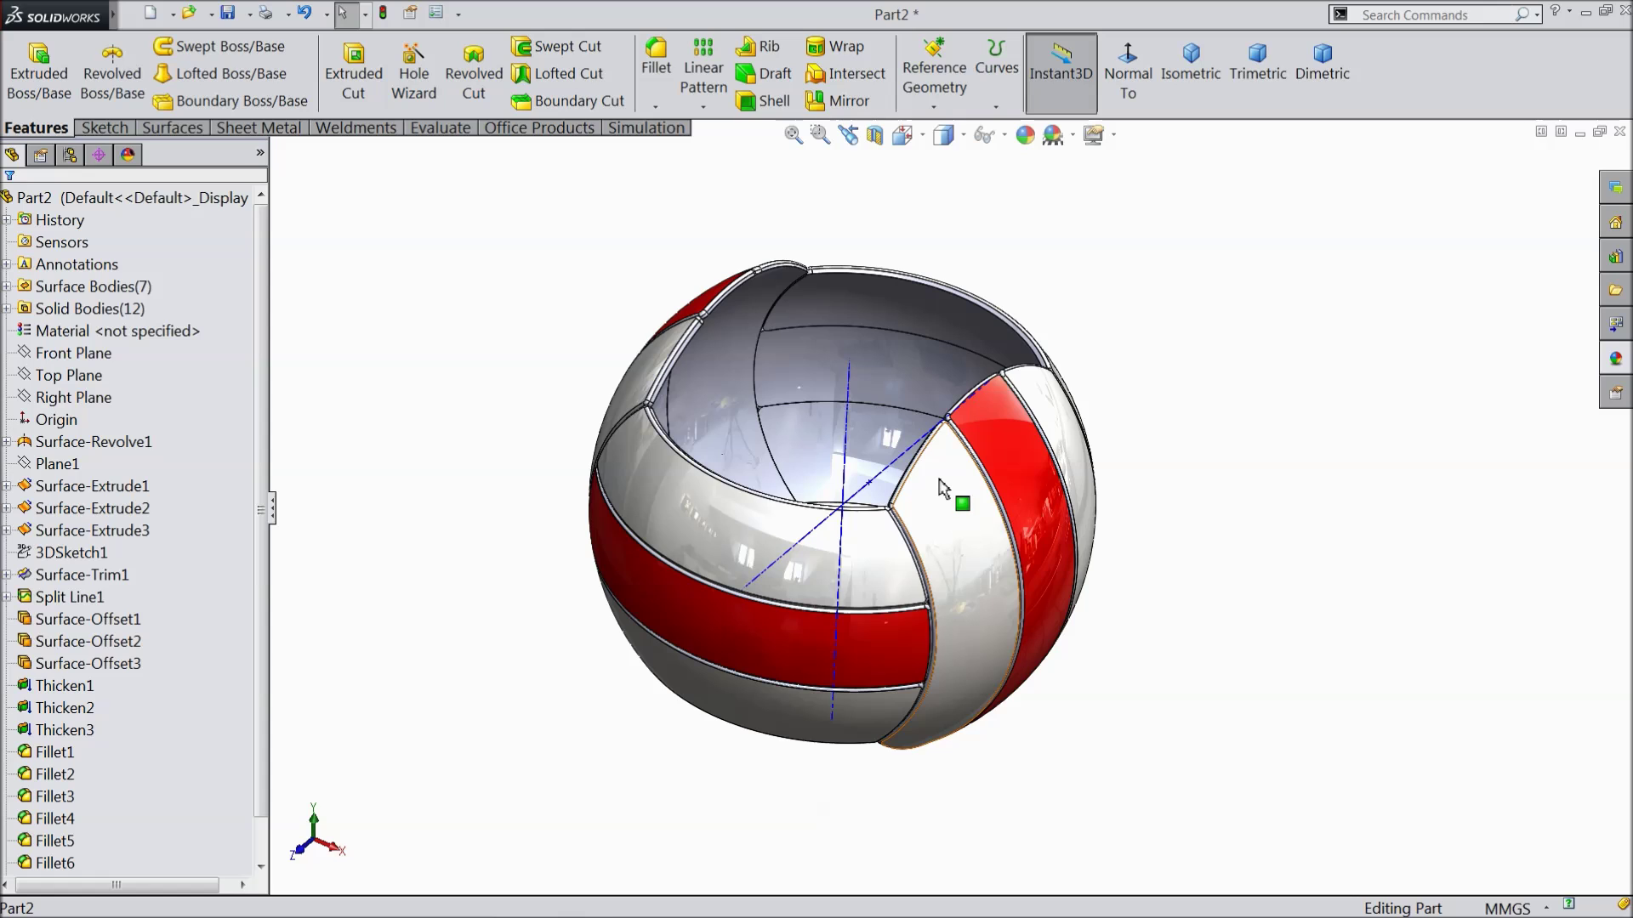
{"action": "middle_click_drag", "start_coordinate": [925, 501], "coordinate": [815, 534]}
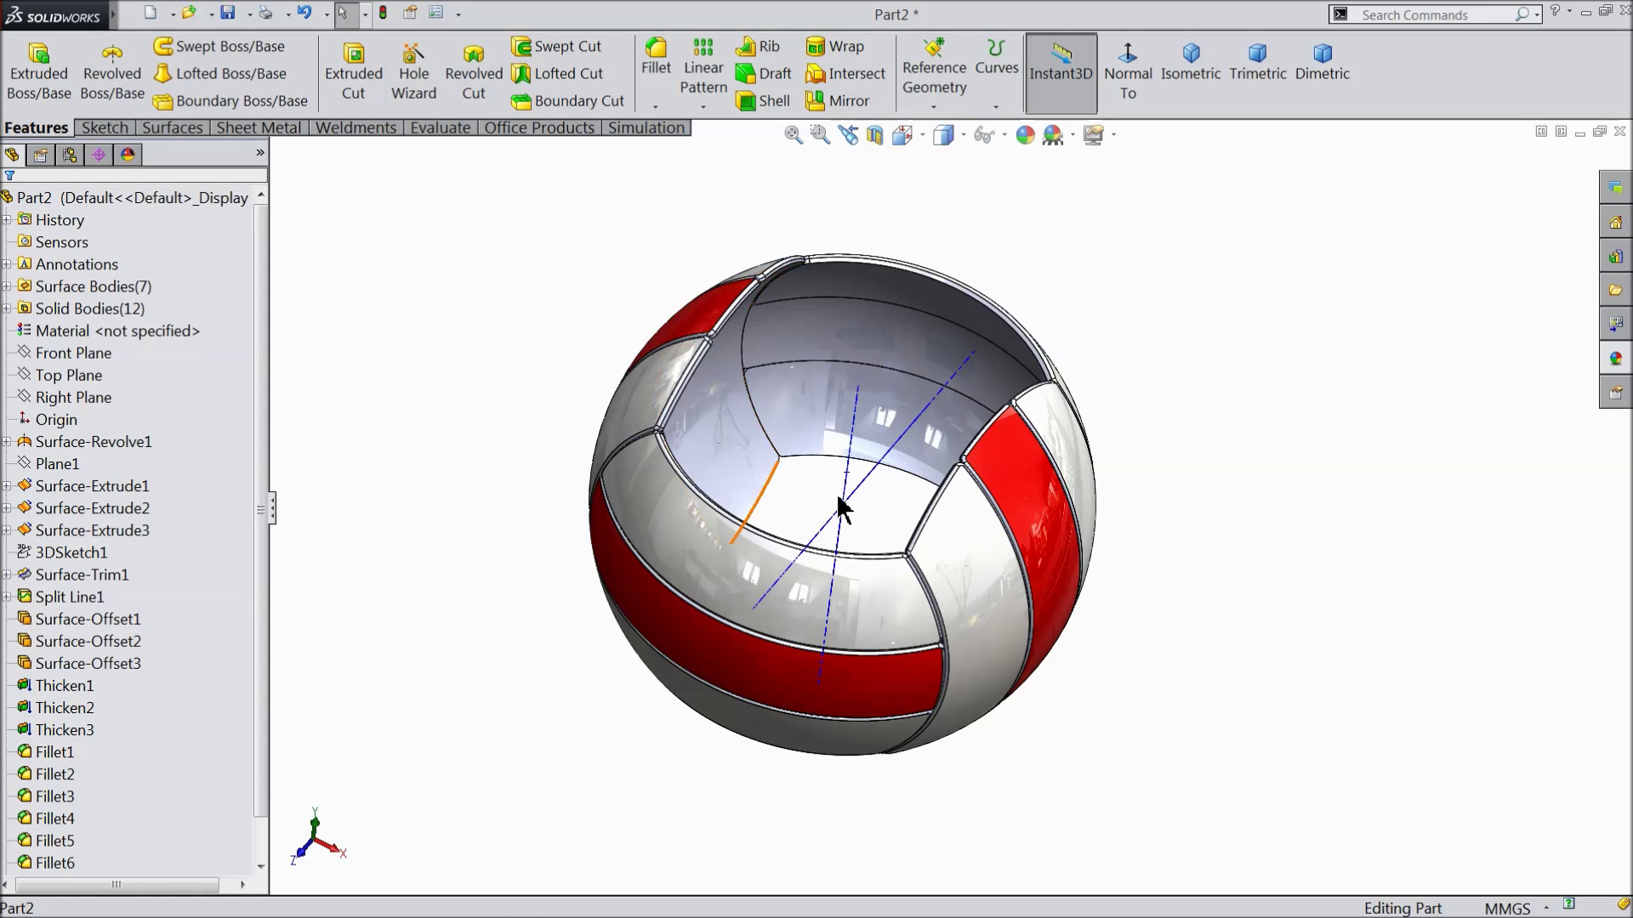
{"action": "middle_click_drag", "start_coordinate": [839, 508], "coordinate": [812, 489]}
{"action": "left_click_drag", "start_coordinate": [273, 539], "coordinate": [262, 561]}
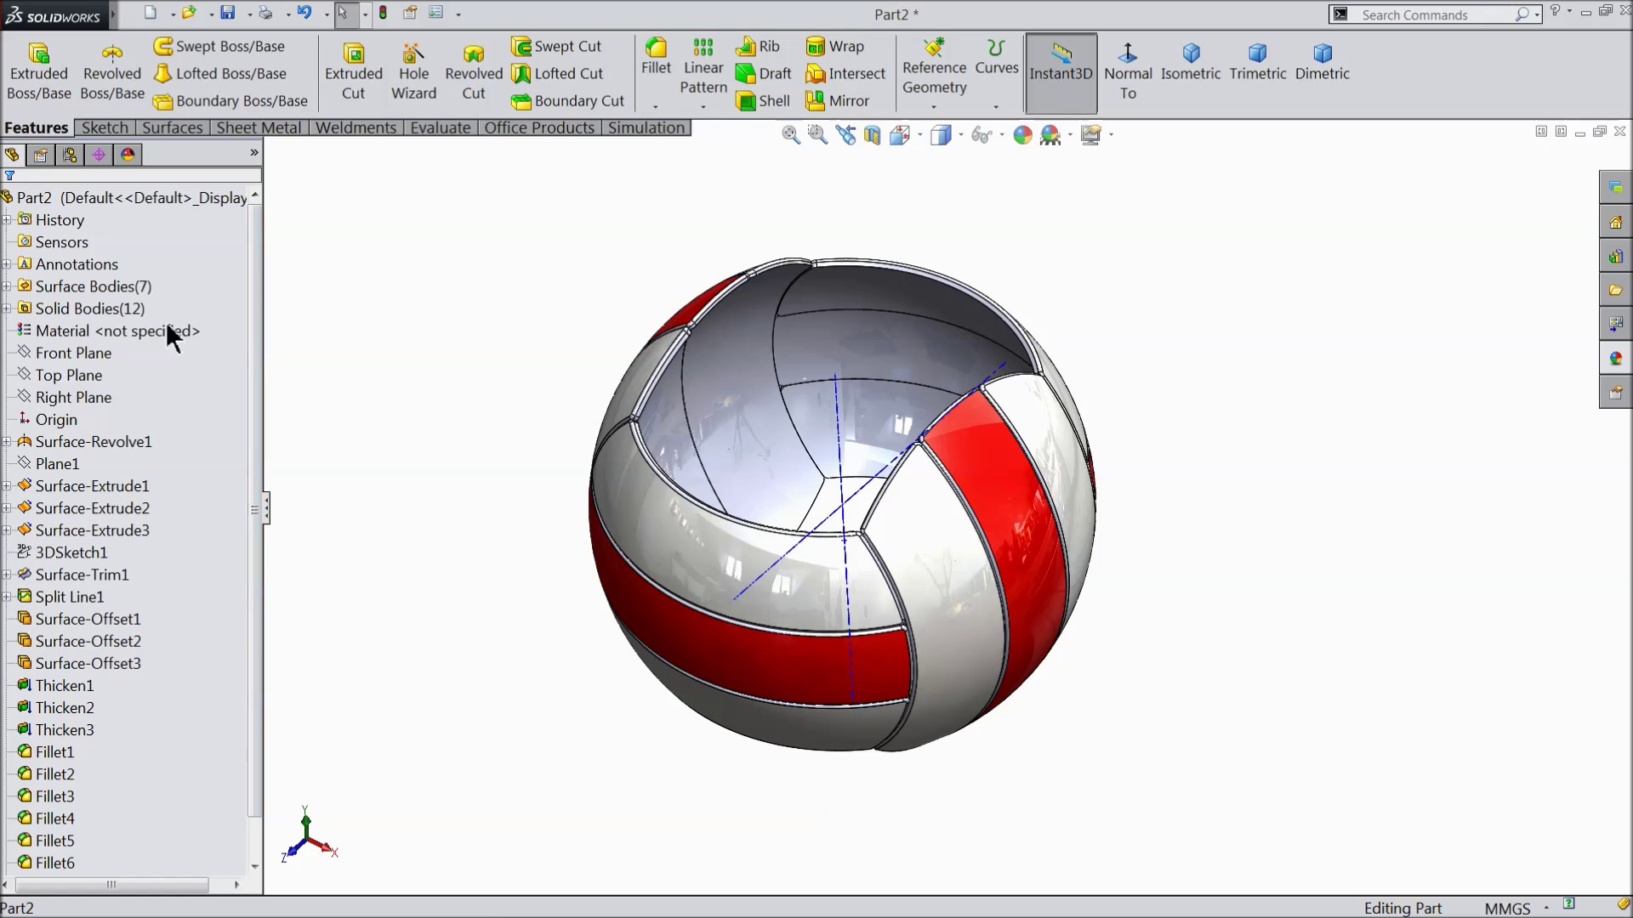
Start a new sketch on the Front Plane and view it normal to the plane
{"action": "left_click", "coordinate": [103, 129]}
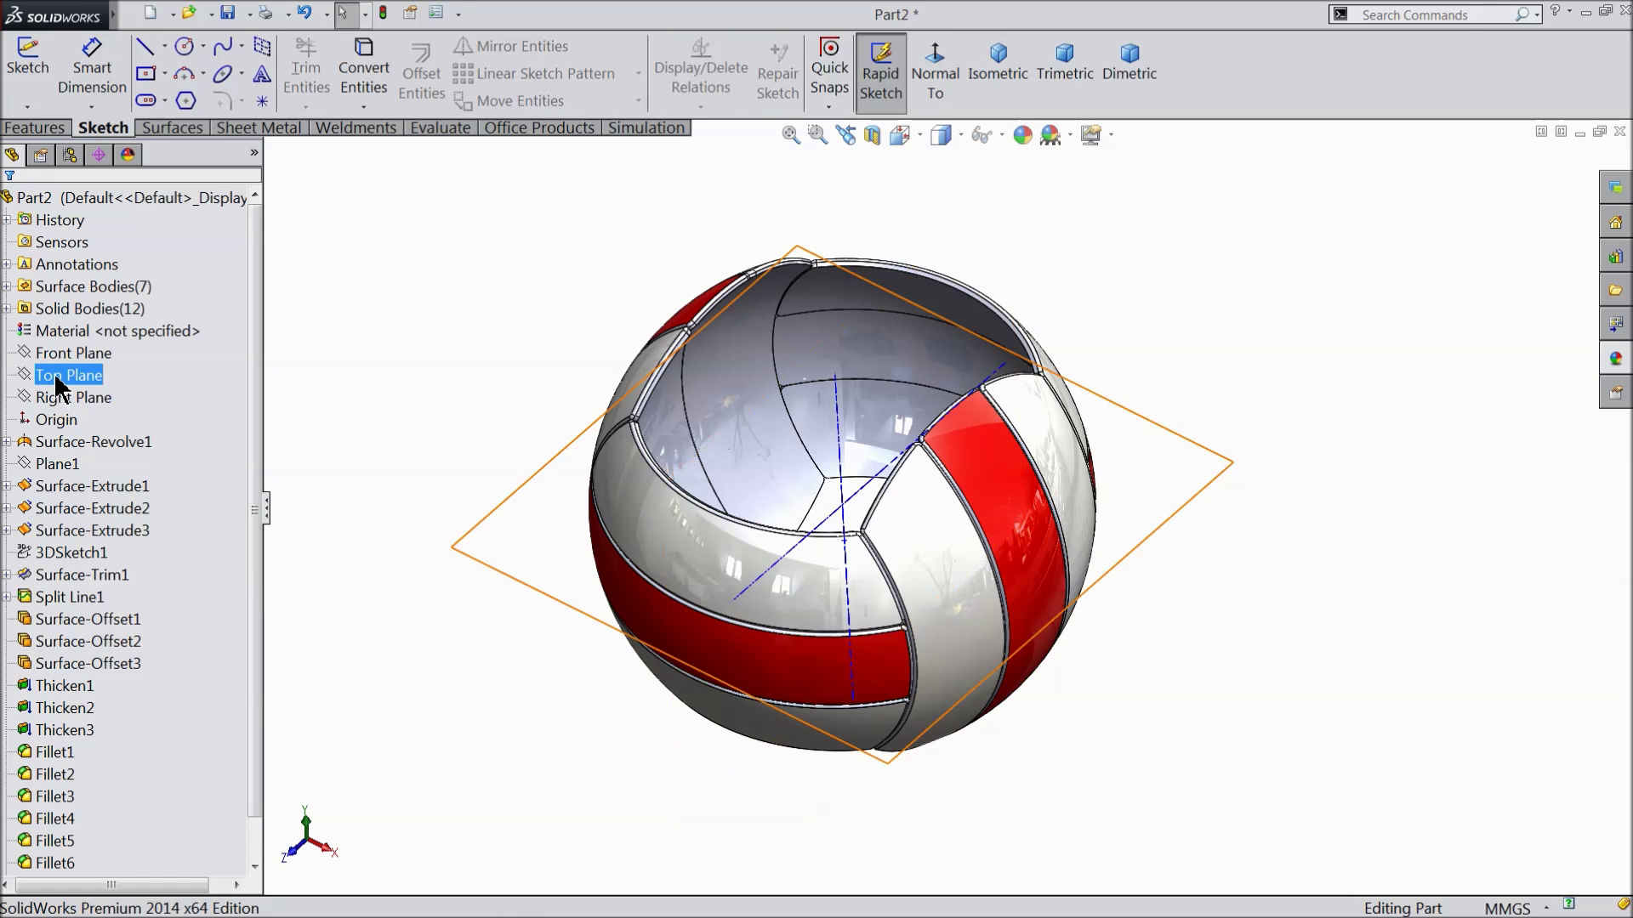
{"action": "left_click", "coordinate": [68, 352]}
{"action": "left_click", "coordinate": [66, 332]}
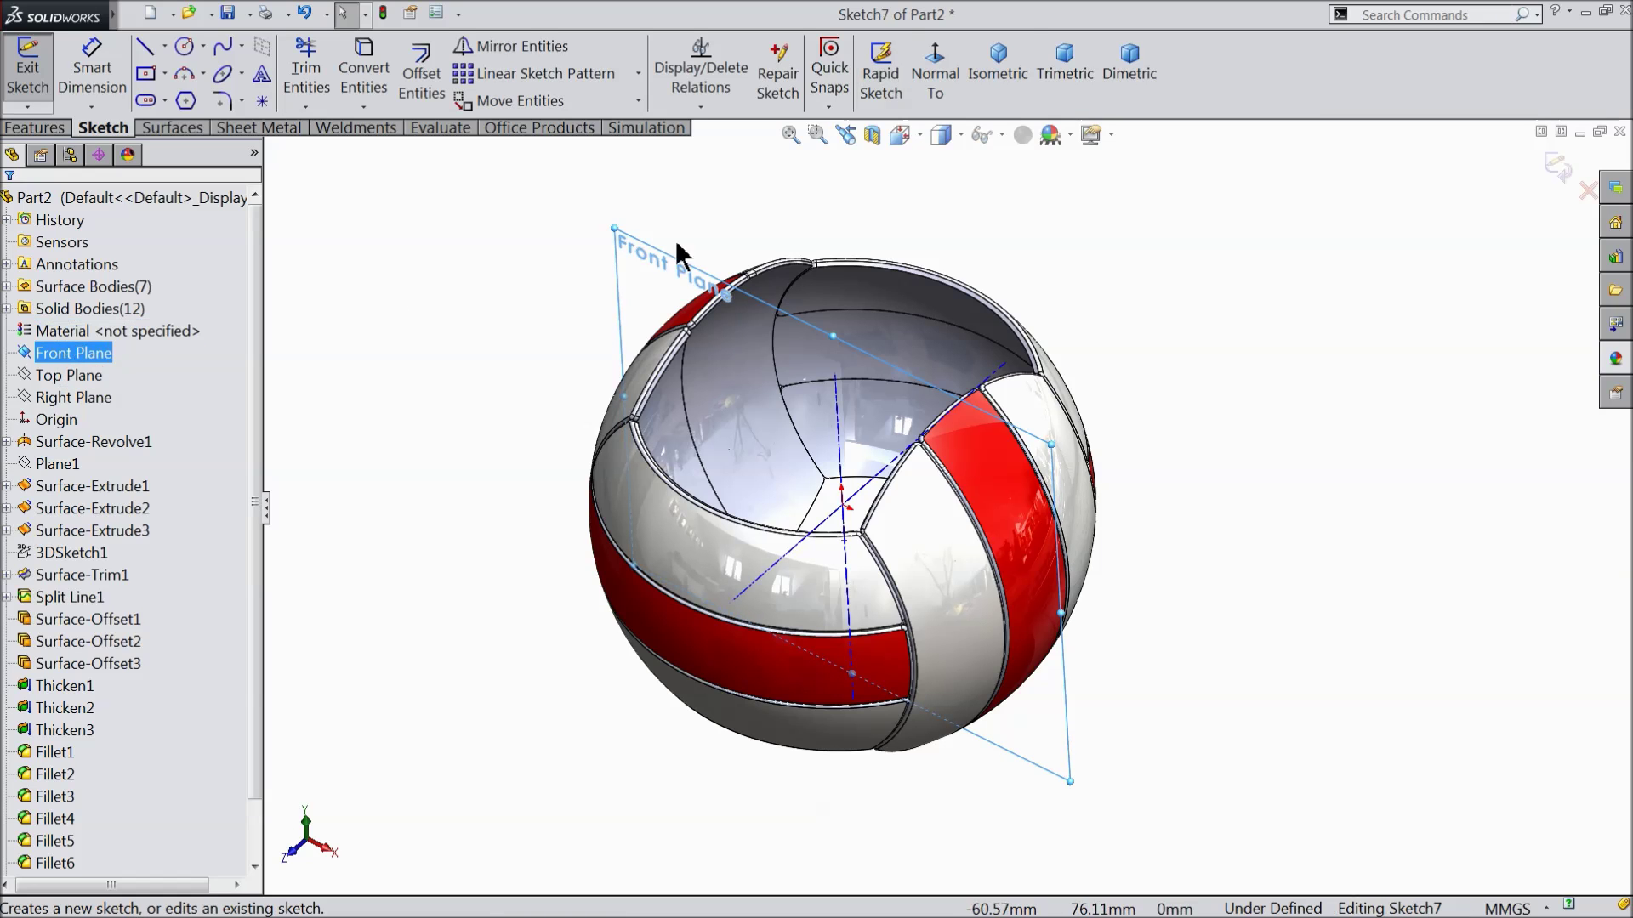
{"action": "left_click", "coordinate": [930, 78]}
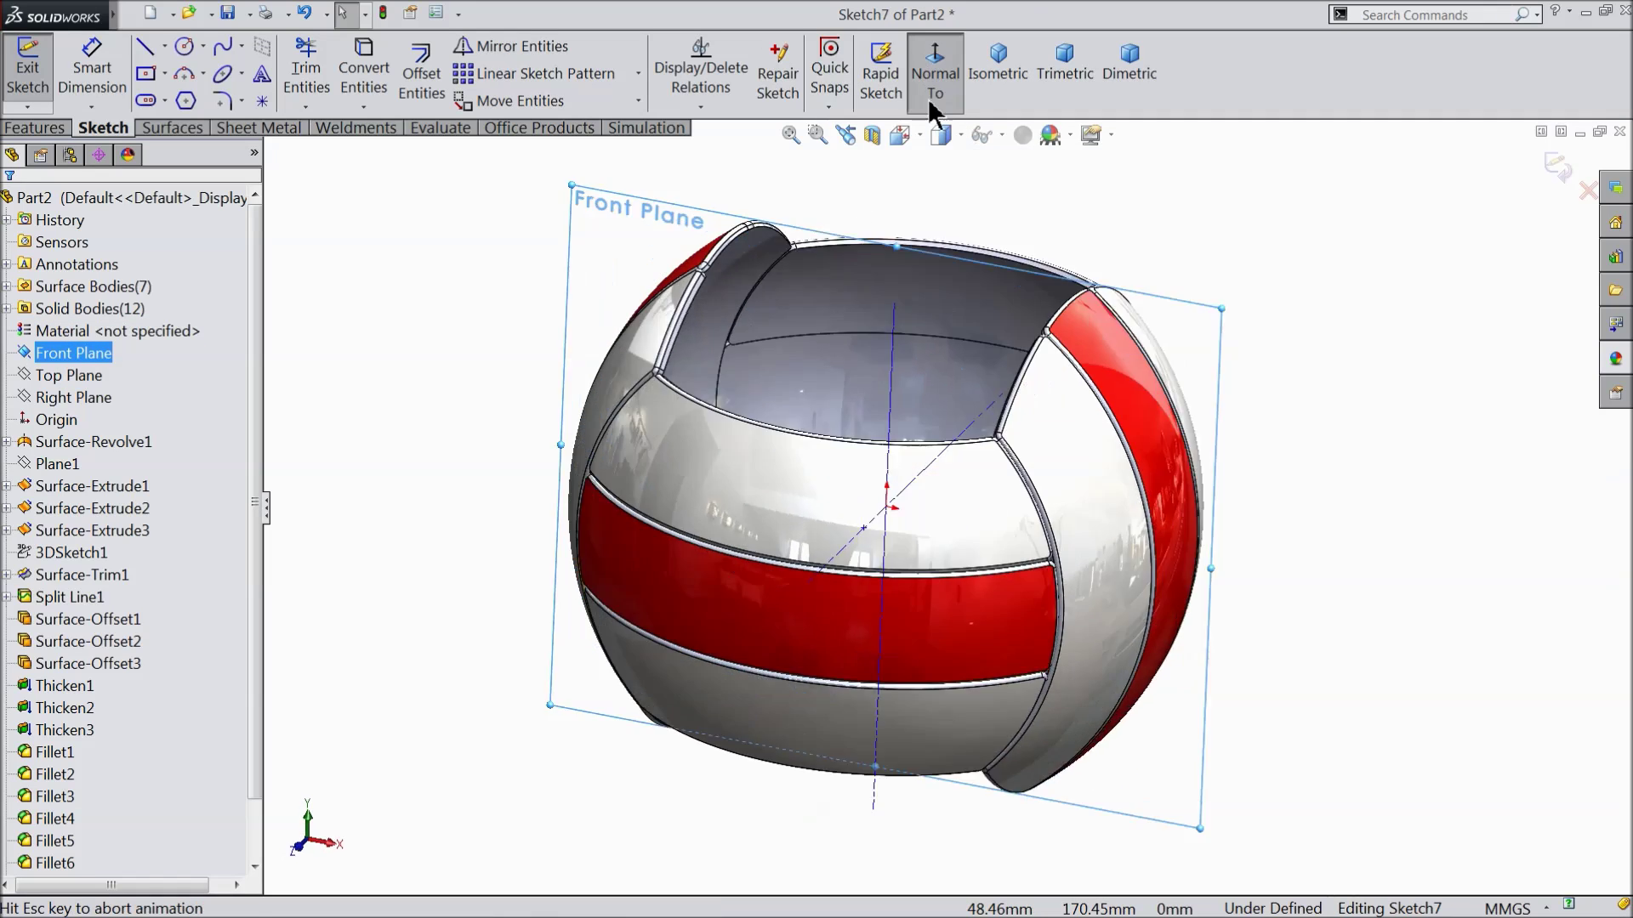
Draw a horizontal centerline across the ball from left to right edge and exit the sketch
{"action": "left_click", "coordinate": [168, 49]}
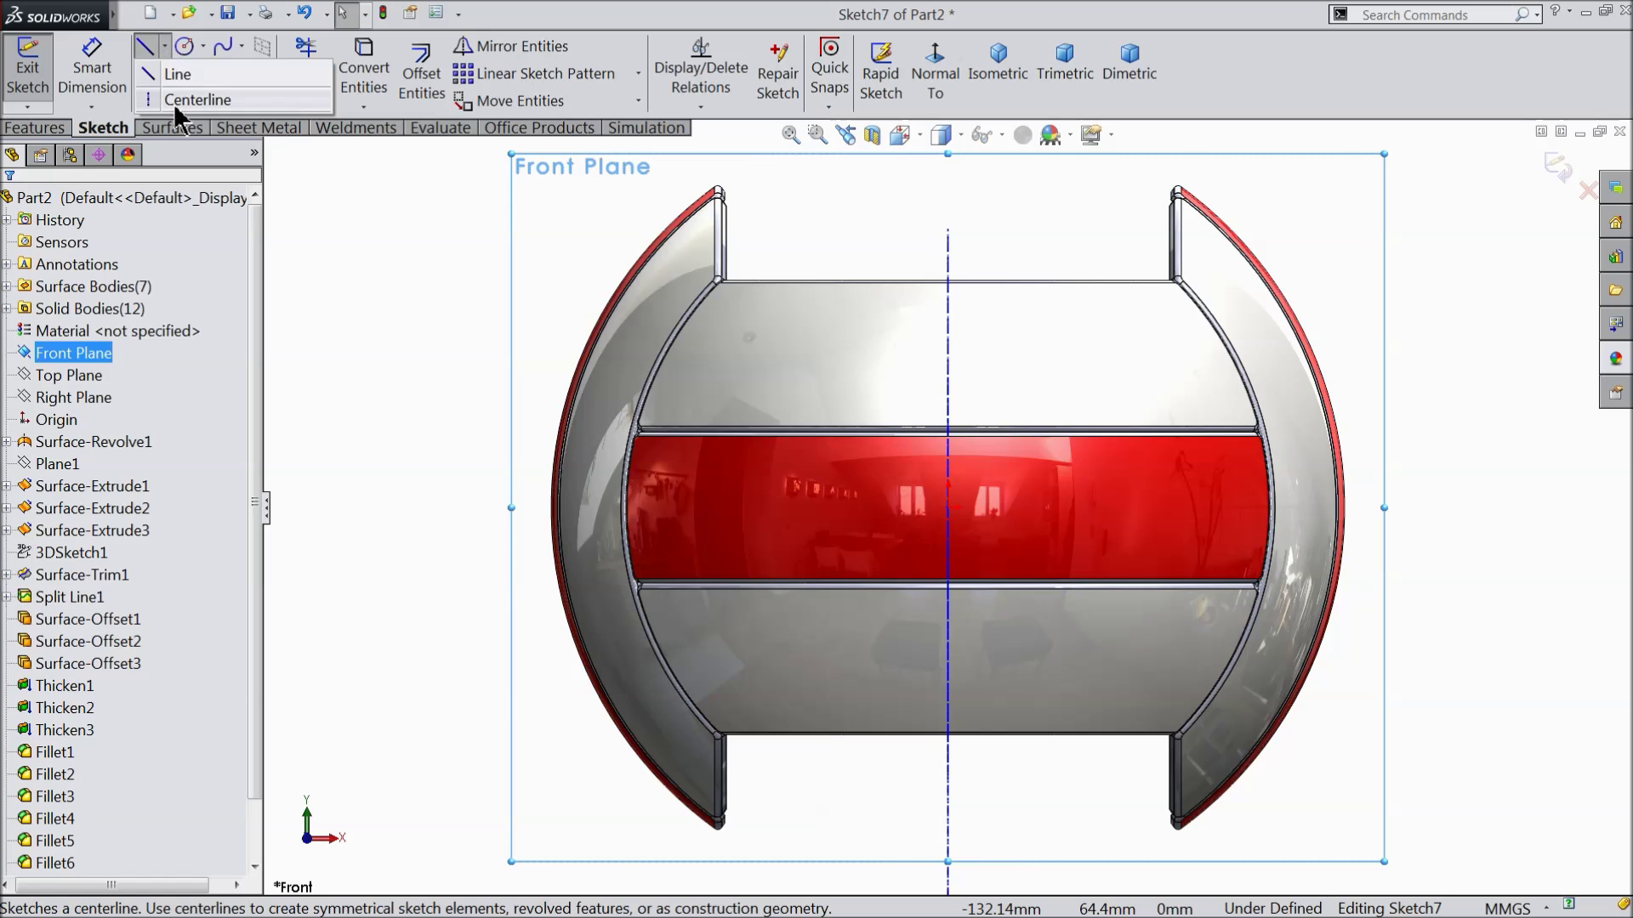
{"action": "left_click", "coordinate": [191, 98]}
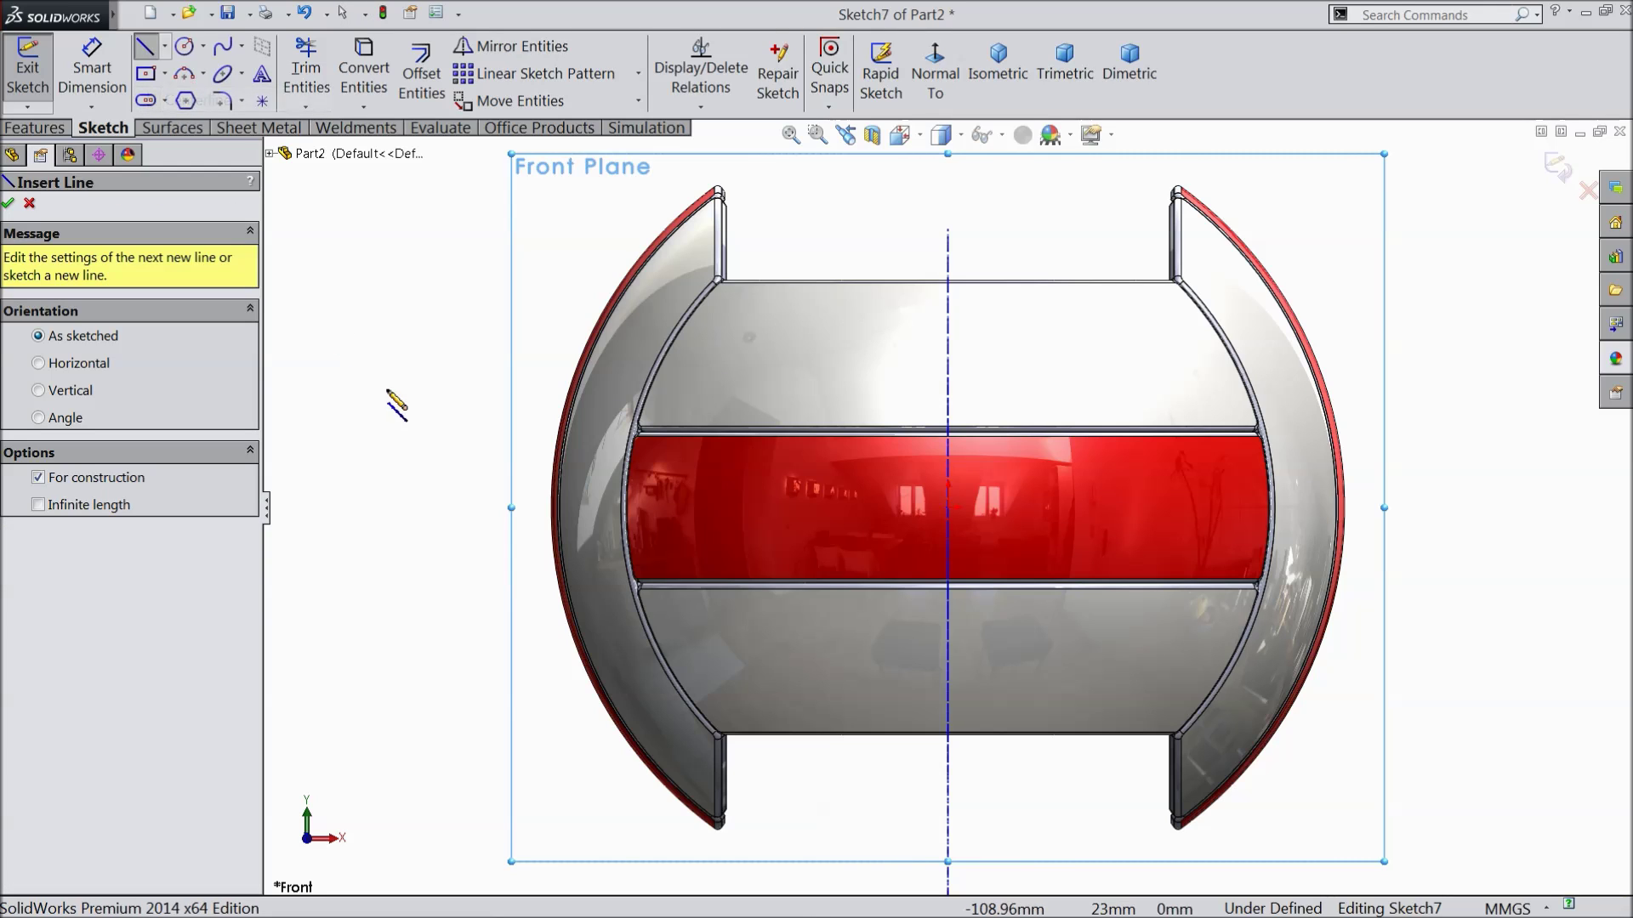
{"action": "left_click", "coordinate": [409, 508]}
{"action": "left_click", "coordinate": [1415, 508]}
{"action": "right_click", "coordinate": [1403, 340]}
{"action": "left_click", "coordinate": [1446, 170]}
{"action": "scroll", "coordinate": [1088, 281], "scroll_direction": "up", "scroll_amount": 5}
{"action": "mouse_move", "coordinate": [1258, 320]}
{"action": "middle_mouse_down"}
{"action": "mouse_move", "coordinate": [1119, 426]}
{"action": "mouse_move", "coordinate": [1202, 426]}
{"action": "mouse_move", "coordinate": [1139, 492]}
{"action": "mouse_move", "coordinate": [1180, 473]}
{"action": "mouse_move", "coordinate": [1155, 484]}
{"action": "mouse_move", "coordinate": [1170, 492]}
{"action": "middle_mouse_up"}
{"action": "scroll", "coordinate": [942, 510], "scroll_direction": "down", "scroll_amount": 2}
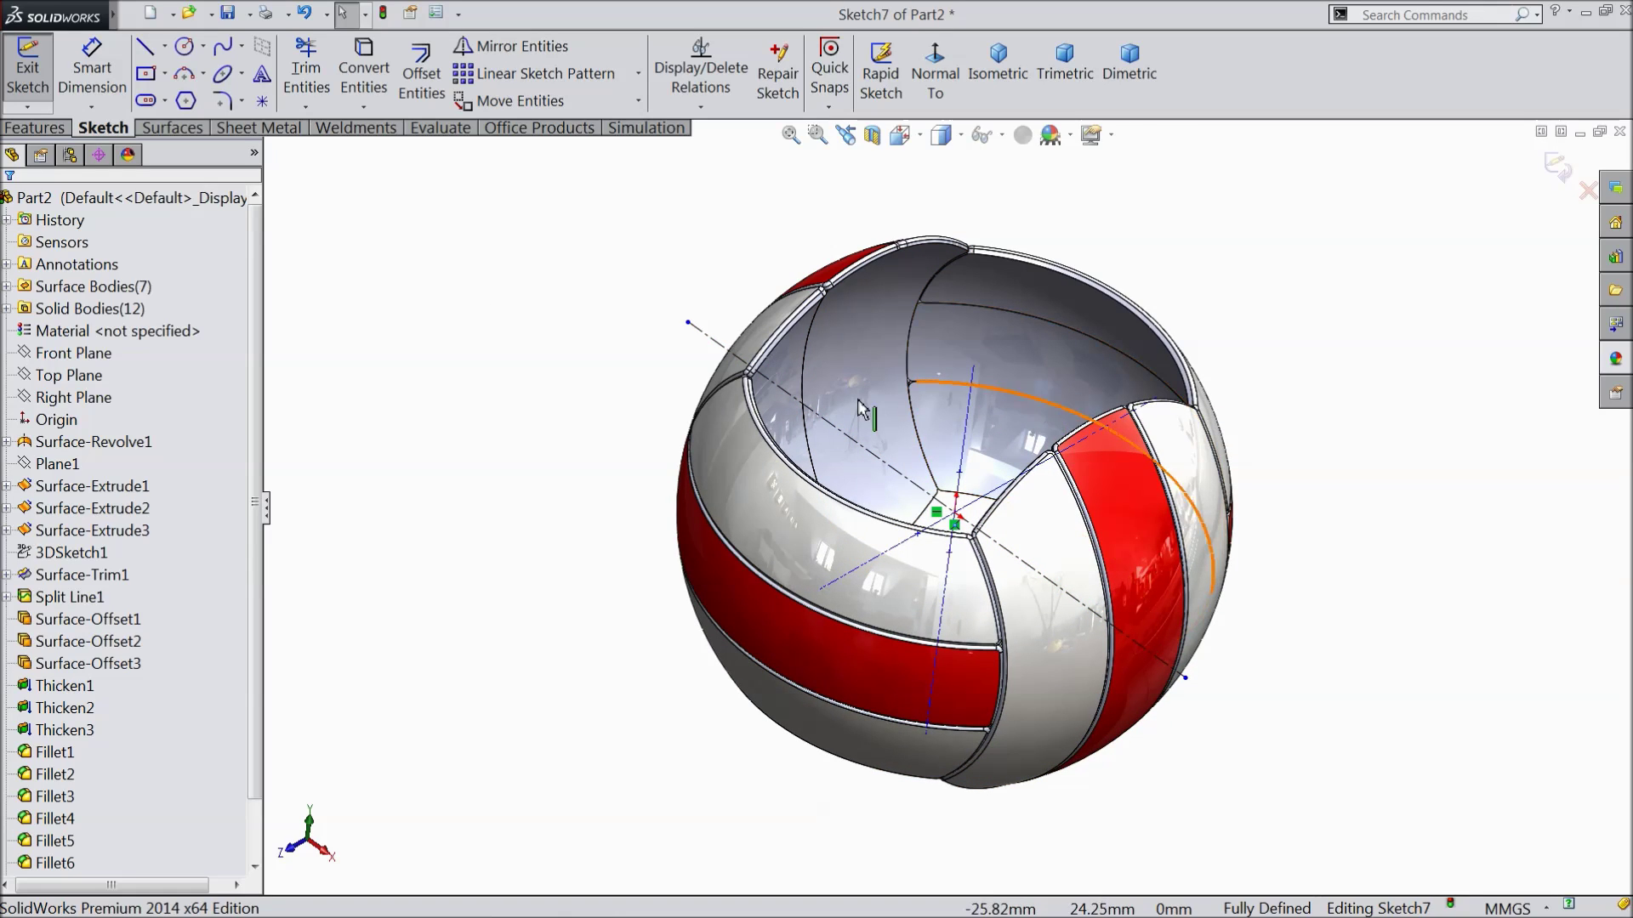
{"action": "left_click", "coordinate": [34, 127]}
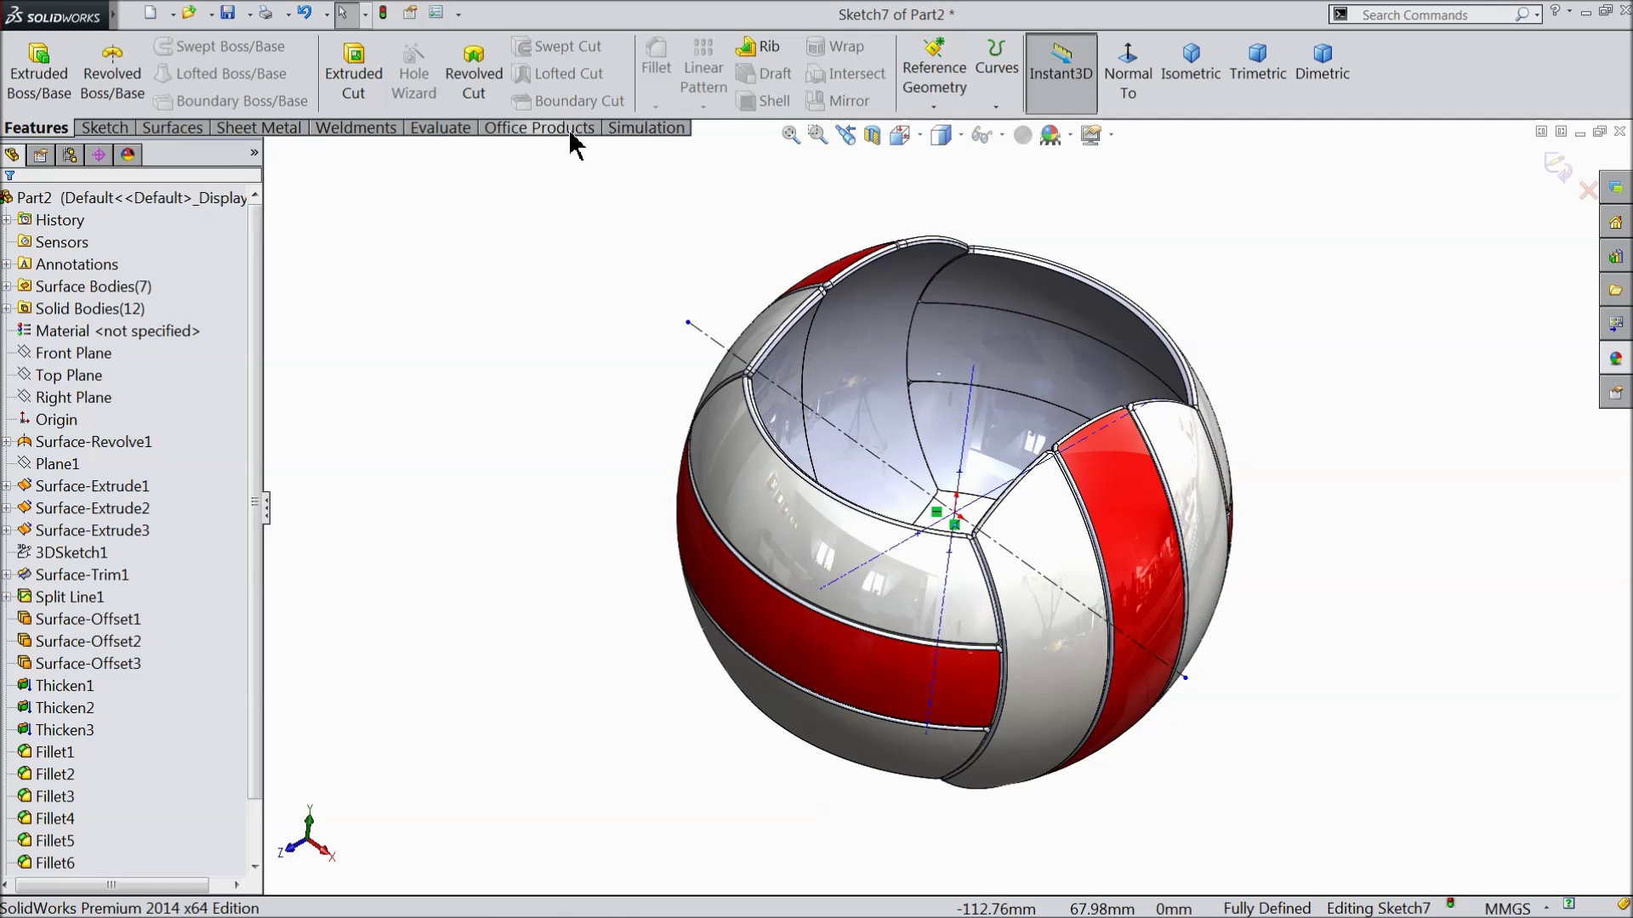
{"action": "left_click", "coordinate": [1554, 167]}
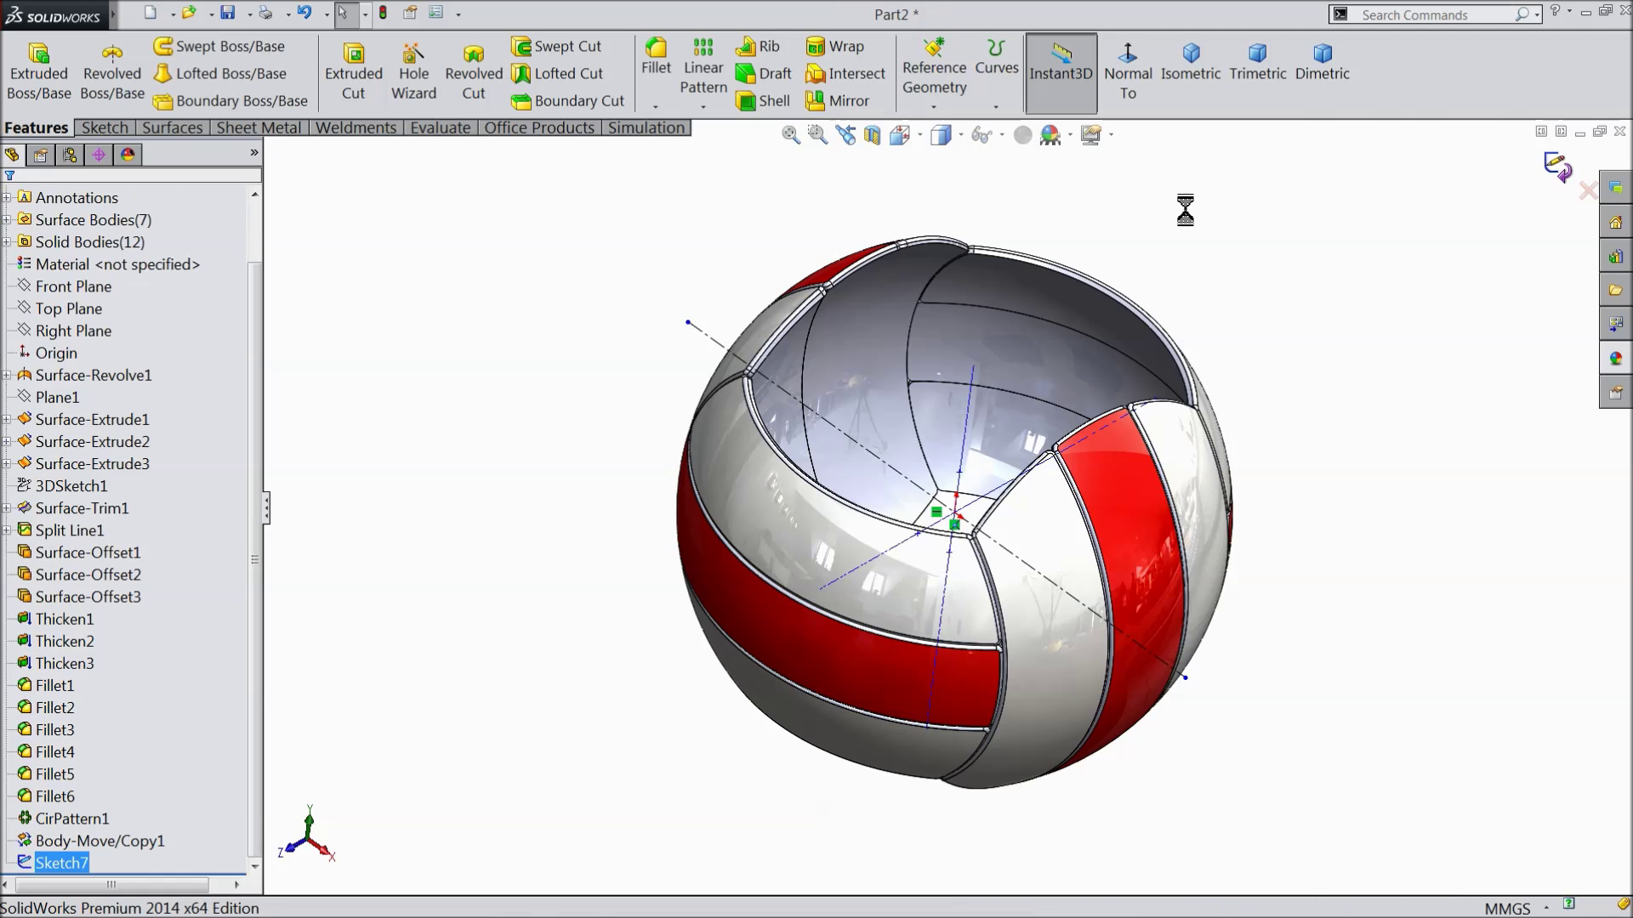
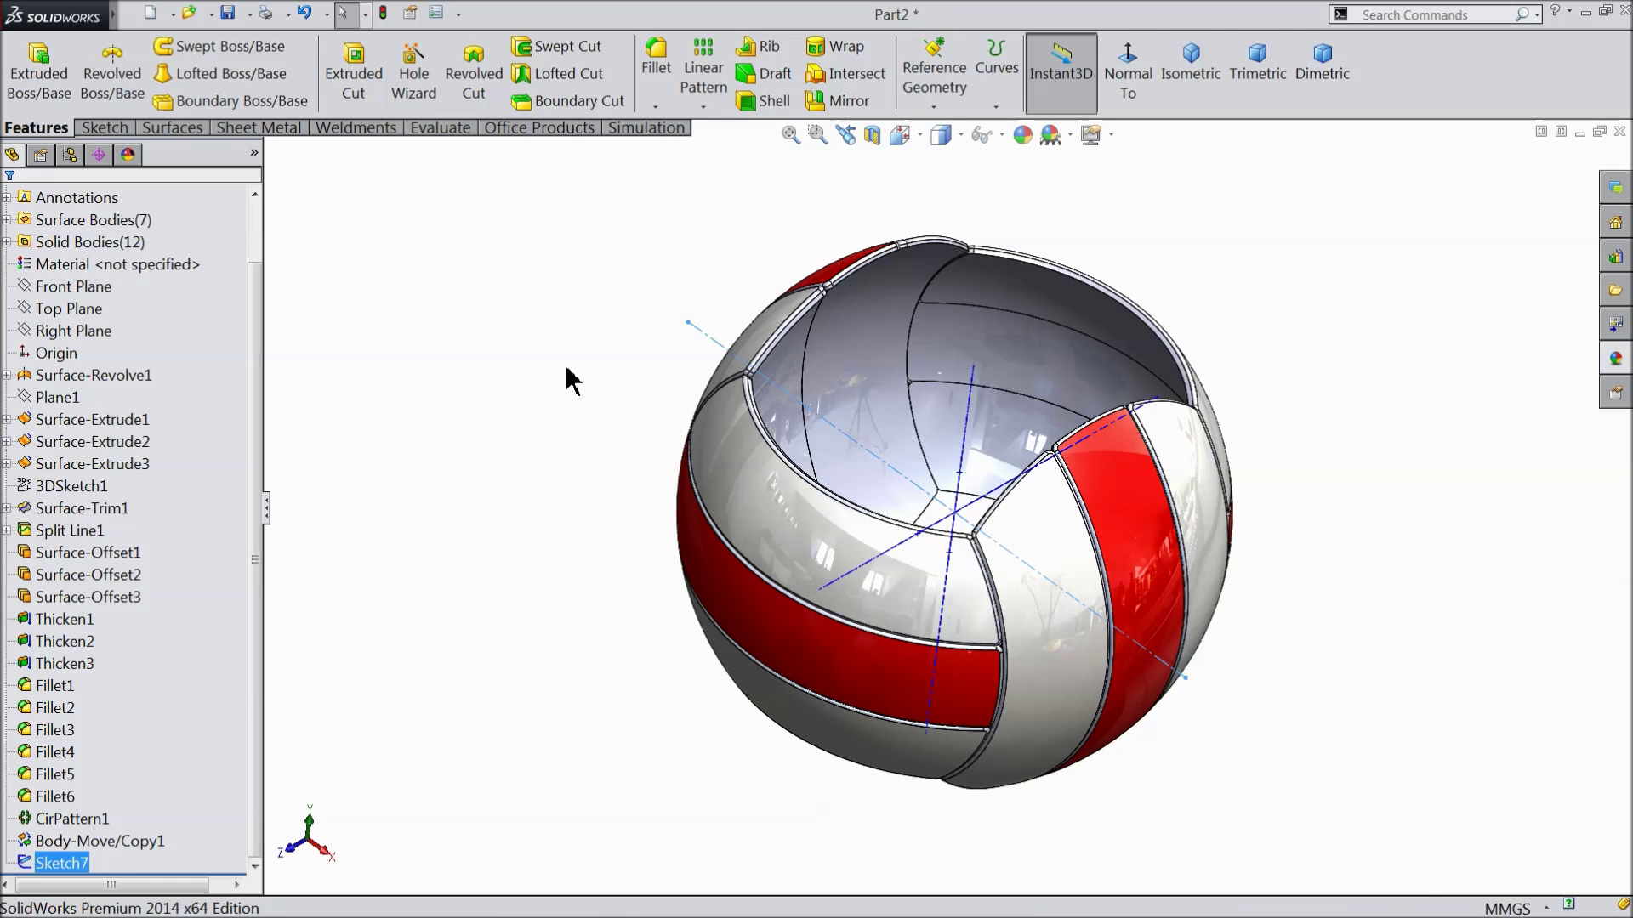
Start a body circular pattern and select panels CirPattern1[2], [5] and [8]
{"action": "left_click", "coordinate": [703, 108]}
{"action": "left_click", "coordinate": [736, 153]}
{"action": "mouse_move", "coordinate": [604, 419]}
{"action": "middle_mouse_down"}
{"action": "mouse_move", "coordinate": [643, 375]}
{"action": "mouse_move", "coordinate": [598, 405]}
{"action": "middle_mouse_up"}
{"action": "left_click", "coordinate": [81, 540]}
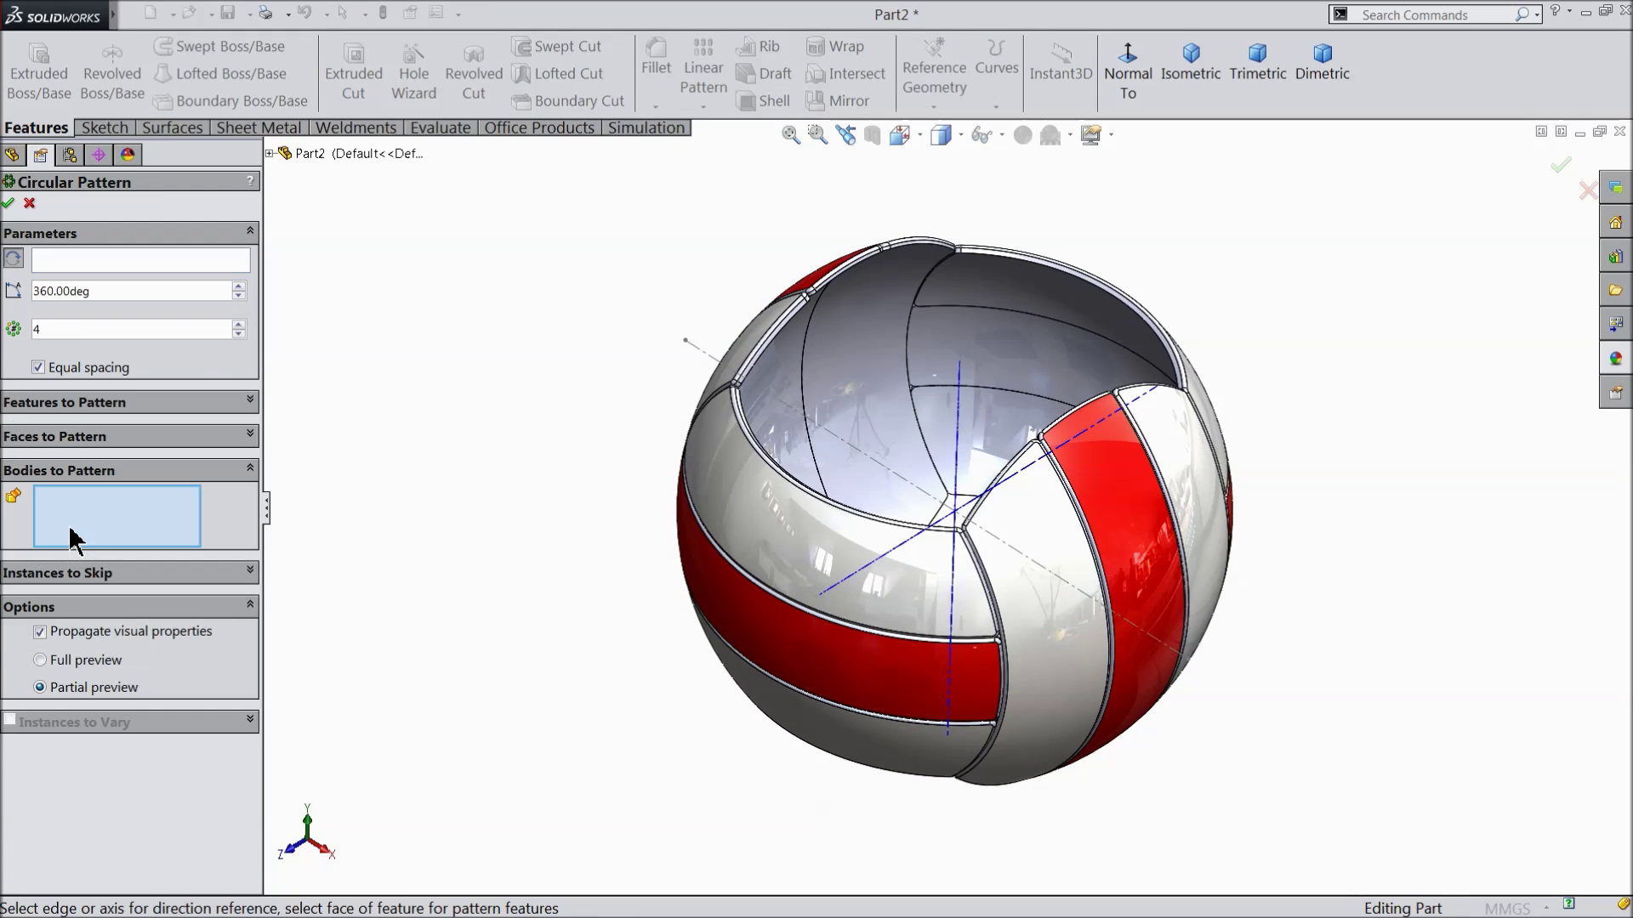
{"action": "left_click", "coordinate": [1033, 349]}
{"action": "left_click", "coordinate": [1003, 434]}
{"action": "left_click", "coordinate": [1053, 285]}
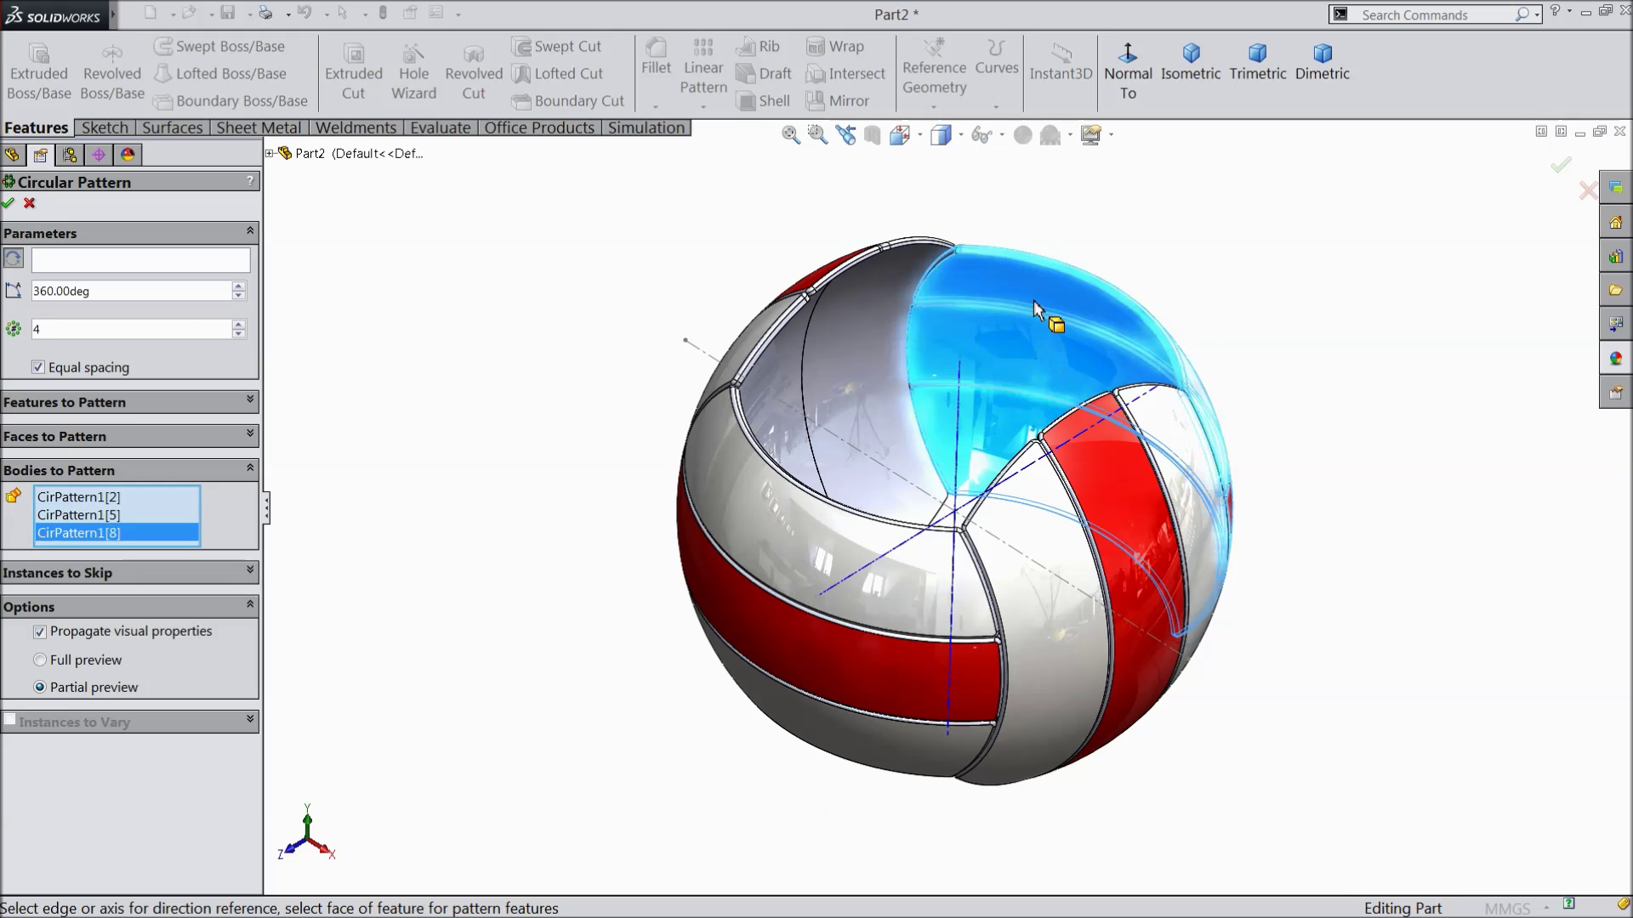
Pattern them about the Sketch7 axis at 90° with 2 instances and accept
{"action": "left_click", "coordinate": [79, 265]}
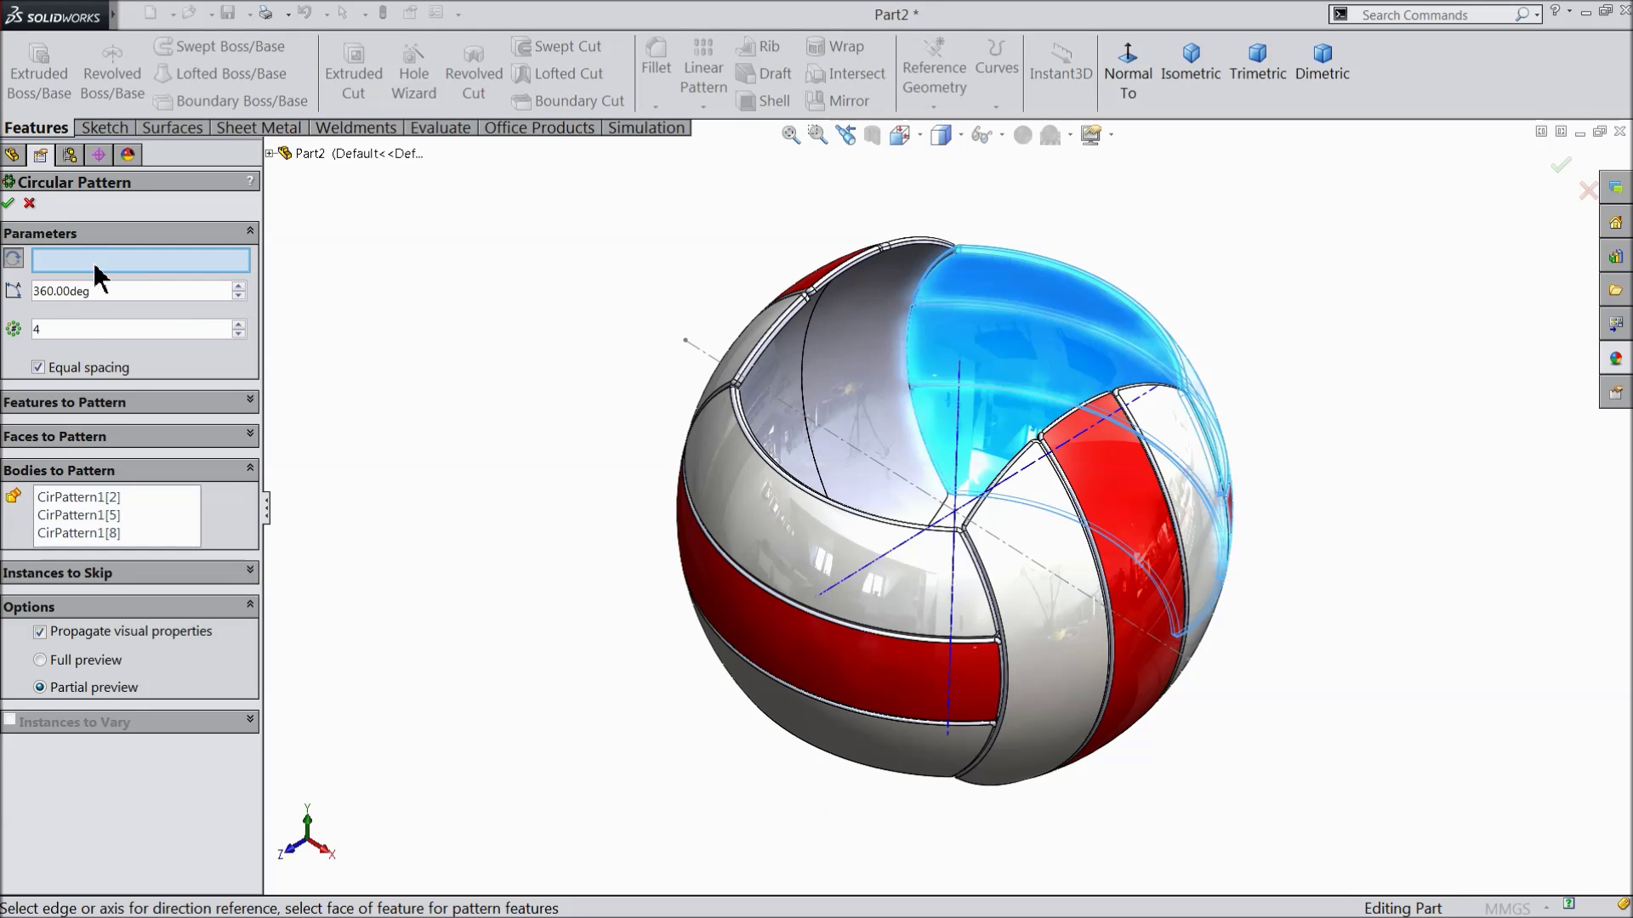
{"action": "left_click", "coordinate": [700, 350]}
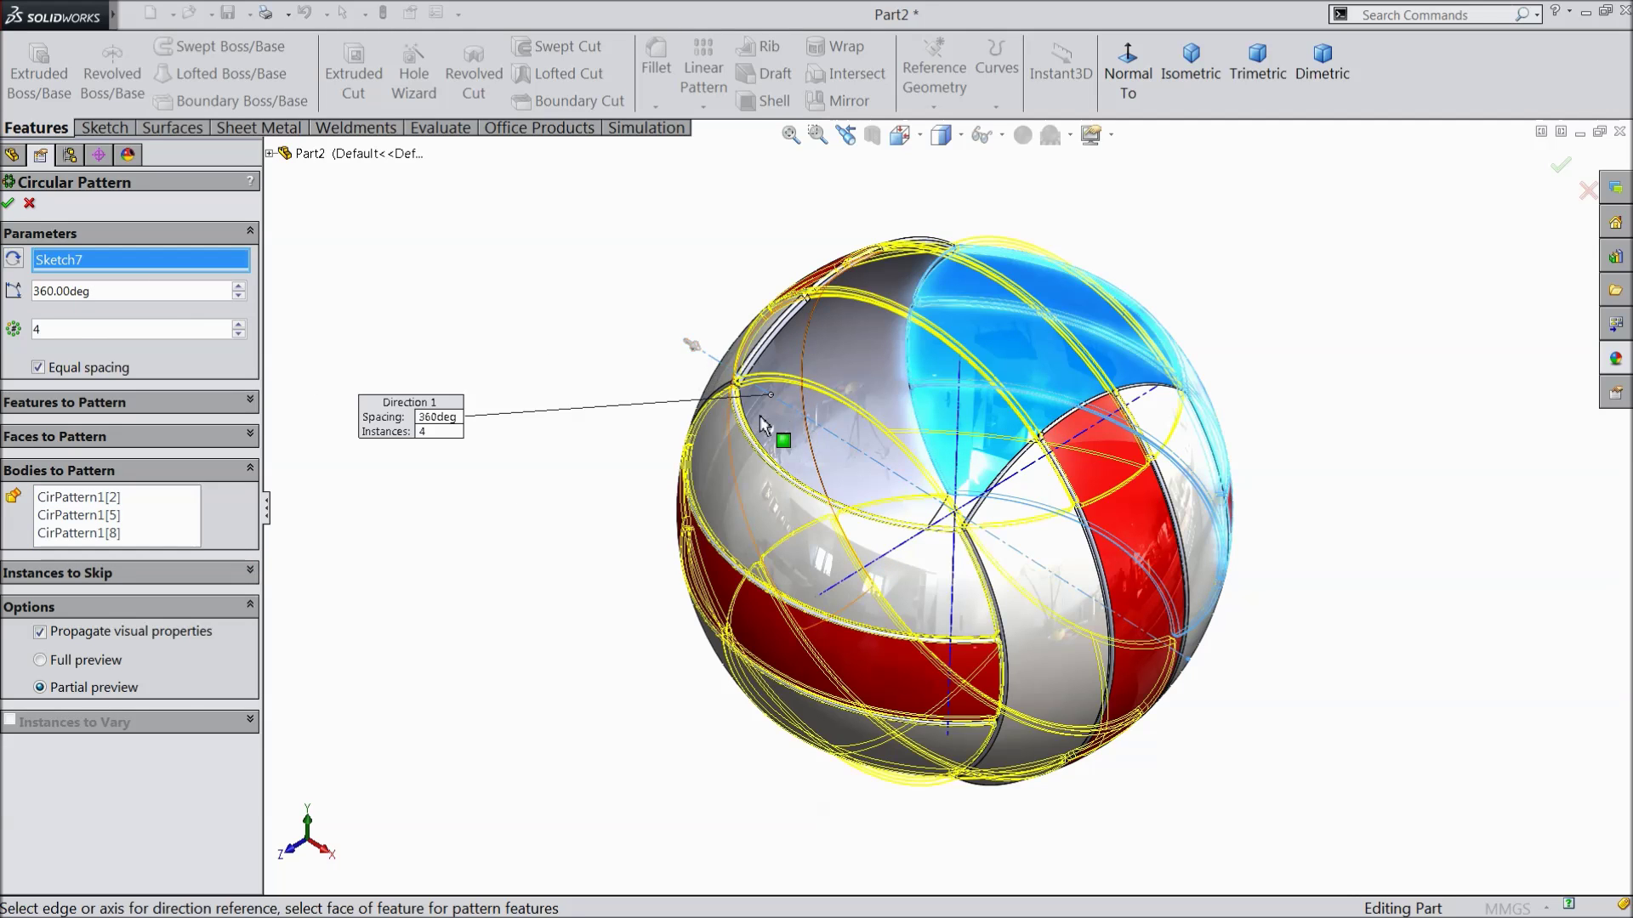
{"action": "double_click", "coordinate": [64, 327]}
{"action": "type", "text": "2"}
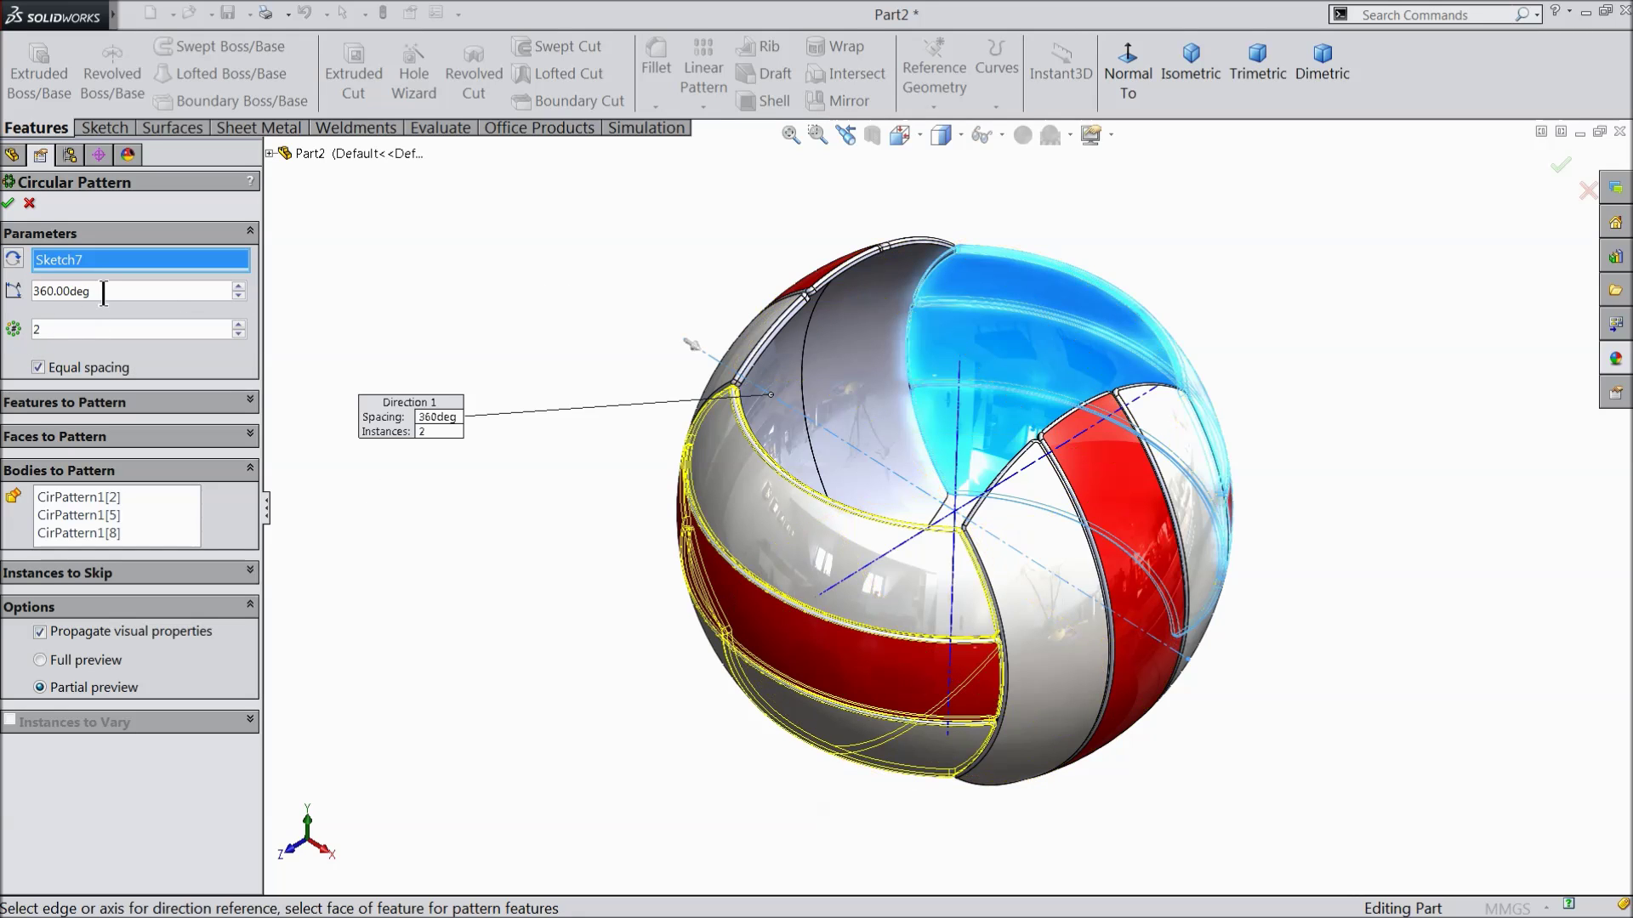
{"action": "type", "text": "90"}
{"action": "key", "text": "Return"}
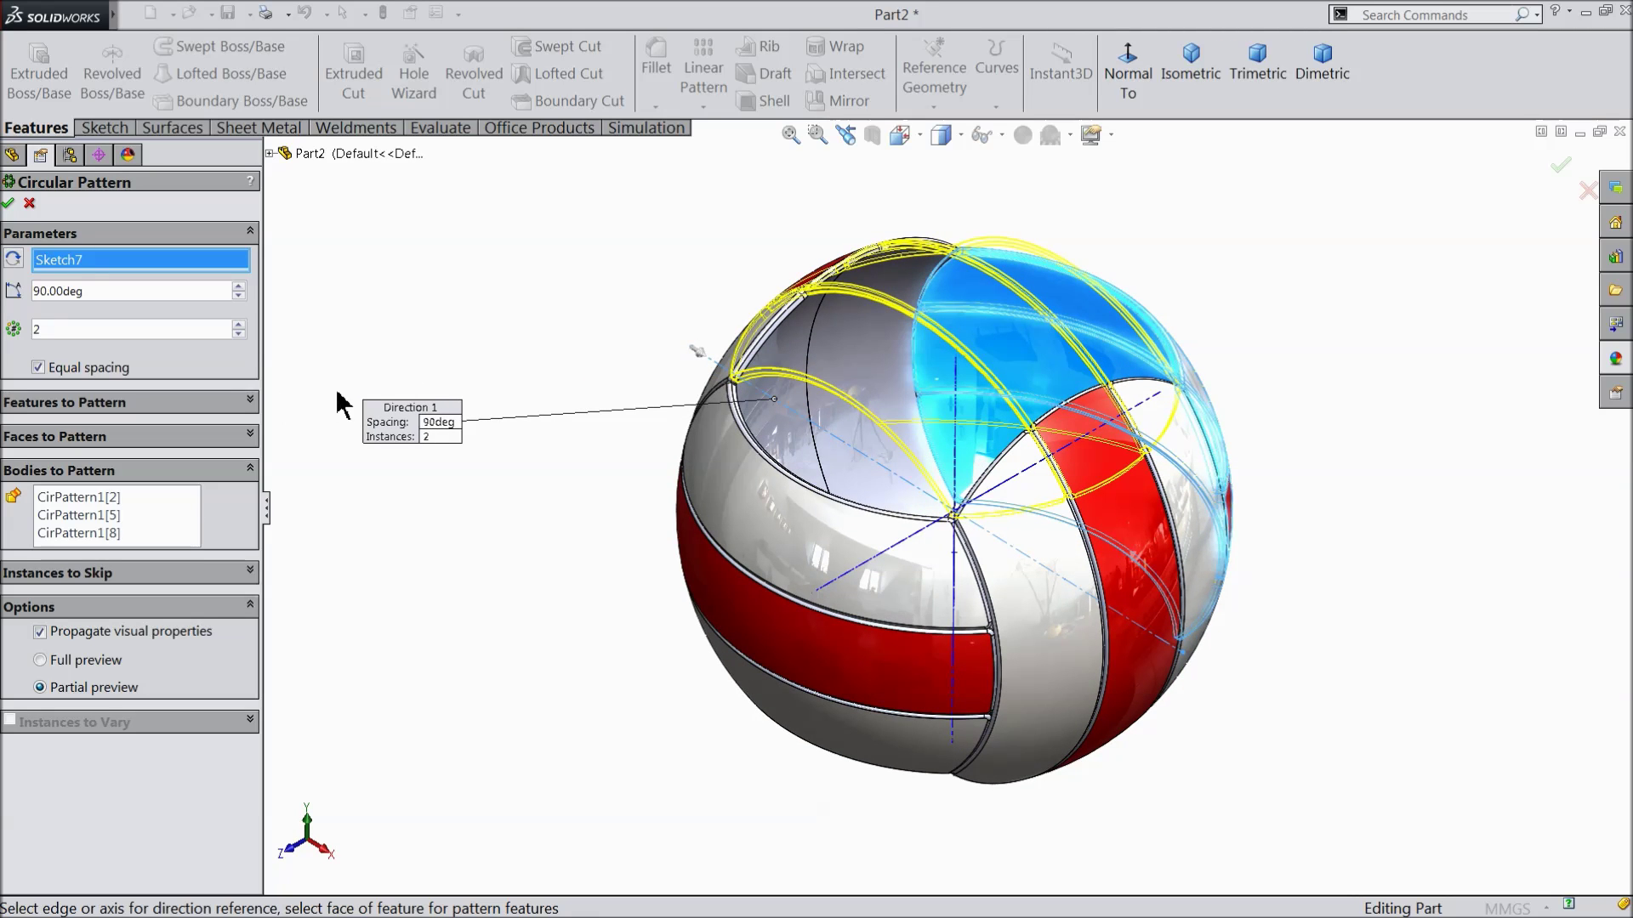
{"action": "left_click", "coordinate": [10, 207]}
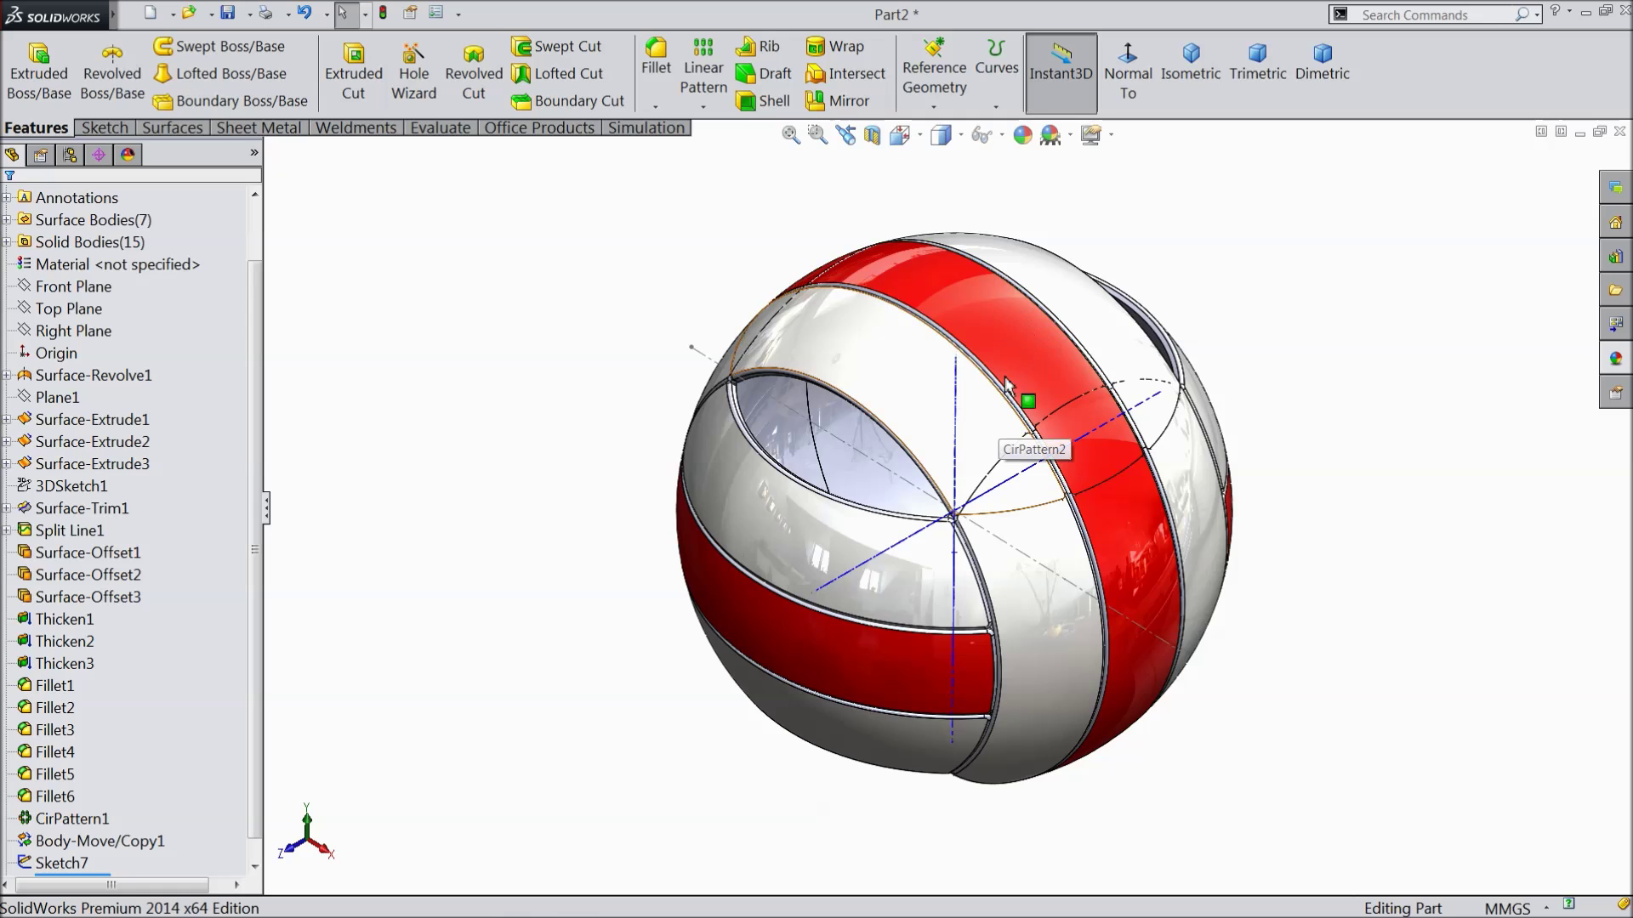
{"action": "middle_click_drag", "start_coordinate": [1057, 393], "coordinate": [1078, 352]}
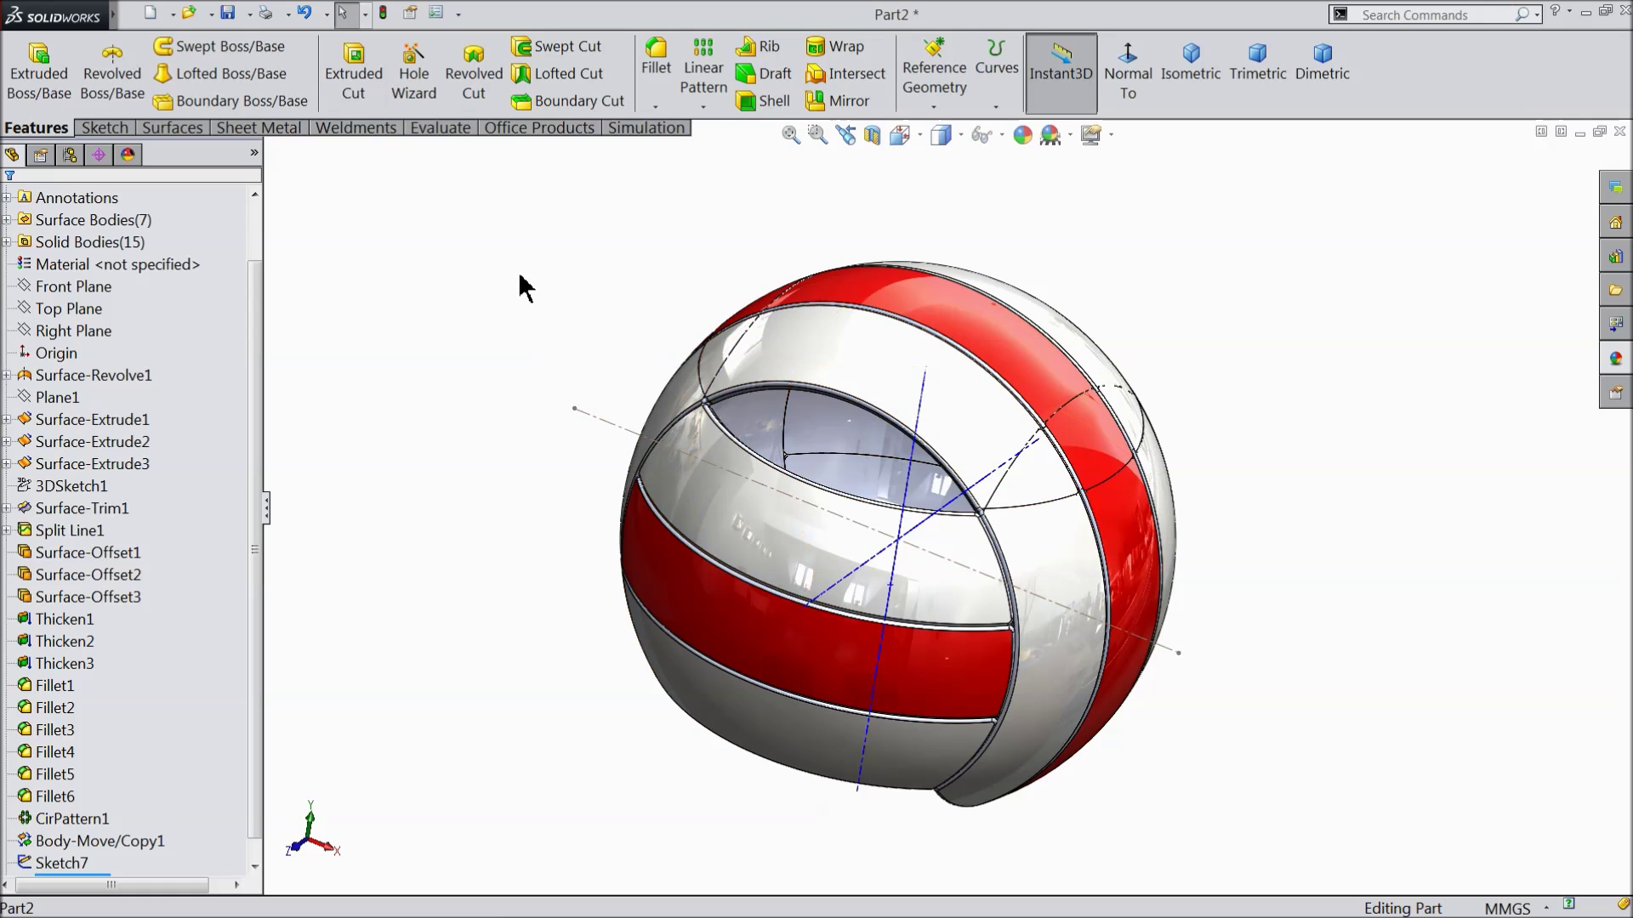
Start another body circular pattern with panels CirPattern1[5], [2] and [8]
{"action": "left_click", "coordinate": [704, 107]}
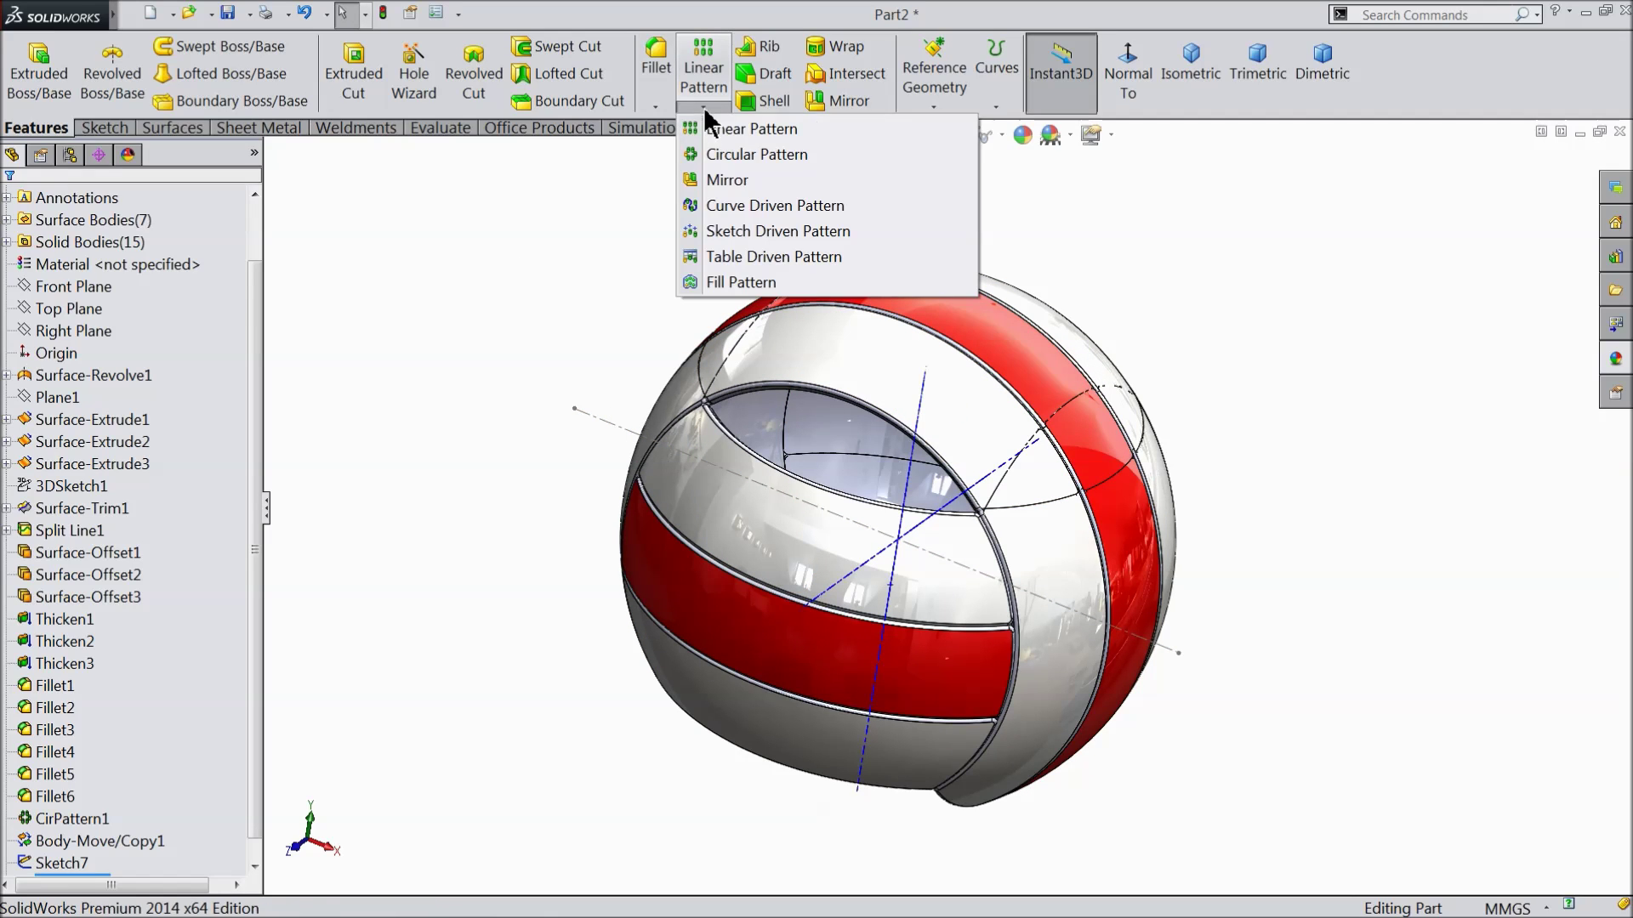
{"action": "left_click", "coordinate": [723, 156]}
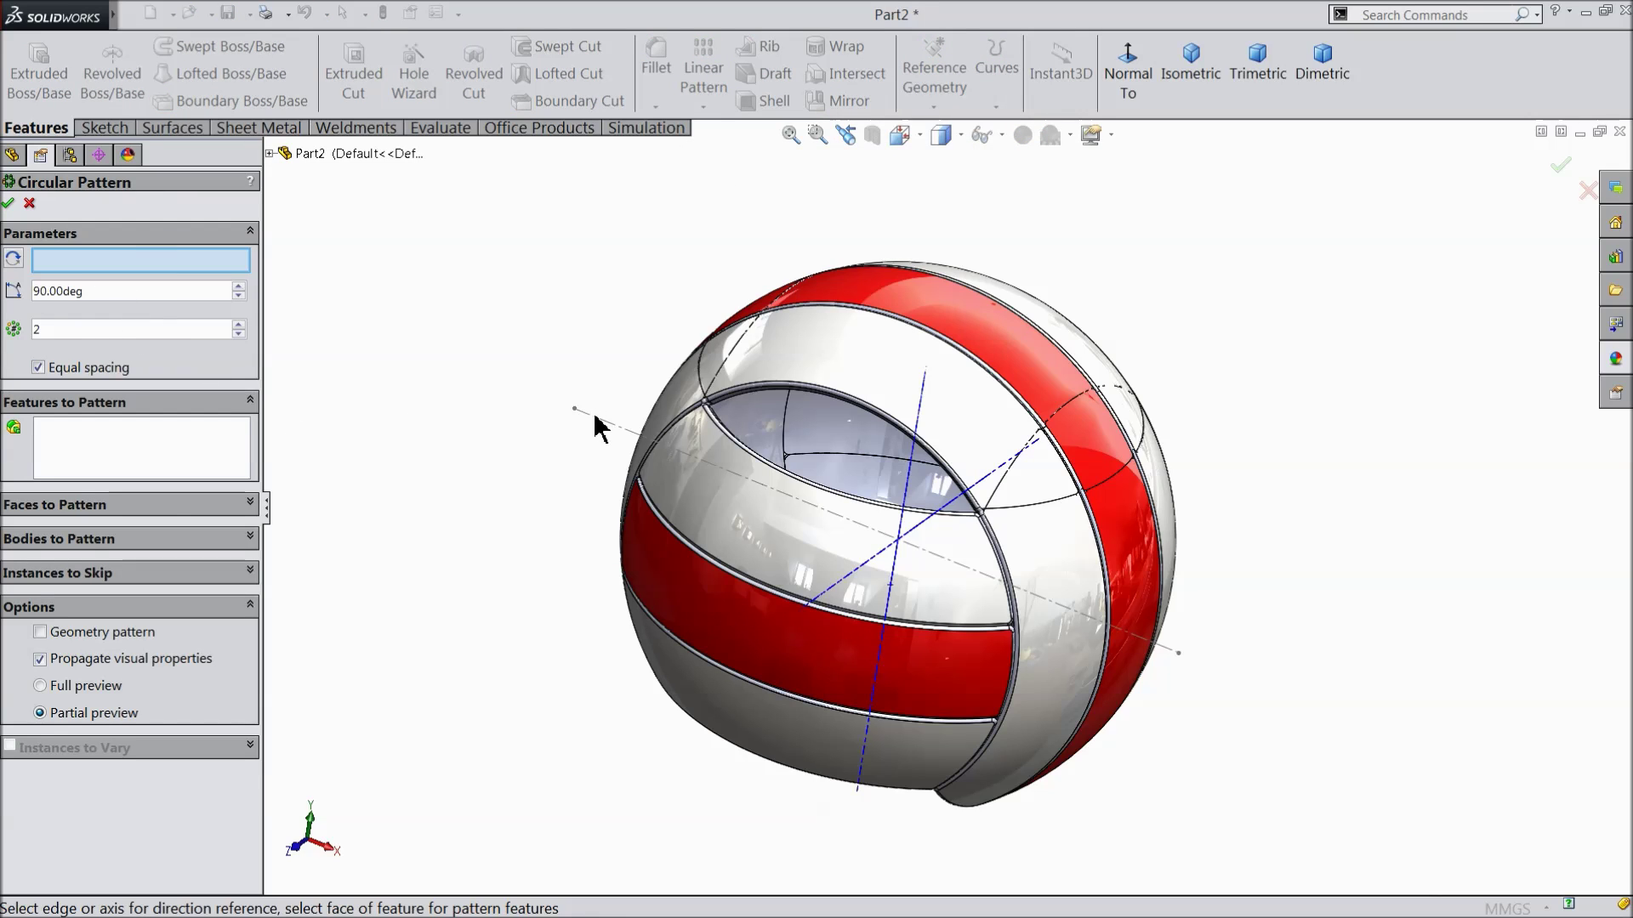
{"action": "left_click", "coordinate": [76, 539]}
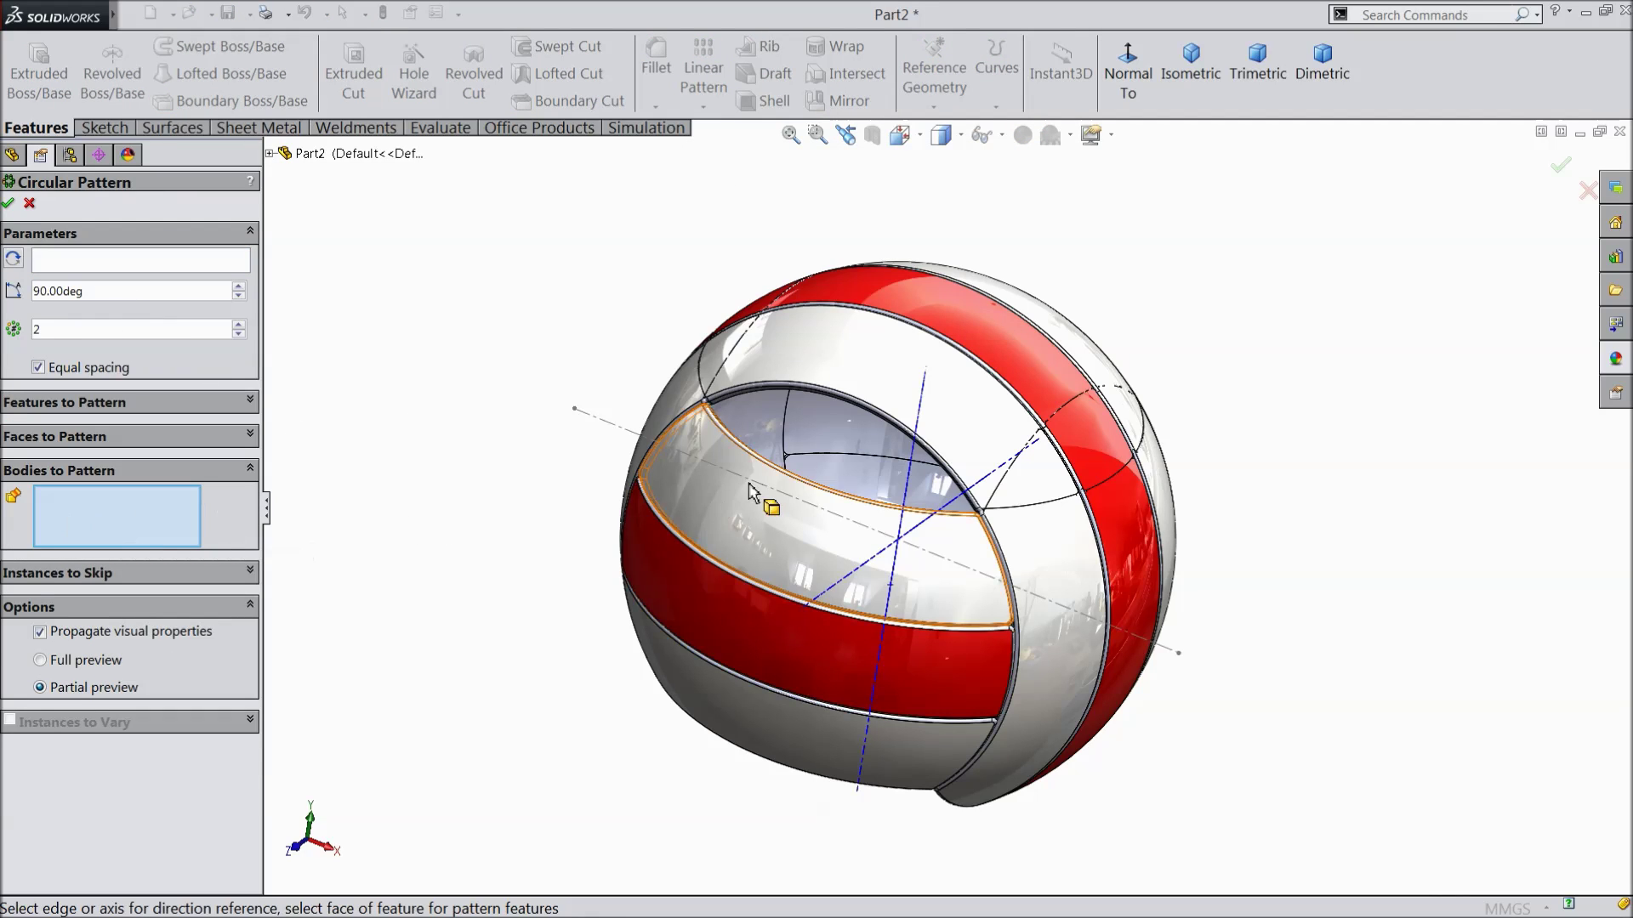
{"action": "left_click", "coordinate": [851, 435]}
{"action": "left_click", "coordinate": [880, 476]}
{"action": "mouse_move", "coordinate": [882, 477]}
{"action": "middle_mouse_down"}
{"action": "mouse_move", "coordinate": [899, 378]}
{"action": "mouse_move", "coordinate": [865, 481]}
{"action": "middle_mouse_up"}
{"action": "left_click", "coordinate": [898, 379]}
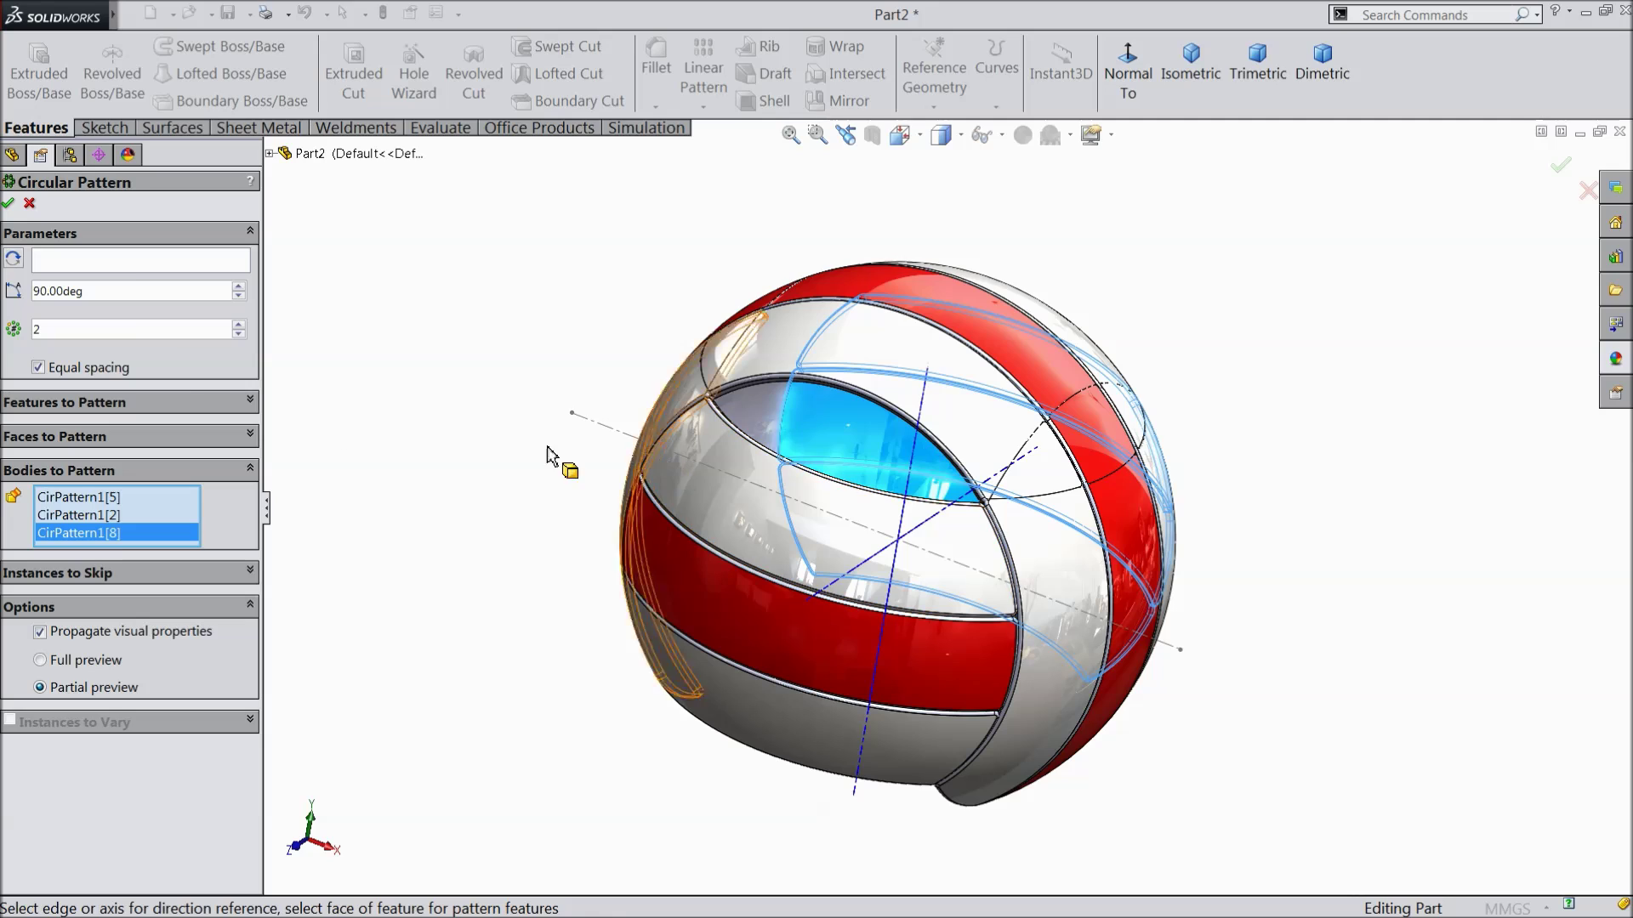
Use the Sketch7 axis in reversed direction at 90° with 2 instances, and accept
{"action": "left_click", "coordinate": [109, 262]}
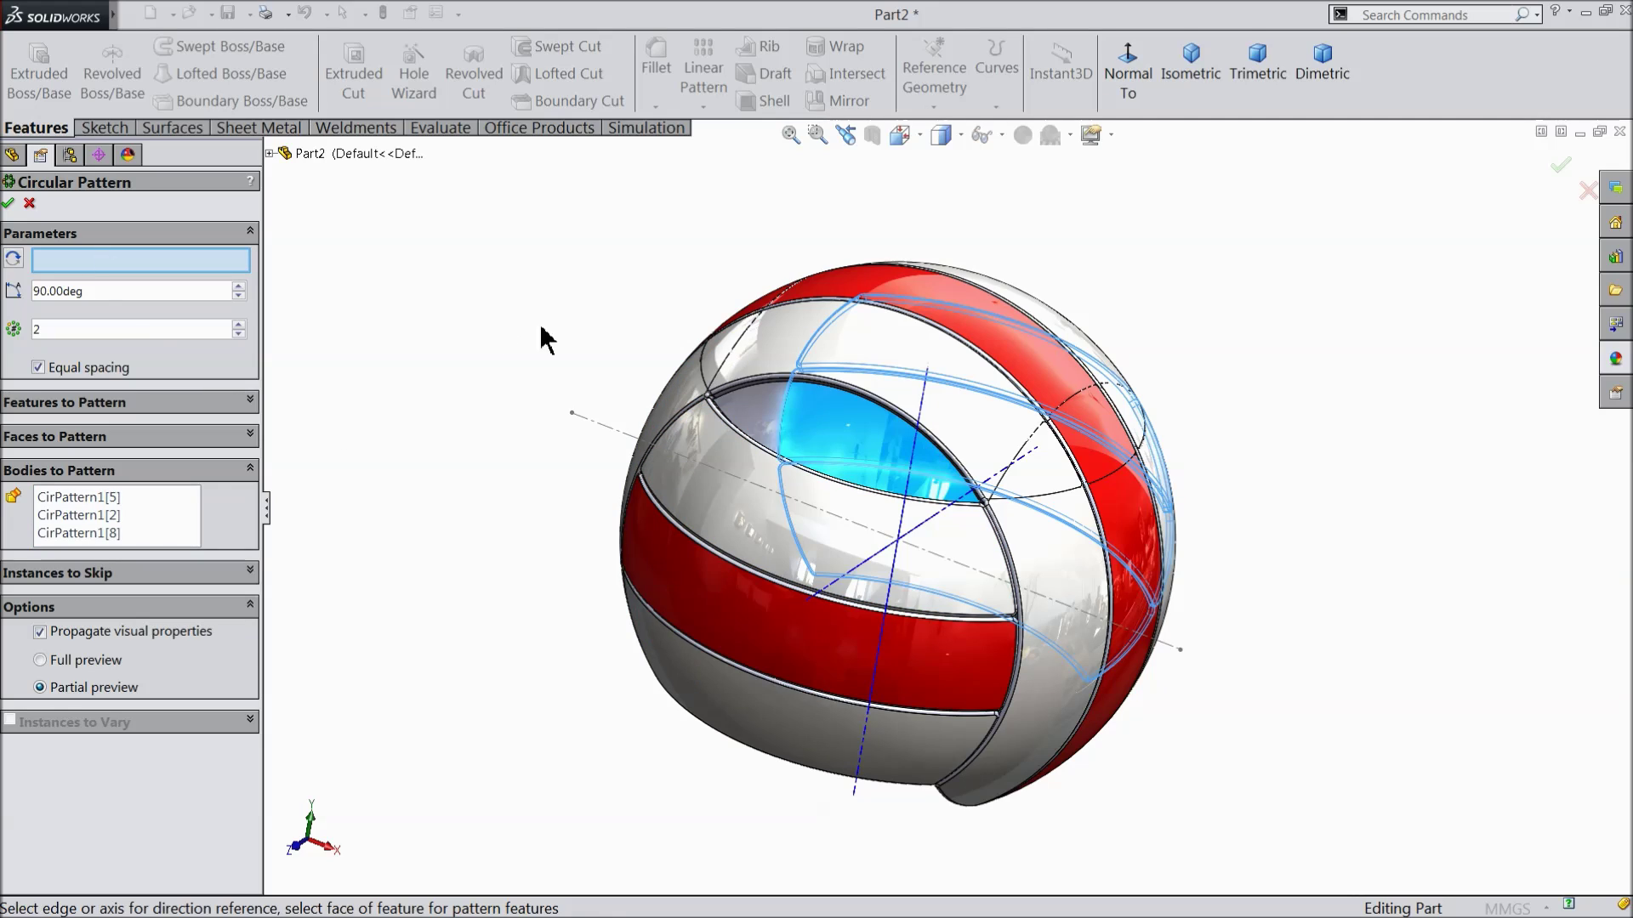
{"action": "left_click", "coordinate": [605, 427]}
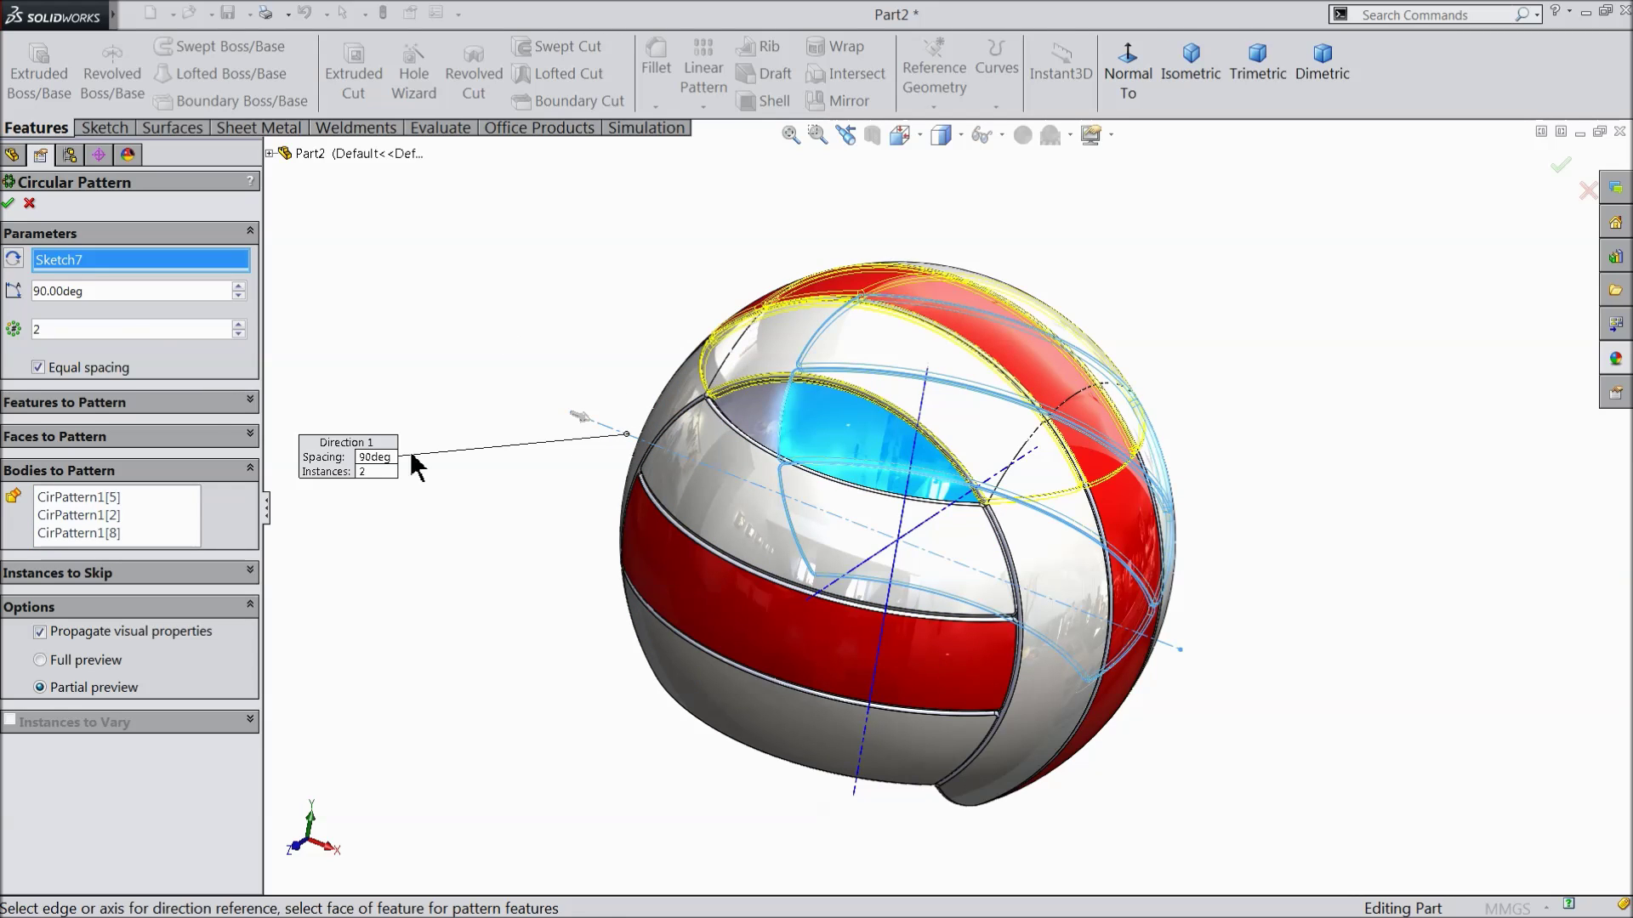
{"action": "left_click", "coordinate": [13, 259]}
{"action": "middle_click_drag", "start_coordinate": [508, 466], "coordinate": [494, 509]}
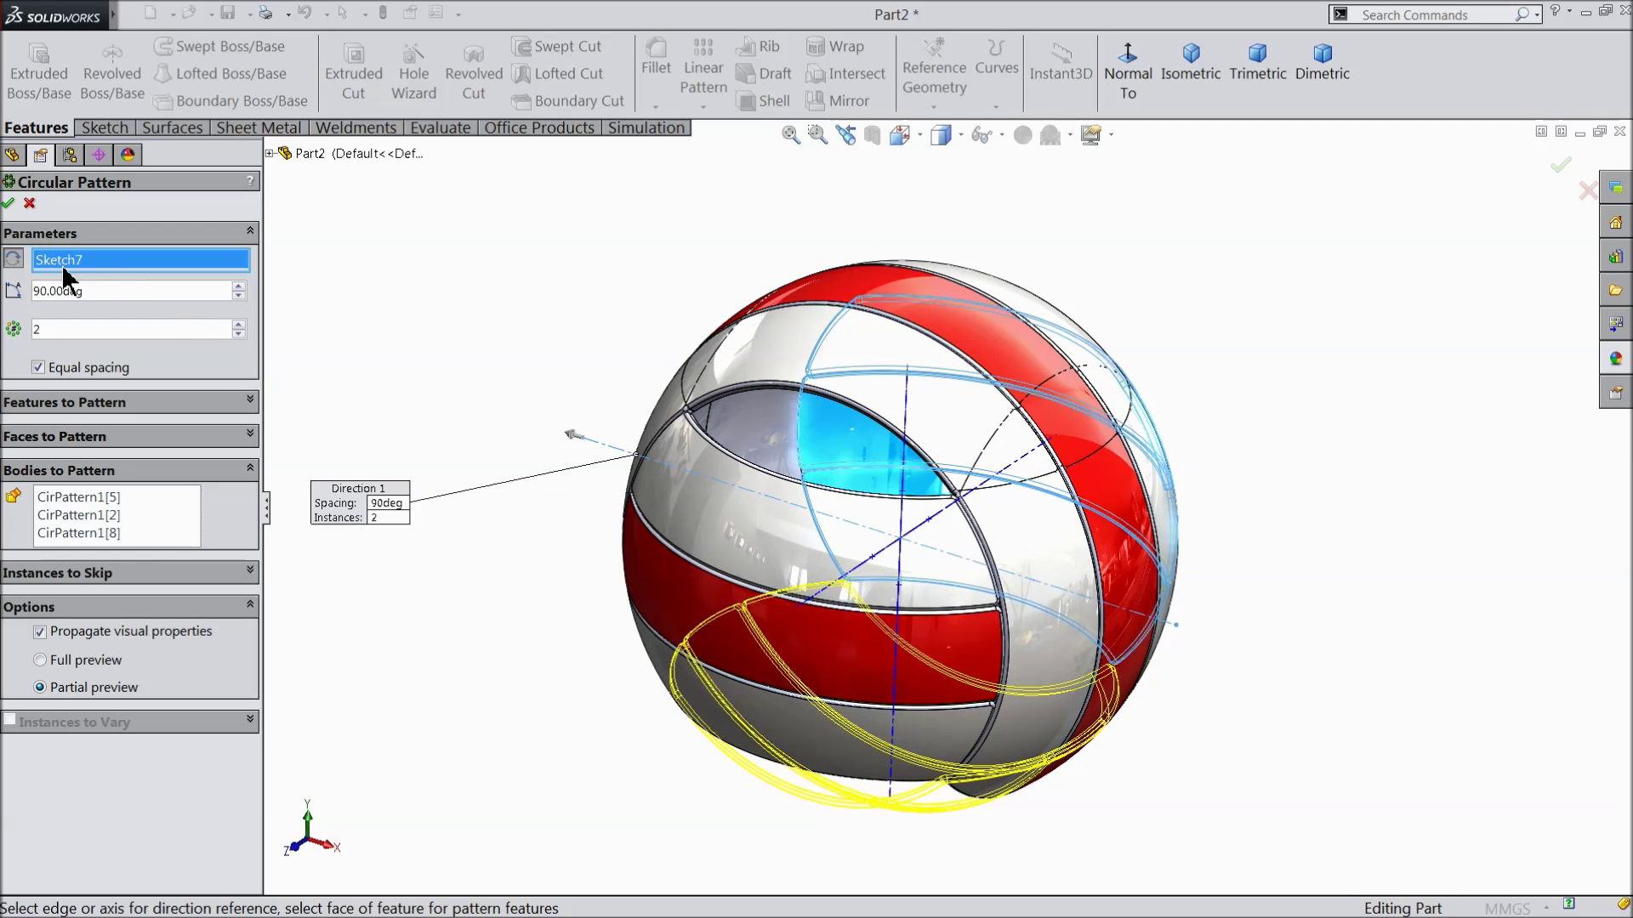
{"action": "left_click", "coordinate": [10, 203]}
{"action": "middle_click_drag", "start_coordinate": [455, 336], "coordinate": [574, 594]}
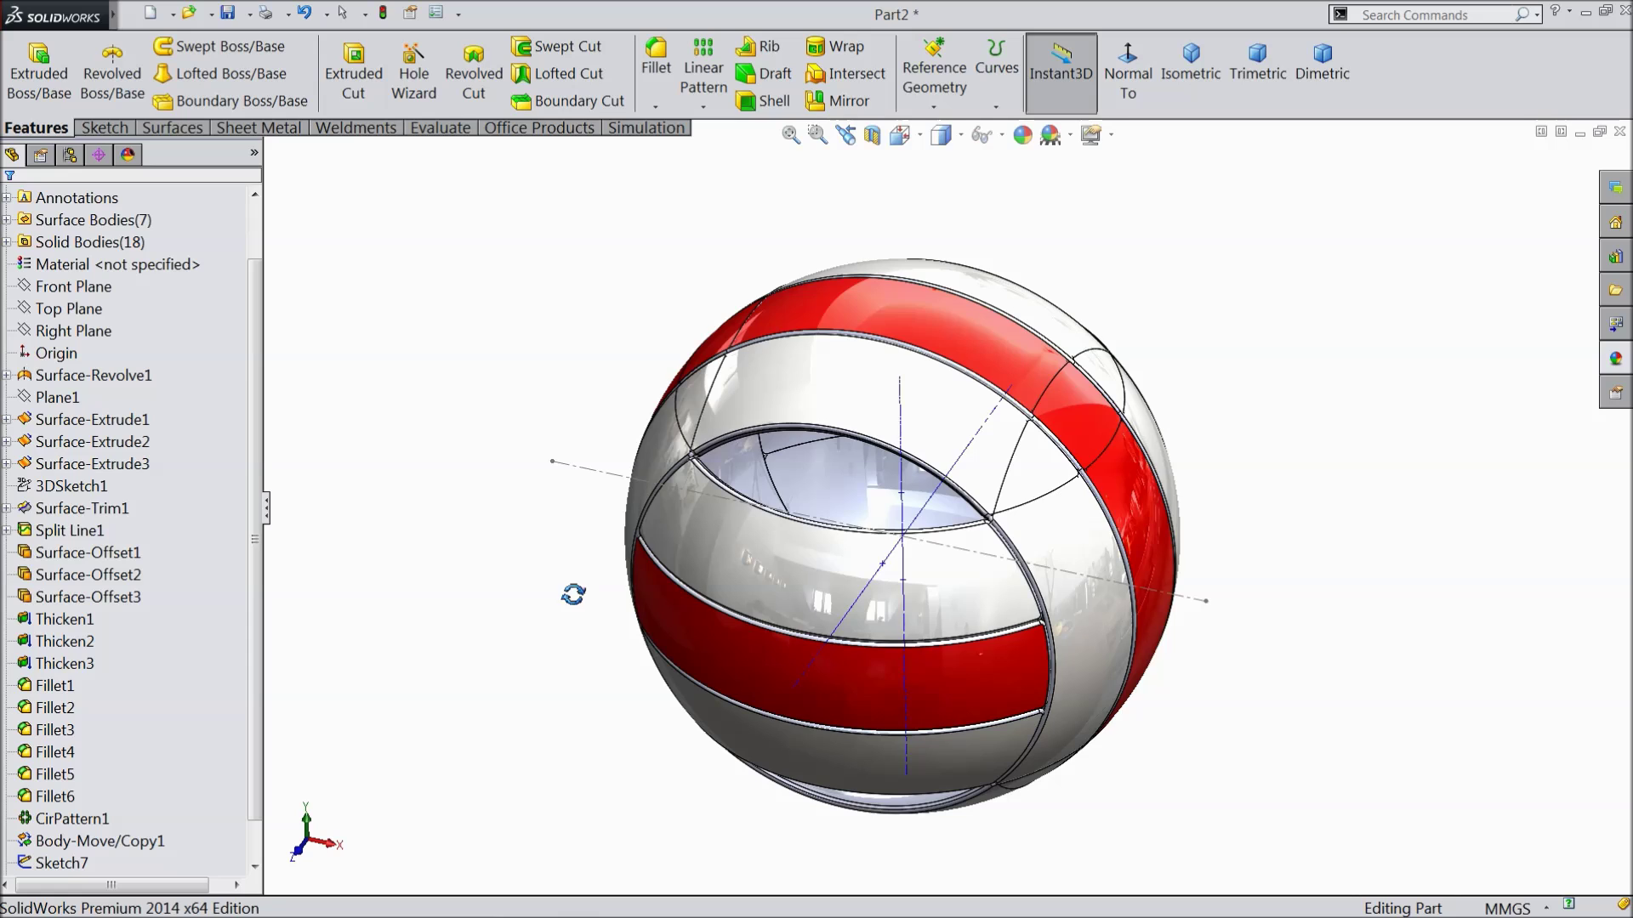
Adjust item visibility and select the ball's bands, orienting the oval opening toward the viewer
{"action": "left_click", "coordinate": [1002, 136]}
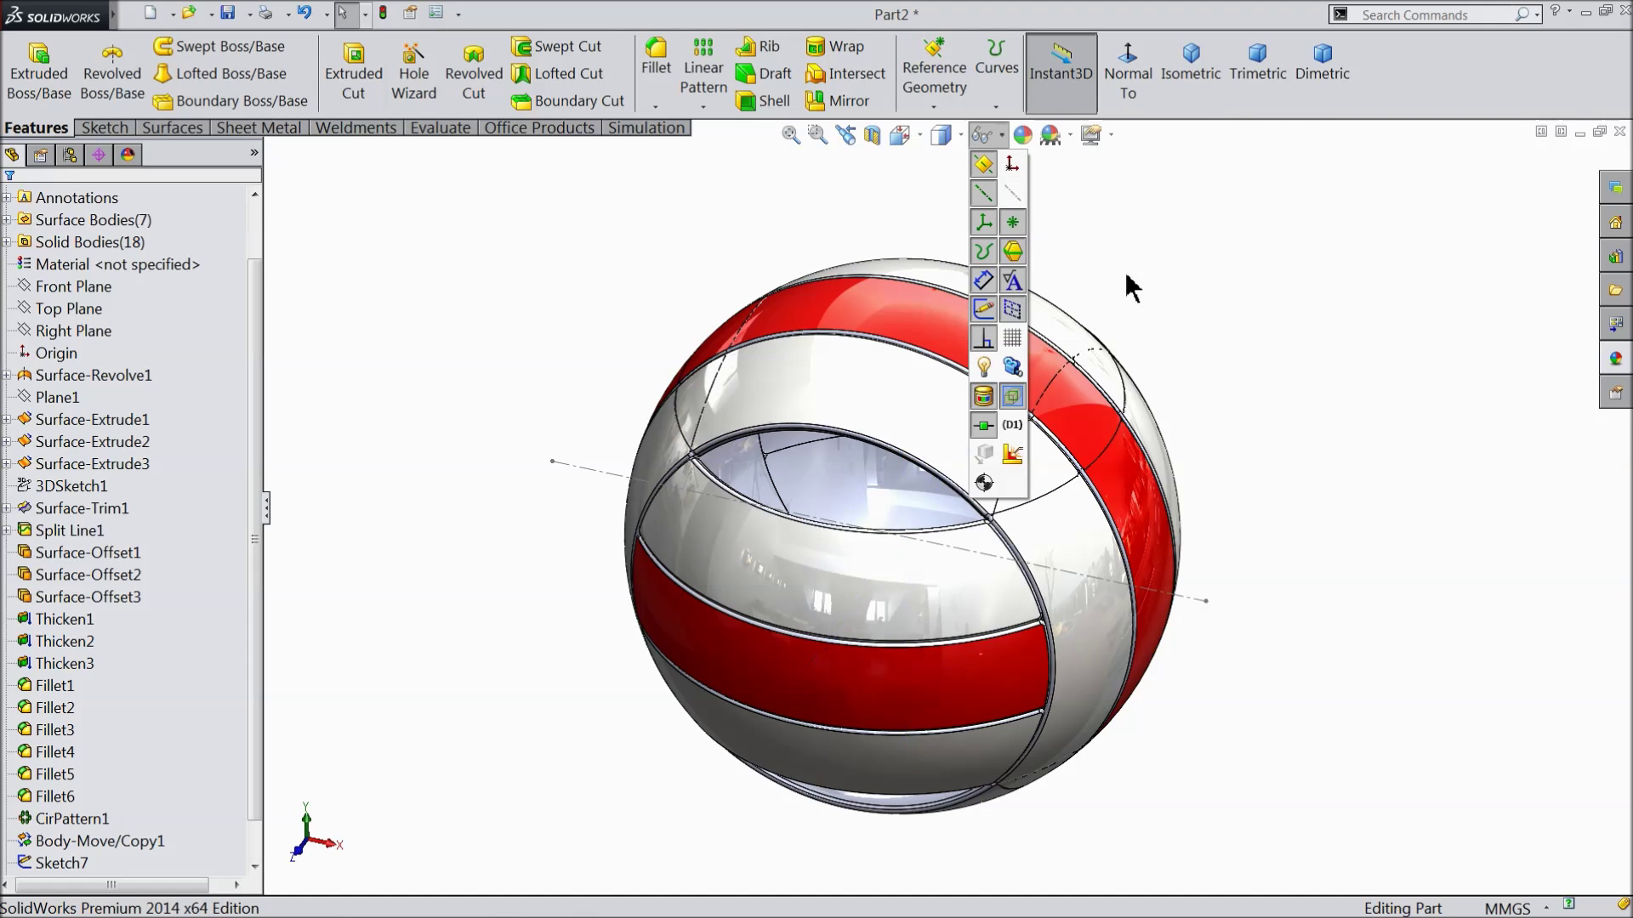
{"action": "middle_click_drag", "start_coordinate": [1130, 314], "coordinate": [1253, 354]}
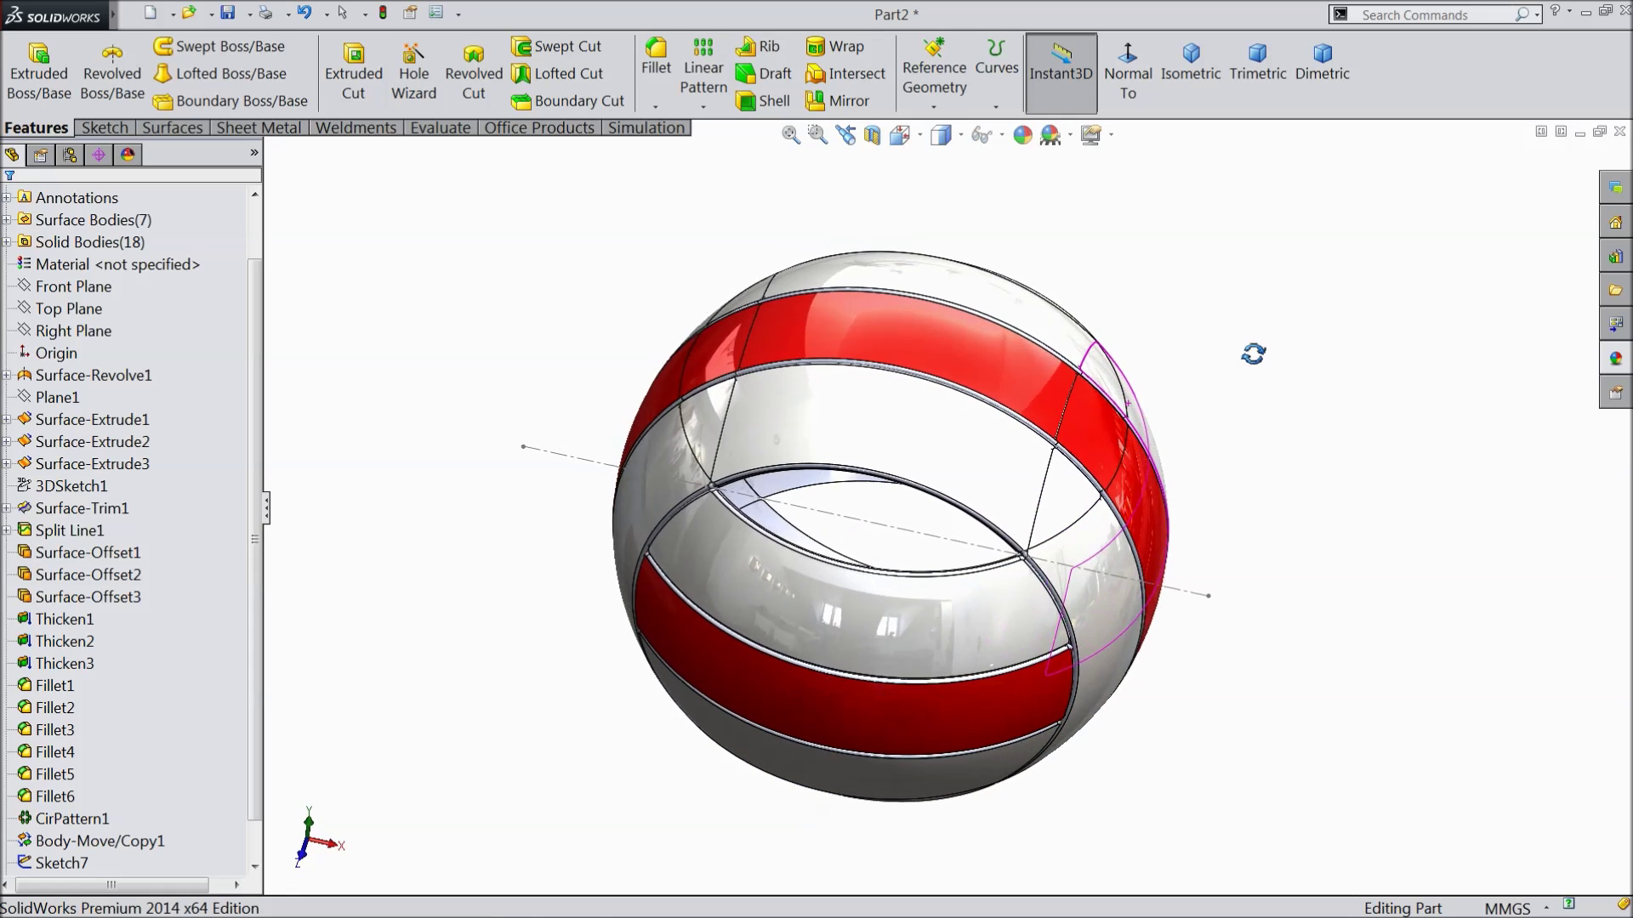
{"action": "left_click", "coordinate": [940, 400]}
{"action": "left_click", "coordinate": [976, 291]}
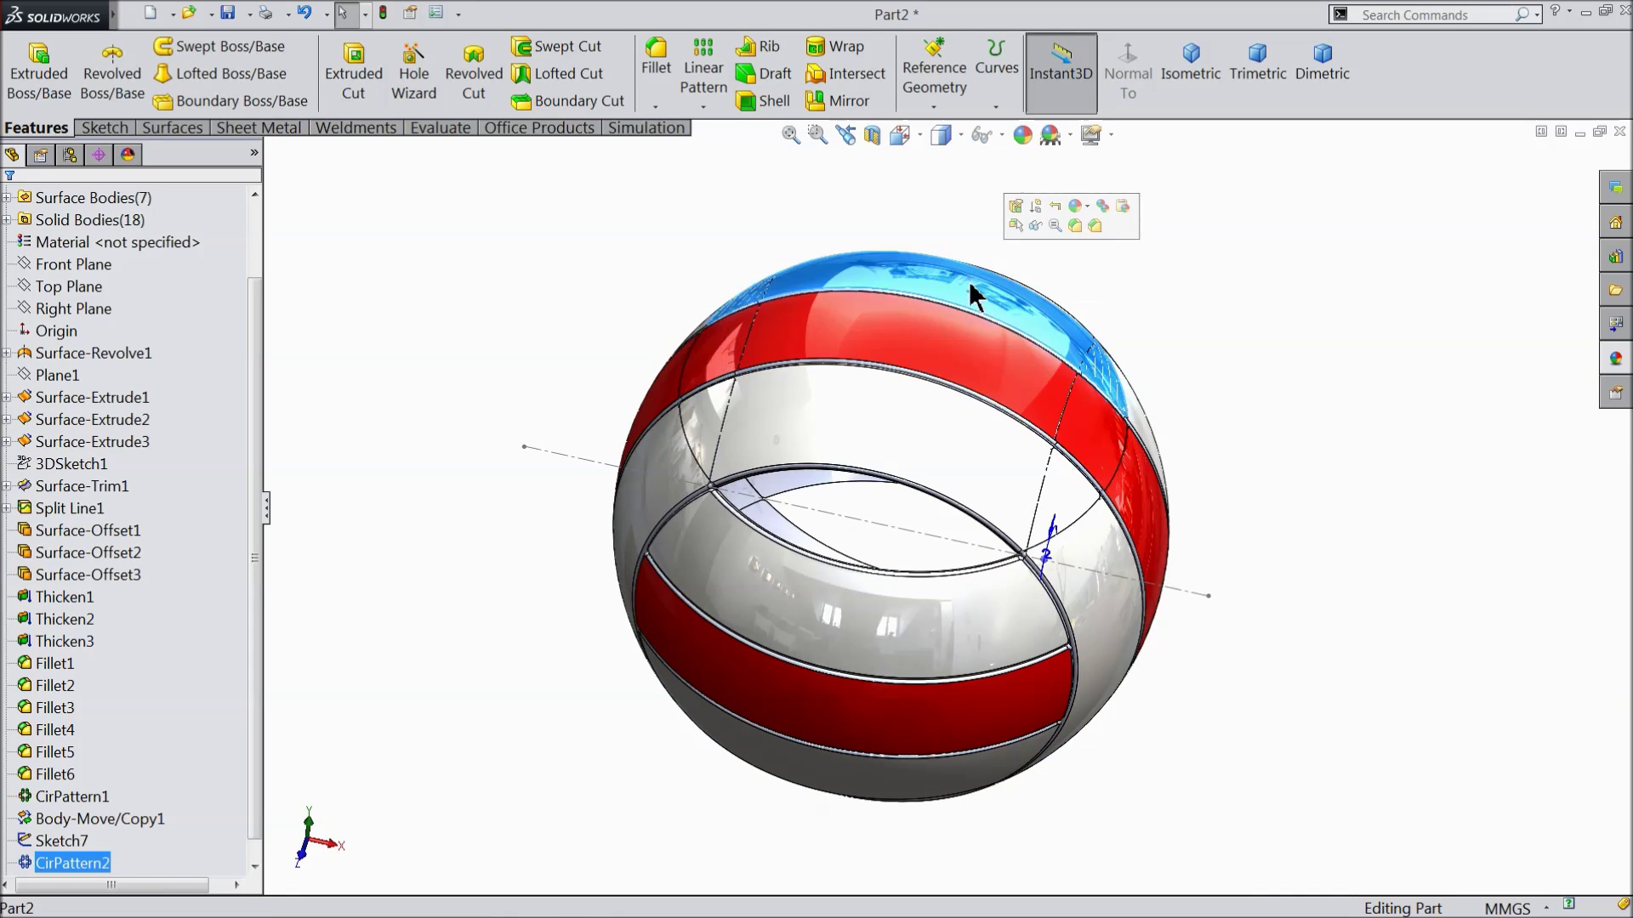
{"action": "mouse_move", "coordinate": [893, 481]}
{"action": "middle_mouse_down"}
{"action": "mouse_move", "coordinate": [907, 346]}
{"action": "mouse_move", "coordinate": [922, 430]}
{"action": "mouse_move", "coordinate": [913, 279]}
{"action": "mouse_move", "coordinate": [933, 298]}
{"action": "mouse_move", "coordinate": [898, 647]}
{"action": "mouse_move", "coordinate": [936, 579]}
{"action": "mouse_move", "coordinate": [938, 438]}
{"action": "mouse_move", "coordinate": [918, 480]}
{"action": "middle_mouse_up"}
{"action": "scroll", "coordinate": [910, 459], "scroll_direction": "up", "scroll_amount": 3}
{"action": "scroll", "coordinate": [918, 480], "scroll_direction": "down", "scroll_amount": 2}
{"action": "scroll", "coordinate": [916, 480], "scroll_direction": "down", "scroll_amount": 2}
{"action": "left_click", "coordinate": [914, 480]}
{"action": "middle_click_drag", "start_coordinate": [921, 484], "coordinate": [931, 293]}
{"action": "scroll", "coordinate": [929, 292], "scroll_direction": "up", "scroll_amount": 3}
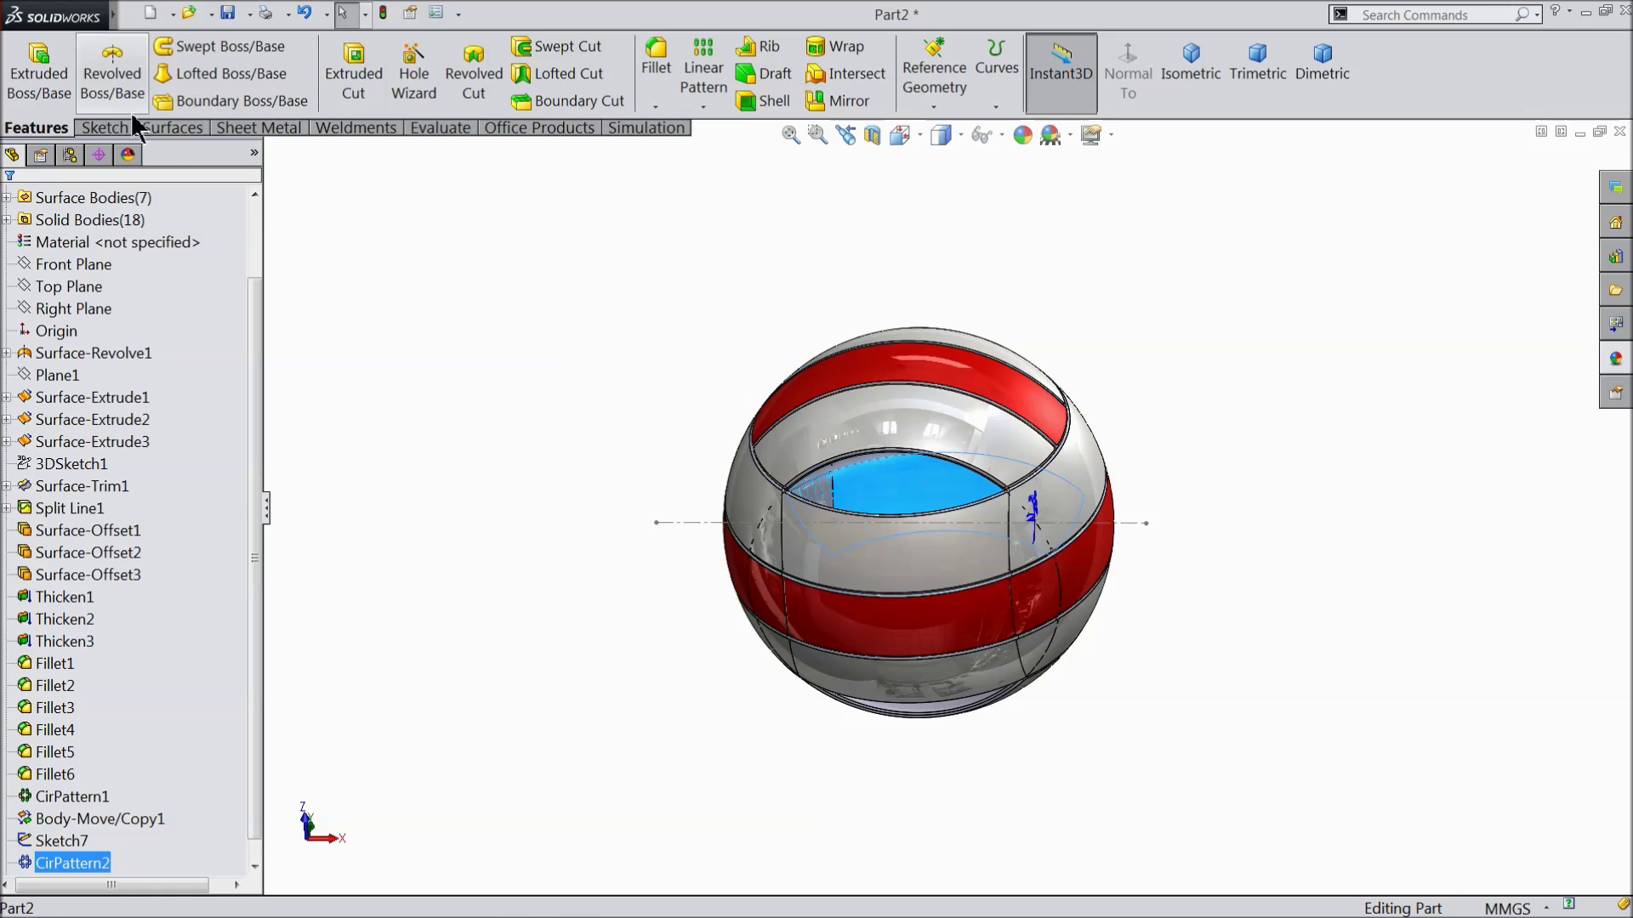
Show the Insert > Features menu with the Move/Copy body command
{"action": "mouse_move", "coordinate": [111, 17]}
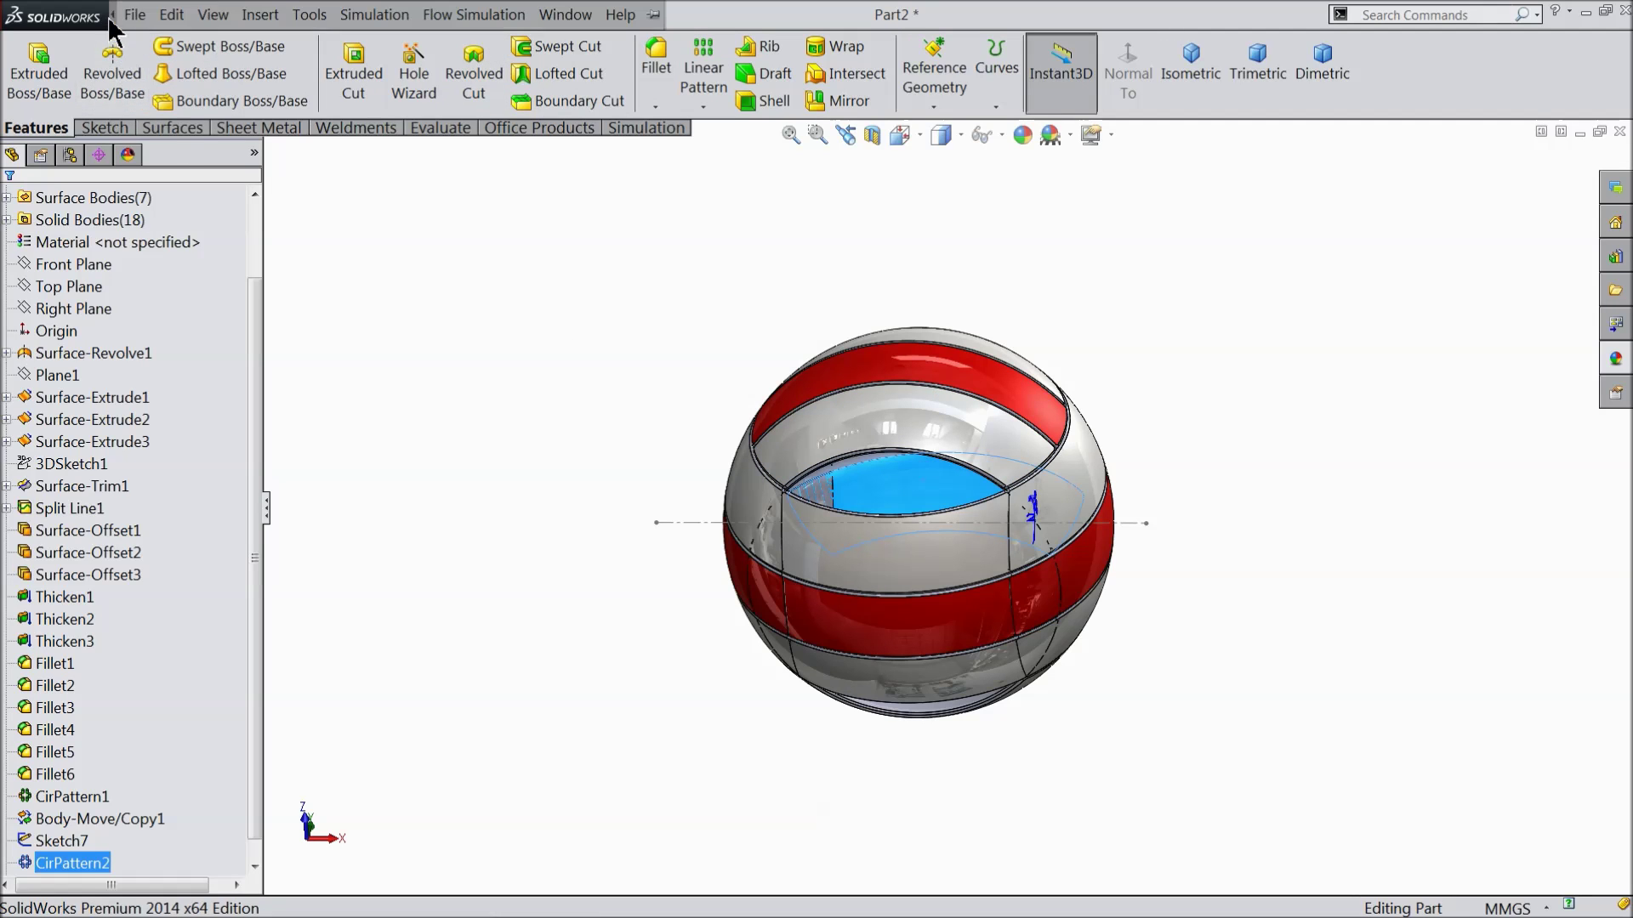
{"action": "left_click", "coordinate": [258, 15]}
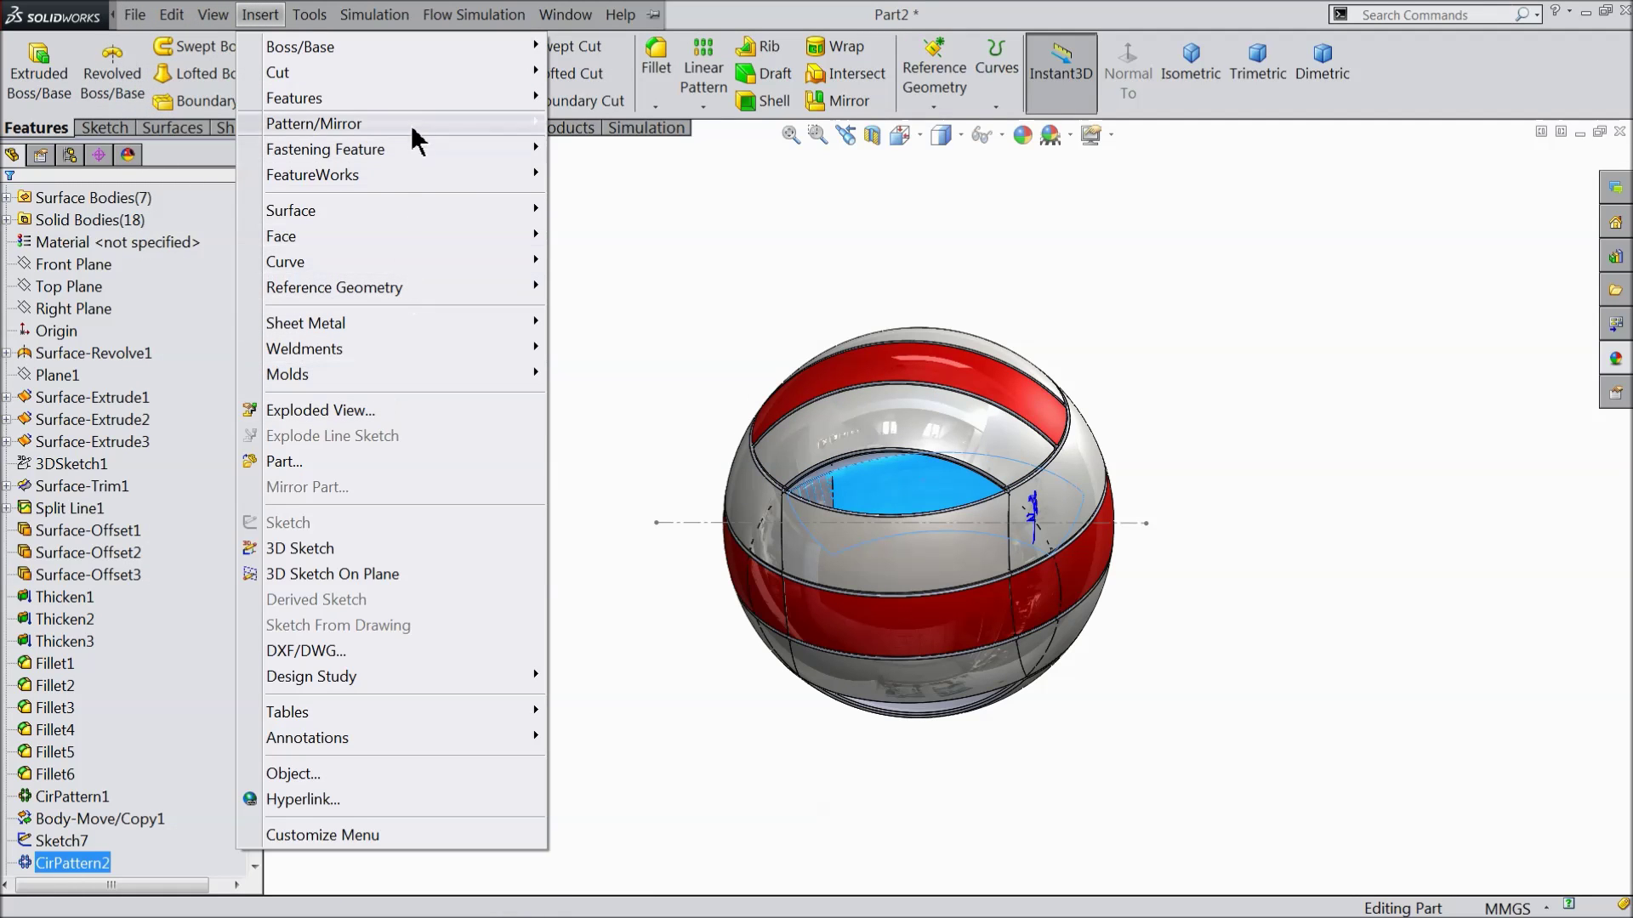
{"action": "mouse_move", "coordinate": [413, 102]}
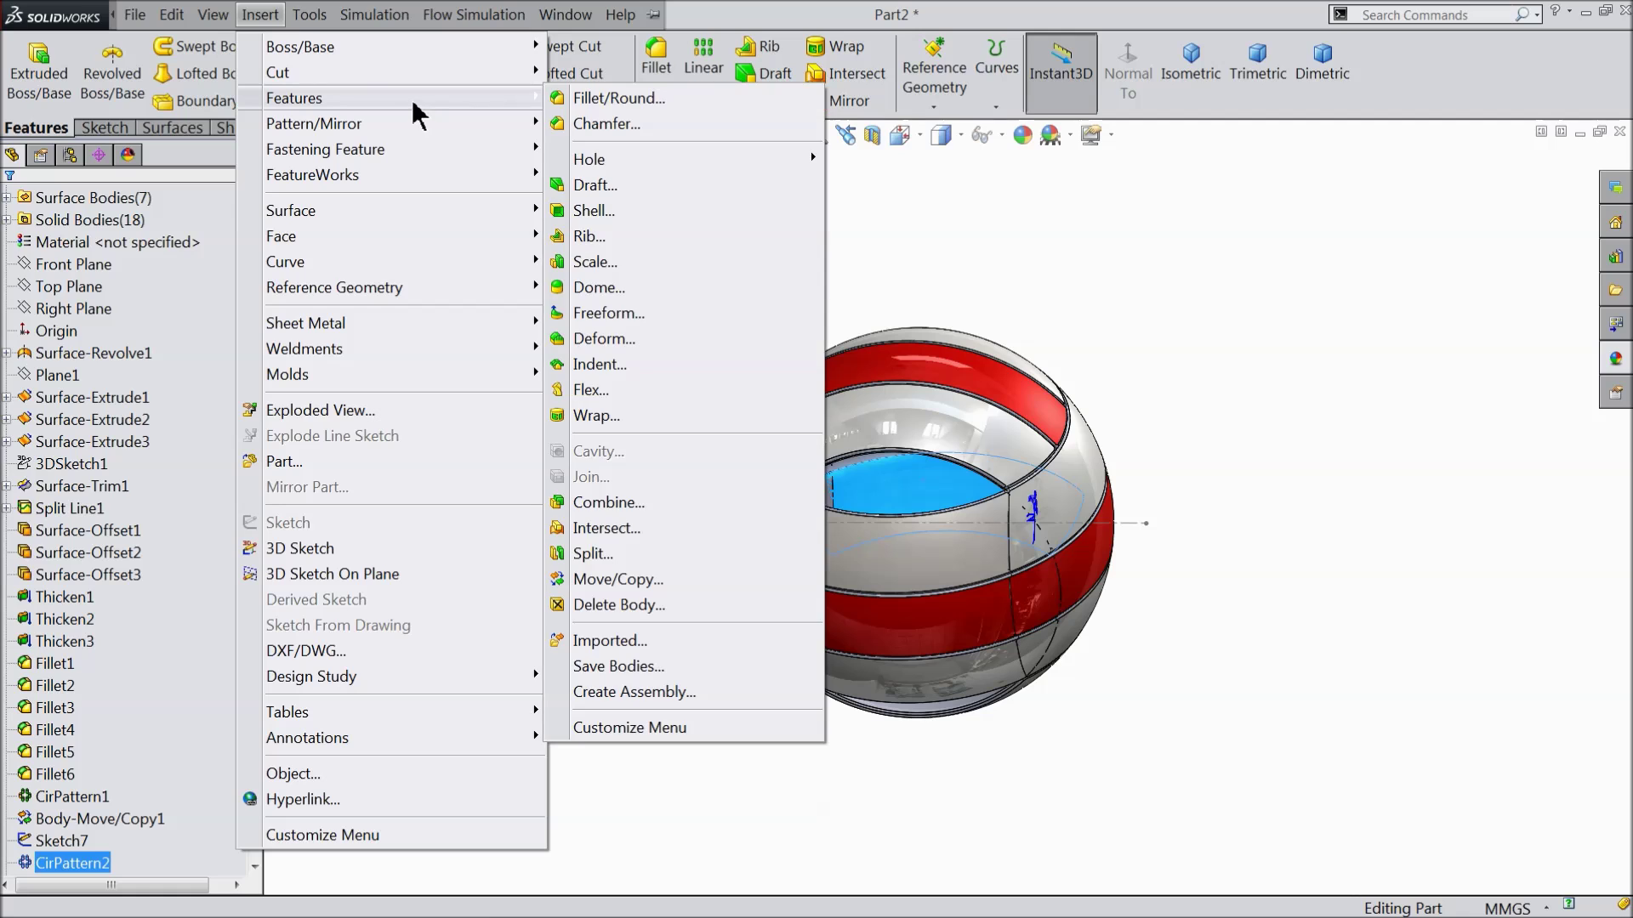
Start Move/Copy Body and select panel bodies CirPattern2[2] and CirPattern2[1]
{"action": "left_click", "coordinate": [597, 583]}
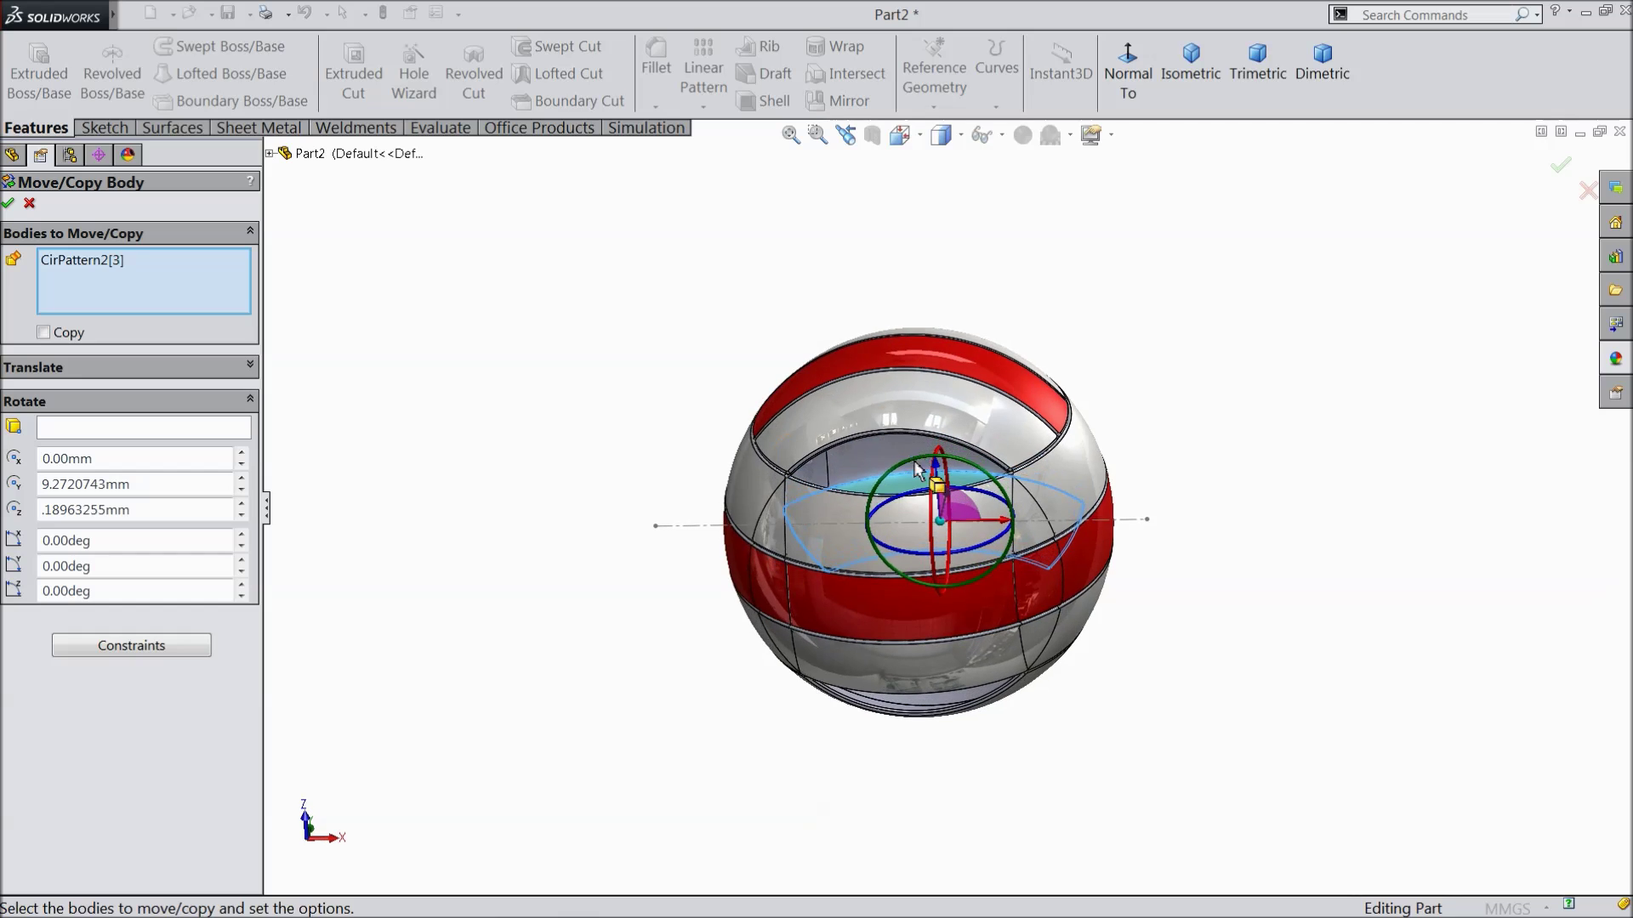
{"action": "left_click", "coordinate": [904, 412]}
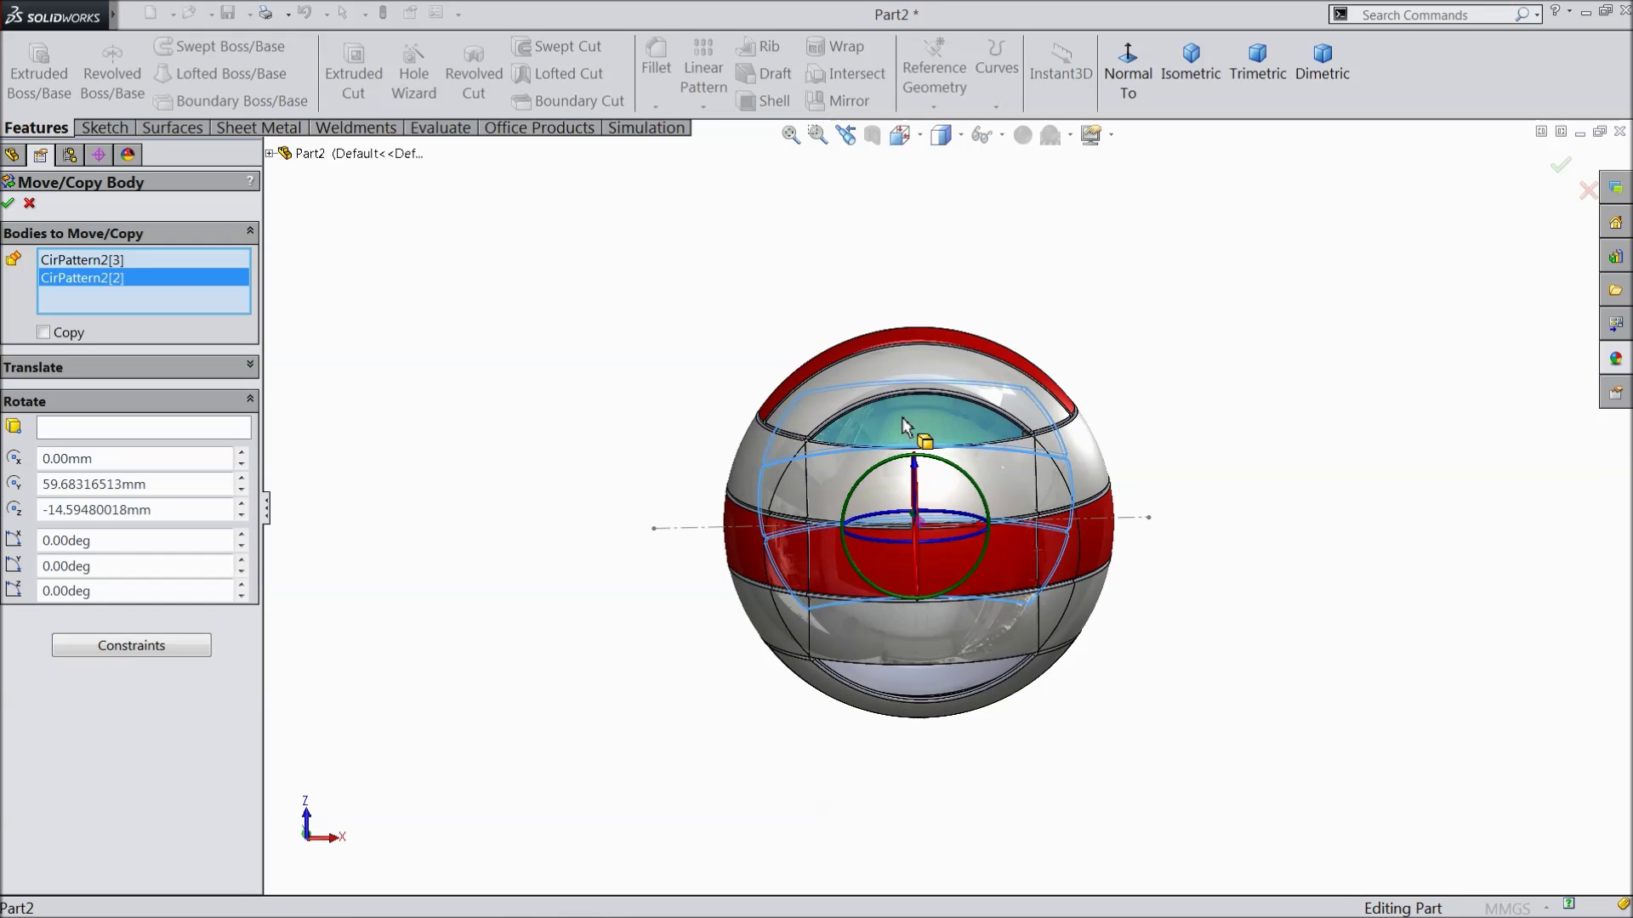
{"action": "left_click", "coordinate": [906, 417]}
{"action": "middle_click_drag", "start_coordinate": [906, 417], "coordinate": [626, 692]}
Add the CirPattern3 panel bodies and apply a 90° rotation
{"action": "left_click", "coordinate": [903, 681]}
{"action": "left_click", "coordinate": [922, 678]}
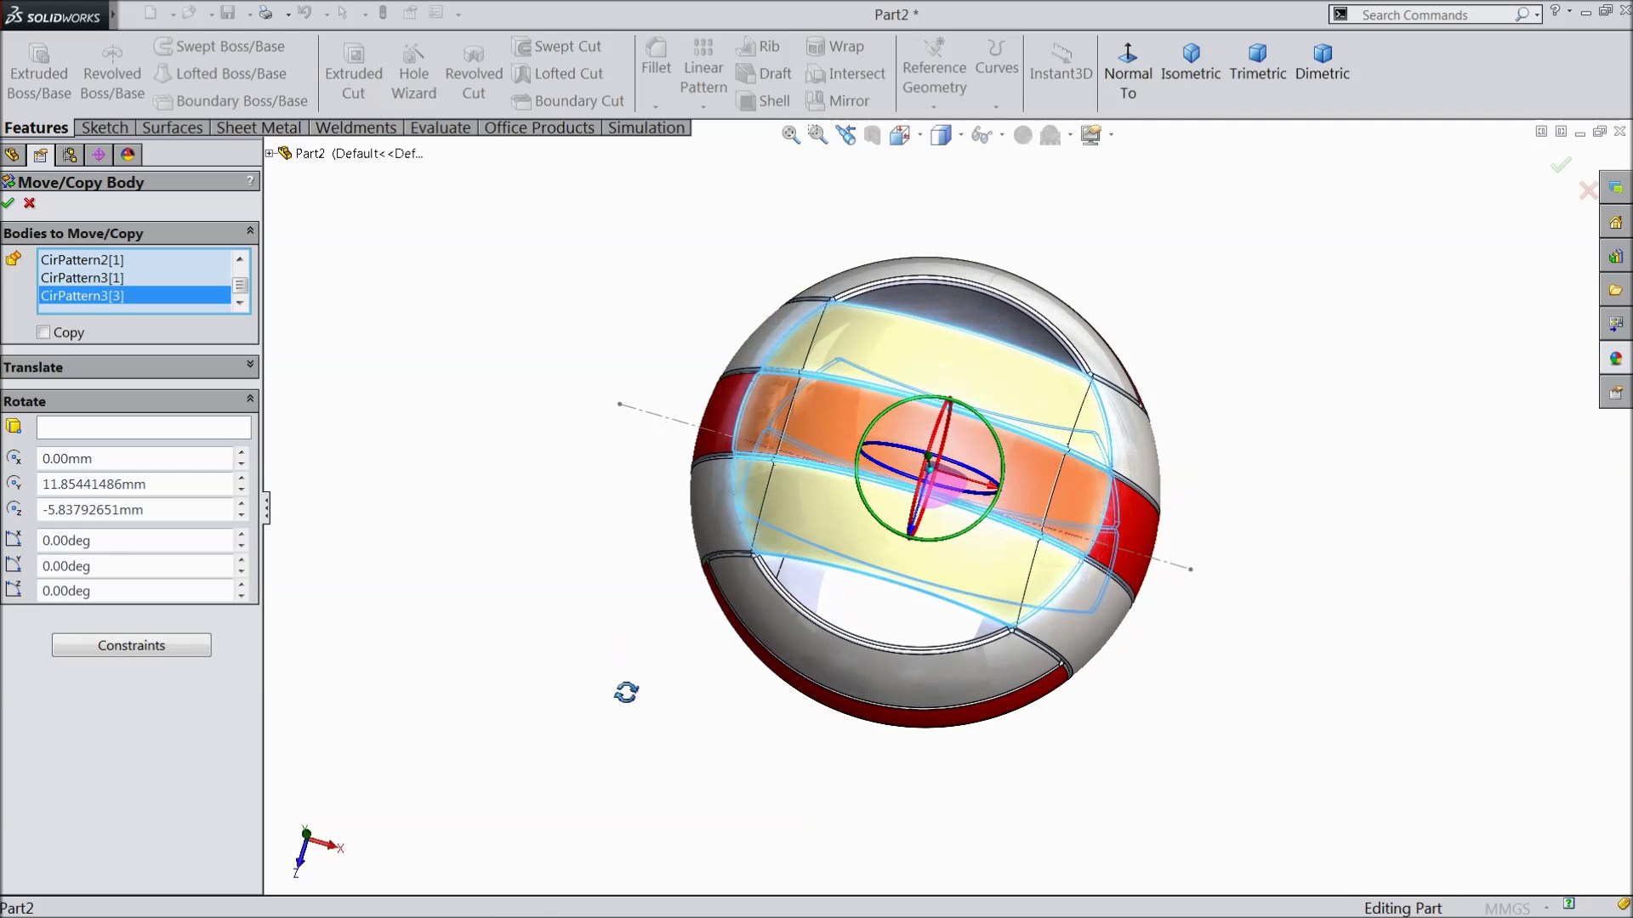
{"action": "left_click", "coordinate": [865, 619]}
{"action": "middle_click_drag", "start_coordinate": [753, 633], "coordinate": [765, 280]}
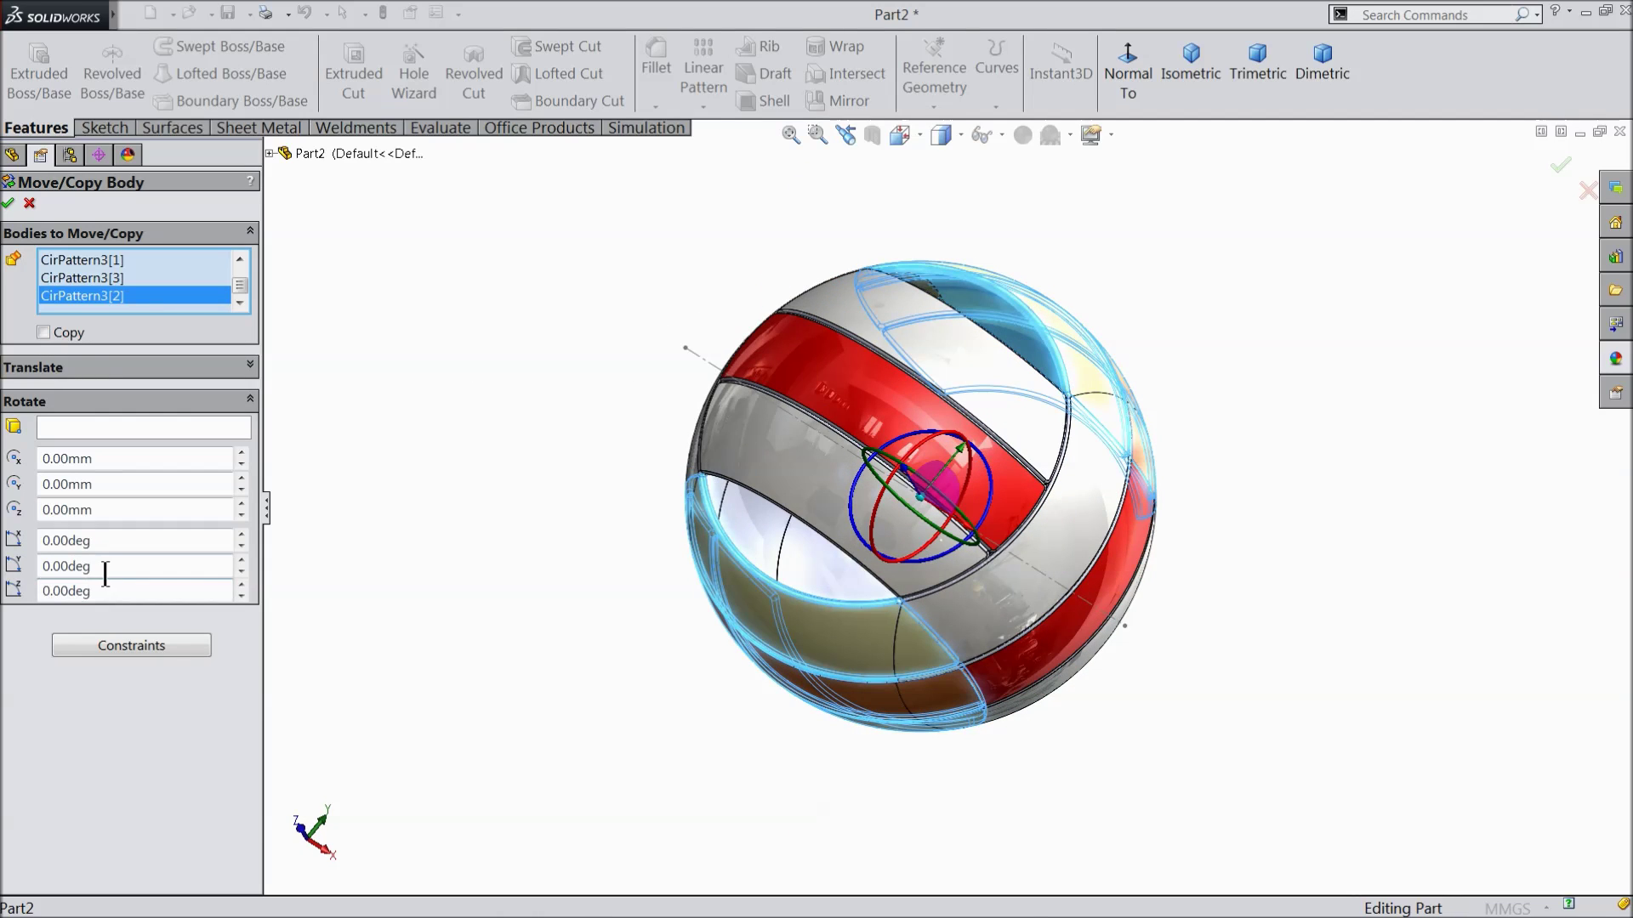
{"action": "key", "text": "Return"}
{"action": "middle_click_drag", "start_coordinate": [552, 578], "coordinate": [597, 445]}
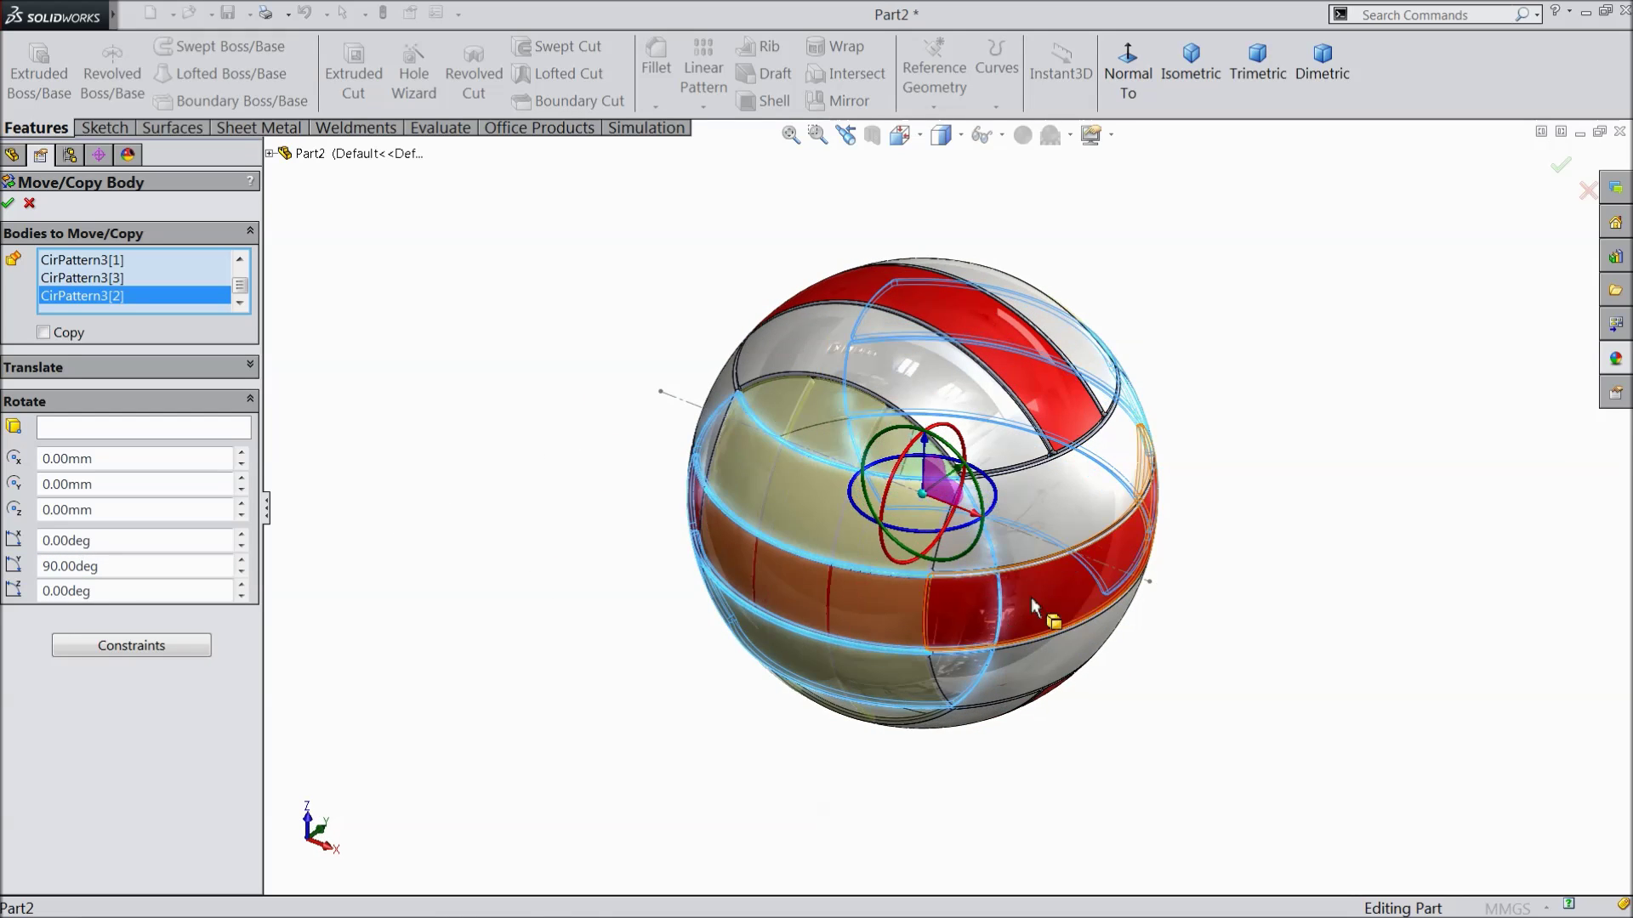
{"action": "scroll", "coordinate": [1031, 604], "scroll_direction": "down", "scroll_amount": 5}
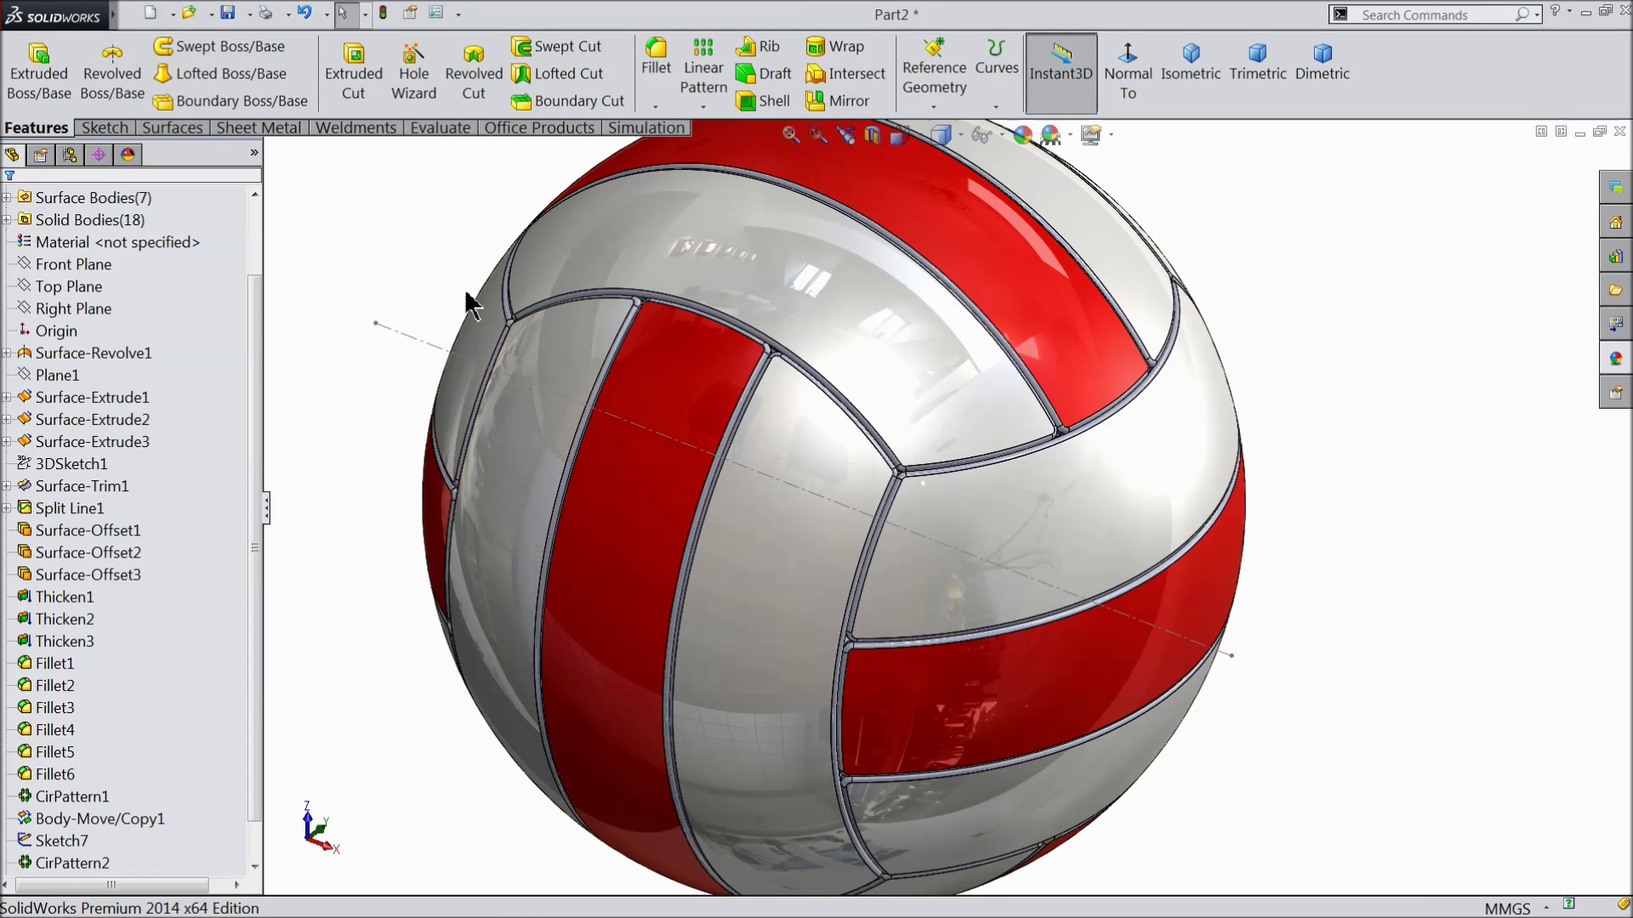
Select the Sketch7 axis line through the ball and hide it
{"action": "scroll", "coordinate": [483, 426], "scroll_direction": "up", "scroll_amount": 3}
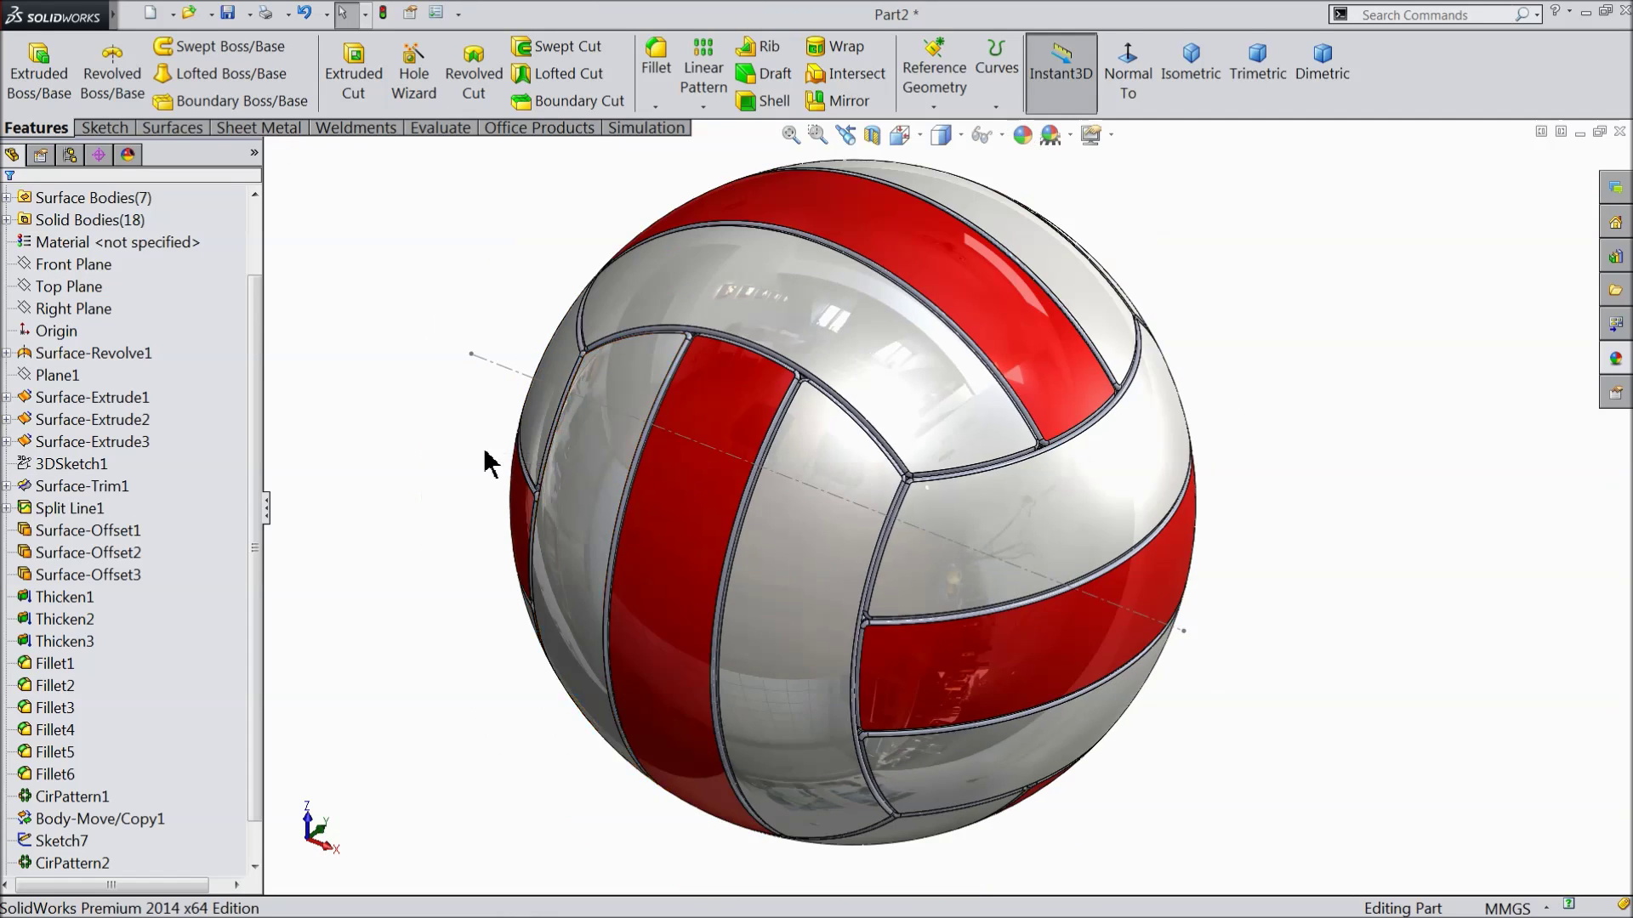
{"action": "left_click", "coordinate": [522, 381]}
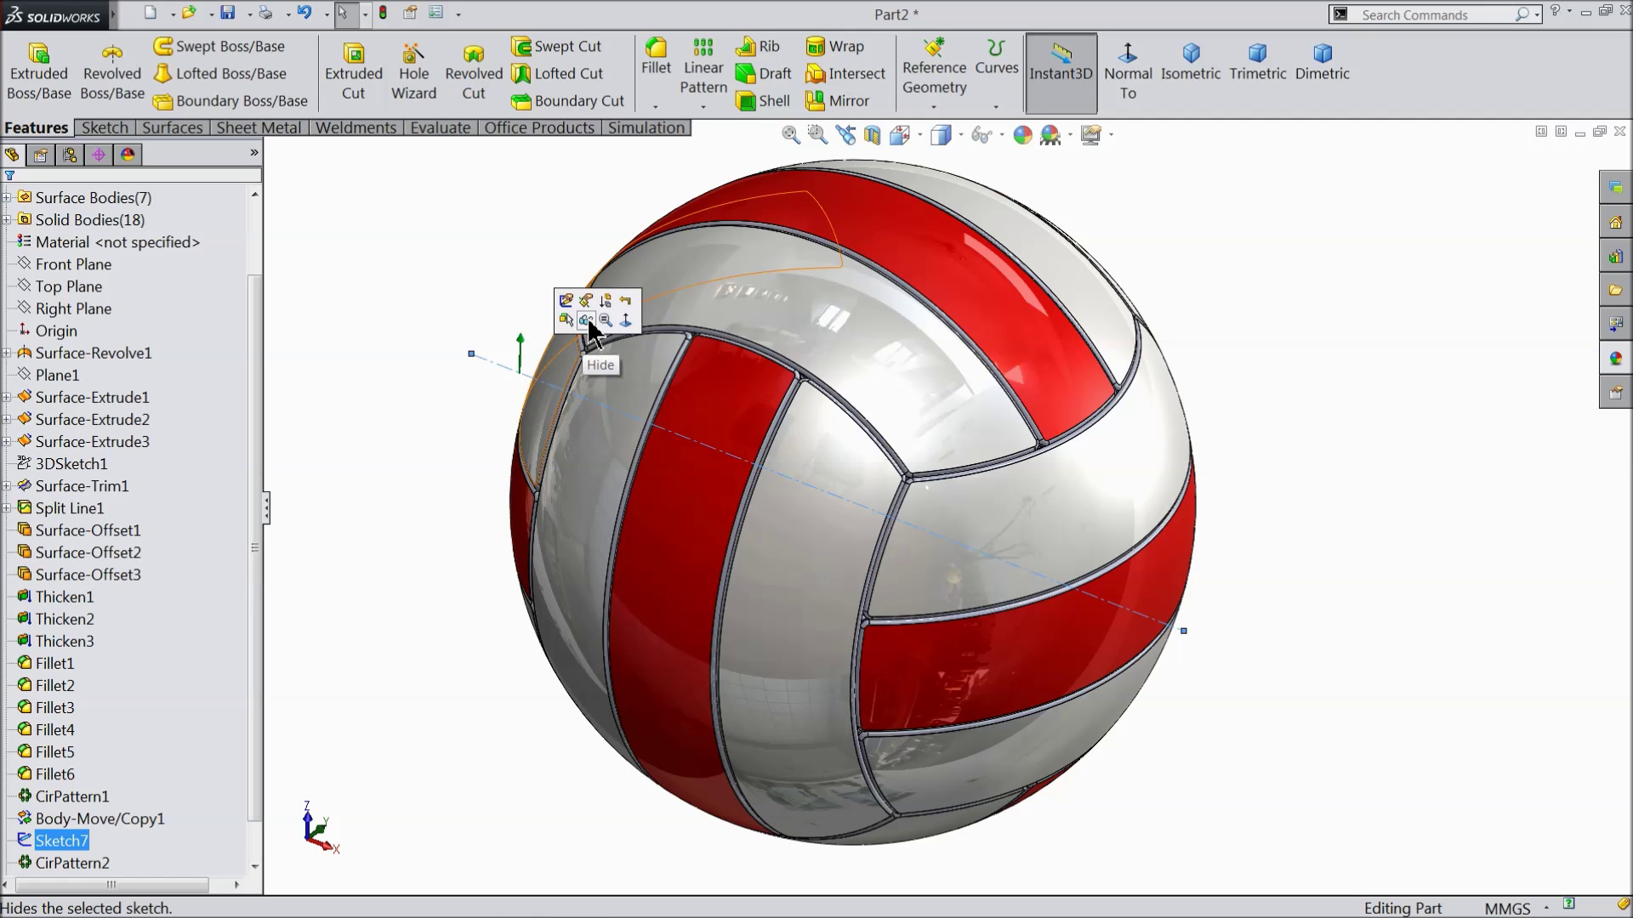
{"action": "left_click", "coordinate": [593, 331]}
Orbit and zoom around the volleyball to inspect its panels and seams from every side
{"action": "mouse_move", "coordinate": [420, 561]}
{"action": "middle_mouse_down"}
{"action": "mouse_move", "coordinate": [441, 477]}
{"action": "mouse_move", "coordinate": [558, 426]}
{"action": "mouse_move", "coordinate": [455, 459]}
{"action": "mouse_move", "coordinate": [361, 462]}
{"action": "mouse_move", "coordinate": [387, 450]}
{"action": "middle_mouse_up"}
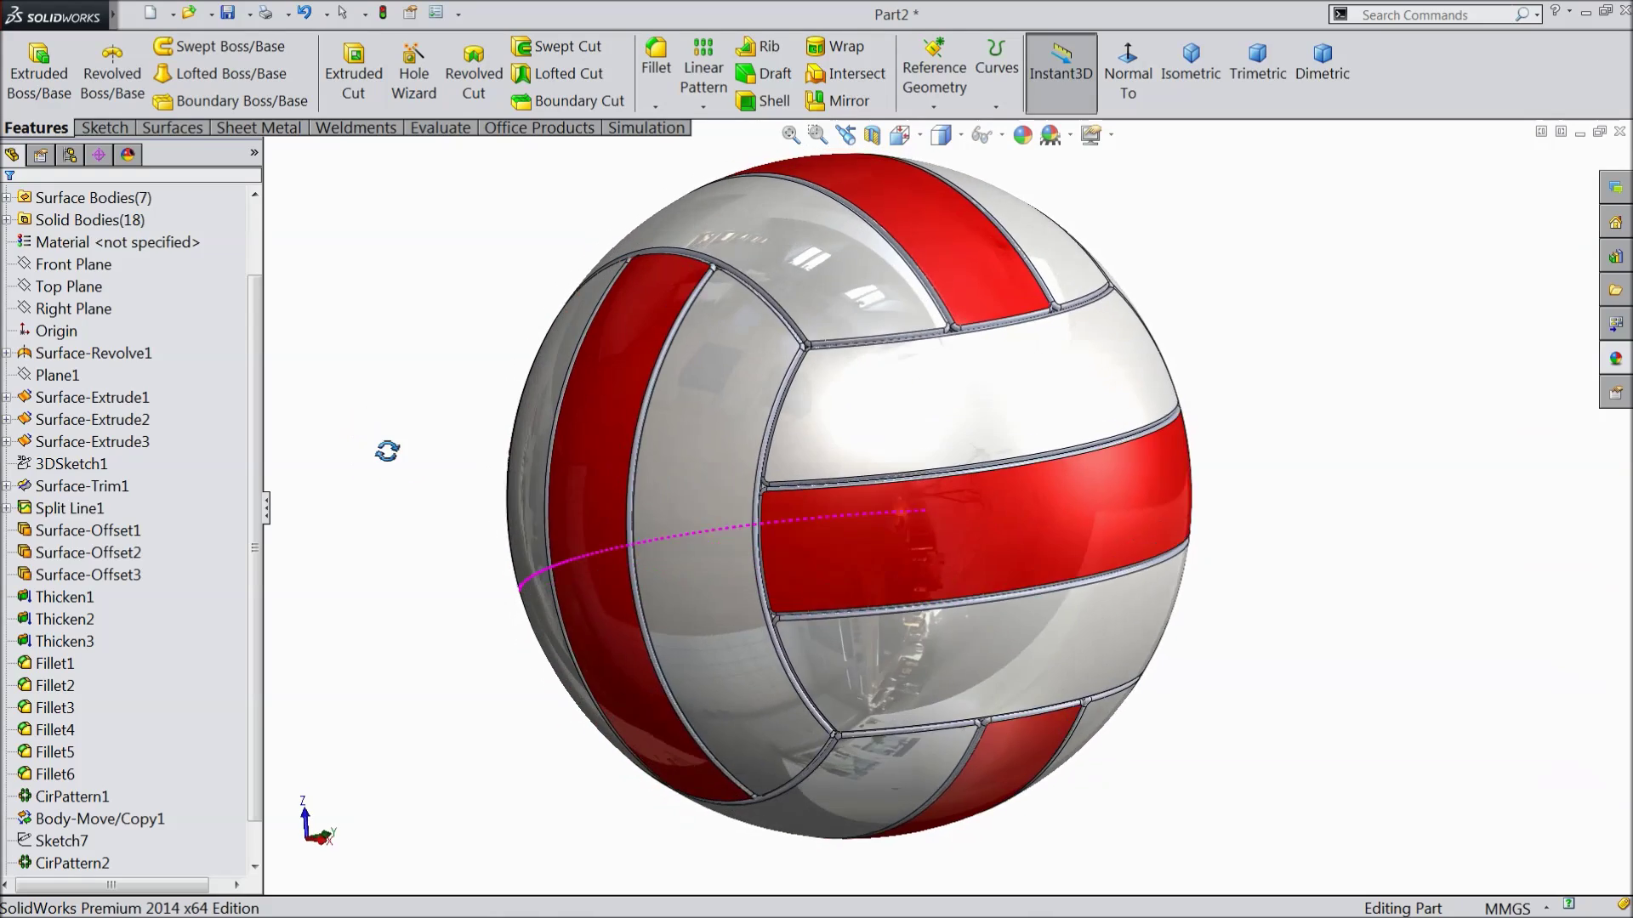
{"action": "scroll", "coordinate": [448, 528], "scroll_direction": "up", "scroll_amount": 3}
{"action": "middle_click_drag", "start_coordinate": [448, 528], "coordinate": [794, 487]}
{"action": "scroll", "coordinate": [955, 522], "scroll_direction": "down", "scroll_amount": 4}
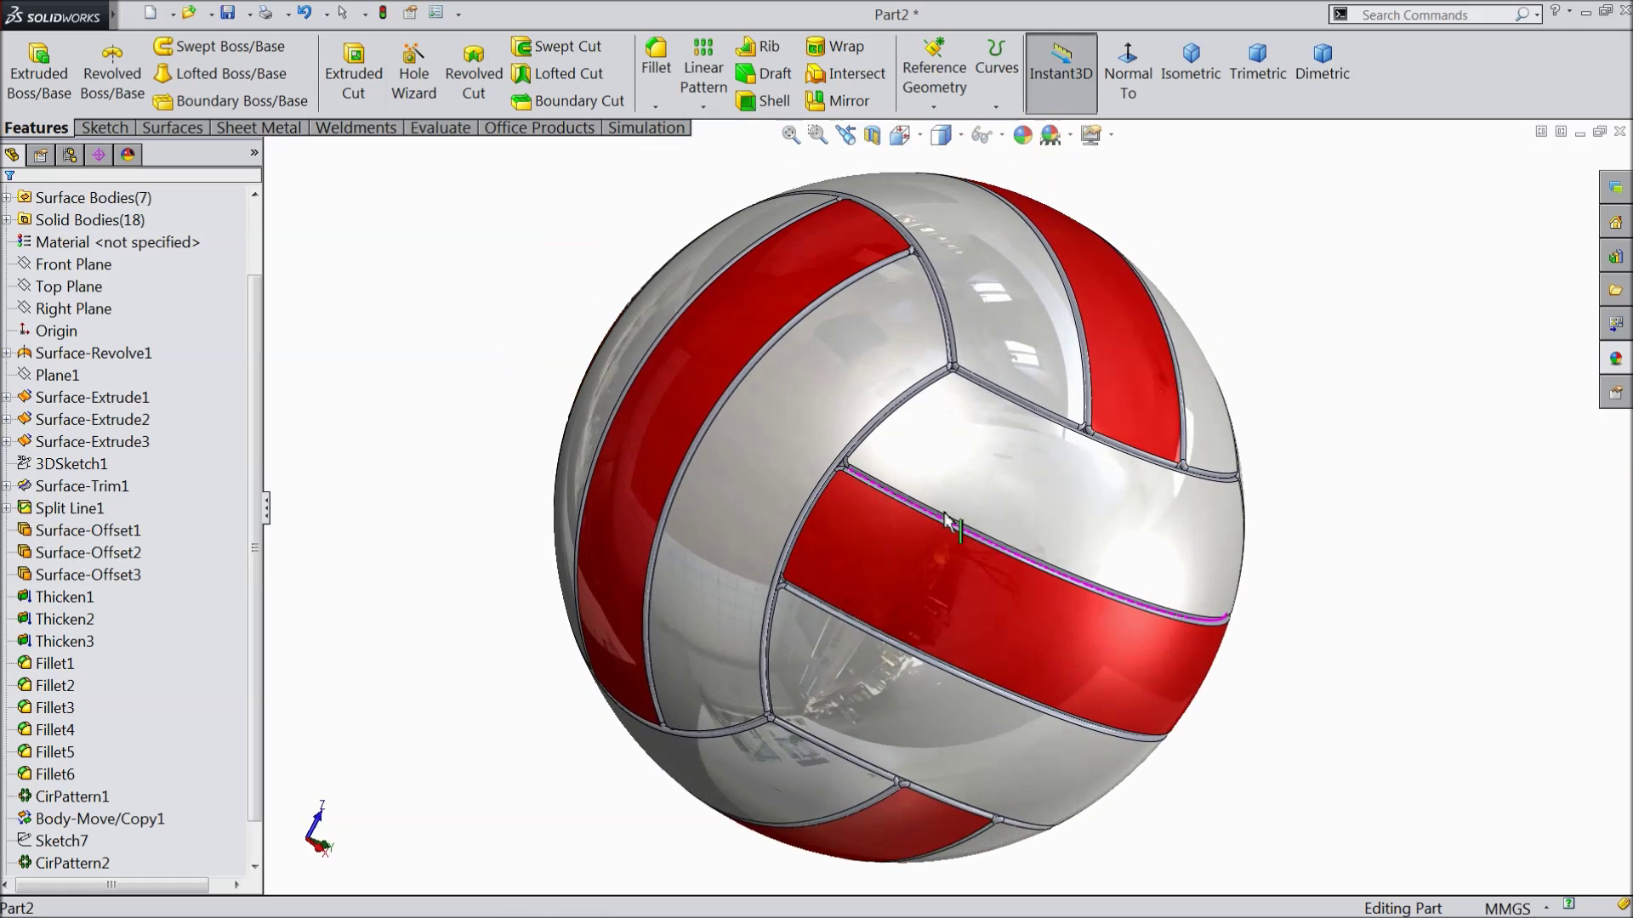
{"action": "scroll", "coordinate": [945, 519], "scroll_direction": "up", "scroll_amount": 3}
{"action": "mouse_move", "coordinate": [945, 519]}
{"action": "middle_mouse_down"}
{"action": "mouse_move", "coordinate": [839, 513]}
{"action": "mouse_move", "coordinate": [834, 539]}
{"action": "mouse_move", "coordinate": [930, 504]}
{"action": "middle_mouse_up"}
{"action": "scroll", "coordinate": [929, 504], "scroll_direction": "down", "scroll_amount": 3}
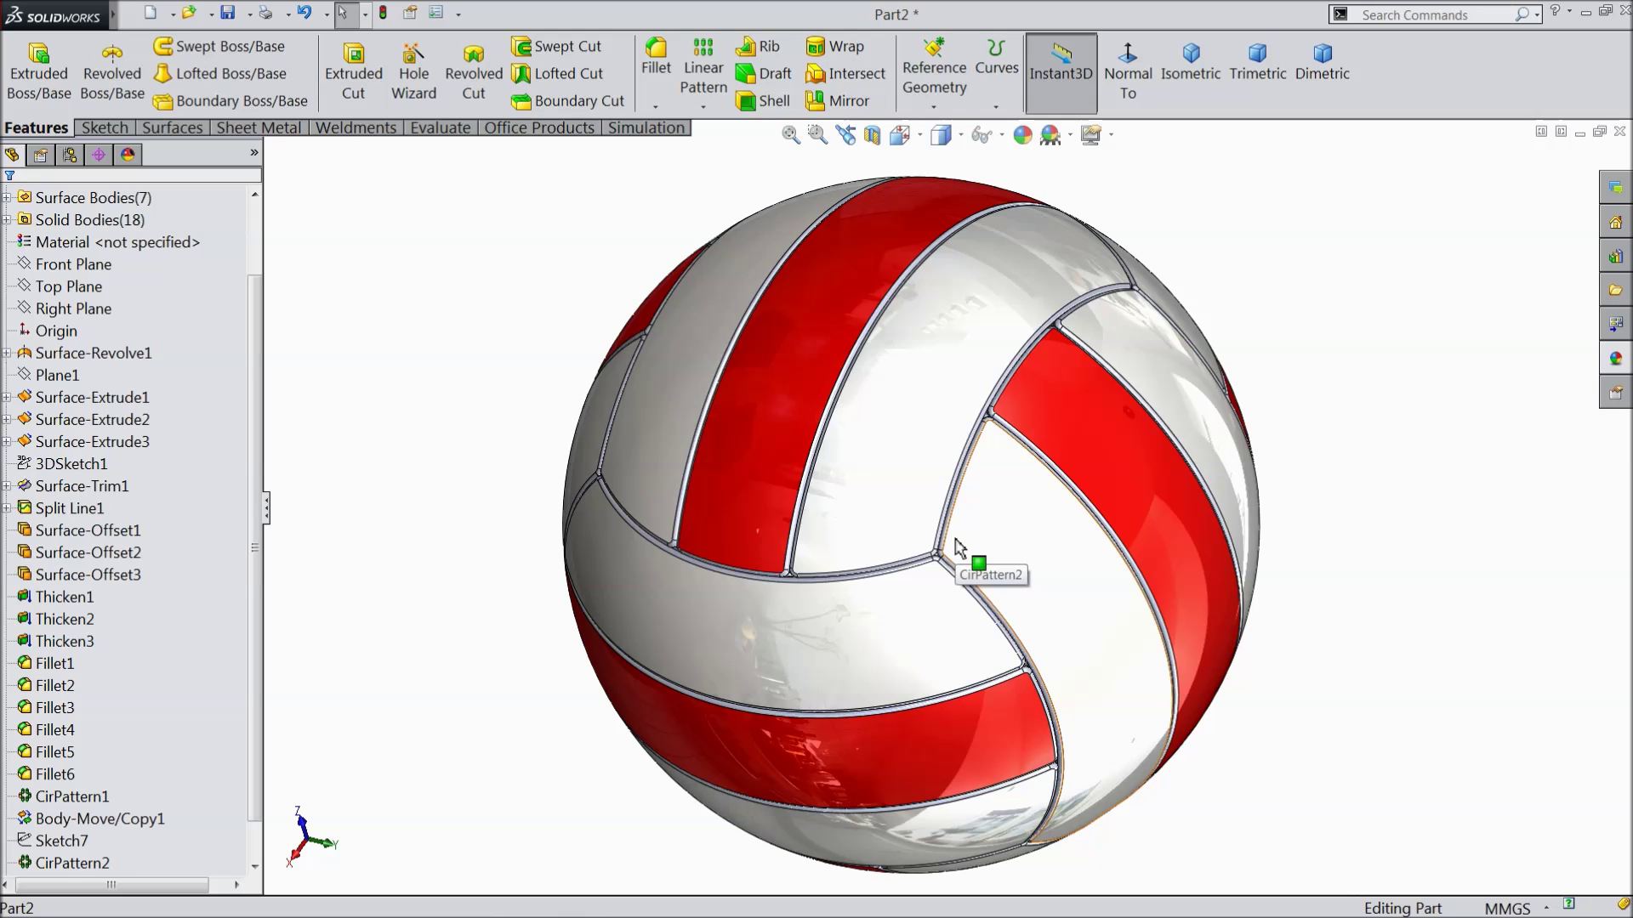
{"action": "mouse_move", "coordinate": [978, 510]}
{"action": "middle_mouse_down"}
{"action": "mouse_move", "coordinate": [958, 535]}
{"action": "mouse_move", "coordinate": [1017, 470]}
{"action": "mouse_move", "coordinate": [945, 510]}
{"action": "mouse_move", "coordinate": [1006, 522]}
{"action": "middle_mouse_up"}
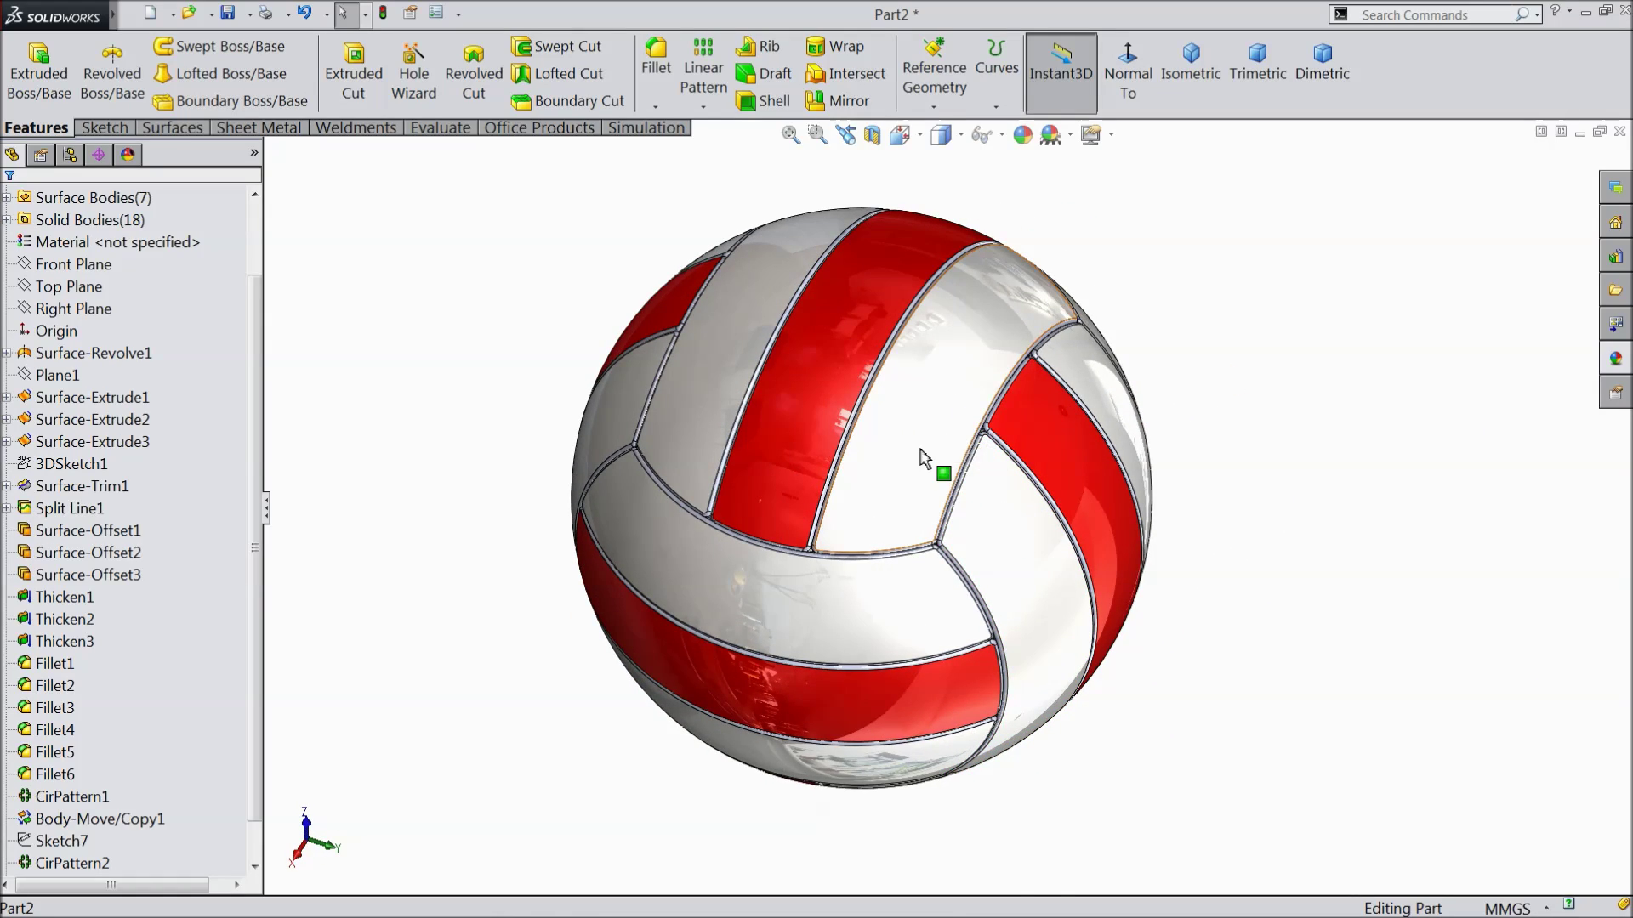
{"action": "scroll", "coordinate": [924, 460], "scroll_direction": "down", "scroll_amount": 3}
{"action": "middle_click_drag", "start_coordinate": [926, 477], "coordinate": [893, 536]}
{"action": "scroll", "coordinate": [881, 534], "scroll_direction": "up", "scroll_amount": 2}
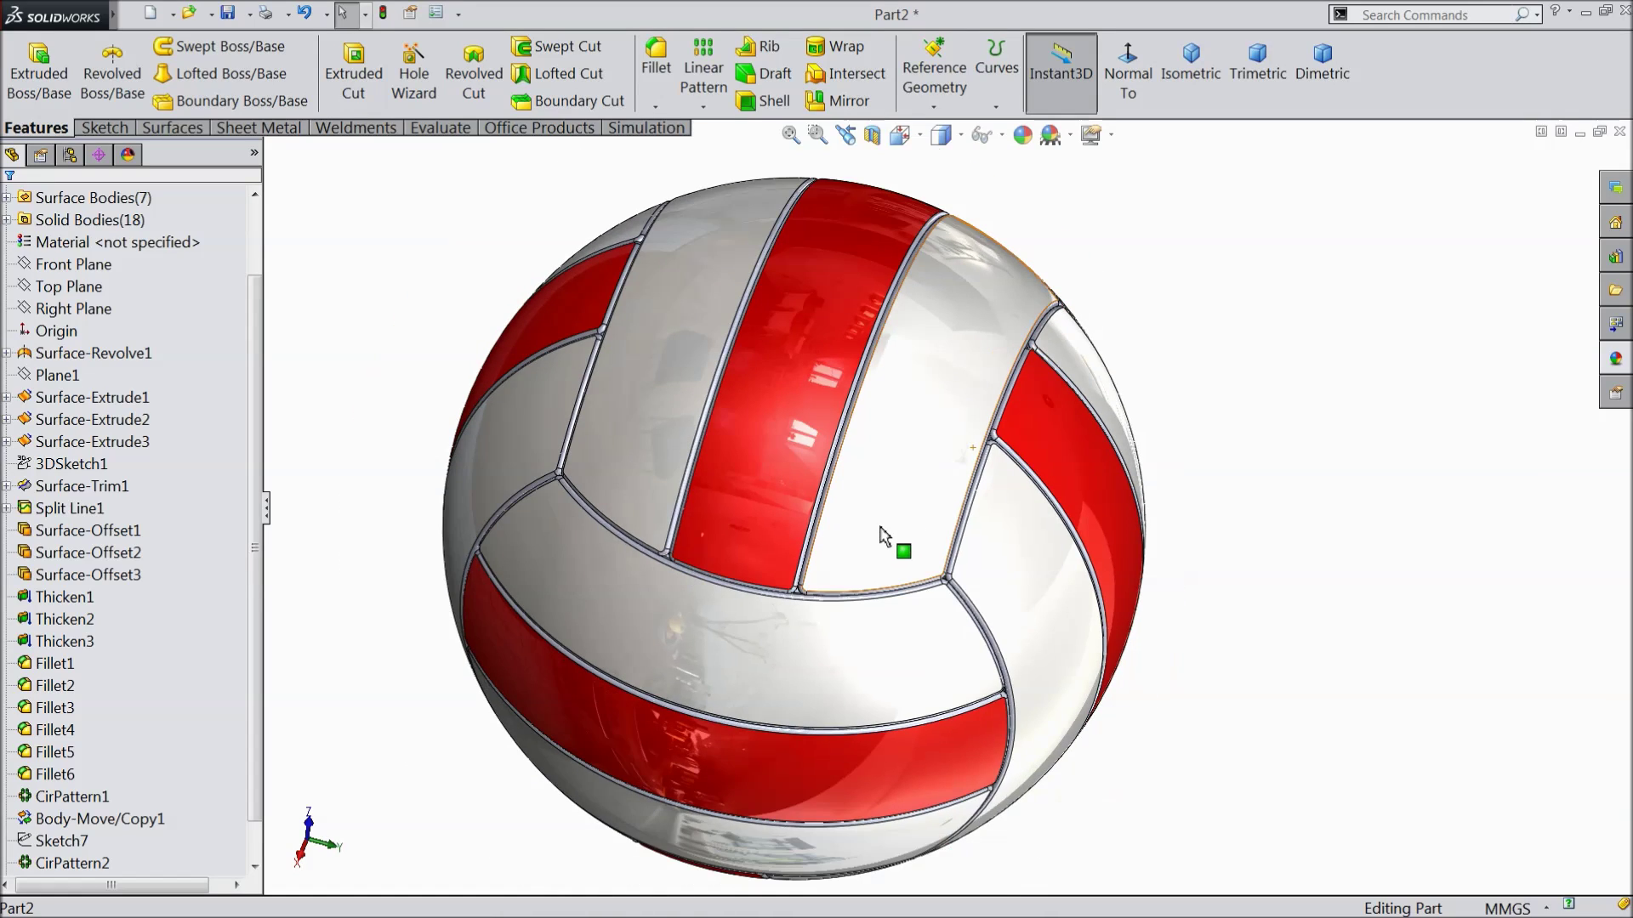
{"action": "scroll", "coordinate": [864, 539], "scroll_direction": "down", "scroll_amount": 3}
{"action": "scroll", "coordinate": [889, 500], "scroll_direction": "up", "scroll_amount": 4}
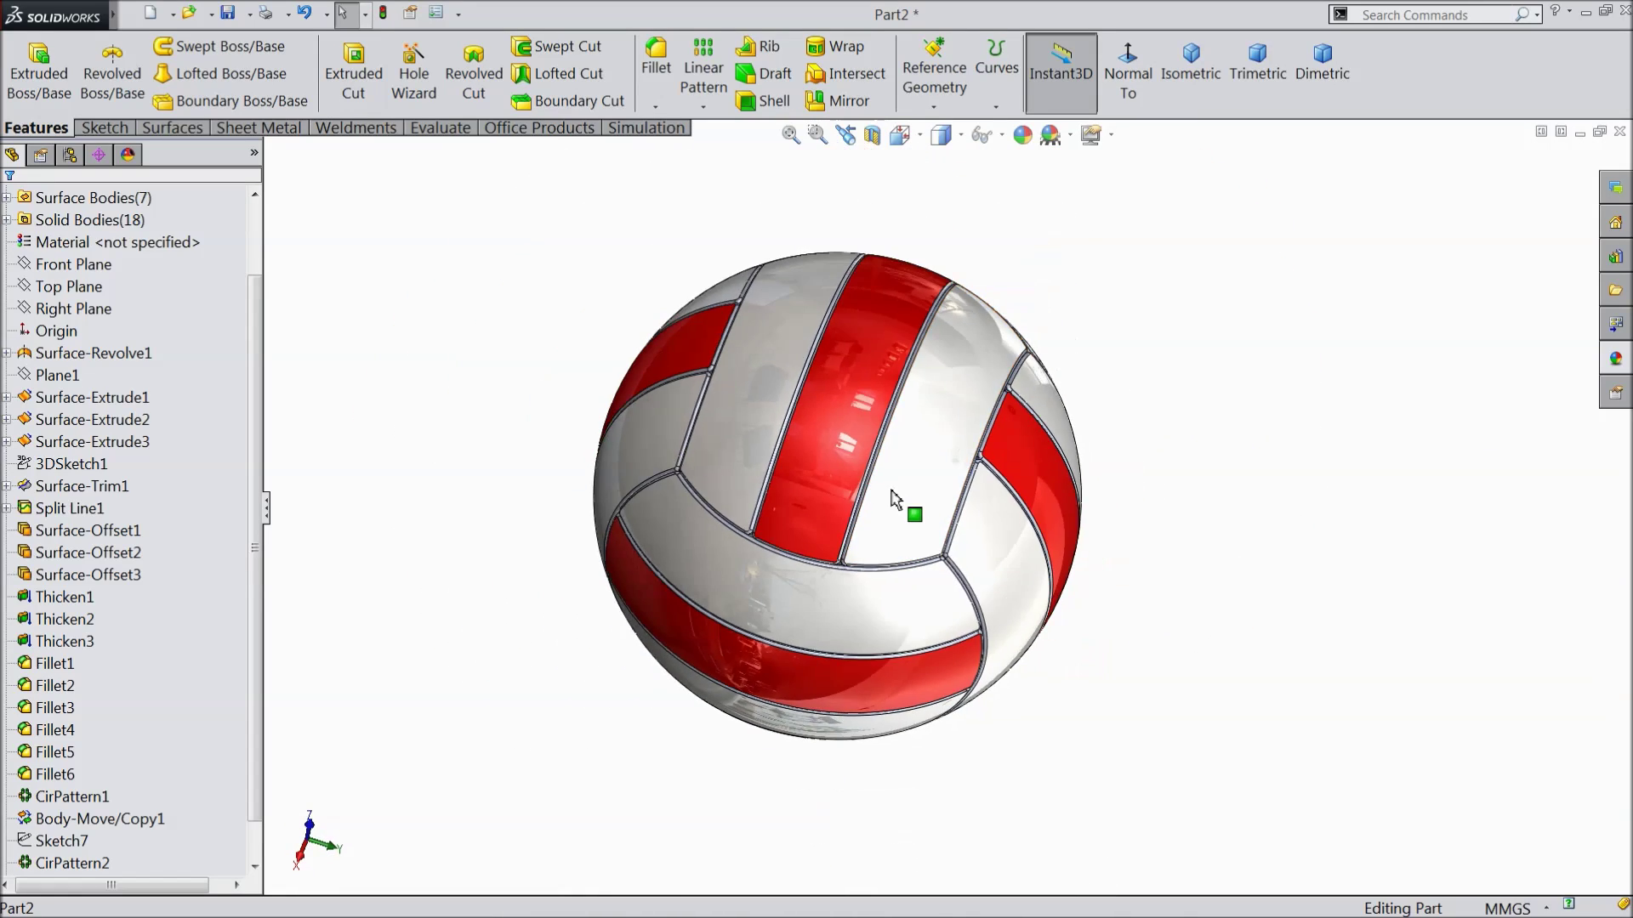
{"action": "middle_click_drag", "start_coordinate": [911, 448], "coordinate": [763, 523]}
{"action": "scroll", "coordinate": [835, 493], "scroll_direction": "down", "scroll_amount": 2}
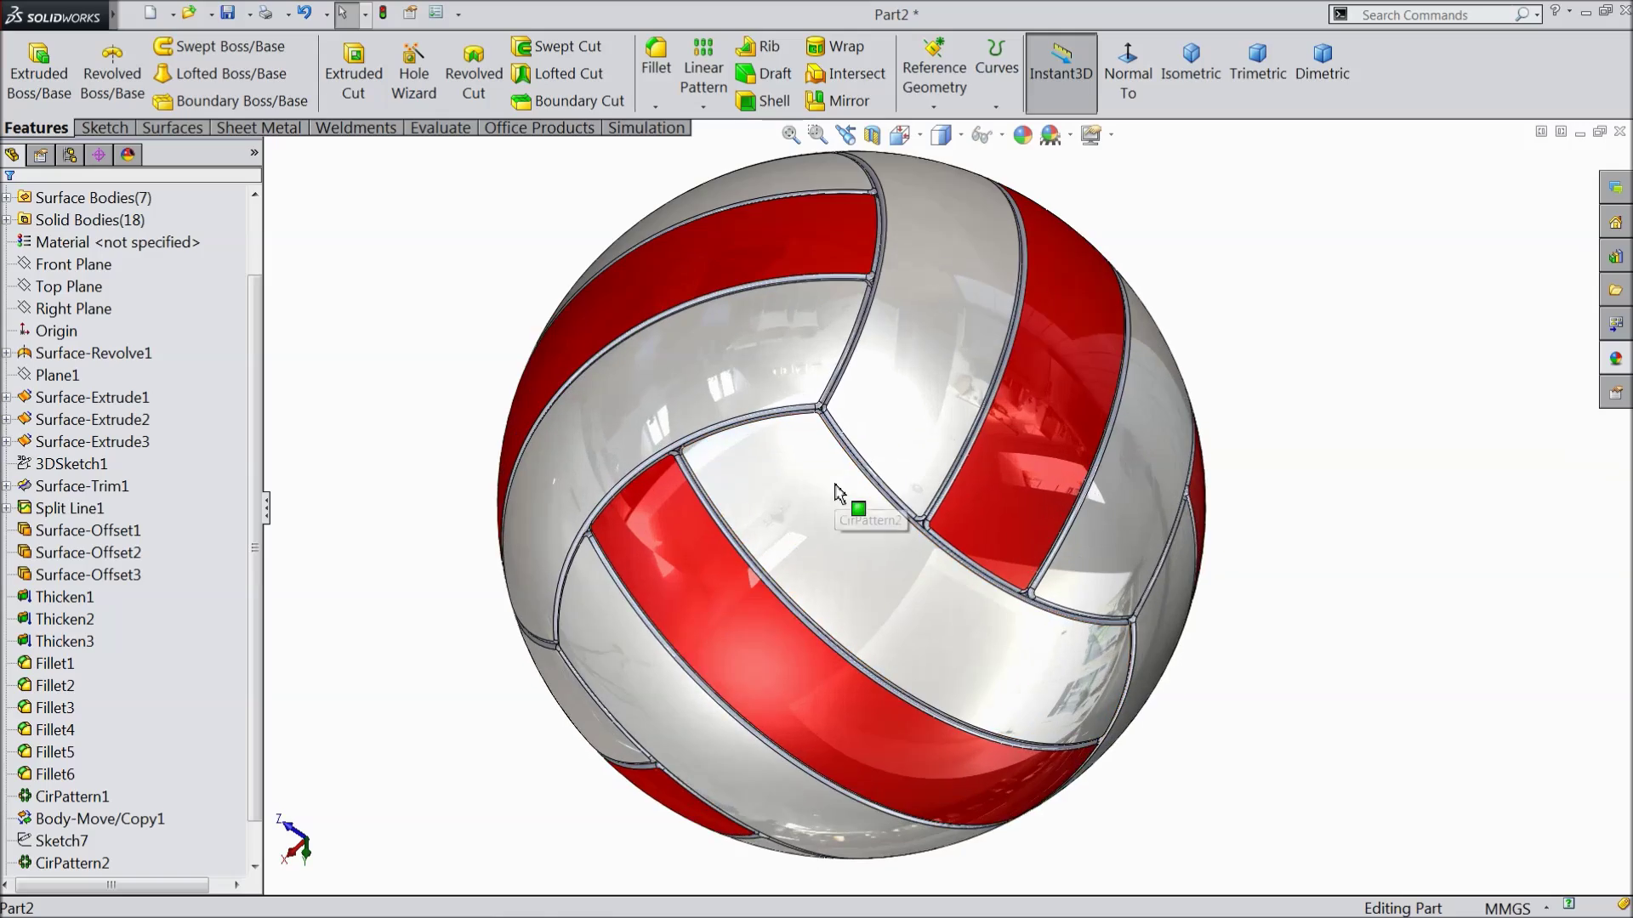